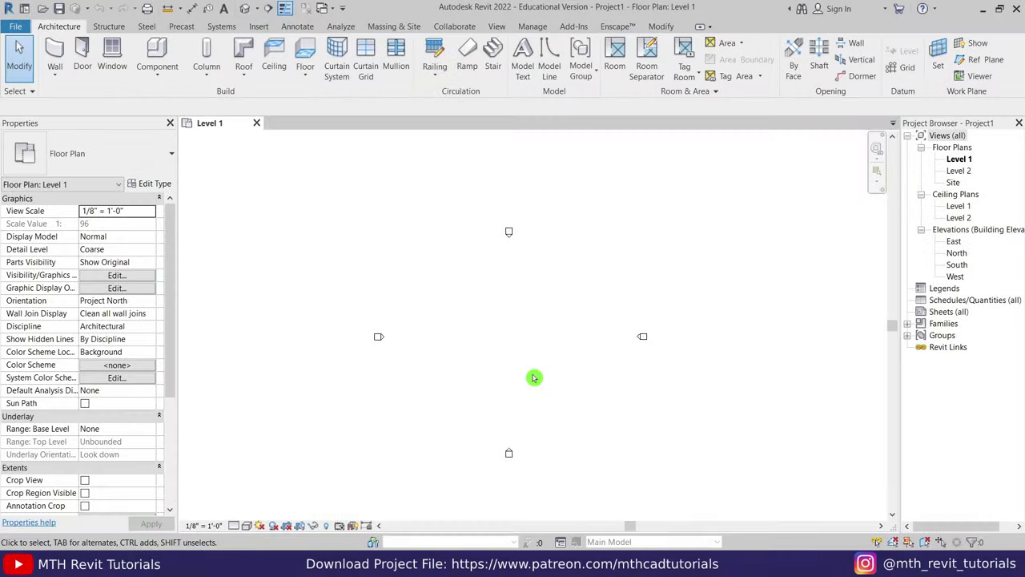
# Step: Draw Generic - 8" walls on Level 1 with lengths of 15', 12' and 20'
pyautogui.scroll(2, 530, 367)
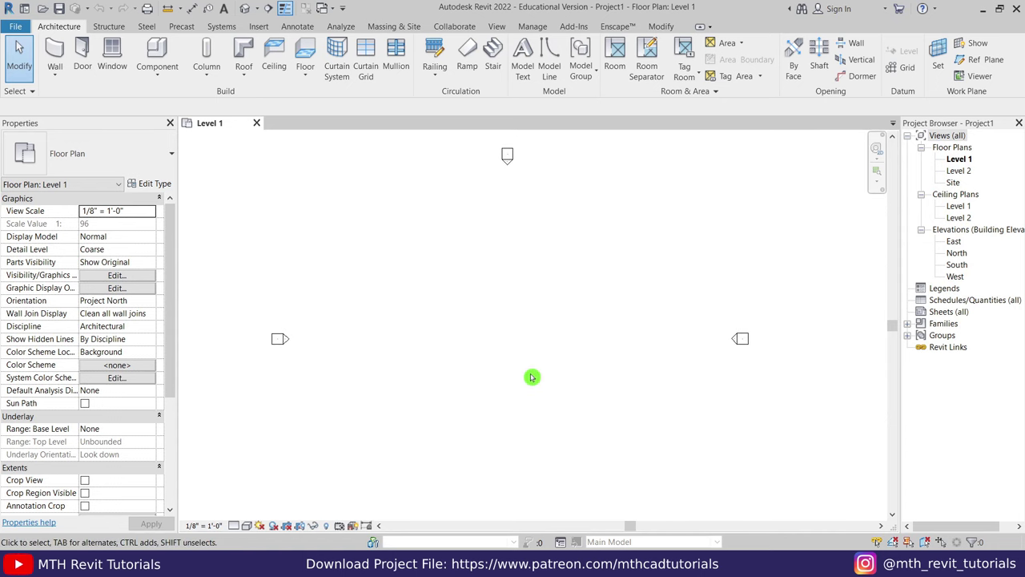
pyautogui.click(69, 53)
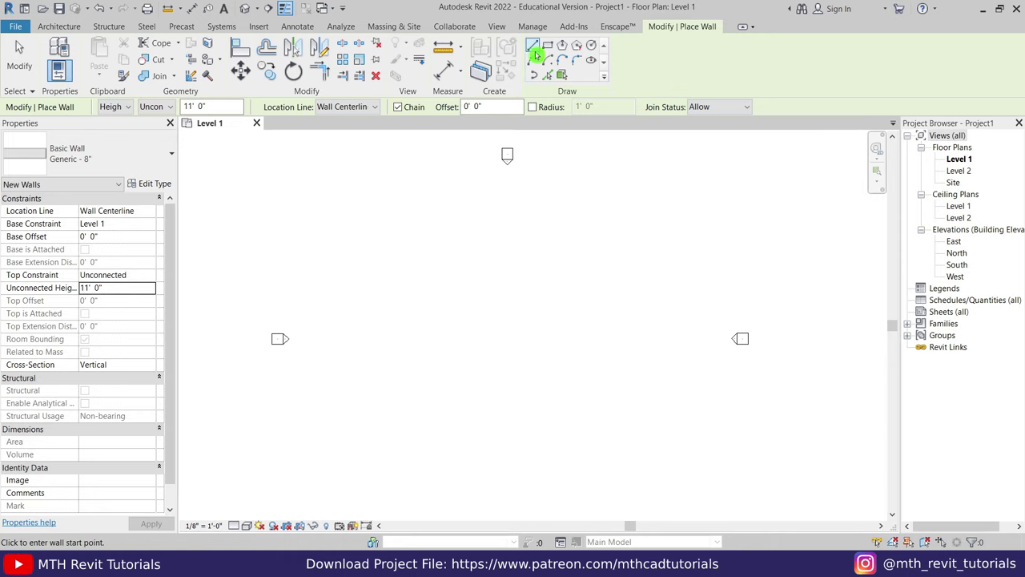
pyautogui.click(536, 50)
pyautogui.scroll(1, 447, 313)
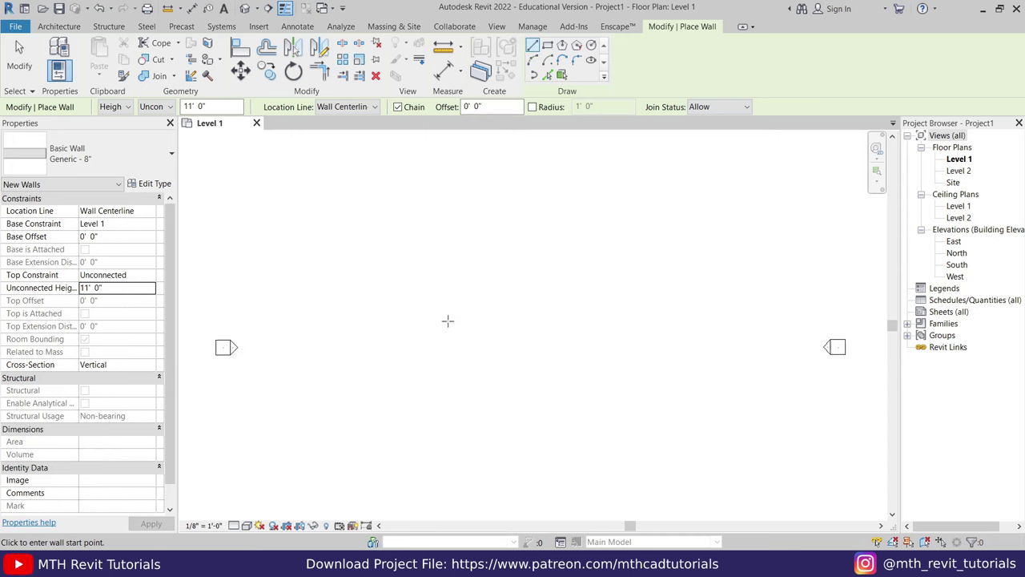
pyautogui.click(445, 320)
pyautogui.press('Return')
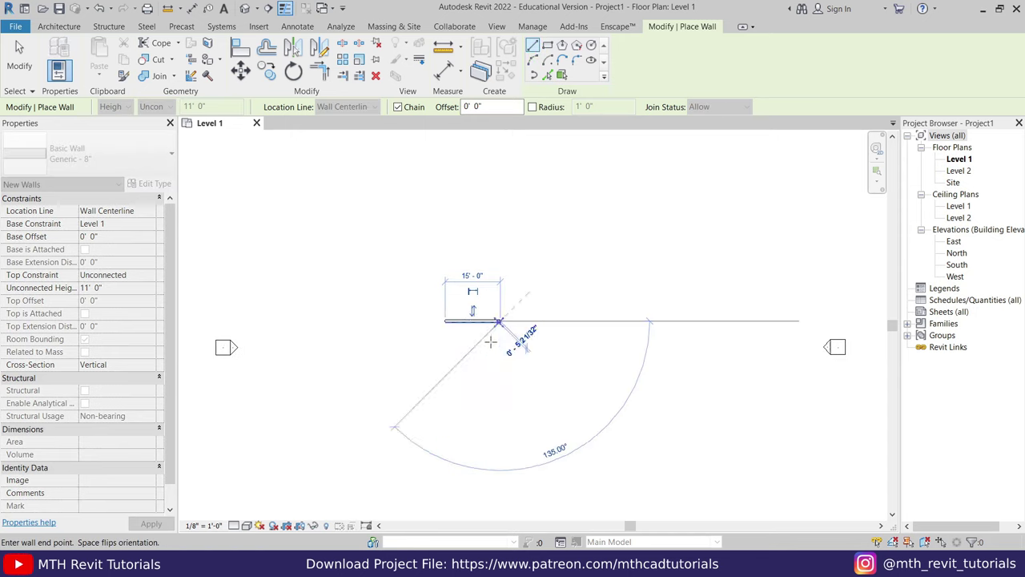
pyautogui.scroll(2, 473, 349)
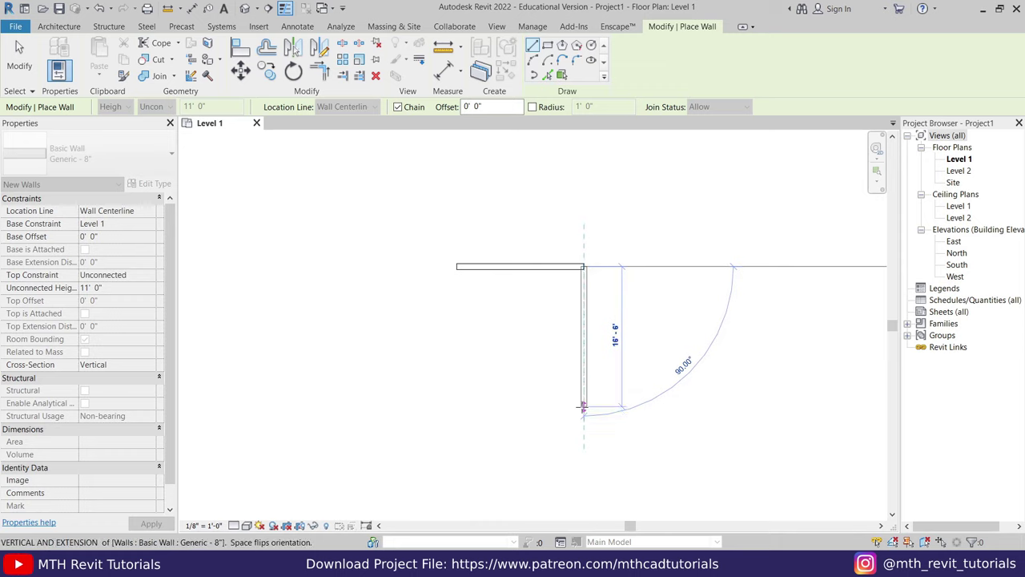
pyautogui.write("12'")
pyautogui.press('Return')
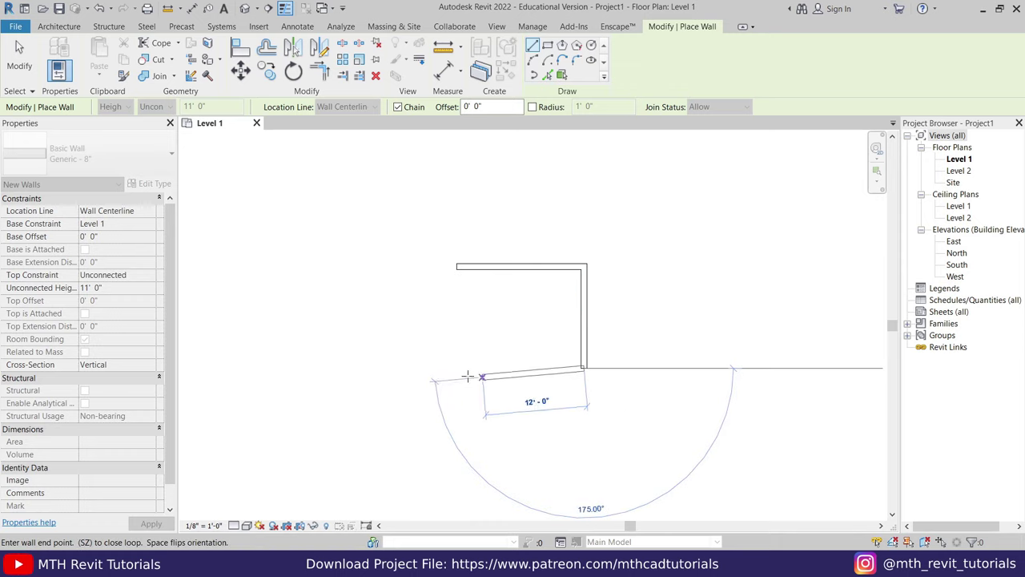
pyautogui.write('20')
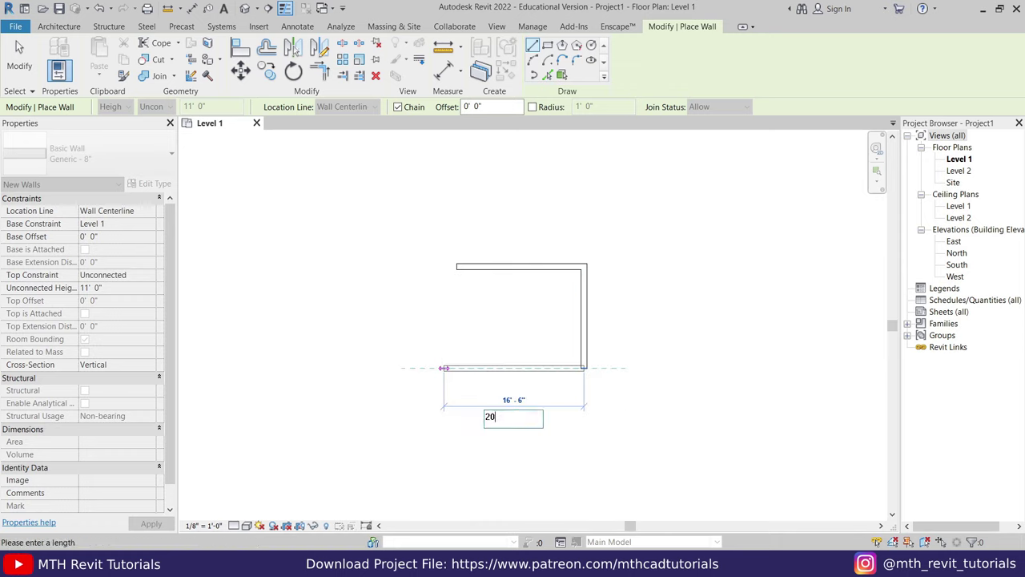
pyautogui.press('Return')
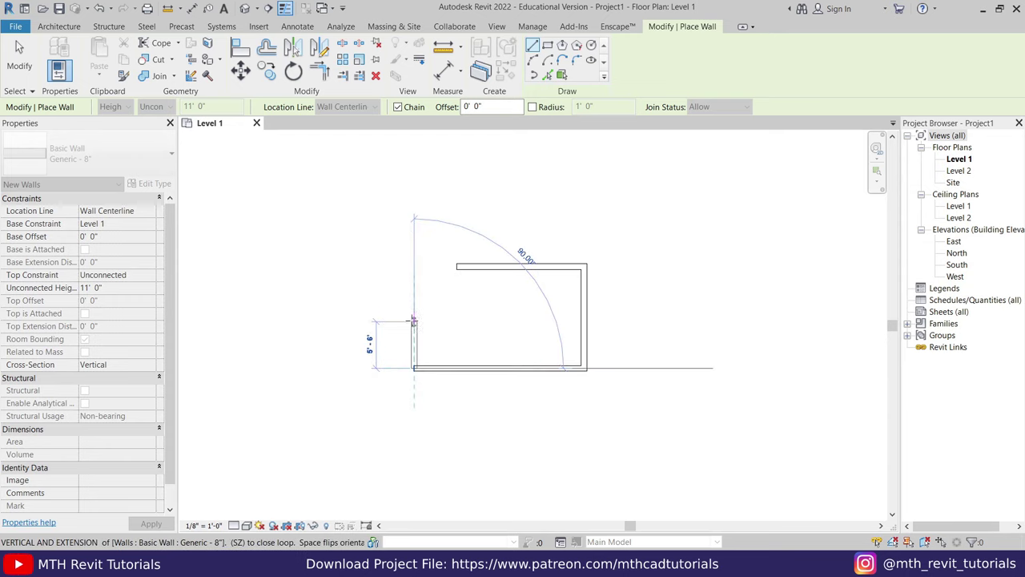
# Step: Close the L-shaped outline with the short left wall and the inner step walls
pyautogui.click(414, 322)
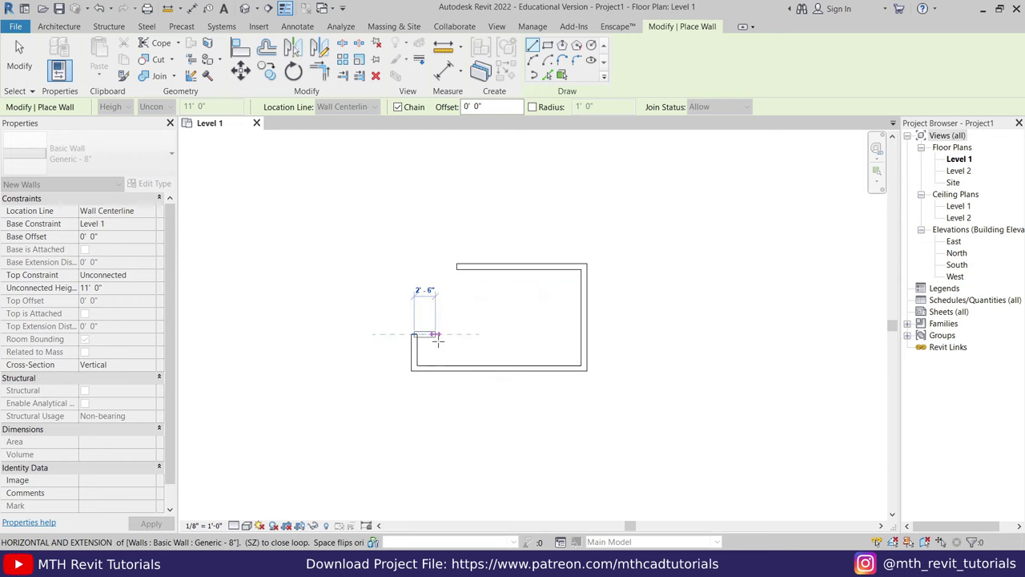
pyautogui.click(456, 334)
pyautogui.click(456, 268)
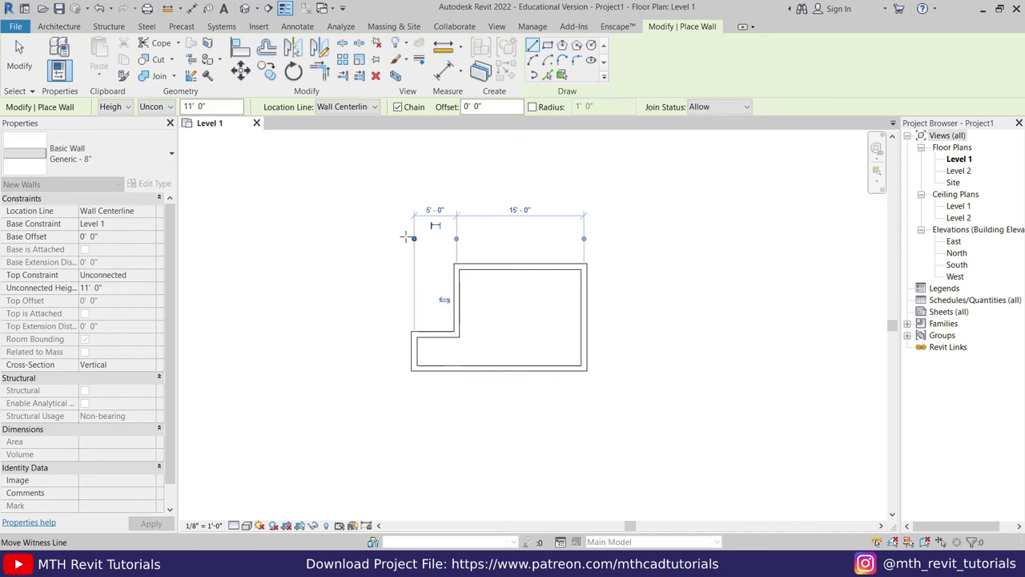
pyautogui.rightClick(422, 247)
pyautogui.click(423, 246)
pyautogui.scroll(2, 513, 376)
pyautogui.scroll(1, 487, 376)
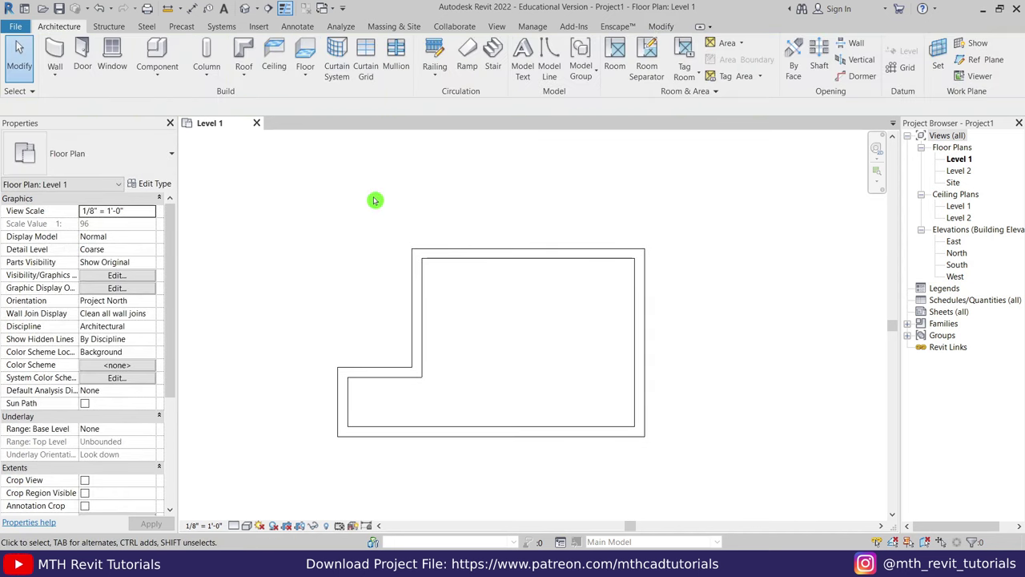
# Step: Sketch floor boundary lines along the top, right and bottom edges of the wall outline
pyautogui.click(308, 64)
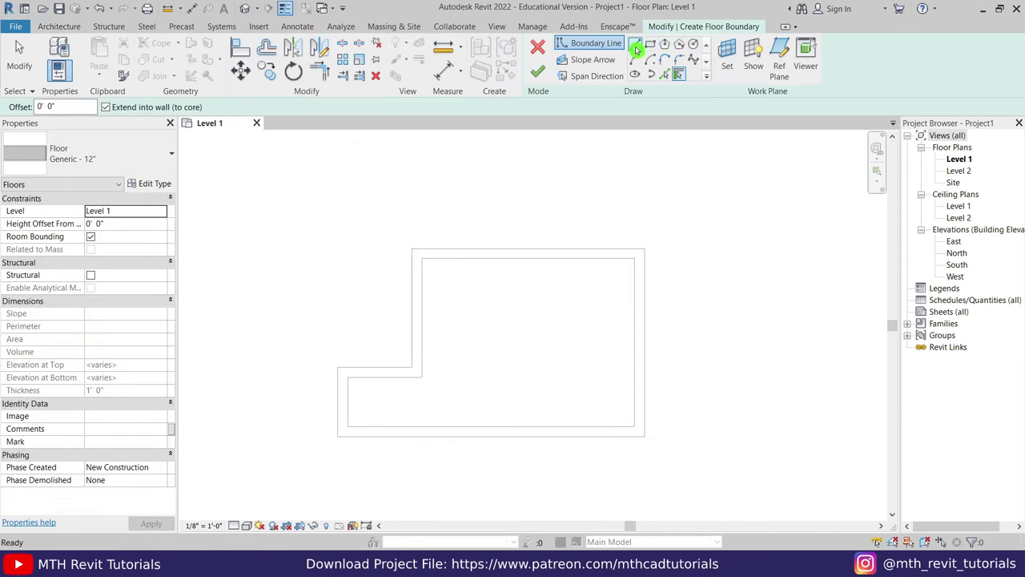
pyautogui.click(635, 48)
pyautogui.click(412, 247)
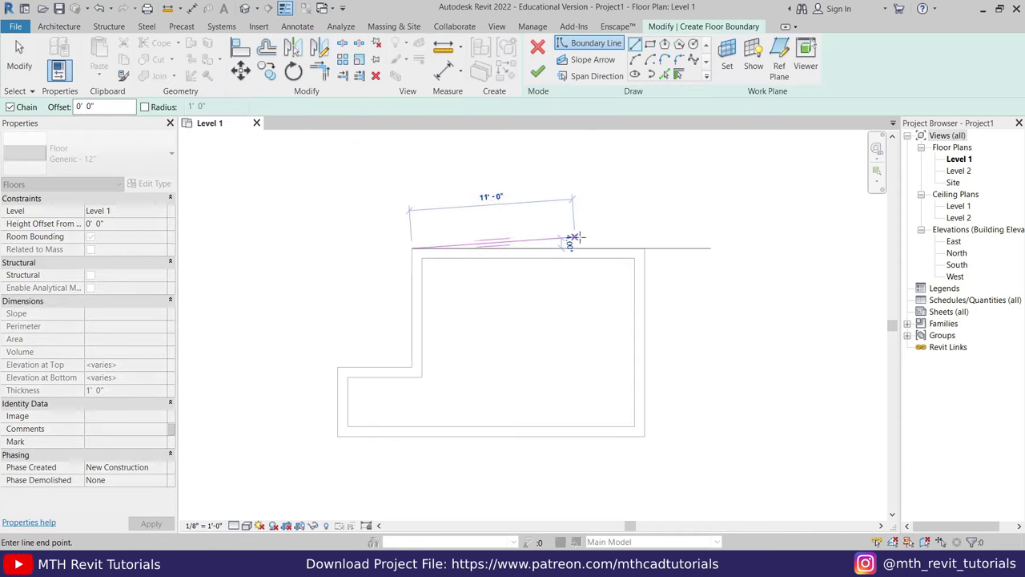
pyautogui.click(645, 247)
pyautogui.click(645, 436)
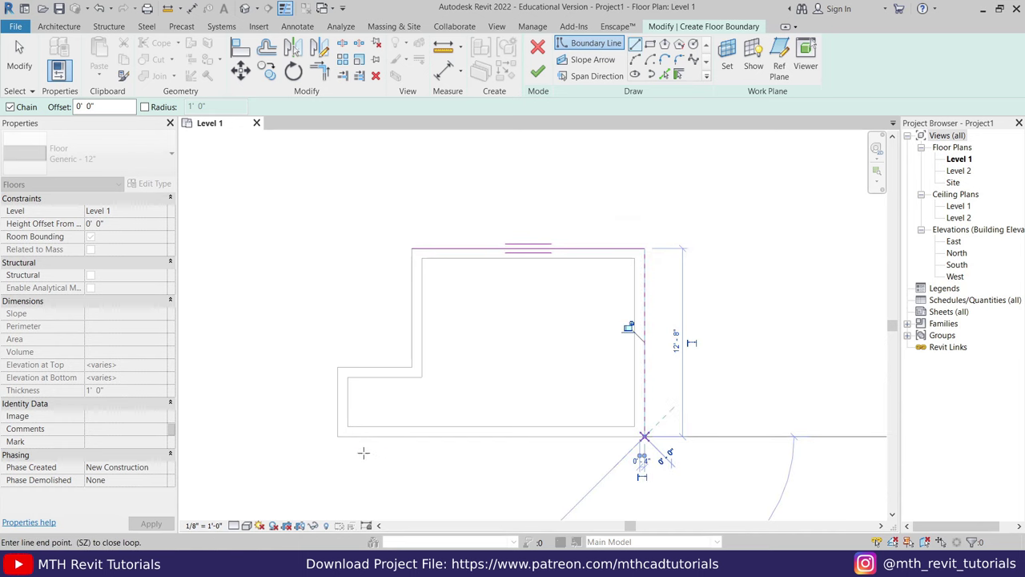
pyautogui.click(338, 437)
# Step: Close the boundary around the inner step and finish the Generic - 12" floor
pyautogui.click(338, 367)
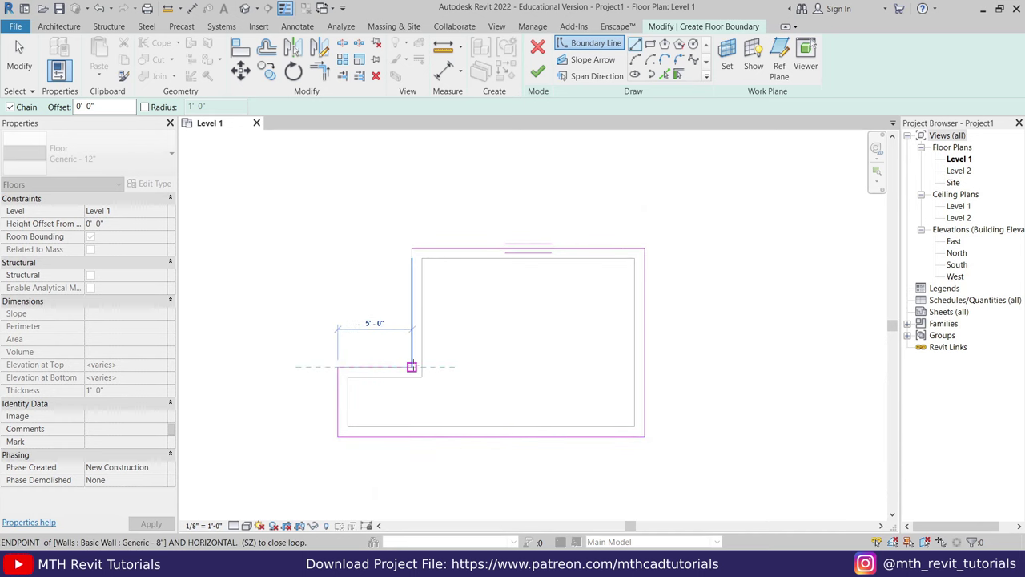
pyautogui.click(412, 367)
pyautogui.click(412, 247)
pyautogui.rightClick(327, 290)
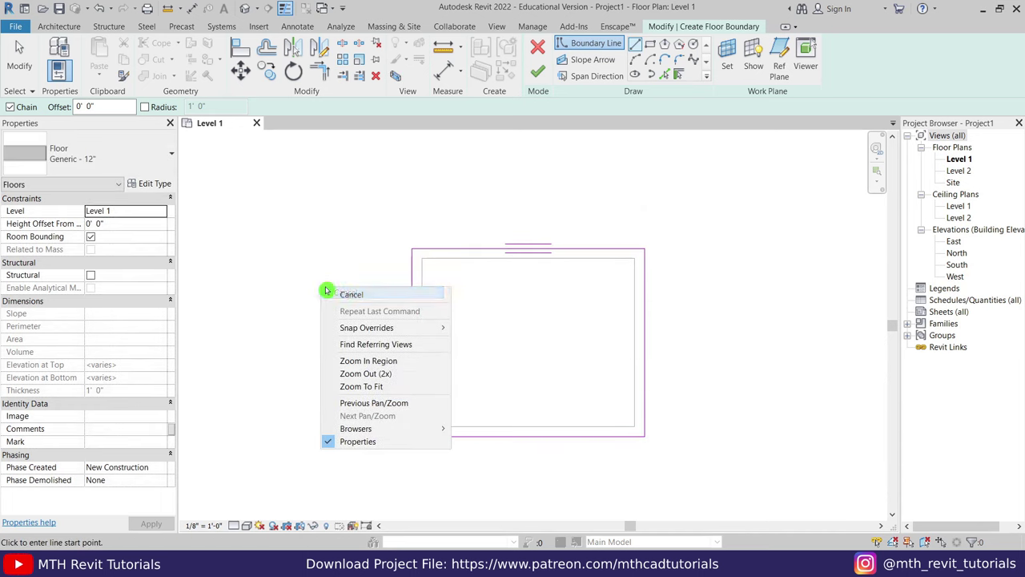
pyautogui.click(432, 295)
pyautogui.click(537, 72)
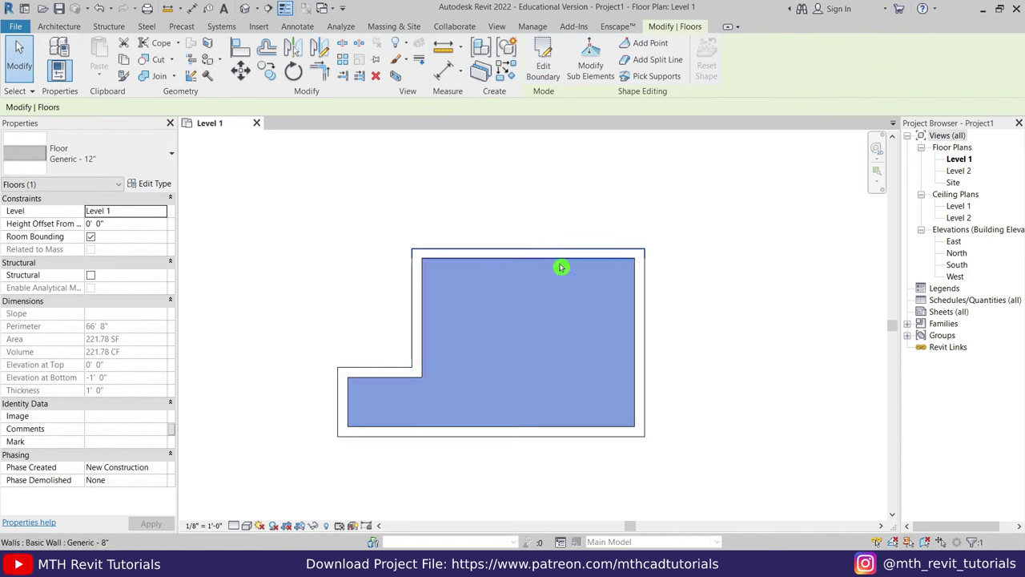
pyautogui.click(373, 328)
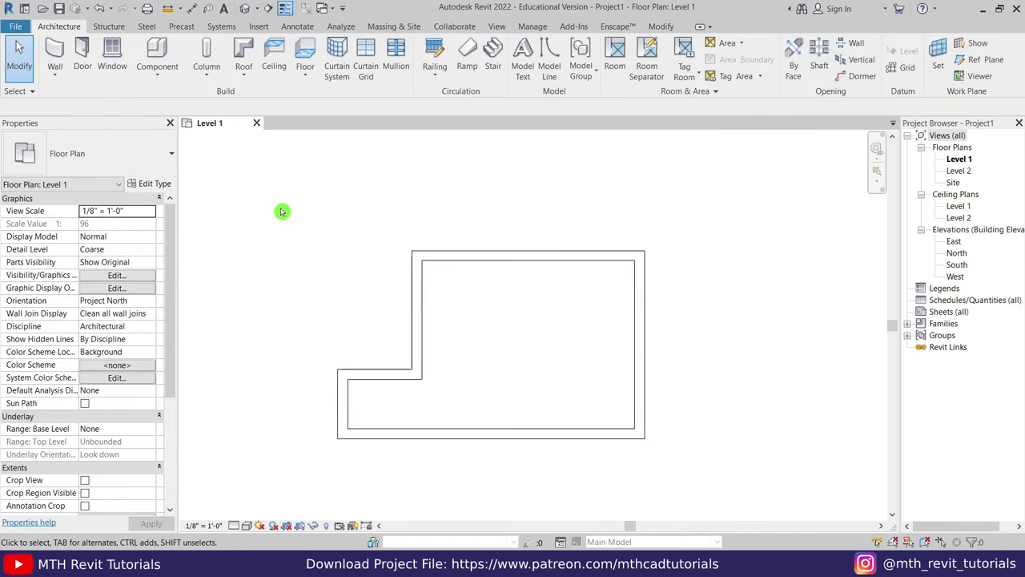
# Step: Load the Doors_IntSgl_1 door family from the Families folder
pyautogui.click(83, 58)
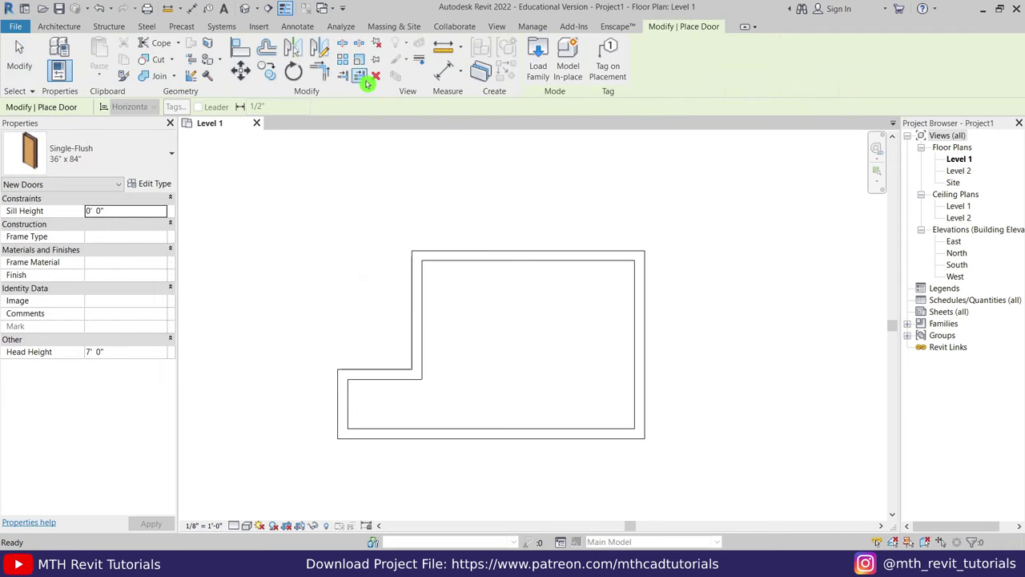
pyautogui.click(539, 70)
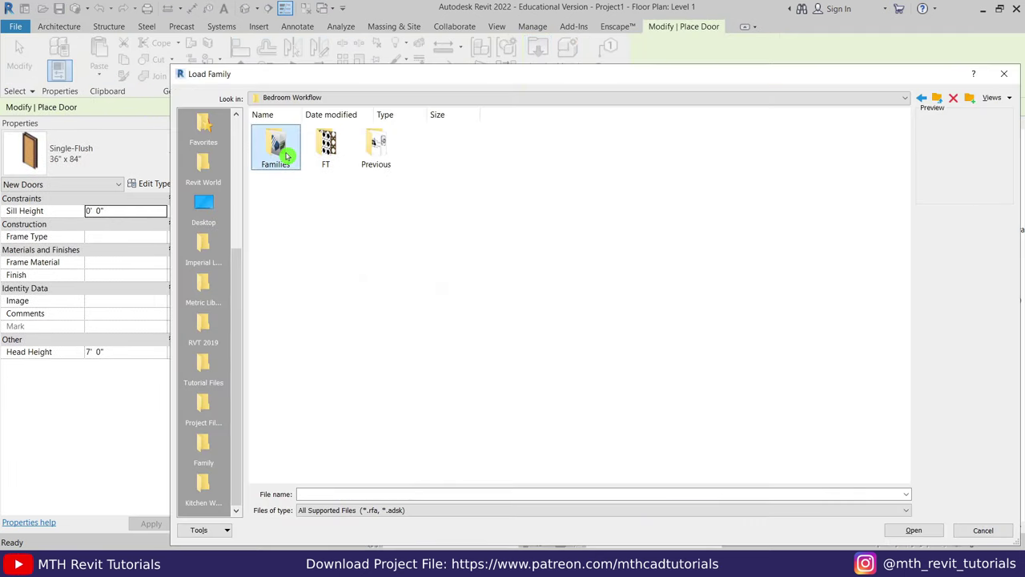
pyautogui.doubleClick(272, 151)
pyautogui.click(781, 157)
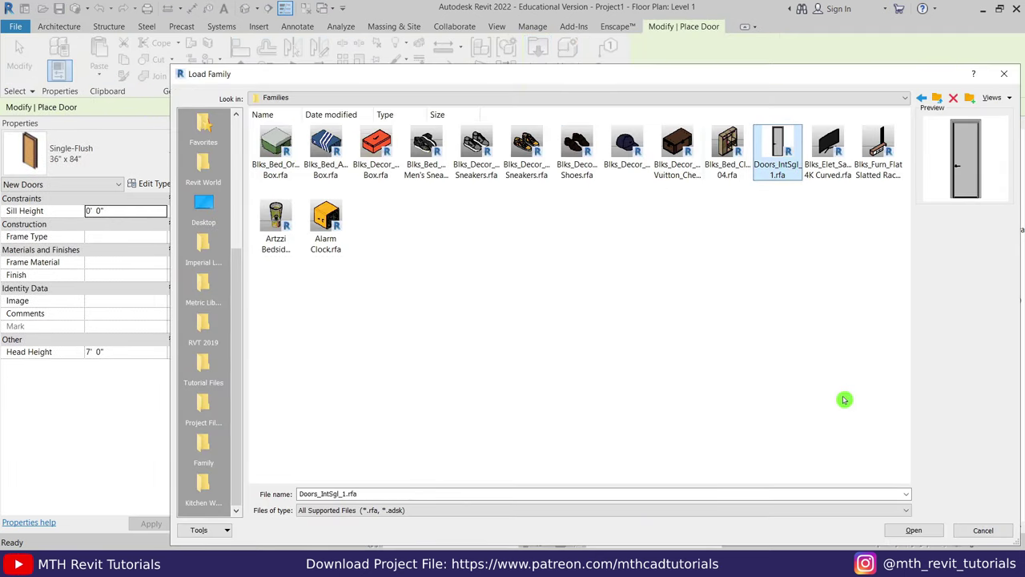
pyautogui.click(908, 531)
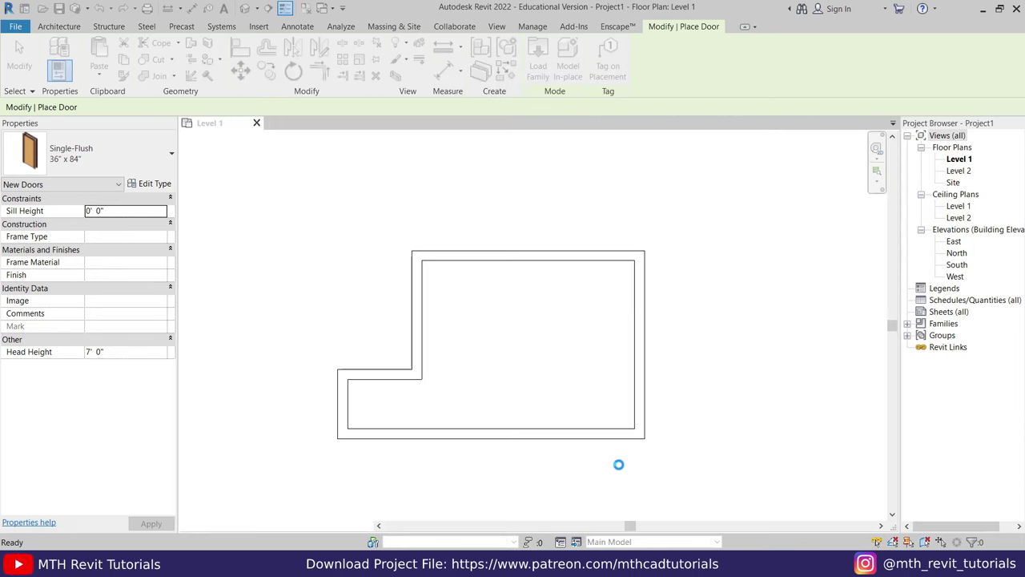
# Step: Place the Doors_IntSgl_1 door in the room's short left wall
pyautogui.scroll(2, 382, 402)
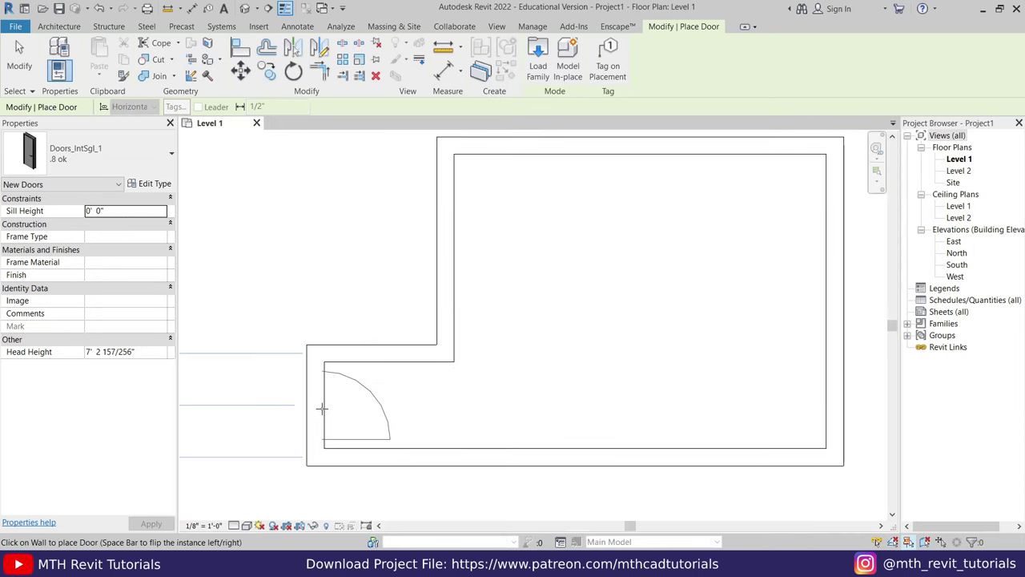
pyautogui.click(321, 409)
pyautogui.rightClick(308, 294)
pyautogui.click(341, 305)
# Step: Set the plan's detail level to Fine and recentre the room in view
pyautogui.click(237, 526)
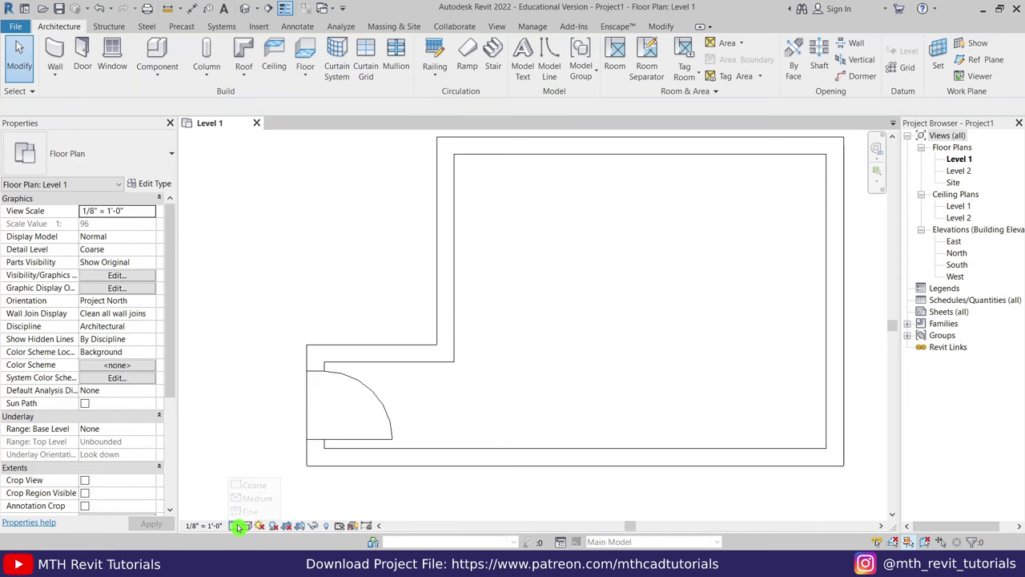
pyautogui.click(248, 511)
pyautogui.scroll(2, 310, 416)
pyautogui.scroll(-3, 487, 382)
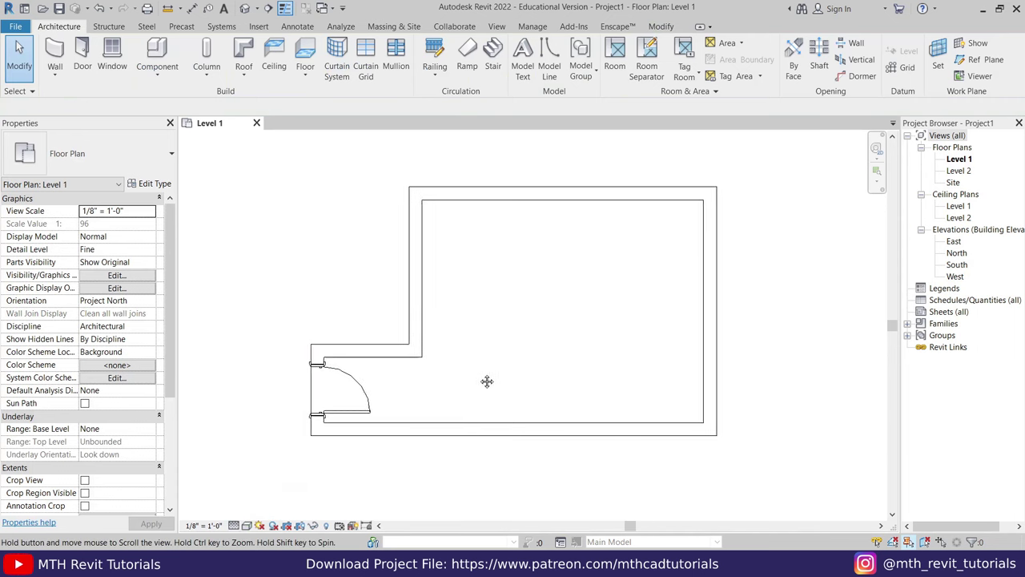
pyautogui.moveTo(487, 381); pyautogui.dragTo(423, 416, button='middle')
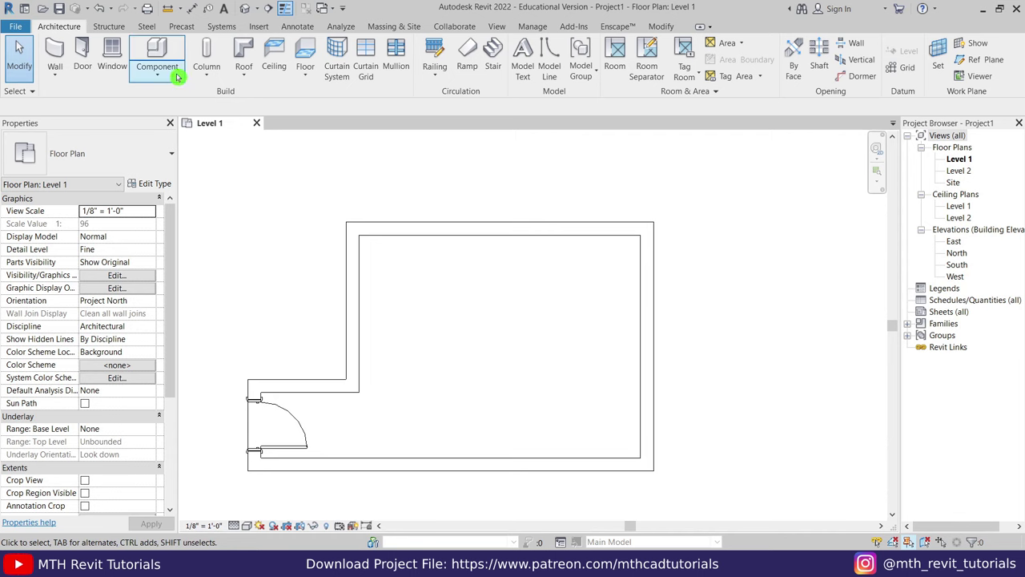
# Step: Switch to the Storefront curtain wall type with 4' 0" vertical grid spacing and no horizontal grid
pyautogui.click(54, 58)
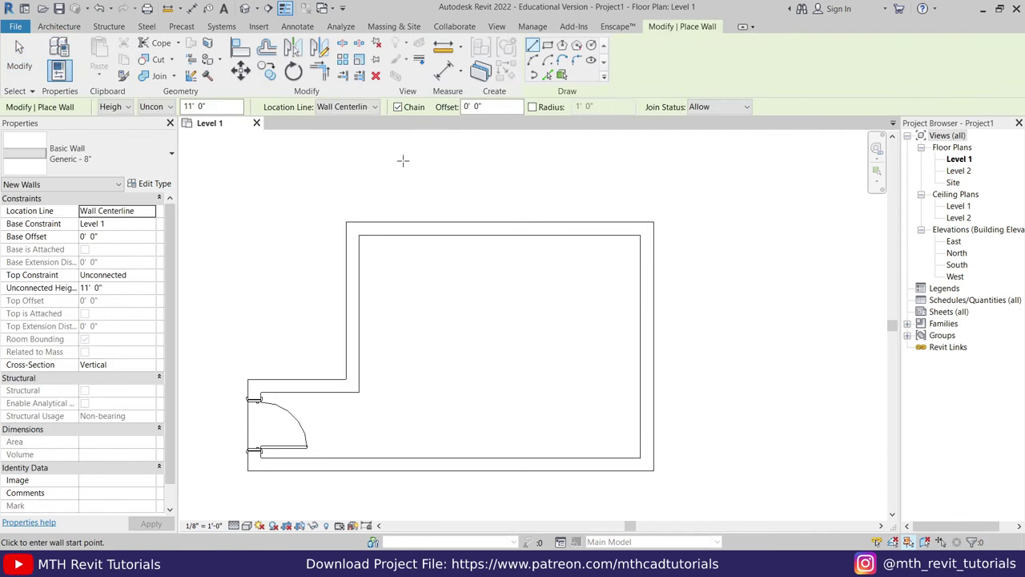
pyautogui.click(125, 163)
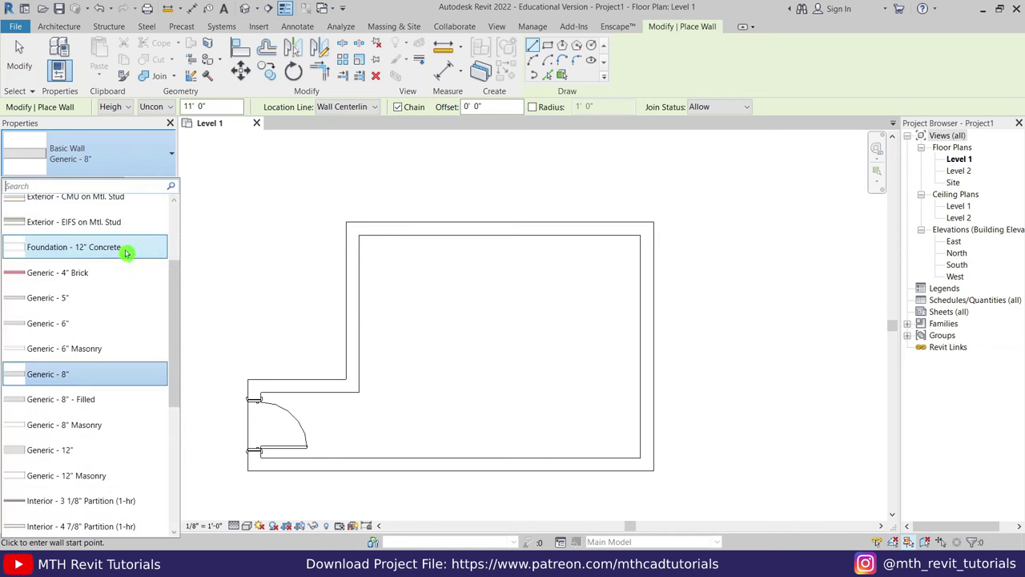
pyautogui.scroll(-4, 131, 320)
pyautogui.scroll(-1, 135, 417)
pyautogui.click(69, 501)
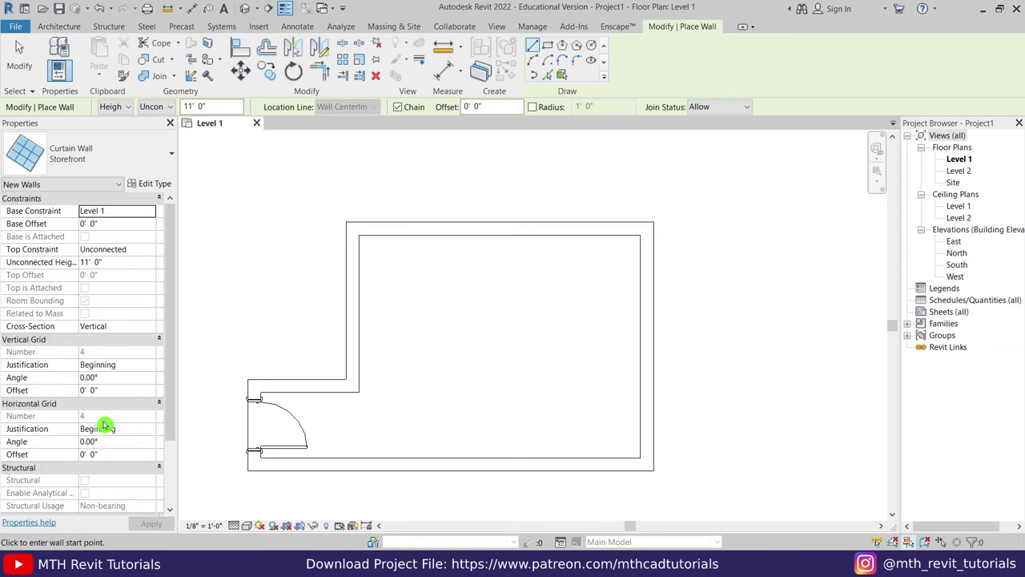
pyautogui.click(147, 190)
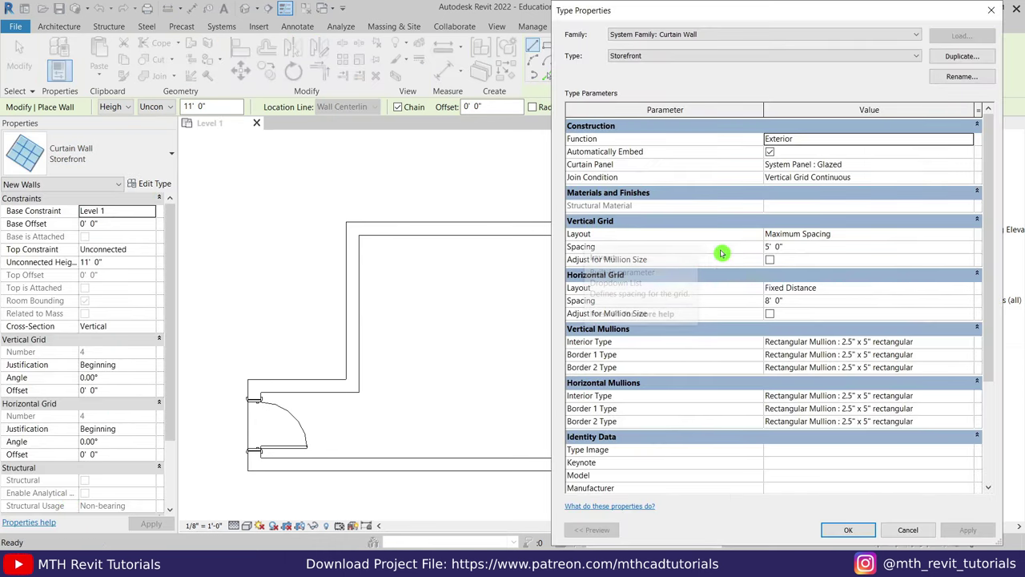
pyautogui.click(801, 246)
pyautogui.write('4')
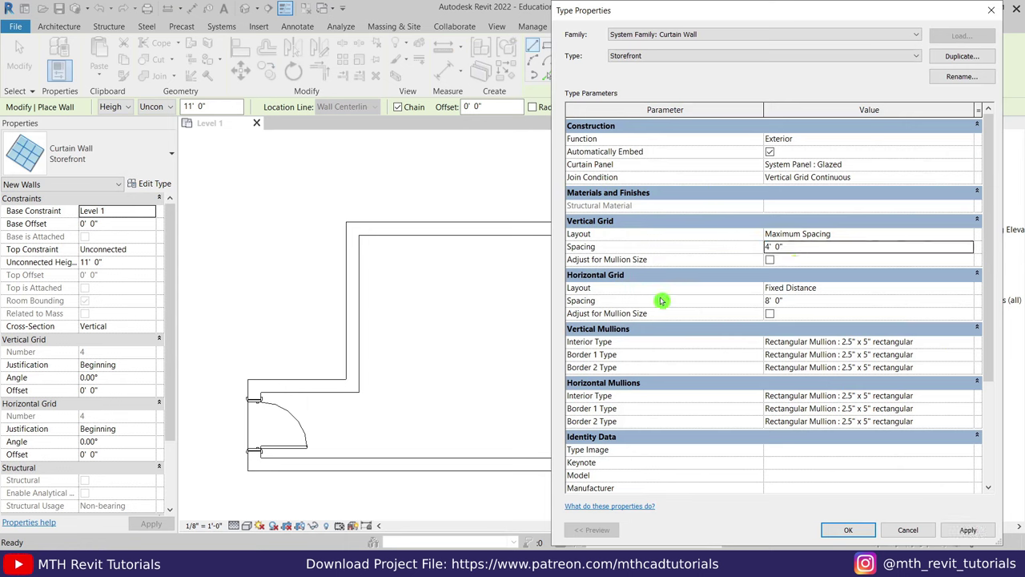
pyautogui.click(966, 289)
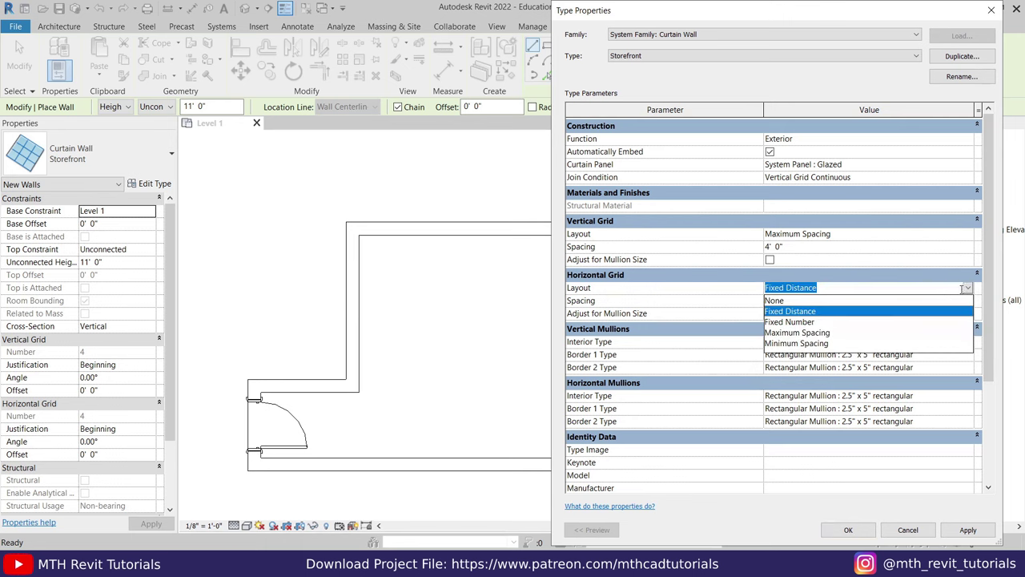
pyautogui.click(801, 301)
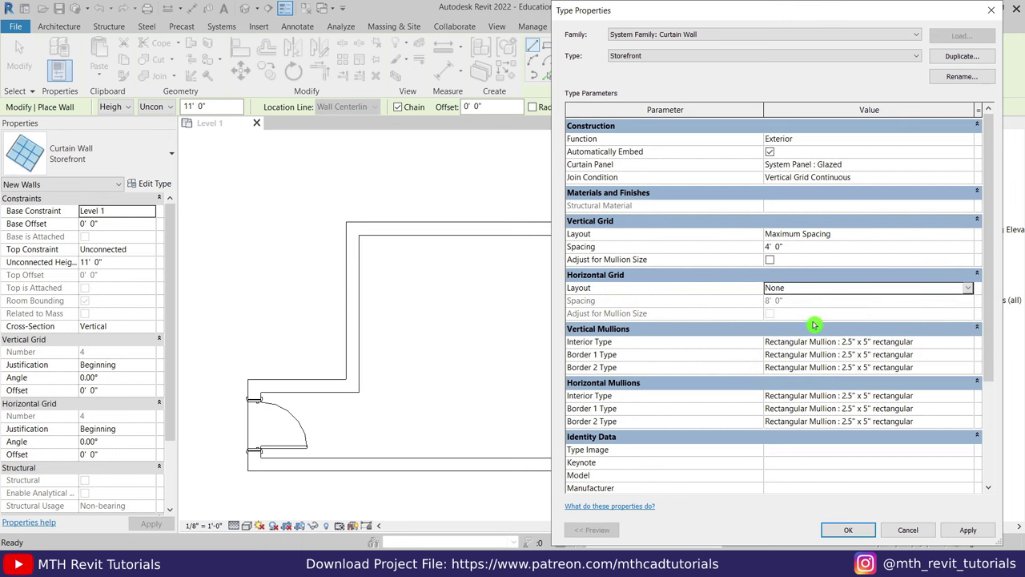
pyautogui.click(840, 530)
pyautogui.click(116, 263)
pyautogui.write("8'")
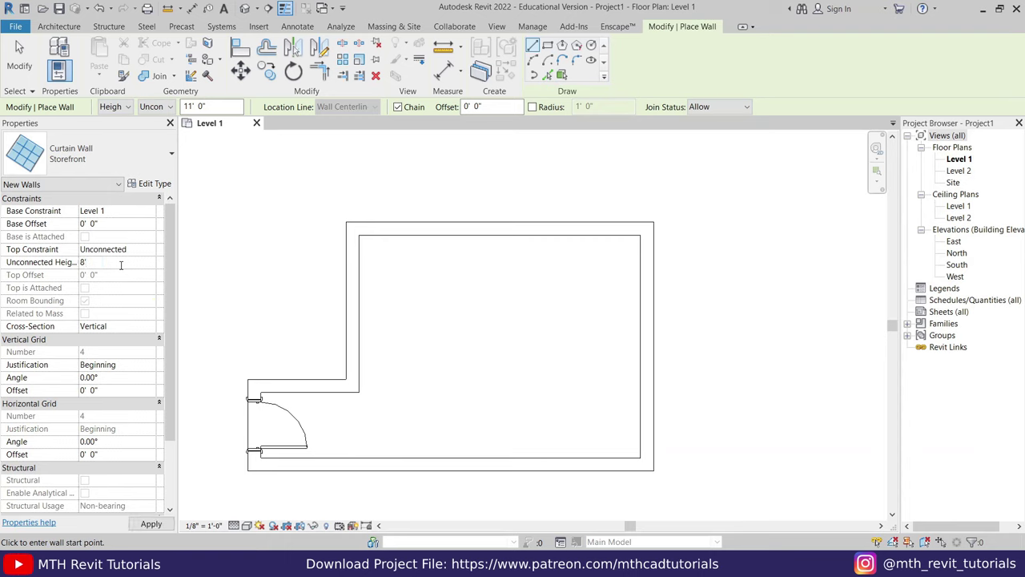
# Step: Draw an 8' 0" high Storefront curtain wall along the room's right wall
pyautogui.press('Return')
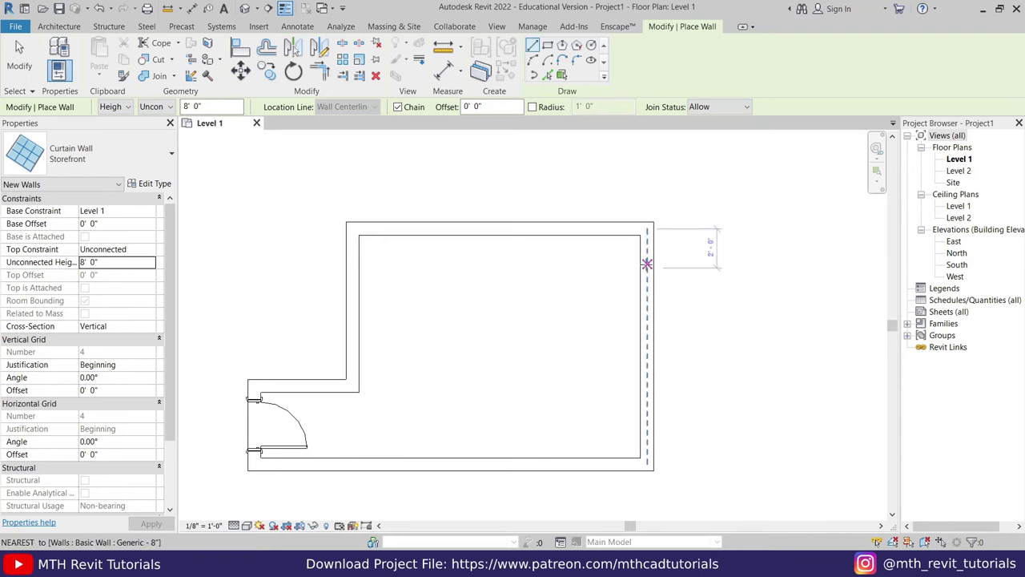
pyautogui.click(647, 267)
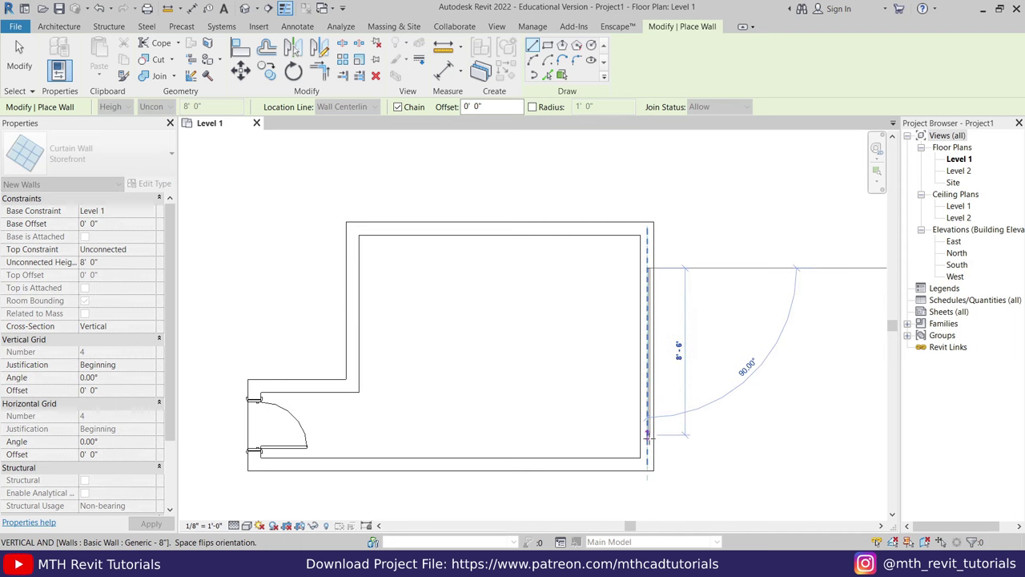
pyautogui.click(647, 422)
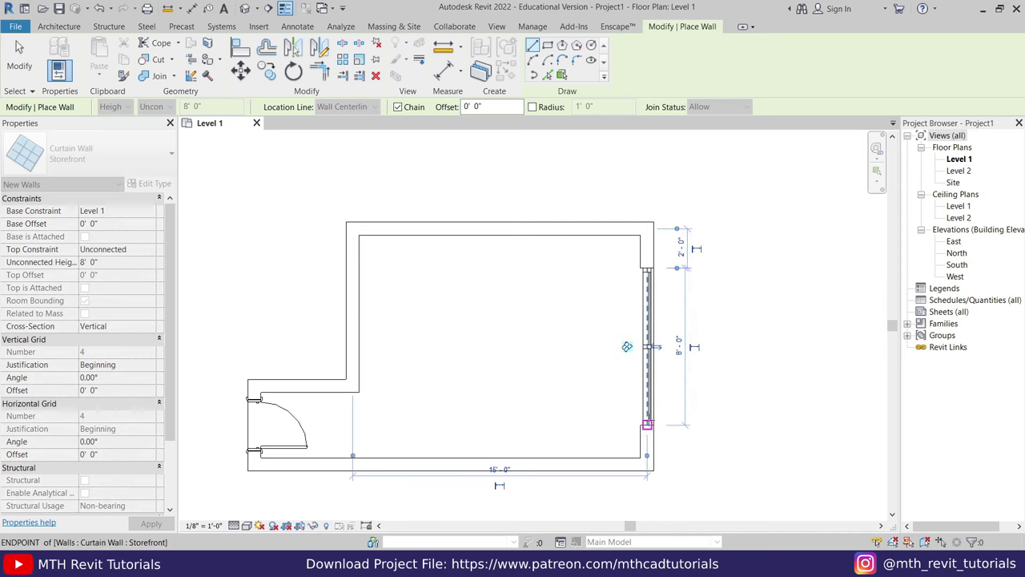
pyautogui.press('Escape')
pyautogui.rightClick(577, 291)
pyautogui.click(590, 300)
pyautogui.scroll(3, 665, 347)
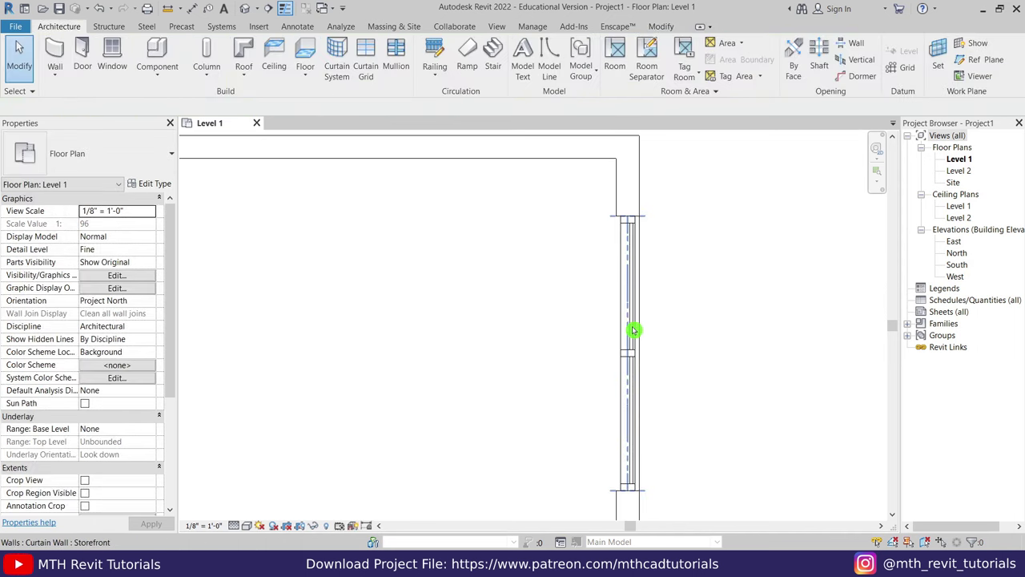
# Step: Change the Storefront type's vertical grid spacing to 3' 0"
pyautogui.click(632, 329)
pyautogui.click(146, 185)
pyautogui.write("3'")
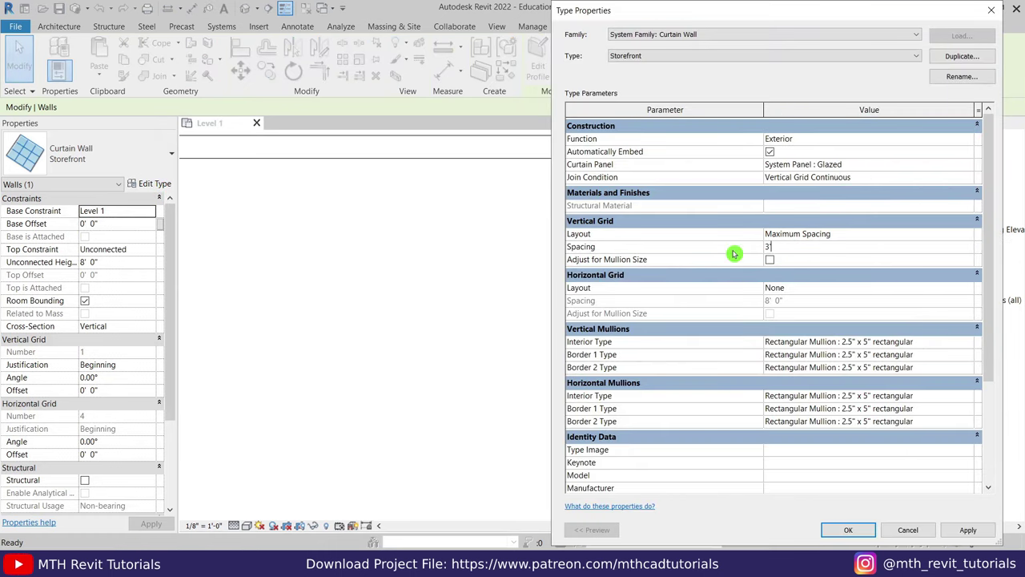
pyautogui.press('Return')
pyautogui.click(847, 530)
pyautogui.press('Escape')
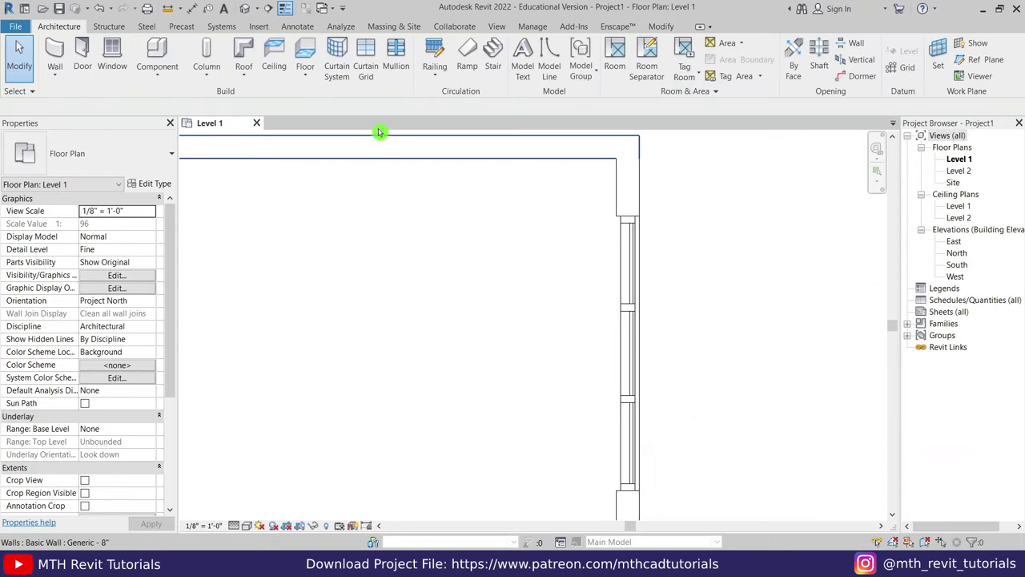
# Step: Open the default 3D view and orbit to see the room from above
pyautogui.click(245, 8)
pyautogui.scroll(3, 435, 252)
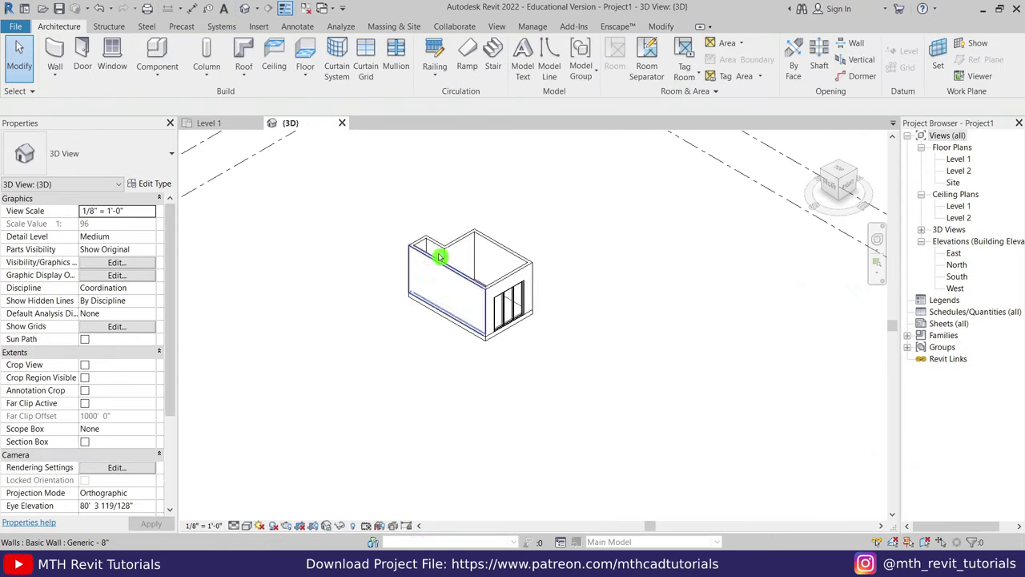
pyautogui.scroll(2, 445, 331)
pyautogui.moveTo(446, 330)
pyautogui.keyDown('shift'); pyautogui.mouseDown(button='middle')
pyautogui.moveTo(590, 408)
pyautogui.moveTo(744, 355)
pyautogui.moveTo(592, 481)
pyautogui.mouseUp(button='middle'); pyautogui.keyUp('shift')
pyautogui.scroll(2, 457, 359)
pyautogui.scroll(1, 550, 339)
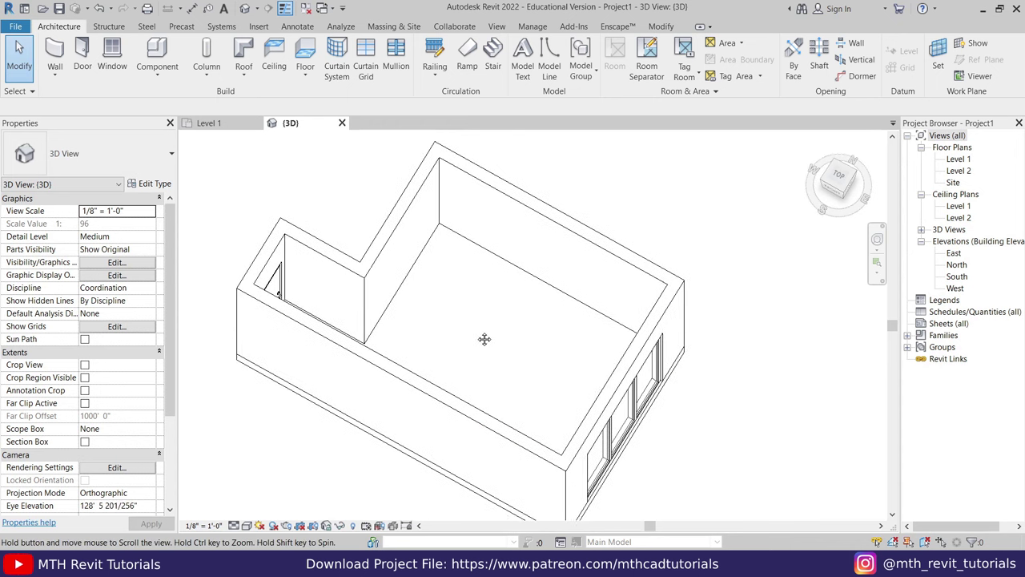
# Step: Return to the Level 1 plan and bring up the Wall tool's type list
pyautogui.click(212, 122)
pyautogui.scroll(-3, 510, 275)
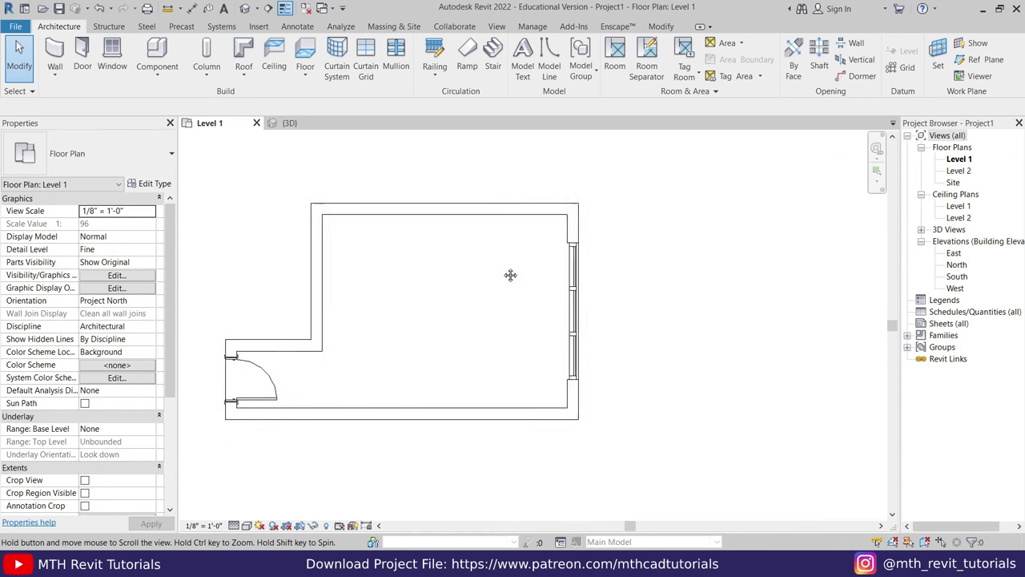
pyautogui.moveTo(511, 275); pyautogui.dragTo(591, 290, button='middle')
pyautogui.click(49, 51)
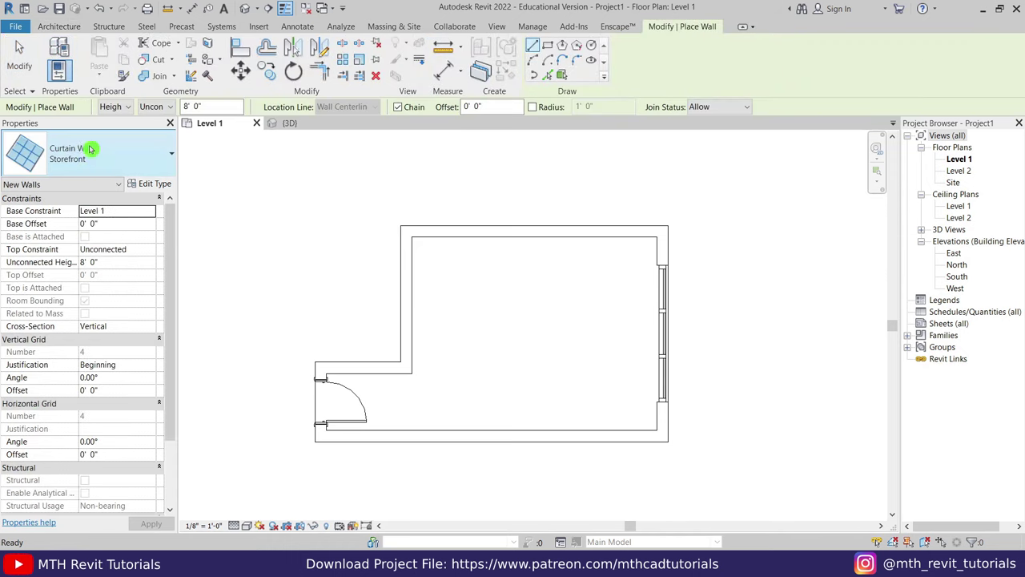
pyautogui.click(120, 159)
pyautogui.scroll(5, 112, 311)
# Step: Duplicate Generic - 5" as 'Base Molding - 1"' with a single 0' 1" structure layer
pyautogui.scroll(2, 112, 310)
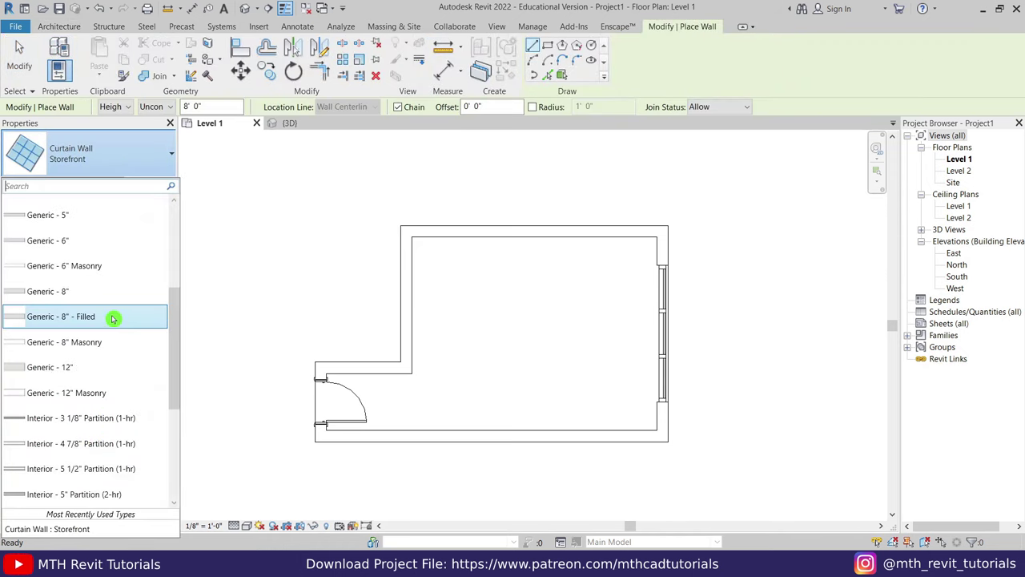
pyautogui.scroll(2, 115, 316)
pyautogui.click(108, 245)
pyautogui.click(153, 184)
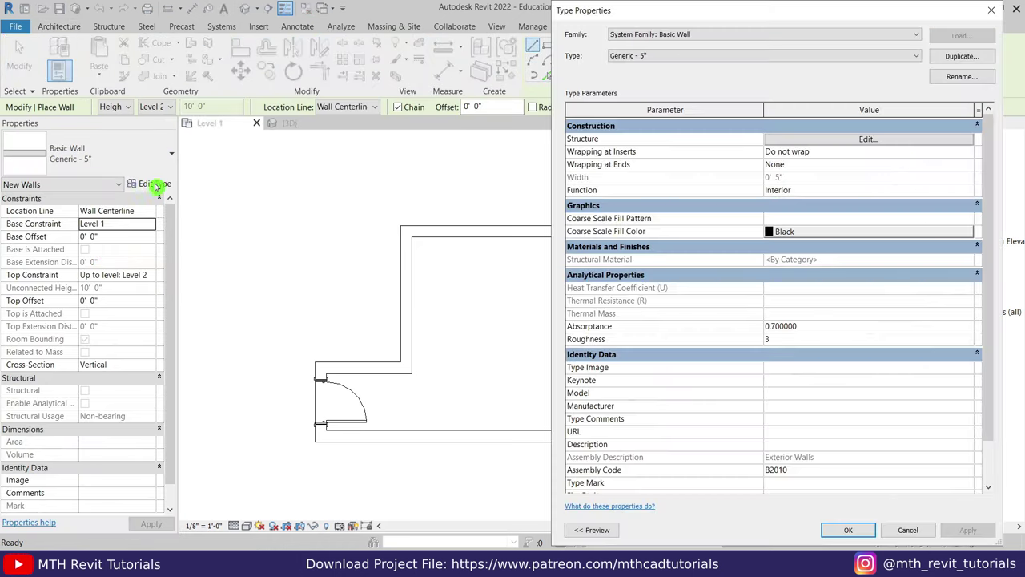
pyautogui.click(961, 56)
pyautogui.write('Base Molding - 1"')
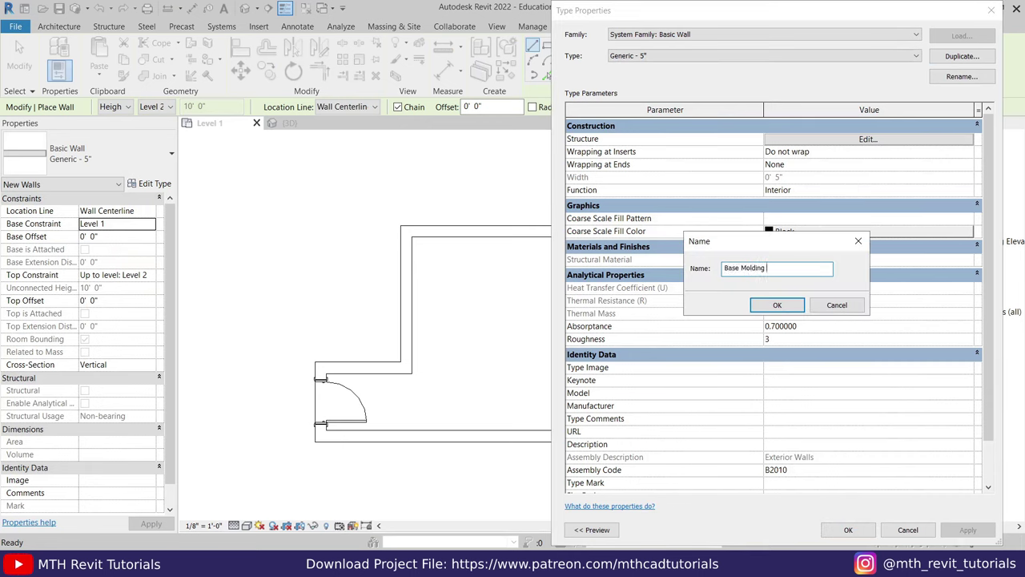
pyautogui.click(775, 304)
pyautogui.click(802, 140)
pyautogui.click(760, 138)
pyautogui.write('0\' 1"')
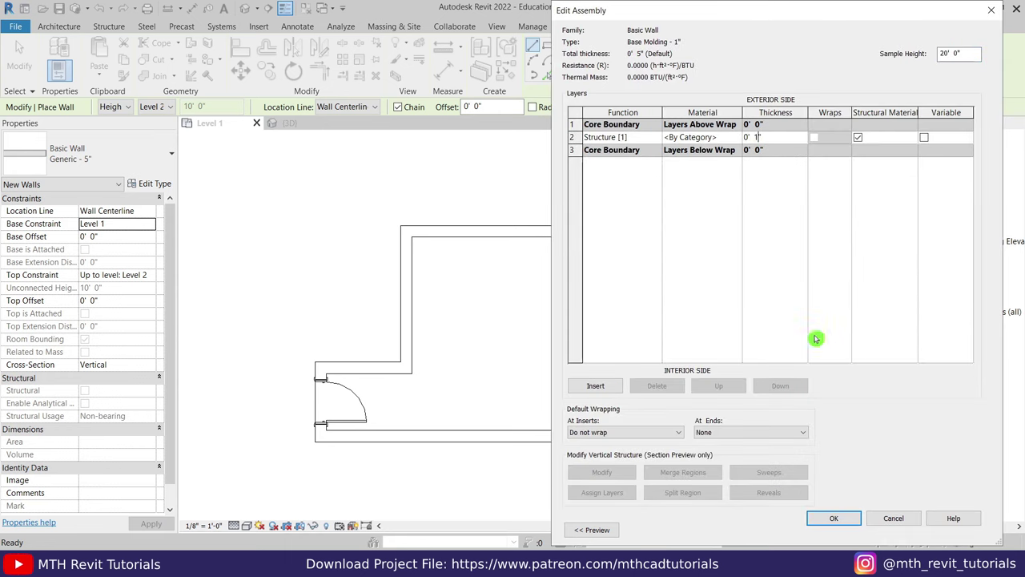
pyautogui.click(834, 519)
# Step: Give the Base Molding wall an unconnected height and Finish Face: Exterior location line
pyautogui.click(845, 530)
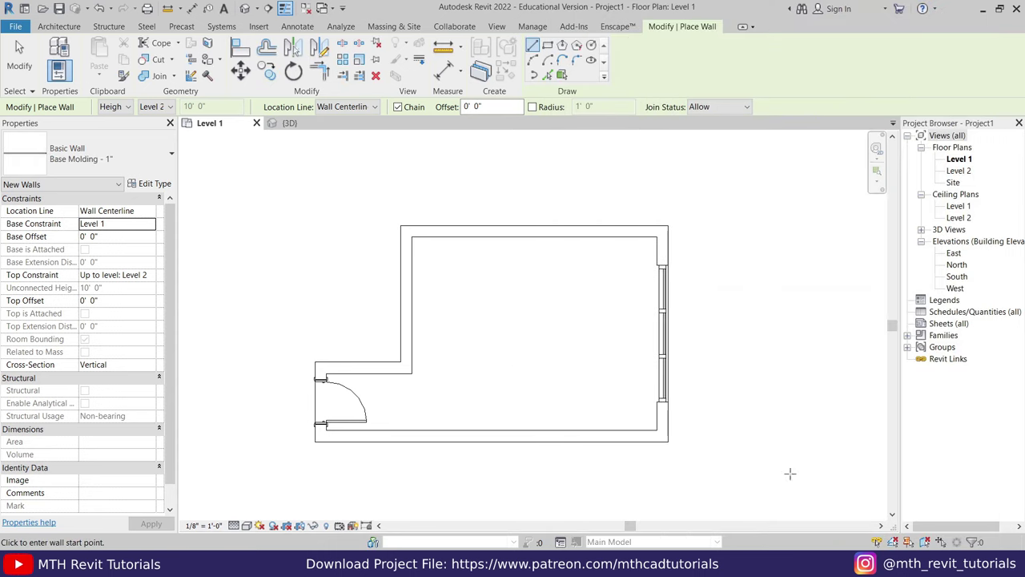
pyautogui.click(149, 278)
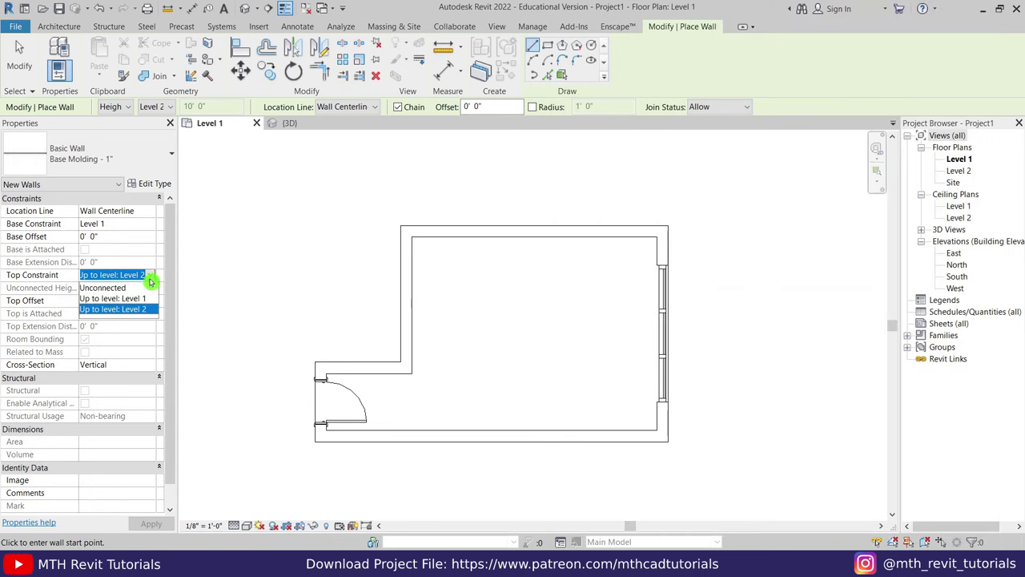
pyautogui.click(113, 288)
pyautogui.write('0\' 3"')
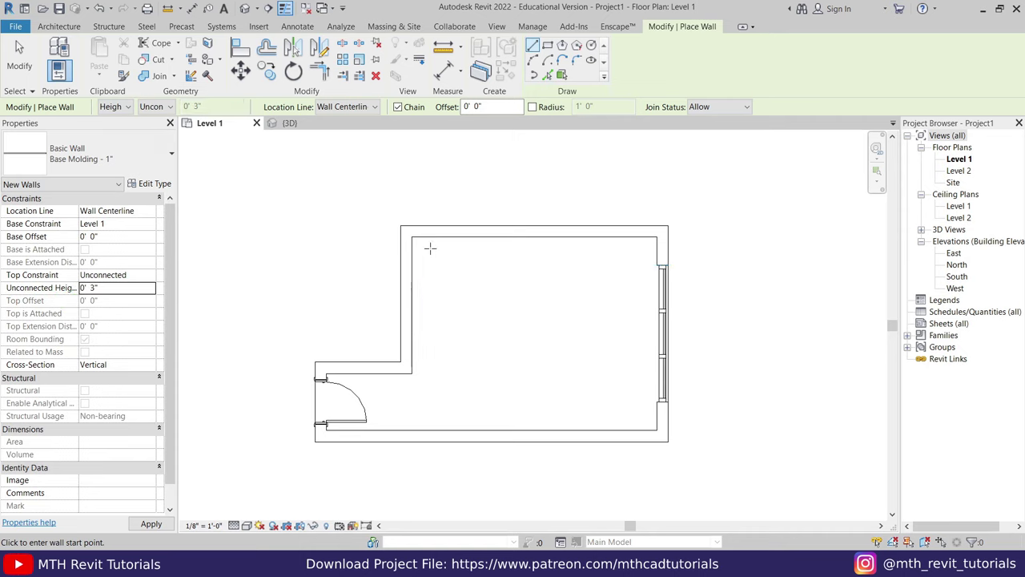
pyautogui.scroll(3, 427, 245)
pyautogui.click(343, 107)
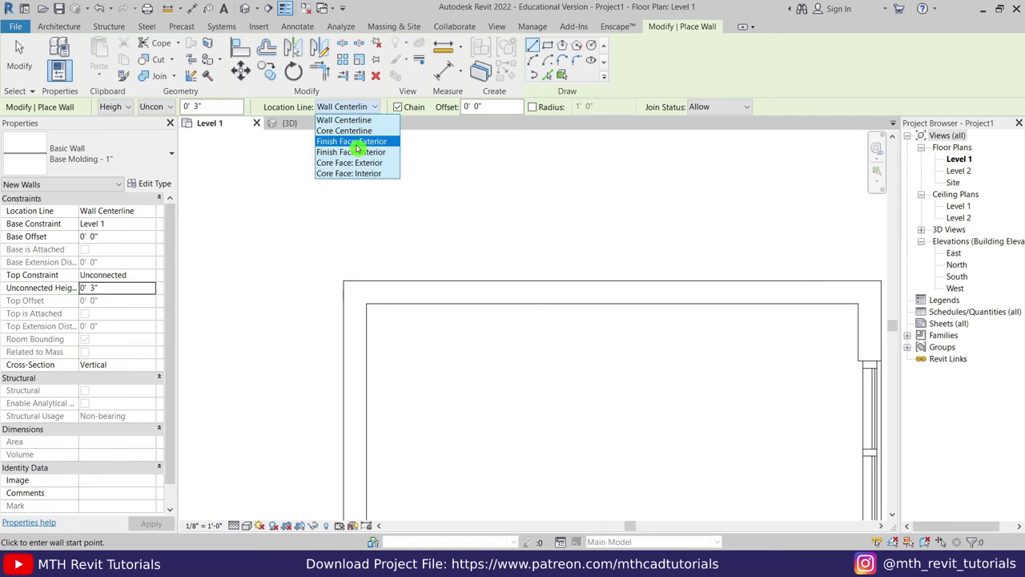
pyautogui.click(353, 141)
# Step: Draw molding along the top interior face and down beside the curtain wall
pyautogui.click(367, 304)
pyautogui.scroll(1, 390, 316)
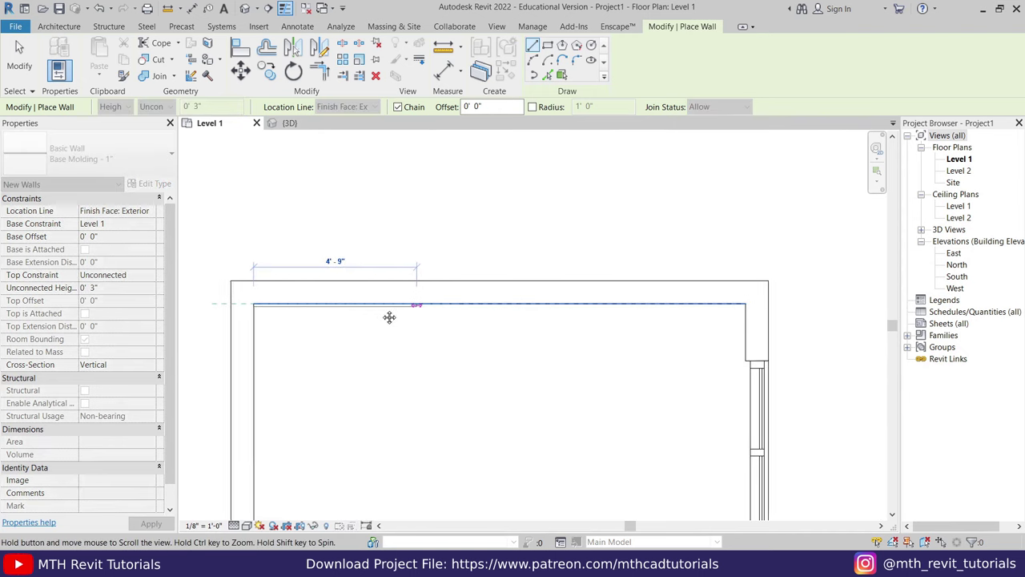
pyautogui.scroll(2, 755, 297)
pyautogui.click(674, 295)
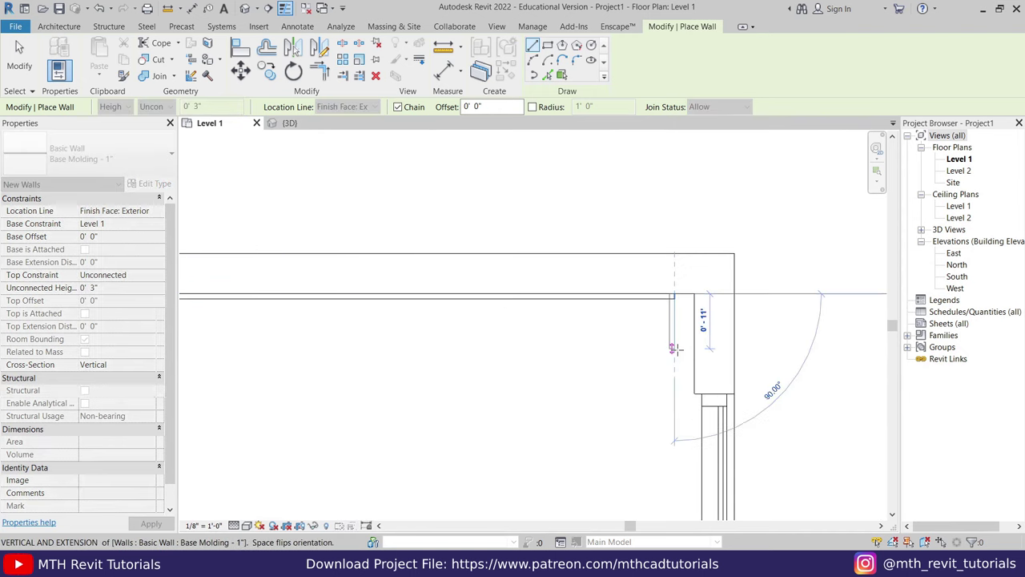
pyautogui.click(692, 391)
pyautogui.press('Escape')
# Step: Draw the bottom molding run toward the door and pull its end back from the opening
pyautogui.scroll(-2, 659, 373)
pyautogui.scroll(2, 675, 398)
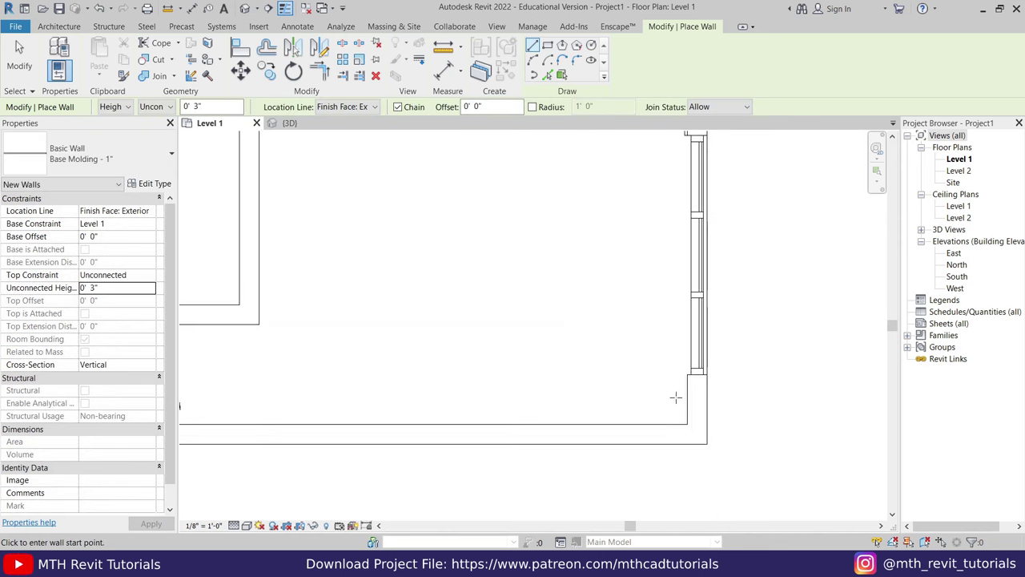
pyautogui.scroll(2, 676, 397)
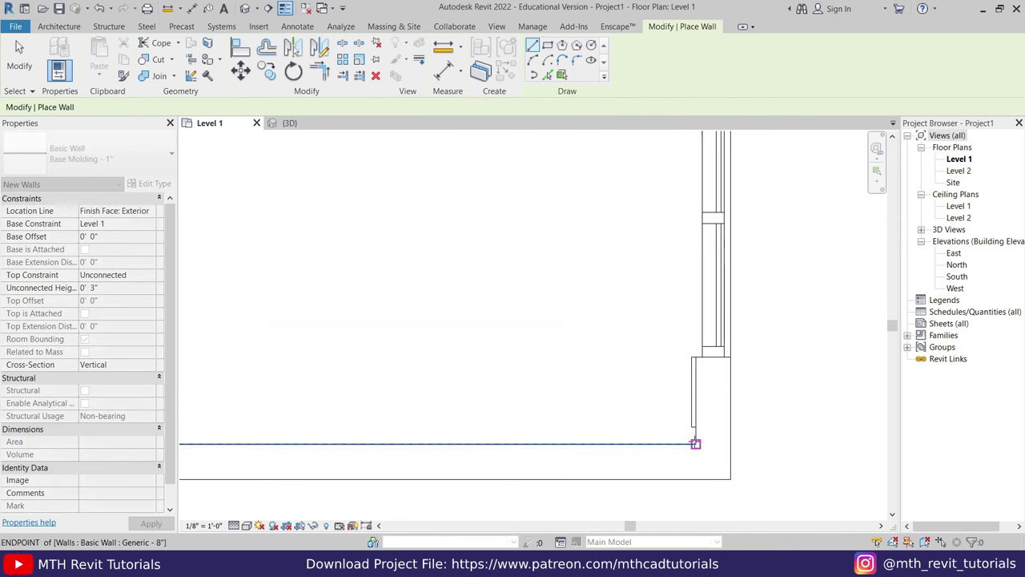
pyautogui.click(695, 443)
pyautogui.scroll(-3, 657, 436)
pyautogui.scroll(3, 486, 451)
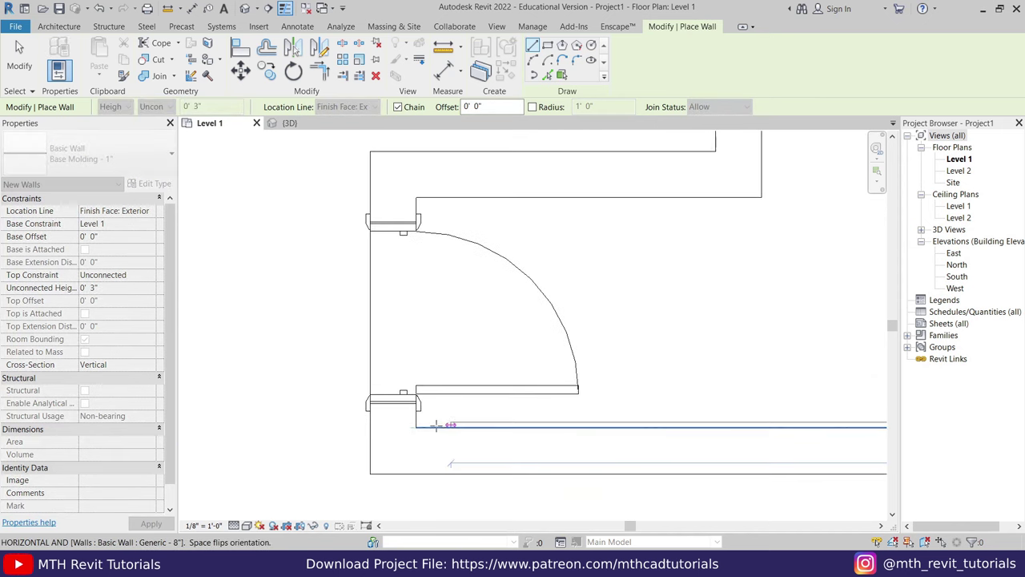
pyautogui.click(417, 424)
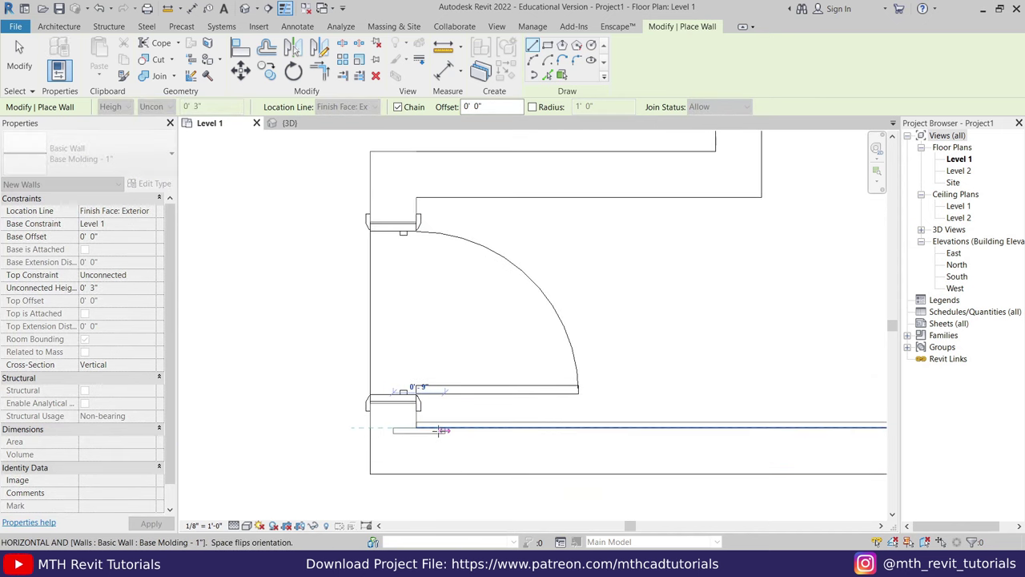
pyautogui.press('Escape')
pyautogui.press('Escape')
pyautogui.click(391, 449)
pyautogui.press('Escape')
pyautogui.moveTo(435, 423)
pyautogui.mouseDown()
pyautogui.moveTo(484, 427)
pyautogui.moveTo(468, 425)
pyautogui.mouseUp()
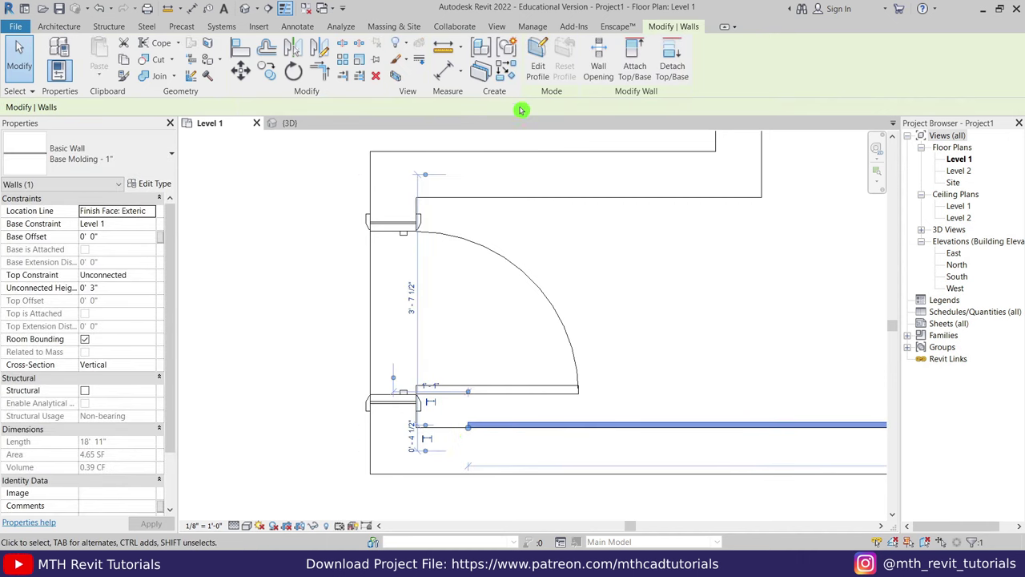
# Step: Add another Base Molding wall from the inner wall corner to the snapped endpoint
pyautogui.click(506, 72)
pyautogui.scroll(1, 432, 428)
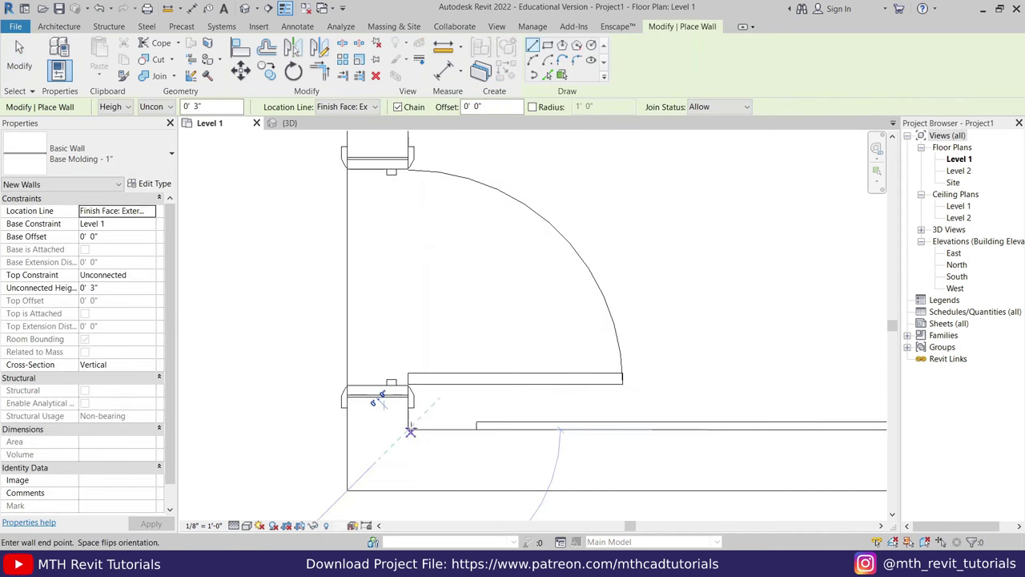
pyautogui.scroll(1, 410, 412)
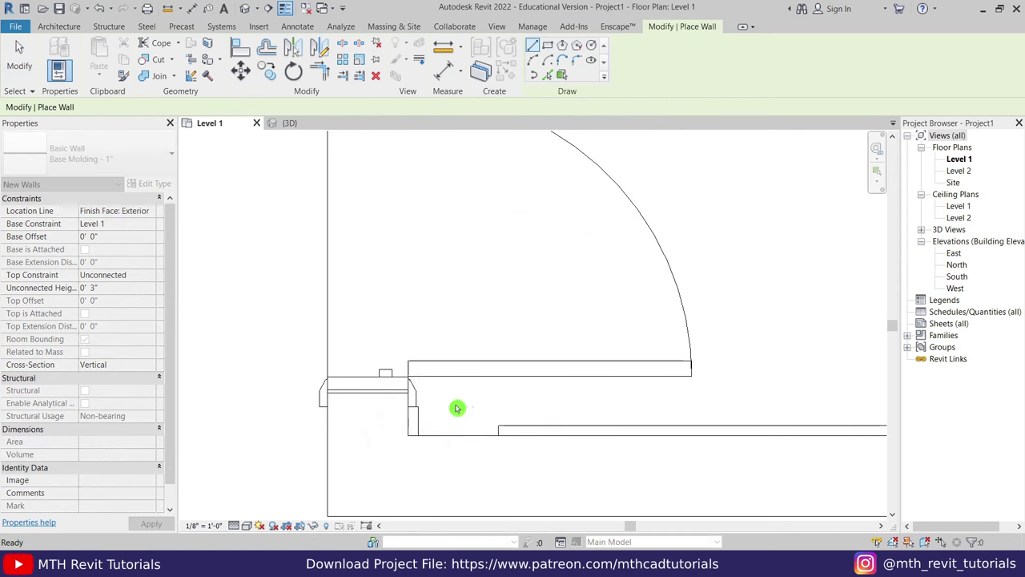
pyautogui.scroll(-2, 453, 385)
pyautogui.scroll(2, 437, 341)
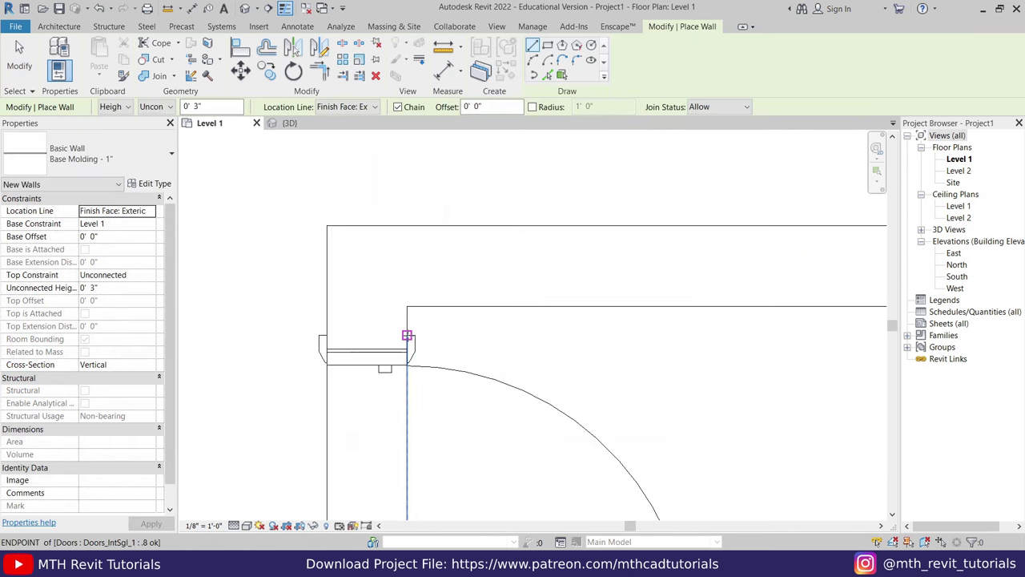
pyautogui.click(408, 307)
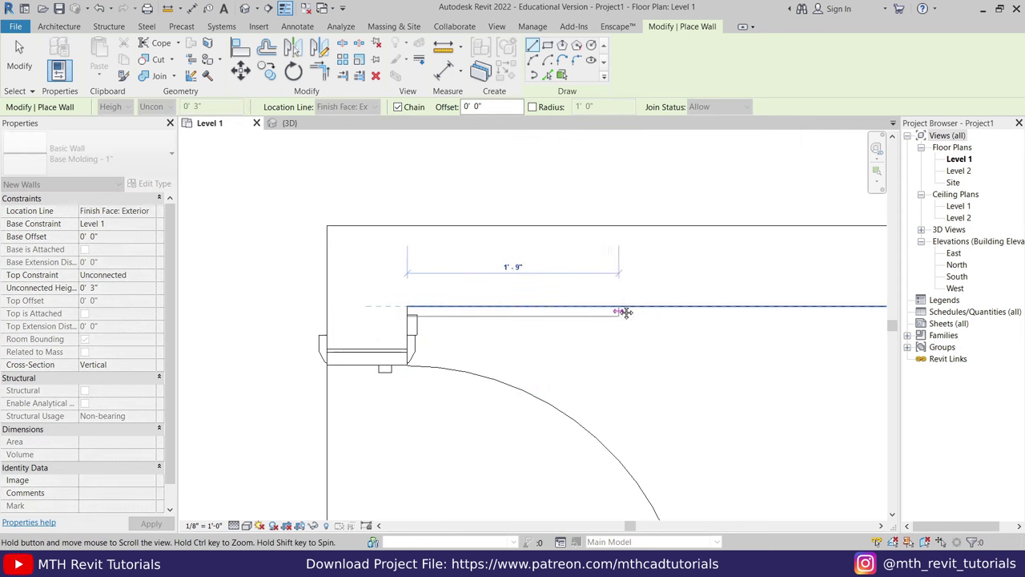
pyautogui.click(692, 343)
pyautogui.press('Escape')
pyautogui.press('Escape')
pyautogui.scroll(-1, 672, 390)
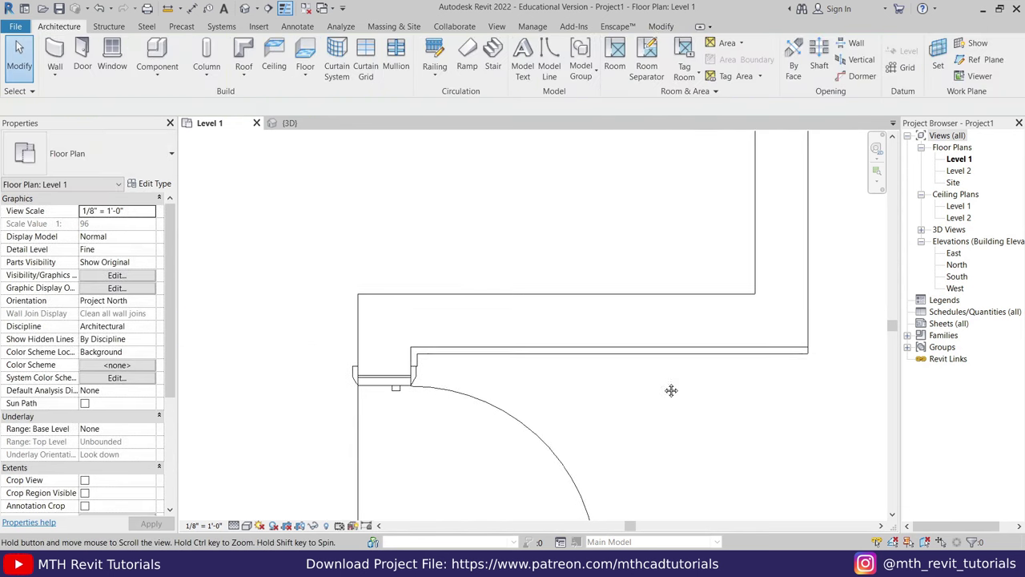
pyautogui.moveTo(671, 391)
pyautogui.mouseDown(button='middle')
pyautogui.moveTo(467, 371)
pyautogui.moveTo(501, 428)
pyautogui.moveTo(427, 366)
pyautogui.moveTo(426, 419)
pyautogui.mouseUp(button='middle')
# Step: Align one end of the base molding flush with the adjacent wall face
pyautogui.click(659, 28)
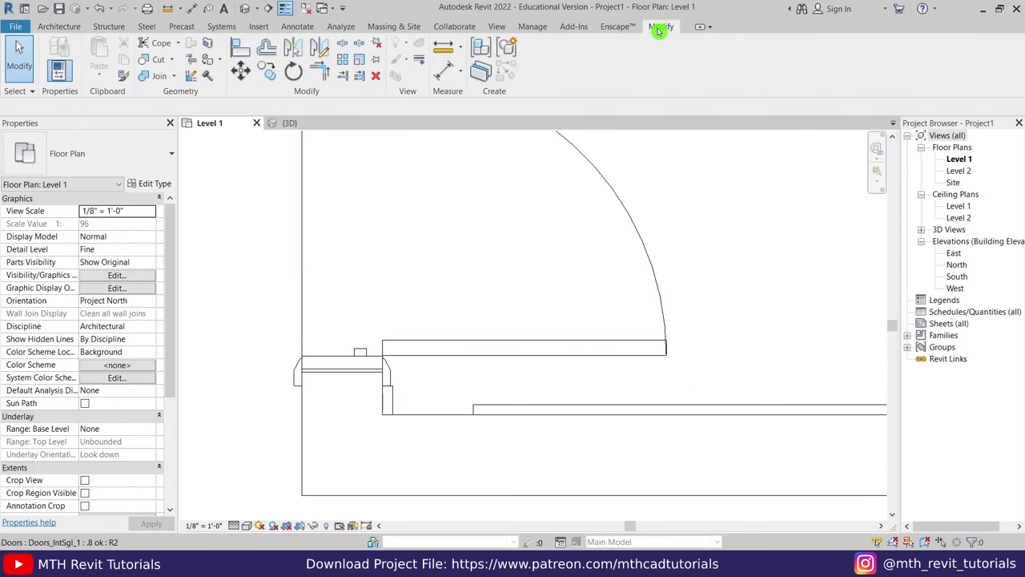
pyautogui.click(240, 53)
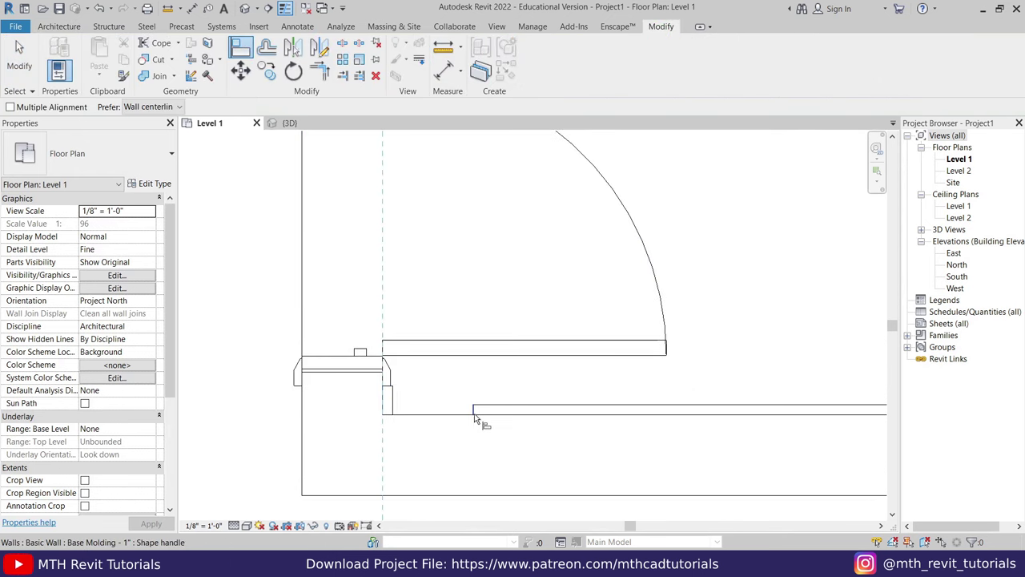
pyautogui.press('Escape')
pyautogui.scroll(-2, 405, 435)
pyautogui.scroll(-3, 334, 456)
pyautogui.scroll(5, 657, 442)
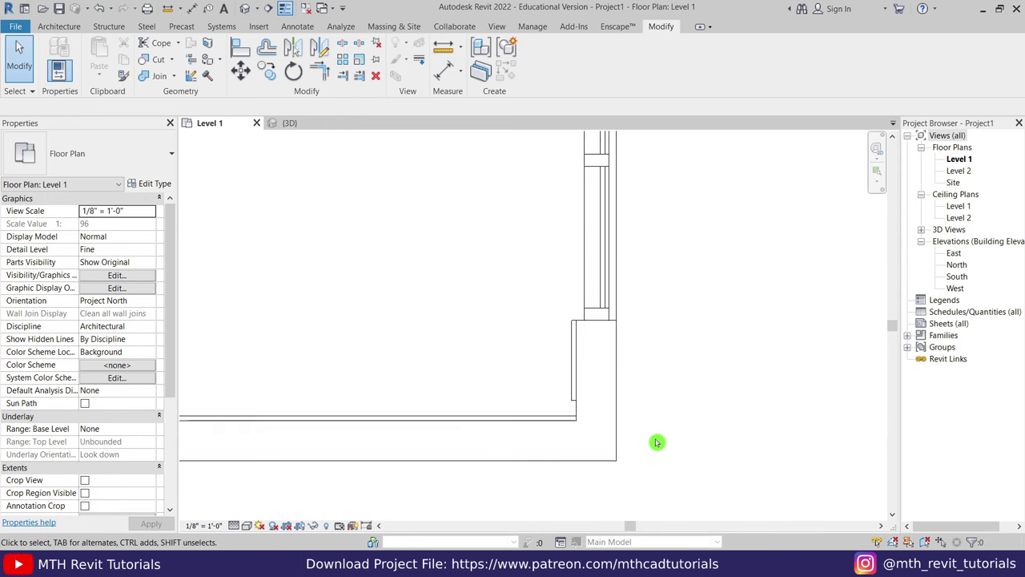
pyautogui.scroll(2, 657, 442)
pyautogui.click(240, 53)
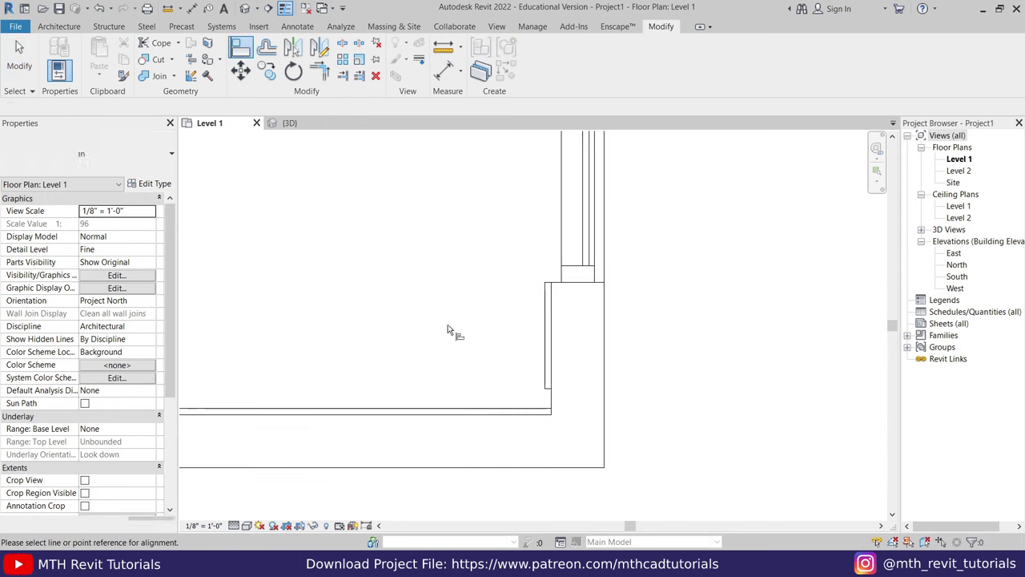
pyautogui.click(539, 409)
pyautogui.scroll(2, 549, 404)
pyautogui.click(549, 388)
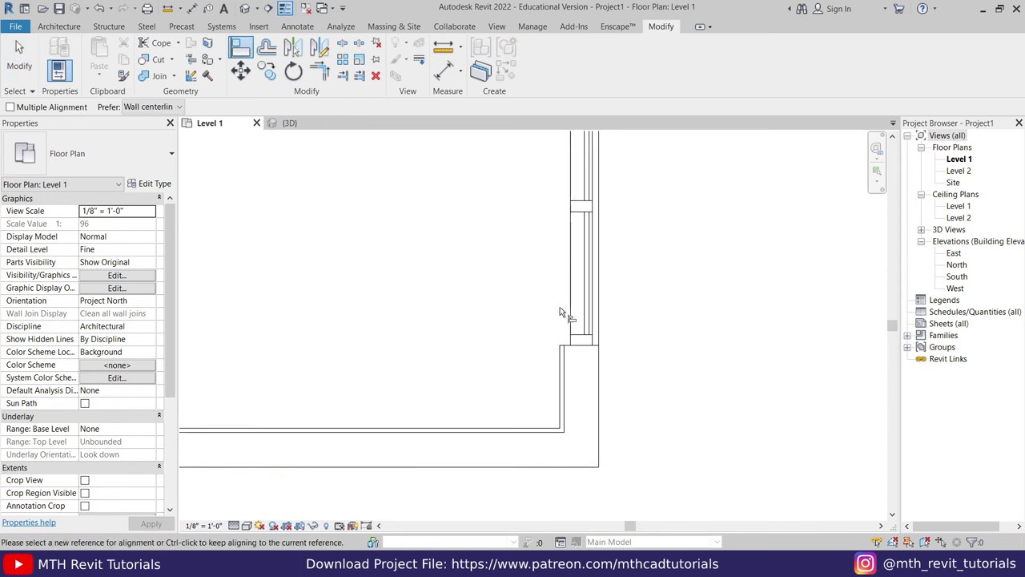
pyautogui.scroll(-2, 560, 307)
pyautogui.scroll(2, 565, 328)
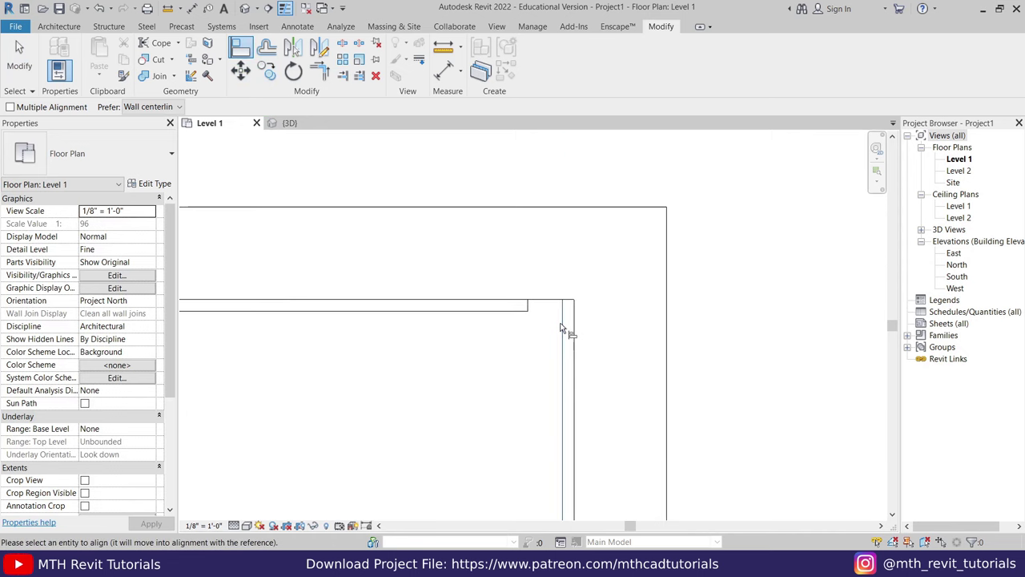
pyautogui.scroll(-2, 559, 326)
# Step: Shorten the horizontal base molding from its left end near the door corner
pyautogui.moveTo(447, 298)
pyautogui.mouseDown(button='middle')
pyautogui.moveTo(422, 386)
pyautogui.moveTo(492, 355)
pyautogui.mouseUp(button='middle')
pyautogui.scroll(2, 378, 435)
pyautogui.scroll(1, 423, 425)
pyautogui.scroll(2, 328, 450)
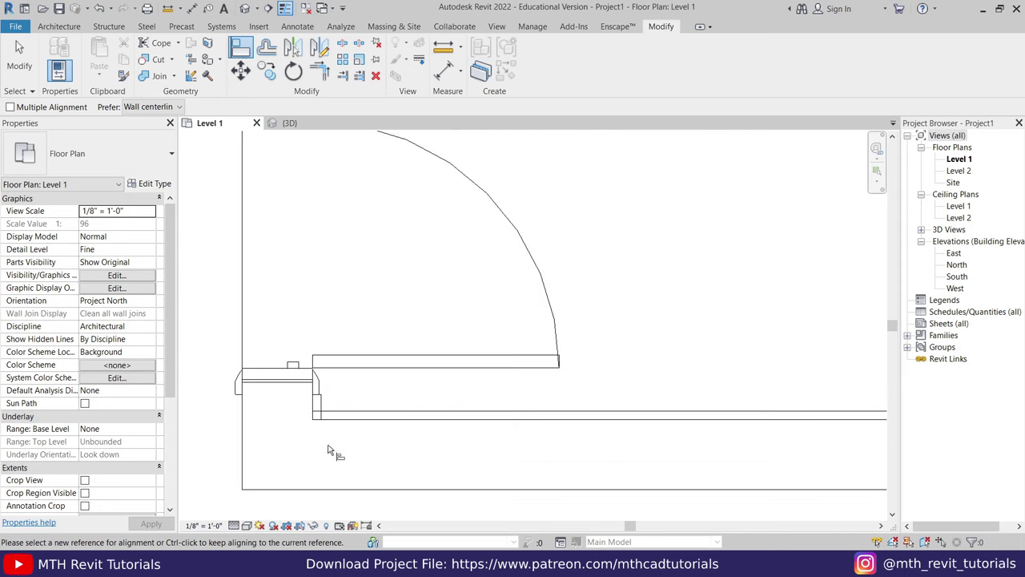
pyautogui.scroll(2, 328, 450)
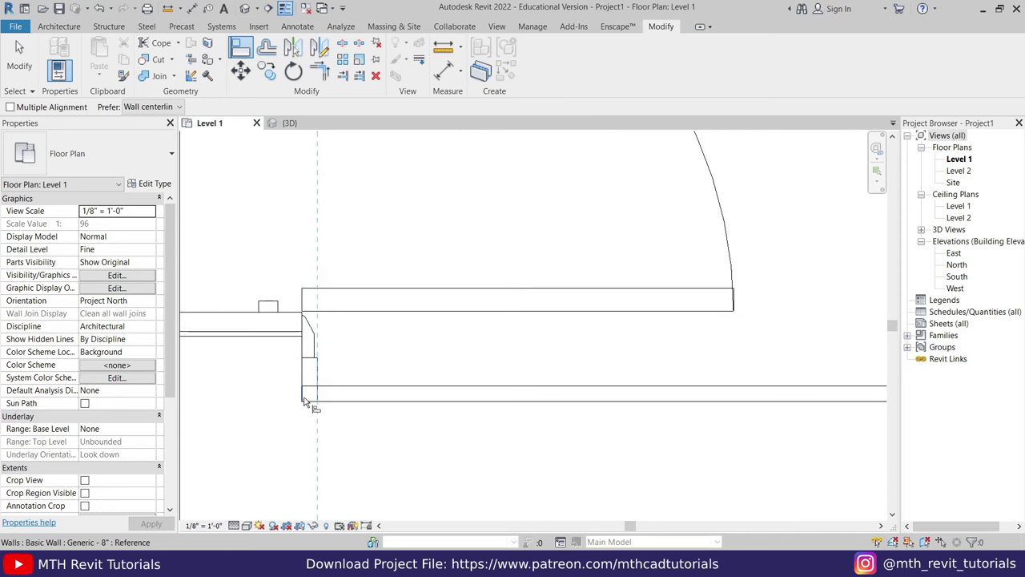
pyautogui.press('Escape')
pyautogui.click(343, 393)
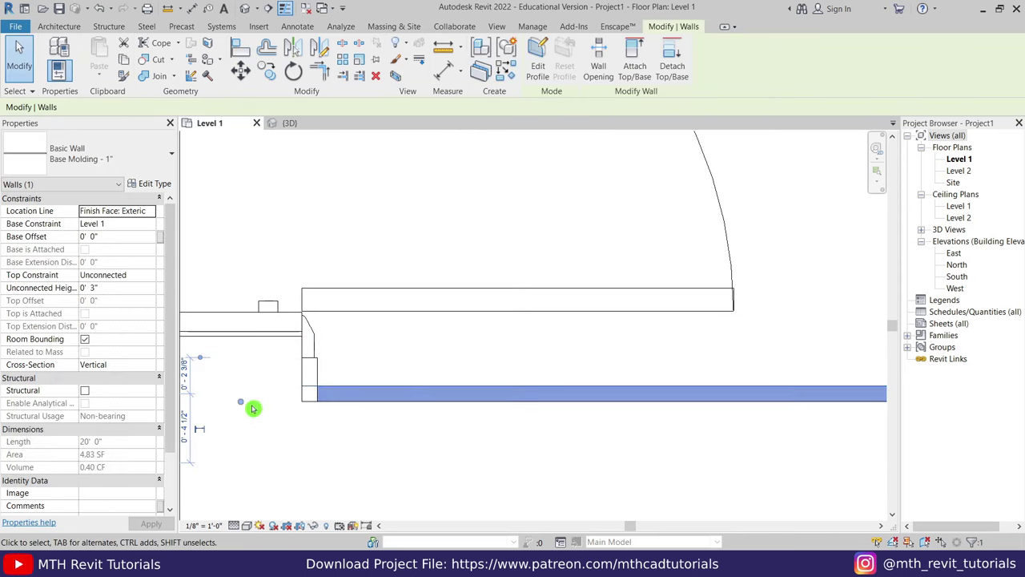
pyautogui.moveTo(242, 401); pyautogui.dragTo(390, 400)
pyautogui.click(326, 185)
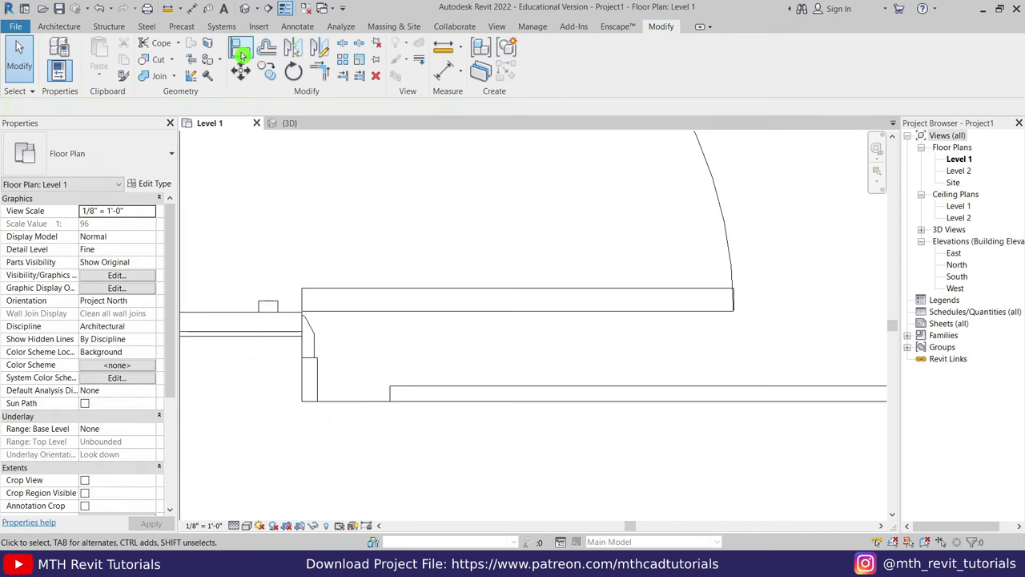
# Step: Align the molding's left end flush with the wall edge at the door opening
pyautogui.click(242, 54)
pyautogui.click(317, 375)
pyautogui.click(394, 398)
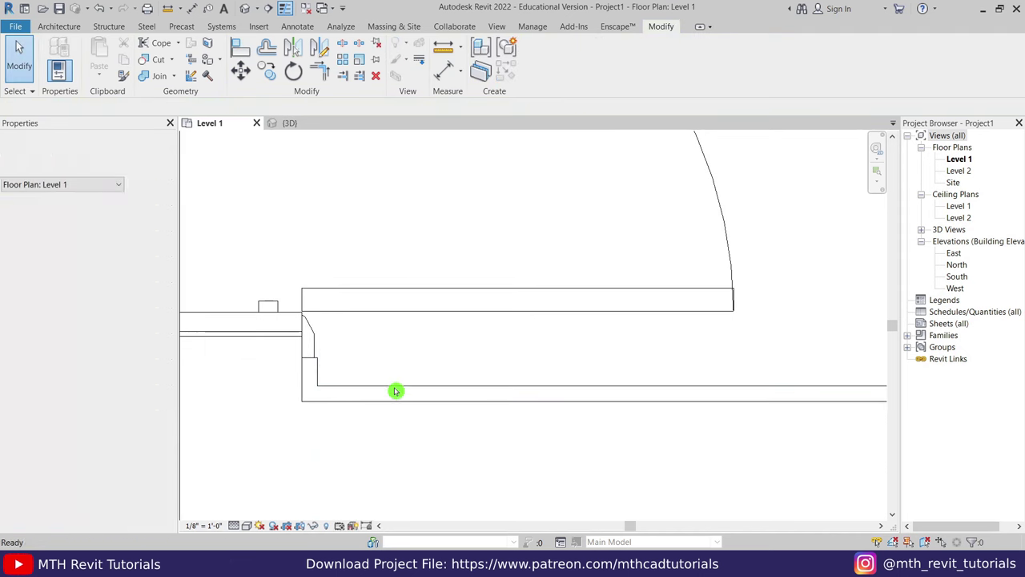
pyautogui.press('Escape')
pyautogui.press('Escape')
pyautogui.scroll(-3, 385, 361)
pyautogui.moveTo(380, 347); pyautogui.dragTo(548, 329, button='middle')
pyautogui.moveTo(459, 382); pyautogui.dragTo(455, 389, button='middle')
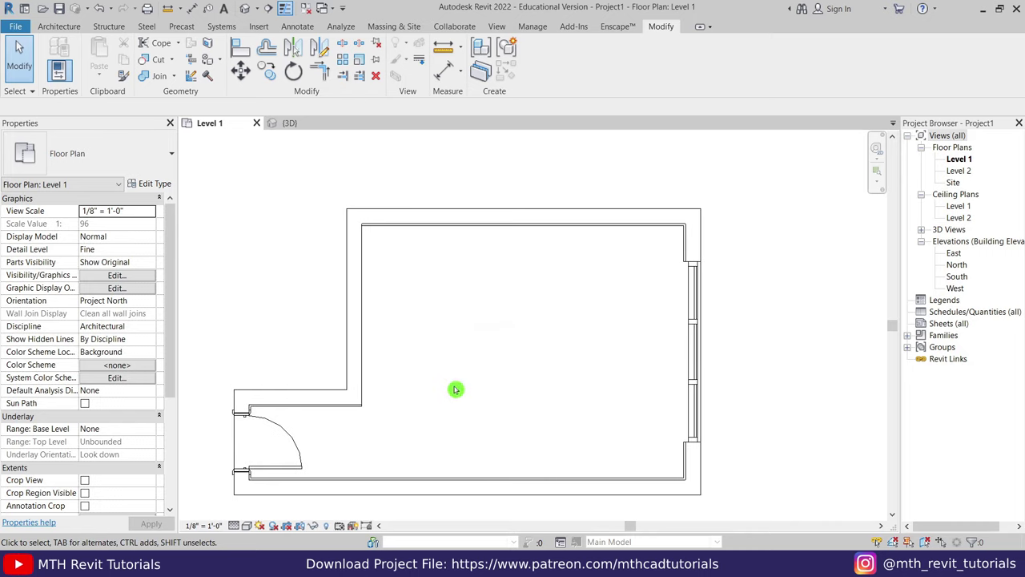
pyautogui.click(285, 124)
pyautogui.moveTo(448, 265)
pyautogui.keyDown('shift'); pyautogui.mouseDown(button='middle')
pyautogui.moveTo(349, 331)
pyautogui.moveTo(485, 398)
pyautogui.moveTo(442, 401)
pyautogui.mouseUp(button='middle'); pyautogui.keyUp('shift')
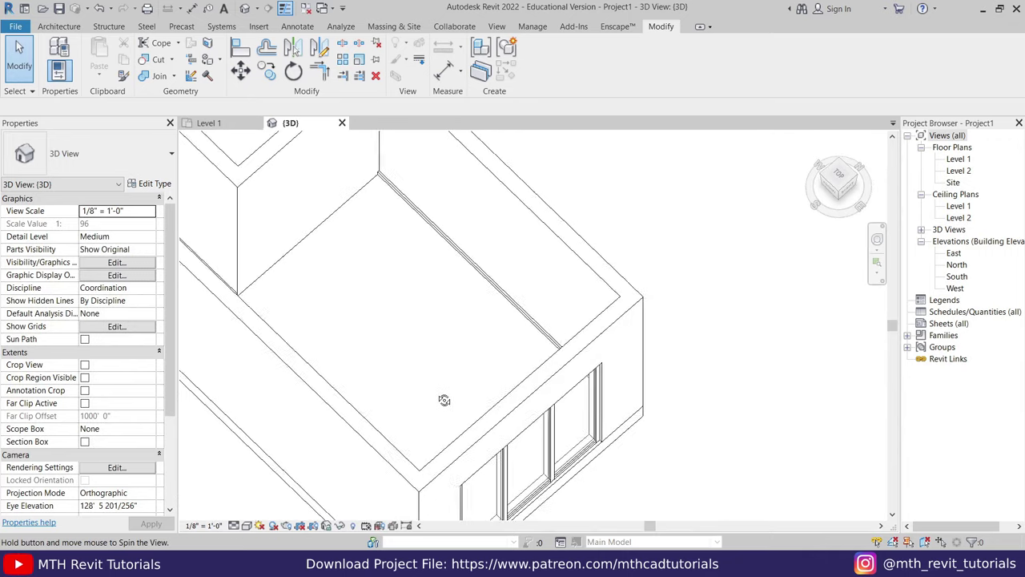
pyautogui.scroll(3, 435, 249)
pyautogui.keyDown('shift'); pyautogui.moveTo(435, 249); pyautogui.dragTo(375, 381, button='middle'); pyautogui.keyUp('shift')
pyautogui.click(375, 382)
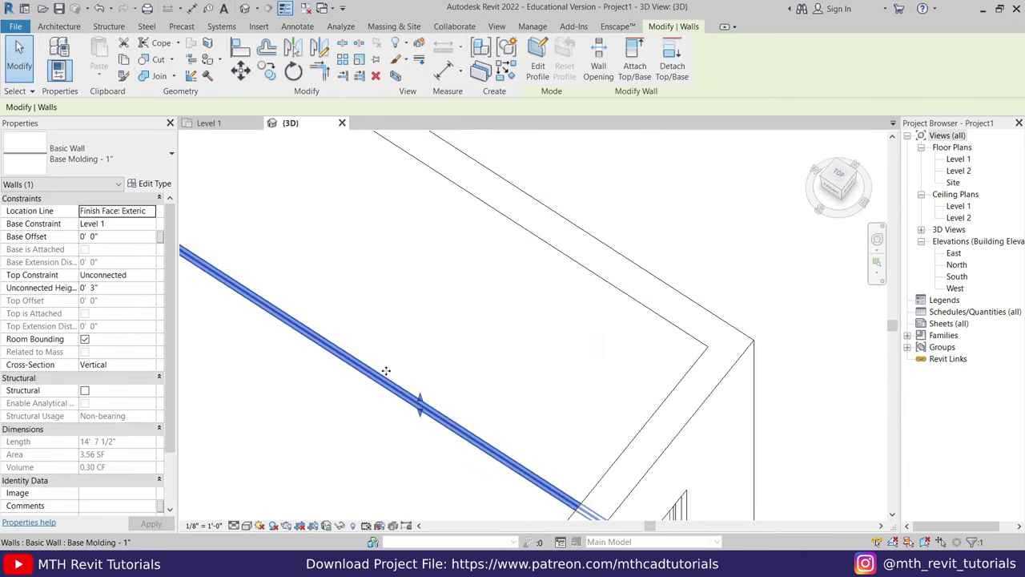
pyautogui.click(419, 407)
pyautogui.moveTo(419, 407)
pyautogui.keyDown('shift'); pyautogui.mouseDown(button='middle')
pyautogui.moveTo(450, 349)
pyautogui.moveTo(437, 414)
pyautogui.moveTo(474, 262)
pyautogui.mouseUp(button='middle'); pyautogui.keyUp('shift')
pyautogui.press('s')
pyautogui.press('d')
pyautogui.scroll(5, 474, 262)
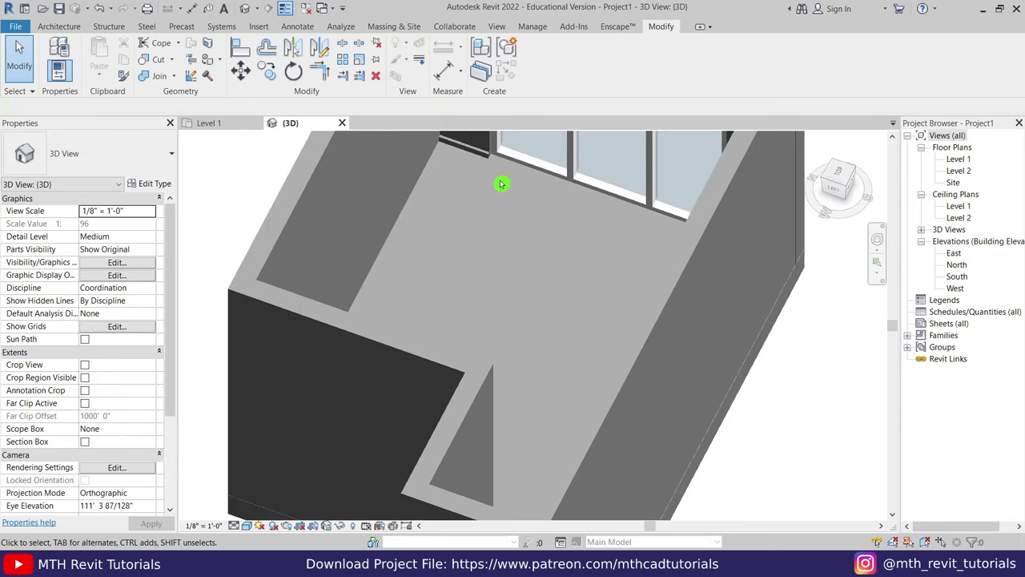
pyautogui.scroll(2, 501, 184)
pyautogui.scroll(2, 518, 286)
pyautogui.scroll(-2, 517, 286)
pyautogui.moveTo(466, 281)
pyautogui.keyDown('shift'); pyautogui.mouseDown(button='middle')
pyautogui.moveTo(382, 457)
pyautogui.moveTo(393, 522)
pyautogui.moveTo(556, 358)
pyautogui.mouseUp(button='middle'); pyautogui.keyUp('shift')
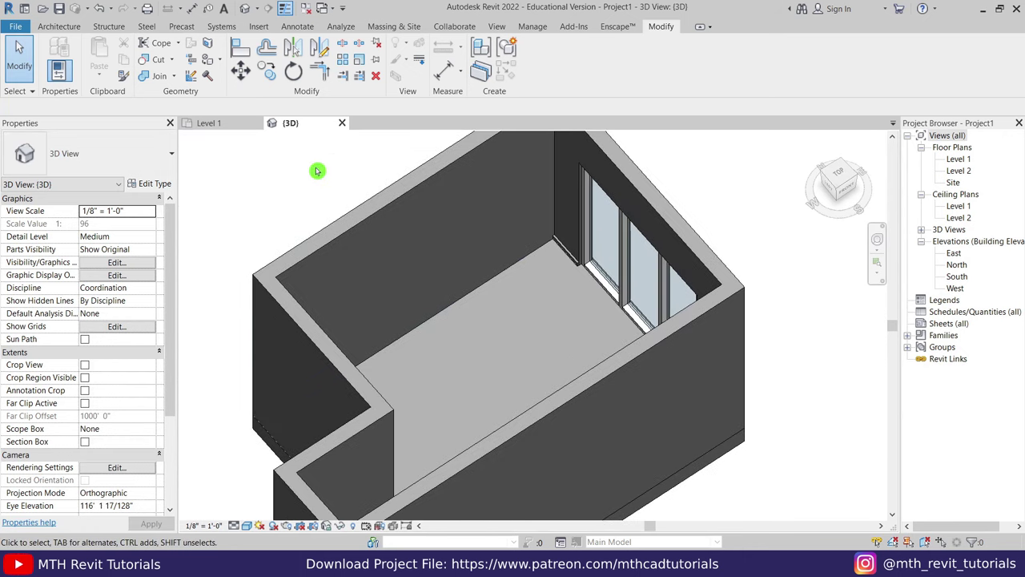
pyautogui.click(206, 122)
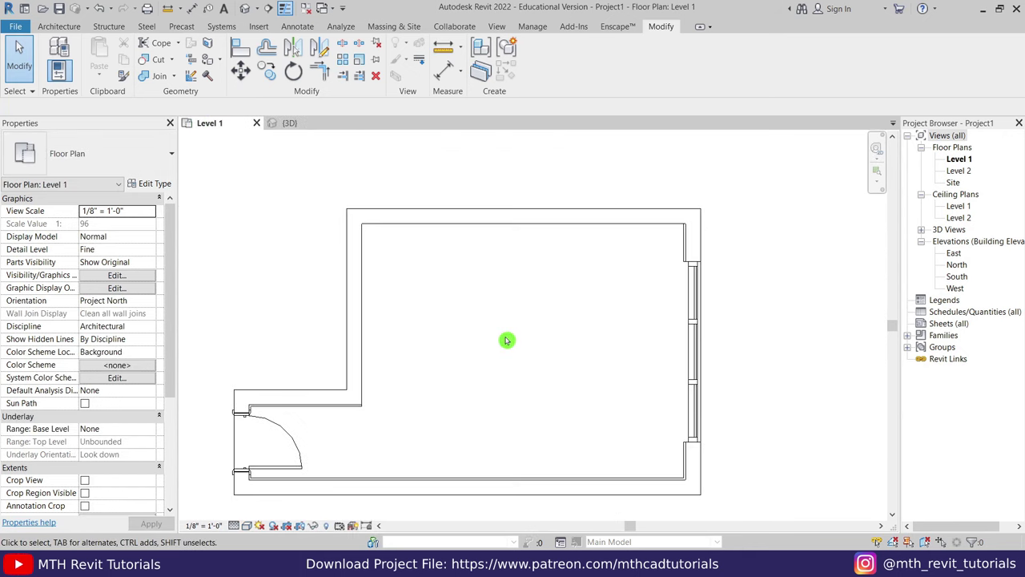
# Step: Sketch an L-shaped ceiling boundary along the room walls on the Level 1 ceiling plan
pyautogui.moveTo(506, 340)
pyautogui.mouseDown(button='middle')
pyautogui.moveTo(515, 416)
pyautogui.moveTo(586, 304)
pyautogui.mouseUp(button='middle')
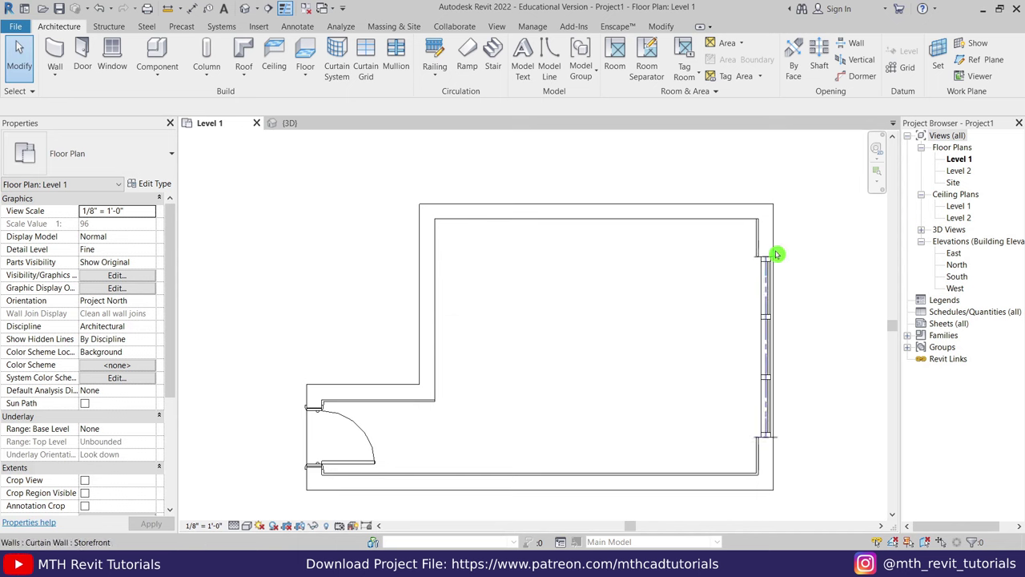
pyautogui.doubleClick(959, 206)
pyautogui.moveTo(717, 284)
pyautogui.mouseDown(button='middle')
pyautogui.moveTo(693, 315)
pyautogui.moveTo(622, 307)
pyautogui.mouseUp(button='middle')
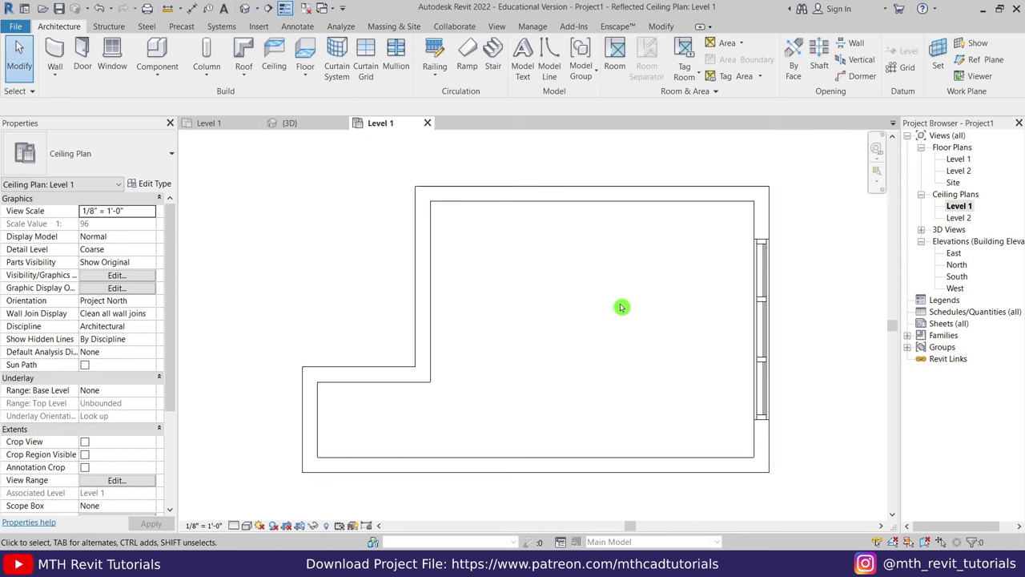
pyautogui.click(273, 64)
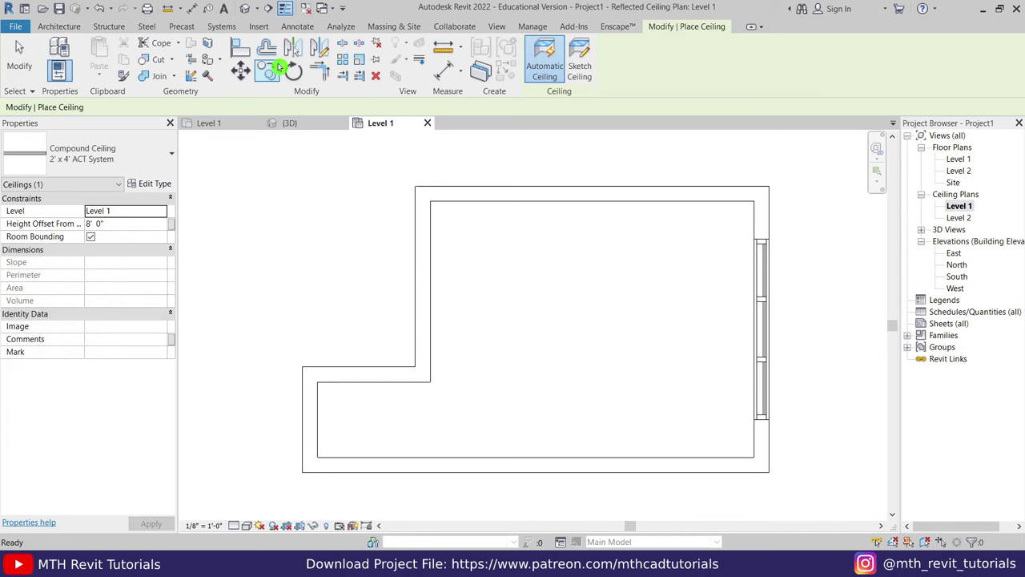
pyautogui.click(582, 74)
pyautogui.click(431, 383)
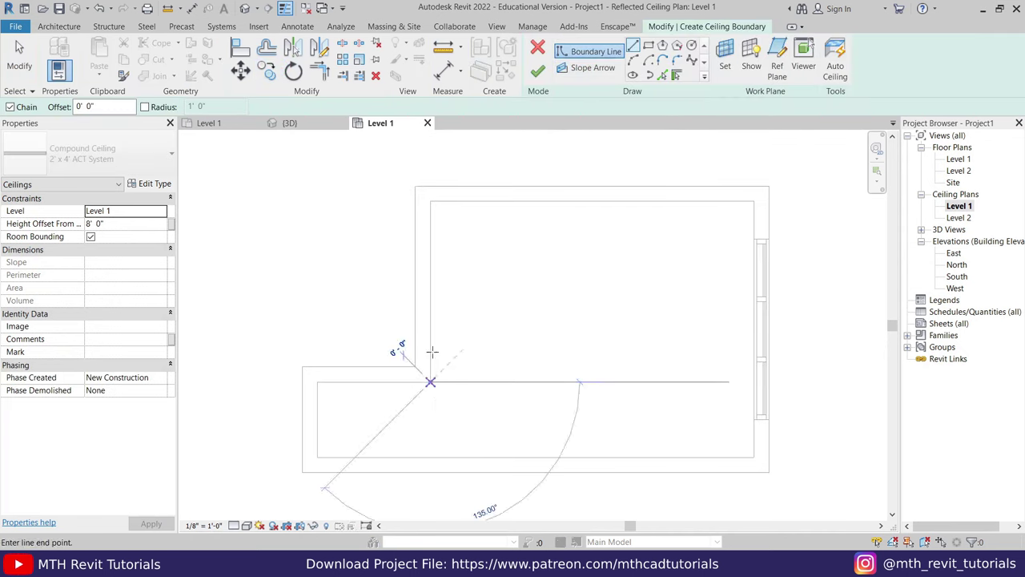
pyautogui.click(430, 201)
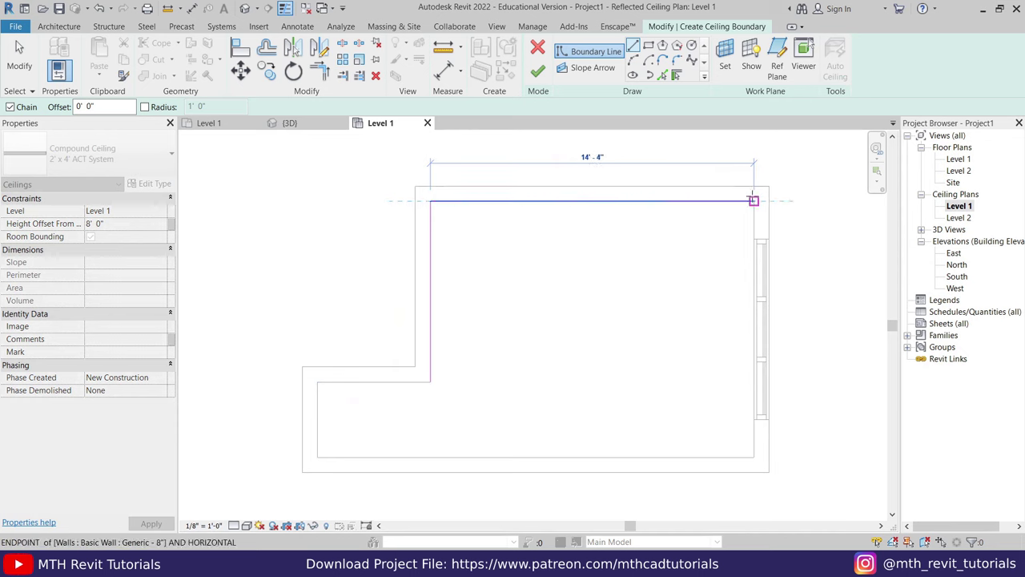
pyautogui.click(754, 201)
pyautogui.click(753, 458)
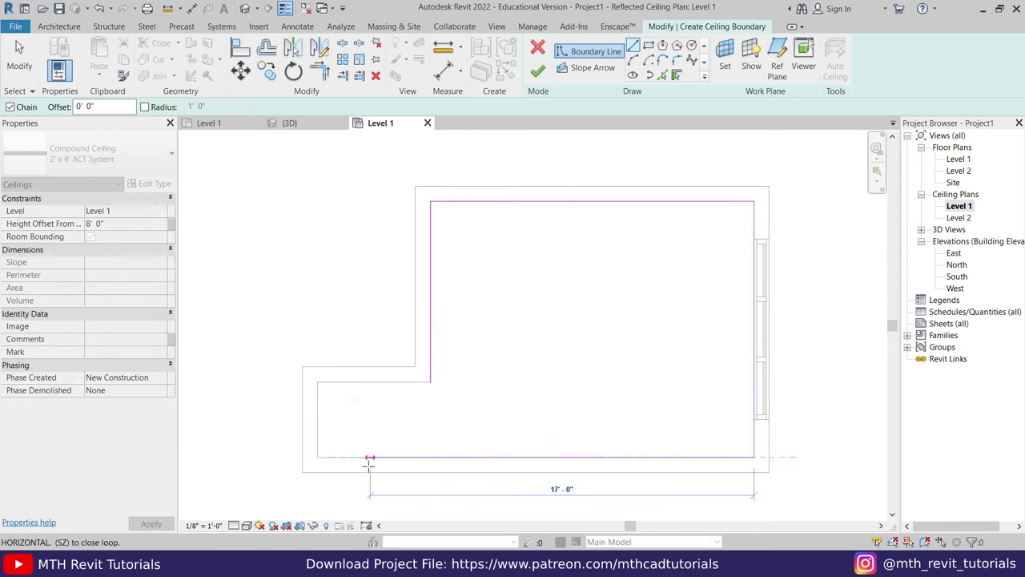
pyautogui.click(317, 458)
pyautogui.click(317, 383)
pyautogui.click(430, 382)
pyautogui.rightClick(584, 255)
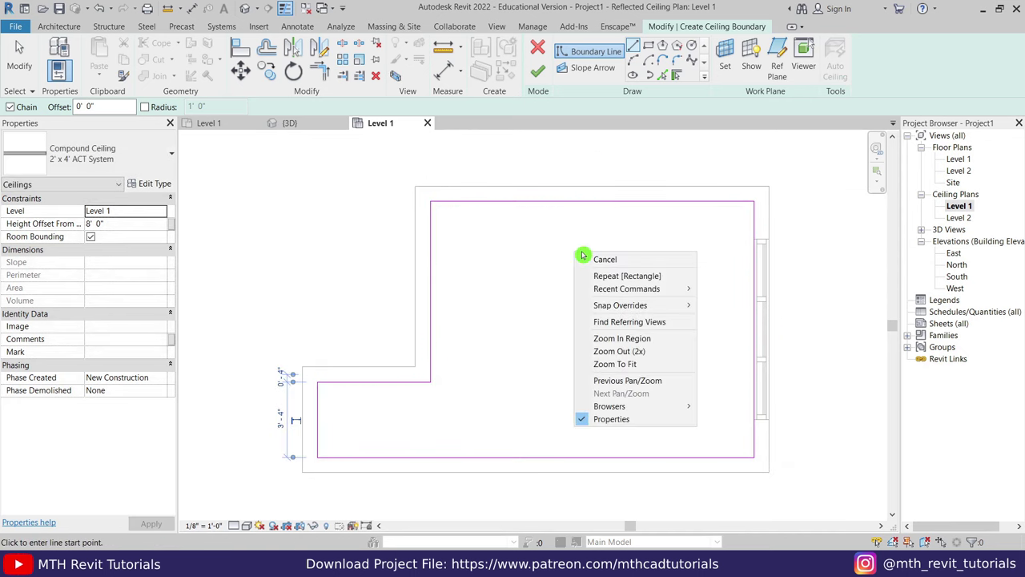
pyautogui.click(613, 268)
# Step: Move the right boundary line 8" to the left
pyautogui.click(672, 241)
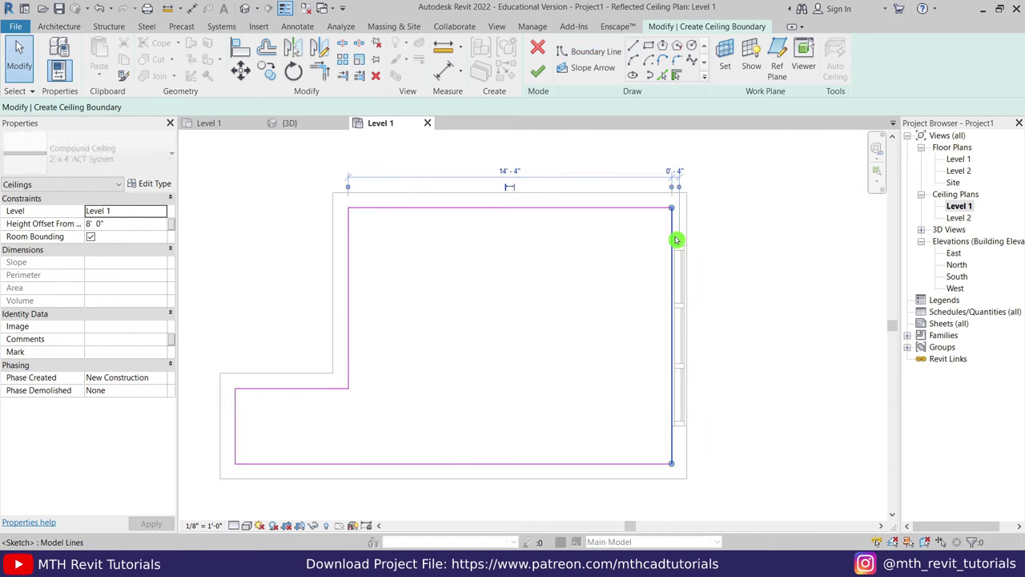
pyautogui.click(241, 71)
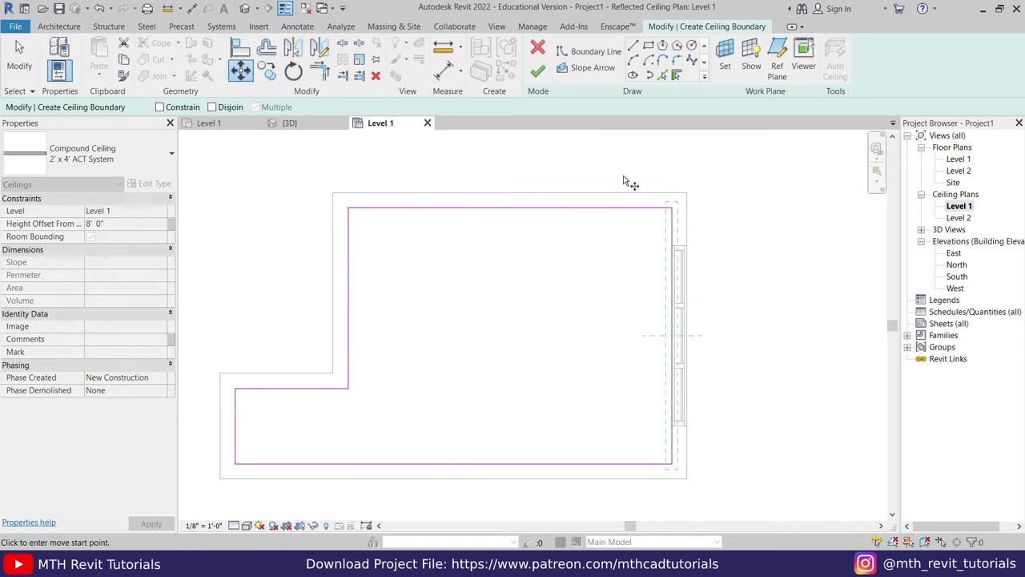
pyautogui.click(672, 208)
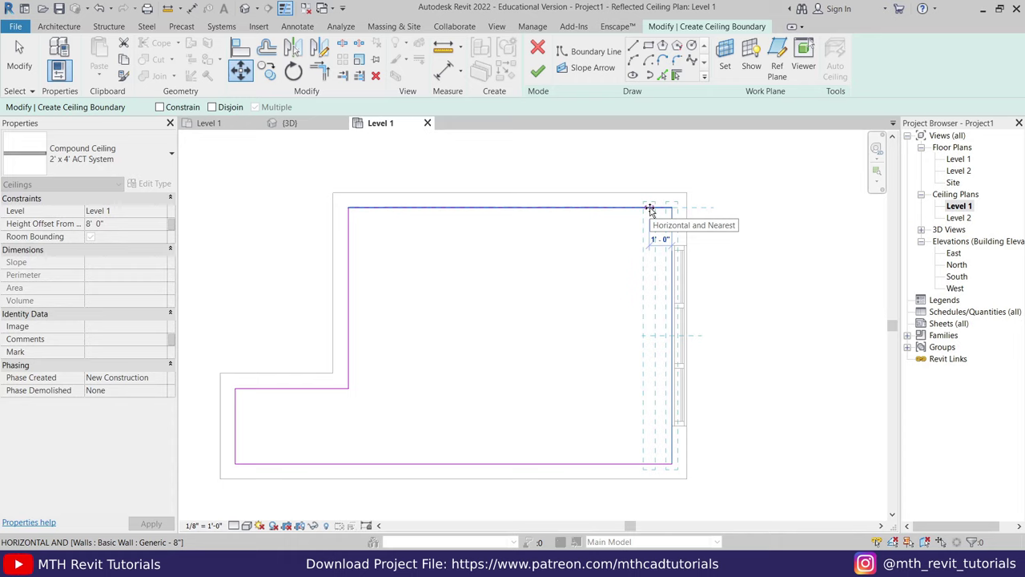
pyautogui.write('8')
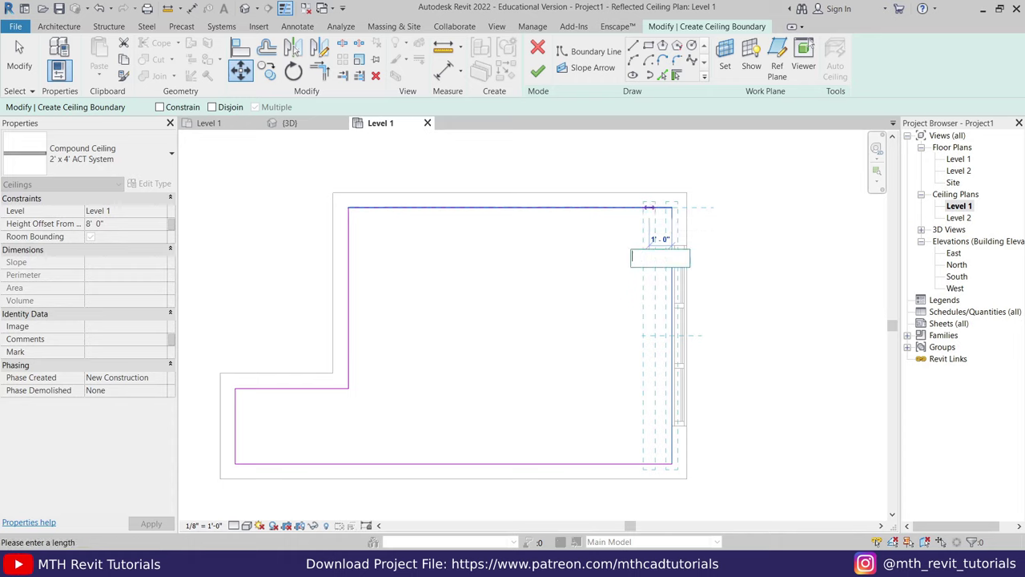
pyautogui.press('Return')
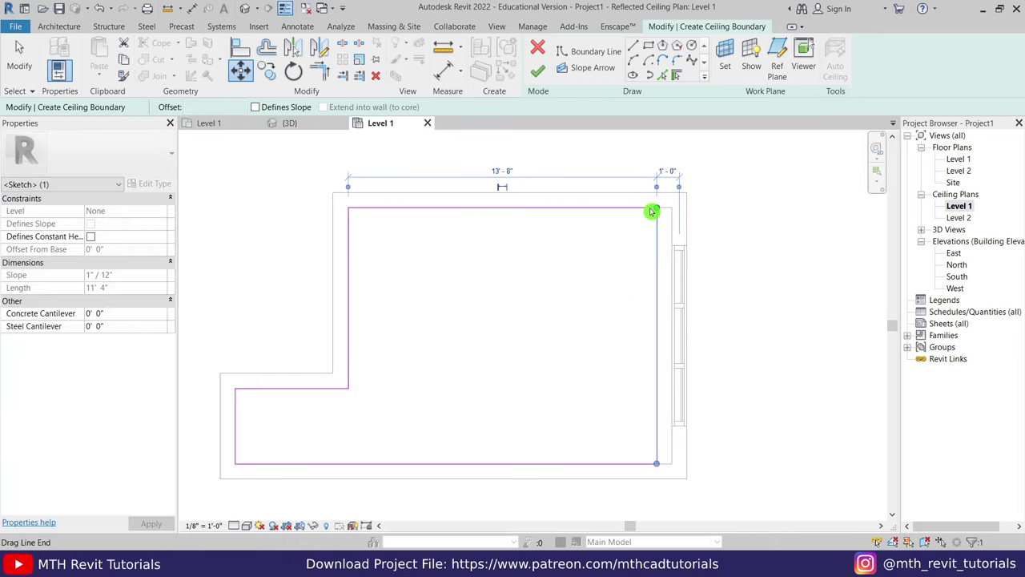
# Step: Draw an inner rectangular boundary with a 2' 6" offset for the opening
pyautogui.click(649, 49)
pyautogui.write('2\' 6"')
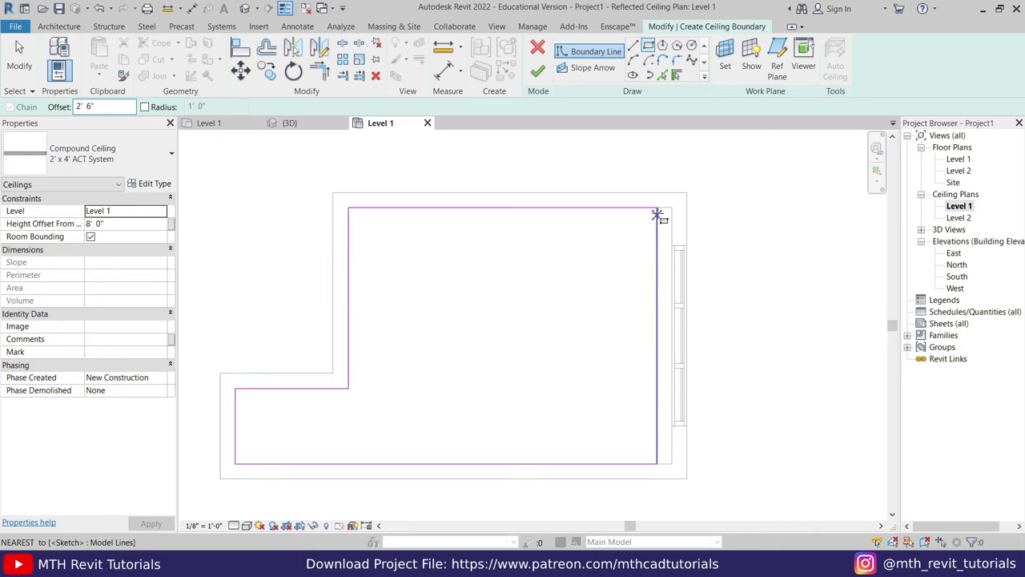
pyautogui.click(658, 209)
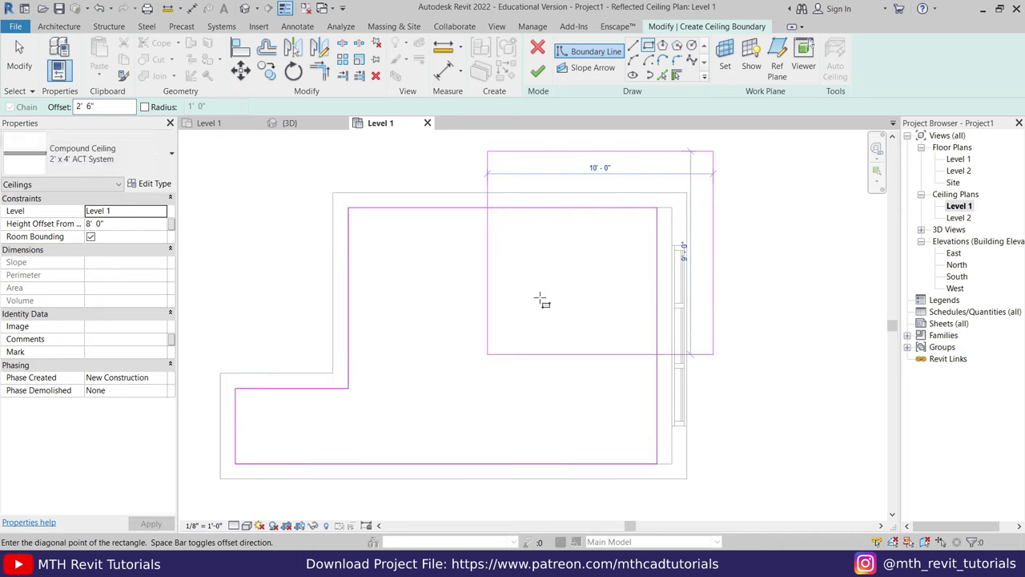
pyautogui.click(347, 464)
pyautogui.rightClick(506, 338)
pyautogui.click(528, 344)
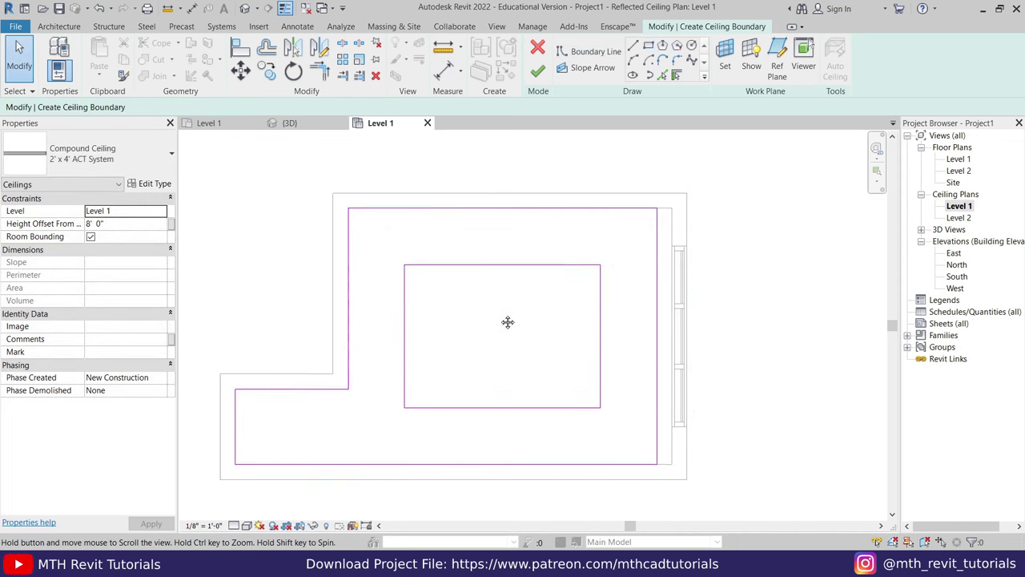
# Step: Set the inner rectangle's left edge 3' from the outline and finish the ceiling
pyautogui.moveTo(508, 323); pyautogui.dragTo(569, 306, button='middle')
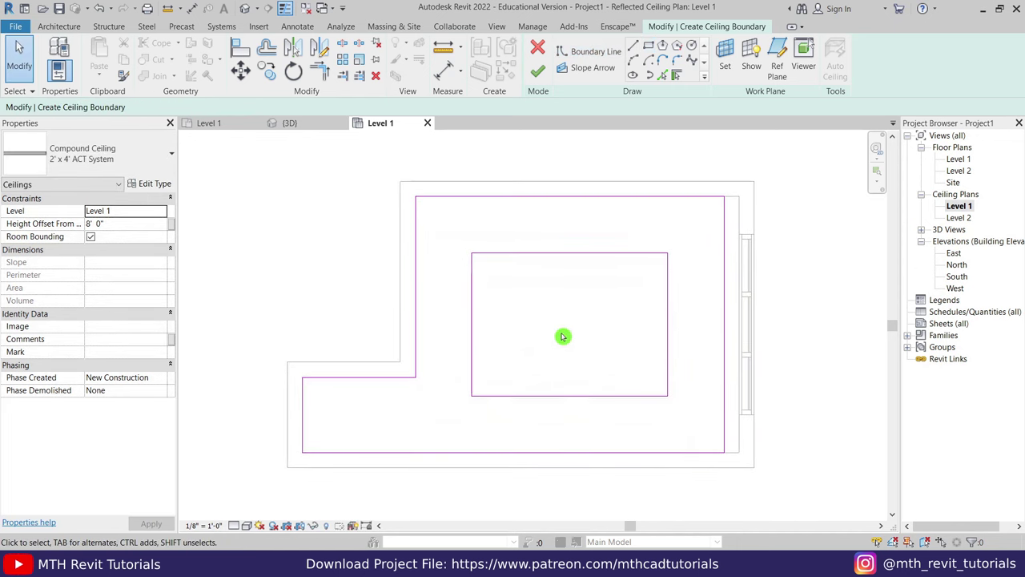
pyautogui.scroll(1, 573, 304)
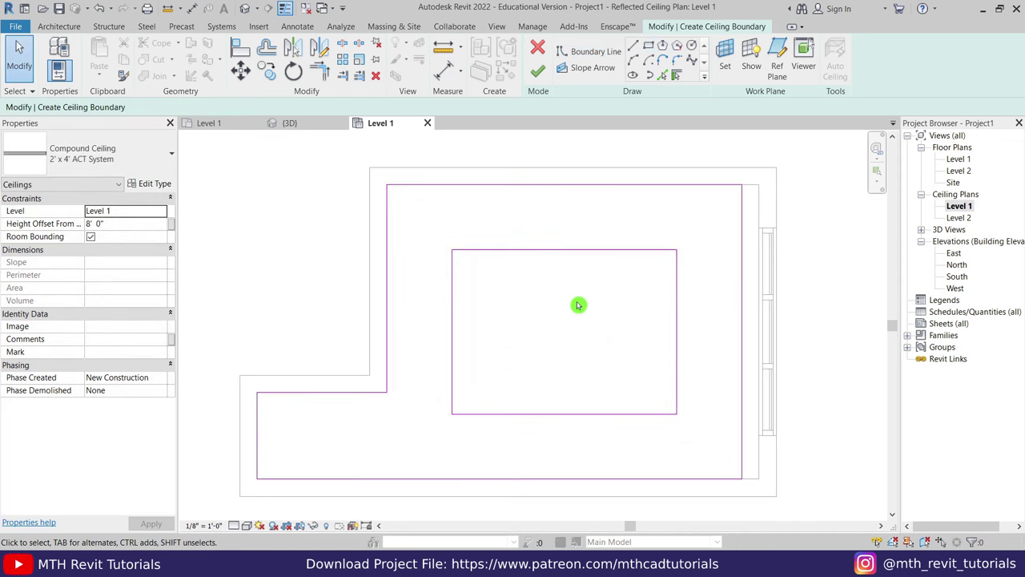
pyautogui.click(446, 286)
pyautogui.click(412, 194)
pyautogui.write("3'")
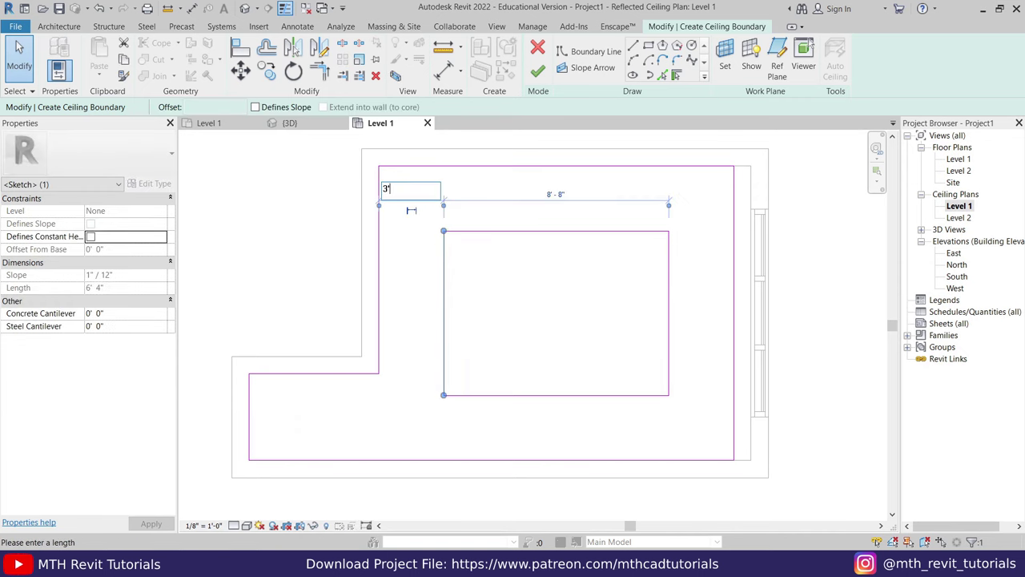
pyautogui.press('Return')
pyautogui.click(524, 315)
pyautogui.moveTo(570, 325); pyautogui.dragTo(549, 334, button='middle')
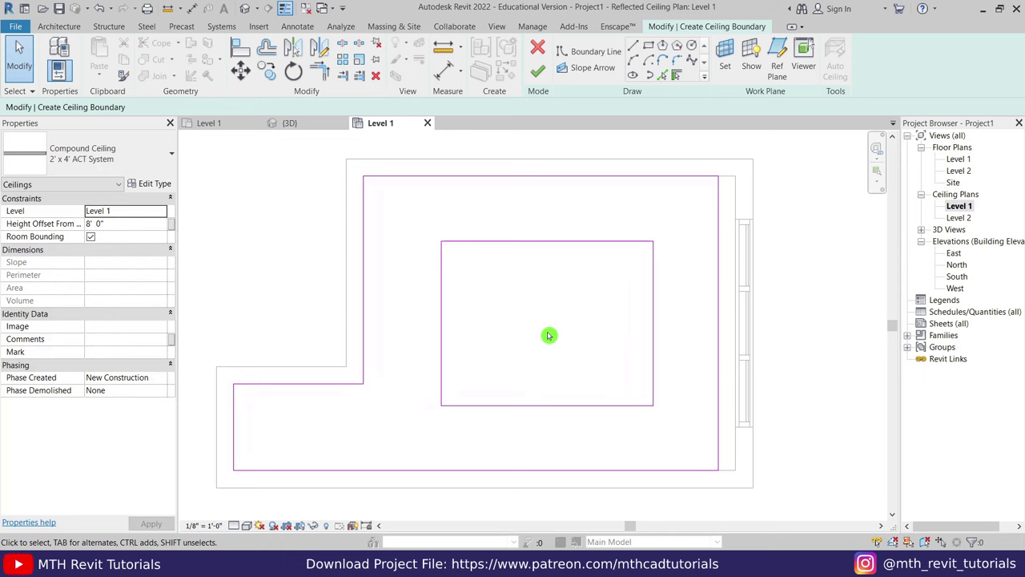
pyautogui.click(541, 74)
# Step: Select the new ceiling in the 3D view and review its type's layer structure
pyautogui.click(292, 124)
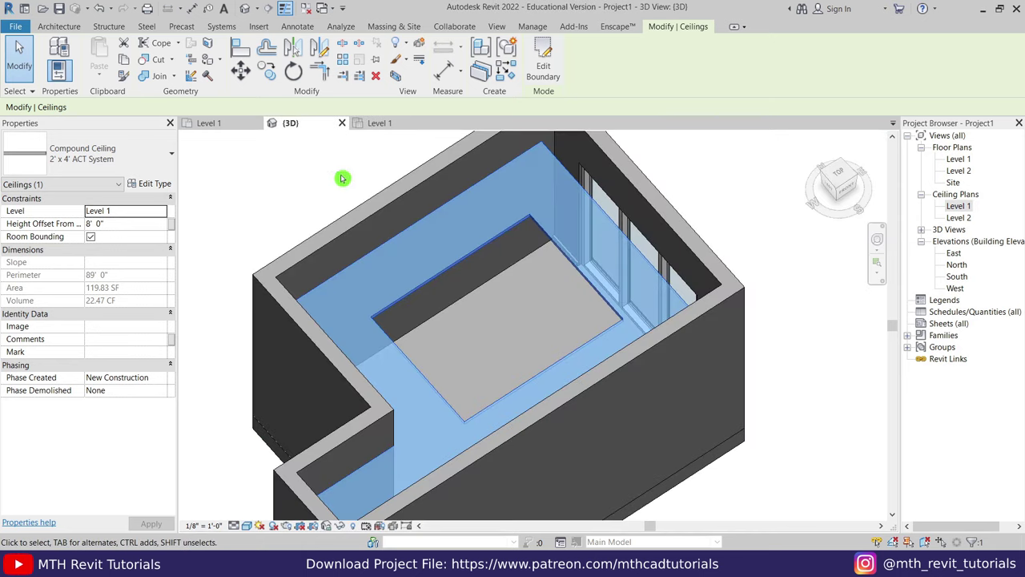
pyautogui.moveTo(338, 176)
pyautogui.keyDown('shift'); pyautogui.mouseDown(button='middle')
pyautogui.moveTo(447, 344)
pyautogui.moveTo(324, 290)
pyautogui.moveTo(486, 362)
pyautogui.mouseUp(button='middle'); pyautogui.keyUp('shift')
pyautogui.press('Escape')
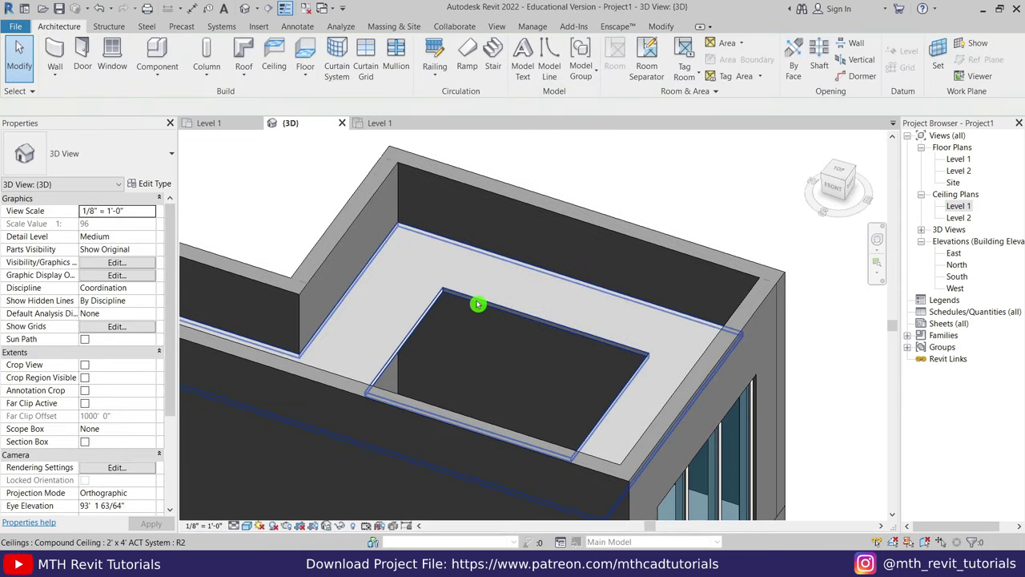
pyautogui.click(481, 302)
pyautogui.click(152, 186)
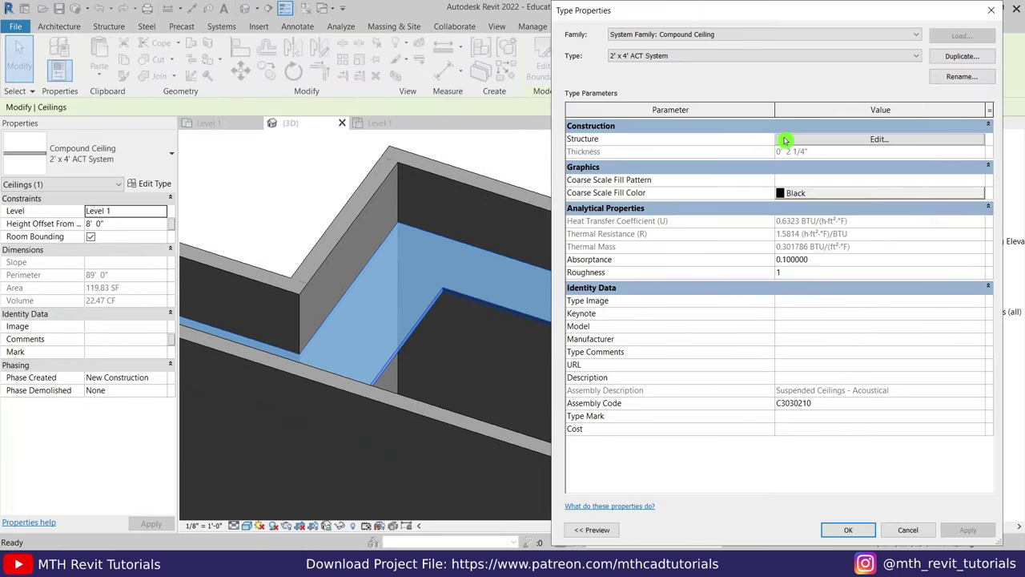
pyautogui.click(786, 140)
pyautogui.click(991, 10)
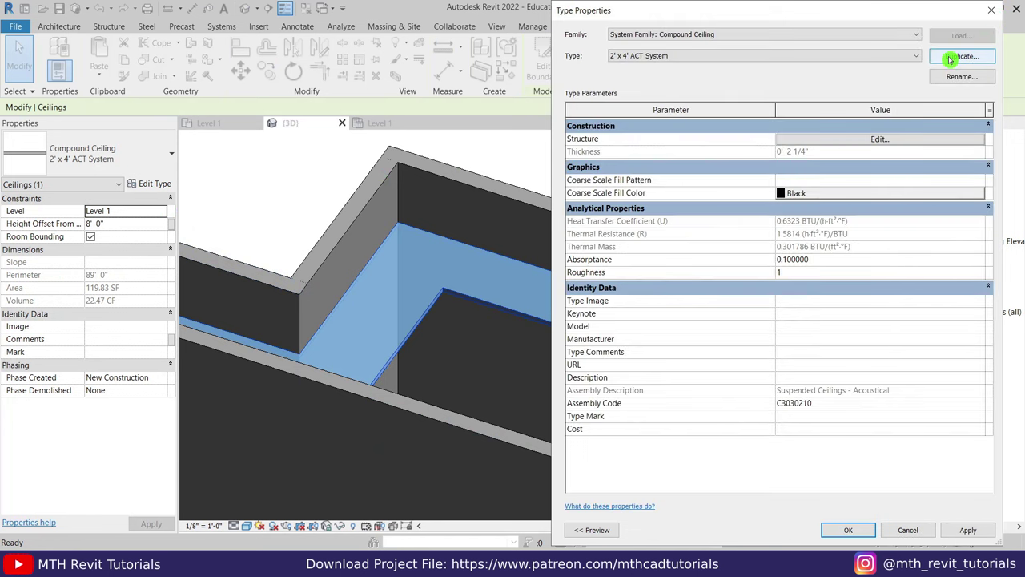
# Step: Duplicate the type as 2", delete the finish layer, set Structure to 2", and apply it
pyautogui.click(961, 56)
pyautogui.write('2')
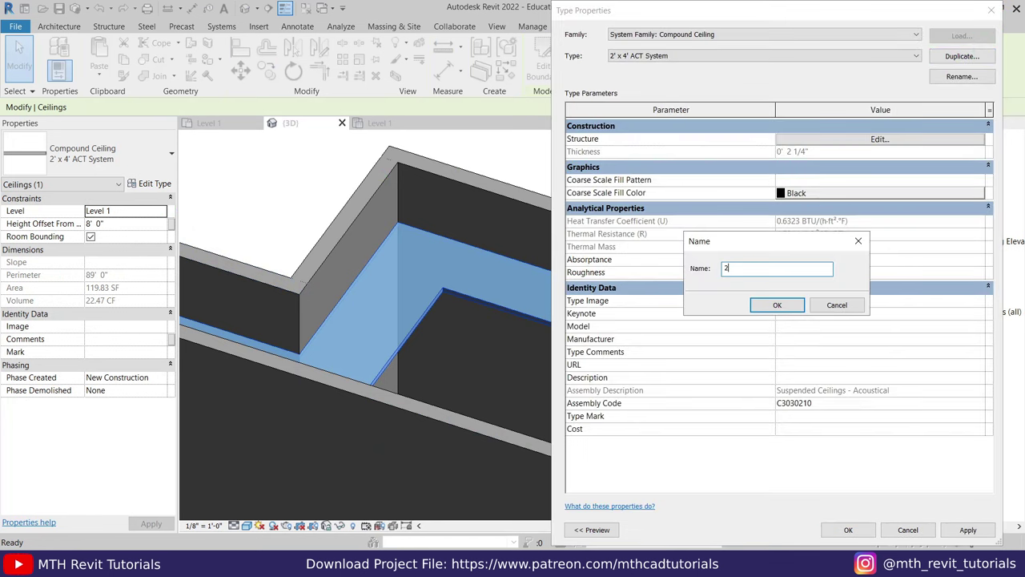
pyautogui.write('"')
pyautogui.press('Return')
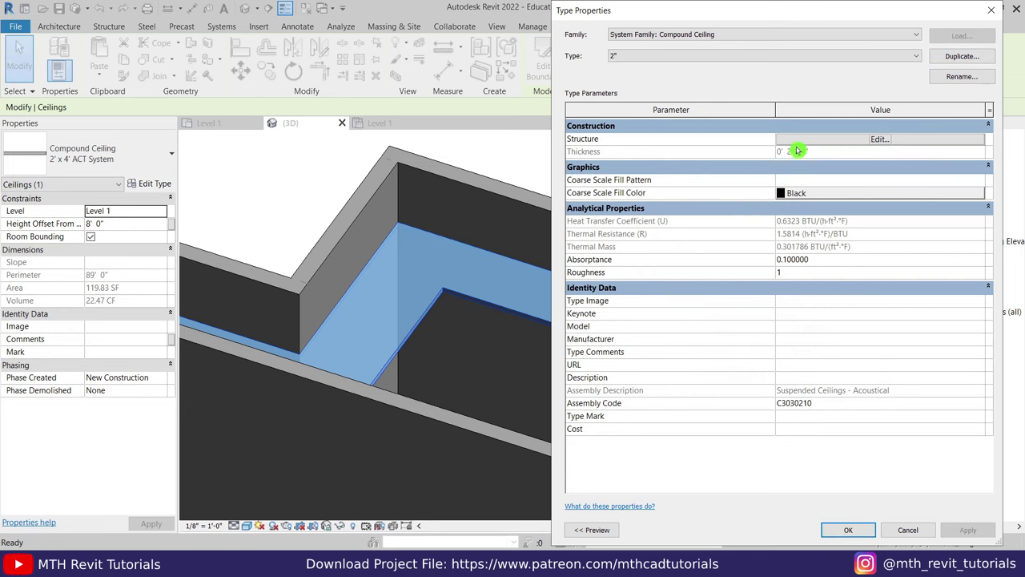
pyautogui.click(795, 141)
pyautogui.click(657, 387)
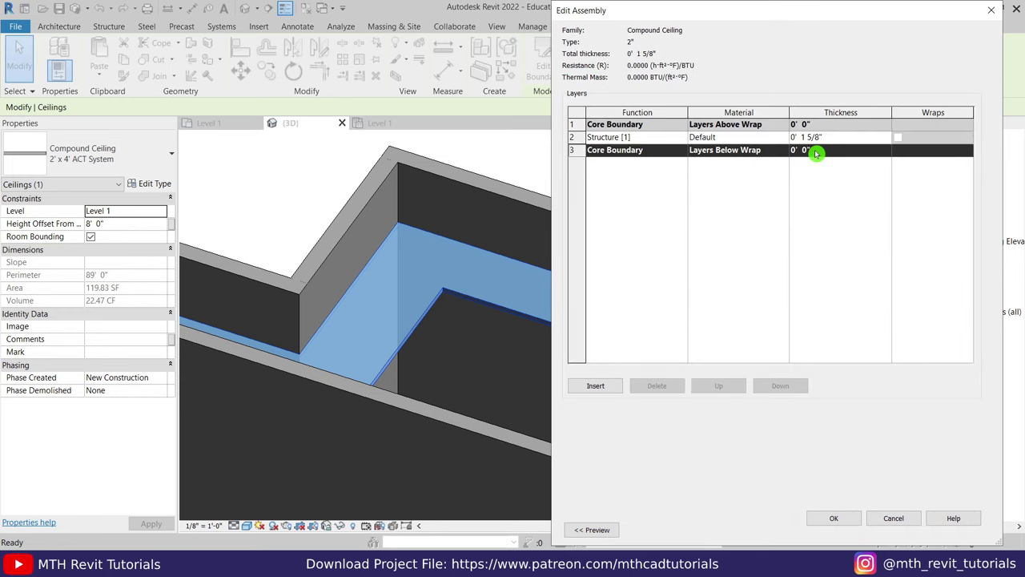
pyautogui.click(823, 137)
pyautogui.write("0' 2")
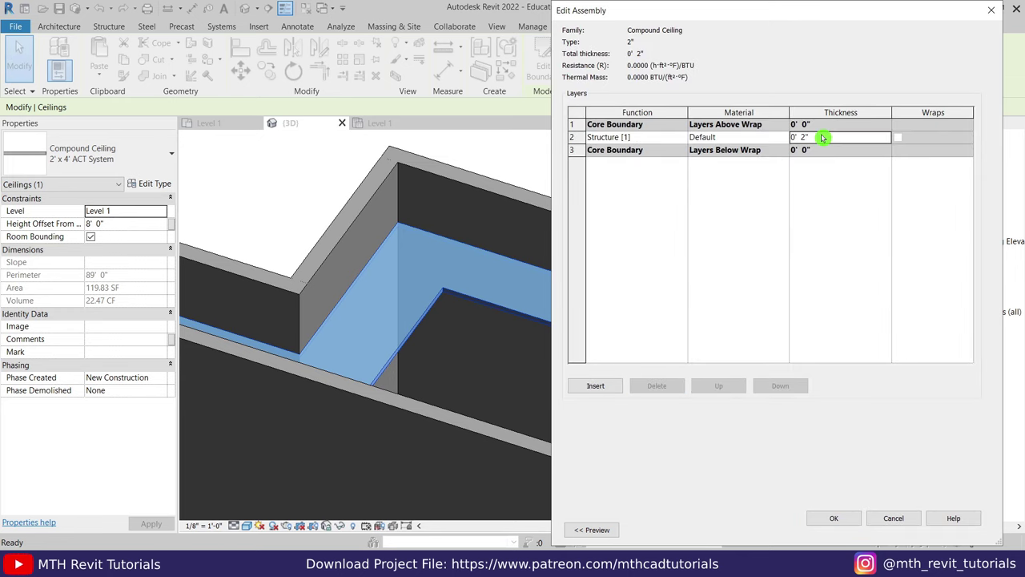
pyautogui.click(838, 516)
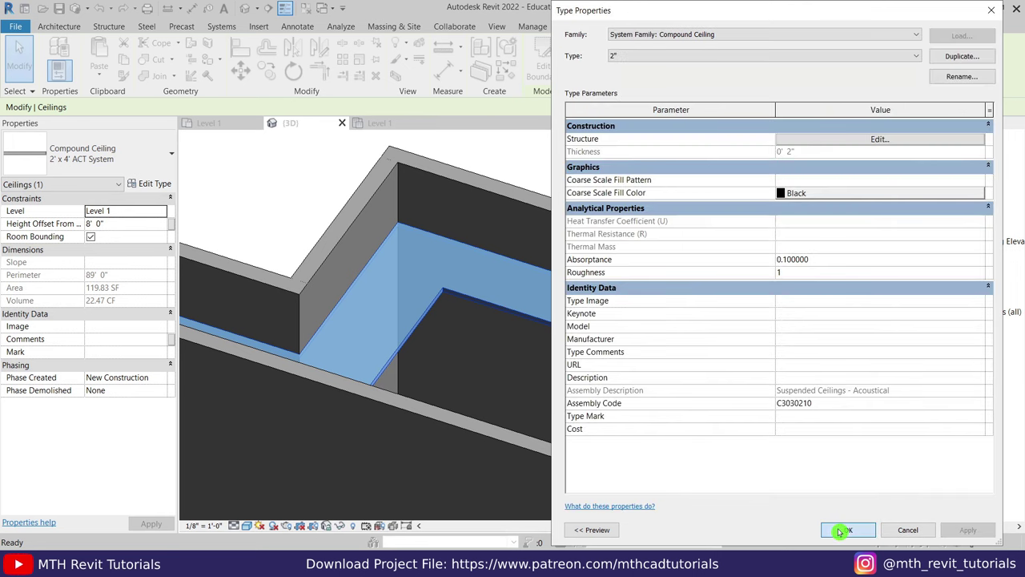
pyautogui.click(840, 531)
pyautogui.write('6')
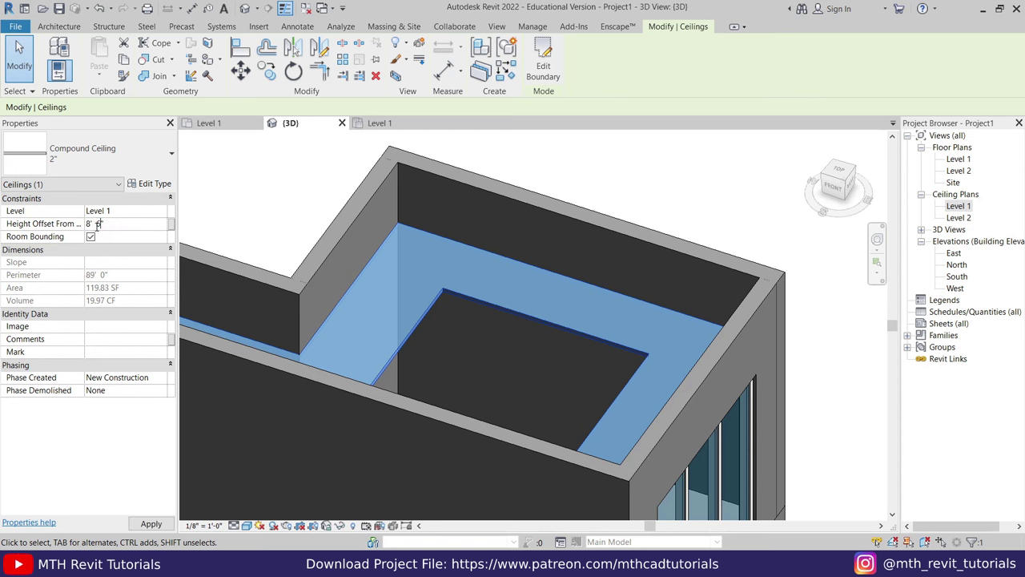
pyautogui.press('Escape')
# Step: In the Level 1 ceiling plan, start a new ceiling similar to the existing one
pyautogui.scroll(-3, 441, 304)
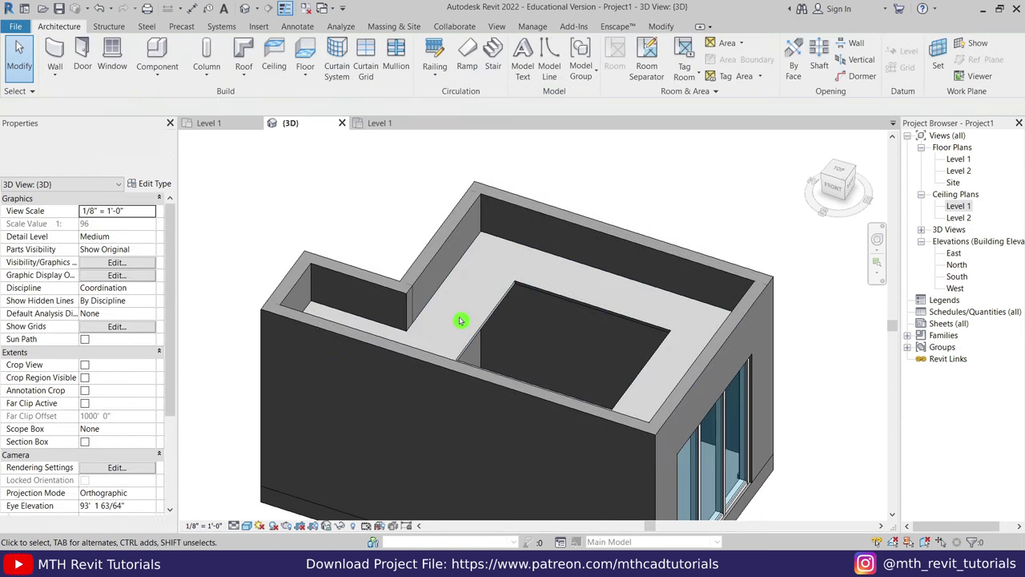
pyautogui.click(360, 124)
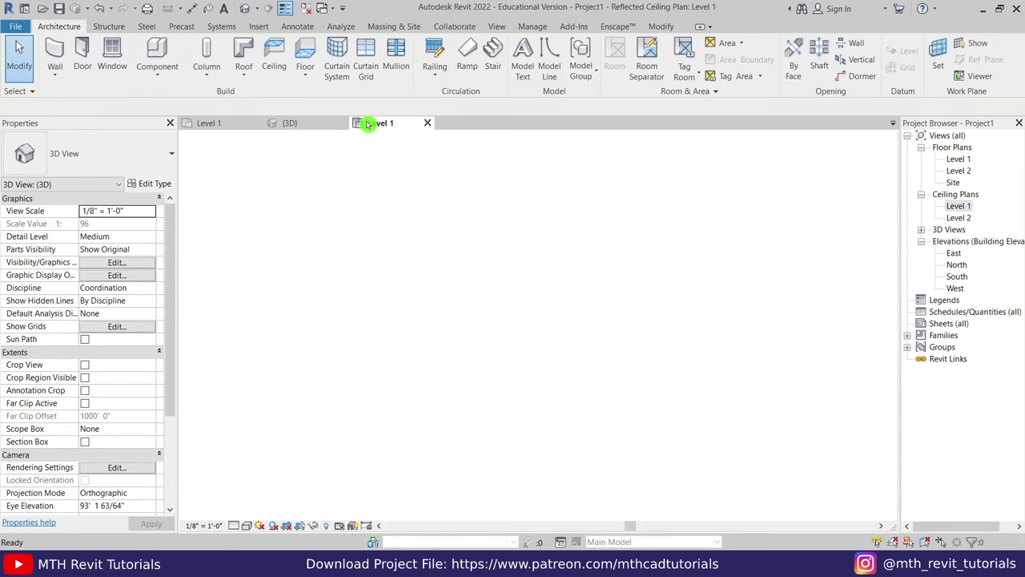
pyautogui.click(463, 239)
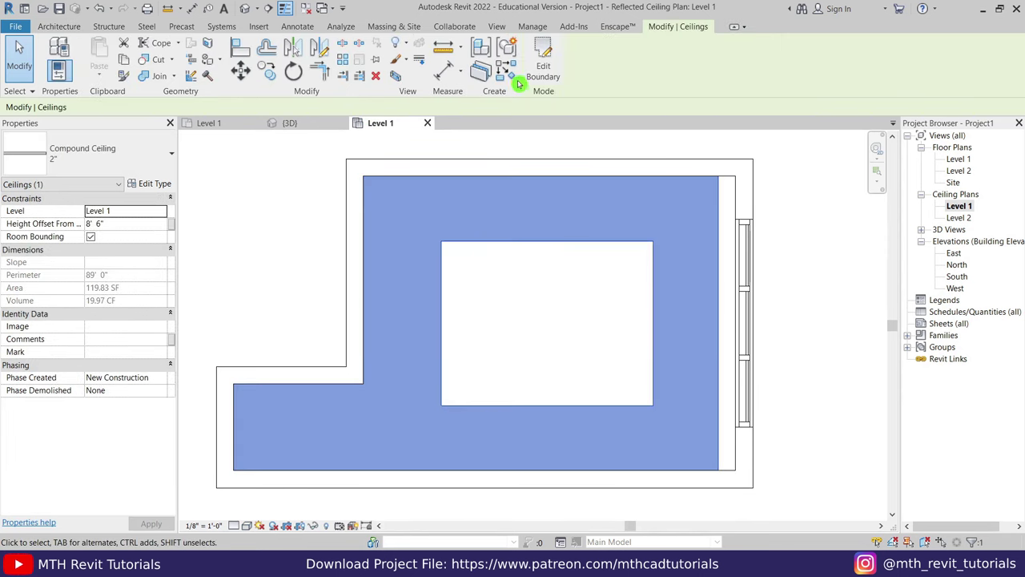
pyautogui.click(535, 72)
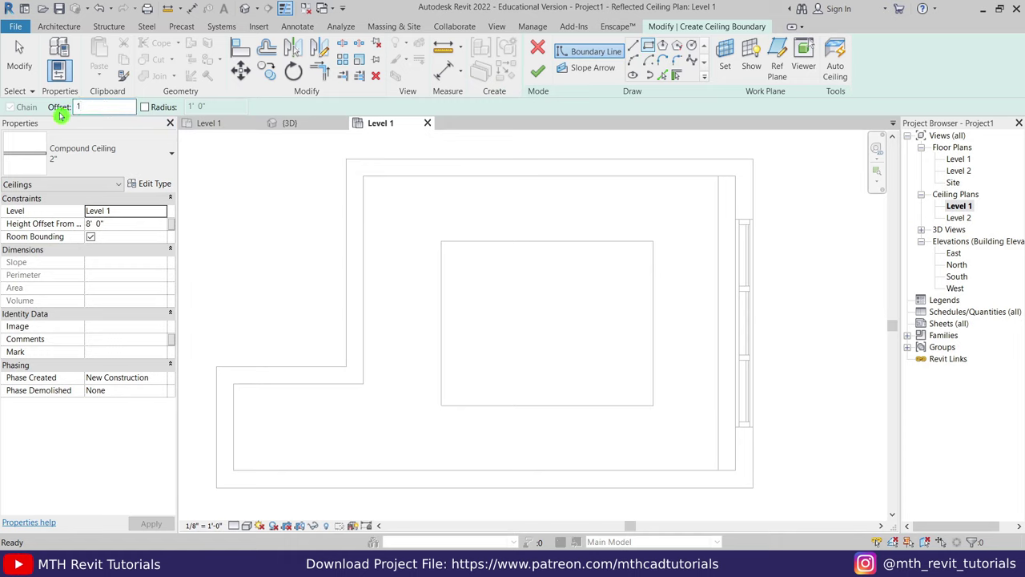
# Step: Draw a rectangle inset 1' 0" inside the opening and finish the inner ceiling
pyautogui.click(442, 241)
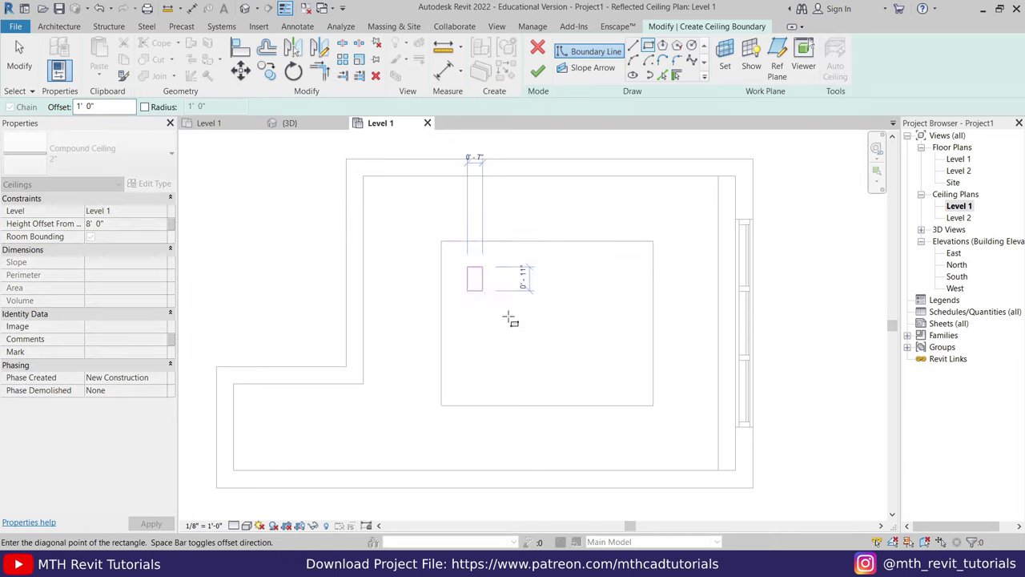
pyautogui.click(653, 404)
pyautogui.rightClick(669, 291)
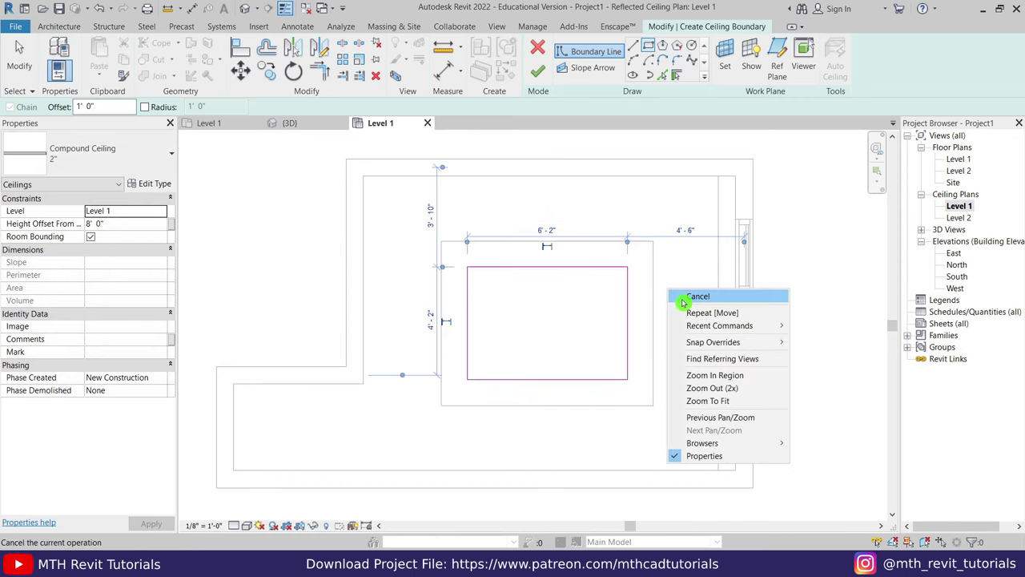
pyautogui.click(693, 296)
pyautogui.rightClick(677, 293)
pyautogui.click(682, 301)
pyautogui.scroll(2, 608, 323)
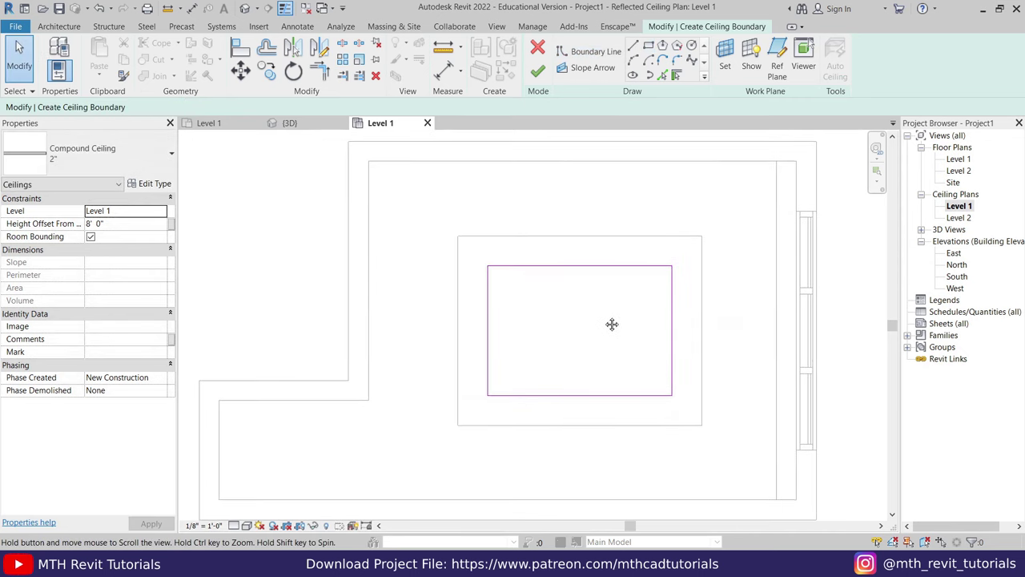
pyautogui.moveTo(612, 324); pyautogui.dragTo(613, 324, button='middle')
pyautogui.click(580, 283)
pyautogui.click(539, 73)
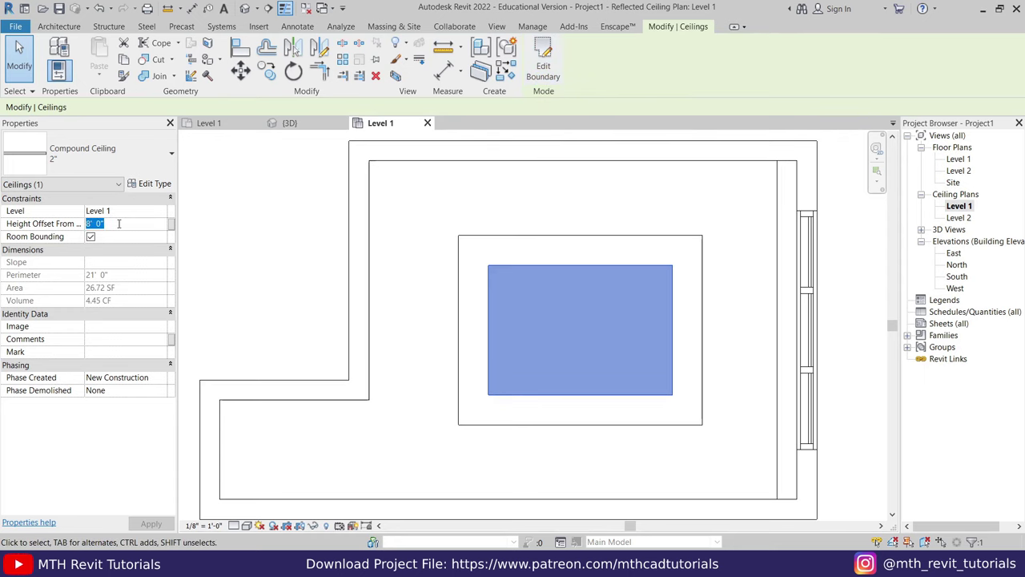
# Step: Draw a horizontal section past the window and a vertical section across the bedroom plan
pyautogui.click(304, 253)
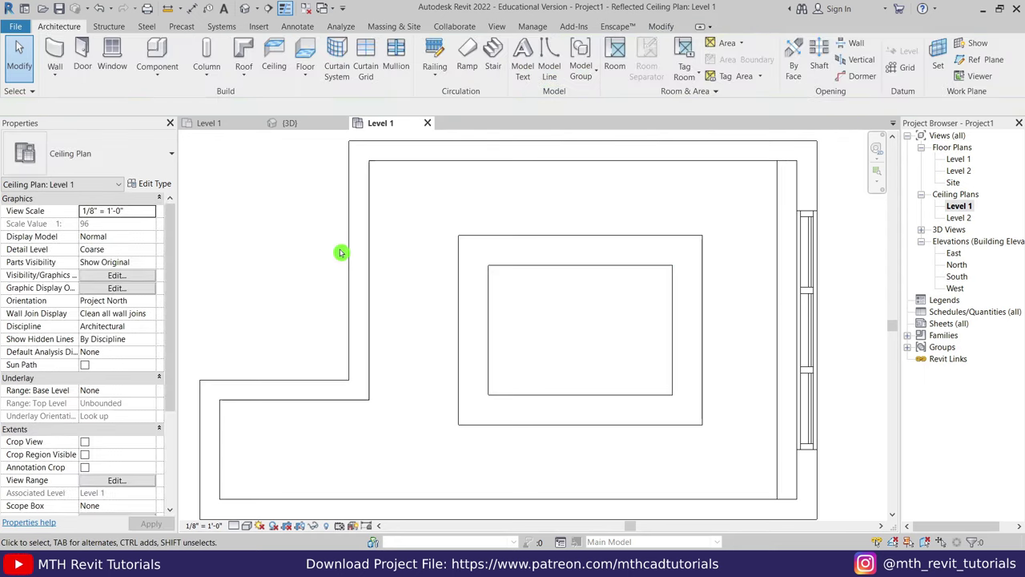
pyautogui.scroll(-3, 339, 249)
pyautogui.click(268, 8)
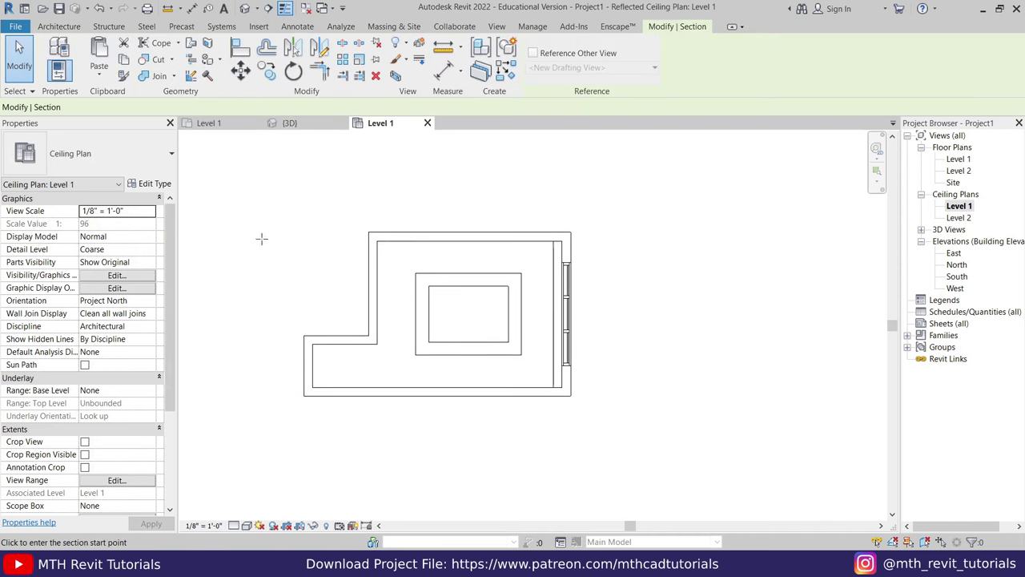
pyautogui.click(256, 315)
pyautogui.click(610, 315)
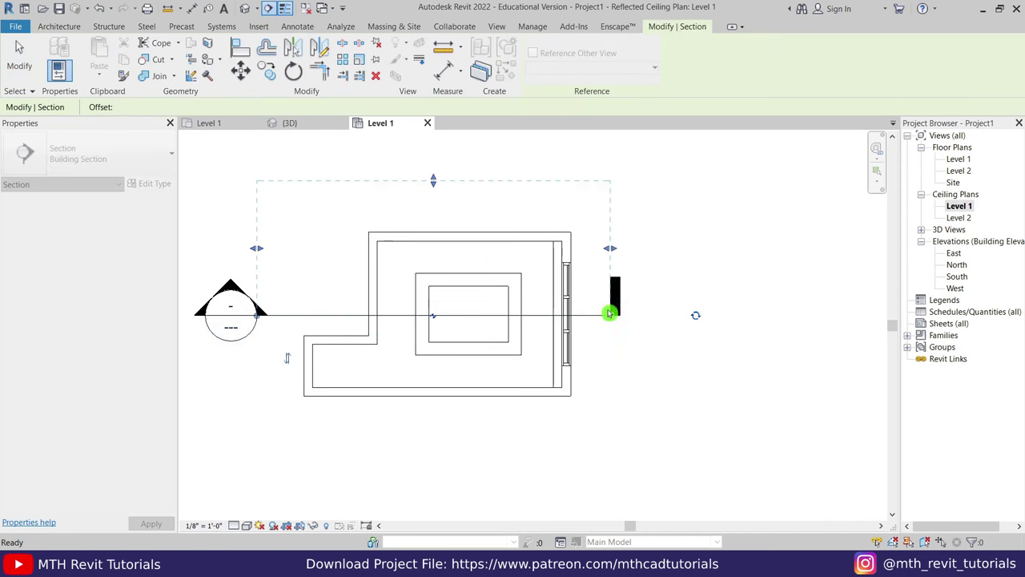
pyautogui.moveTo(610, 315); pyautogui.dragTo(653, 315)
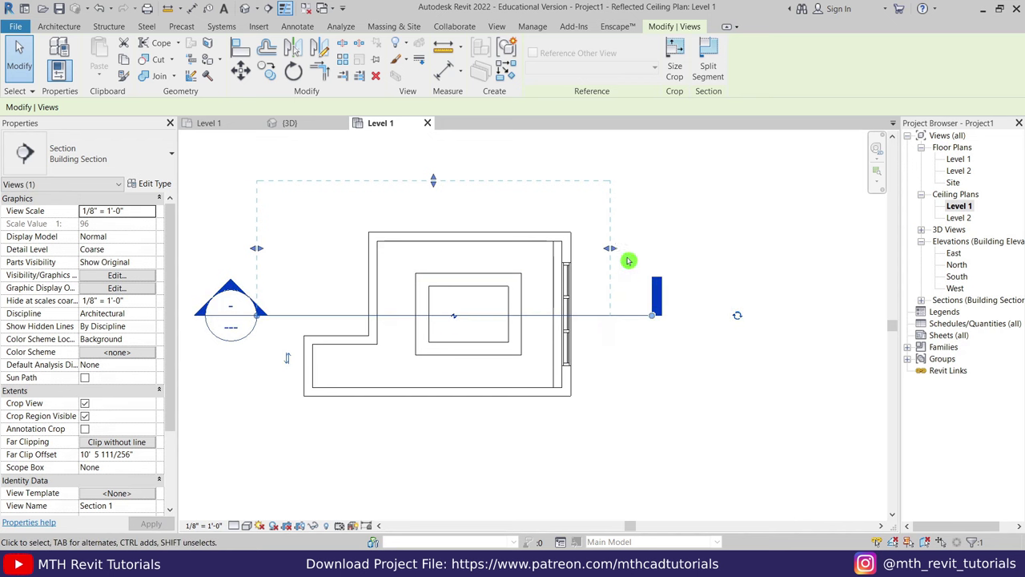
pyautogui.click(506, 72)
pyautogui.click(467, 194)
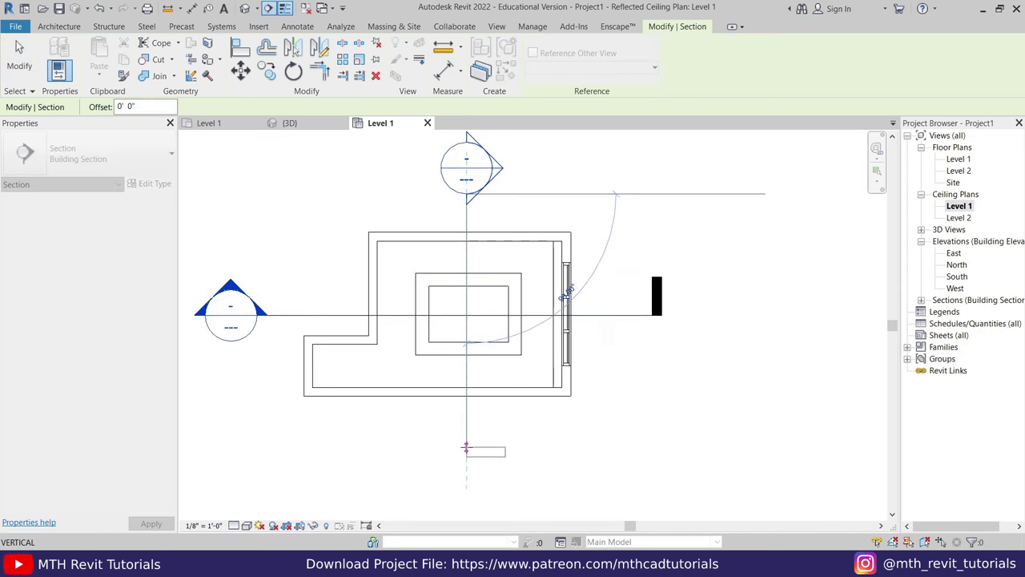
pyautogui.click(467, 447)
pyautogui.press('Escape')
pyautogui.press('Escape')
# Step: Inspect the ceiling in Section 1, then orbit the 3D view down onto it
pyautogui.scroll(2, 451, 348)
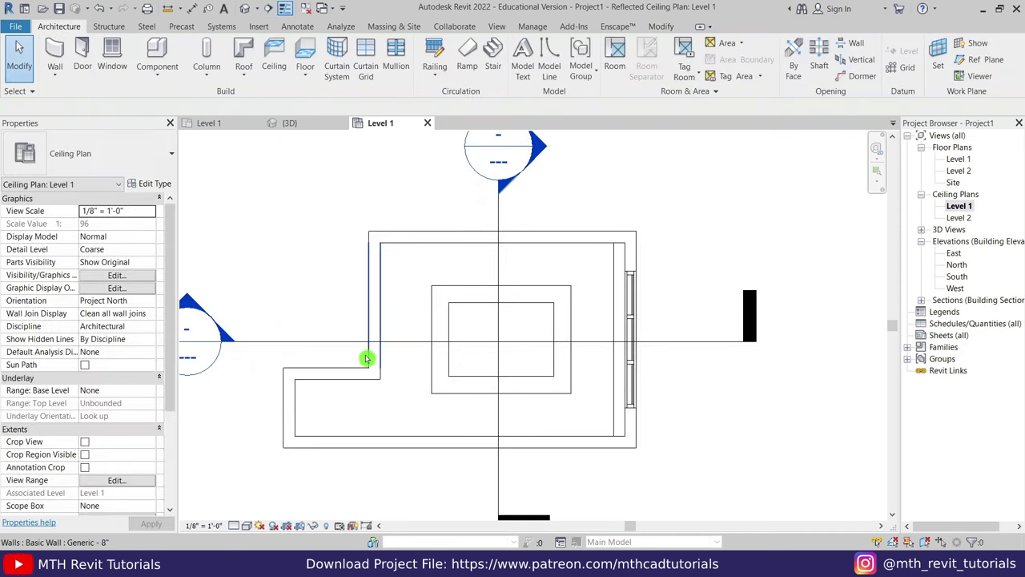
pyautogui.doubleClick(238, 305)
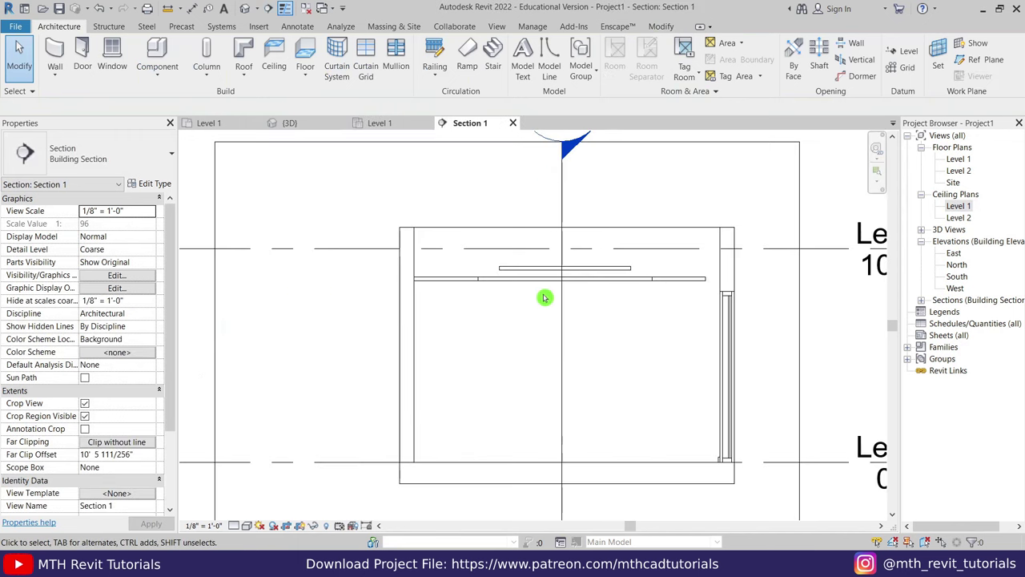
pyautogui.scroll(3, 545, 298)
pyautogui.scroll(1, 611, 360)
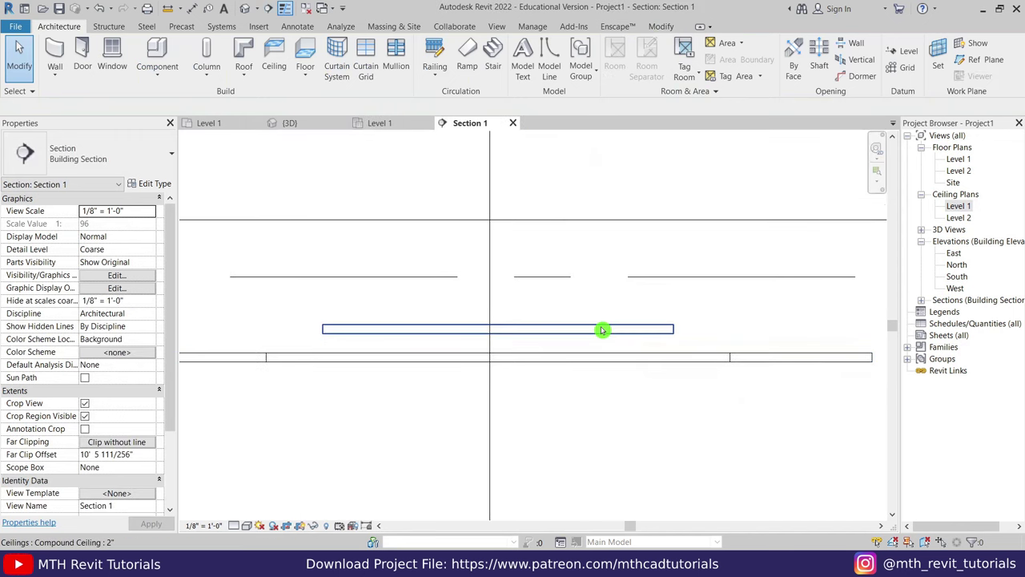
pyautogui.click(290, 123)
pyautogui.moveTo(430, 293)
pyautogui.keyDown('shift'); pyautogui.mouseDown(button='middle')
pyautogui.moveTo(435, 449)
pyautogui.moveTo(526, 348)
pyautogui.mouseUp(button='middle'); pyautogui.keyUp('shift')
pyautogui.scroll(3, 508, 361)
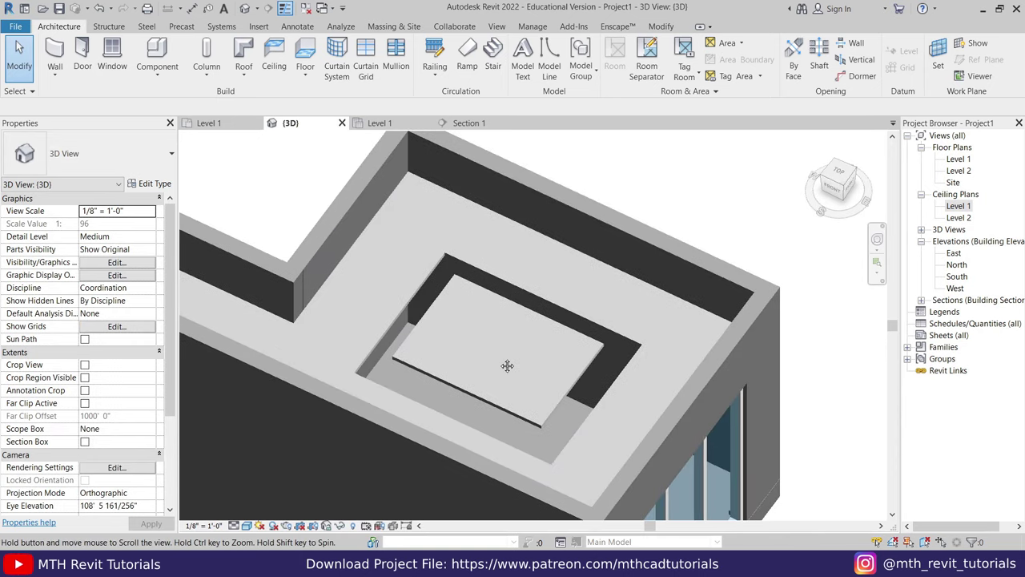
# Step: Create an in-place Generic Models family named Ceiling
pyautogui.click(155, 80)
pyautogui.click(152, 124)
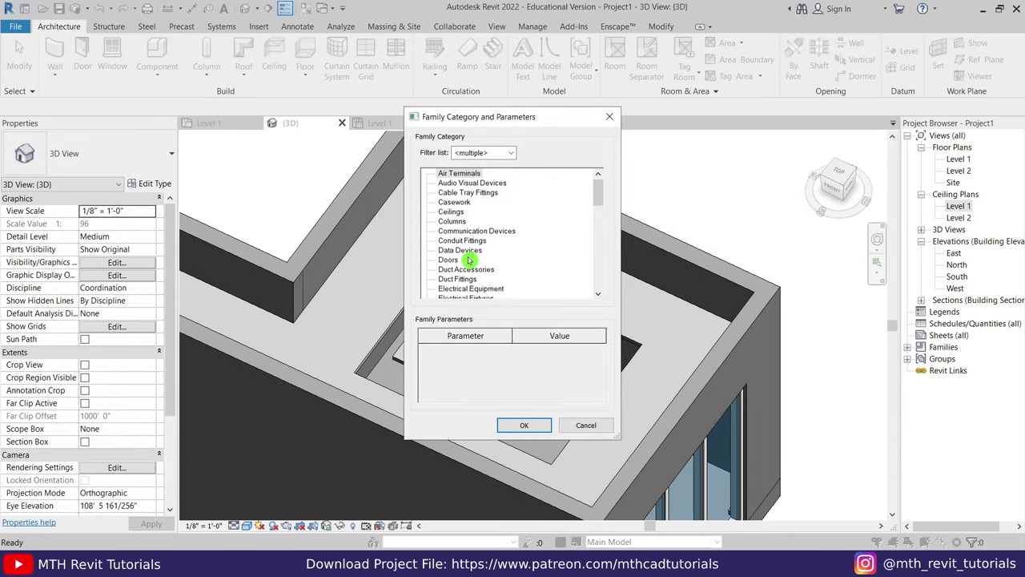
pyautogui.press('h')
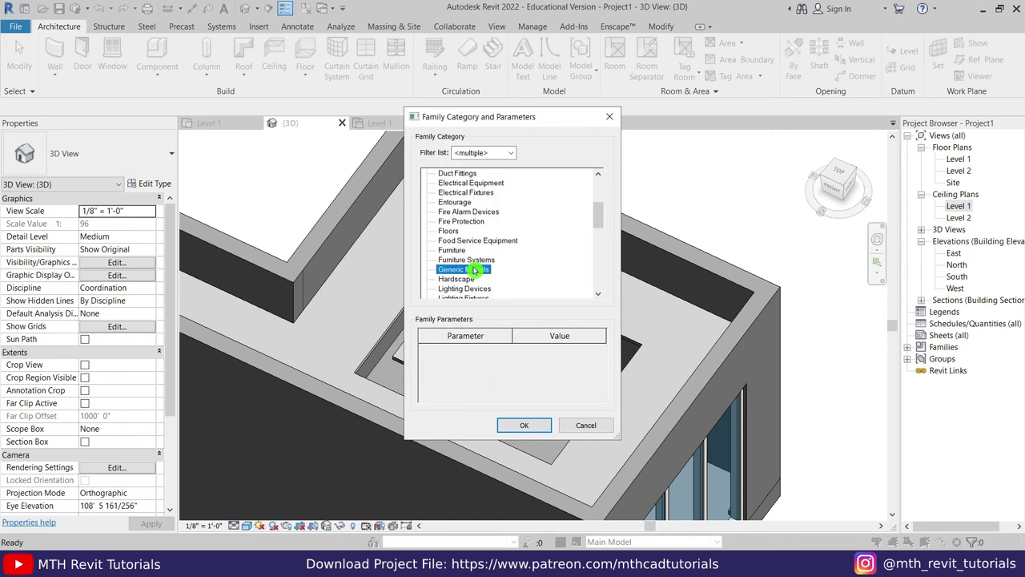
pyautogui.click(546, 428)
pyautogui.write('Ceiling')
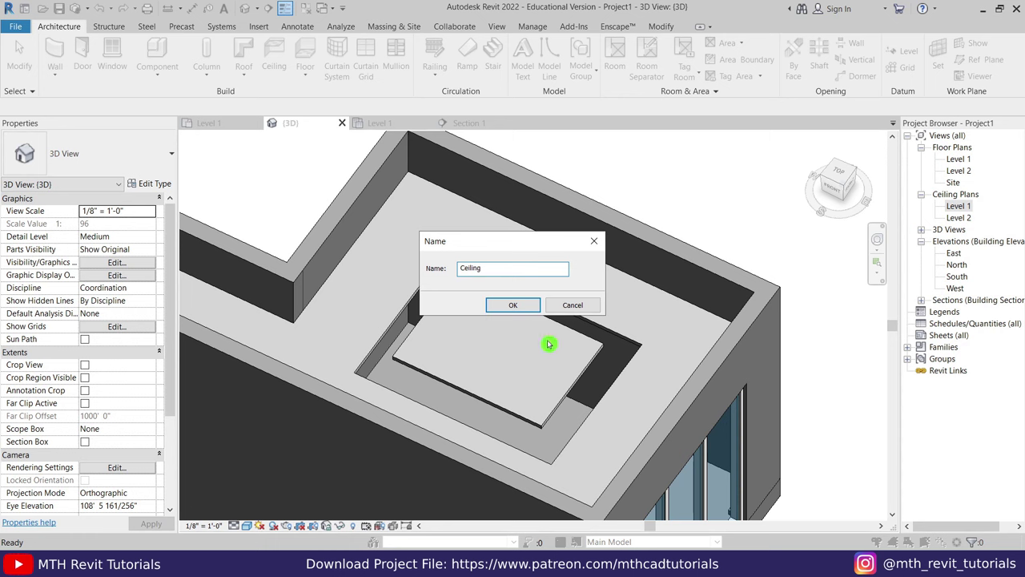
pyautogui.click(529, 307)
pyautogui.scroll(3, 572, 423)
pyautogui.moveTo(572, 423); pyautogui.dragTo(591, 401, button='middle')
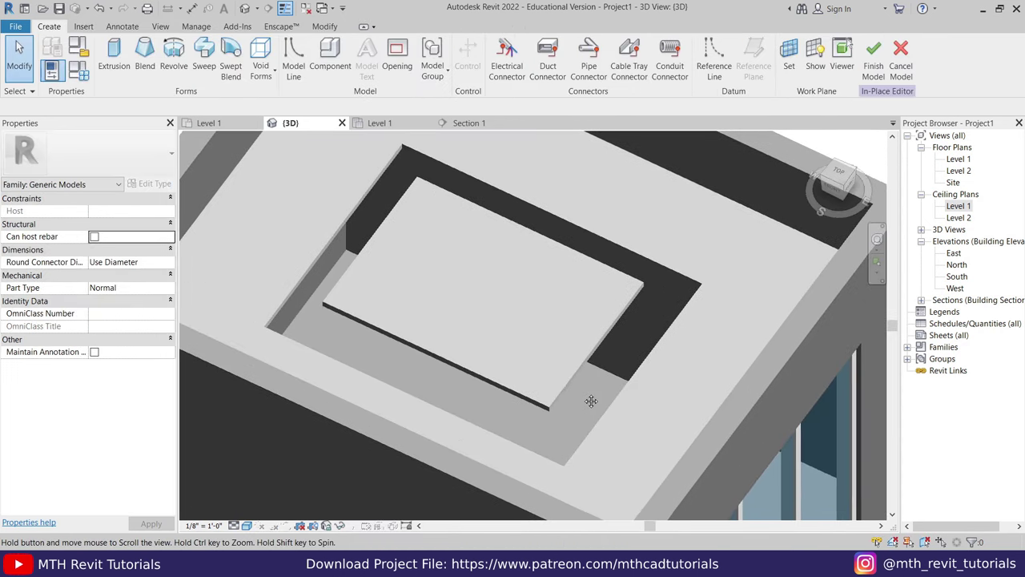
# Step: Start a sweep whose path picks the recess's right, top and bottom edges
pyautogui.click(217, 63)
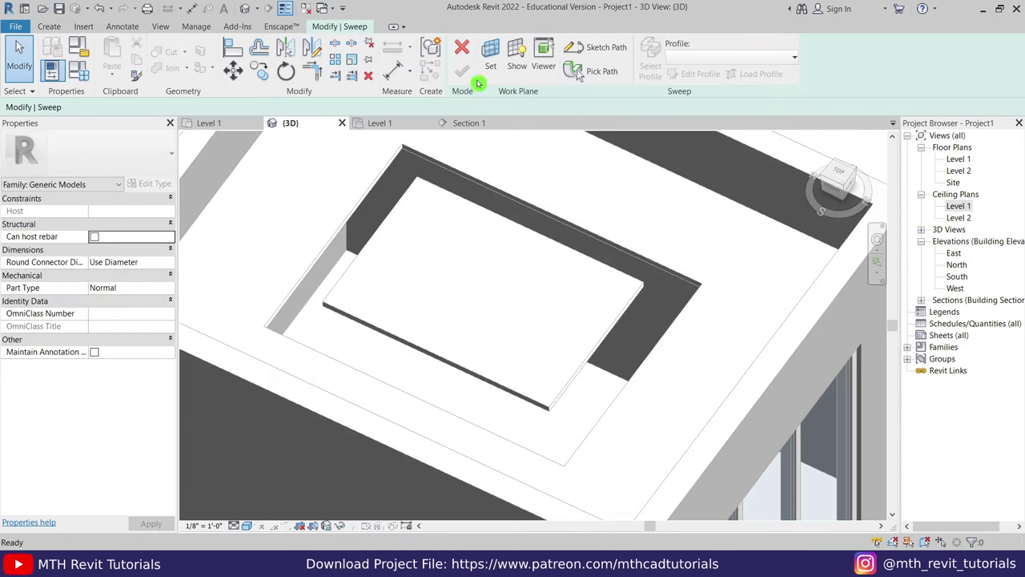
pyautogui.click(580, 77)
pyautogui.click(664, 341)
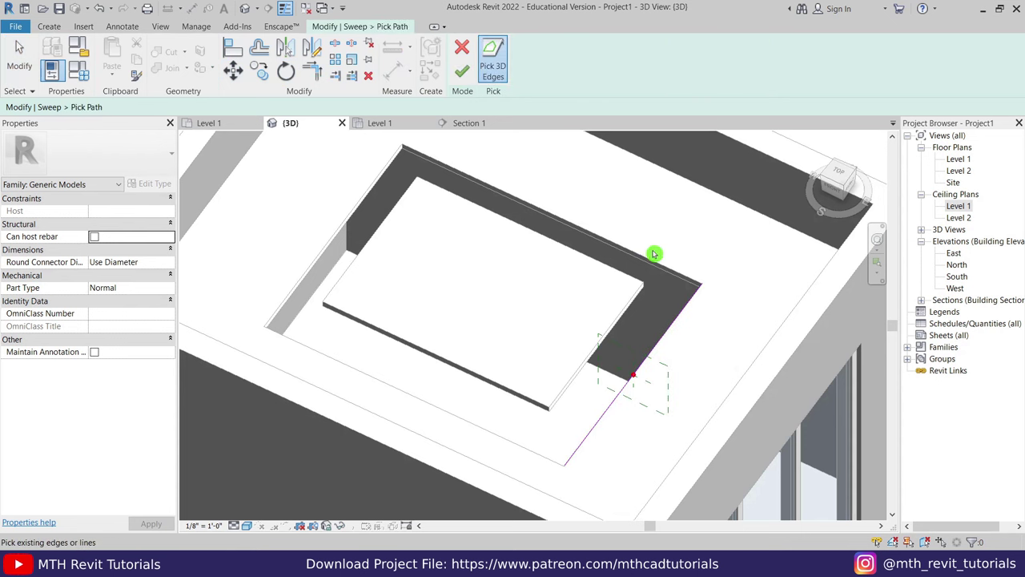
pyautogui.click(649, 258)
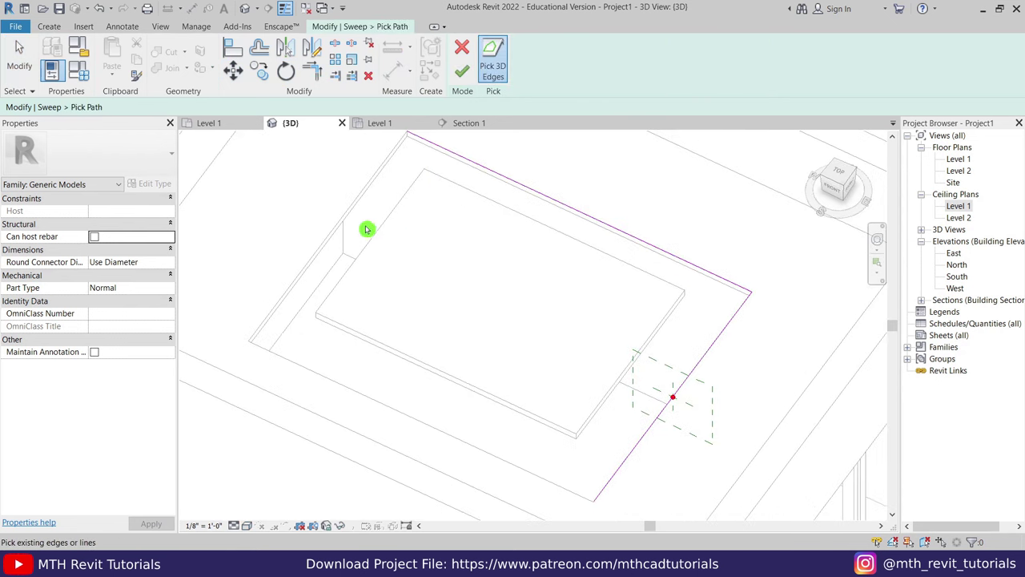
pyautogui.click(332, 393)
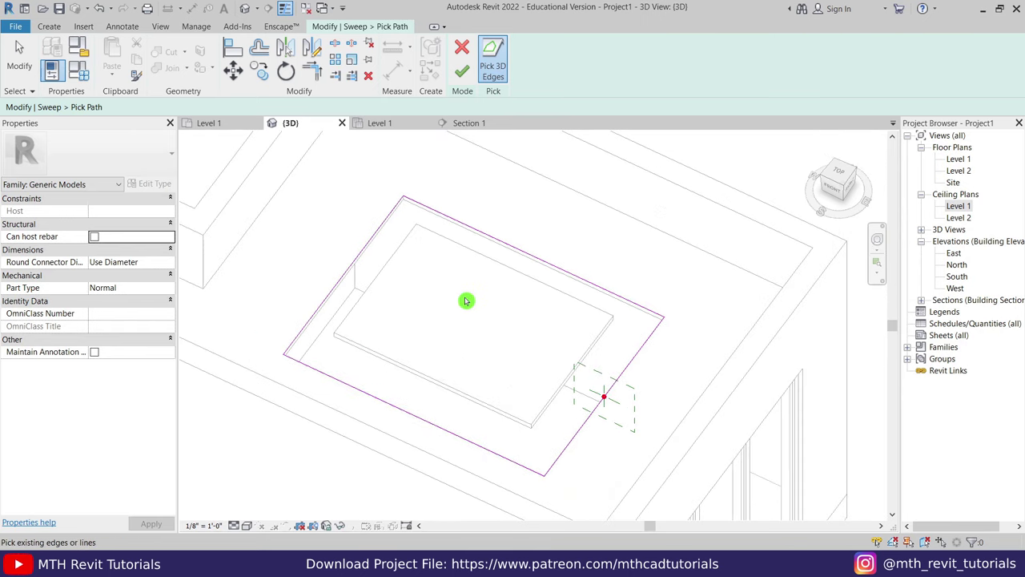
pyautogui.press('Escape')
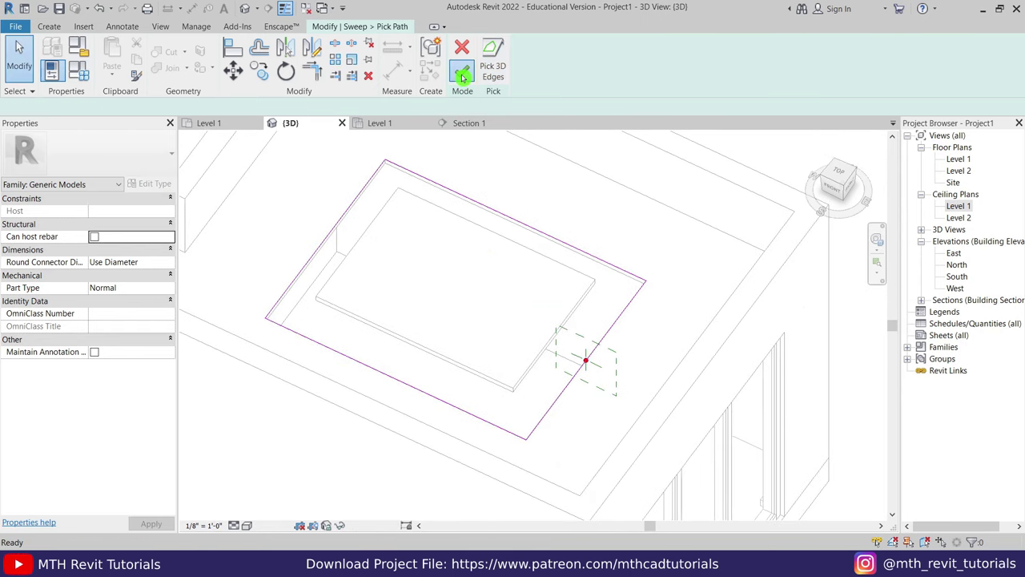
pyautogui.click(463, 74)
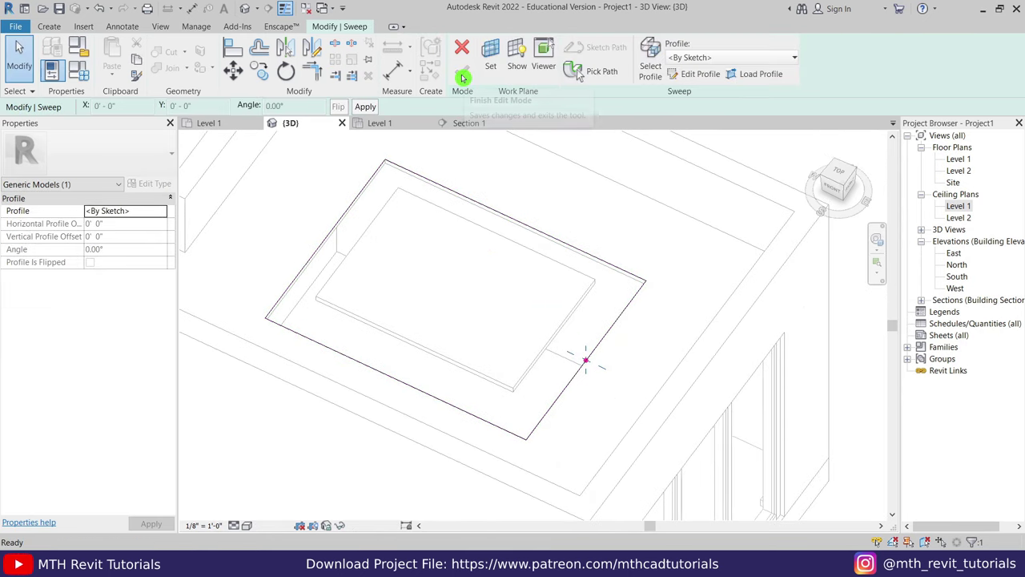
# Step: Begin the sweep profile in Section 1 with a short vertical line and leftward step
pyautogui.click(692, 80)
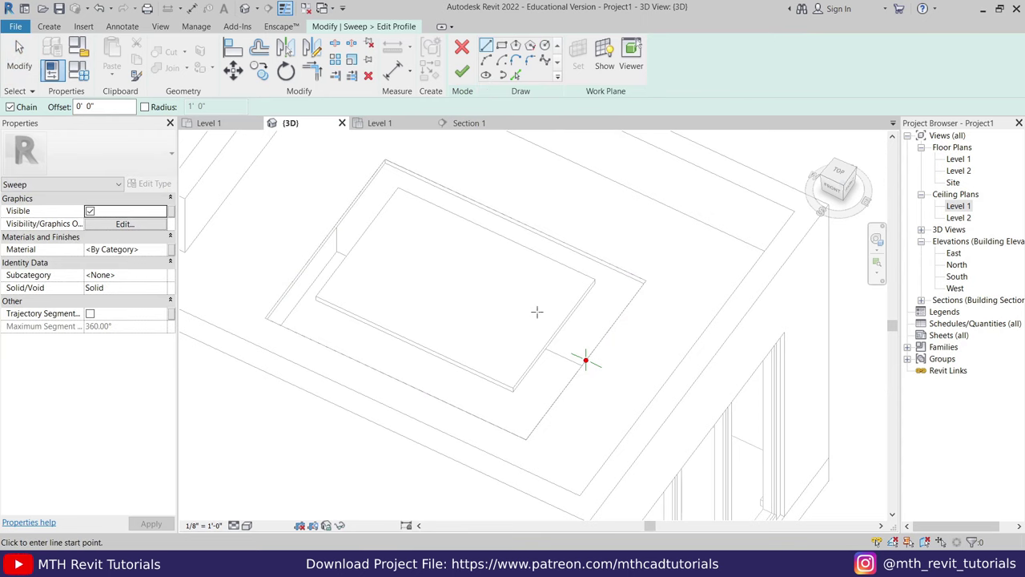
pyautogui.click(469, 123)
pyautogui.scroll(3, 596, 280)
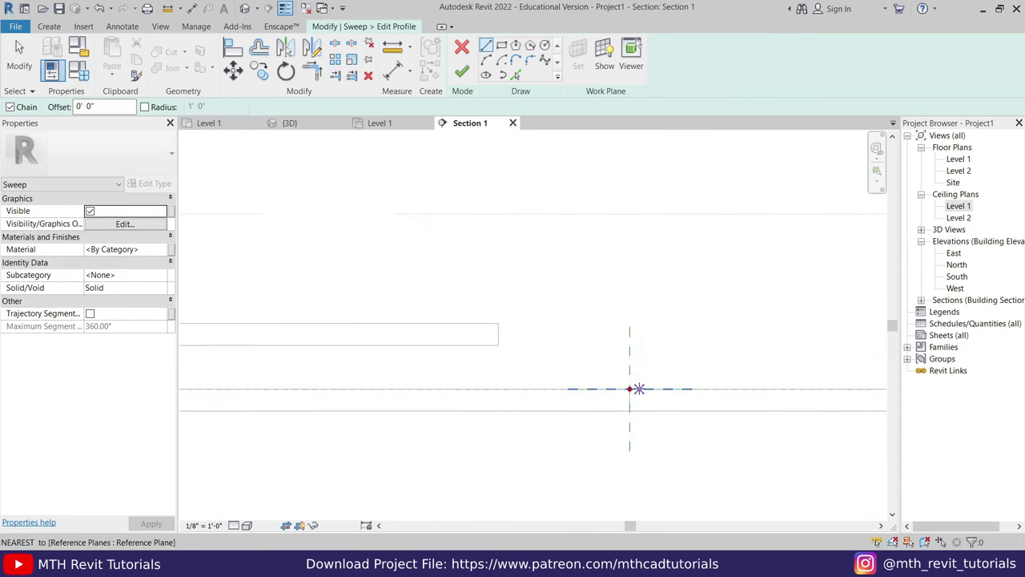
pyautogui.scroll(3, 629, 389)
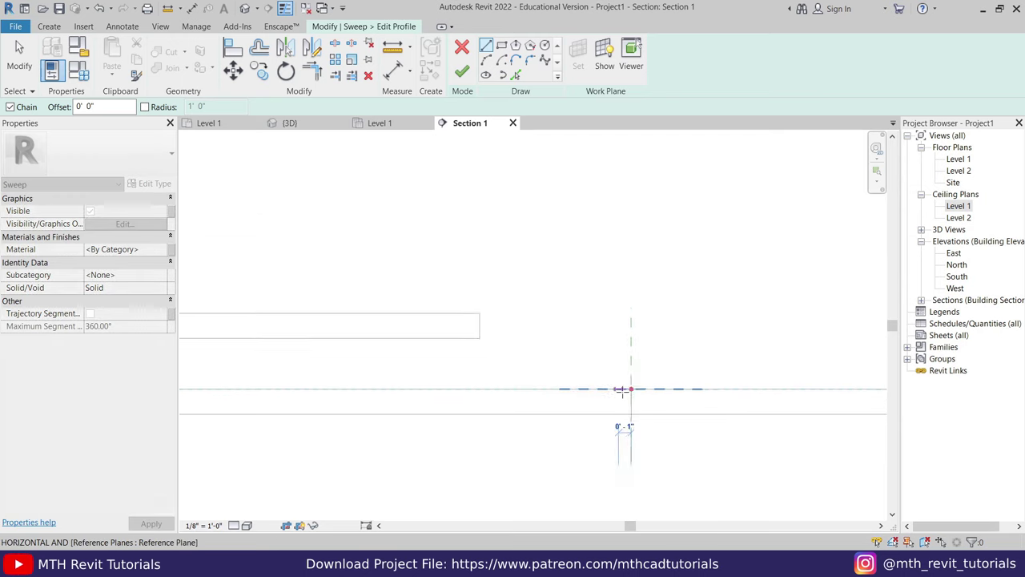
pyautogui.click(621, 387)
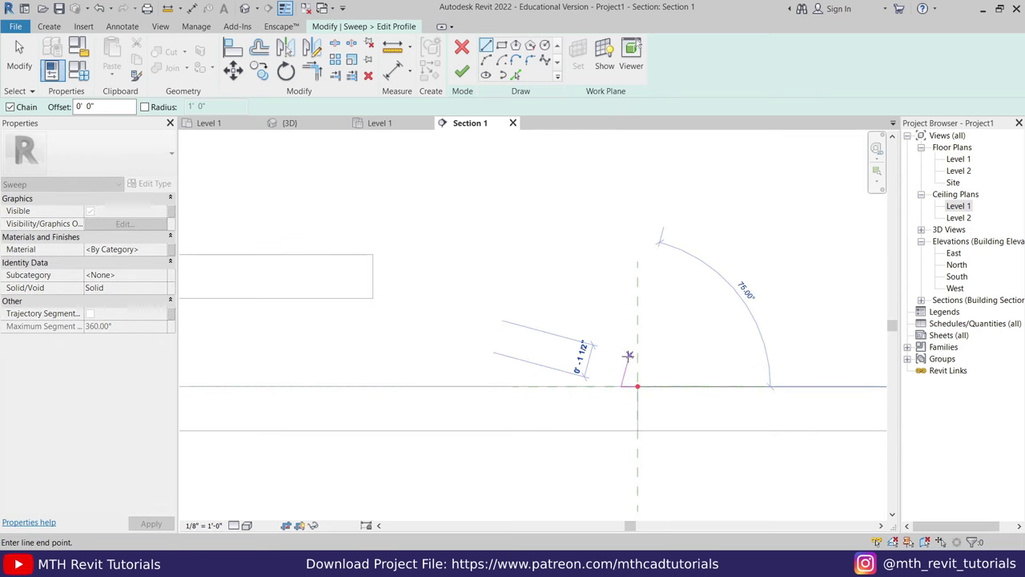
pyautogui.click(621, 364)
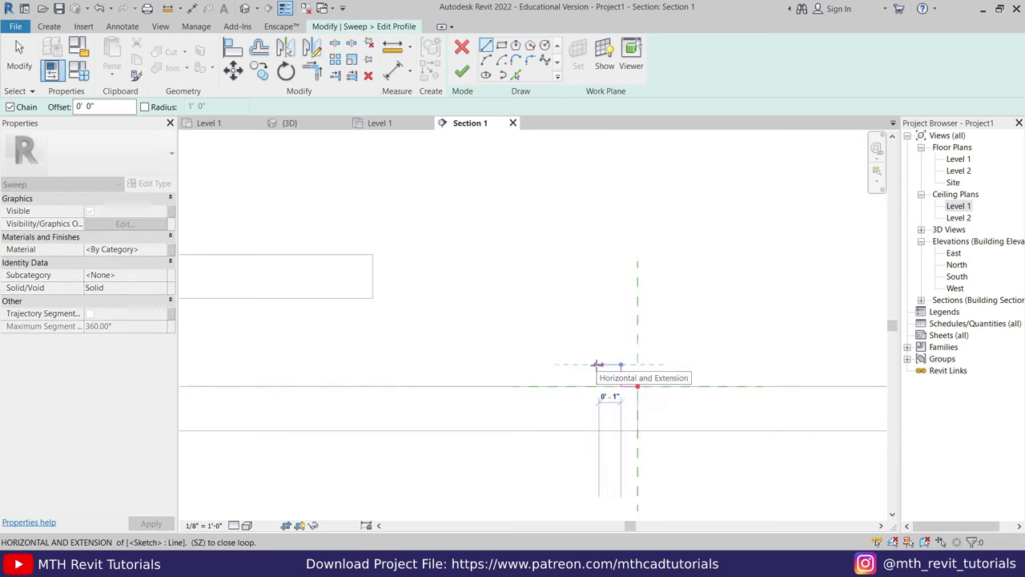
pyautogui.click(598, 364)
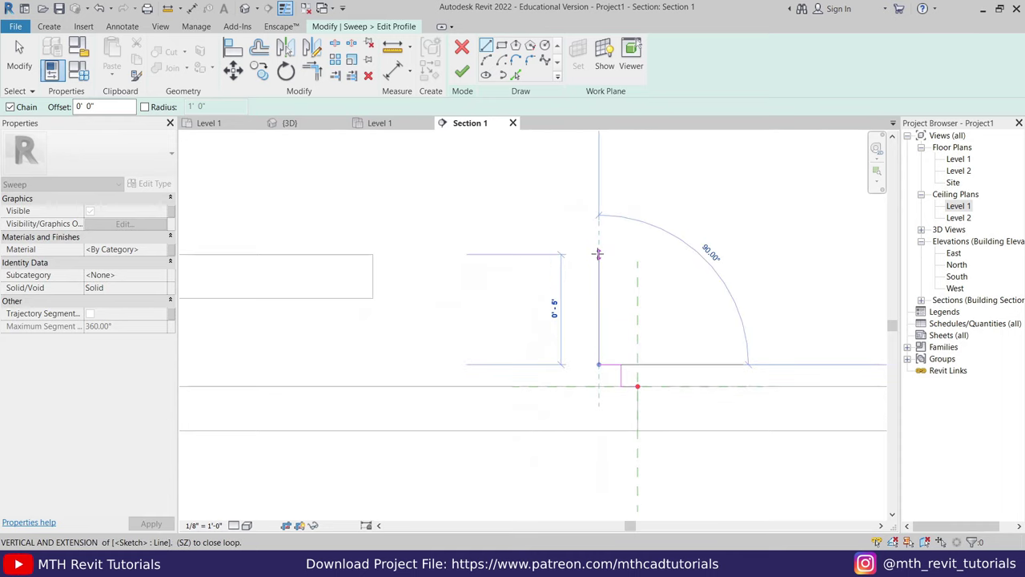
# Step: Complete the profile's tall side and top edge, bringing it back down to the ceiling
pyautogui.scroll(-3, 597, 254)
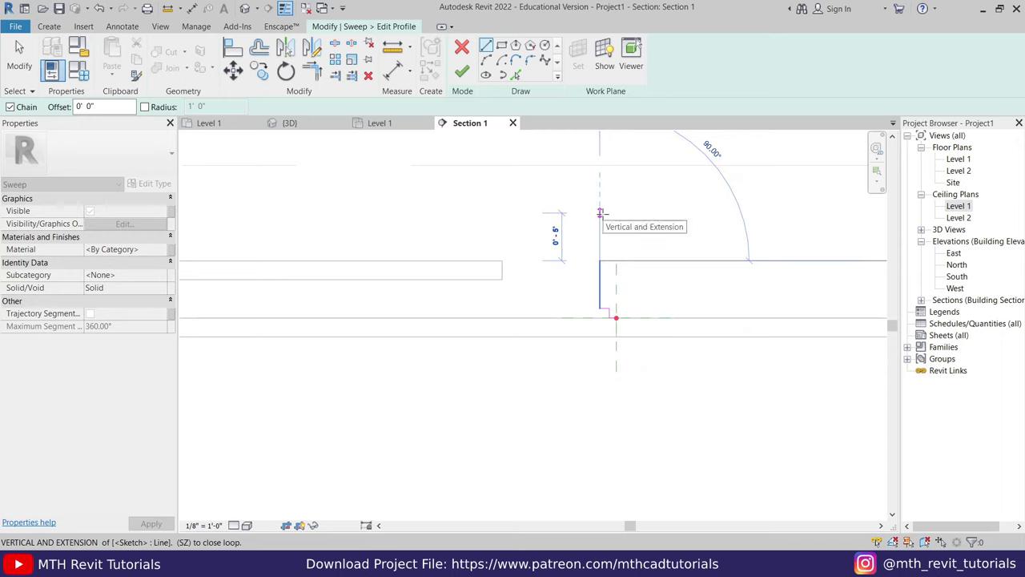
pyautogui.click(601, 212)
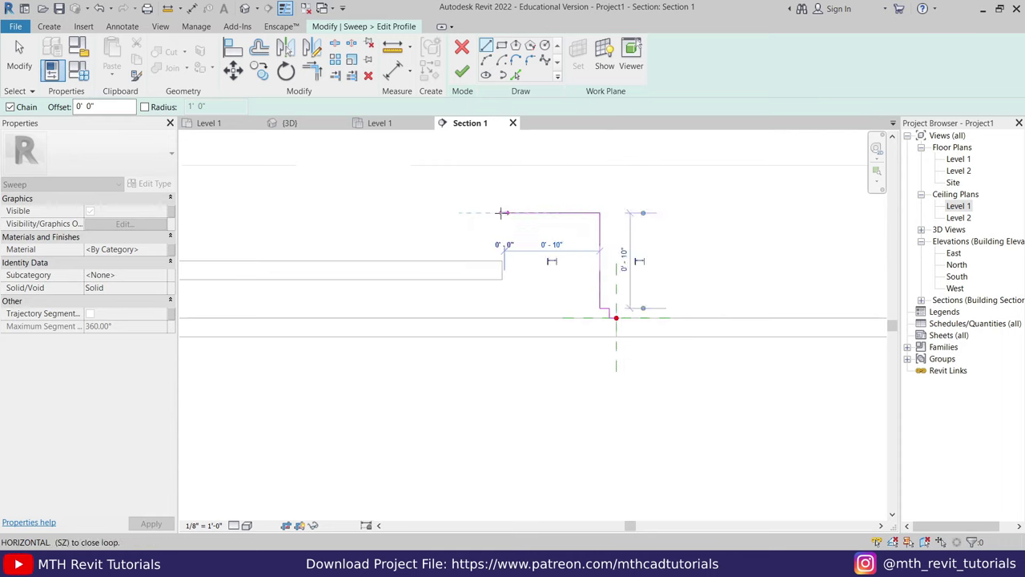
pyautogui.click(502, 212)
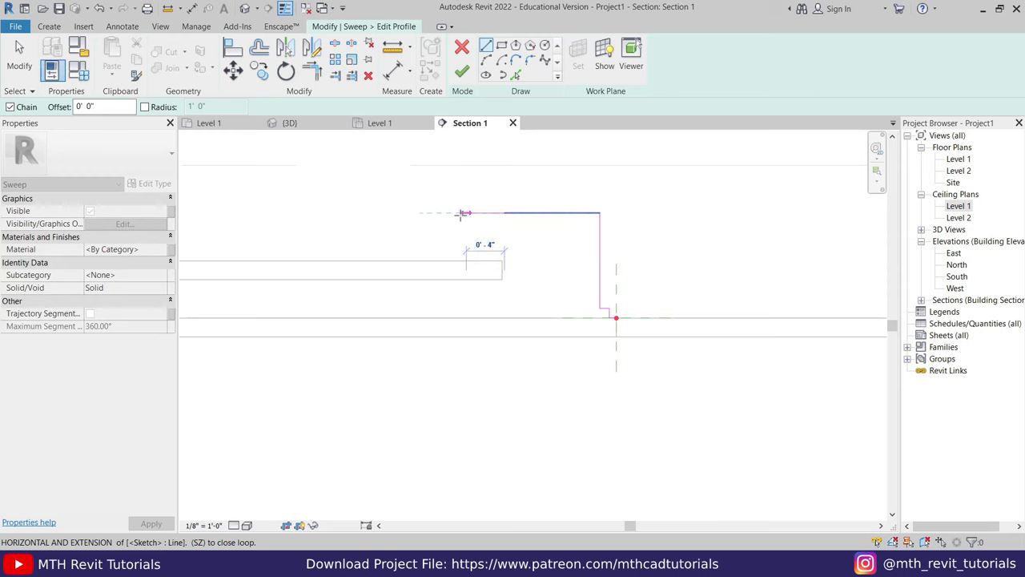
pyautogui.click(457, 212)
pyautogui.click(456, 261)
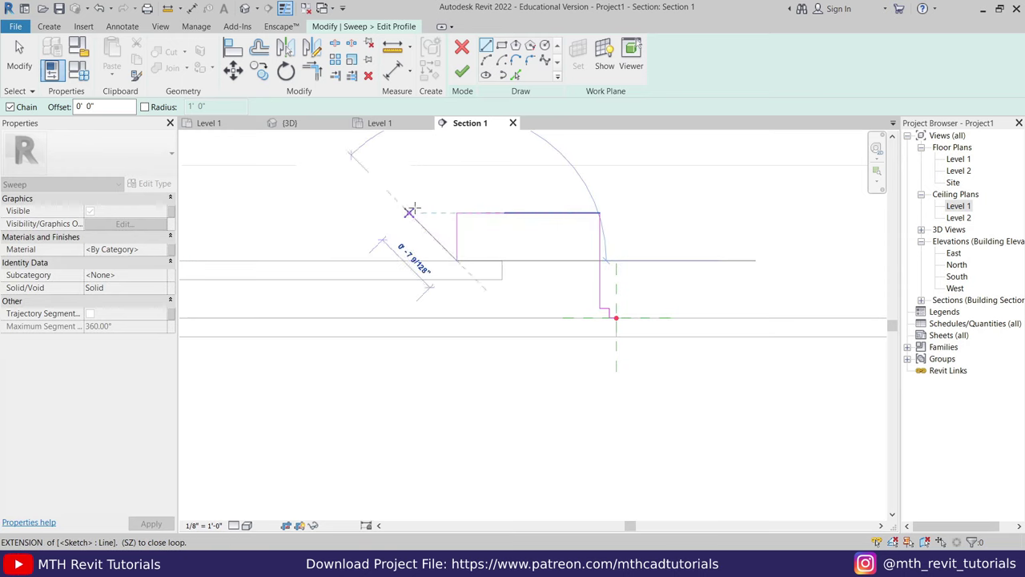
pyautogui.rightClick(415, 210)
pyautogui.click(435, 219)
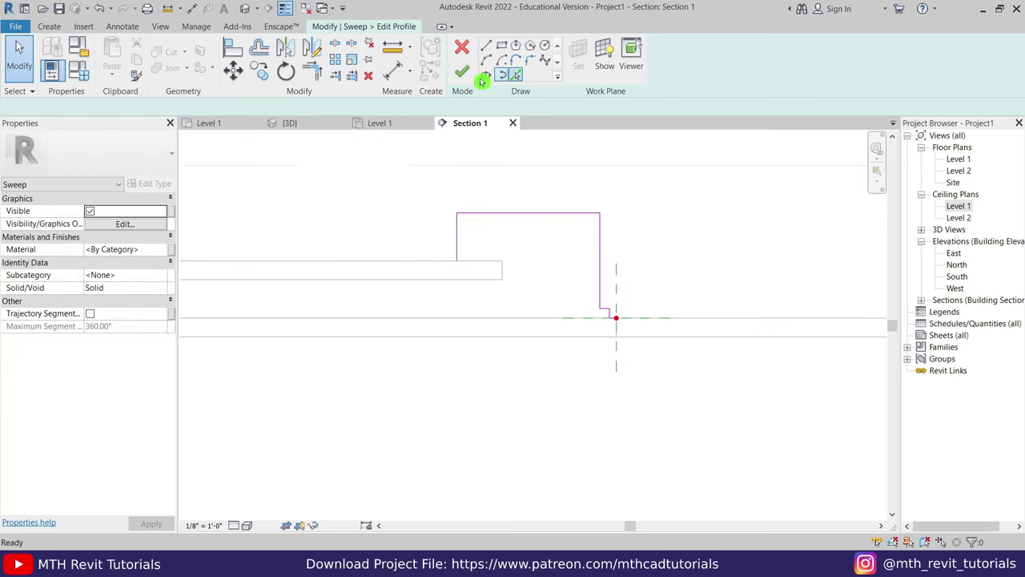
pyautogui.click(516, 74)
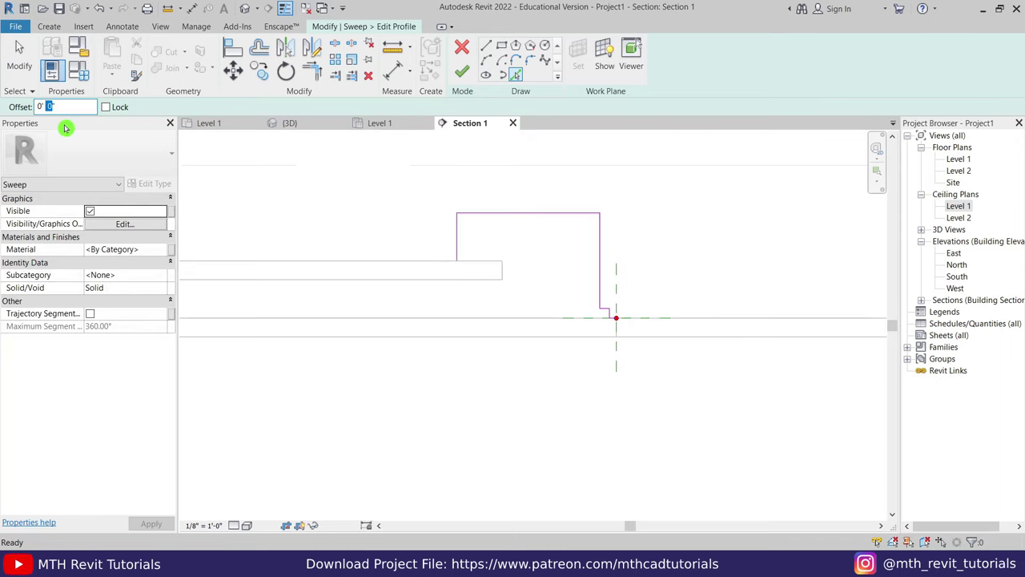
# Step: Offset 2-inch copies of the profile's left, top and right edges
pyautogui.click(457, 234)
pyautogui.click(495, 213)
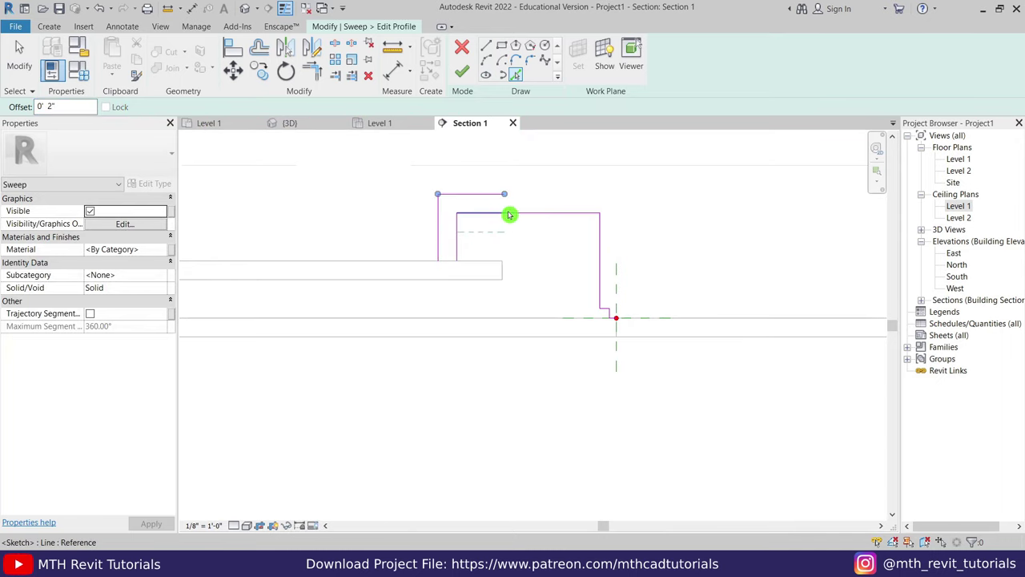
pyautogui.click(607, 233)
pyautogui.scroll(2, 641, 281)
pyautogui.moveTo(641, 281); pyautogui.dragTo(662, 371, button='middle')
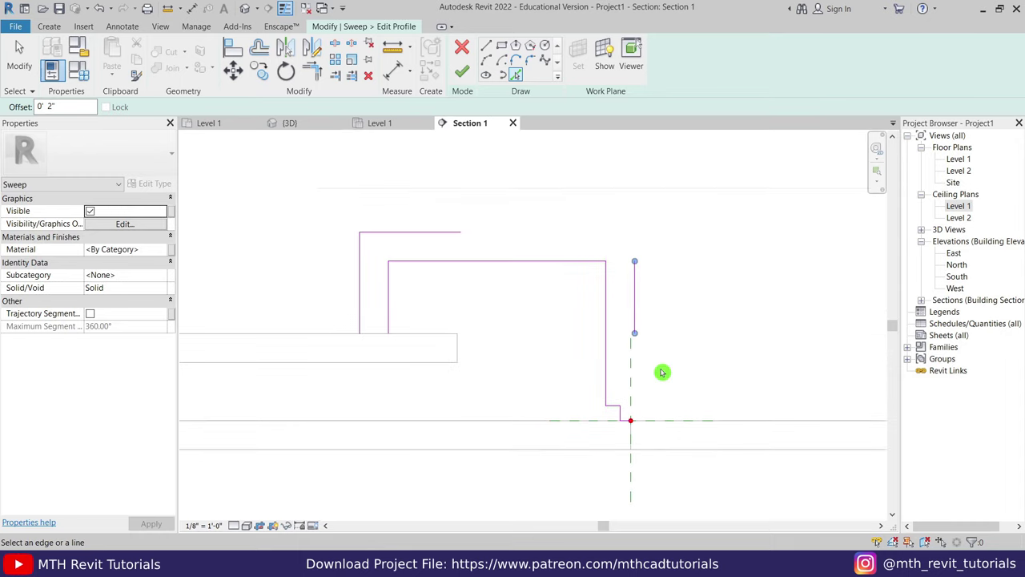
# Step: Close the outer outline's open end with a short line at 0" offset
pyautogui.click(486, 46)
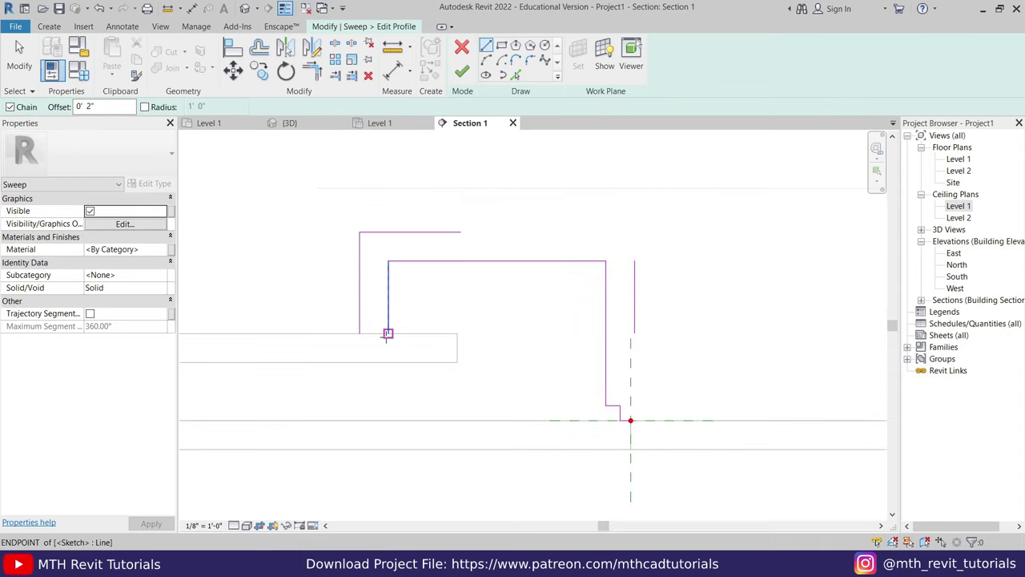
pyautogui.write('0')
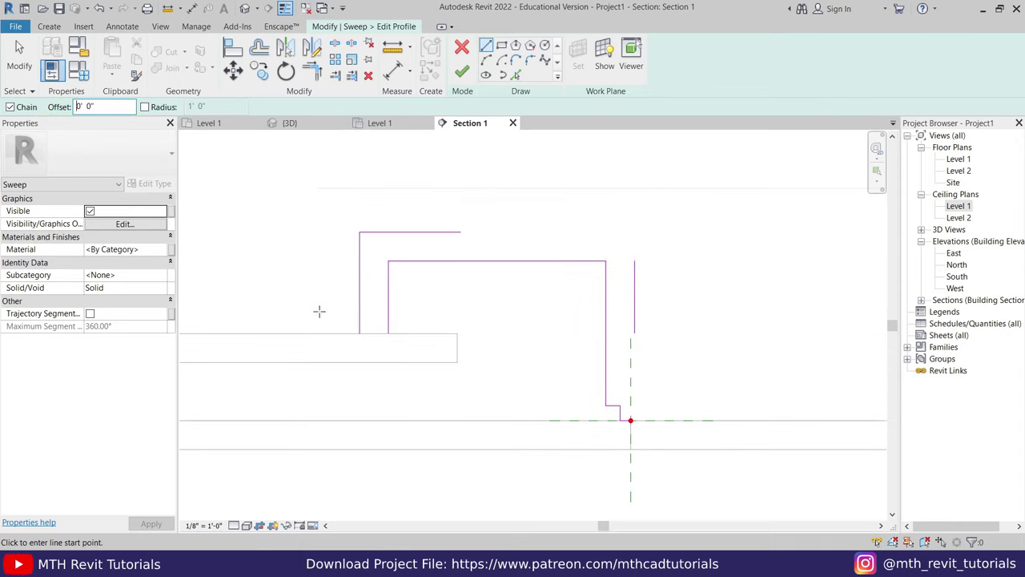
pyautogui.click(360, 332)
pyautogui.click(360, 332)
pyautogui.rightClick(632, 274)
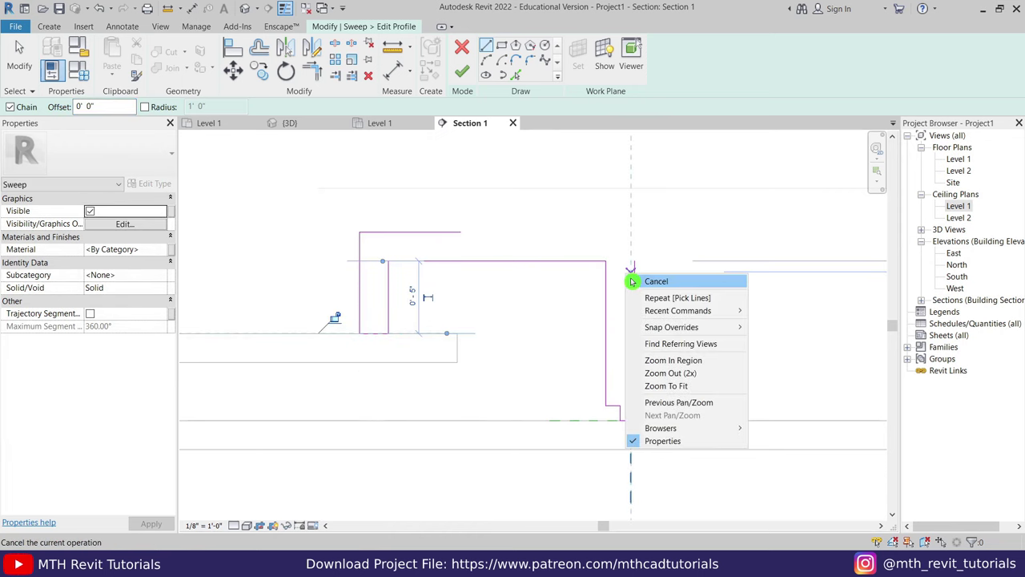
pyautogui.click(653, 279)
pyautogui.scroll(2, 631, 420)
pyautogui.scroll(-1, 629, 419)
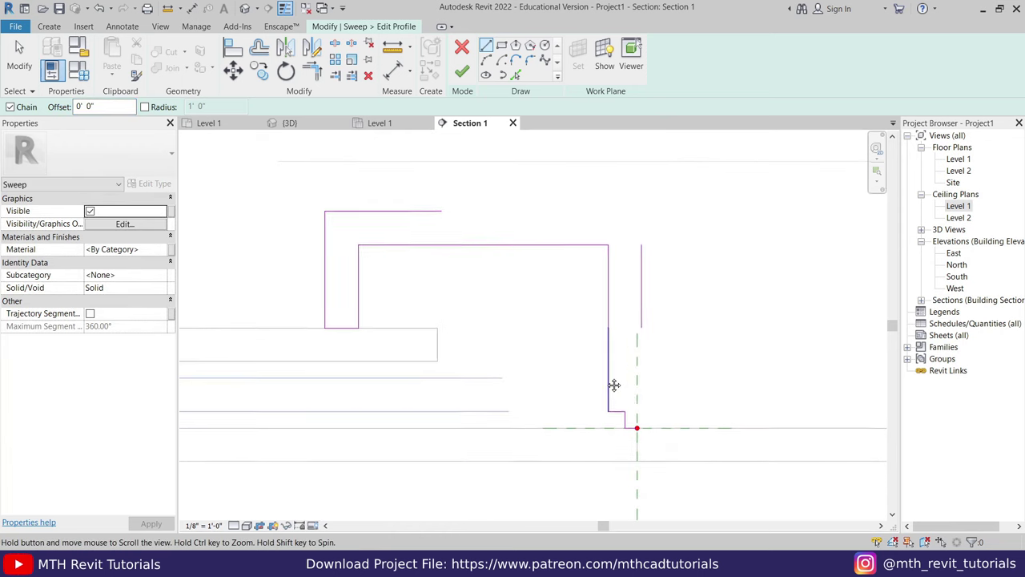
pyautogui.press('Escape')
# Step: Trim the outer top and right lines to a corner, then select the profile sketch lines
pyautogui.click(408, 215)
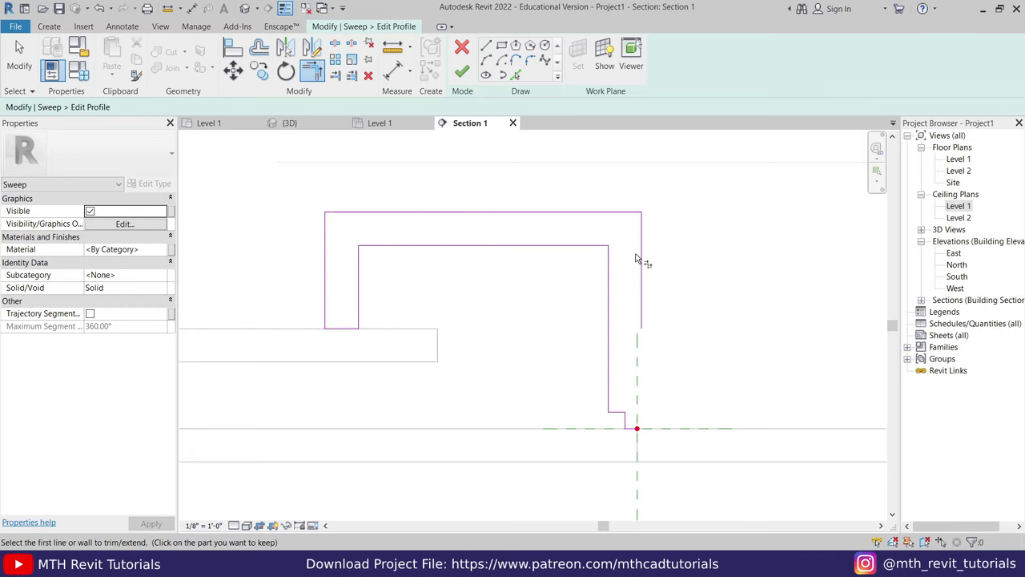
pyautogui.scroll(-2, 634, 434)
pyautogui.rightClick(652, 309)
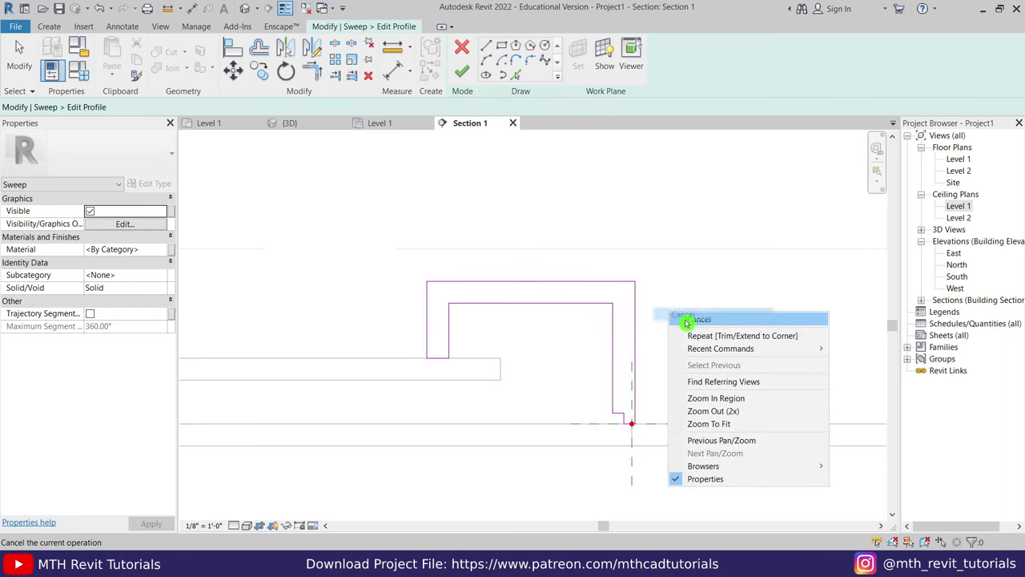
pyautogui.click(681, 318)
pyautogui.moveTo(641, 313)
pyautogui.mouseDown(button='middle')
pyautogui.moveTo(553, 363)
pyautogui.moveTo(565, 357)
pyautogui.mouseUp(button='middle')
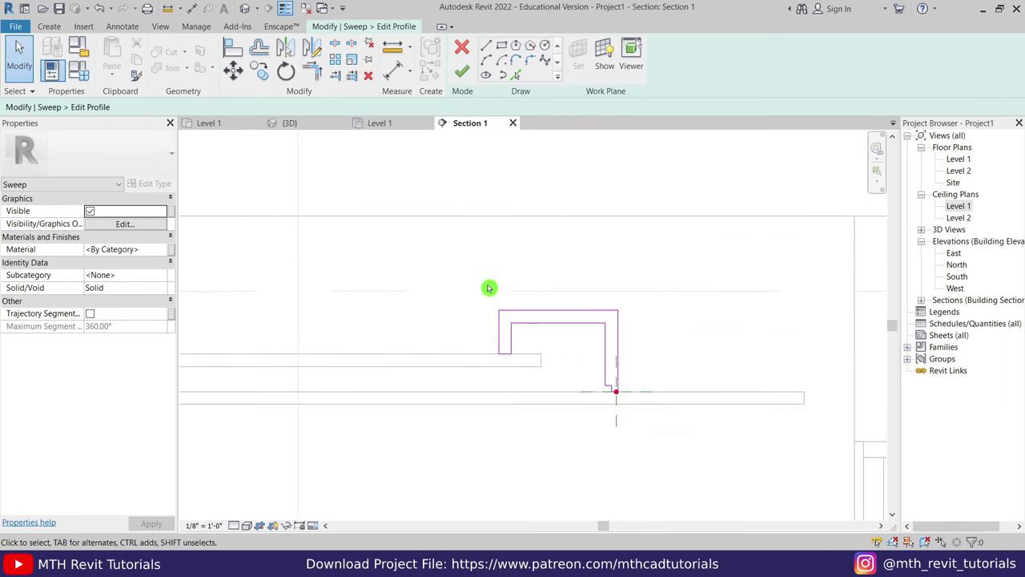
pyautogui.moveTo(462, 265); pyautogui.dragTo(632, 403)
pyautogui.scroll(1, 565, 365)
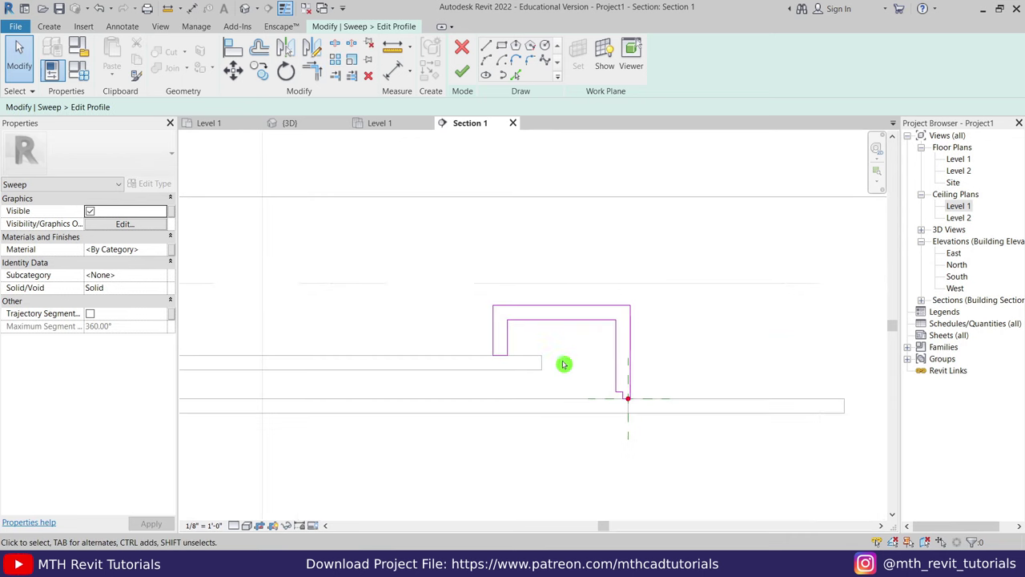
# Step: Finish the profile and the sweep from the 3D view, then reselect the sweep
pyautogui.click(462, 71)
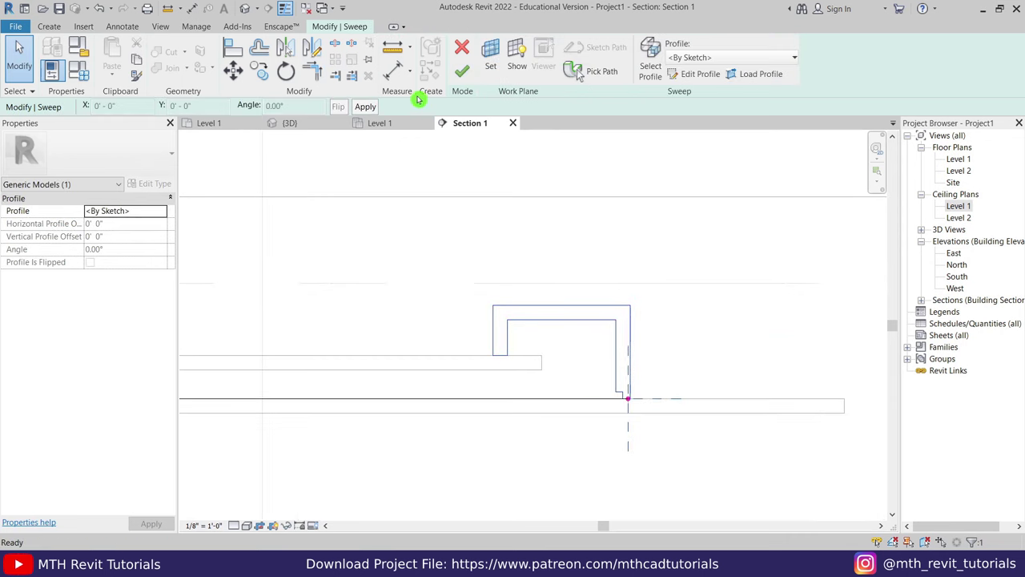
pyautogui.click(310, 122)
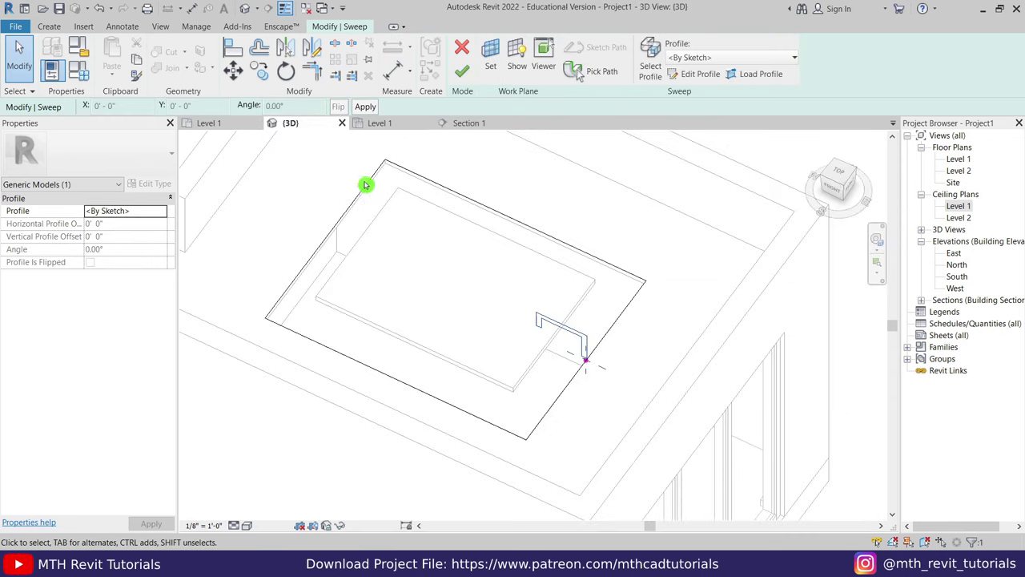
pyautogui.click(463, 72)
pyautogui.moveTo(591, 327)
pyautogui.keyDown('shift'); pyautogui.mouseDown(button='middle')
pyautogui.moveTo(584, 294)
pyautogui.moveTo(552, 272)
pyautogui.mouseUp(button='middle'); pyautogui.keyUp('shift')
pyautogui.click(632, 199)
pyautogui.click(552, 272)
pyautogui.scroll(1, 237, 298)
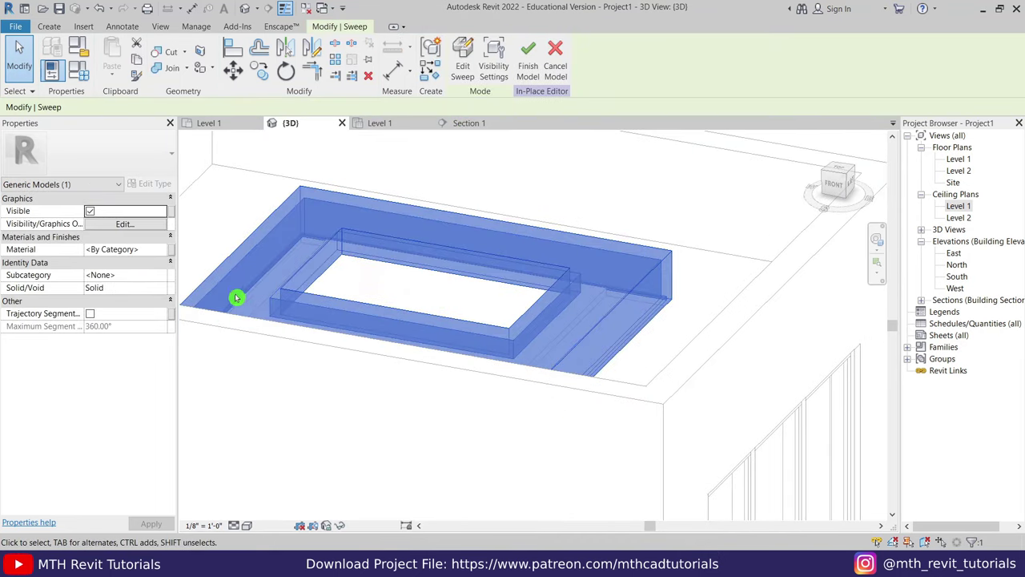
# Step: Link the sweep's material to a new family type parameter named Ceiling
pyautogui.click(172, 251)
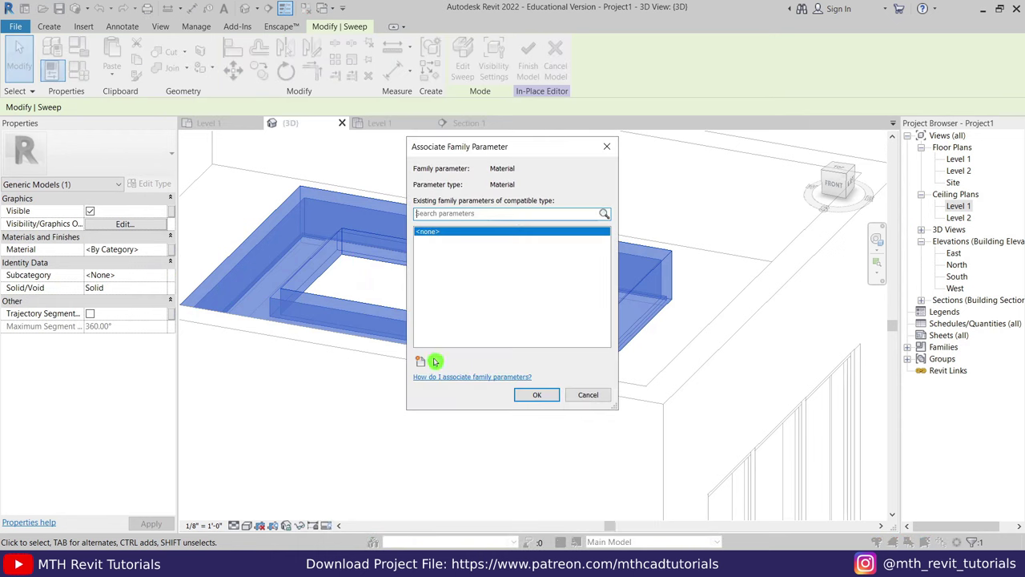
pyautogui.click(422, 361)
pyautogui.write('Ceiling')
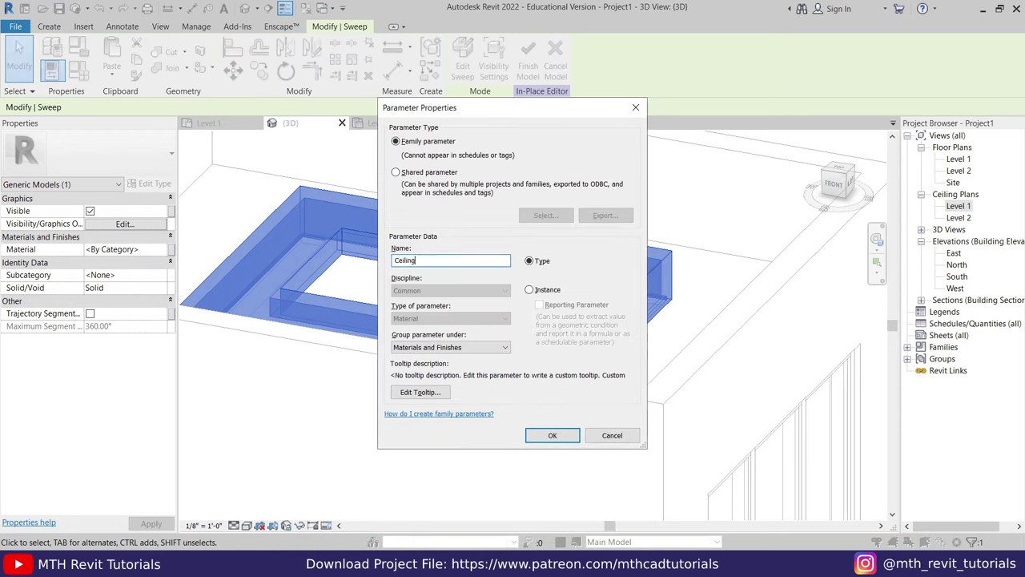
pyautogui.click(550, 435)
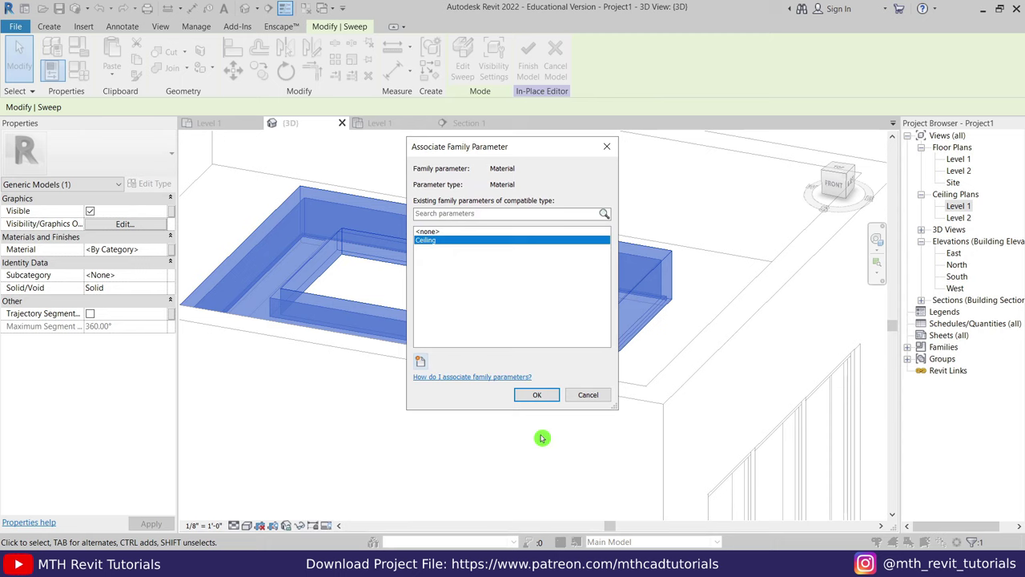
pyautogui.click(540, 394)
pyautogui.click(499, 318)
pyautogui.keyDown('shift'); pyautogui.moveTo(499, 318); pyautogui.dragTo(463, 195, button='middle'); pyautogui.keyUp('shift')
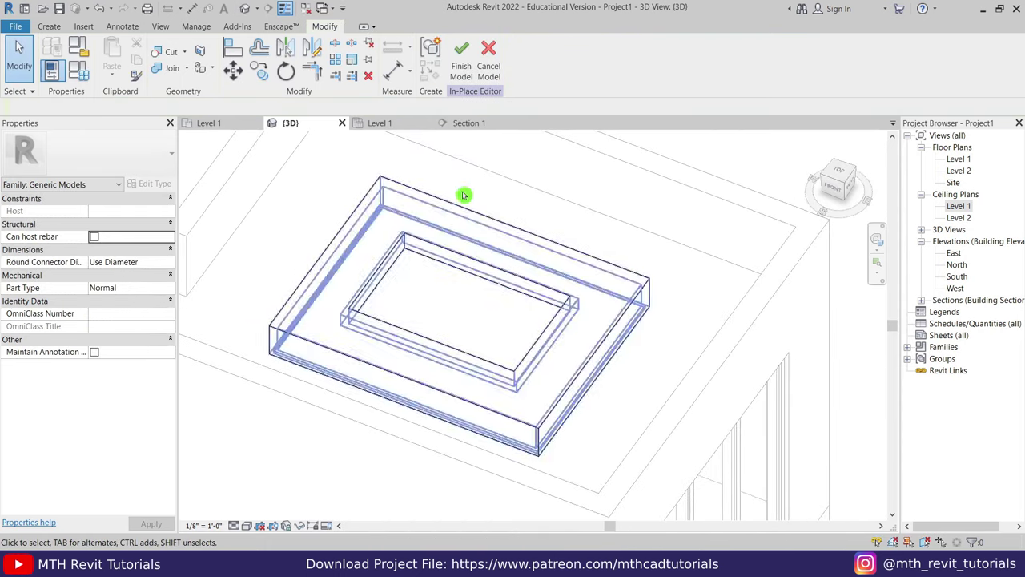
# Step: Finish the in-place ceiling model and pull a section box in to the building
pyautogui.click(461, 56)
pyautogui.scroll(-2, 521, 251)
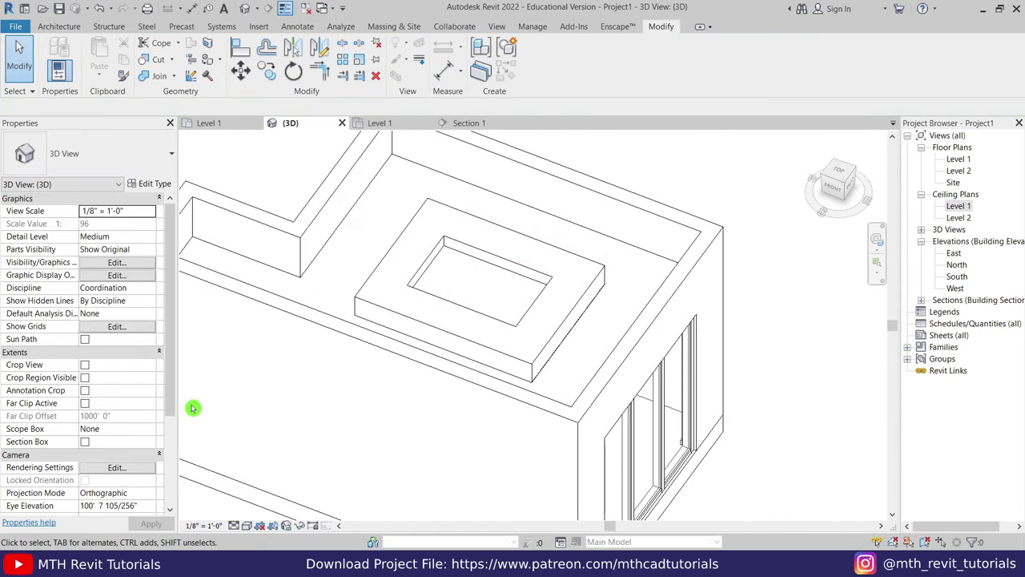
pyautogui.click(84, 441)
pyautogui.scroll(-3, 457, 270)
pyautogui.scroll(-3, 499, 291)
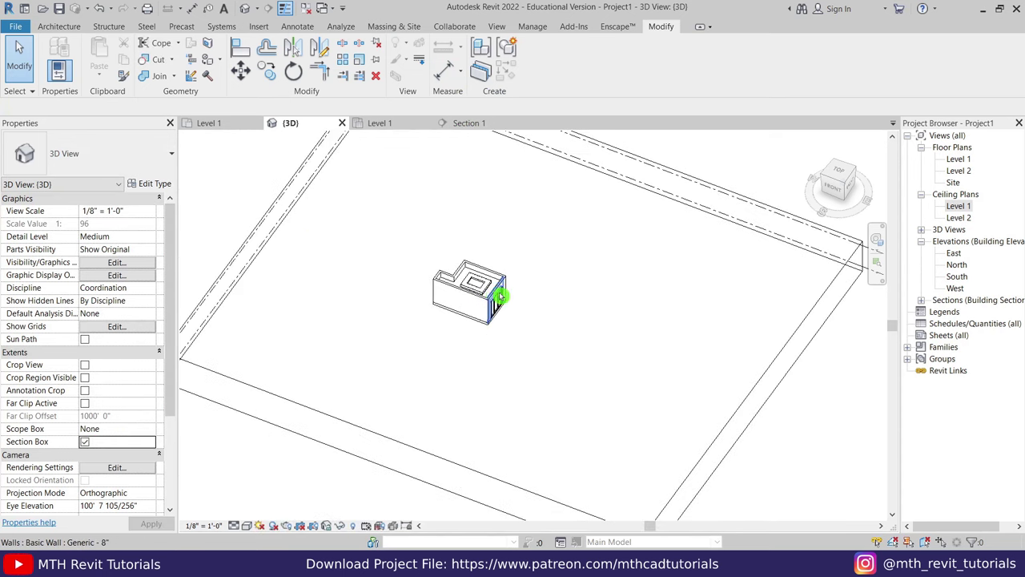
pyautogui.click(755, 421)
pyautogui.moveTo(750, 410); pyautogui.dragTo(500, 311)
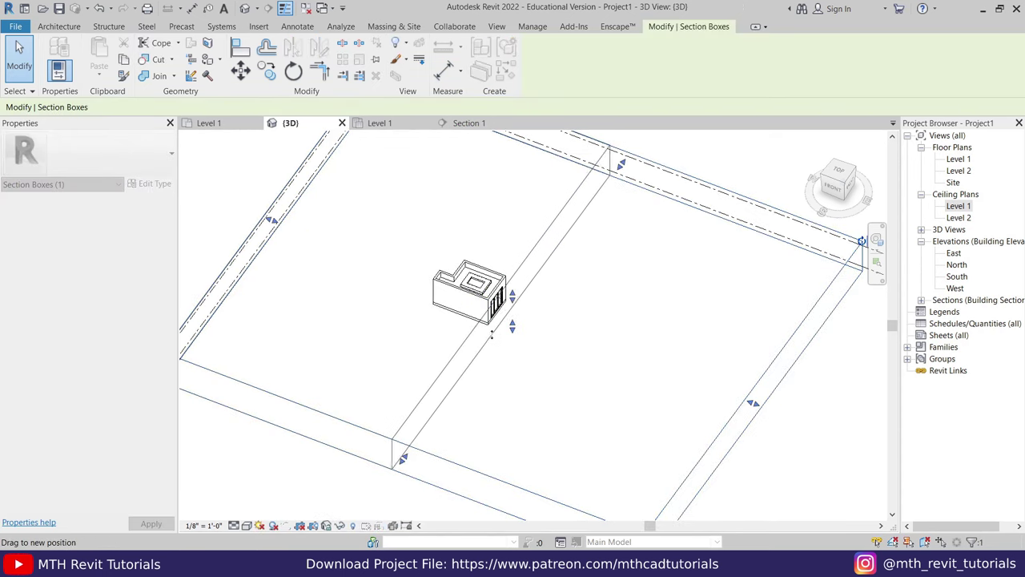
# Step: Orbit inside the building to inspect the ceiling opening from below
pyautogui.scroll(4, 500, 311)
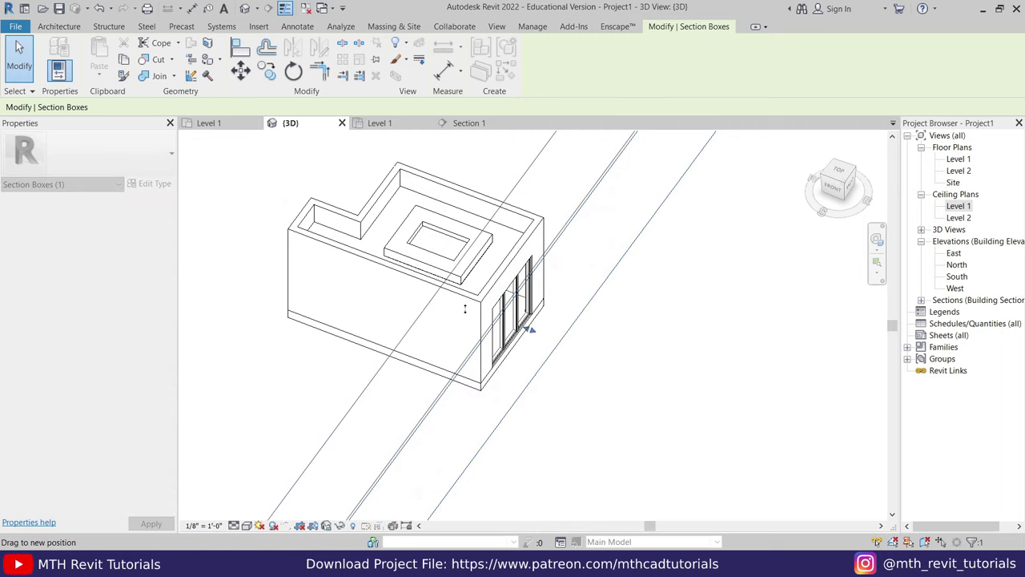
pyautogui.scroll(3, 497, 361)
pyautogui.keyDown('shift'); pyautogui.moveTo(458, 321); pyautogui.dragTo(398, 309, button='middle'); pyautogui.keyUp('shift')
pyautogui.scroll(-3, 399, 309)
pyautogui.scroll(3, 586, 304)
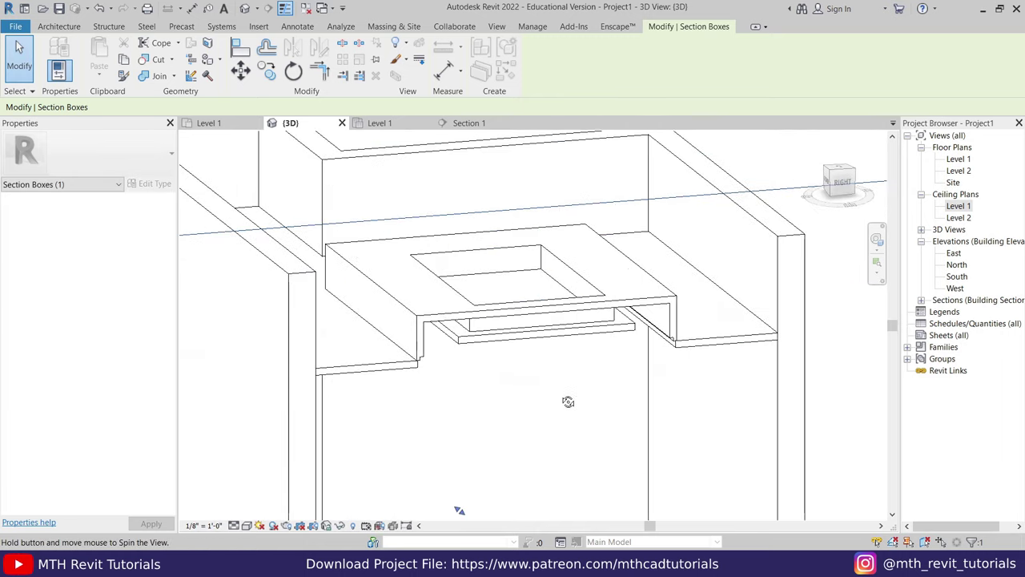
pyautogui.scroll(2, 568, 400)
pyautogui.moveTo(546, 369)
pyautogui.keyDown('shift'); pyautogui.mouseDown(button='middle')
pyautogui.moveTo(393, 435)
pyautogui.moveTo(585, 297)
pyautogui.mouseUp(button='middle'); pyautogui.keyUp('shift')
pyautogui.scroll(2, 611, 238)
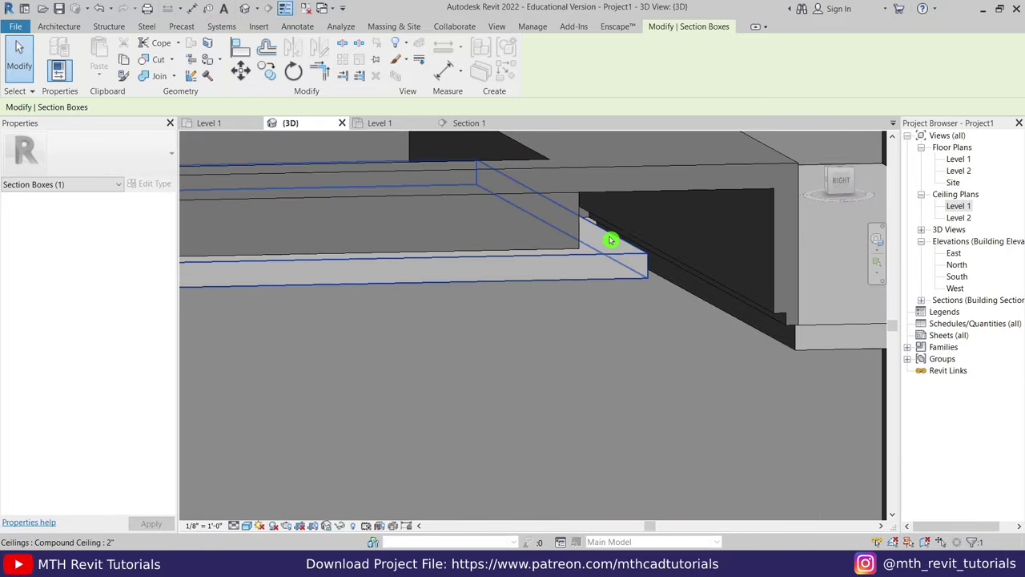
pyautogui.moveTo(625, 246)
pyautogui.keyDown('shift'); pyautogui.mouseDown(button='middle')
pyautogui.moveTo(354, 360)
pyautogui.moveTo(540, 379)
pyautogui.moveTo(355, 366)
pyautogui.moveTo(614, 402)
pyautogui.mouseUp(button='middle'); pyautogui.keyUp('shift')
pyautogui.scroll(-5, 614, 402)
pyautogui.moveTo(585, 339)
pyautogui.keyDown('shift'); pyautogui.mouseDown(button='middle')
pyautogui.moveTo(523, 385)
pyautogui.moveTo(566, 373)
pyautogui.mouseUp(button='middle'); pyautogui.keyUp('shift')
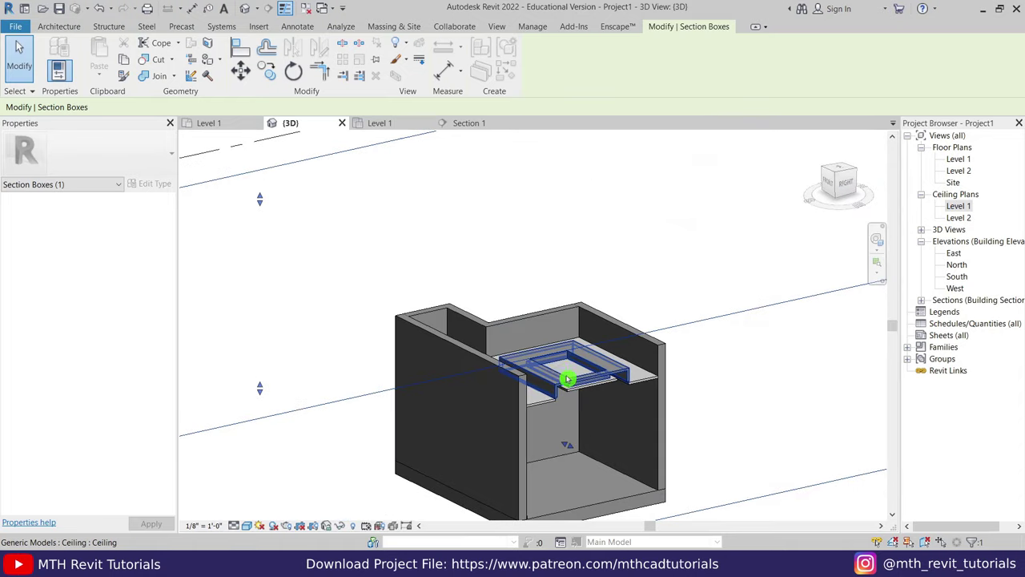
# Step: Turn the section box off and open the Level 1 reflected ceiling plan
pyautogui.press('Escape')
pyautogui.click(84, 442)
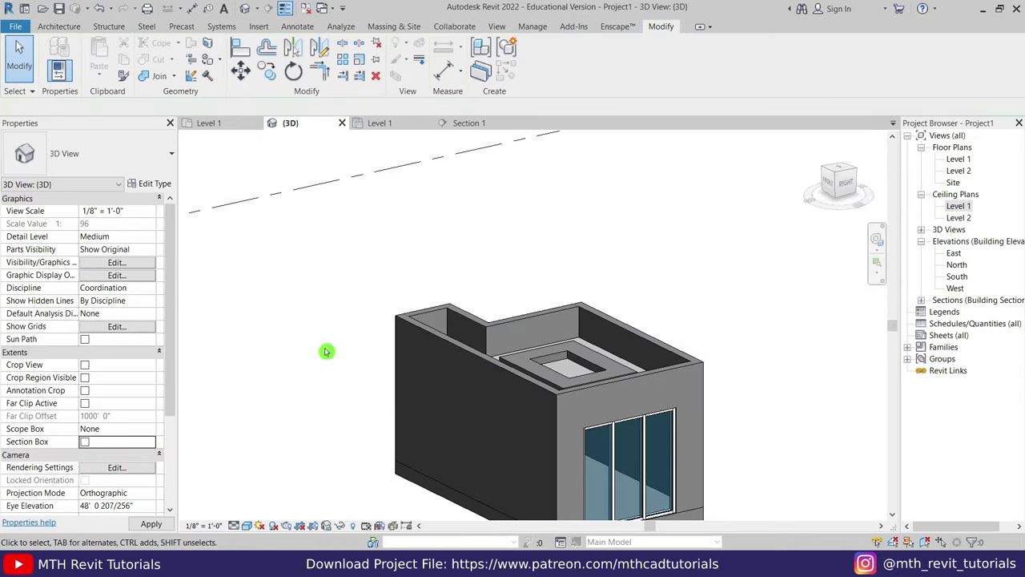
pyautogui.scroll(-3, 328, 350)
pyautogui.moveTo(361, 368)
pyautogui.keyDown('shift'); pyautogui.mouseDown(button='middle')
pyautogui.moveTo(497, 385)
pyautogui.moveTo(476, 355)
pyautogui.moveTo(451, 222)
pyautogui.mouseUp(button='middle'); pyautogui.keyUp('shift')
pyautogui.scroll(3, 548, 380)
pyautogui.click(391, 131)
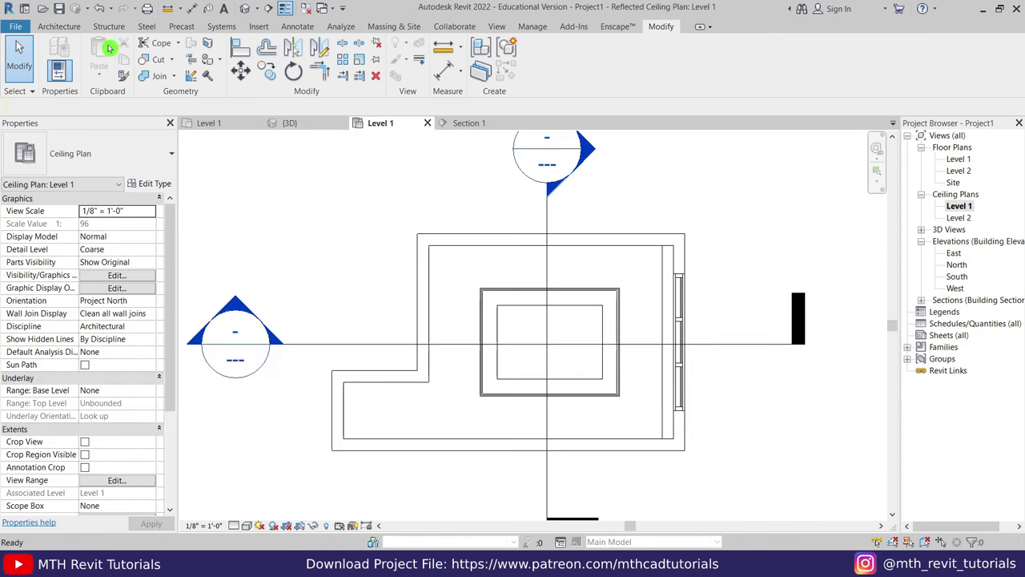
# Step: Sketch an L-shaped ceiling boundary around the room on Level 1
pyautogui.click(59, 26)
pyautogui.click(276, 54)
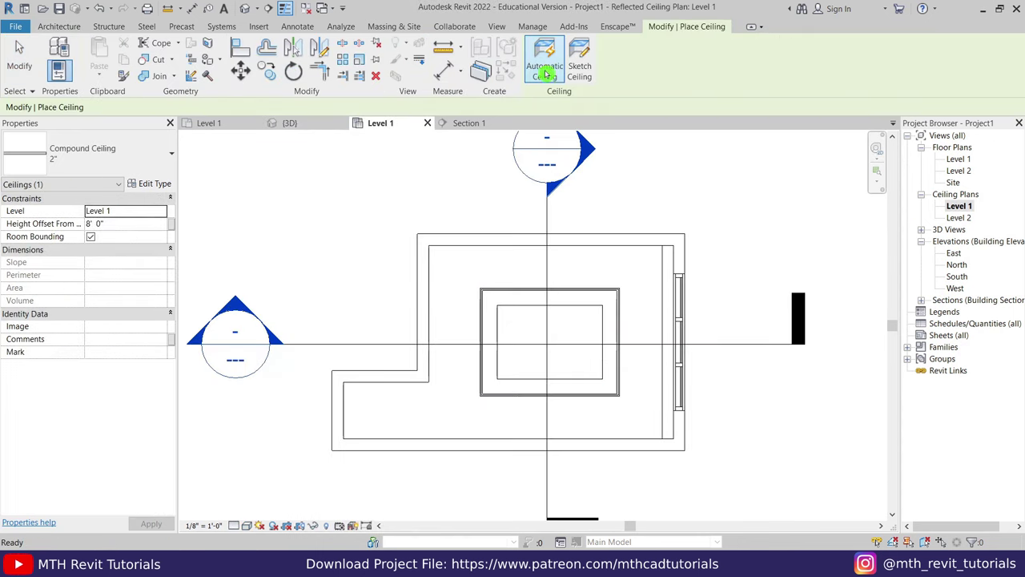
pyautogui.click(579, 70)
pyautogui.click(429, 371)
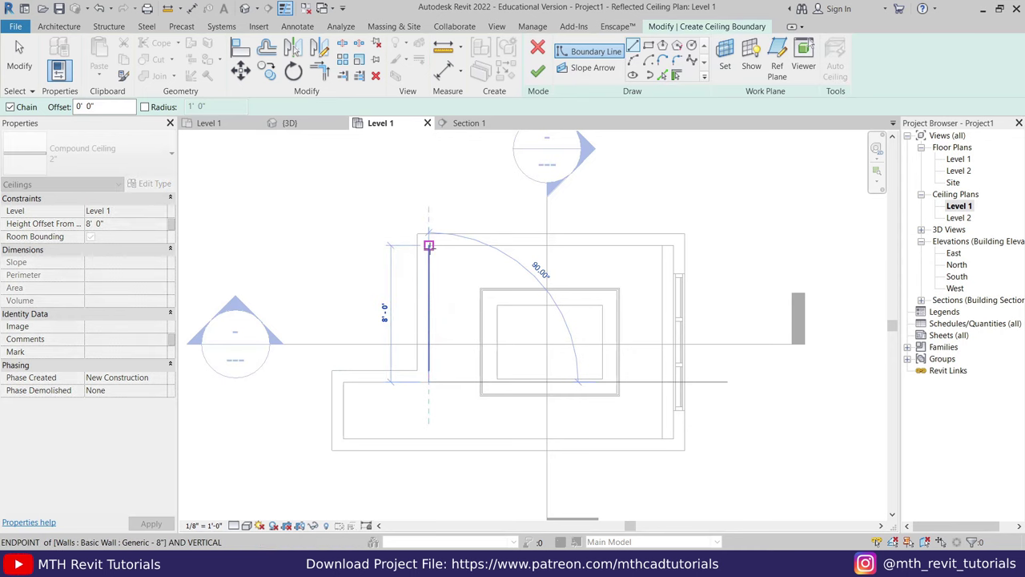
pyautogui.click(429, 245)
pyautogui.click(673, 245)
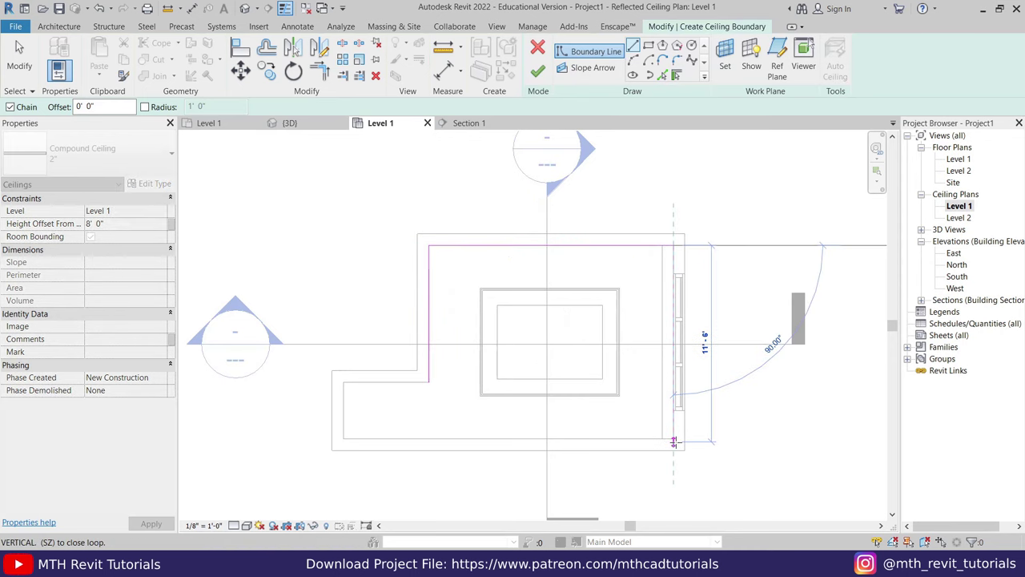
pyautogui.click(673, 439)
pyautogui.click(343, 439)
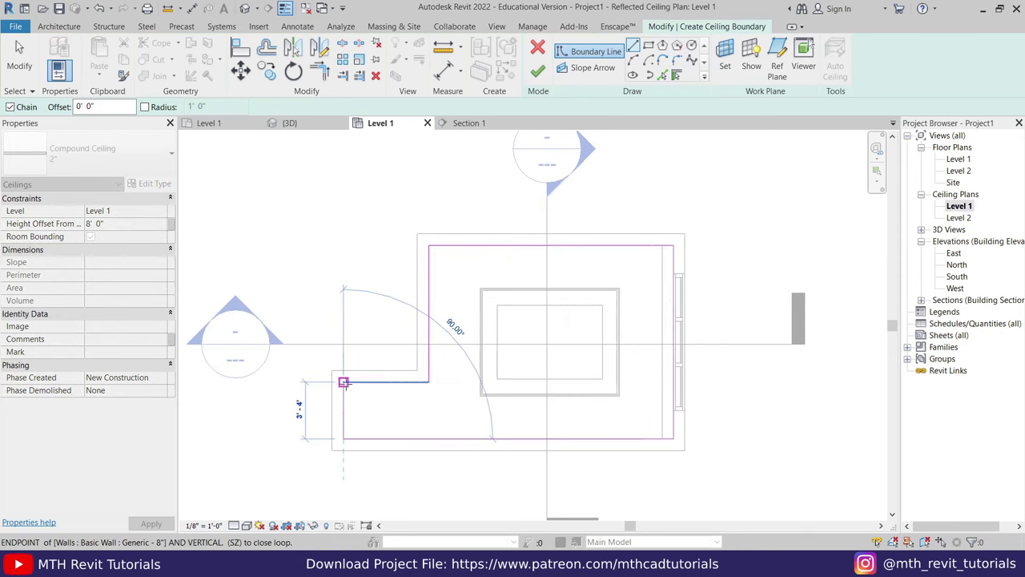
pyautogui.click(343, 382)
# Step: Finish the 2" Compound Ceiling at 10' 0" and view it in 3D
pyautogui.rightClick(355, 263)
pyautogui.click(387, 270)
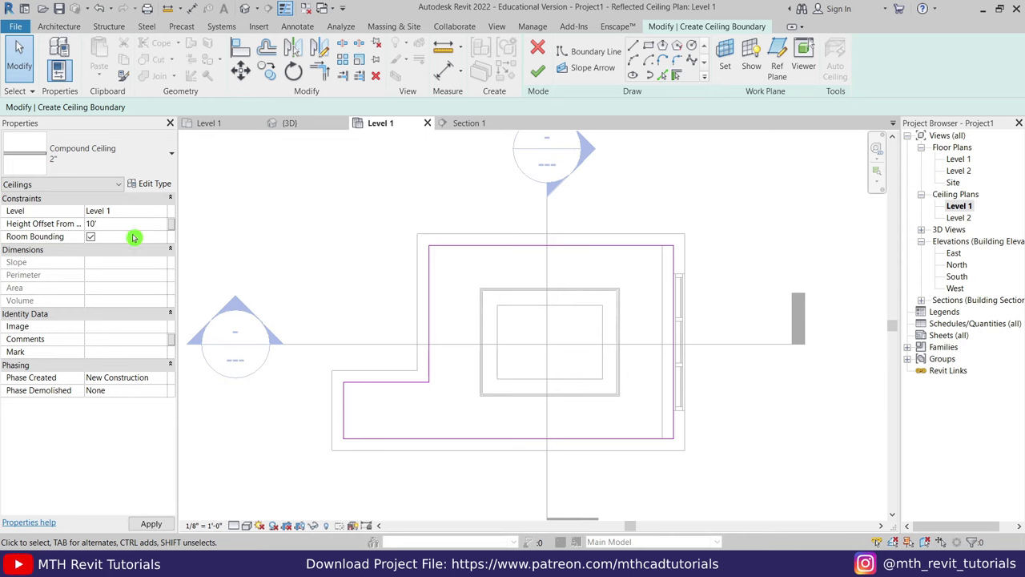
pyautogui.click(537, 76)
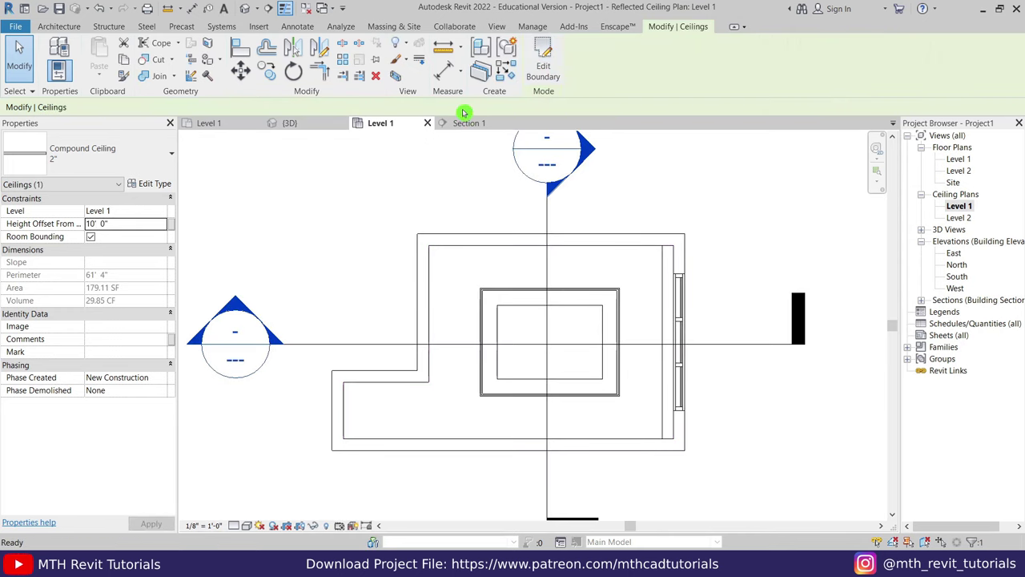
pyautogui.click(290, 123)
pyautogui.scroll(4, 545, 264)
# Step: Hide the outer ceiling, the raised coffer box and the lower ceiling in the 3D view
pyautogui.click(422, 235)
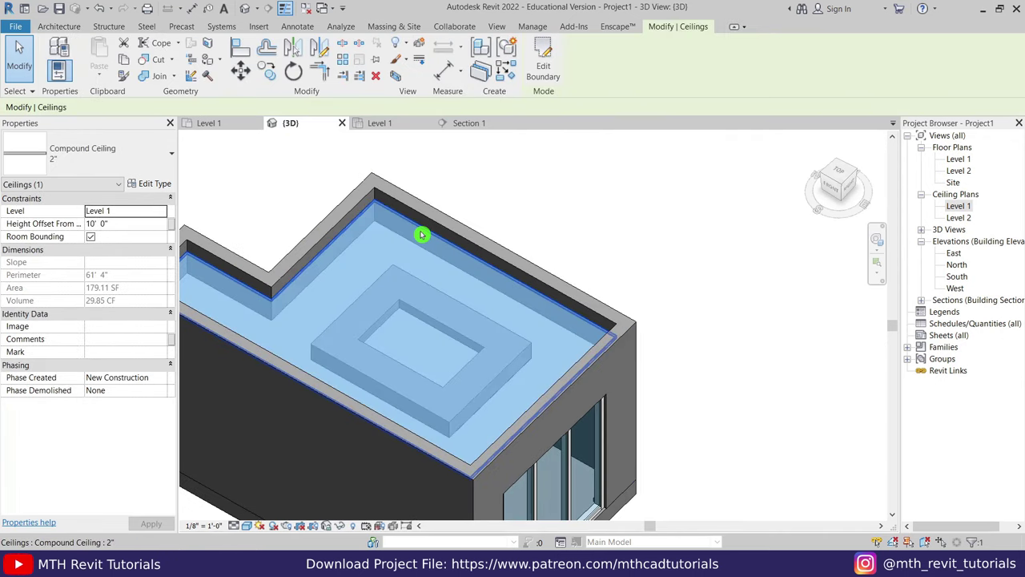
pyautogui.rightClick(422, 235)
pyautogui.click(611, 286)
pyautogui.click(451, 325)
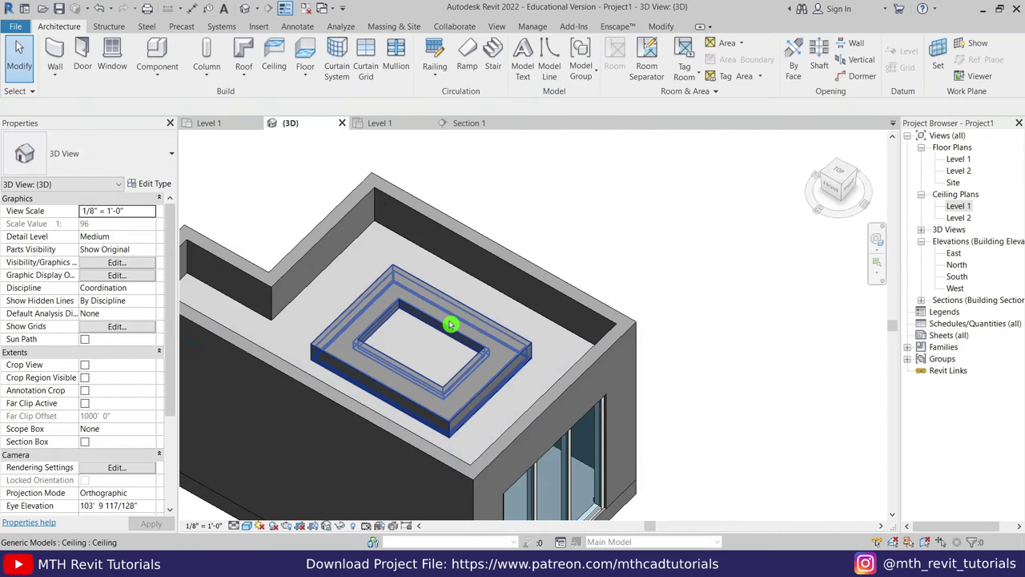
pyautogui.click(451, 325)
pyautogui.rightClick(451, 325)
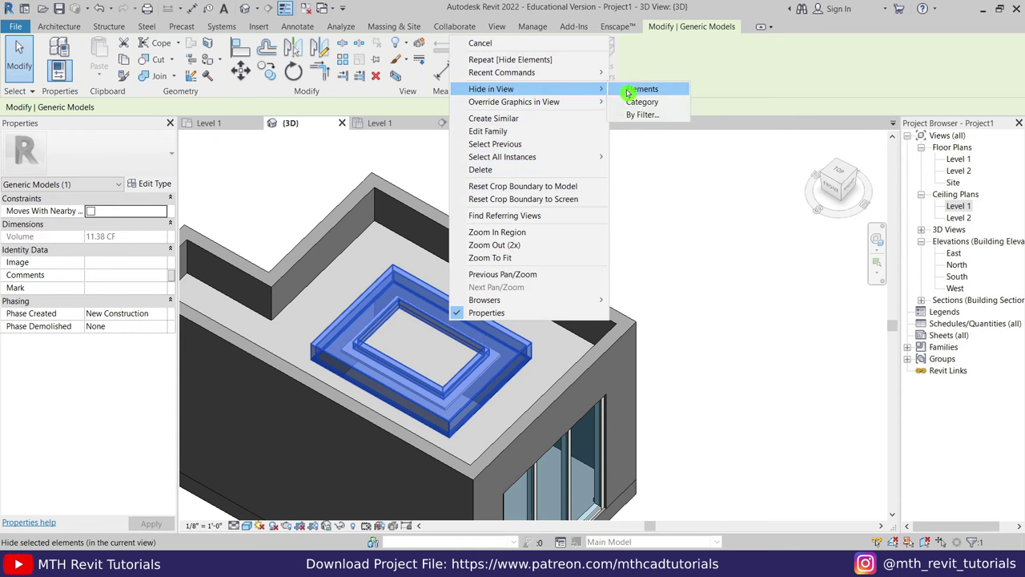
pyautogui.click(633, 91)
pyautogui.click(453, 329)
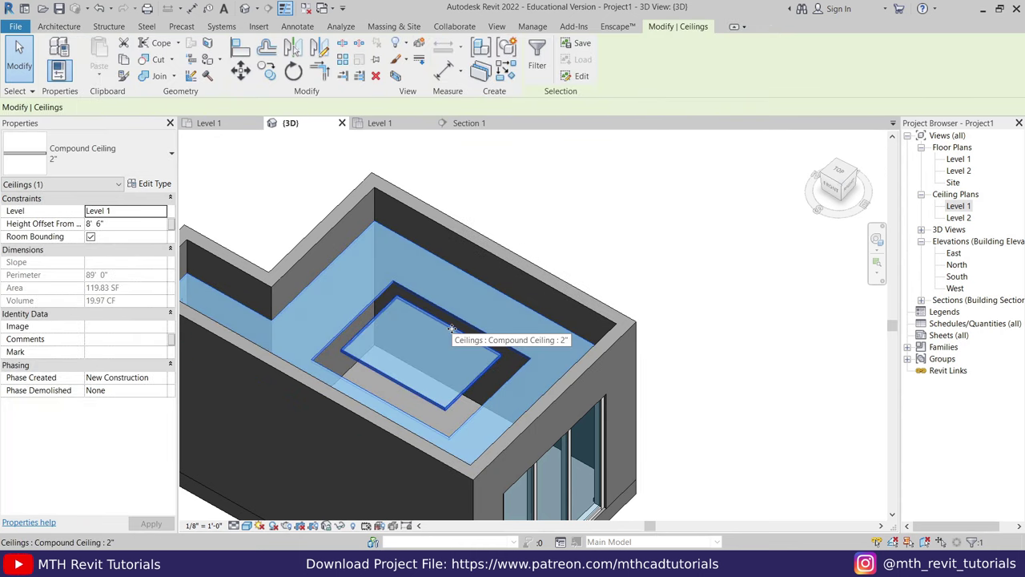
pyautogui.rightClick(453, 329)
pyautogui.click(635, 96)
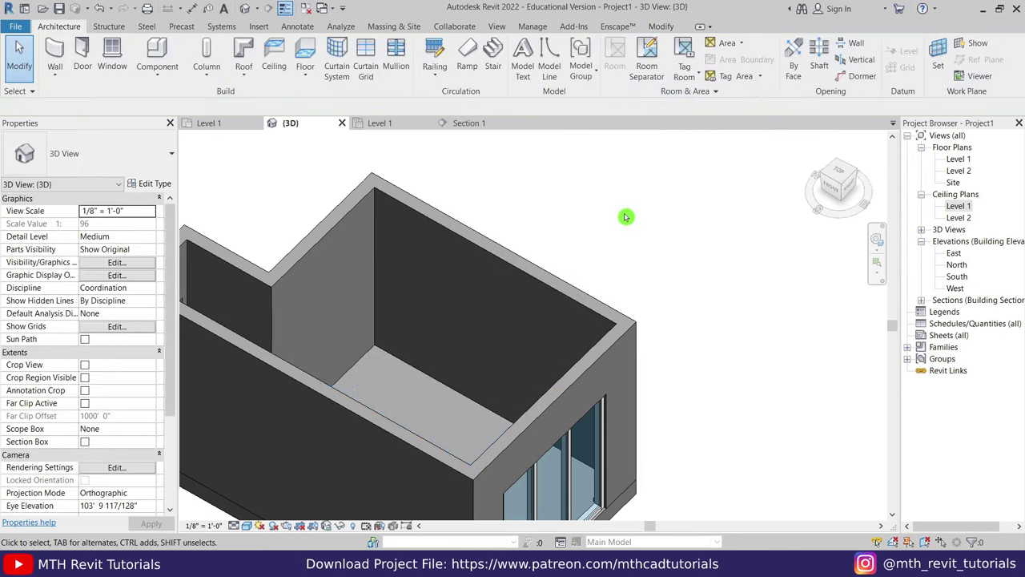
# Step: Zoom in on the room interior, then return to the Level 1 floor plan
pyautogui.moveTo(626, 217); pyautogui.dragTo(606, 389, button='middle')
pyautogui.scroll(3, 591, 259)
pyautogui.moveTo(590, 259); pyautogui.dragTo(561, 320, button='middle')
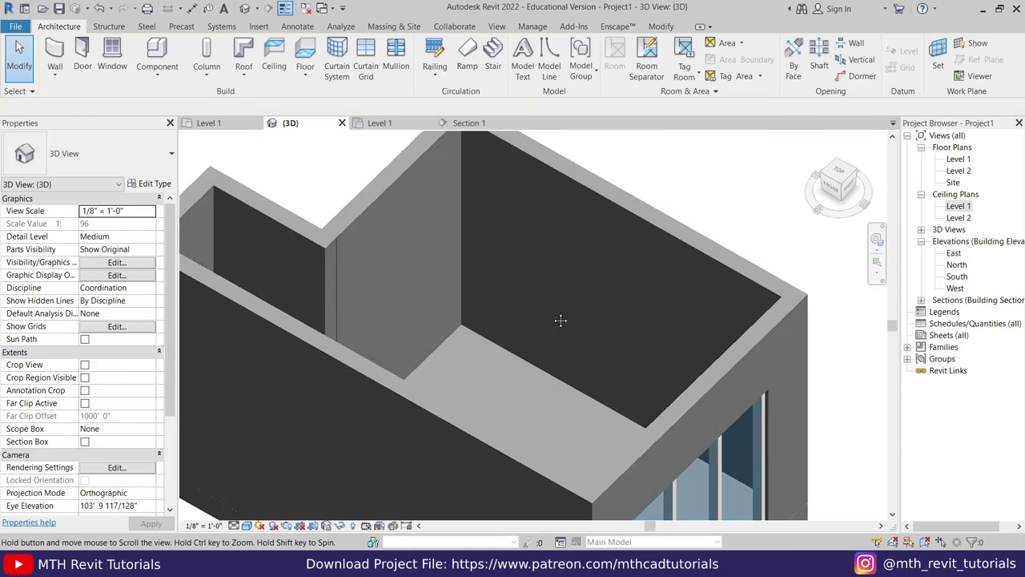
pyautogui.scroll(-3, 561, 321)
pyautogui.scroll(3, 521, 289)
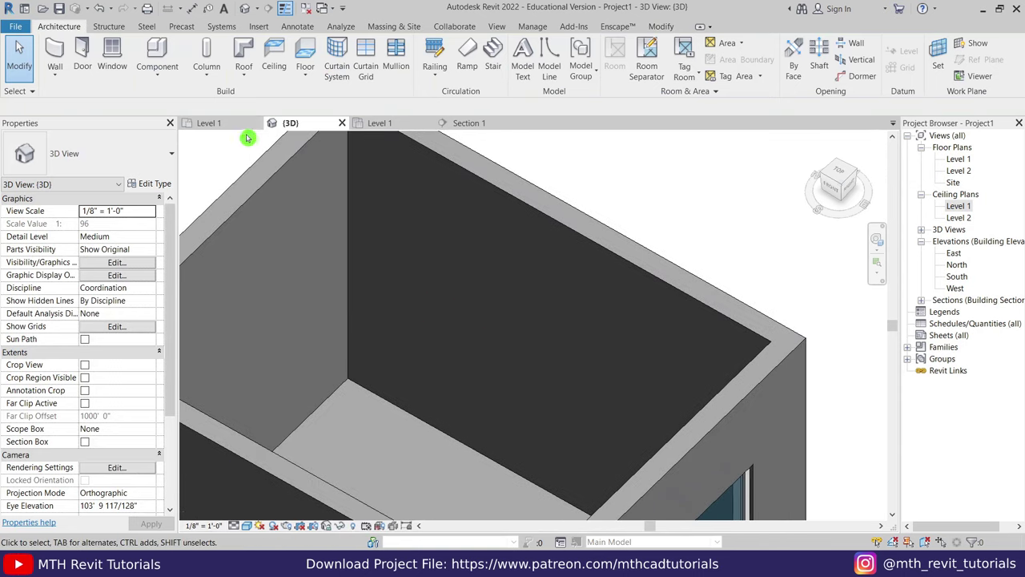
pyautogui.click(208, 122)
# Step: Start an in-place Generic Models component named Generic Models 1
pyautogui.scroll(2, 588, 315)
pyautogui.moveTo(588, 316); pyautogui.dragTo(579, 328, button='middle')
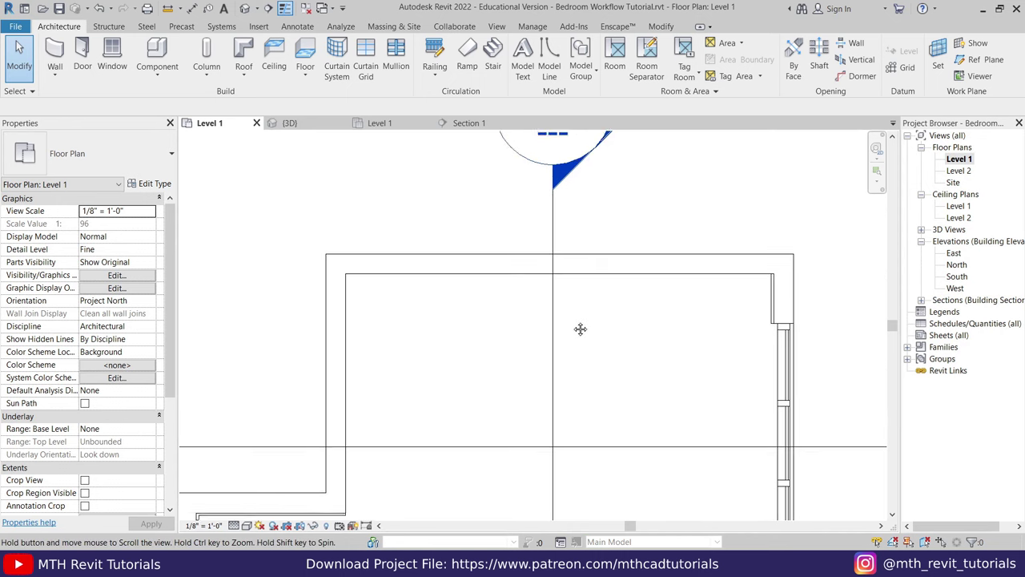
pyautogui.scroll(1, 574, 348)
pyautogui.click(163, 80)
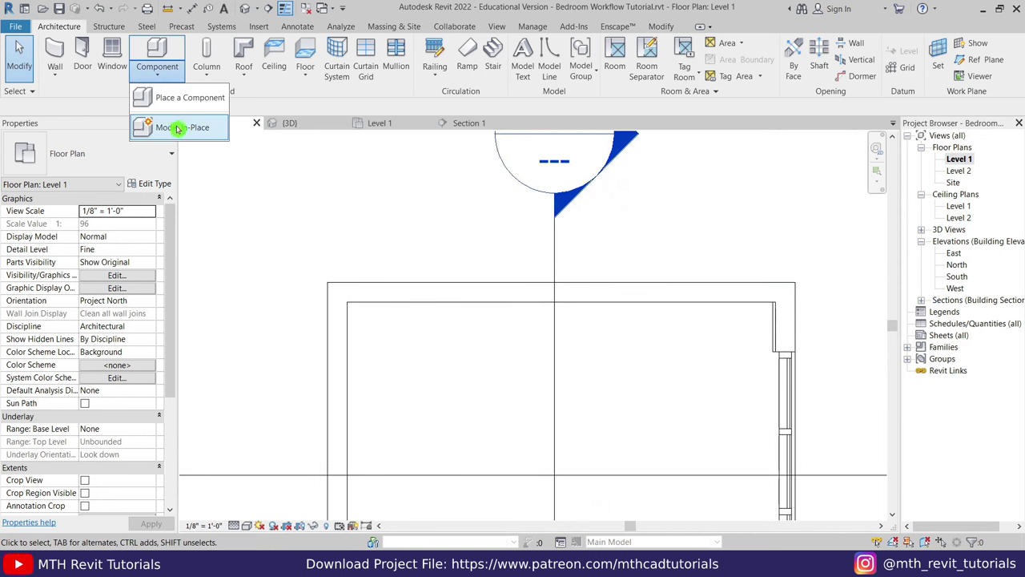
pyautogui.click(176, 131)
pyautogui.press('g')
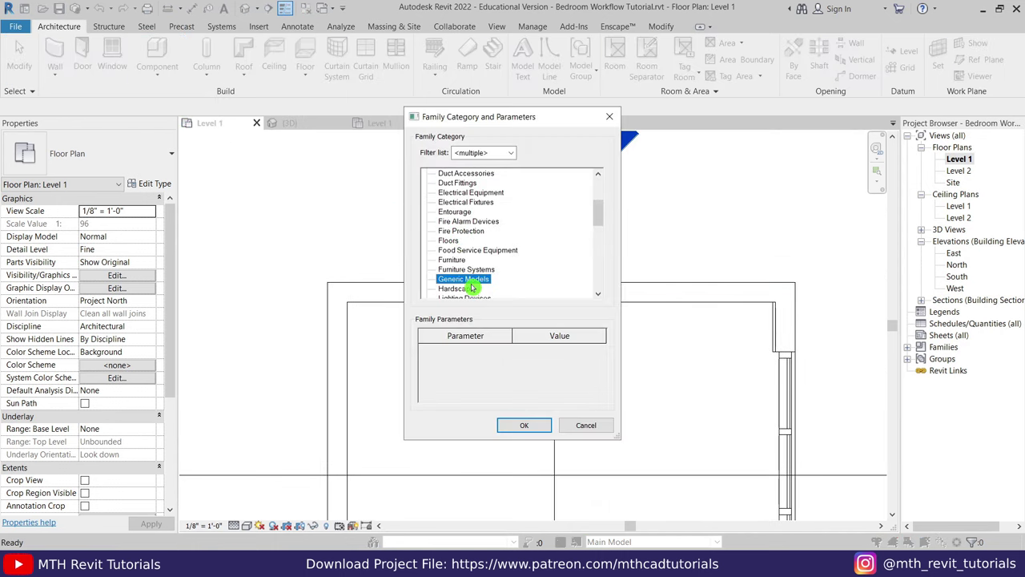
pyautogui.click(522, 424)
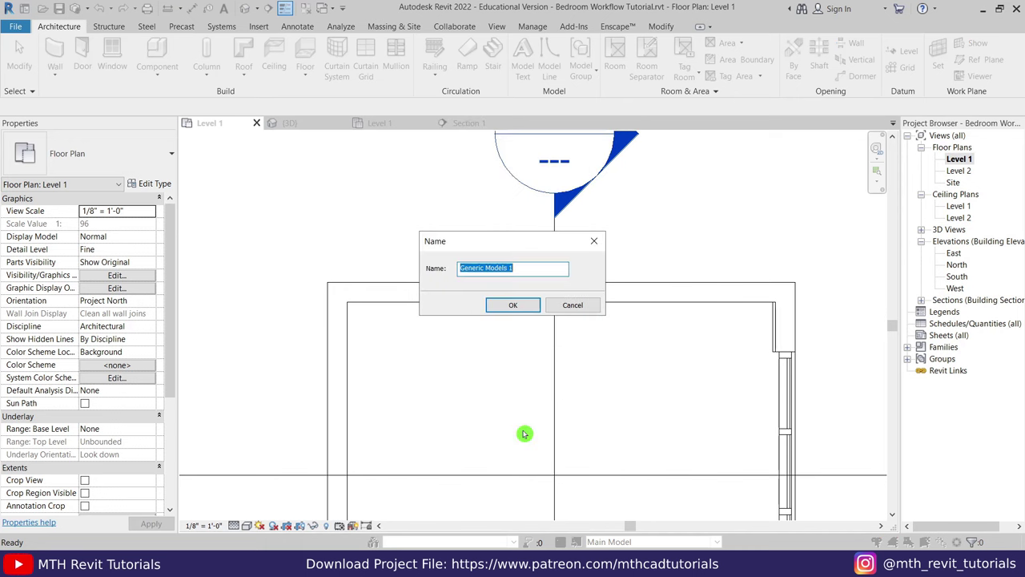
pyautogui.click(517, 311)
# Step: Begin an extrusion and pick the left wall, a second vertical line and the top wall edge
pyautogui.click(116, 65)
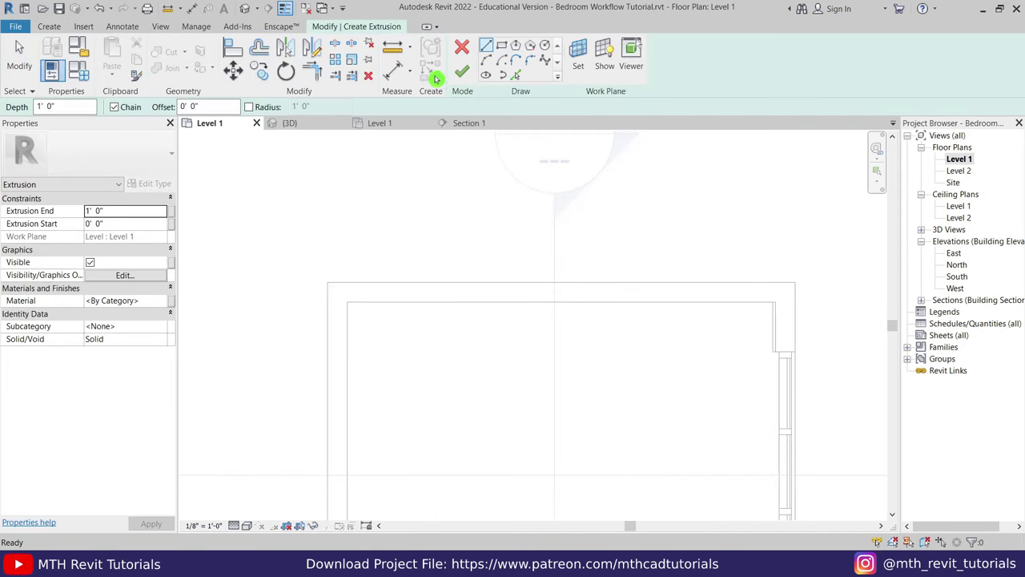
pyautogui.click(516, 75)
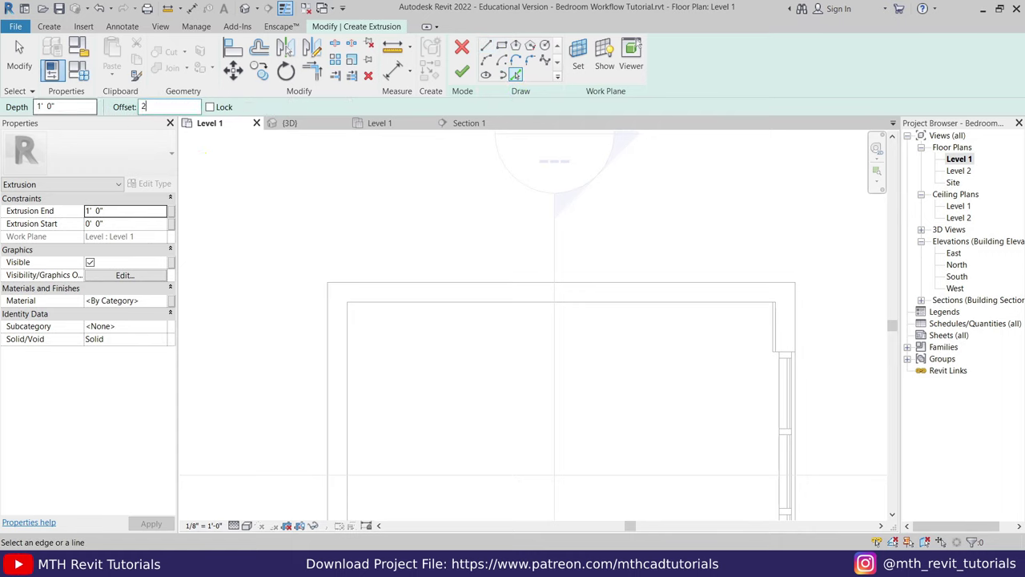
pyautogui.click(350, 346)
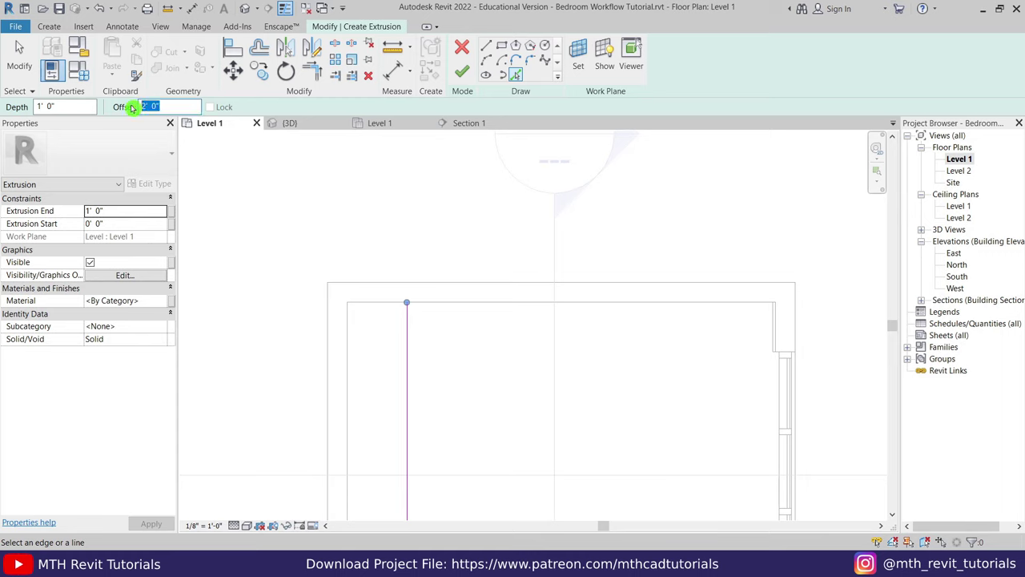
pyautogui.click(412, 346)
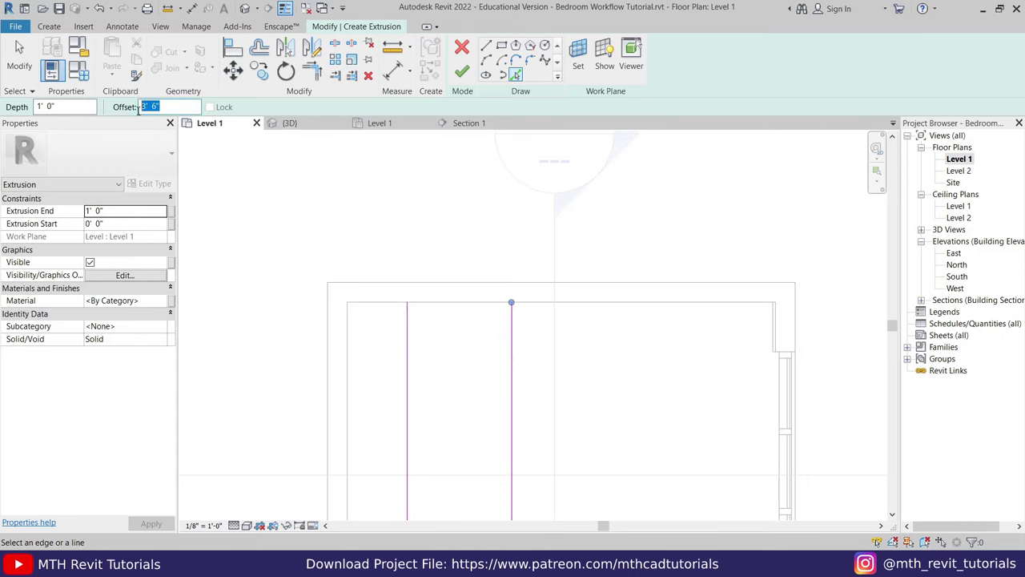
pyautogui.click(455, 307)
pyautogui.scroll(3, 446, 304)
pyautogui.rightClick(436, 267)
pyautogui.click(469, 270)
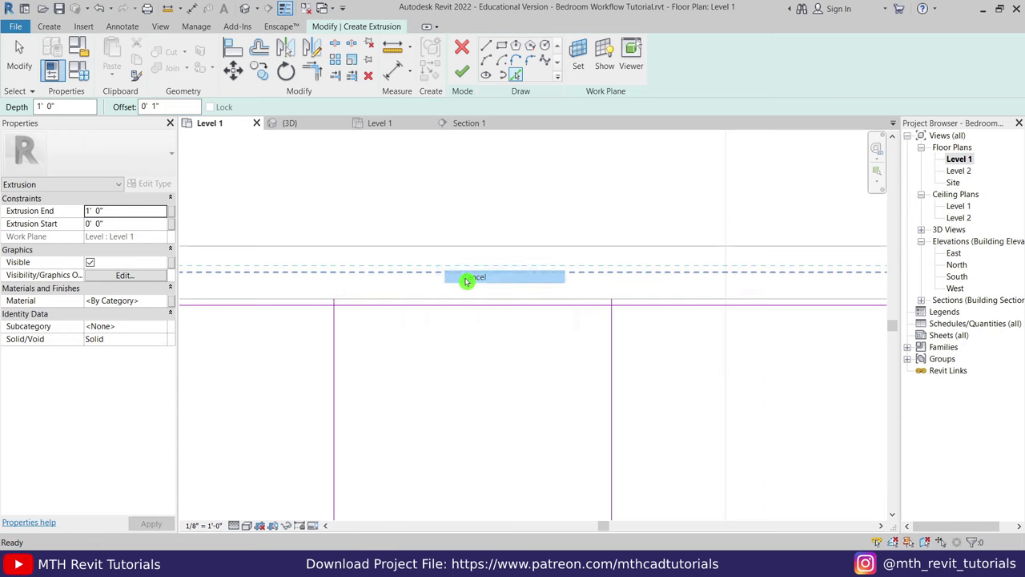
# Step: Close the panel outline with a line along the top edge and finish the extrusion
pyautogui.click(485, 45)
pyautogui.click(334, 302)
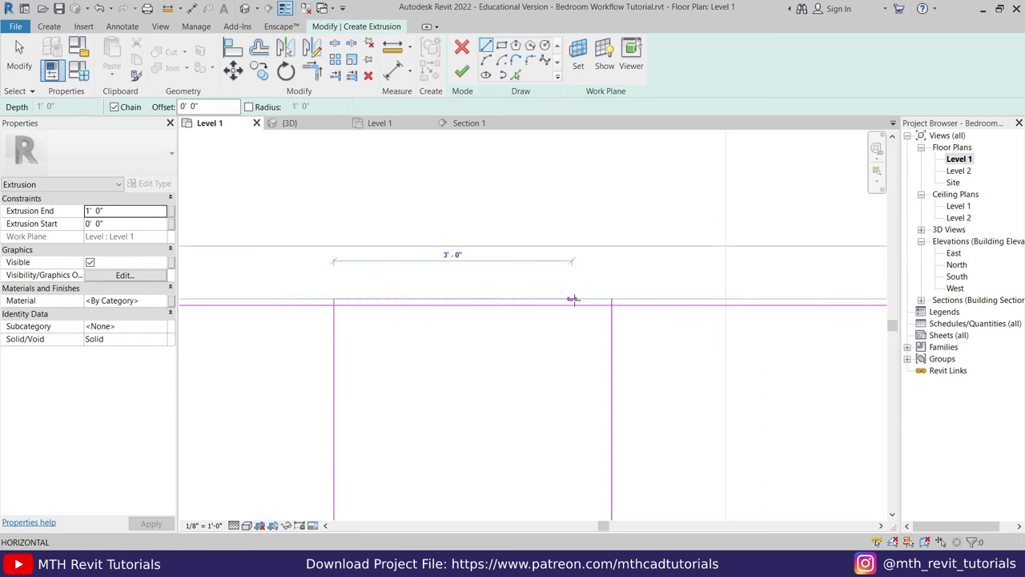
pyautogui.click(612, 302)
pyautogui.click(616, 305)
pyautogui.press('Escape')
pyautogui.press('Escape')
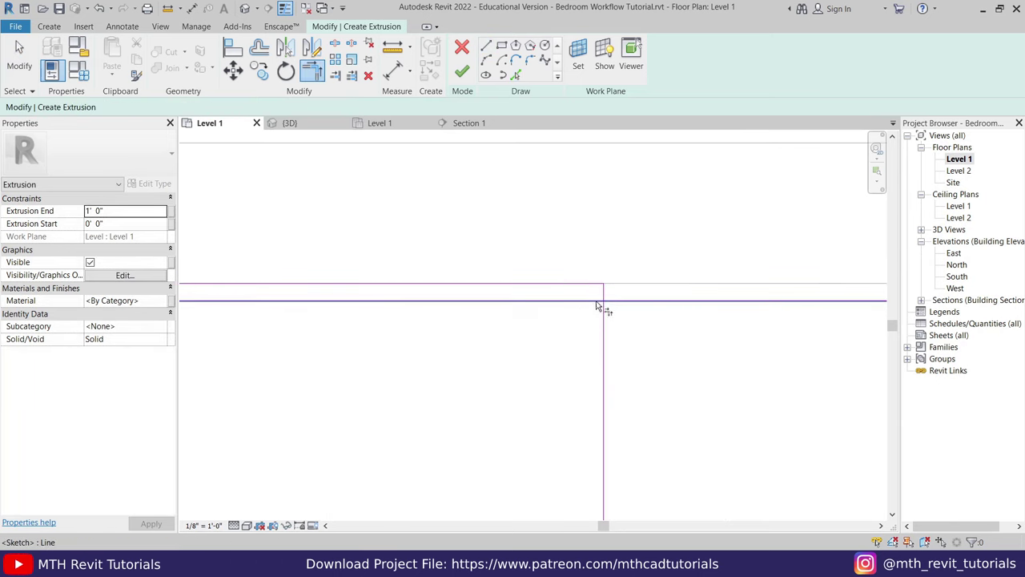
pyautogui.moveTo(592, 305); pyautogui.dragTo(405, 299, button='middle')
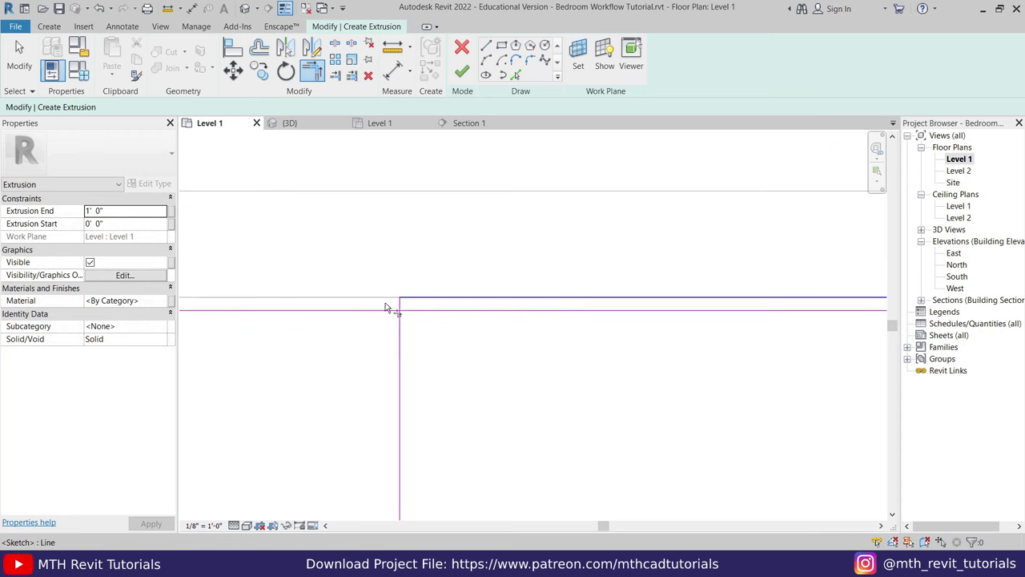
pyautogui.scroll(-2, 404, 299)
pyautogui.rightClick(428, 260)
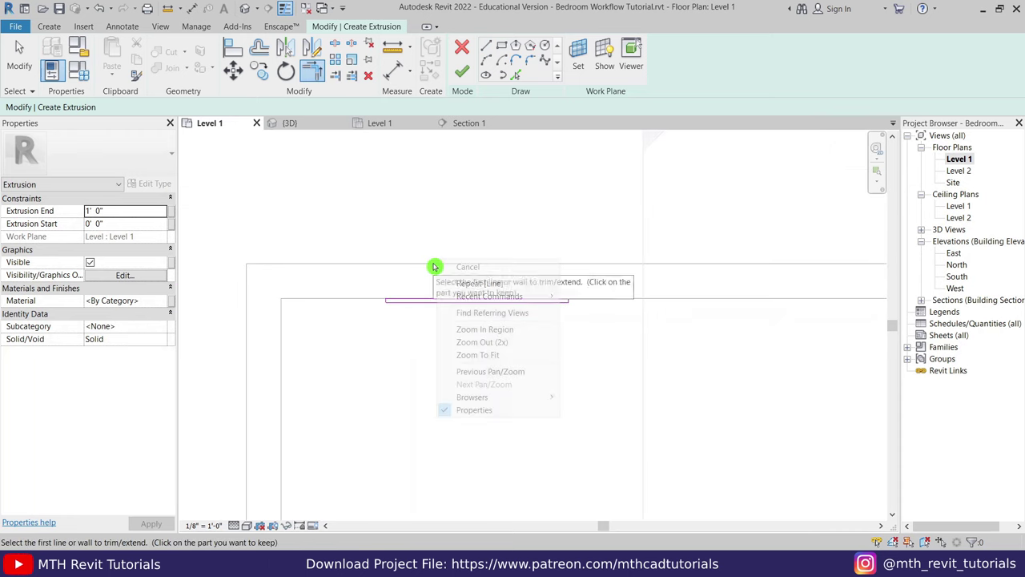
pyautogui.click(437, 265)
pyautogui.rightClick(450, 270)
pyautogui.click(474, 274)
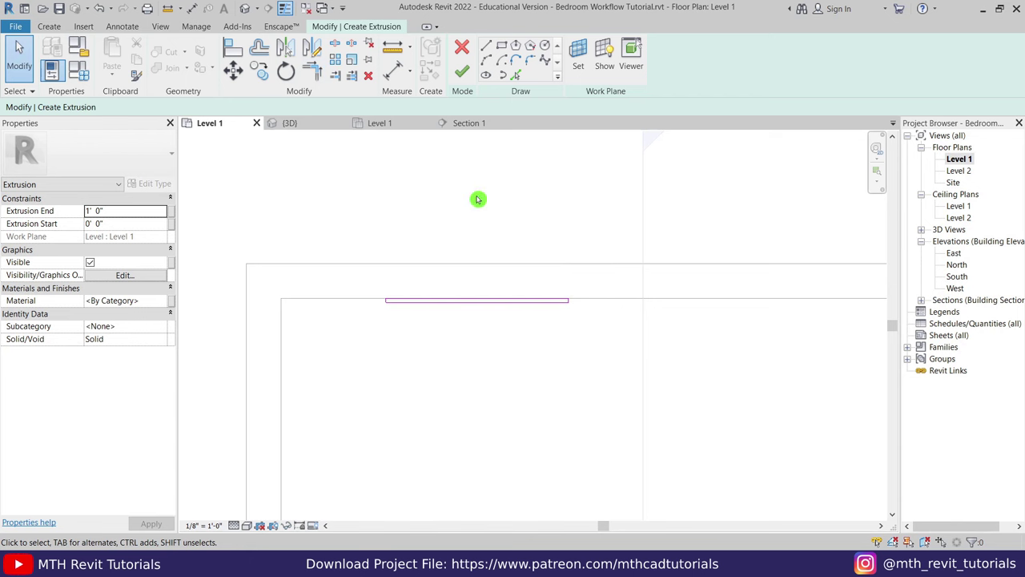
pyautogui.click(464, 75)
# Step: Stretch the first panel up to 8' 6" tall in Section 1, then return to Level 1
pyautogui.click(470, 123)
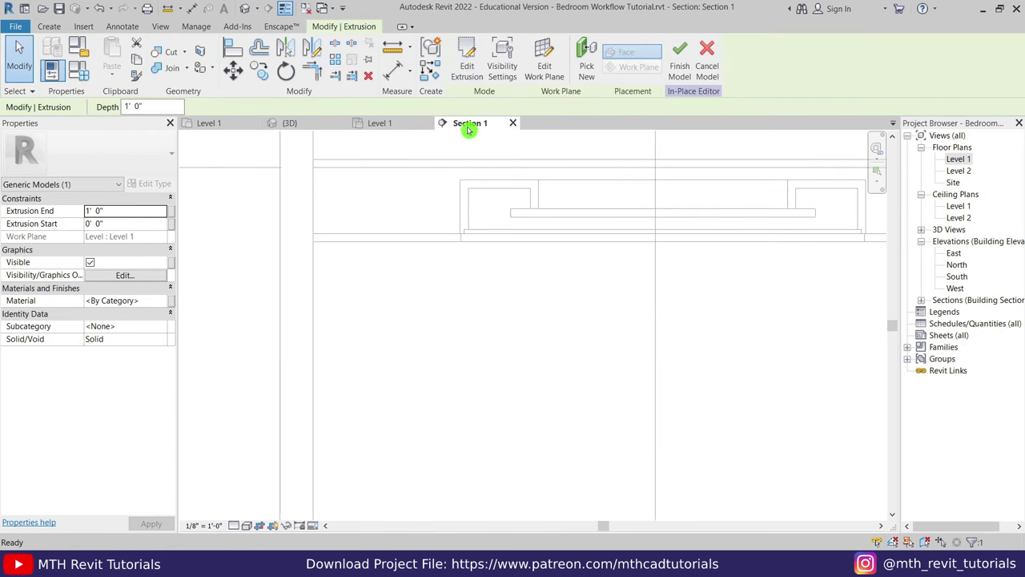
pyautogui.scroll(2, 469, 327)
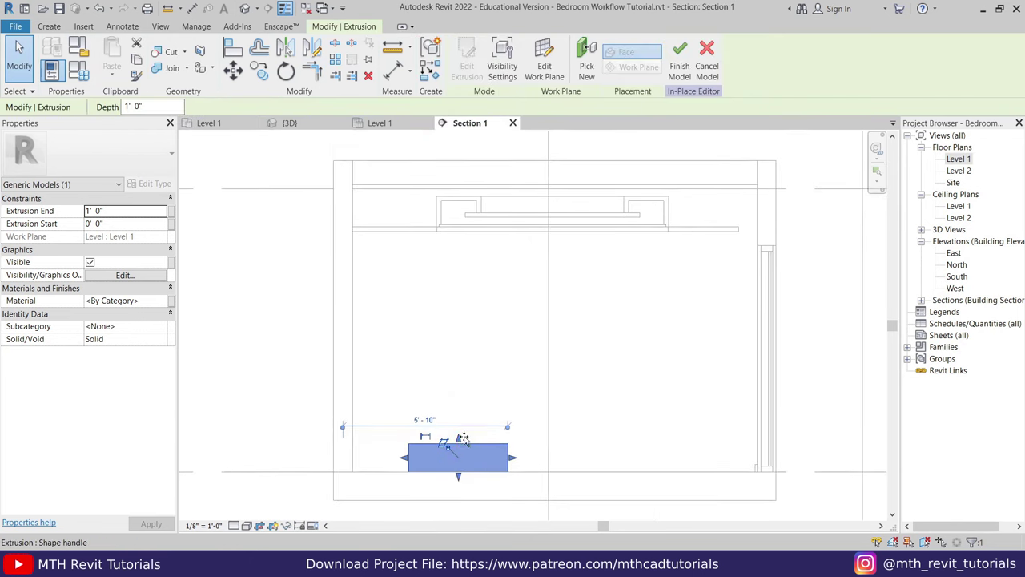
pyautogui.moveTo(458, 437); pyautogui.dragTo(458, 230)
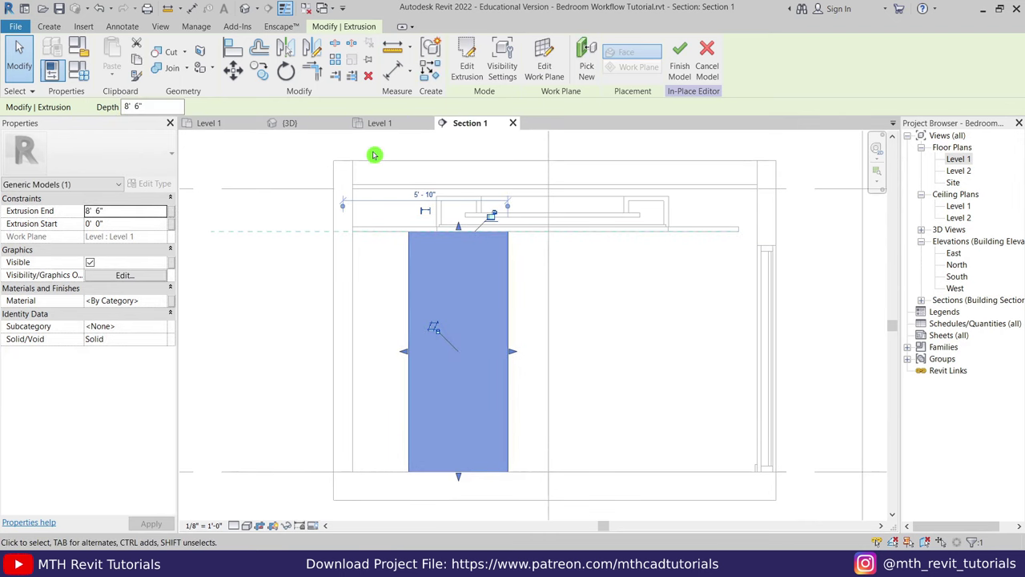
pyautogui.click(214, 126)
pyautogui.scroll(2, 469, 327)
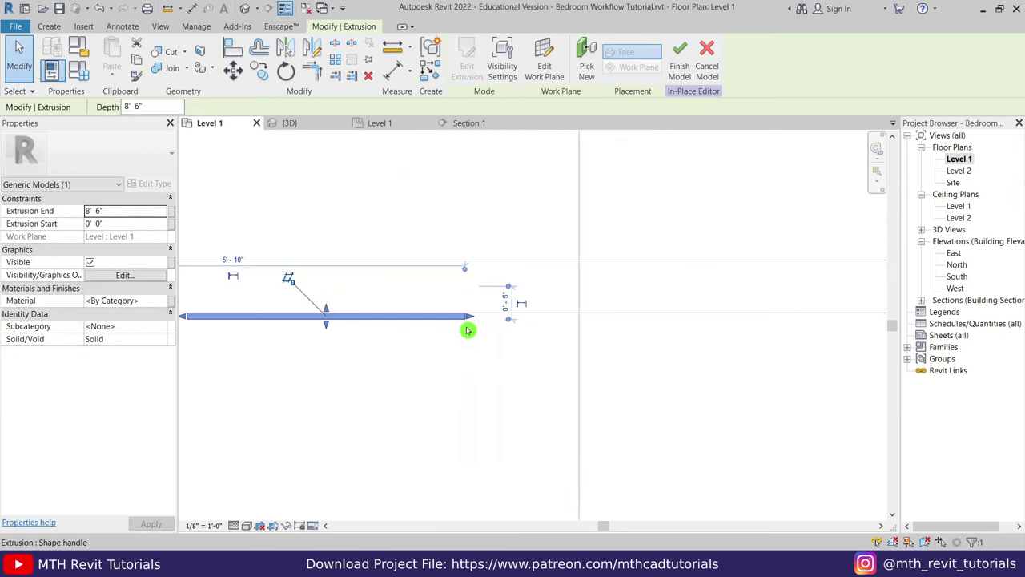
pyautogui.click(486, 367)
# Step: Start a new extrusion and pick a vertical edge as an offset sketch line
pyautogui.click(49, 27)
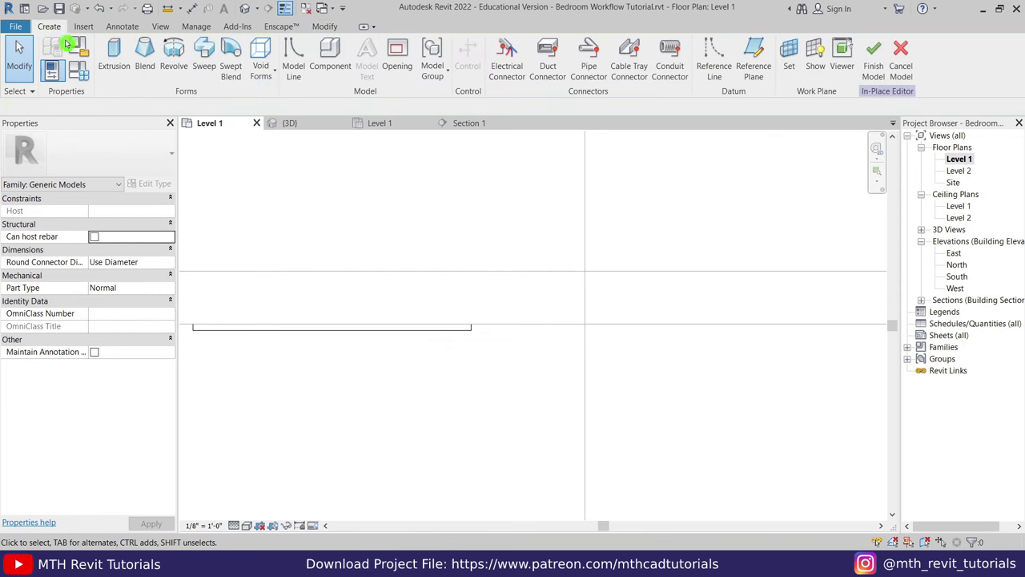
pyautogui.click(112, 52)
pyautogui.click(515, 75)
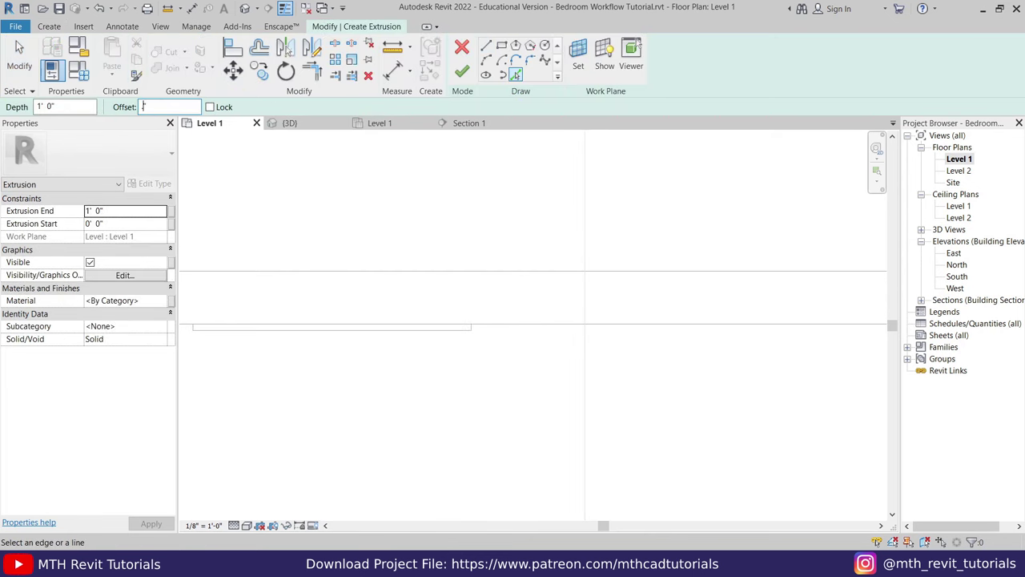
pyautogui.scroll(5, 473, 353)
pyautogui.write("1'6")
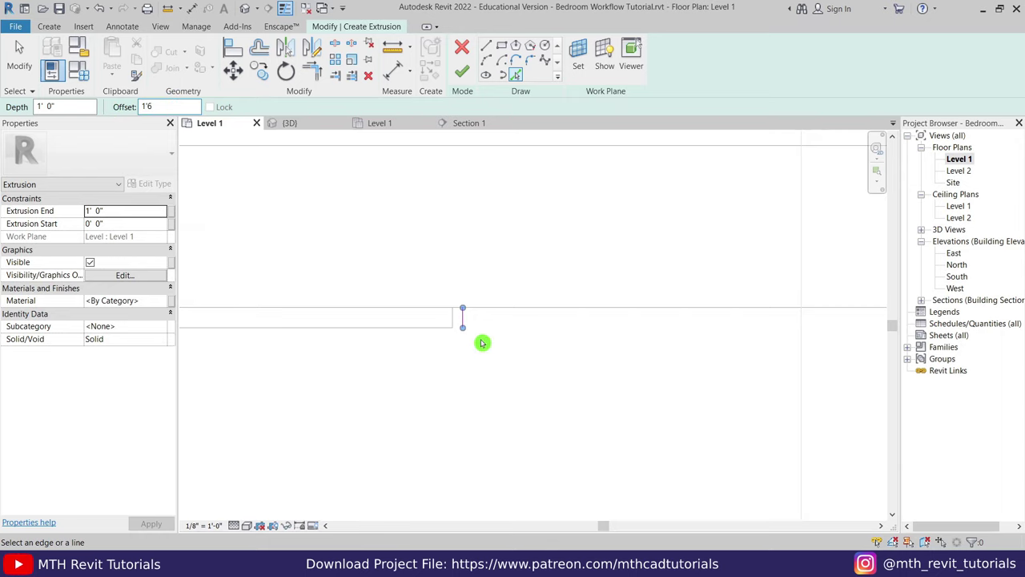
pyautogui.click(468, 320)
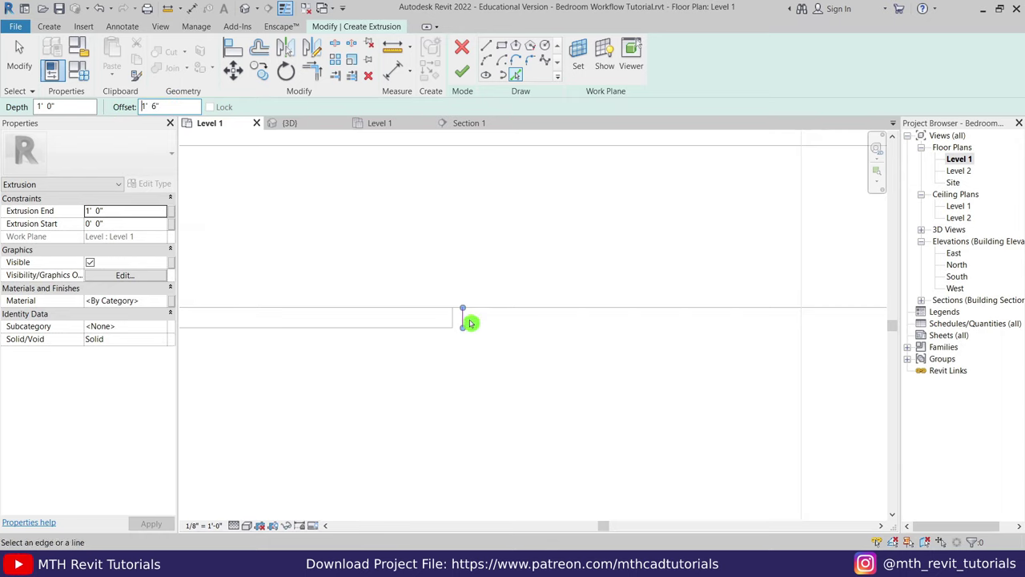
pyautogui.scroll(-3, 425, 315)
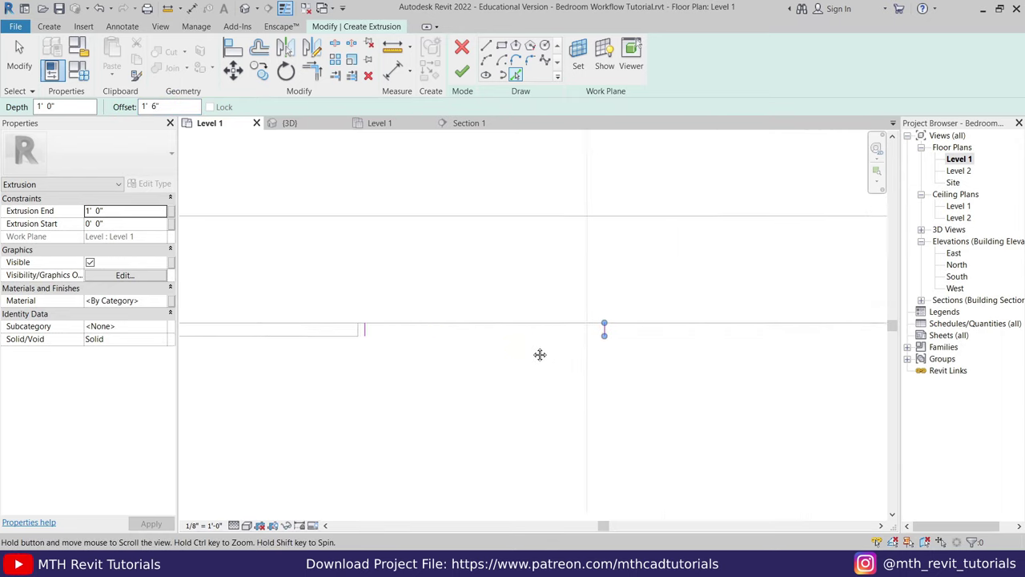
pyautogui.rightClick(563, 272)
pyautogui.click(583, 280)
# Step: Sketch a thin rectangular panel profile along the wall, finish it, and view Section 1
pyautogui.click(485, 45)
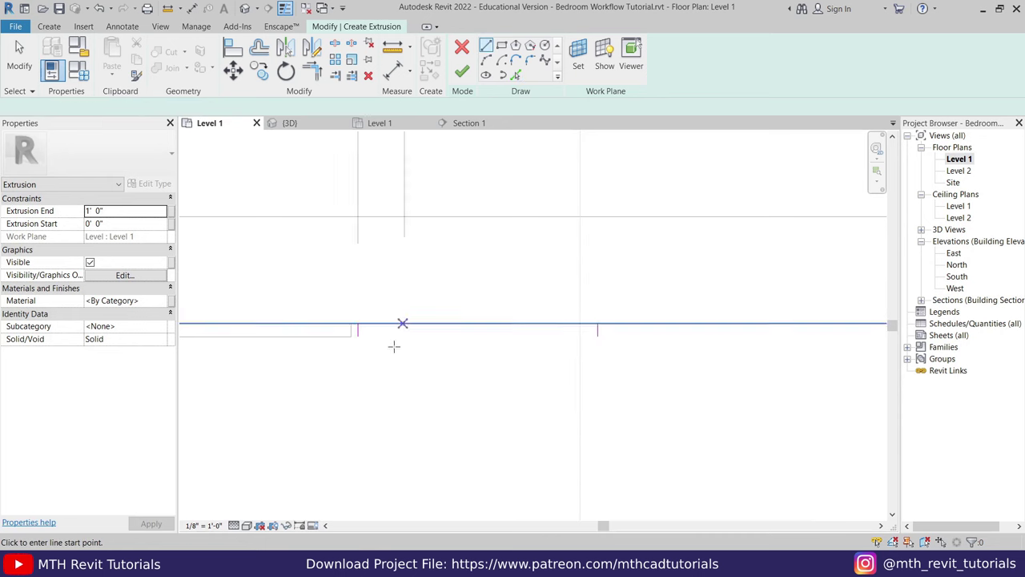
pyautogui.click(357, 329)
pyautogui.click(598, 335)
pyautogui.click(598, 324)
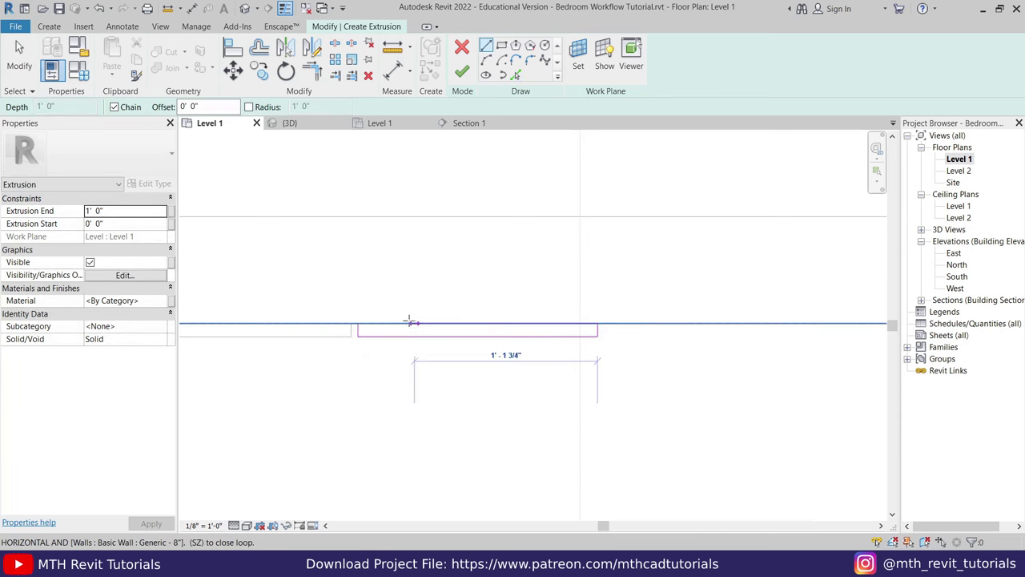
pyautogui.click(357, 323)
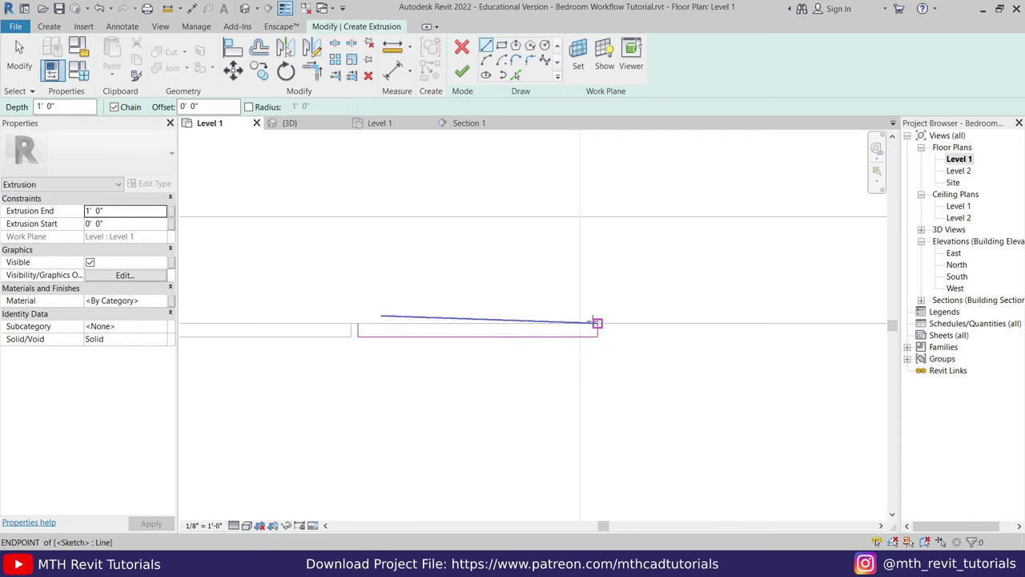
pyautogui.click(599, 323)
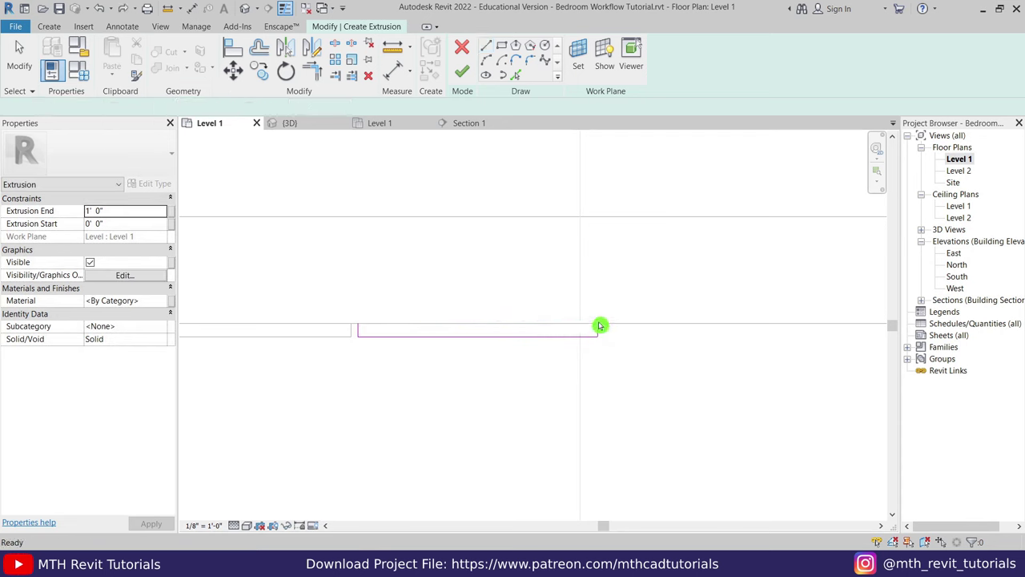
pyautogui.rightClick(412, 292)
pyautogui.click(437, 300)
pyautogui.click(461, 71)
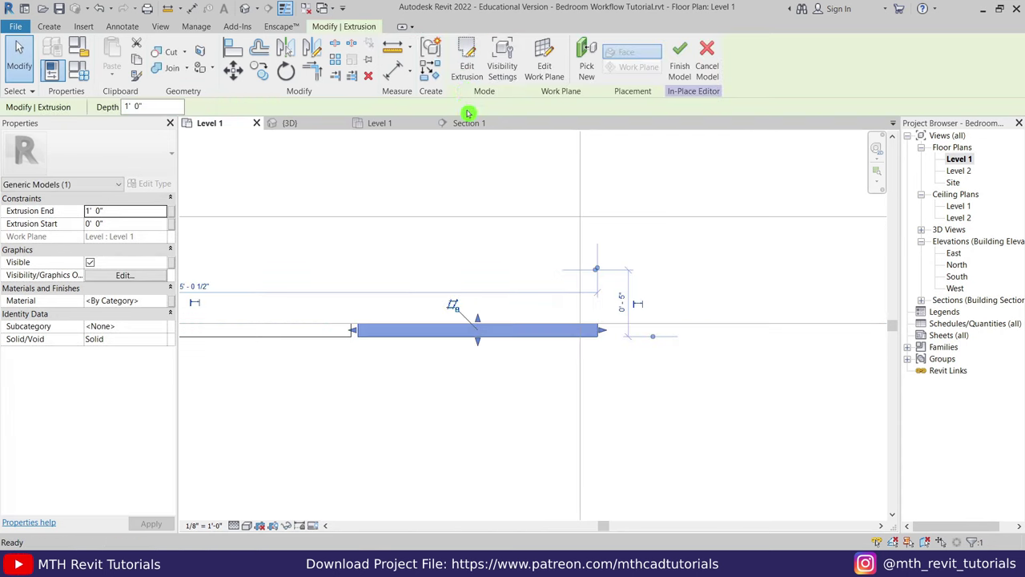
pyautogui.click(470, 124)
# Step: Stretch the first wall panel's top up to ceiling height in Section 1
pyautogui.moveTo(530, 438); pyautogui.dragTo(534, 255)
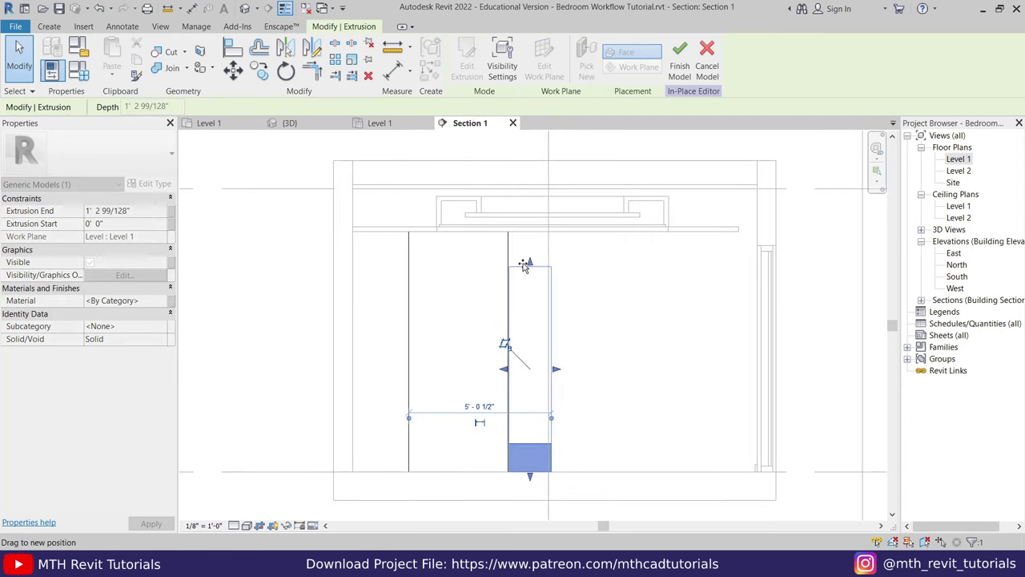
pyautogui.press('Escape')
pyautogui.scroll(3, 628, 246)
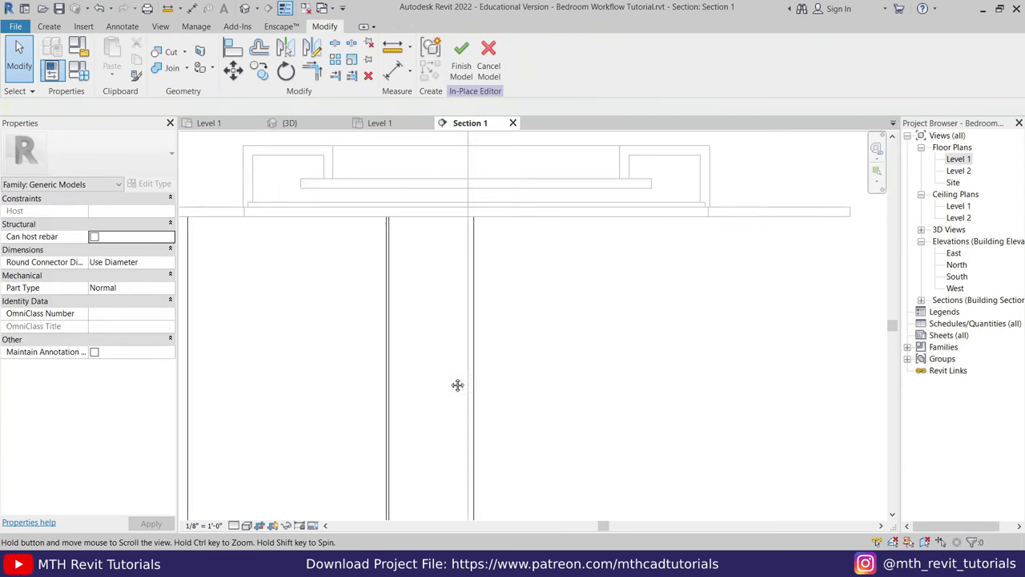
# Step: In Level 1, start a second extrusion and pick an existing wall line for its sketch
pyautogui.click(218, 125)
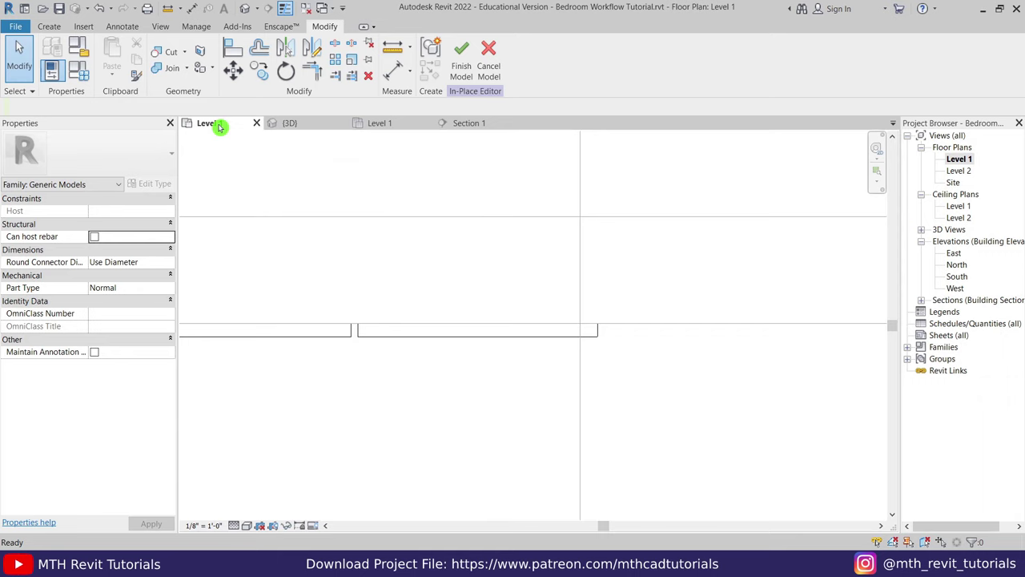
pyautogui.scroll(-2, 537, 375)
pyautogui.moveTo(500, 348); pyautogui.dragTo(366, 368, button='middle')
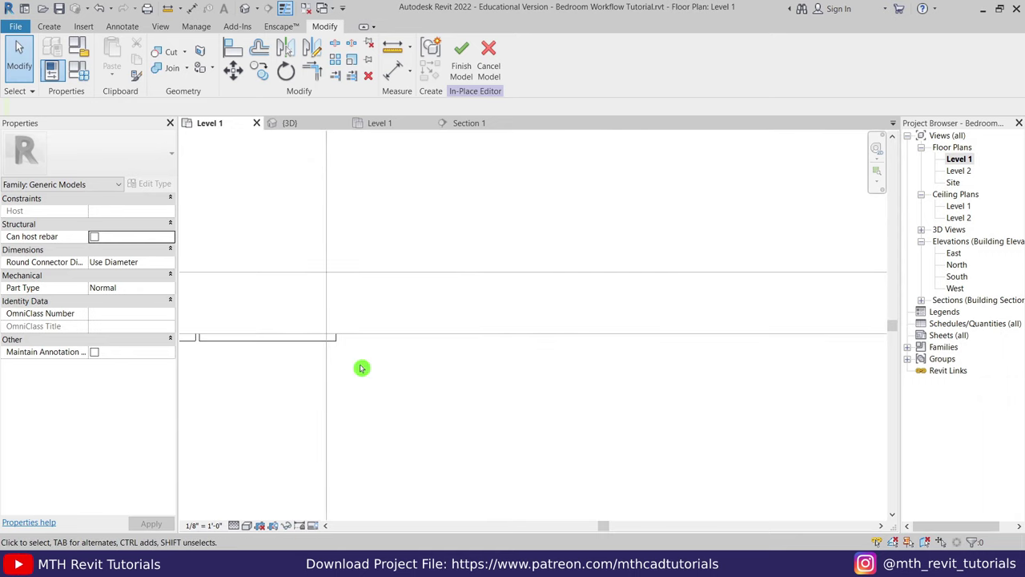
pyautogui.click(52, 29)
pyautogui.click(108, 52)
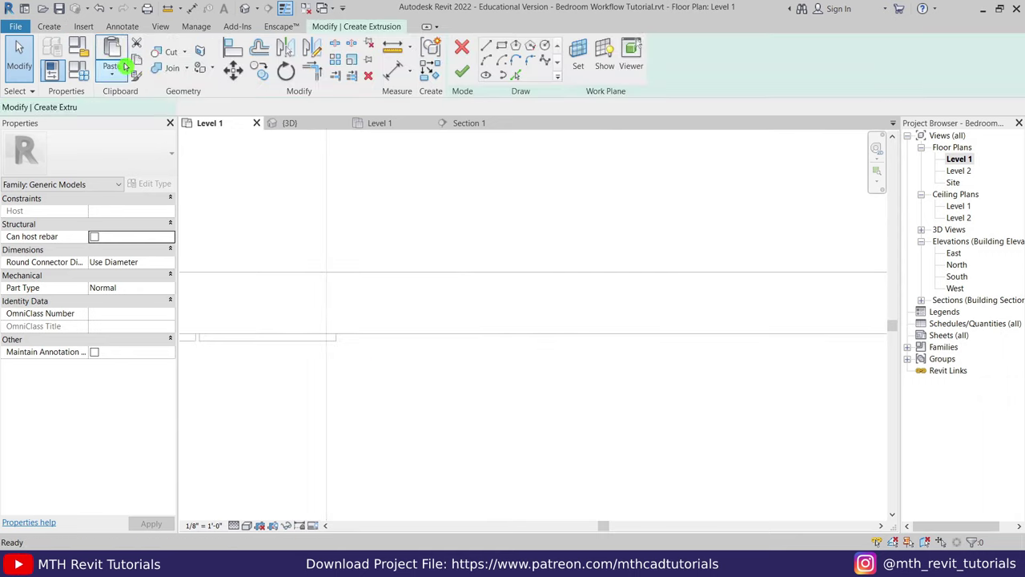
pyautogui.click(517, 77)
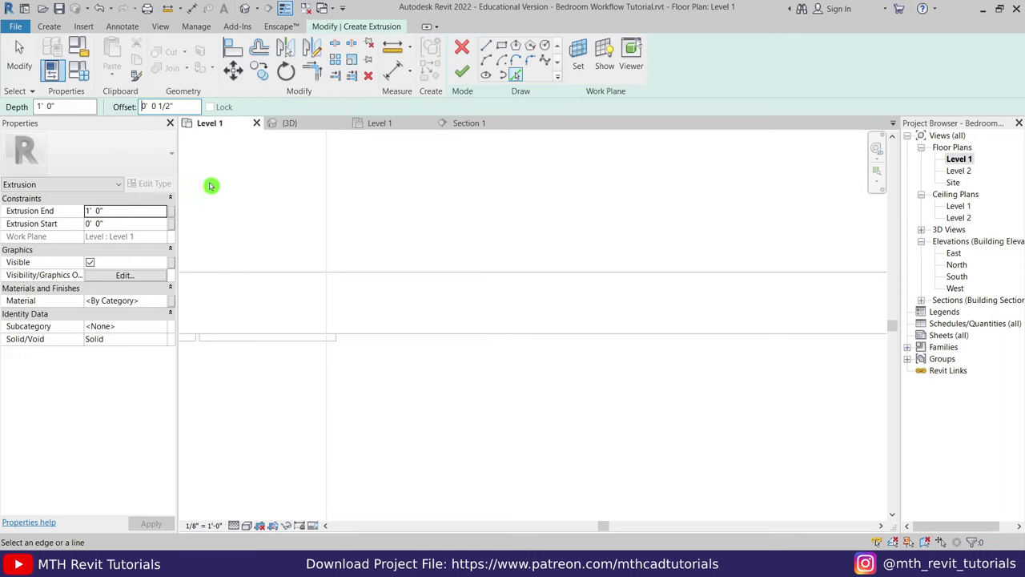
pyautogui.scroll(3, 345, 348)
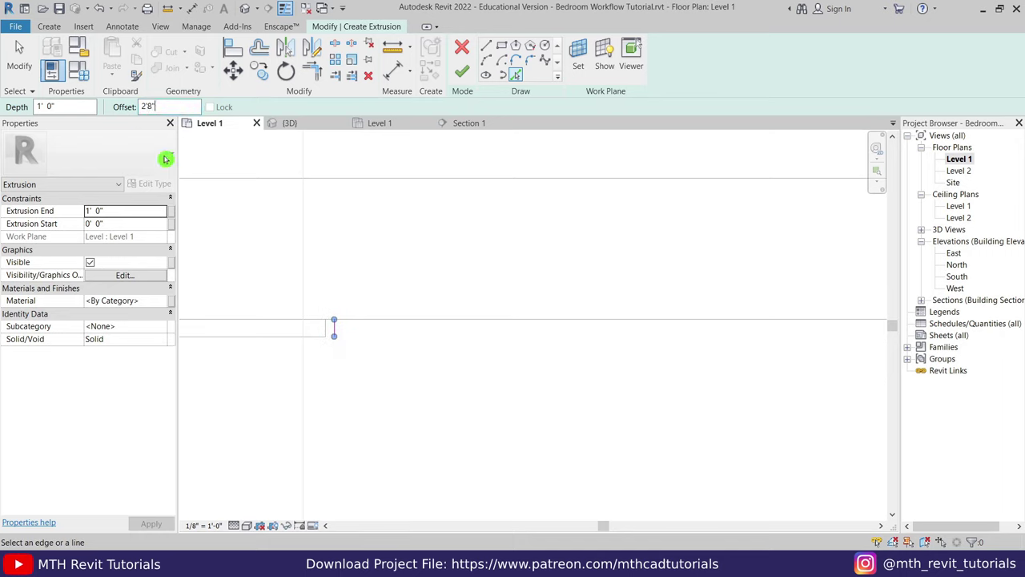
pyautogui.moveTo(359, 336); pyautogui.dragTo(254, 343, button='middle')
pyautogui.scroll(-1, 254, 342)
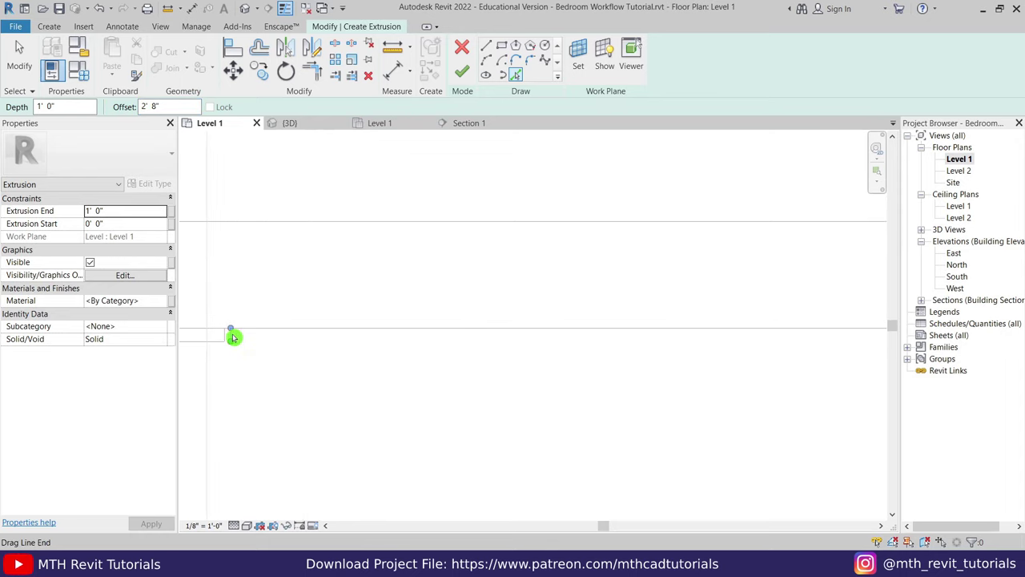
pyautogui.moveTo(238, 337); pyautogui.dragTo(234, 340)
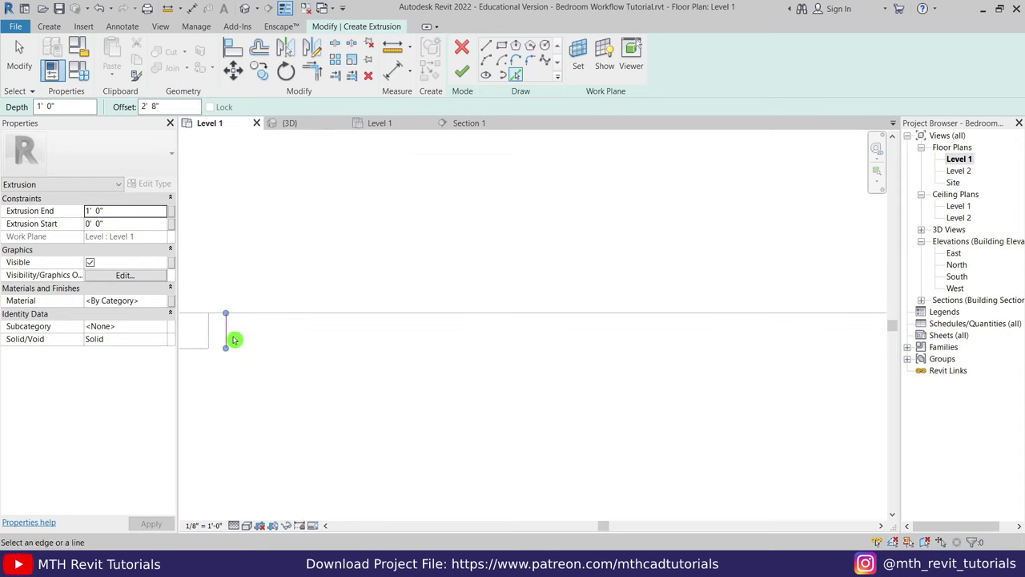
pyautogui.scroll(-3, 230, 338)
pyautogui.scroll(-2, 306, 355)
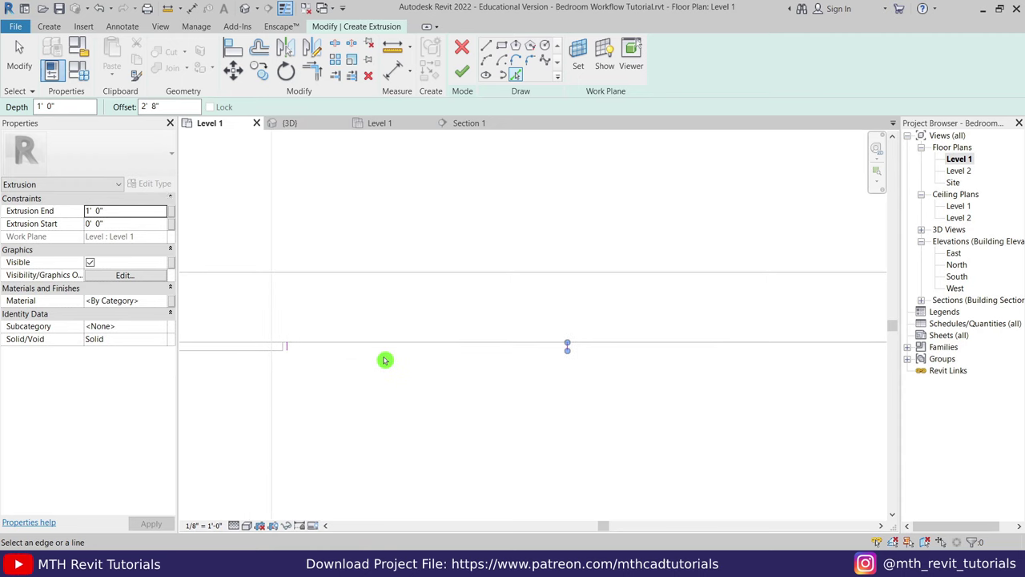
# Step: Sketch a thin rectangular profile along the wall and finish the second panel
pyautogui.click(487, 47)
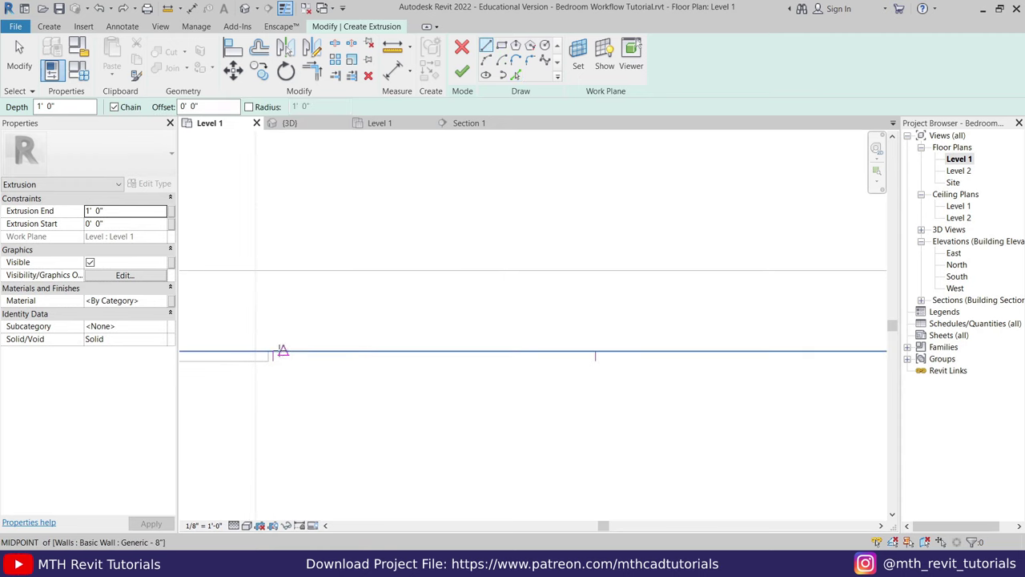
pyautogui.click(273, 351)
pyautogui.click(595, 351)
pyautogui.click(595, 361)
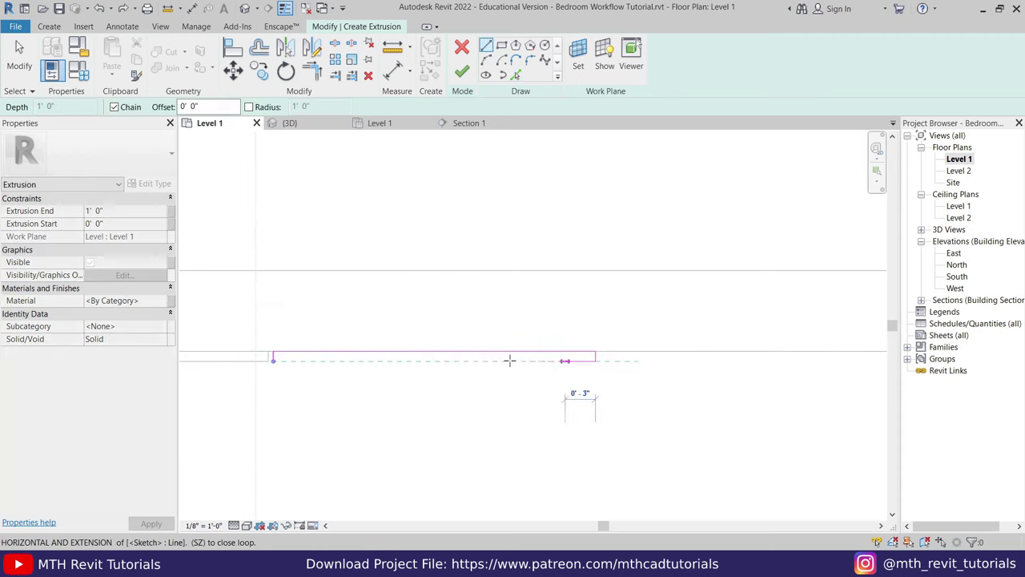
pyautogui.click(273, 360)
pyautogui.rightClick(365, 295)
pyautogui.click(388, 300)
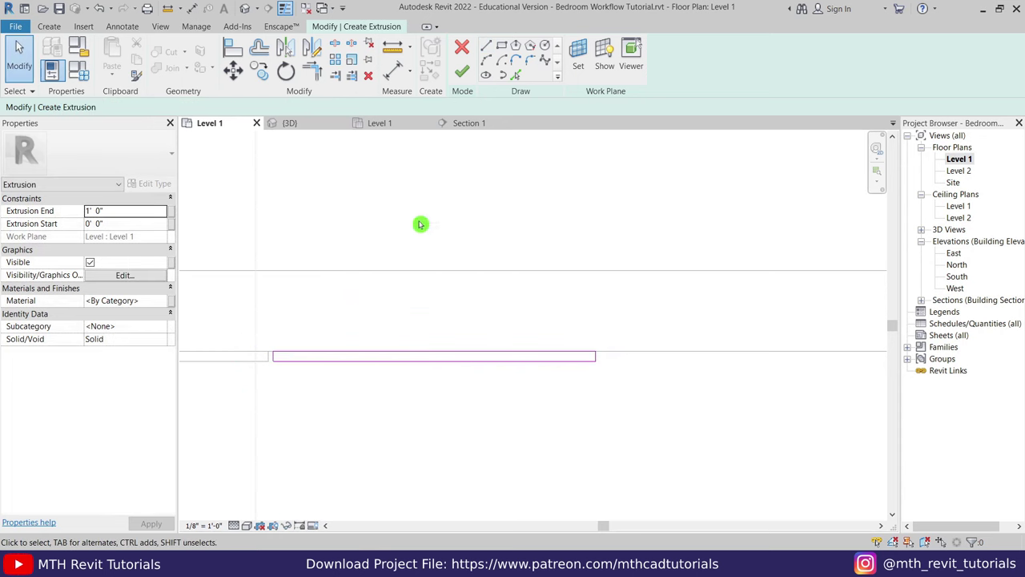
pyautogui.click(465, 71)
# Step: Stretch the second panel's top upward in Section 1, then return to Level 1
pyautogui.click(458, 123)
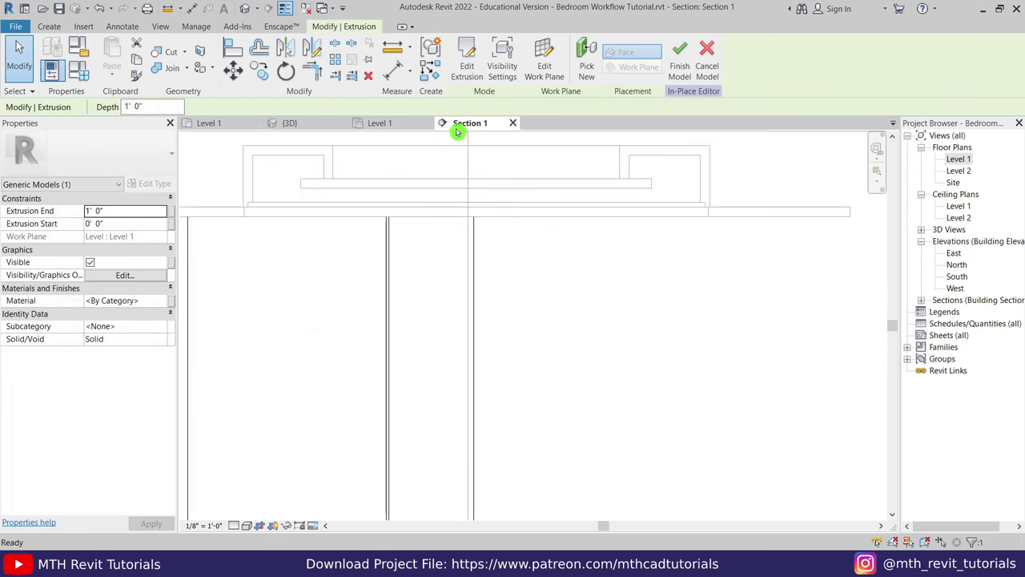
pyautogui.moveTo(495, 458); pyautogui.dragTo(474, 254)
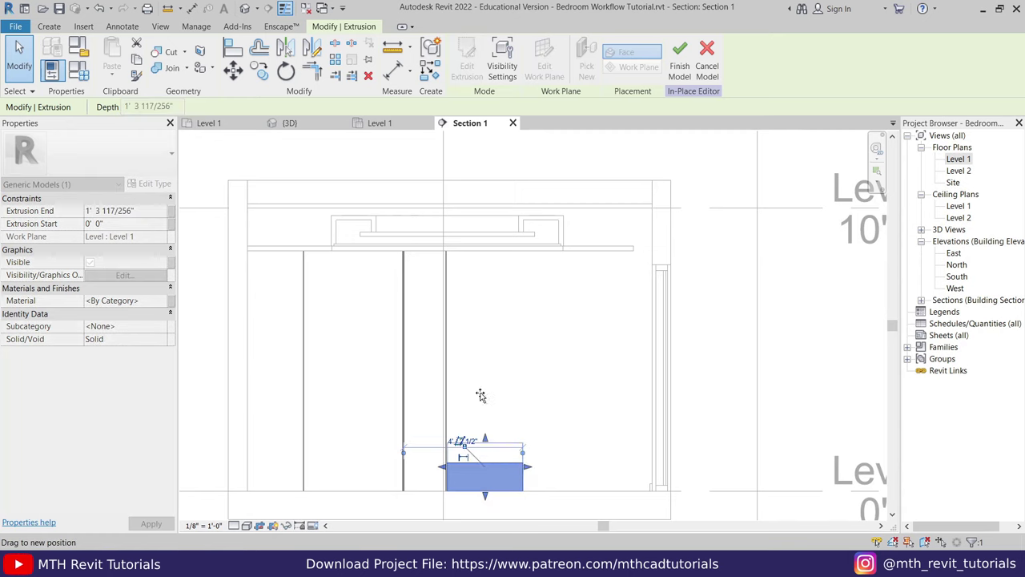
pyautogui.click(497, 290)
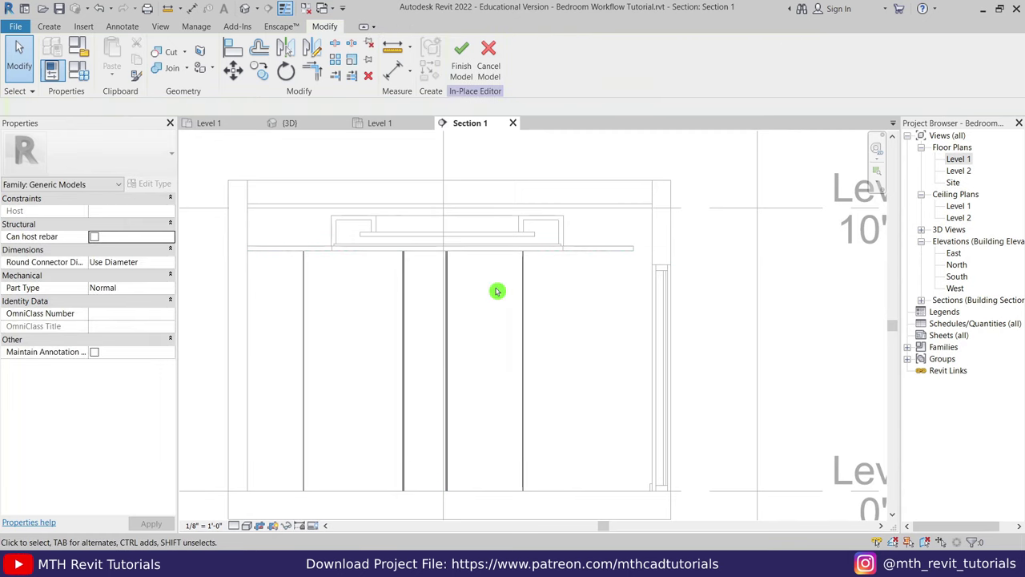
pyautogui.click(229, 125)
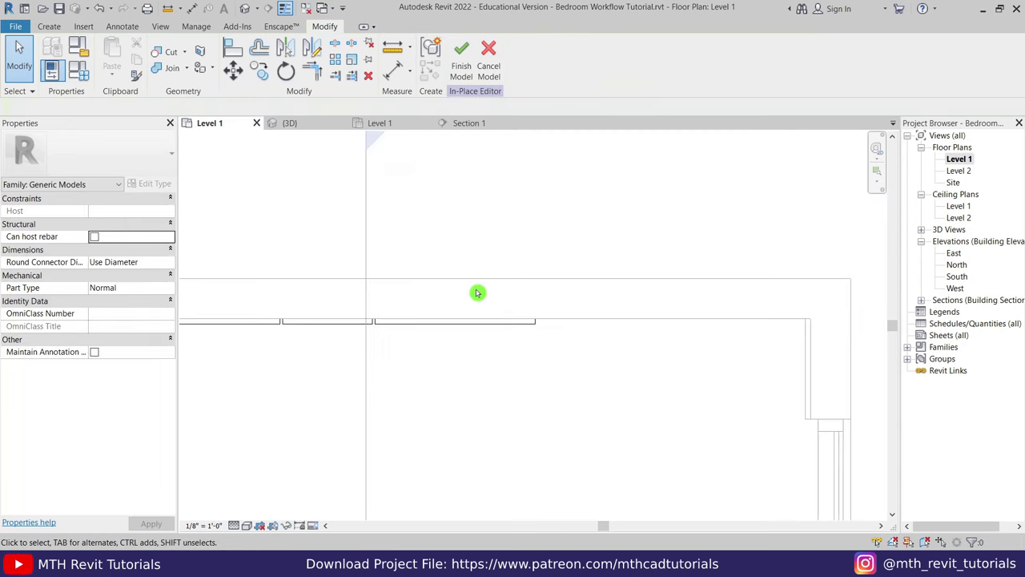
# Step: Start a slat extrusion and sketch a 2-inch by 1-inch rectangle
pyautogui.scroll(-3, 488, 323)
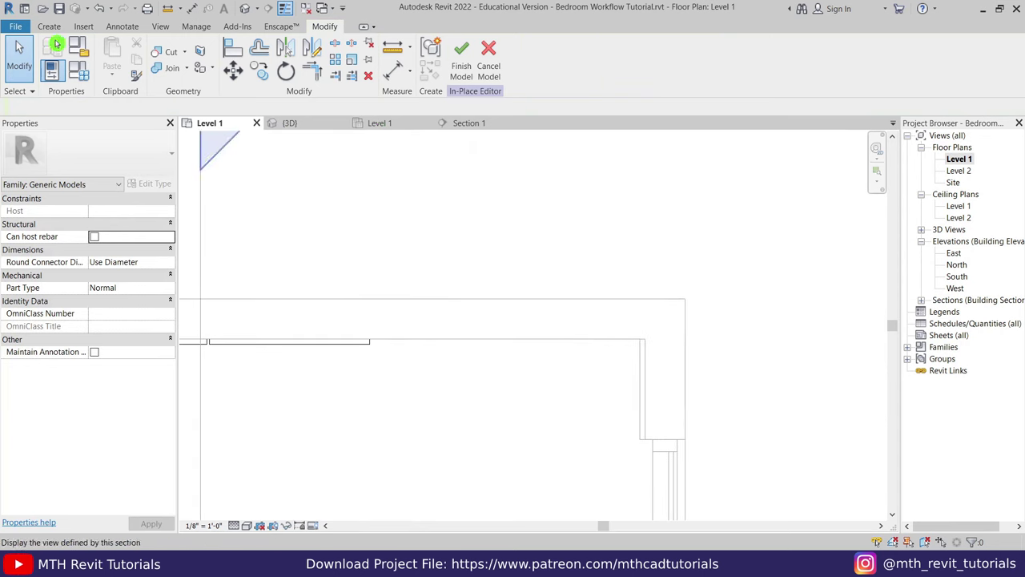
pyautogui.click(49, 26)
pyautogui.click(112, 60)
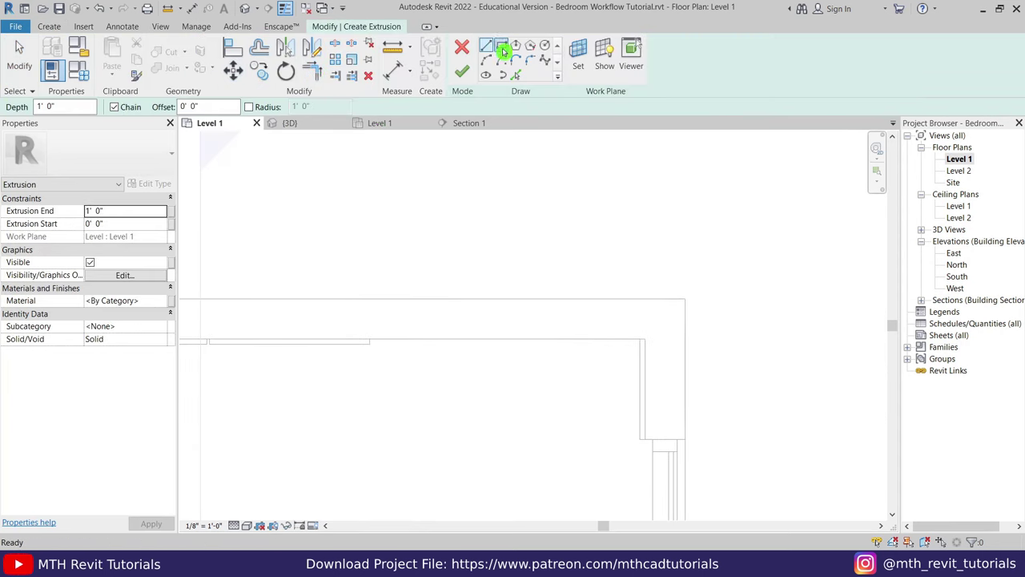
pyautogui.click(503, 52)
pyautogui.click(488, 359)
pyautogui.scroll(3, 503, 369)
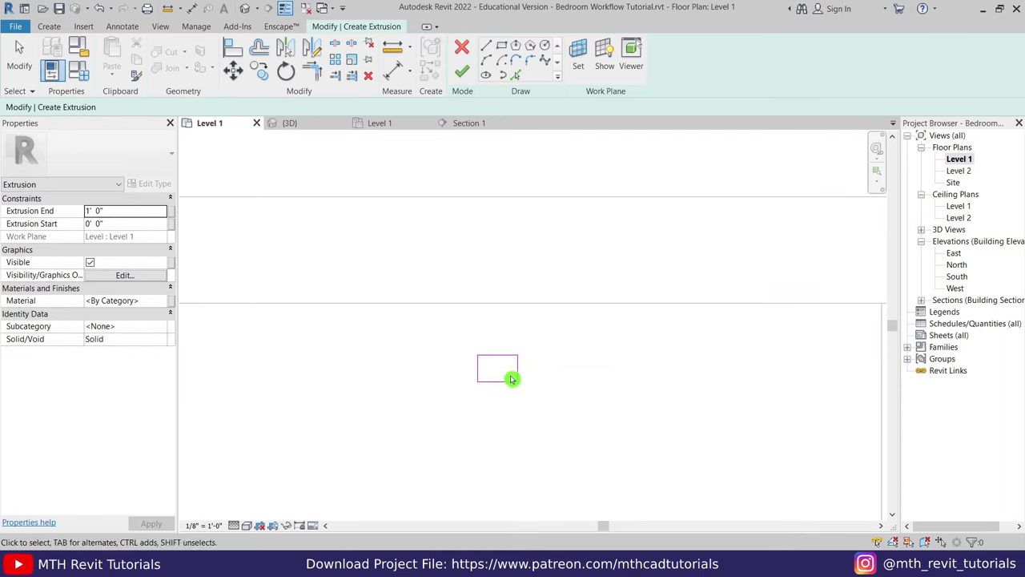
pyautogui.press('Escape')
pyautogui.press('Escape')
pyautogui.click(517, 369)
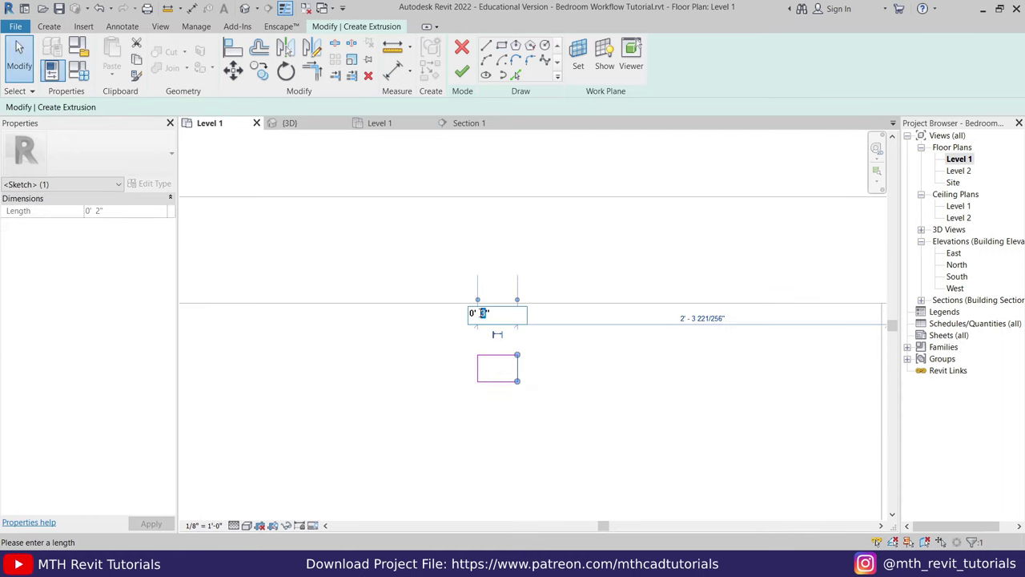
pyautogui.press('Return')
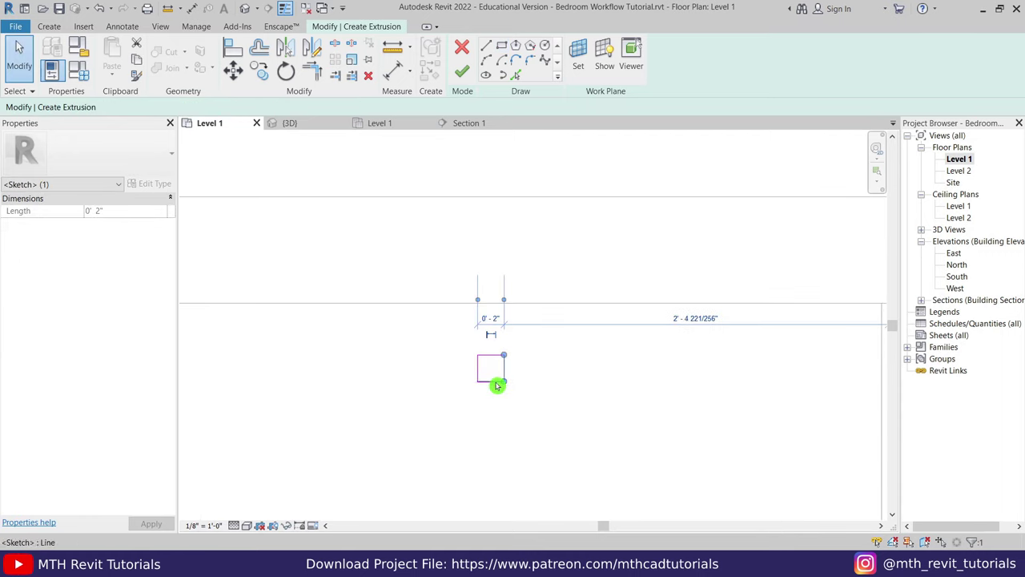
pyautogui.scroll(2, 485, 377)
pyautogui.click(488, 346)
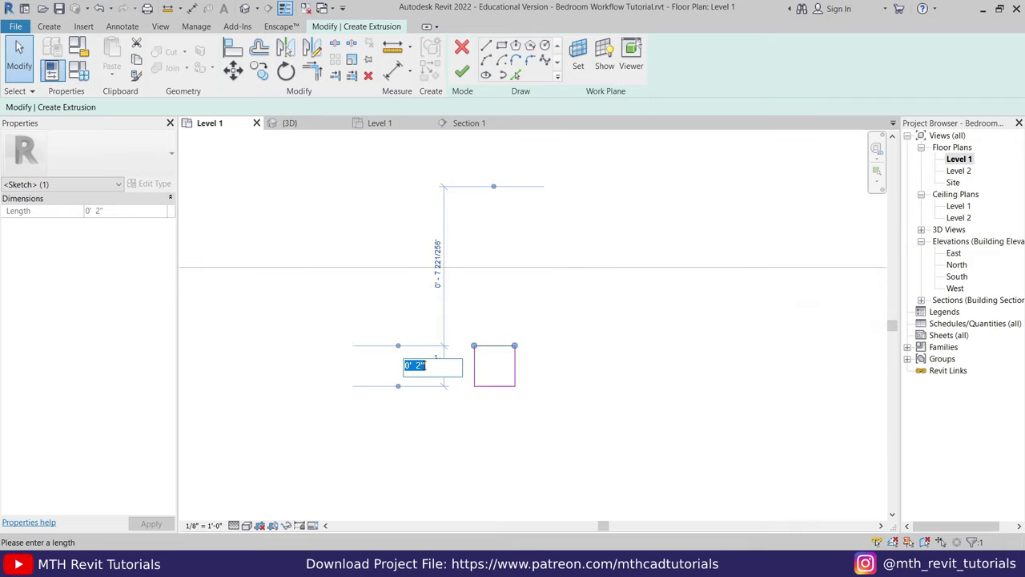
pyautogui.press('Return')
# Step: Move the slat rectangle into the wall corner and finish the extrusion sketch
pyautogui.moveTo(397, 298); pyautogui.dragTo(545, 392)
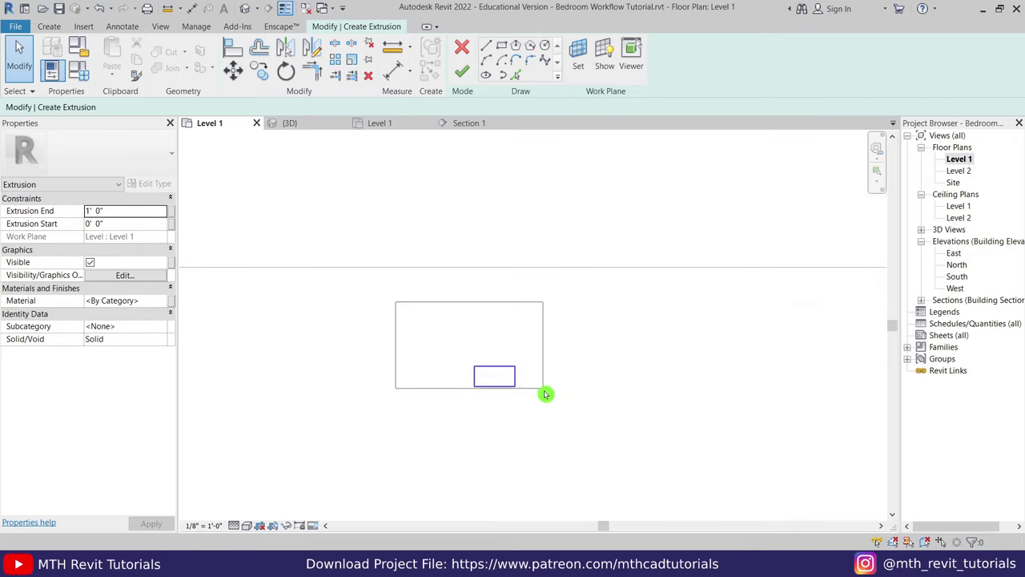
pyautogui.click(238, 74)
pyautogui.click(519, 376)
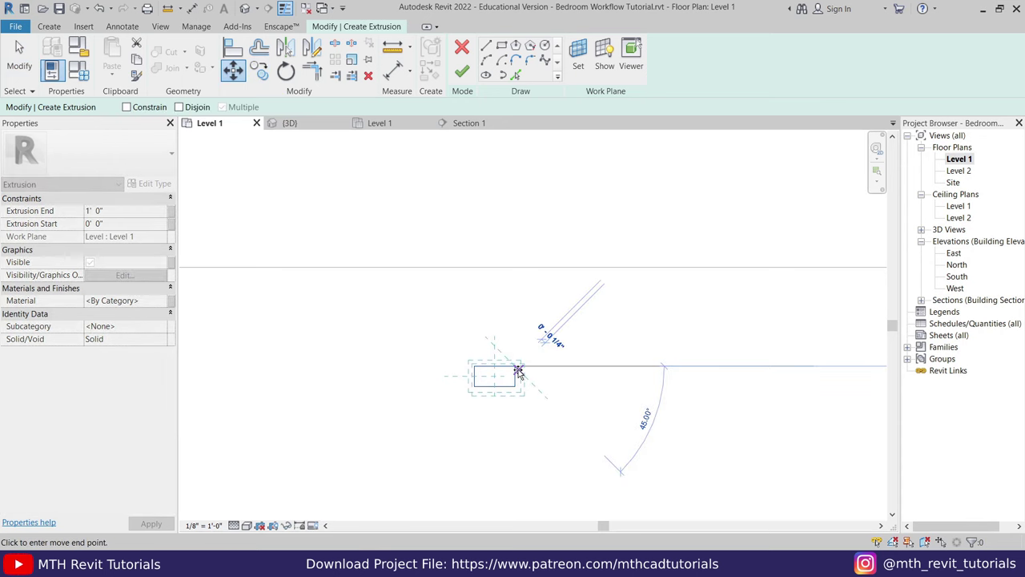
pyautogui.scroll(3, 513, 371)
pyautogui.click(589, 312)
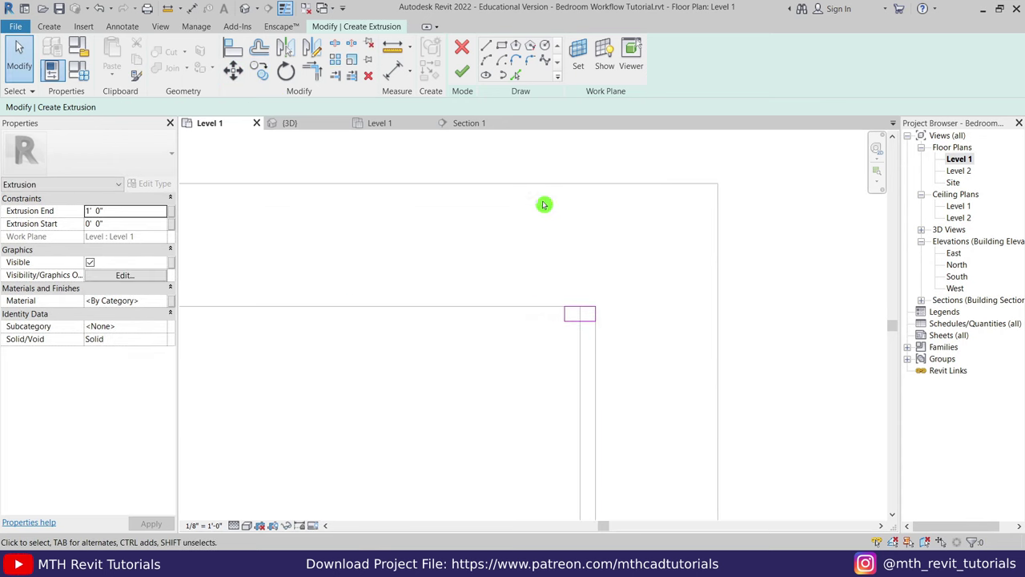
pyautogui.click(463, 74)
# Step: Stretch the slat up to the ceiling, 8' 6" tall, and select it in Level 1
pyautogui.click(468, 123)
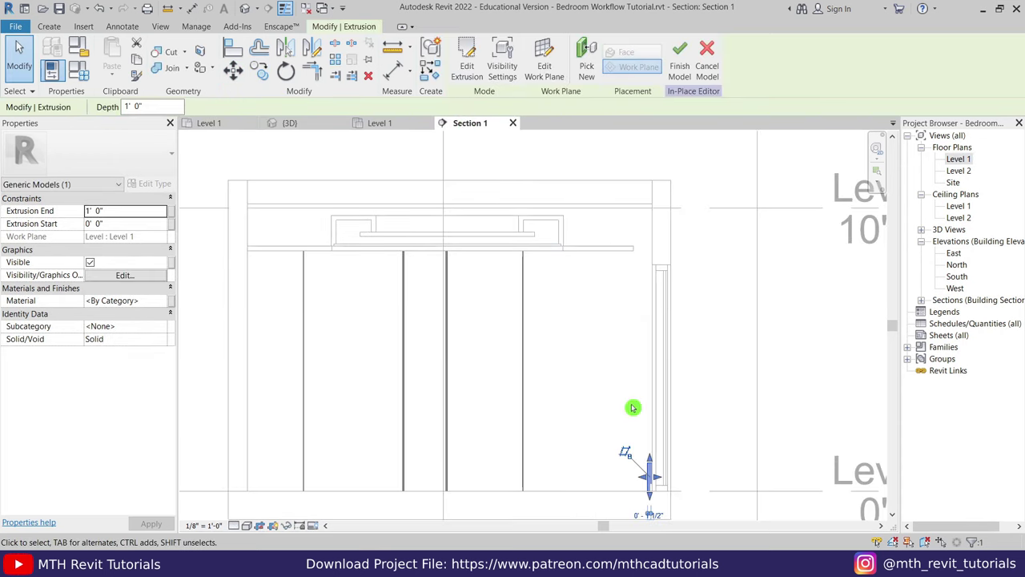
pyautogui.moveTo(656, 456); pyautogui.dragTo(657, 265)
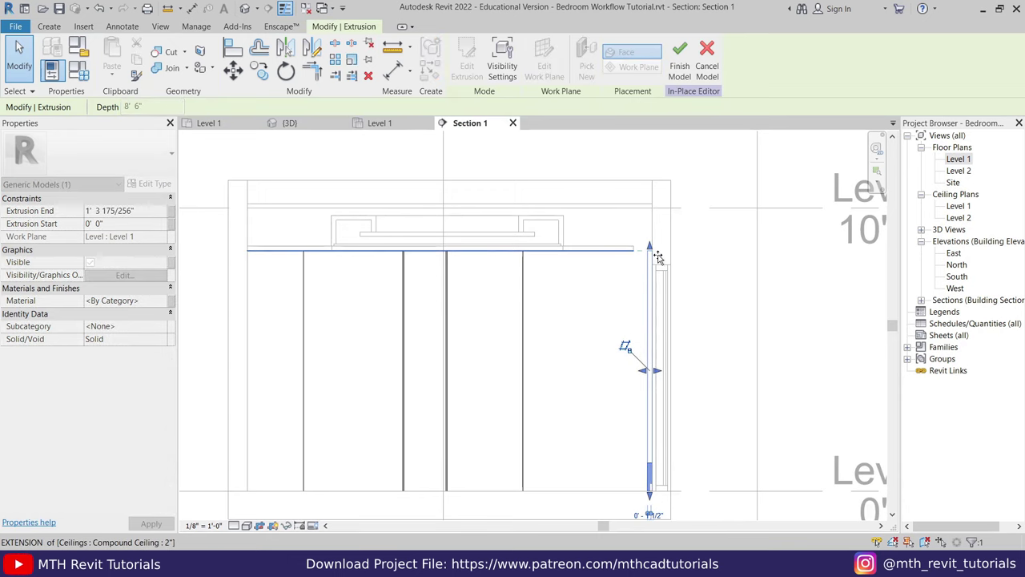
pyautogui.click(613, 267)
pyautogui.click(211, 122)
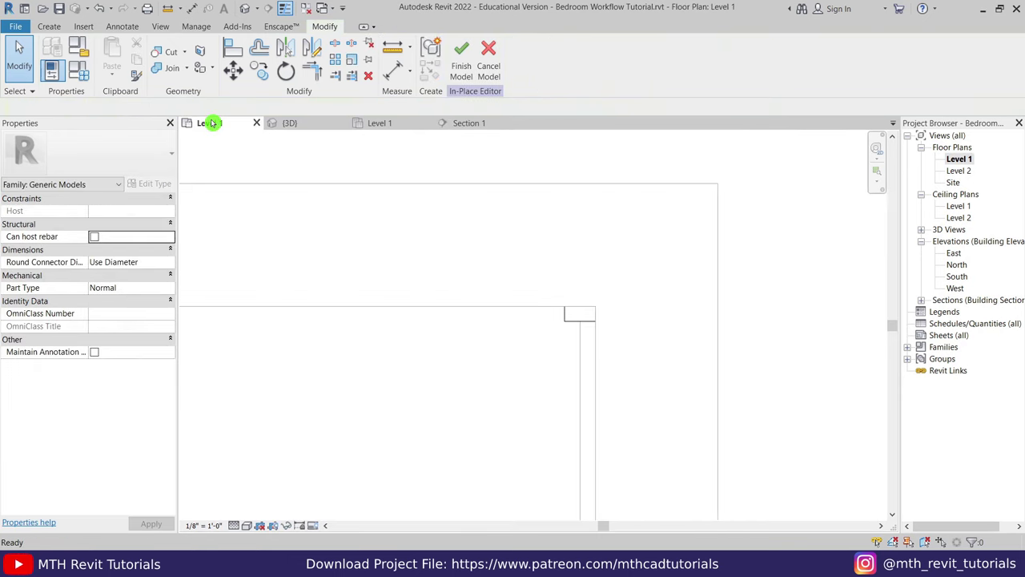
pyautogui.click(558, 314)
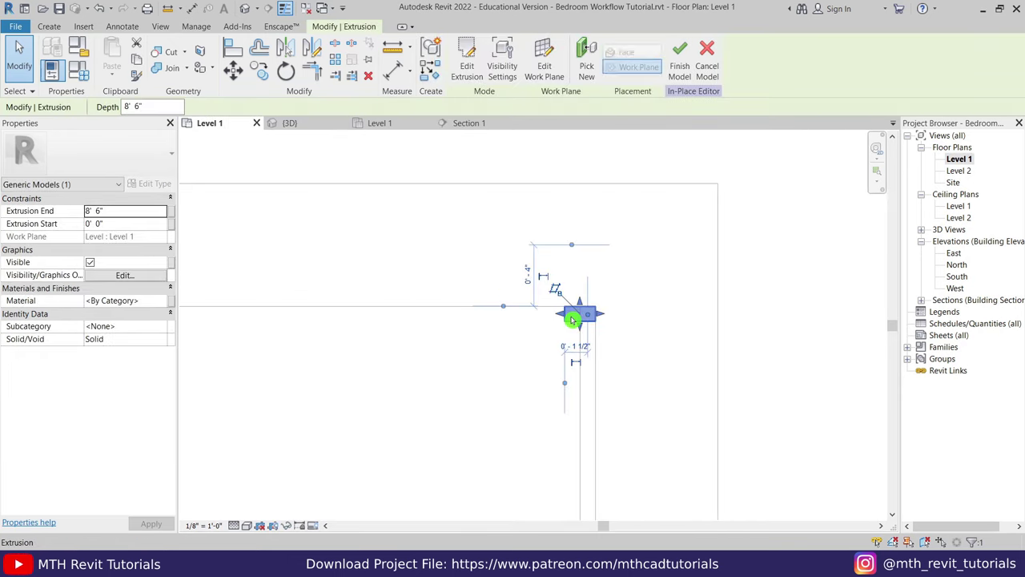
# Step: Place one copy of the slat along the wall
pyautogui.click(256, 75)
pyautogui.click(595, 309)
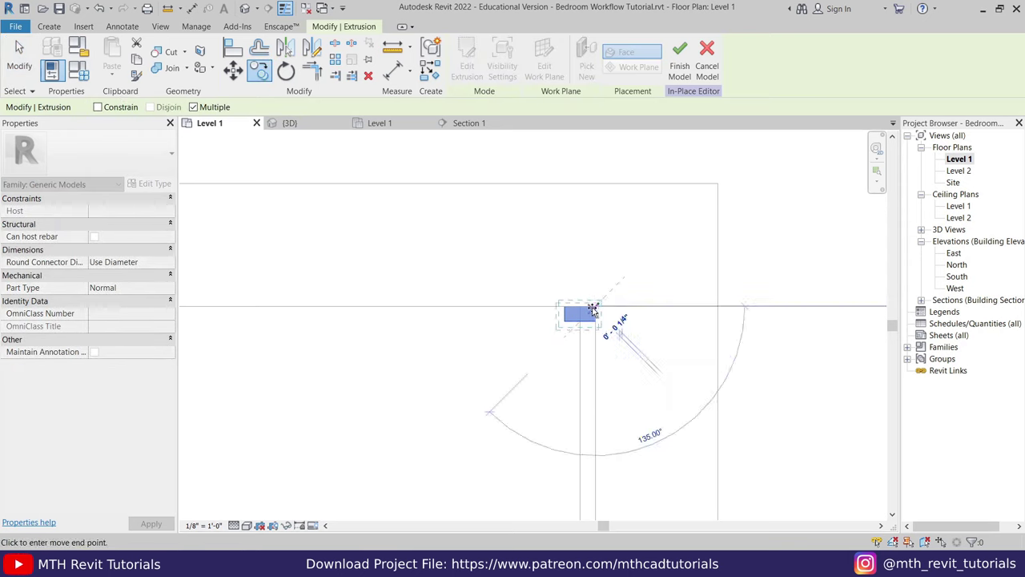
pyautogui.click(561, 336)
pyautogui.scroll(2, 560, 325)
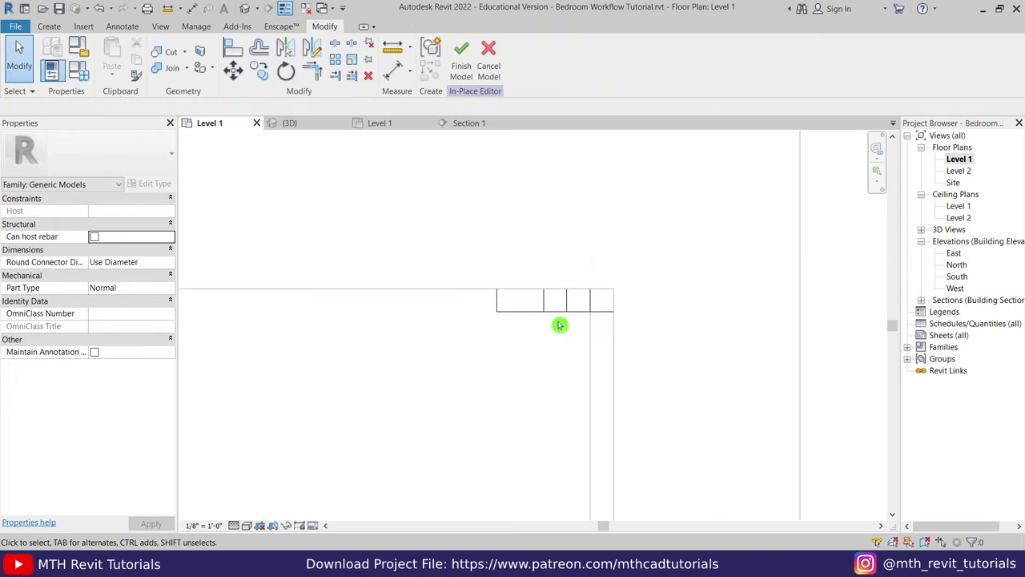
pyautogui.click(390, 142)
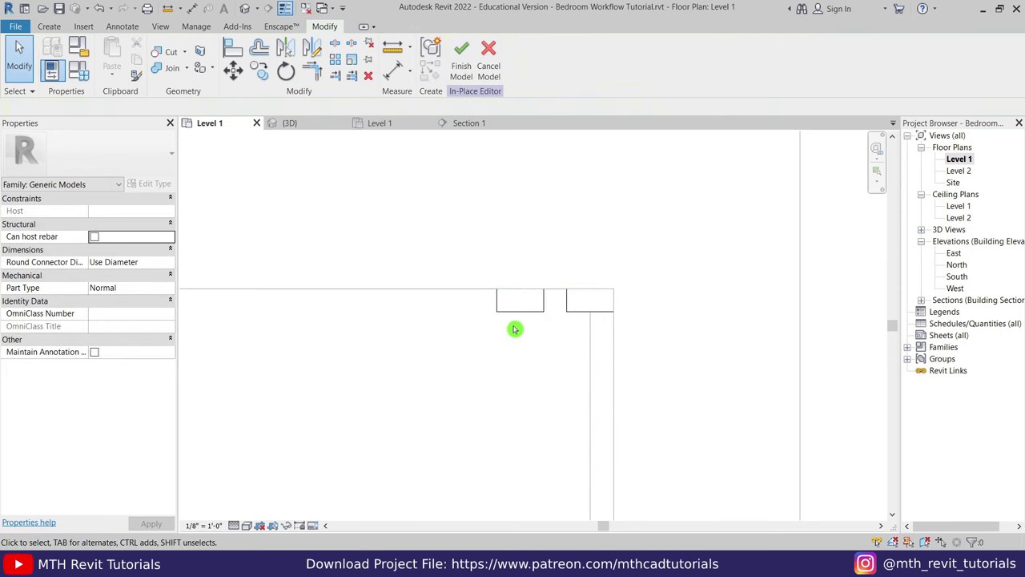
# Step: Copy the slat repeatedly along the wall with Multiple, adding three more slats
pyautogui.click(518, 313)
pyautogui.click(259, 71)
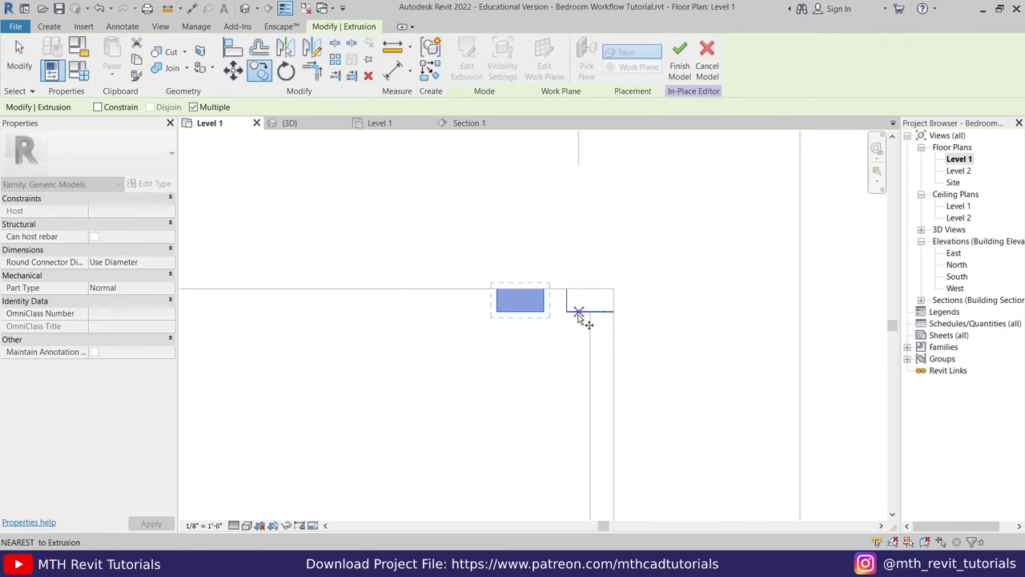
pyautogui.click(579, 313)
pyautogui.click(509, 313)
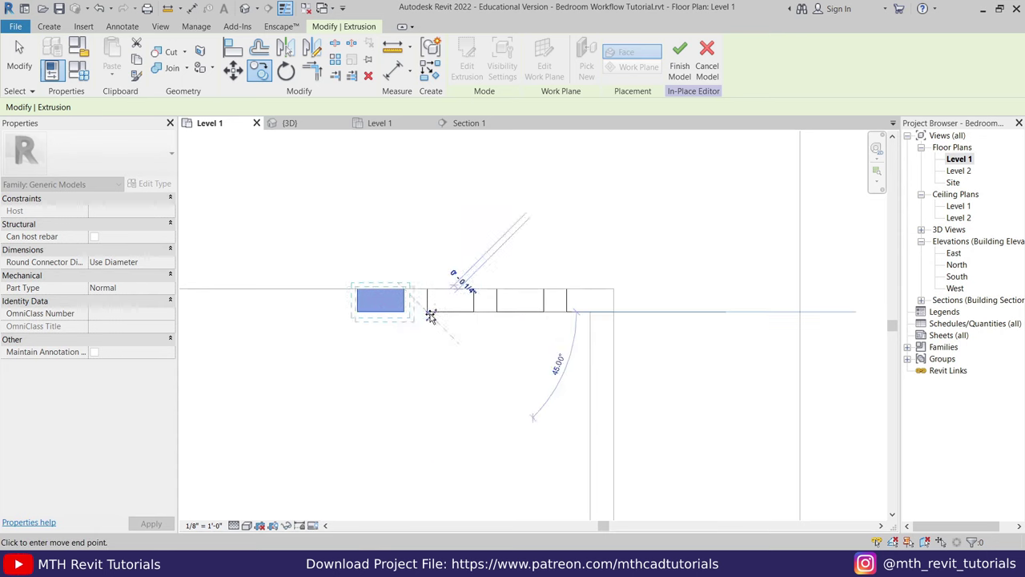
pyautogui.click(431, 314)
pyautogui.moveTo(312, 325); pyautogui.dragTo(447, 329, button='middle')
pyautogui.click(423, 312)
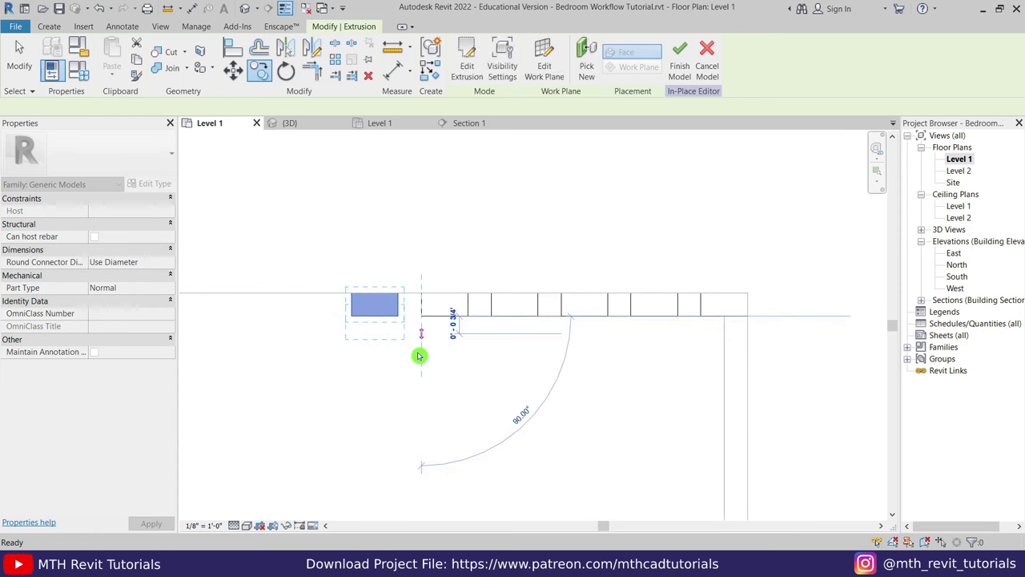
pyautogui.press('Escape')
pyautogui.press('Escape')
pyautogui.scroll(-2, 331, 266)
# Step: Move the group of five slats next to the other slats at the wall's end
pyautogui.moveTo(336, 262); pyautogui.dragTo(594, 360)
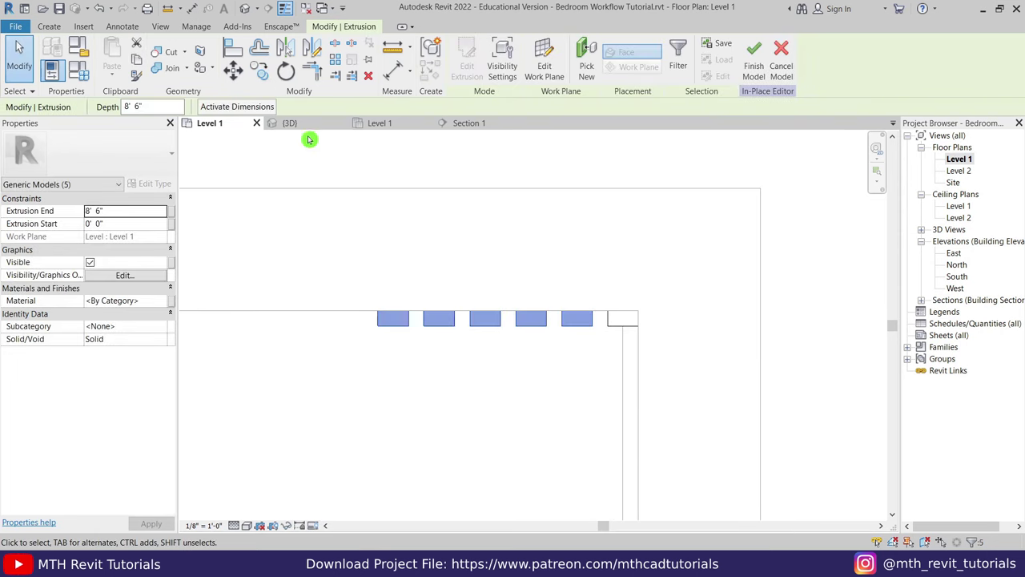
pyautogui.click(260, 70)
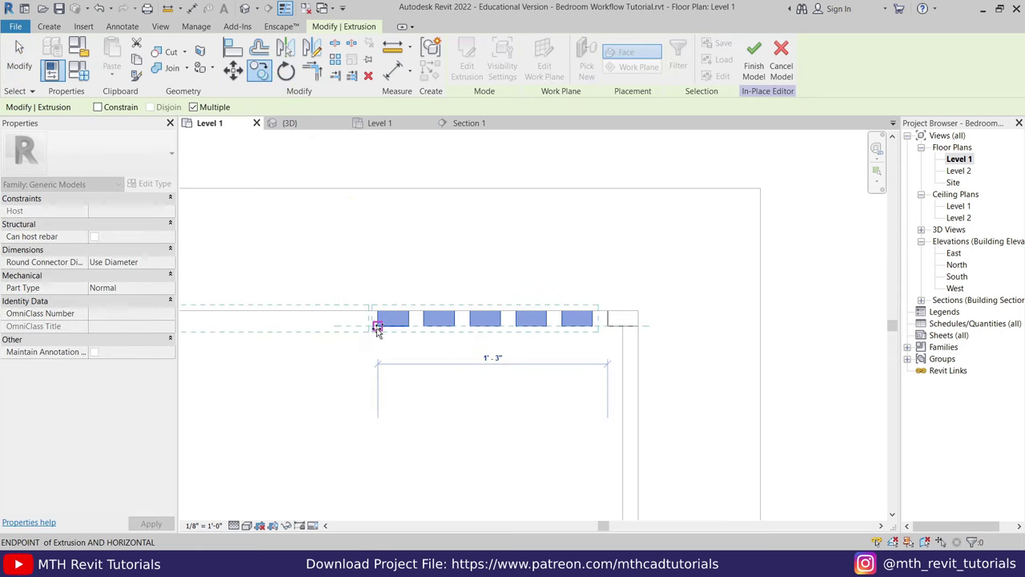
pyautogui.moveTo(609, 332); pyautogui.dragTo(511, 335, button='middle')
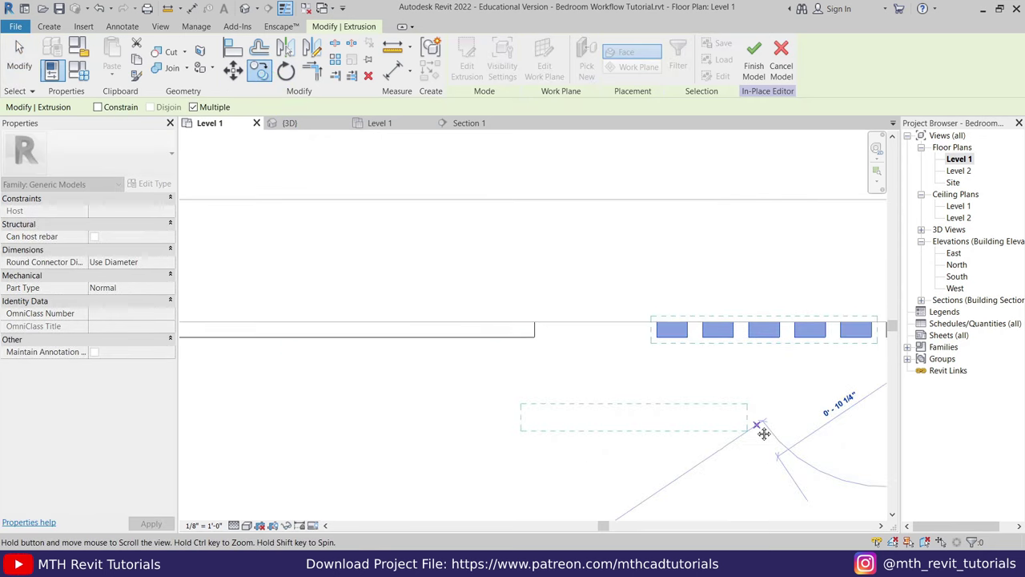
pyautogui.click(657, 355)
pyautogui.click(378, 250)
# Step: Delete the extra overlapping slat
pyautogui.moveTo(350, 230); pyautogui.dragTo(564, 389)
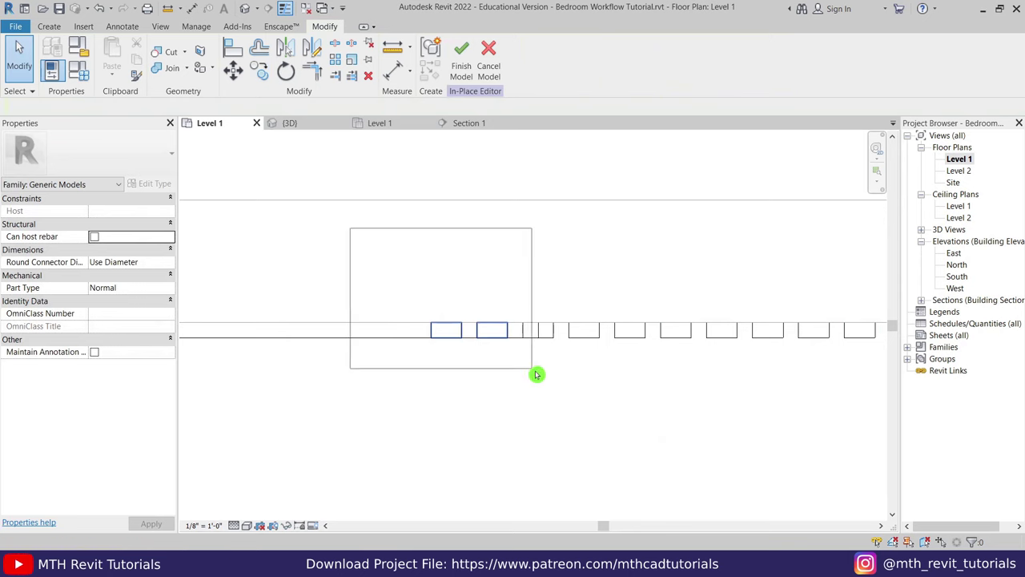
pyautogui.click(370, 77)
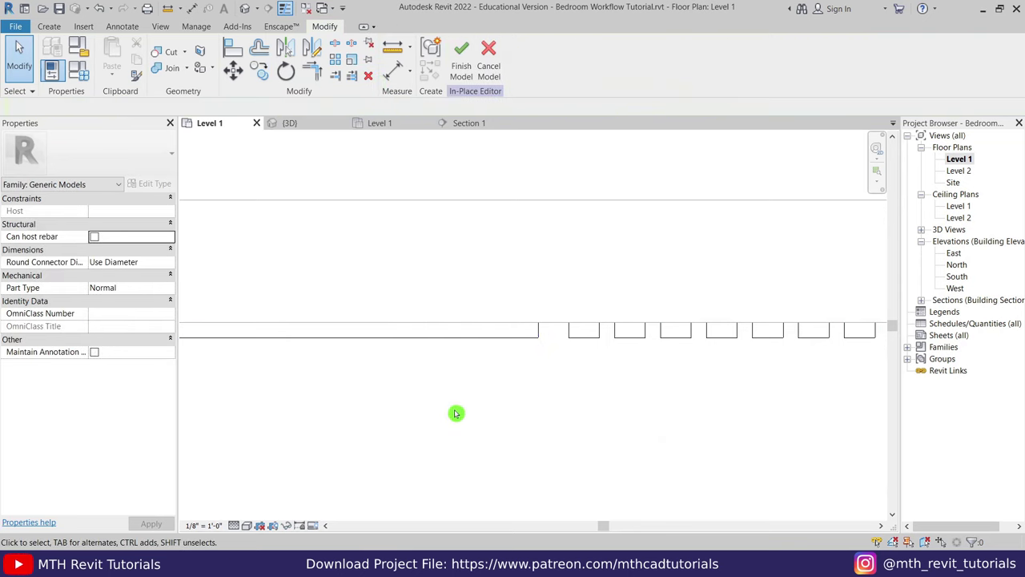
pyautogui.scroll(-2, 451, 355)
pyautogui.moveTo(451, 355); pyautogui.dragTo(581, 408, button='middle')
# Step: Orbit the 3D view to check the panels and slat row, then go to Section 1
pyautogui.click(287, 122)
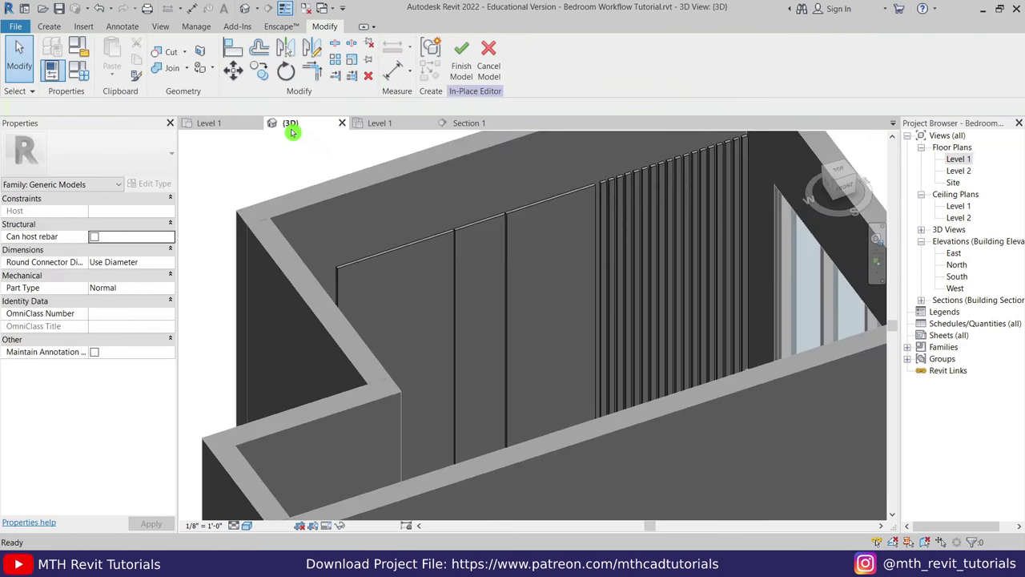
pyautogui.scroll(-3, 566, 265)
pyautogui.keyDown('shift'); pyautogui.moveTo(566, 265); pyautogui.dragTo(415, 143, button='middle'); pyautogui.keyUp('shift')
pyautogui.scroll(2, 572, 268)
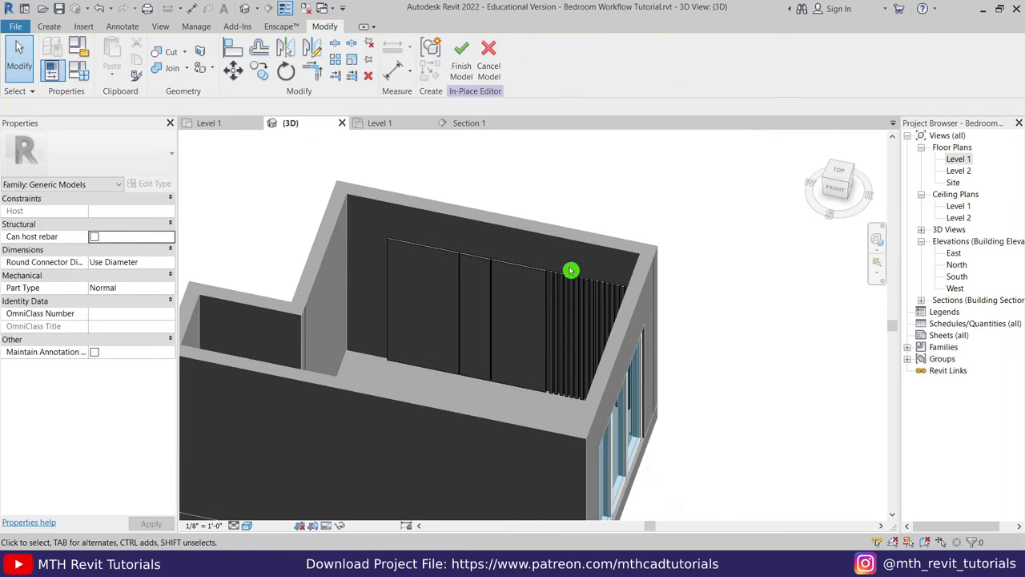
pyautogui.moveTo(572, 268)
pyautogui.keyDown('shift'); pyautogui.mouseDown(button='middle')
pyautogui.moveTo(553, 284)
pyautogui.moveTo(554, 350)
pyautogui.moveTo(533, 299)
pyautogui.moveTo(538, 382)
pyautogui.mouseUp(button='middle'); pyautogui.keyUp('shift')
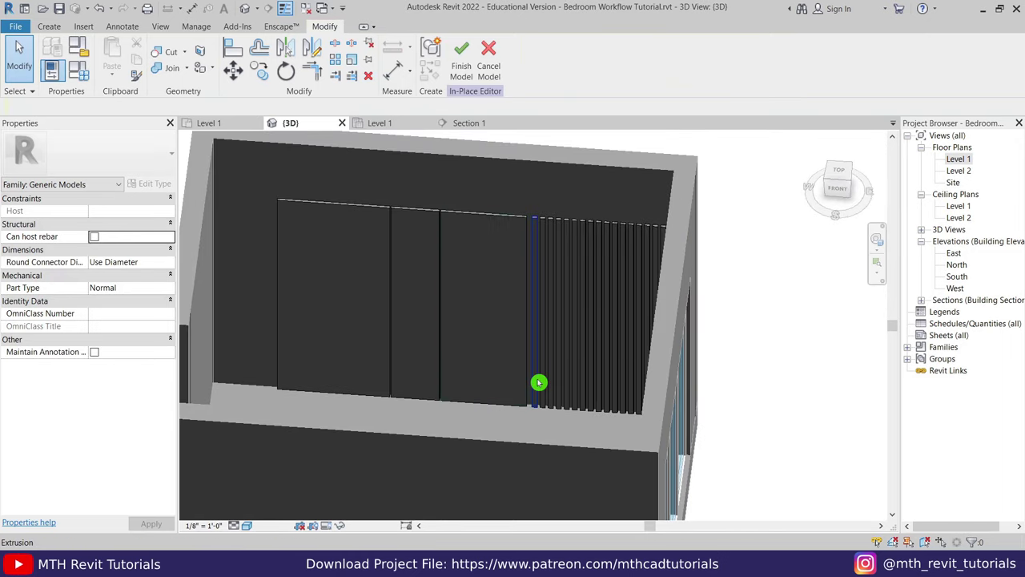
pyautogui.click(466, 124)
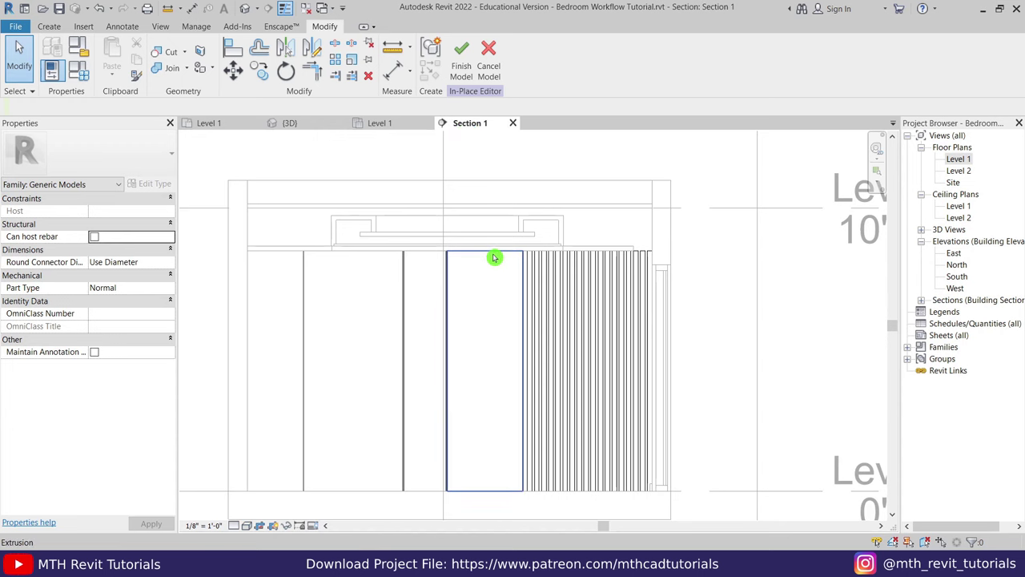
# Step: Start a void extrusion on the back Generic - 8" wall's plane using Pick Lines
pyautogui.click(48, 29)
pyautogui.click(261, 65)
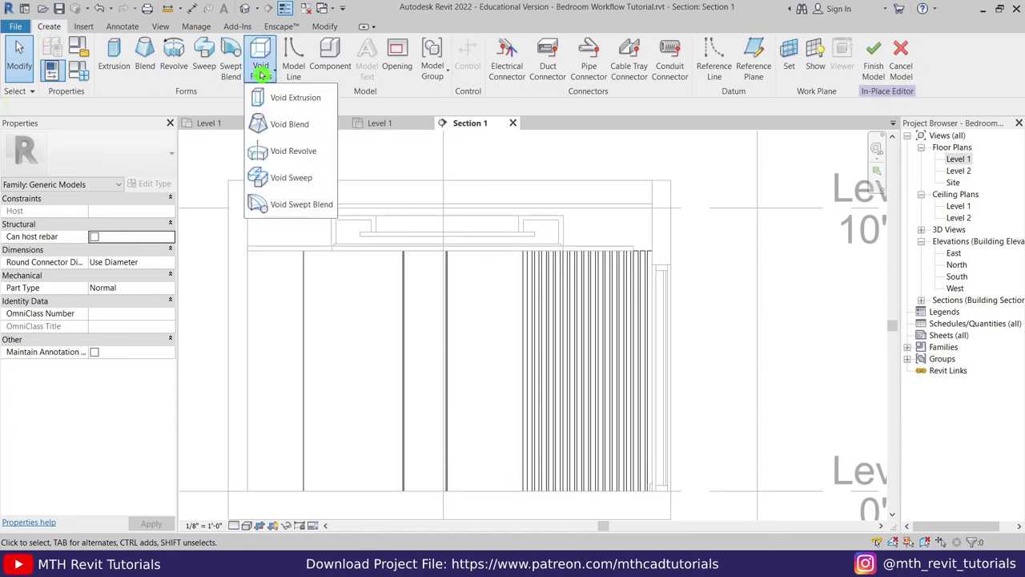
pyautogui.click(290, 102)
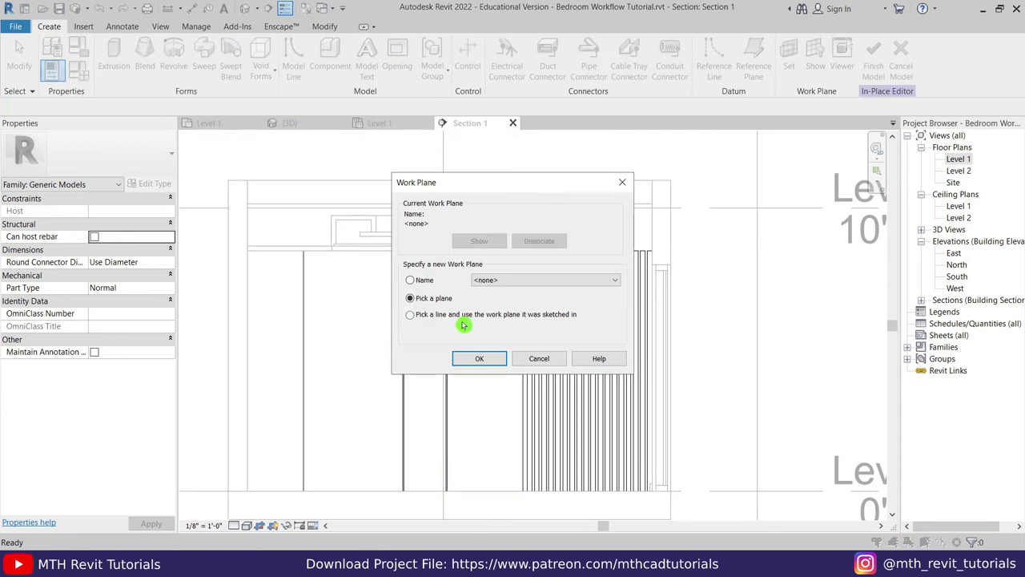
pyautogui.click(479, 358)
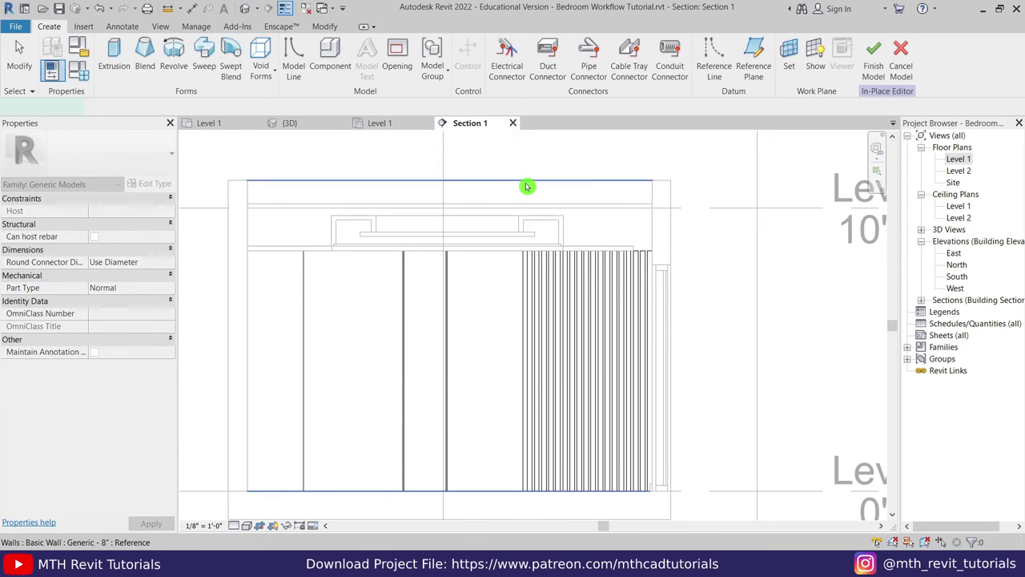
pyautogui.click(527, 187)
pyautogui.click(516, 76)
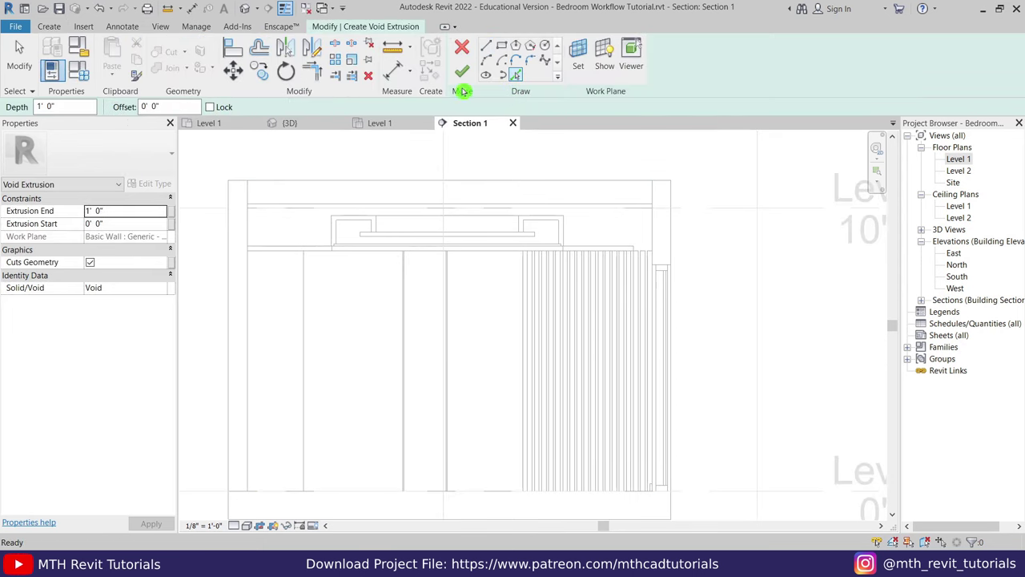
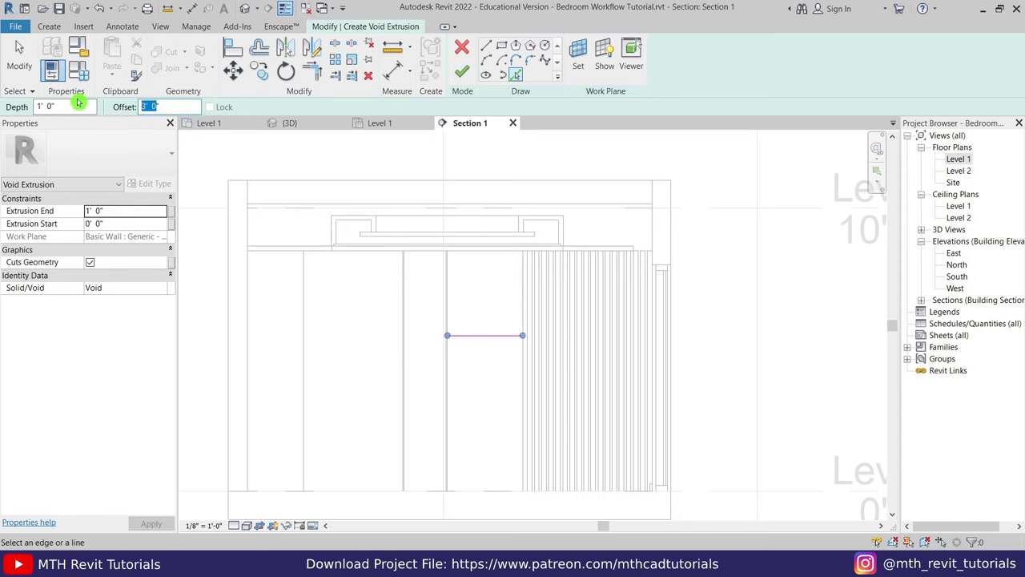
# Step: Pick the reference line and offset edge at 1/2" to outline the groove sketch
pyautogui.press('Return')
pyautogui.scroll(3, 499, 355)
pyautogui.scroll(4, 472, 328)
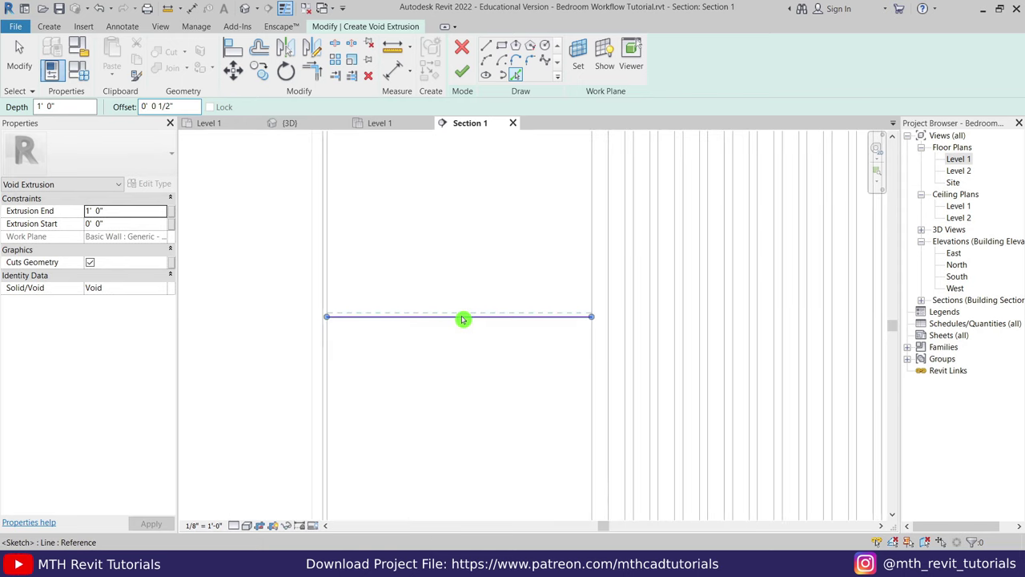
pyautogui.click(460, 324)
pyautogui.rightClick(471, 277)
pyautogui.click(512, 282)
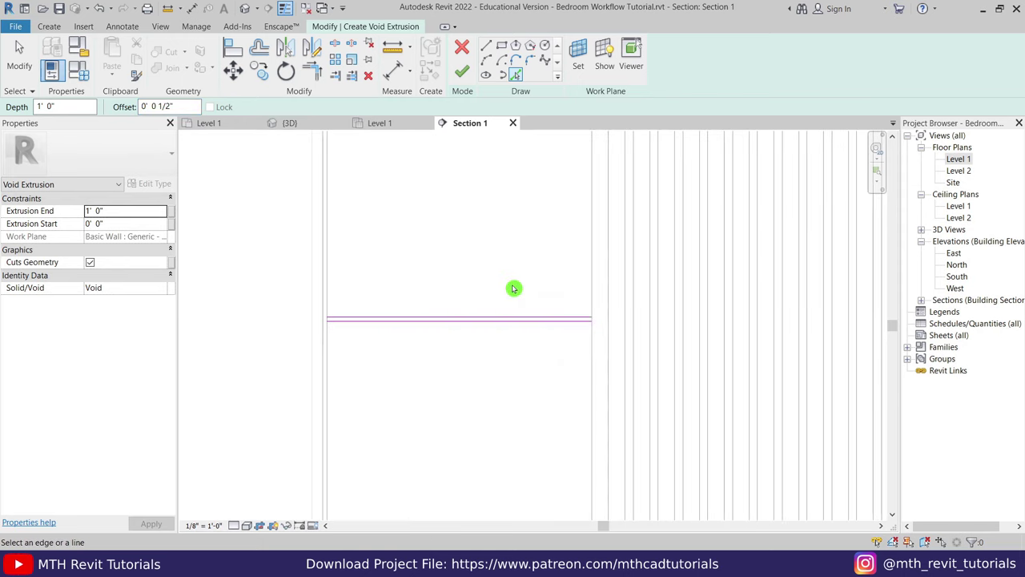
# Step: Close the open end of the groove sketch with a line and finish the void extrusion
pyautogui.click(486, 46)
pyautogui.scroll(2, 609, 334)
pyautogui.click(570, 299)
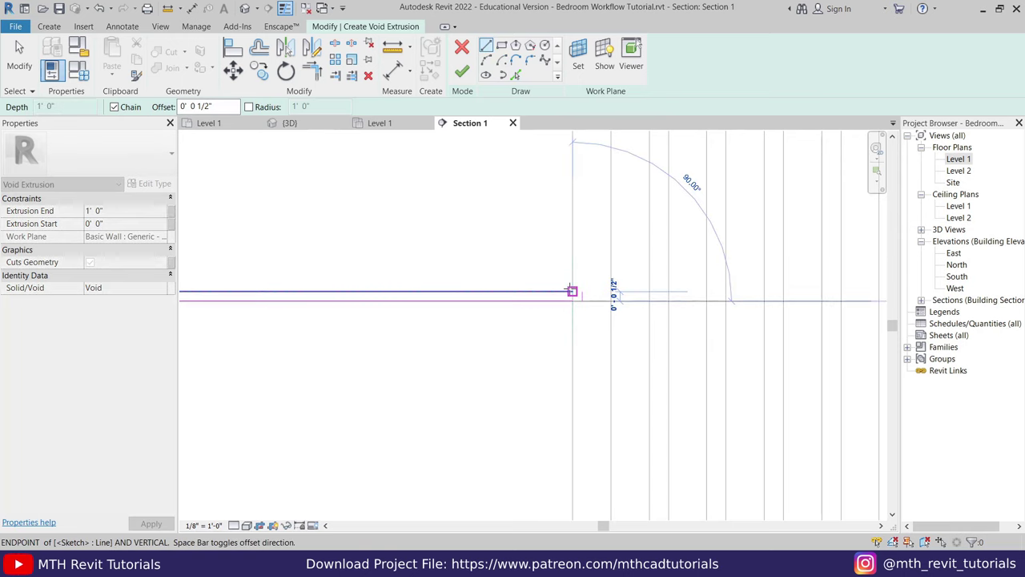
pyautogui.press('Escape')
pyautogui.press('Escape')
pyautogui.click(604, 300)
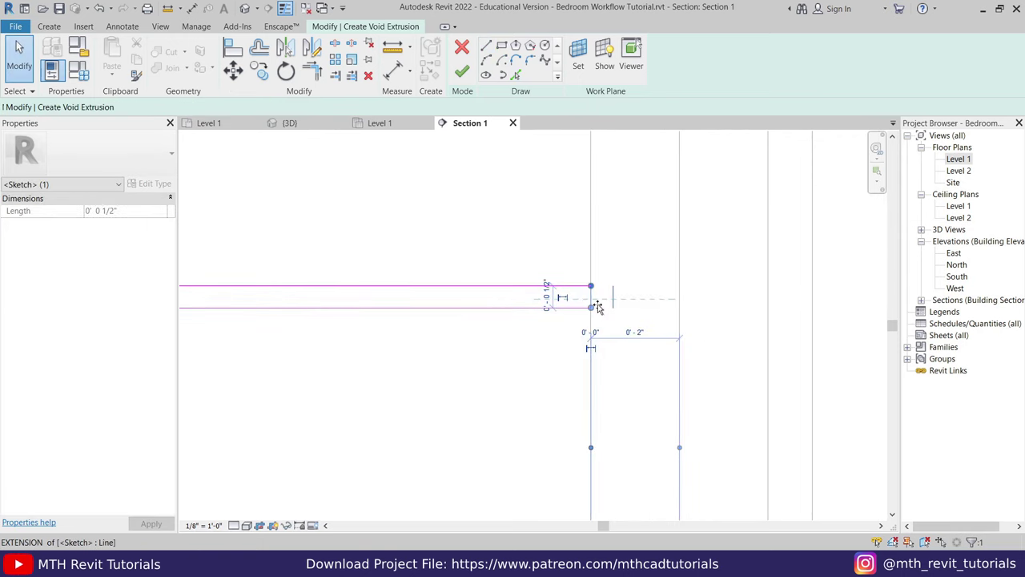
pyautogui.press('Escape')
pyautogui.moveTo(639, 379)
pyautogui.mouseDown(button='middle')
pyautogui.moveTo(331, 370)
pyautogui.moveTo(291, 381)
pyautogui.mouseUp(button='middle')
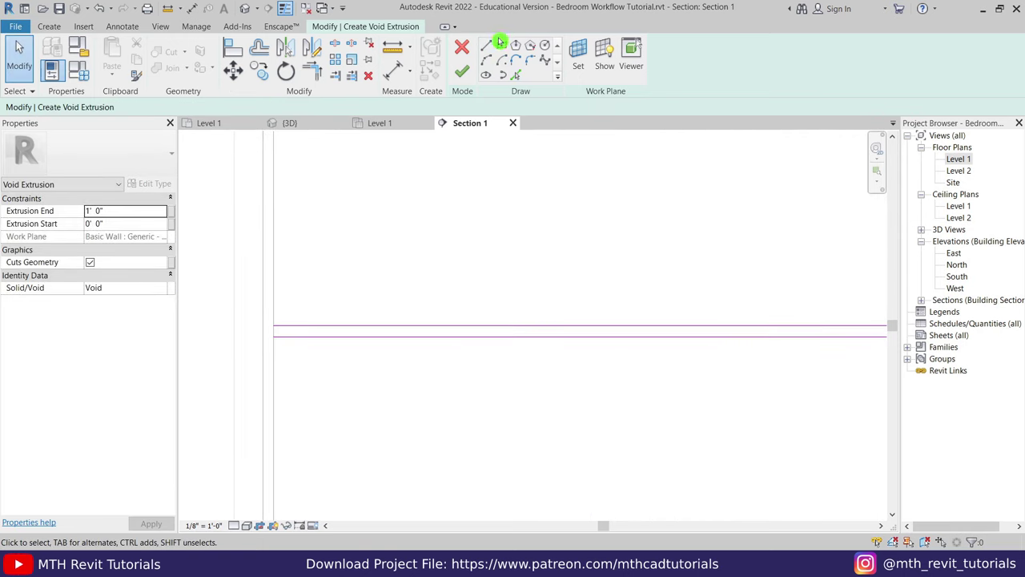
pyautogui.click(487, 46)
pyautogui.click(273, 335)
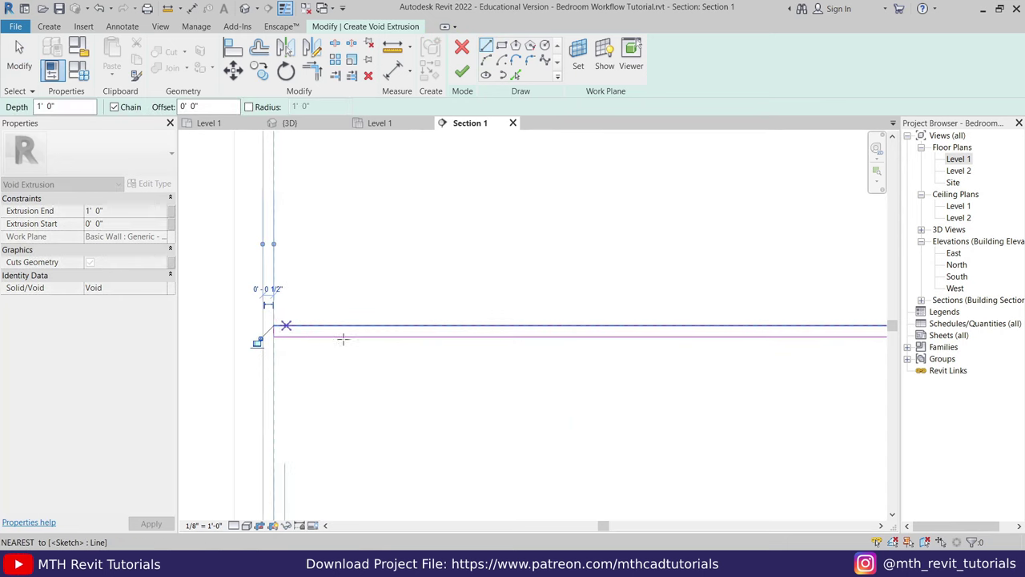
pyautogui.press('Escape')
pyautogui.press('Escape')
pyautogui.click(462, 72)
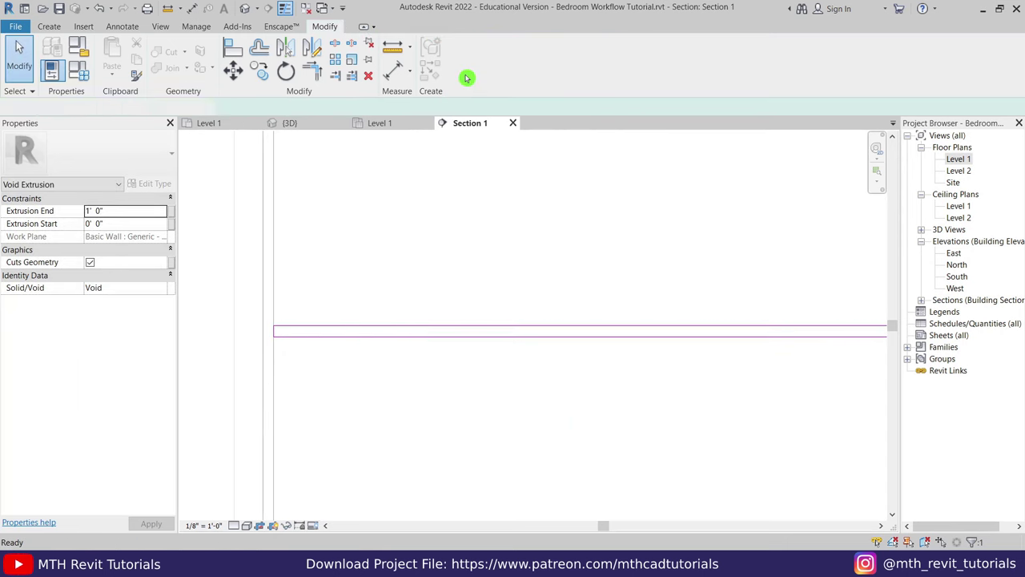
# Step: In the 3D view, adjust how deep the groove void cuts into the wall panel
pyautogui.click(300, 128)
pyautogui.keyDown('shift'); pyautogui.moveTo(584, 389); pyautogui.dragTo(476, 302, button='middle'); pyautogui.keyUp('shift')
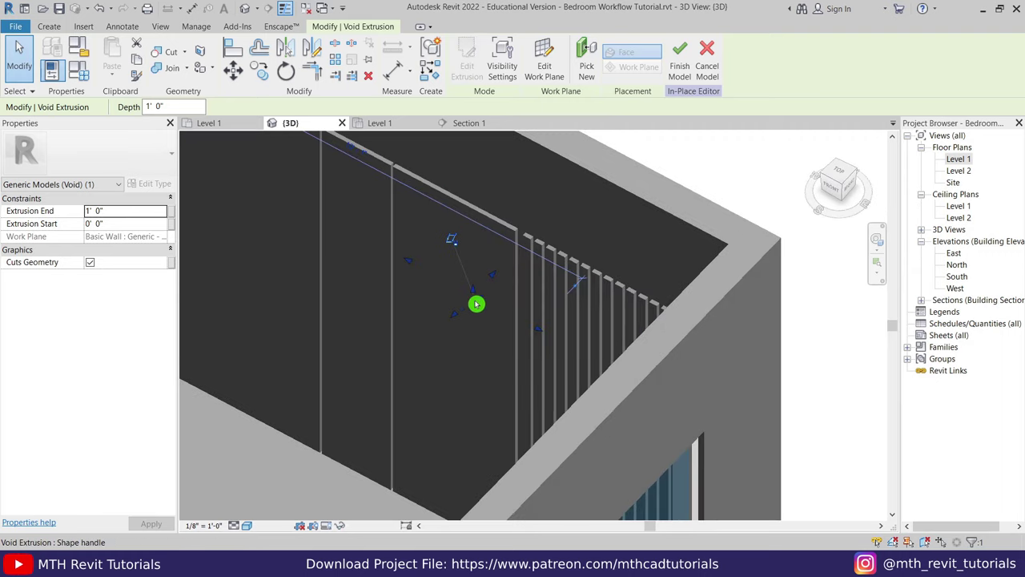
pyautogui.press('Escape')
pyautogui.scroll(3, 499, 281)
pyautogui.click(465, 373)
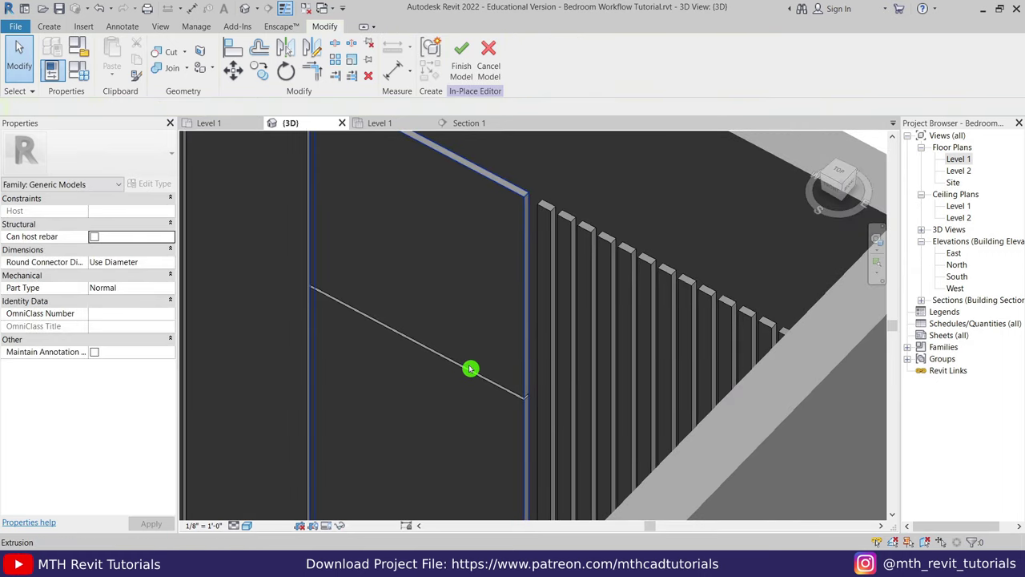
pyautogui.click(467, 372)
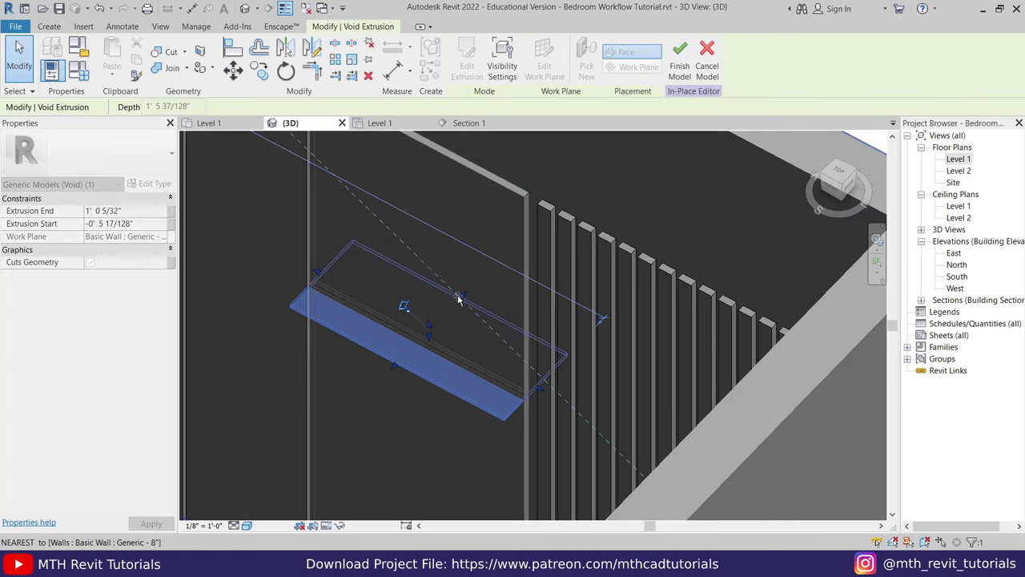
pyautogui.moveTo(447, 315); pyautogui.dragTo(434, 329)
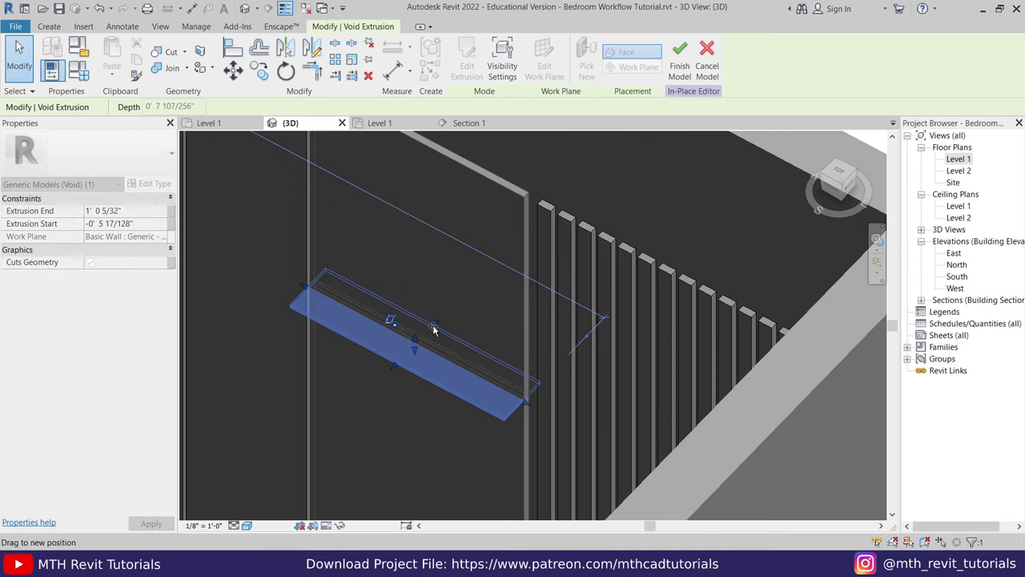
pyautogui.press('Escape')
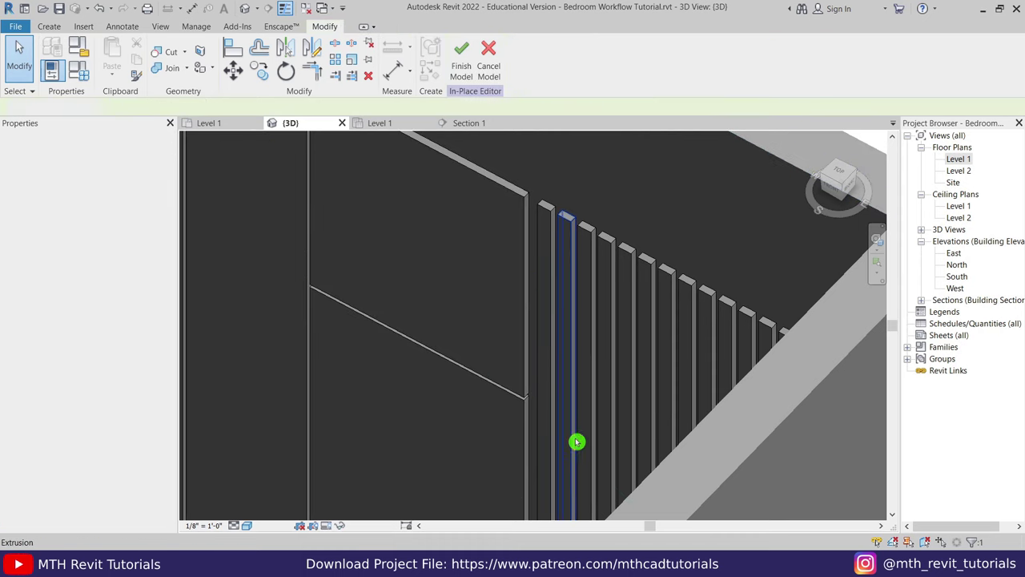
# Step: Orbit and zoom out to inspect the grooved feature wall from above
pyautogui.keyDown('shift'); pyautogui.moveTo(577, 439); pyautogui.dragTo(490, 358, button='middle'); pyautogui.keyUp('shift')
pyautogui.scroll(-2, 490, 358)
pyautogui.scroll(-5, 390, 355)
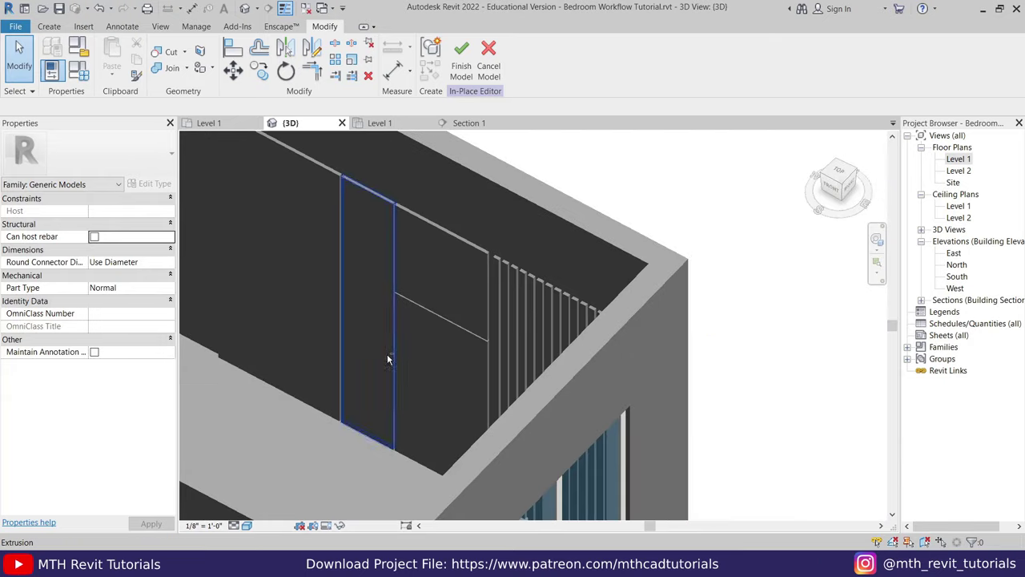
pyautogui.moveTo(390, 355)
pyautogui.keyDown('shift'); pyautogui.mouseDown(button='middle')
pyautogui.moveTo(499, 359)
pyautogui.moveTo(554, 309)
pyautogui.moveTo(497, 373)
pyautogui.mouseUp(button='middle'); pyautogui.keyUp('shift')
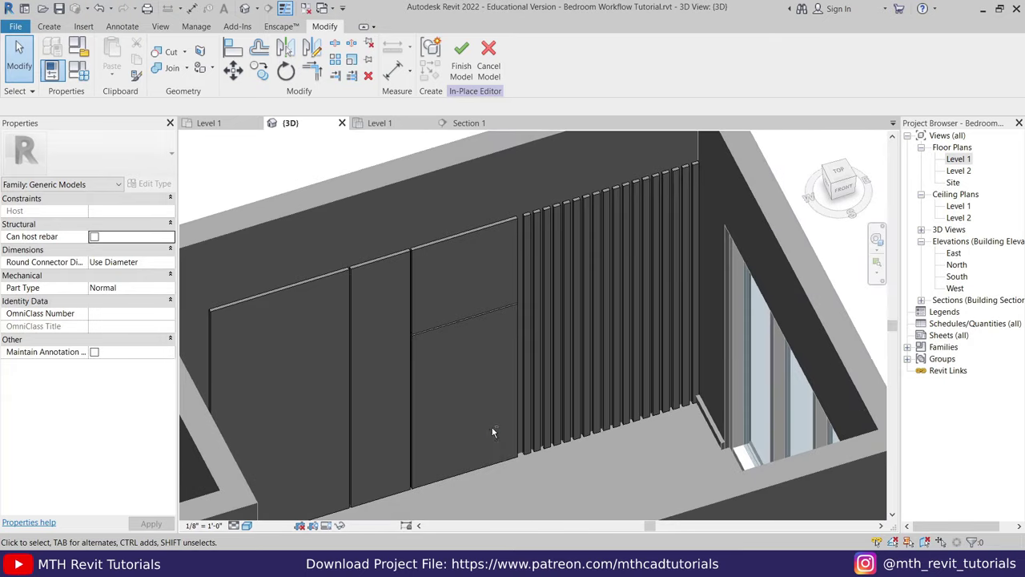
pyautogui.keyDown('shift'); pyautogui.moveTo(465, 432); pyautogui.dragTo(405, 347, button='middle'); pyautogui.keyUp('shift')
# Step: Link the two left panels' material to a new Marble family parameter
pyautogui.click(348, 302)
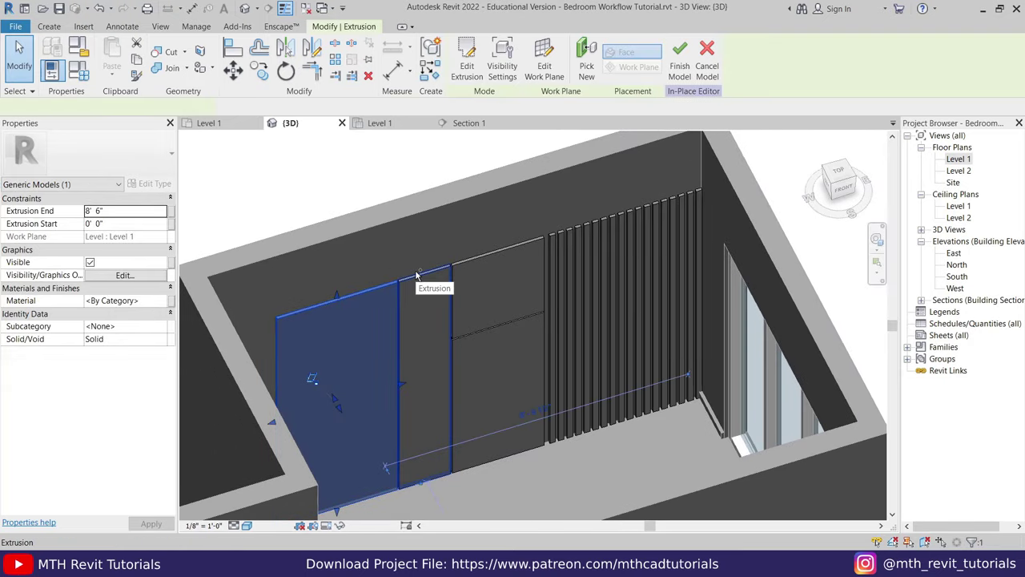
pyautogui.keyDown('ctrl'); pyautogui.click(374, 280); pyautogui.keyUp('ctrl')
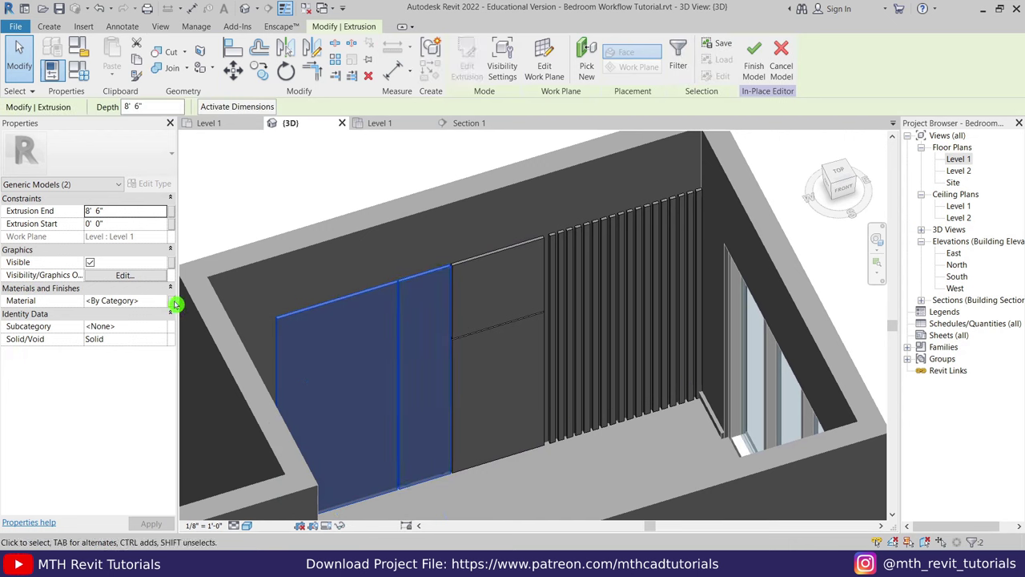
pyautogui.click(173, 302)
pyautogui.click(421, 362)
pyautogui.write('Marble')
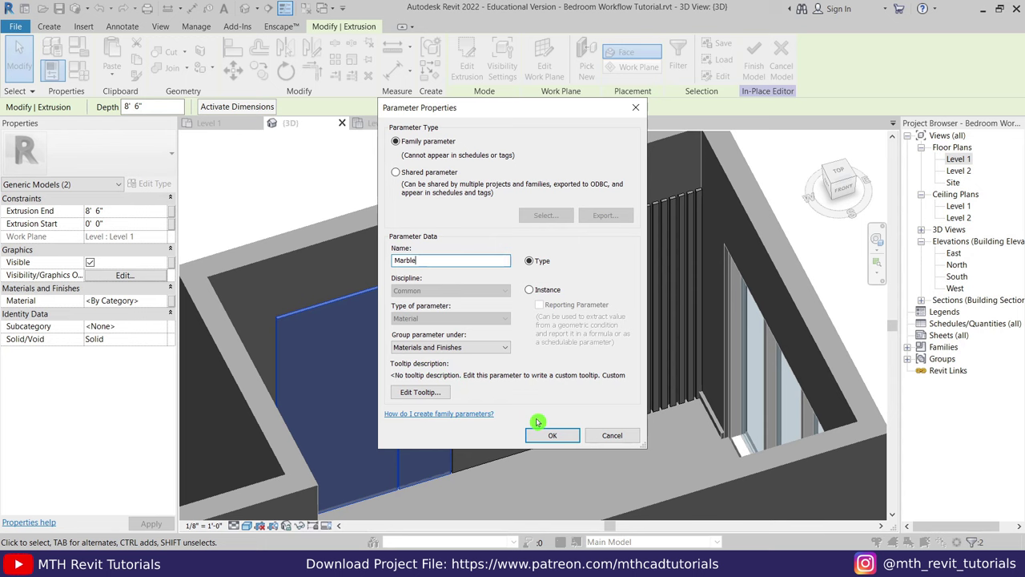
pyautogui.click(552, 434)
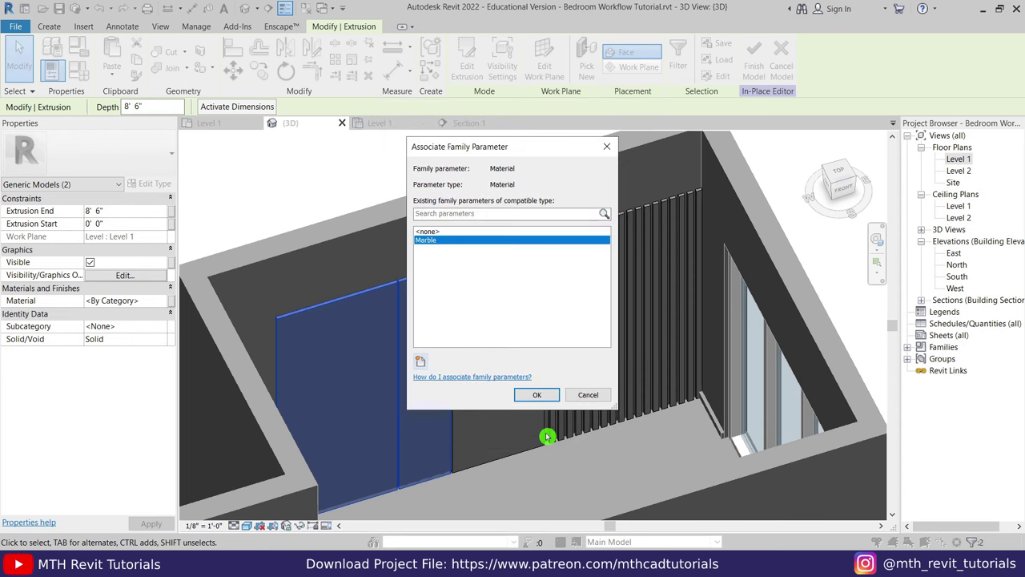
pyautogui.click(548, 399)
# Step: Link the side panel and vertical slats to a new Wood parameter, then finish the model
pyautogui.click(522, 256)
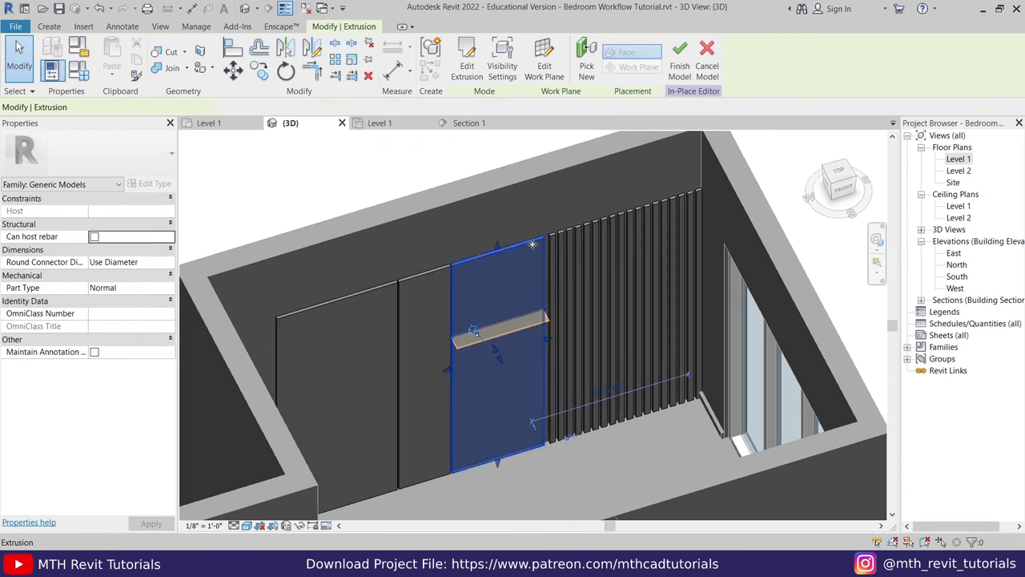
pyautogui.keyDown('ctrl'); pyautogui.moveTo(733, 175); pyautogui.dragTo(560, 440); pyautogui.keyUp('ctrl')
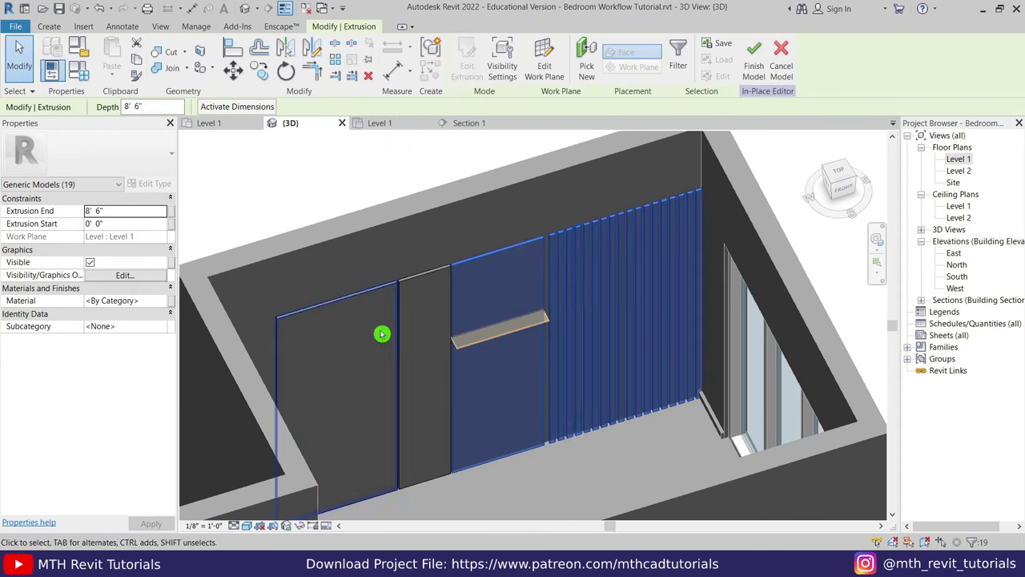
pyautogui.click(183, 305)
pyautogui.click(420, 358)
pyautogui.write('Wood')
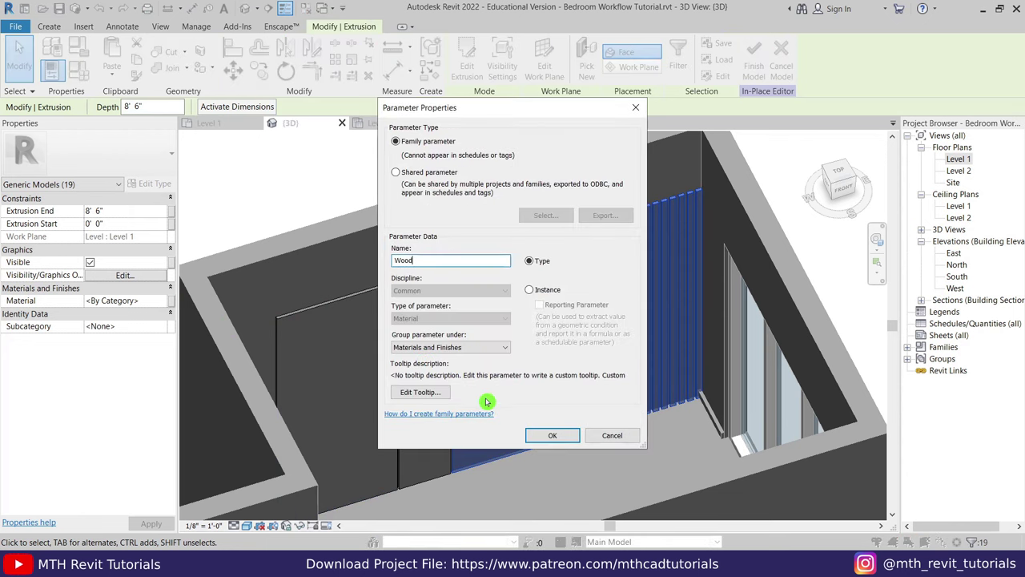
pyautogui.click(538, 435)
pyautogui.click(538, 394)
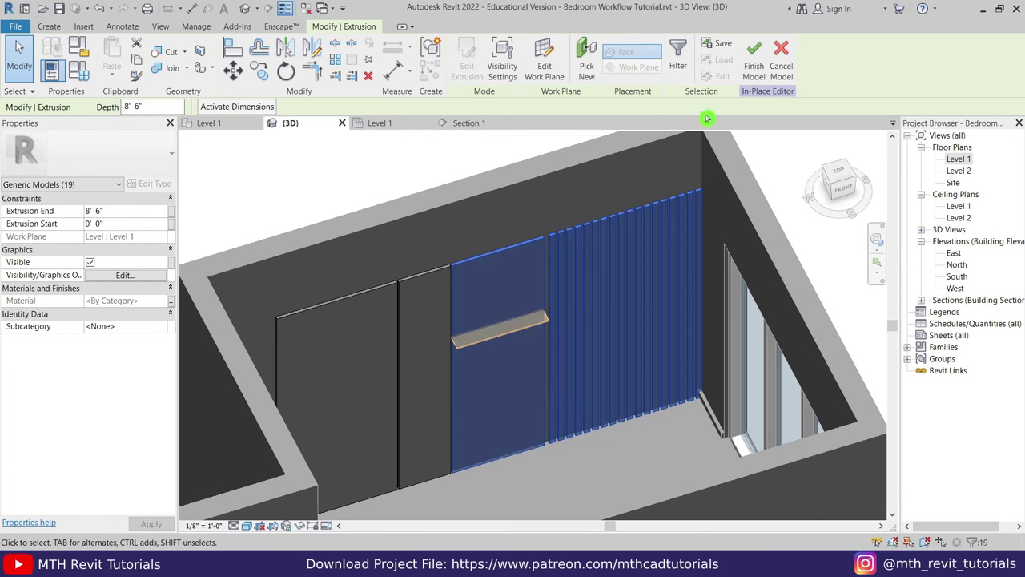
pyautogui.click(753, 68)
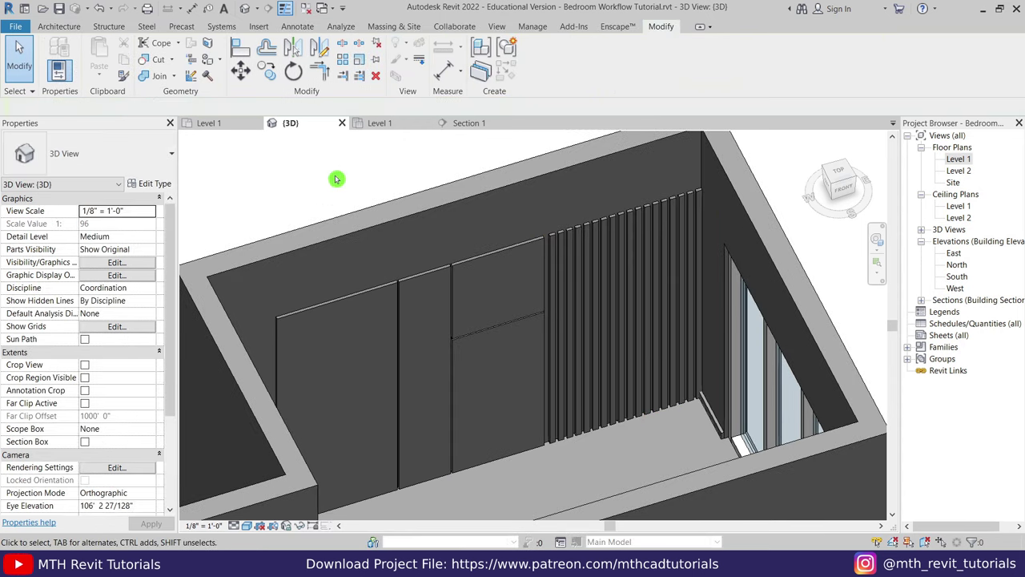
# Step: Start a new Generic Models in-place model from the Level 1 plan
pyautogui.moveTo(337, 176)
pyautogui.keyDown('shift'); pyautogui.mouseDown(button='middle')
pyautogui.moveTo(341, 404)
pyautogui.moveTo(590, 345)
pyautogui.mouseUp(button='middle'); pyautogui.keyUp('shift')
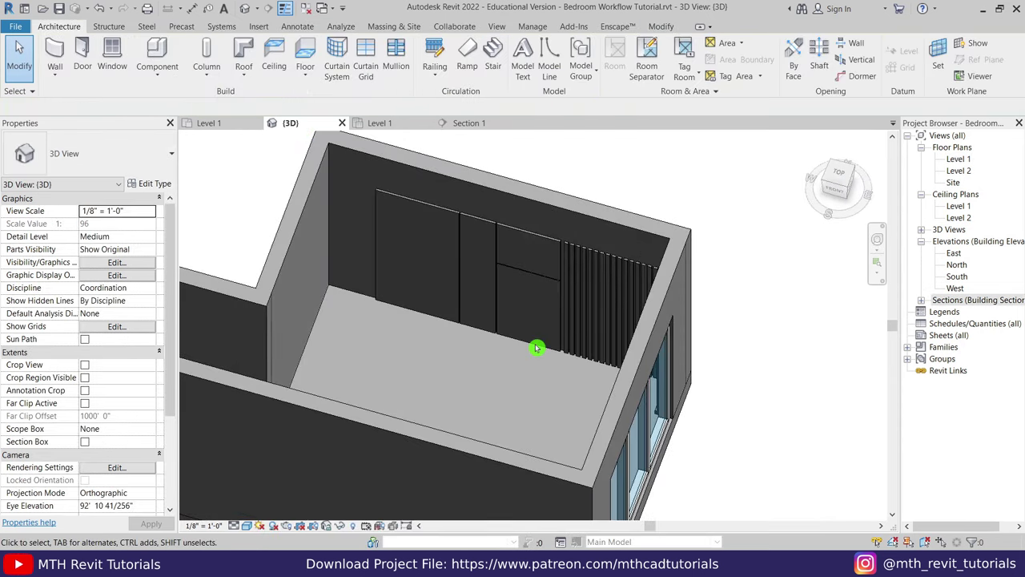
pyautogui.click(212, 124)
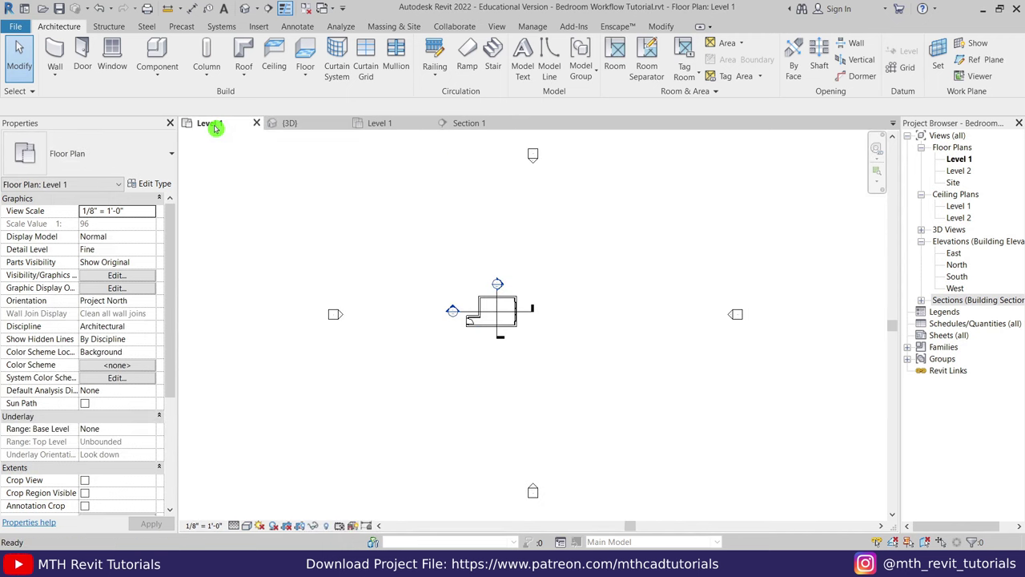
pyautogui.scroll(5, 499, 312)
pyautogui.scroll(3, 508, 289)
pyautogui.scroll(4, 477, 329)
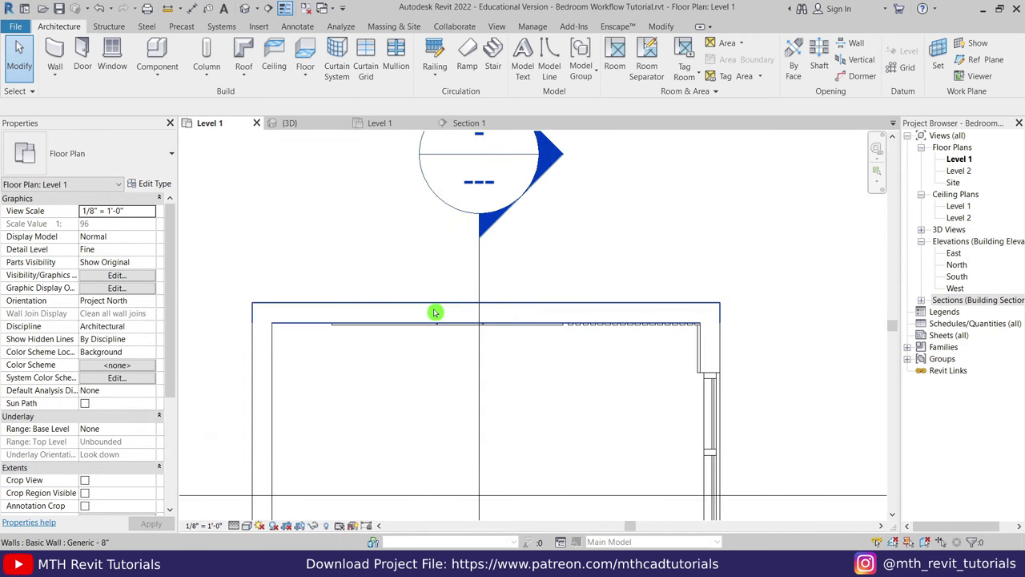
pyautogui.click(160, 73)
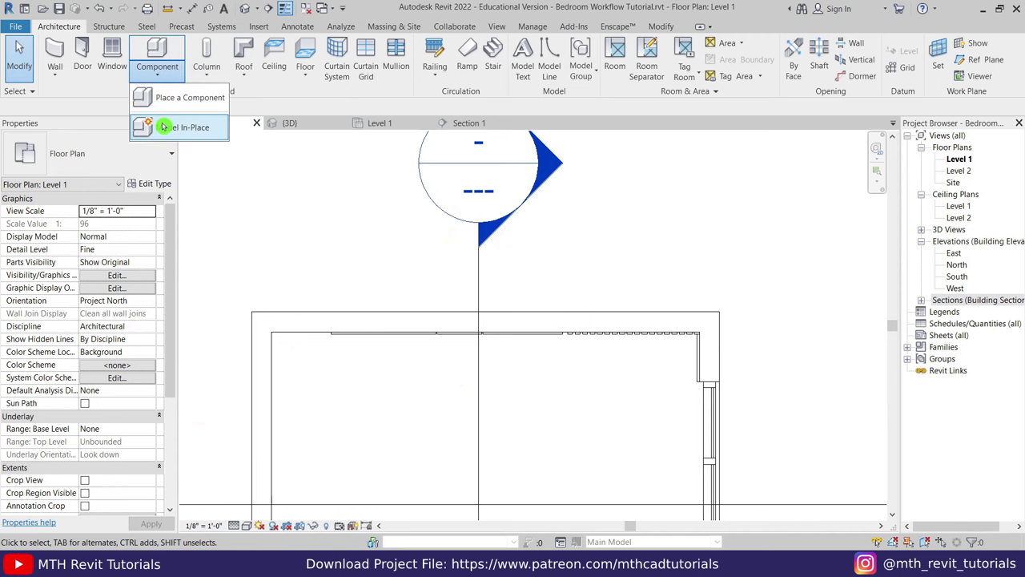
pyautogui.click(164, 126)
pyautogui.press('g')
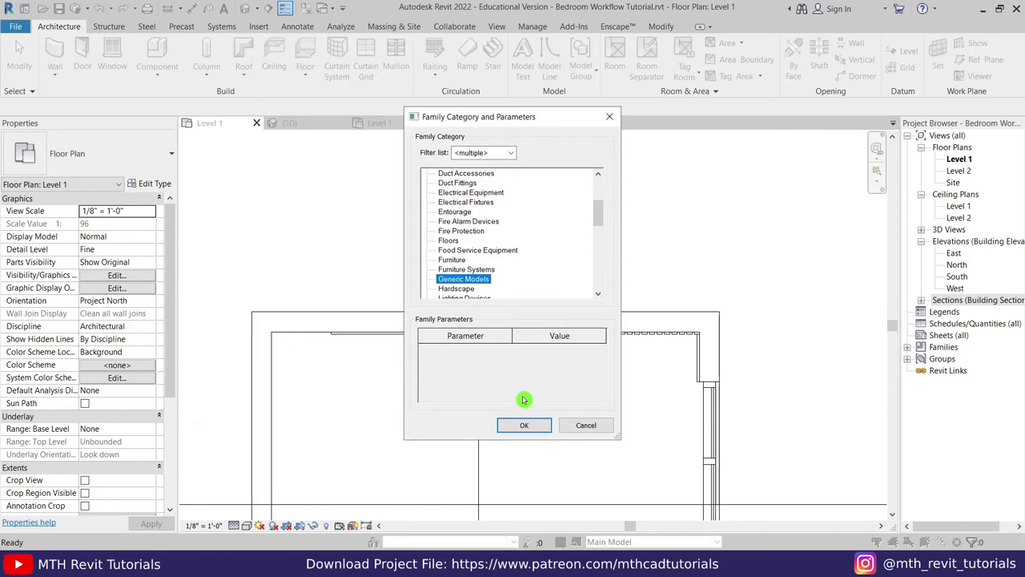
pyautogui.click(530, 430)
pyautogui.click(529, 308)
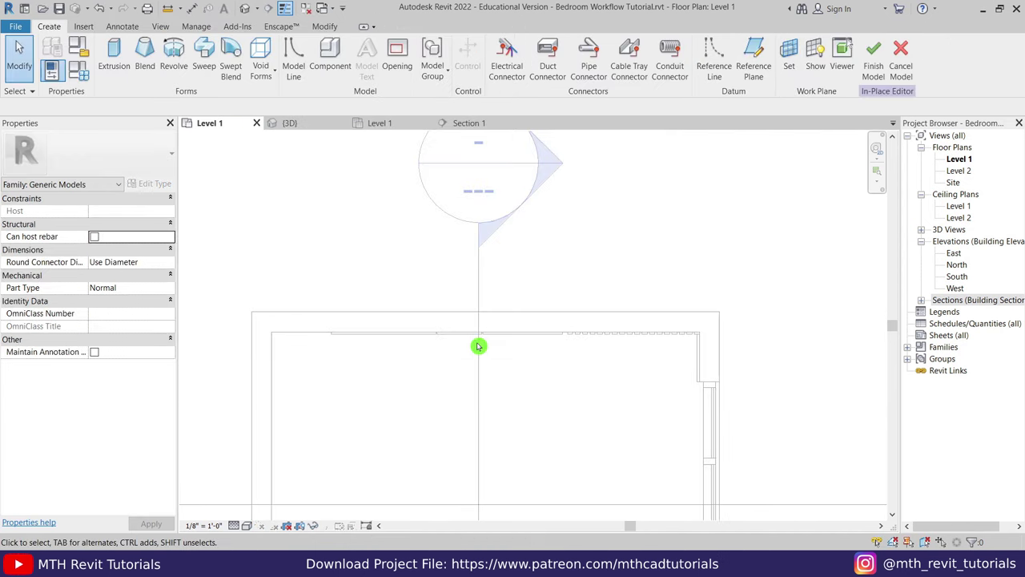
# Step: Sketch a small rectangle by the feature wall for a solid extrusion
pyautogui.scroll(5, 449, 342)
pyautogui.scroll(3, 443, 340)
pyautogui.moveTo(433, 363); pyautogui.dragTo(436, 395, button='middle')
pyautogui.click(130, 72)
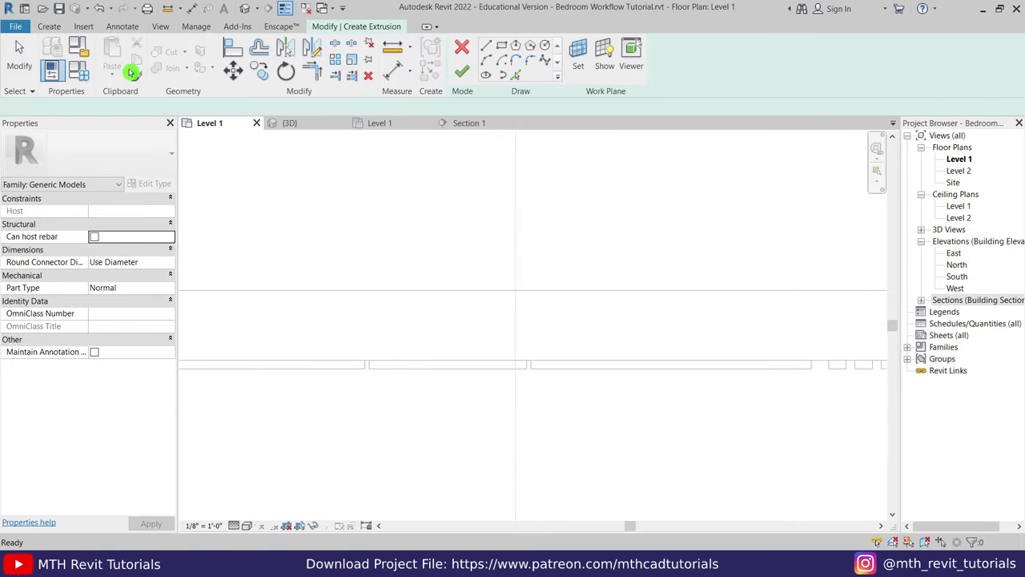
pyautogui.click(501, 46)
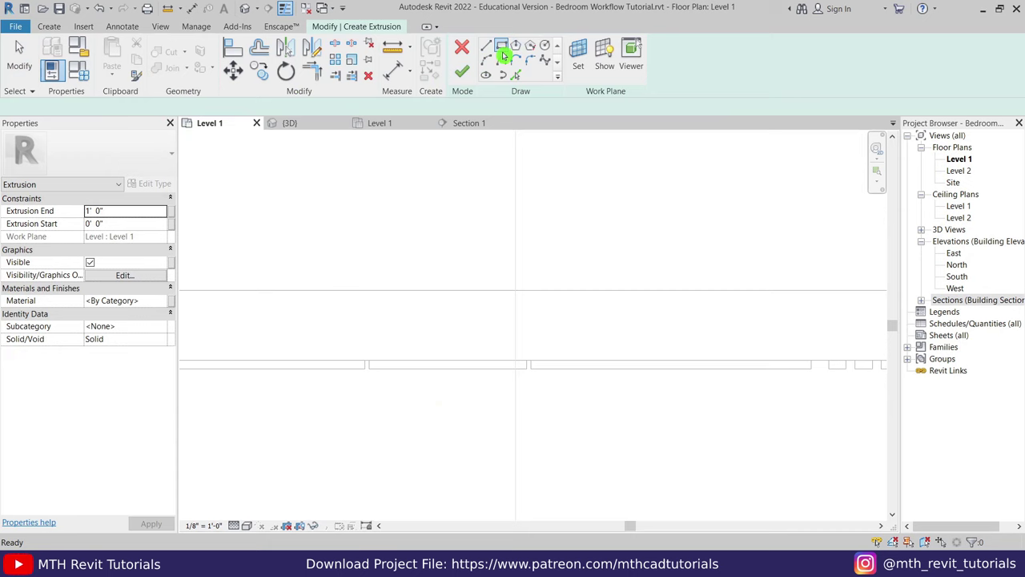
pyautogui.click(459, 384)
pyautogui.click(485, 413)
pyautogui.rightClick(481, 285)
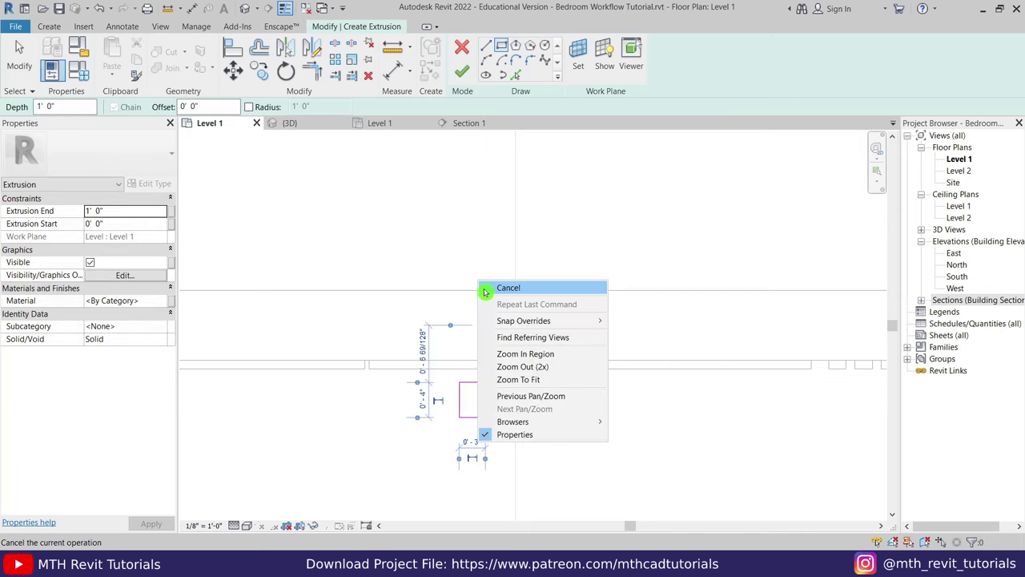
pyautogui.click(487, 291)
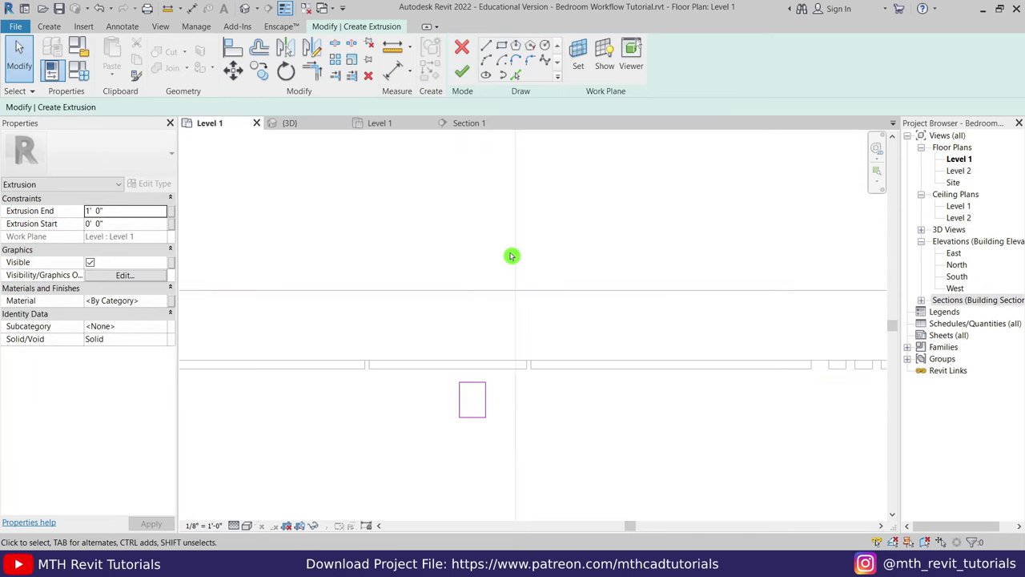
# Step: Change the rectangle's width dimension from 3 inches to 0' 2"
pyautogui.scroll(1, 485, 407)
pyautogui.click(464, 371)
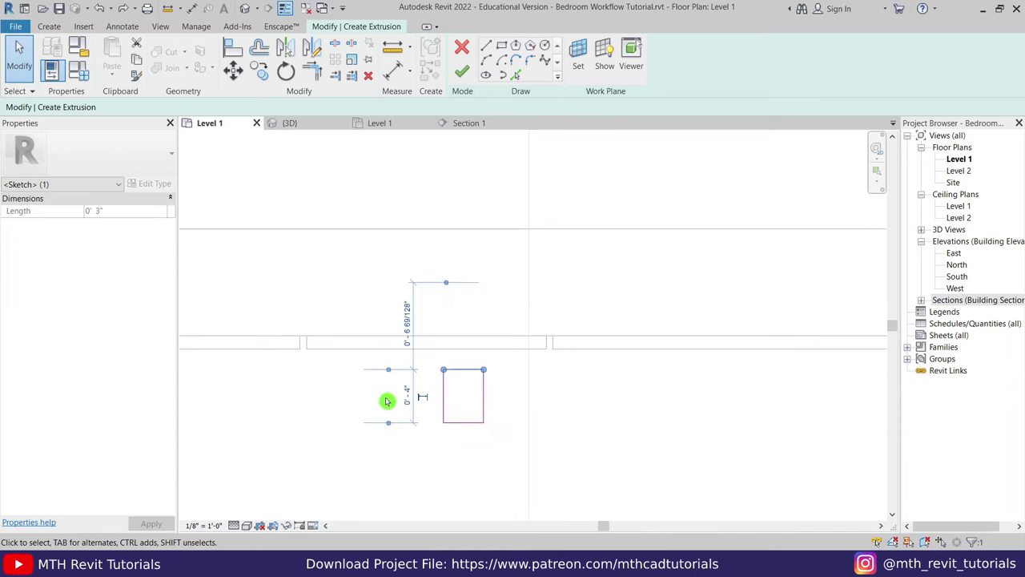
pyautogui.click(488, 403)
pyautogui.click(483, 398)
pyautogui.click(458, 450)
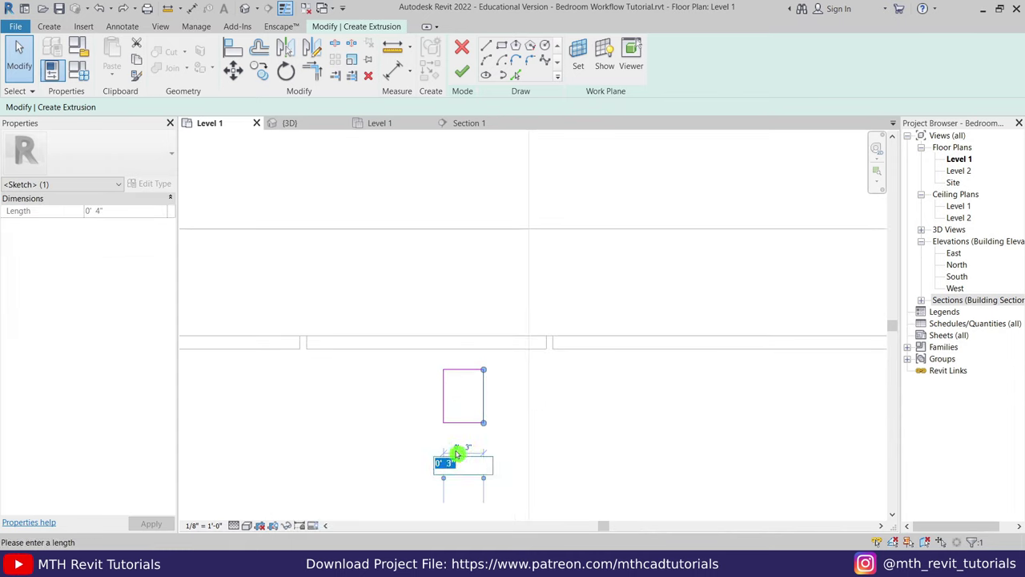
pyautogui.press('Return')
pyautogui.write('0\' 3"')
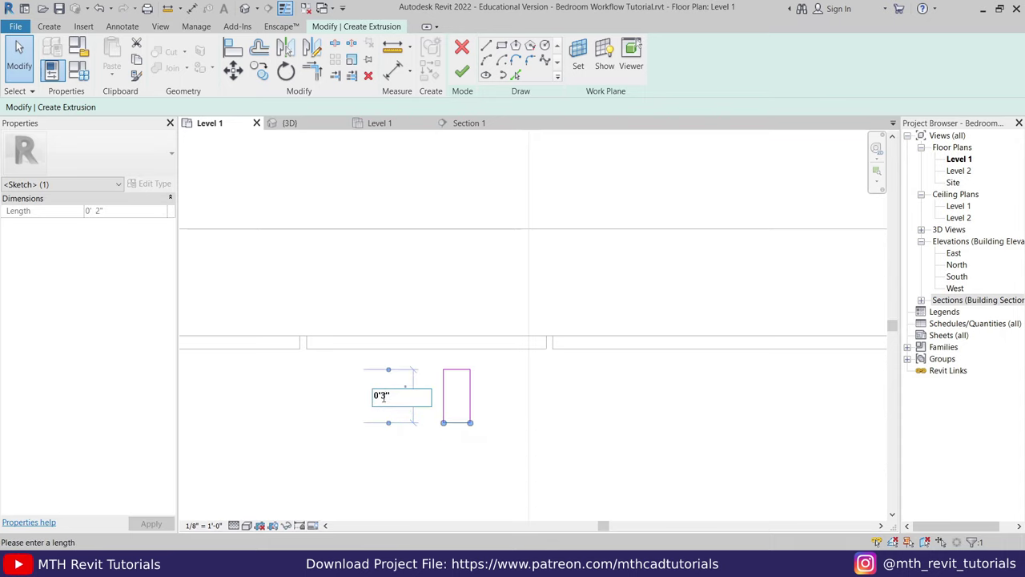
pyautogui.press('Escape')
pyautogui.press('Escape')
# Step: Finish the sketch and set Extrusion End to 0' 3" in Section 1
pyautogui.scroll(1, 513, 409)
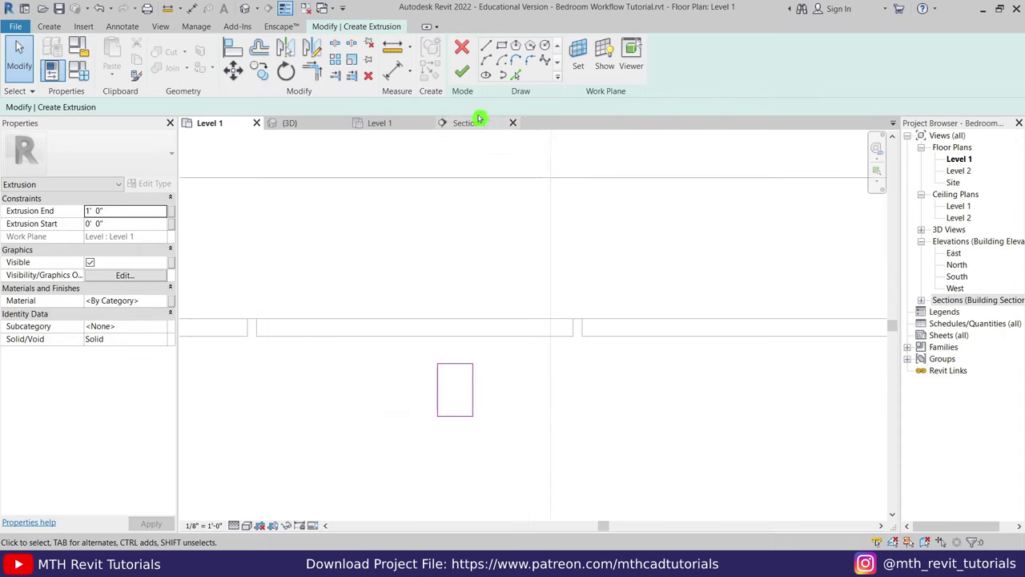
pyautogui.click(463, 72)
pyautogui.click(467, 122)
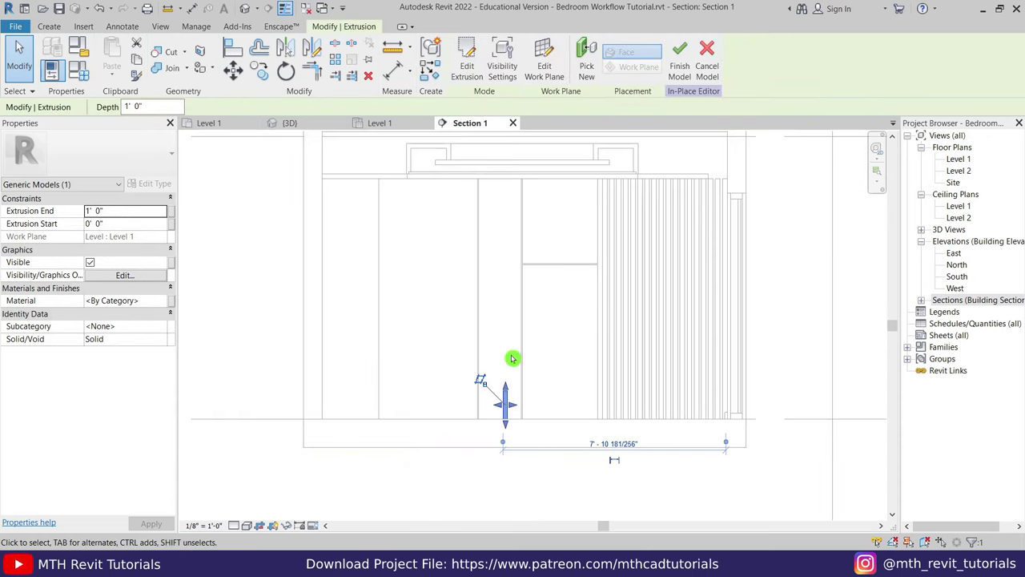
pyautogui.scroll(1, 513, 358)
pyautogui.scroll(1, 494, 430)
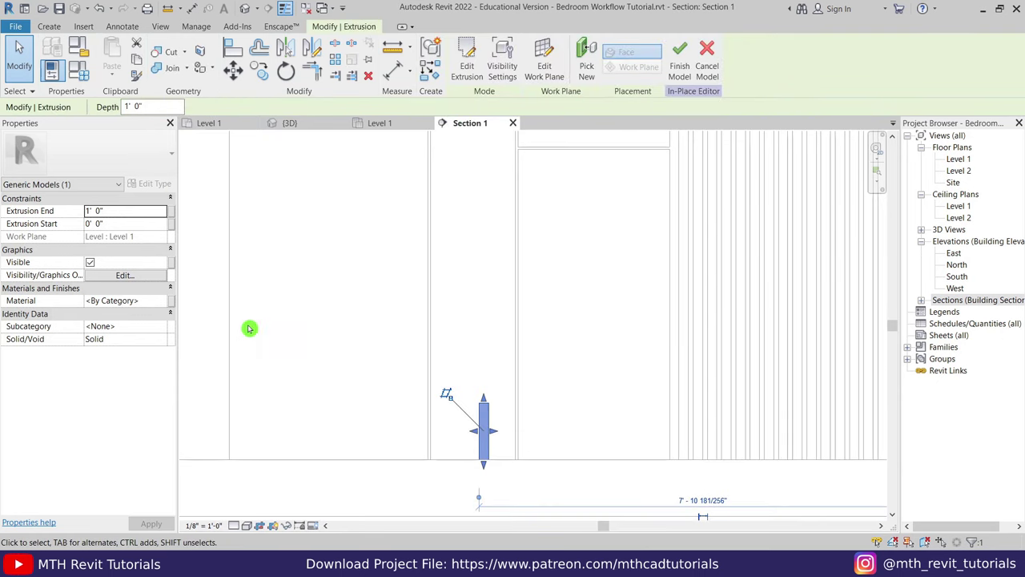
pyautogui.click(99, 210)
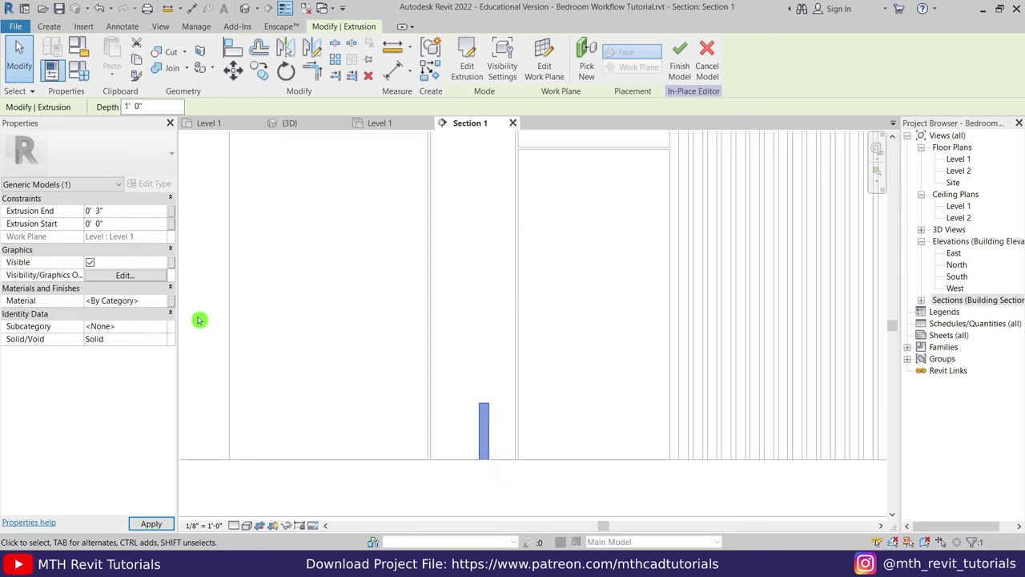
pyautogui.scroll(1, 505, 445)
pyautogui.press('Escape')
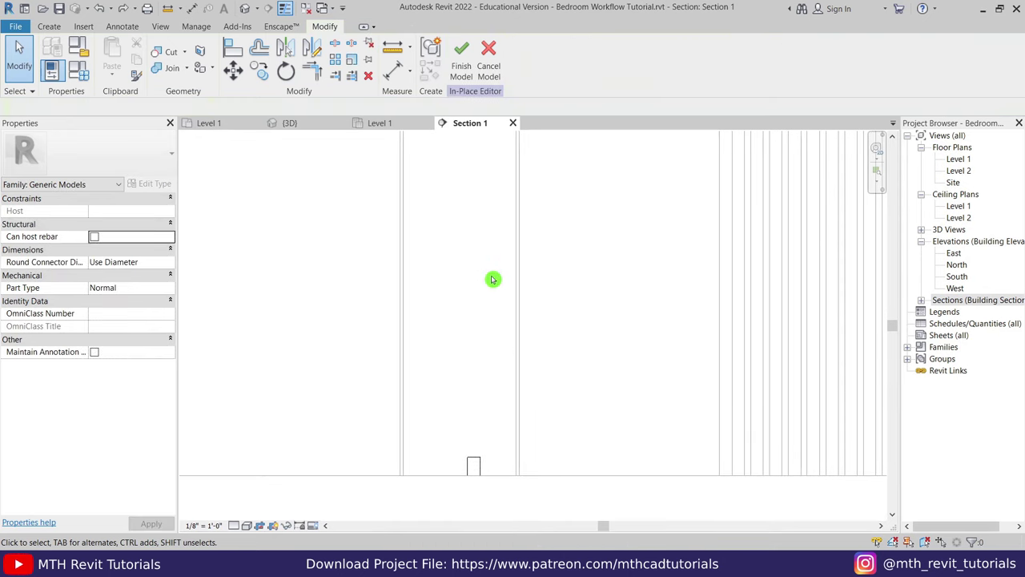
pyautogui.click(208, 123)
pyautogui.scroll(1, 484, 388)
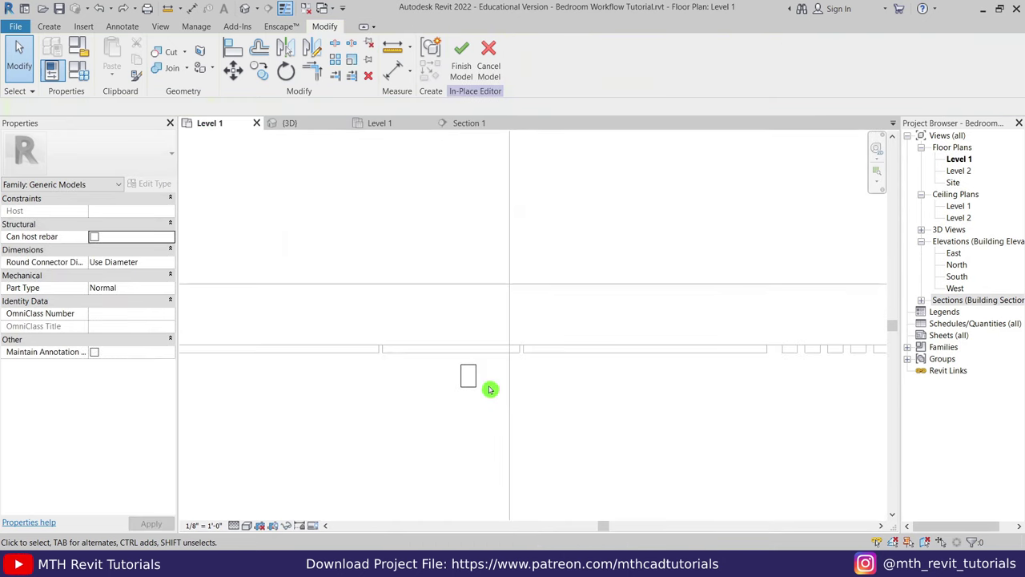
pyautogui.scroll(1, 484, 389)
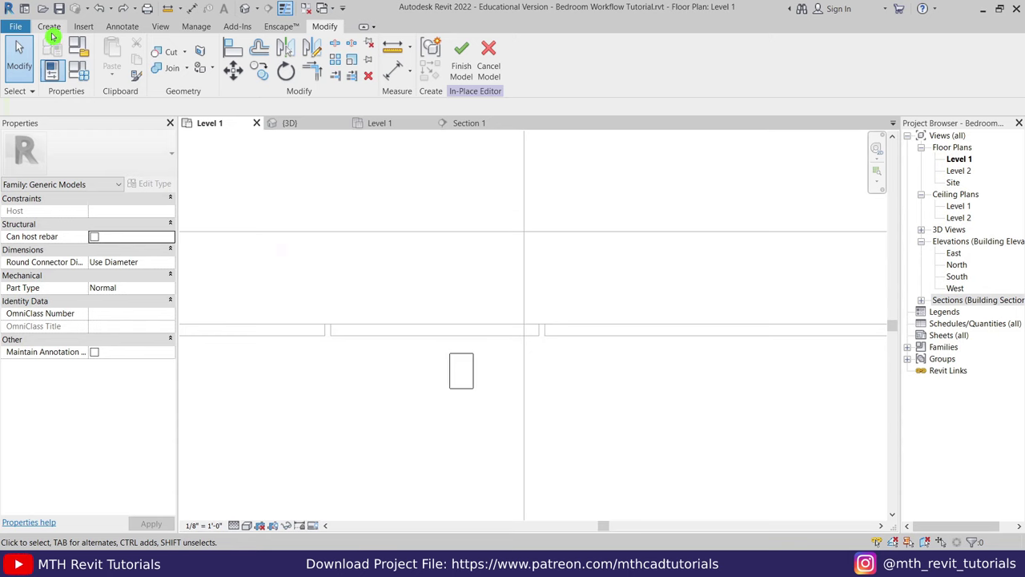
# Step: Start a solid extrusion and draw a circle of 1" radius on the block
pyautogui.click(50, 31)
pyautogui.click(111, 56)
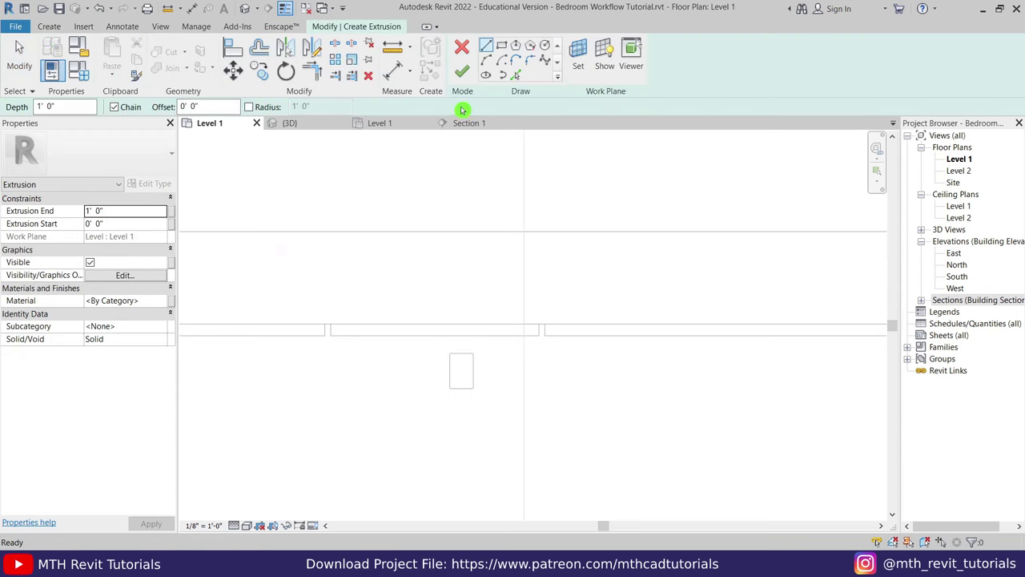
pyautogui.click(553, 48)
pyautogui.scroll(1, 473, 381)
pyautogui.scroll(1, 449, 344)
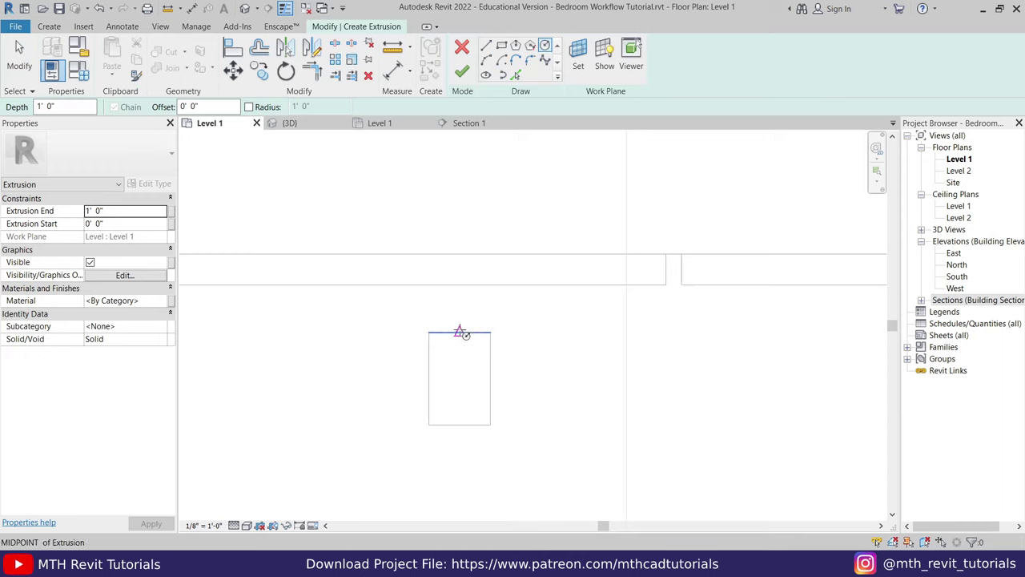
pyautogui.click(460, 332)
pyautogui.write('1')
pyautogui.press('Return')
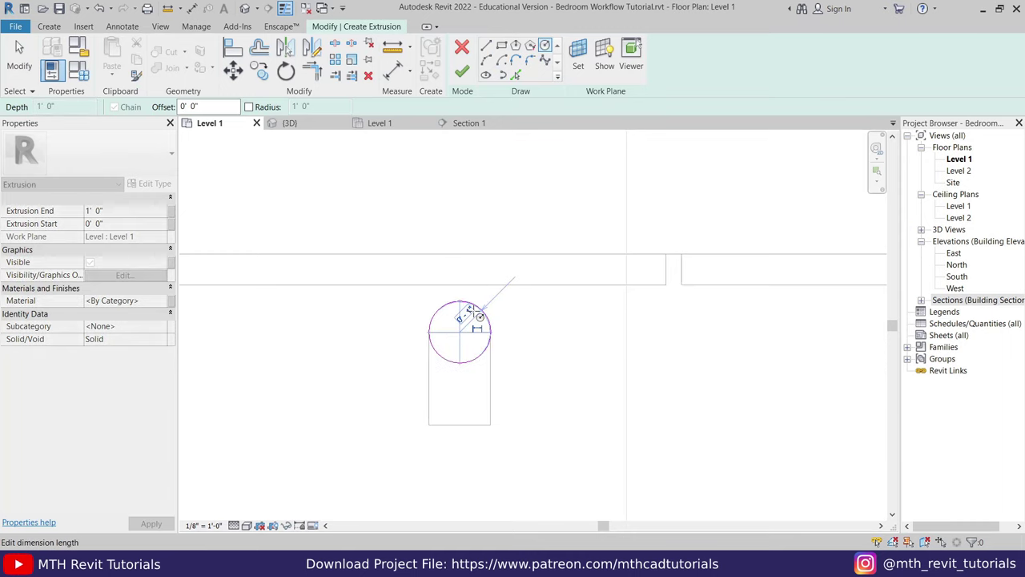
pyautogui.press('Escape')
pyautogui.press('Escape')
# Step: Move the circle to the block's centre with MV and finish the extrusion
pyautogui.click(483, 354)
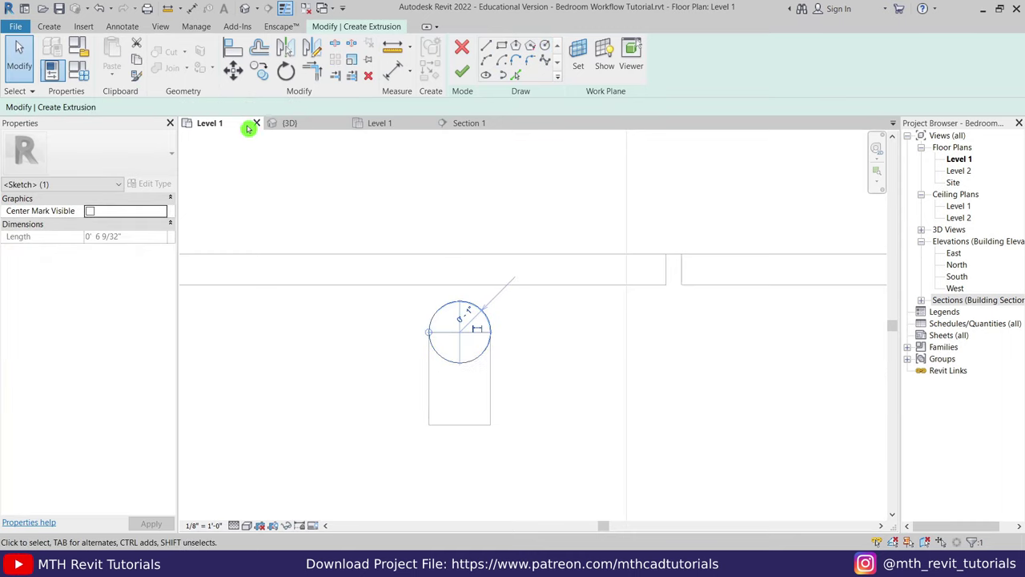
pyautogui.press('m')
pyautogui.press('v')
pyautogui.click(487, 340)
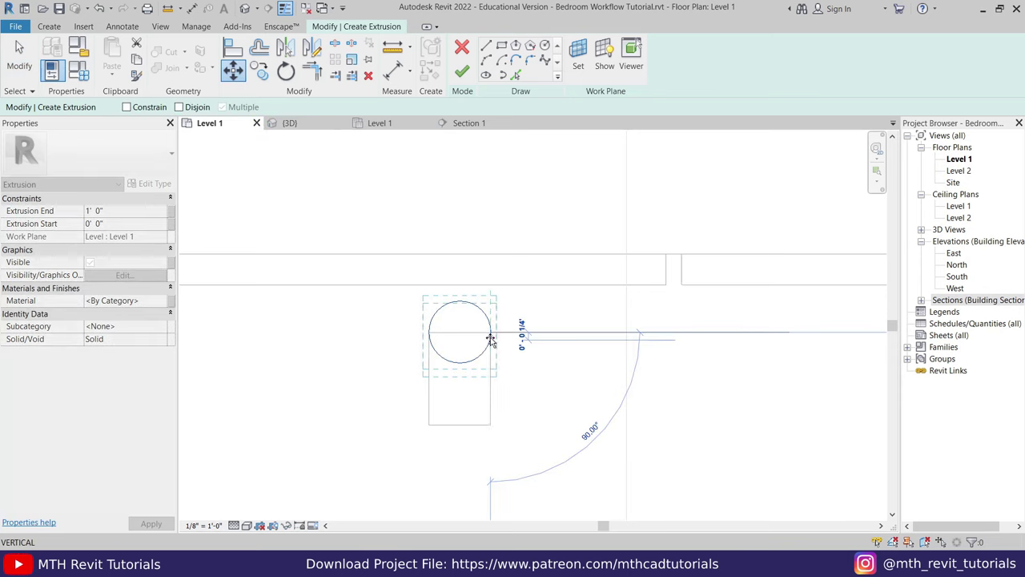
pyautogui.click(489, 377)
pyautogui.press('Escape')
pyautogui.click(467, 74)
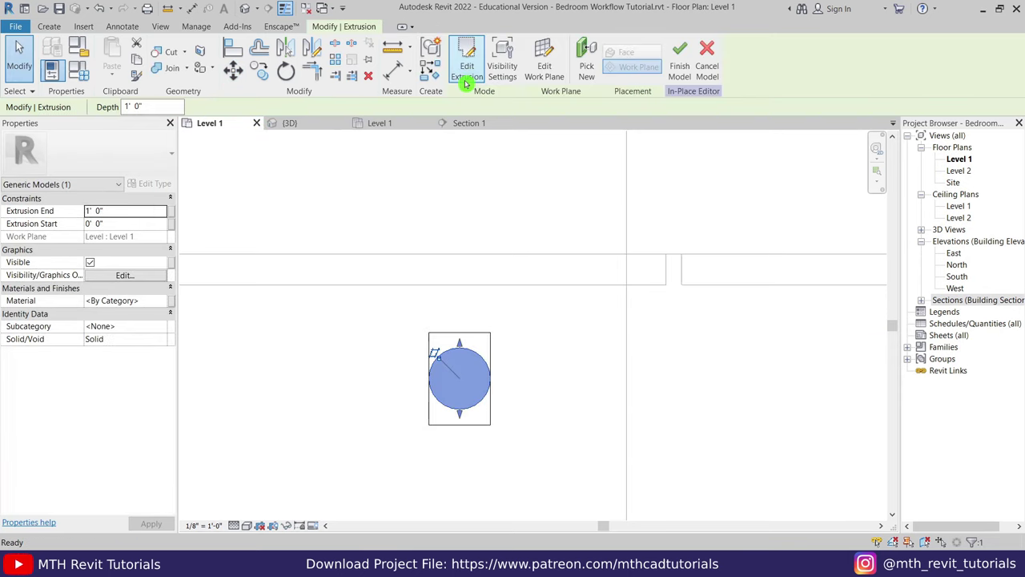
pyautogui.click(461, 124)
# Step: Set the round extrusion's Extrusion End to 2' 0"
pyautogui.scroll(1, 485, 476)
pyautogui.click(392, 424)
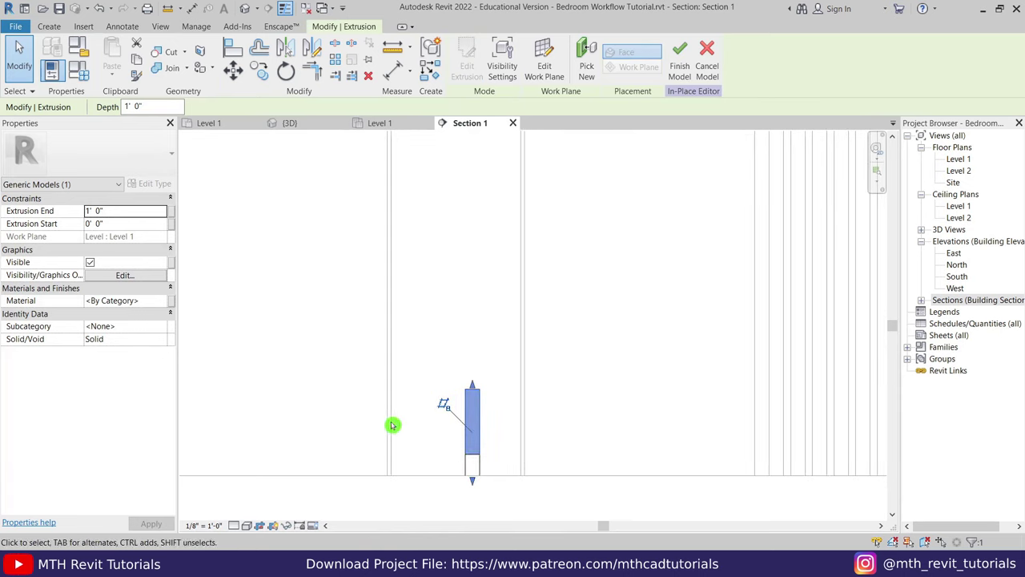
pyautogui.click(128, 211)
pyautogui.write('2')
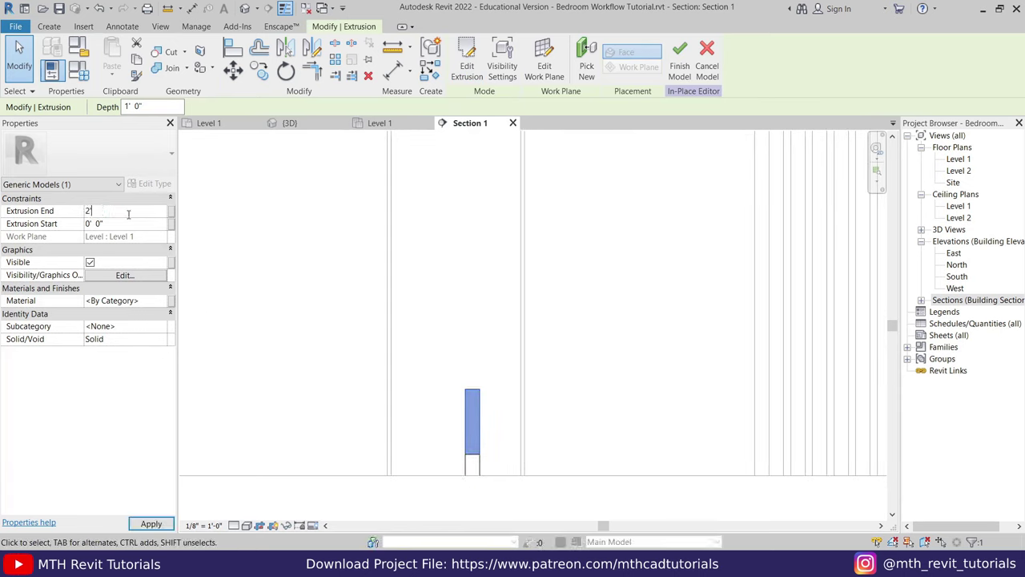
pyautogui.click(196, 253)
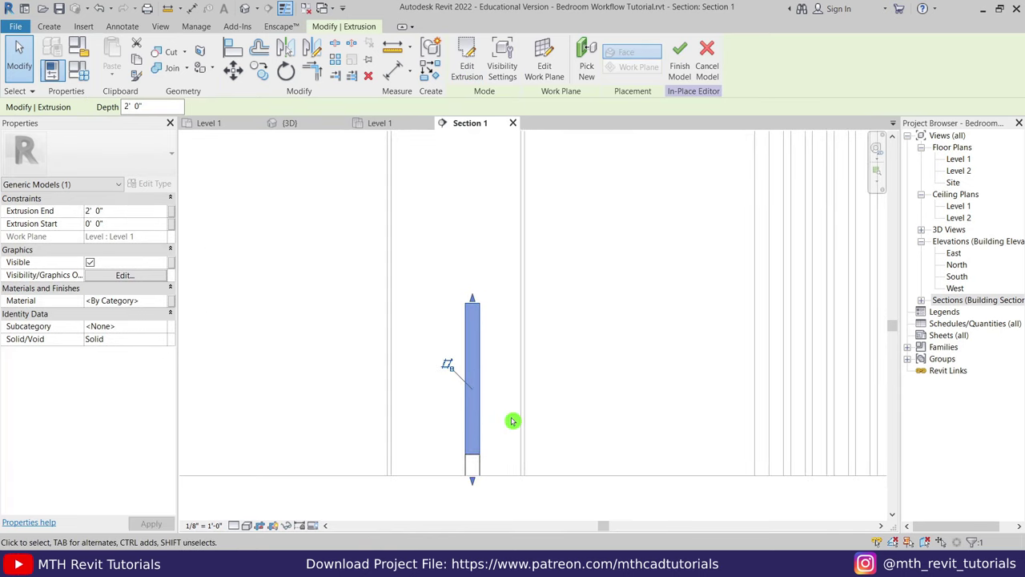
# Step: Dissociate the round extrusion from the Level 1 work plane, then return to Level 1
pyautogui.click(541, 72)
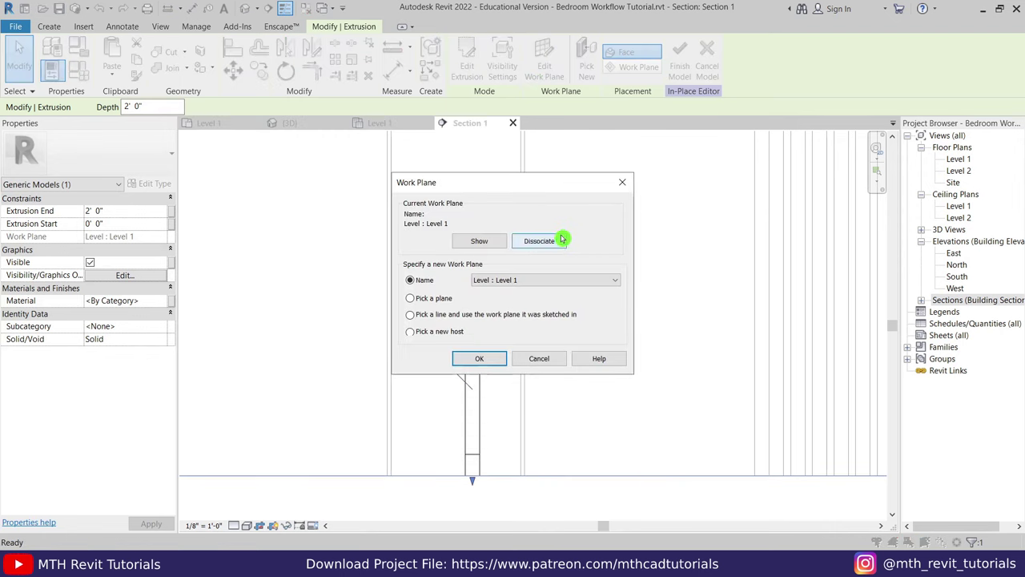
pyautogui.click(561, 238)
pyautogui.click(231, 76)
pyautogui.scroll(1, 486, 507)
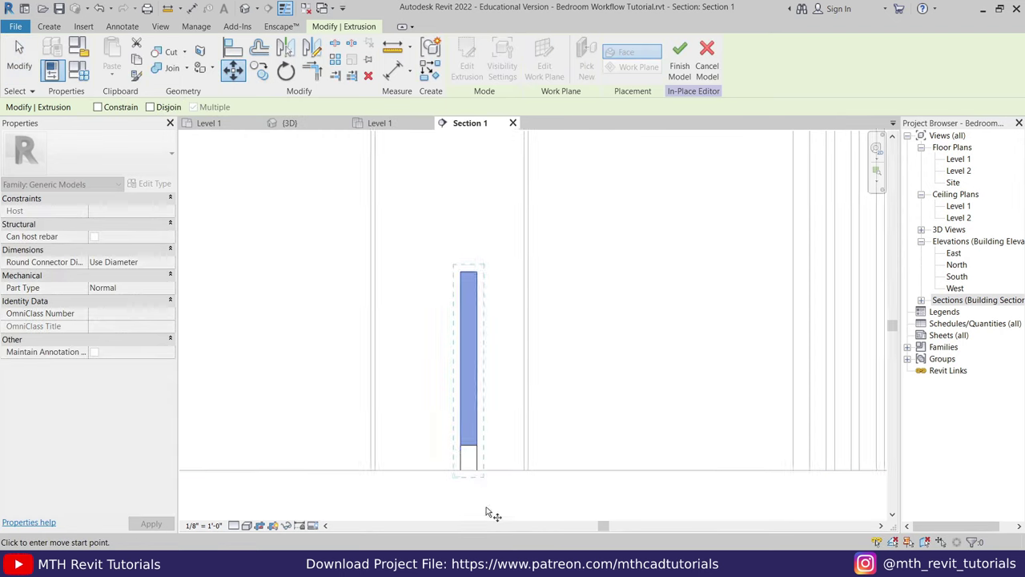
pyautogui.scroll(2, 486, 506)
pyautogui.press('Escape')
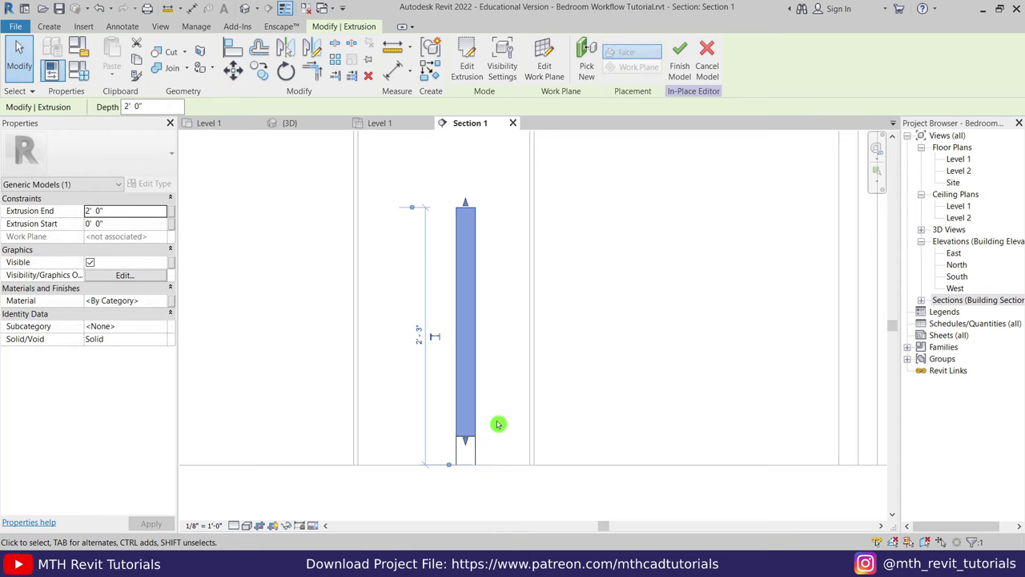
pyautogui.click(208, 122)
# Step: Reopen the round extrusion's sketch and select the circle
pyautogui.click(481, 359)
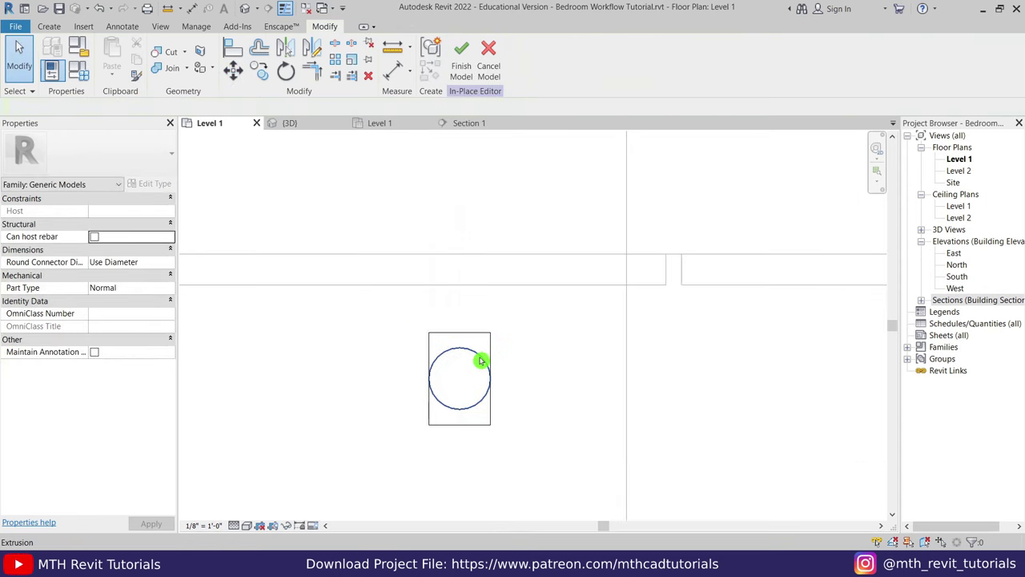
pyautogui.click(481, 360)
pyautogui.click(463, 72)
pyautogui.click(480, 358)
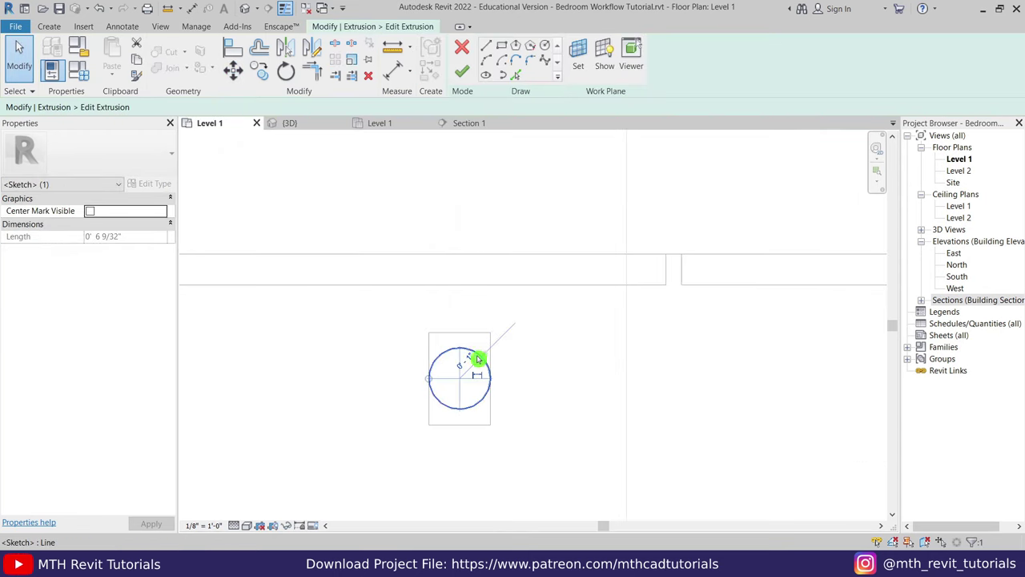
# Step: Set the circle radius to 0' 0.7", finish the sketch, and view it in Section 1
pyautogui.click(444, 357)
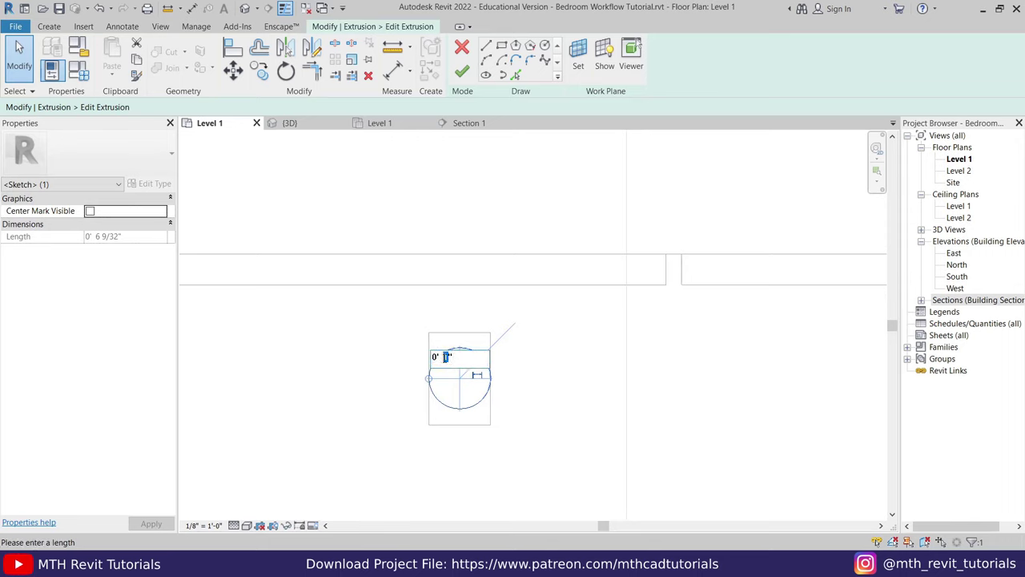
pyautogui.press('Return')
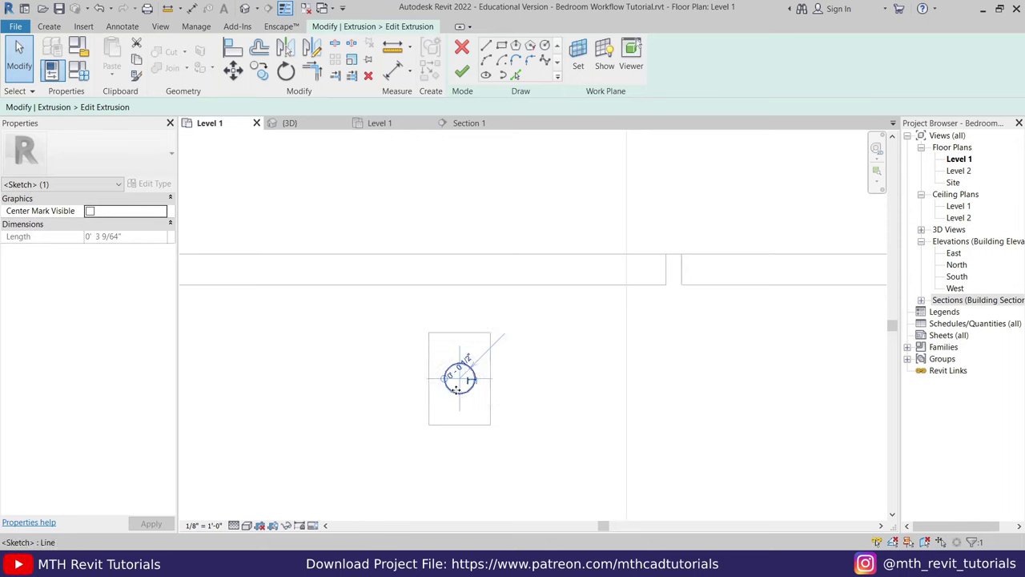
pyautogui.scroll(2, 459, 393)
pyautogui.click(468, 356)
pyautogui.write('0\' 0.7"')
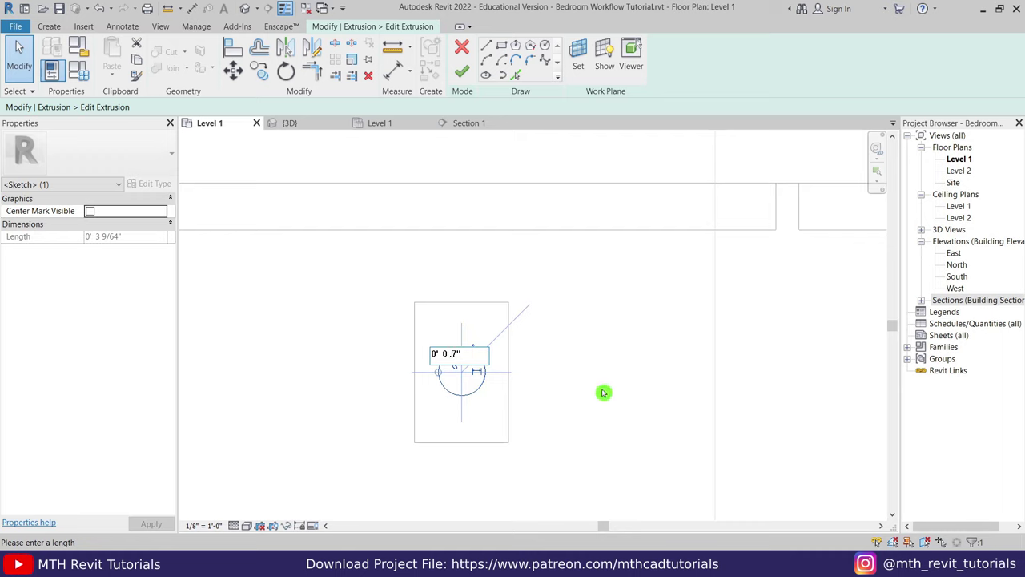
pyautogui.press('Return')
pyautogui.click(590, 282)
pyautogui.press('Return')
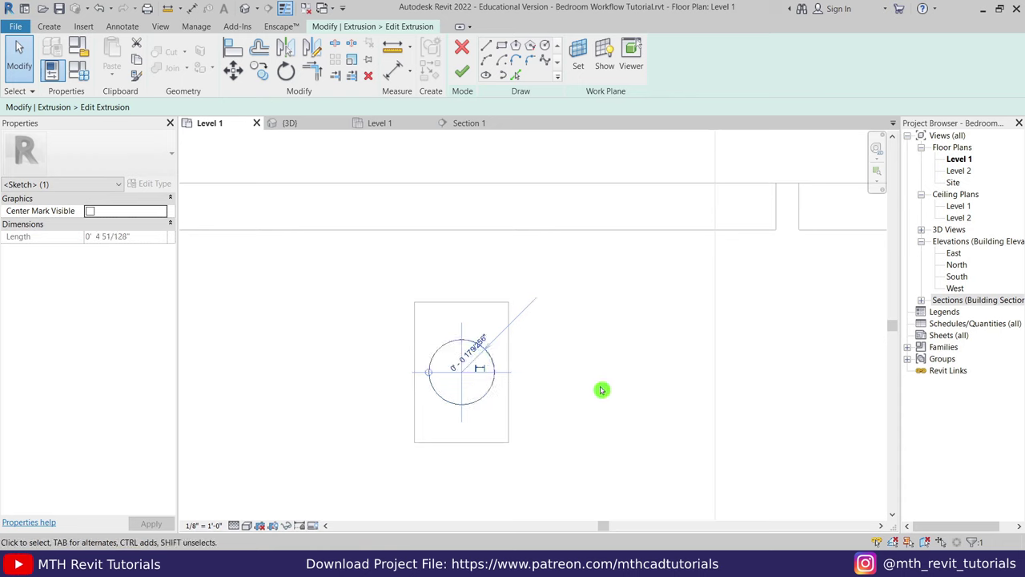
pyautogui.click(462, 71)
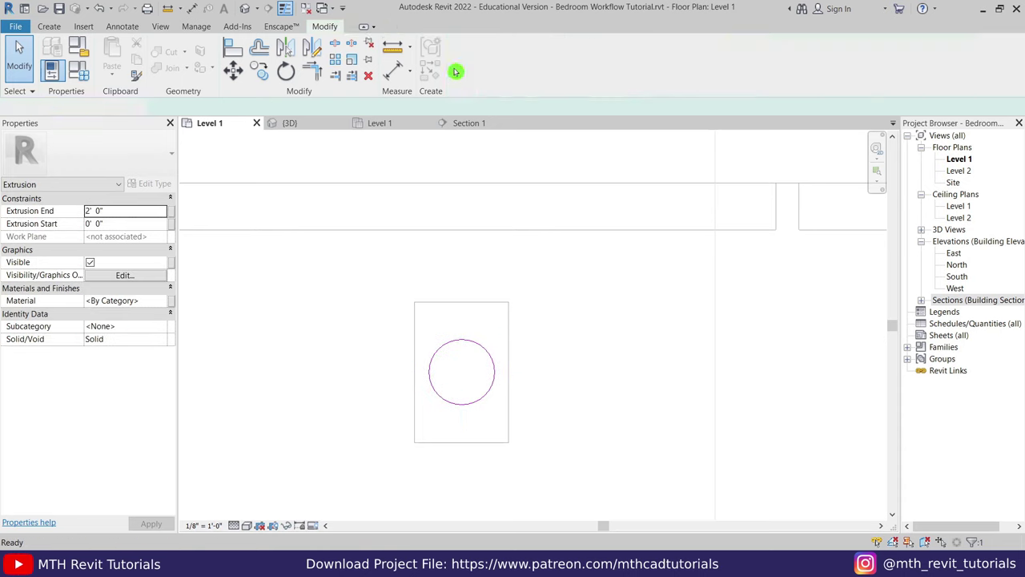
pyautogui.click(463, 123)
pyautogui.click(475, 422)
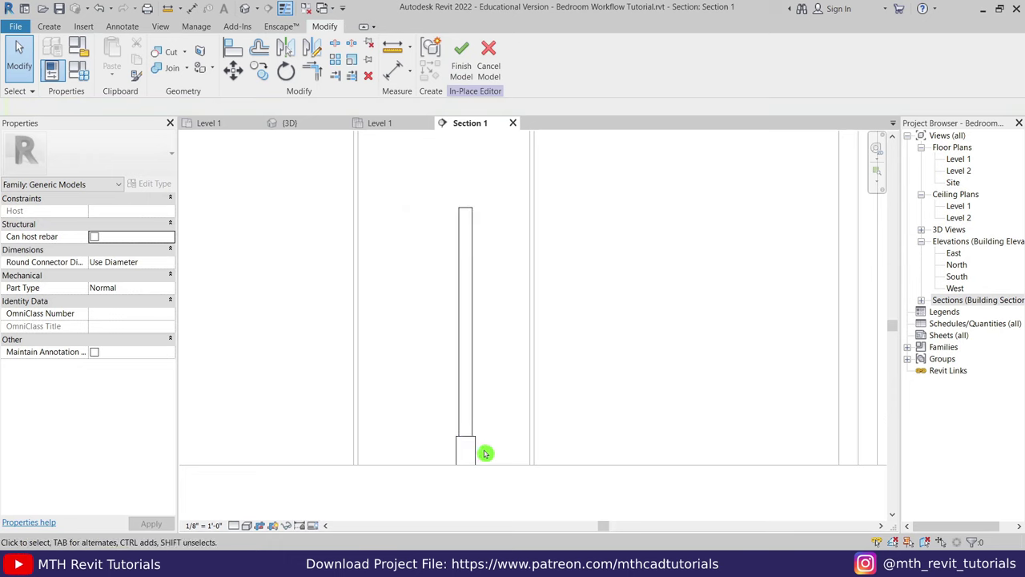
# Step: Dissociate the base block from the level work plane and move the rod and block 1"
pyautogui.scroll(-1, 480, 412)
pyautogui.moveTo(438, 206); pyautogui.dragTo(570, 488)
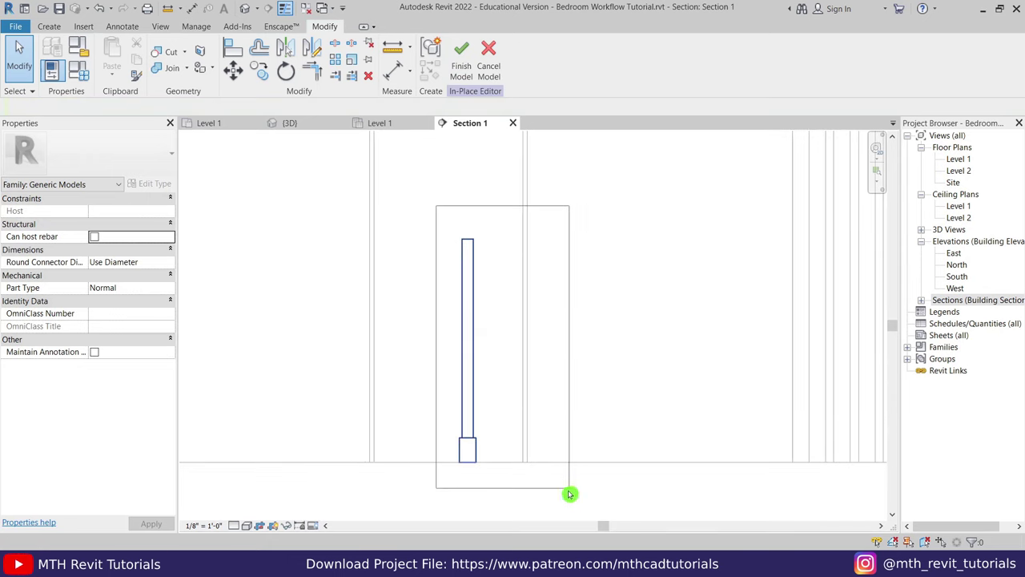
pyautogui.click(479, 458)
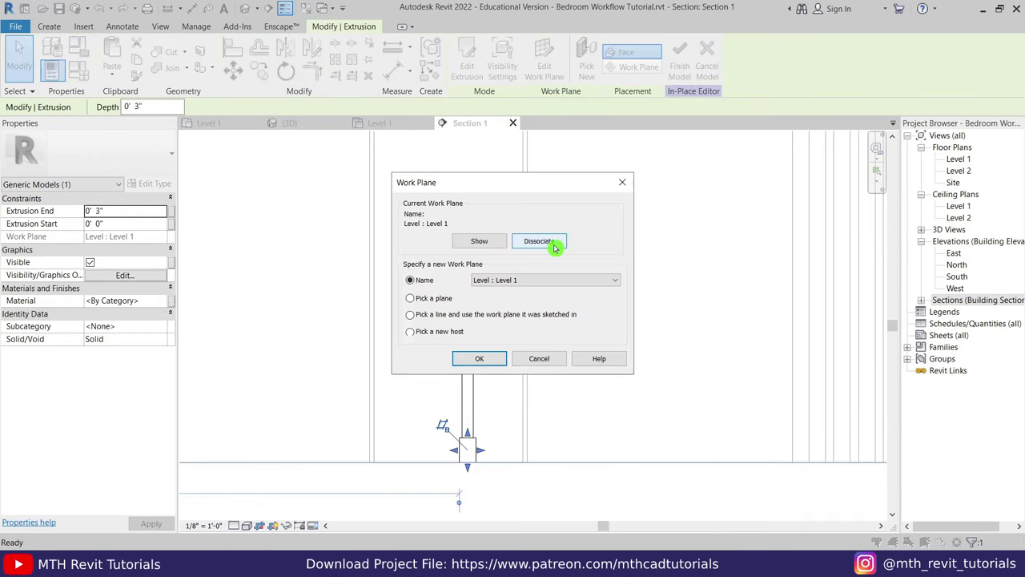
pyautogui.click(551, 239)
pyautogui.moveTo(414, 211); pyautogui.dragTo(593, 520)
pyautogui.click(233, 71)
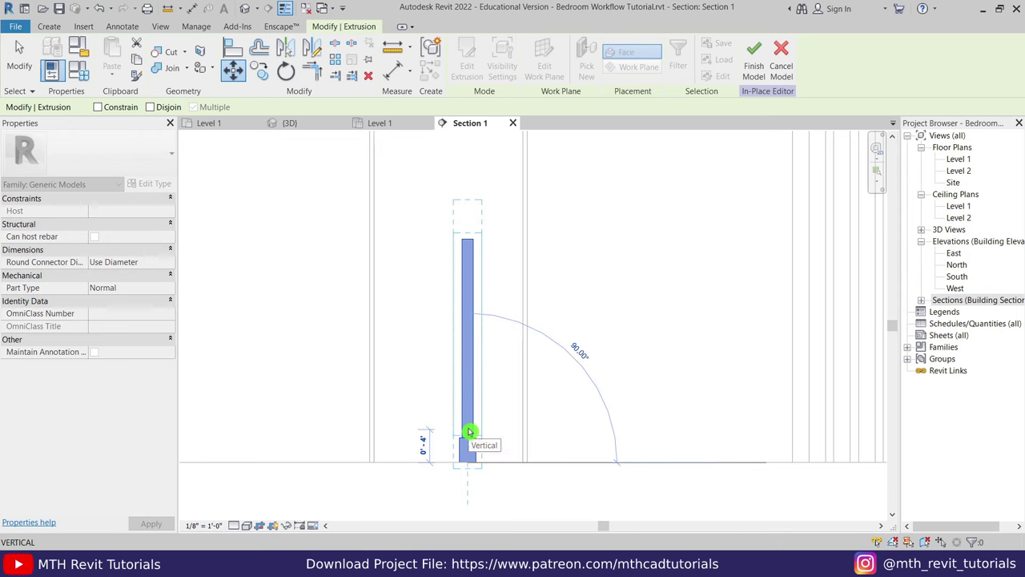
pyautogui.write('1"')
pyautogui.press('Return')
pyautogui.click(484, 492)
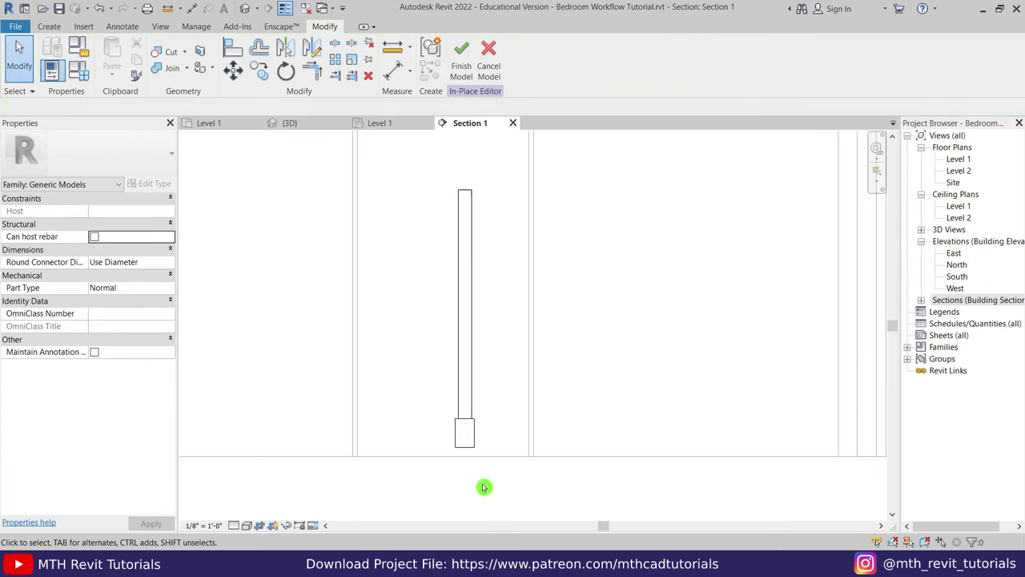
# Step: Copy the rod downward and stretch the copy's end to the level line as a stub
pyautogui.click(477, 357)
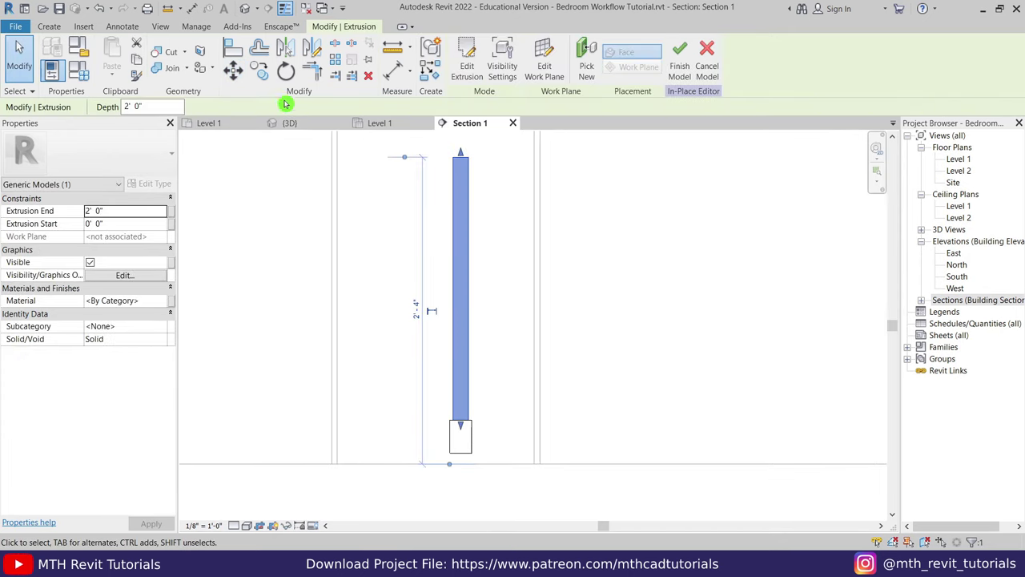
pyautogui.click(259, 70)
pyautogui.click(461, 157)
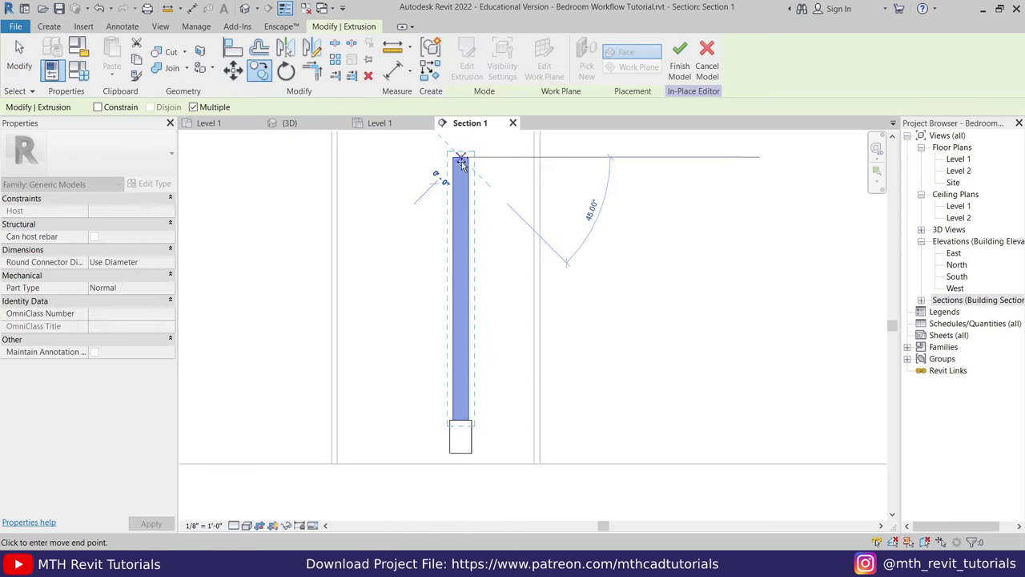
pyautogui.click(499, 419)
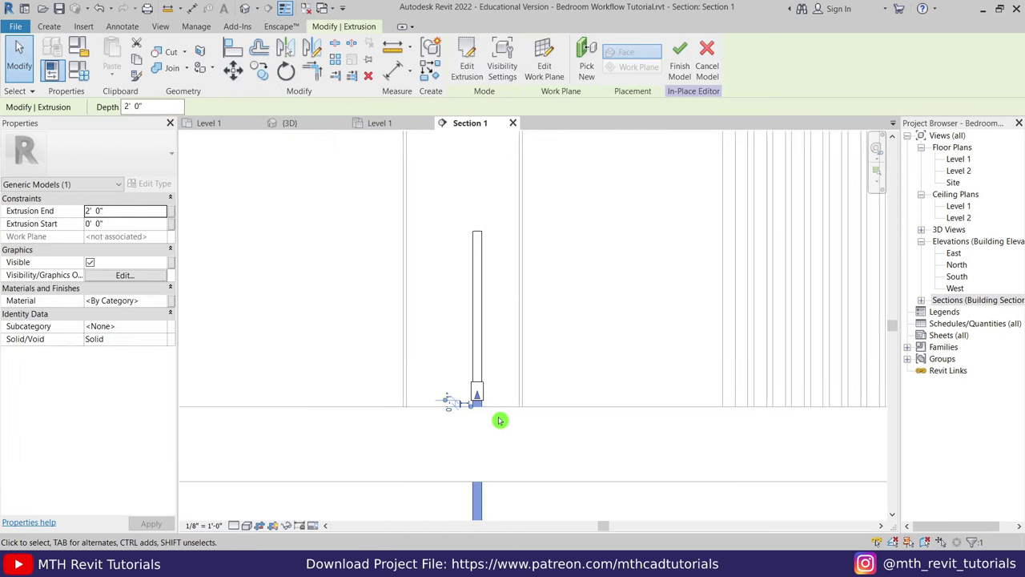
pyautogui.press('Escape')
pyautogui.moveTo(488, 448); pyautogui.dragTo(487, 313)
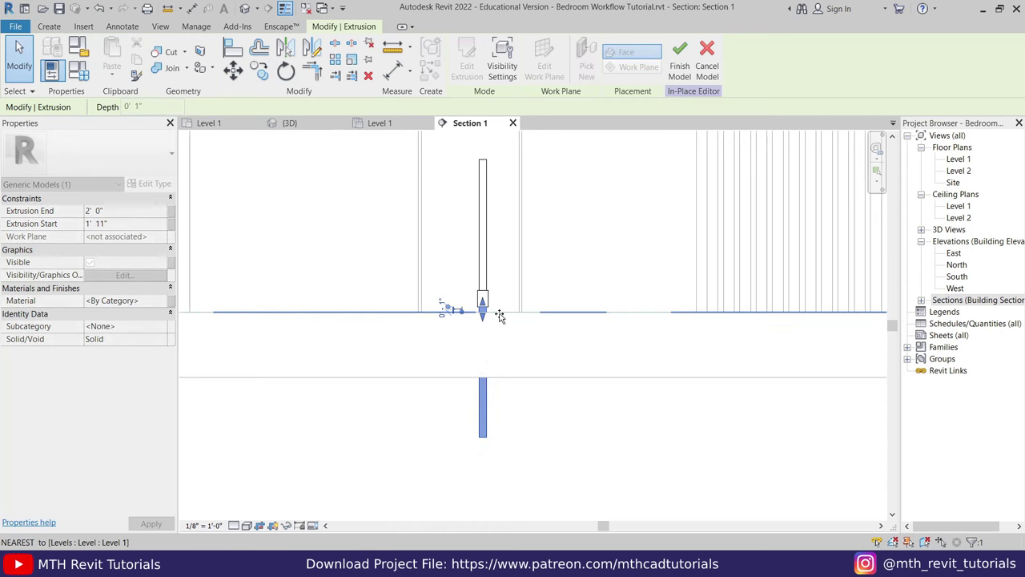
pyautogui.press('Escape')
# Step: Raise all three handle pieces higher up the feature wall panel
pyautogui.moveTo(501, 206); pyautogui.dragTo(484, 327, button='middle')
pyautogui.scroll(1, 485, 326)
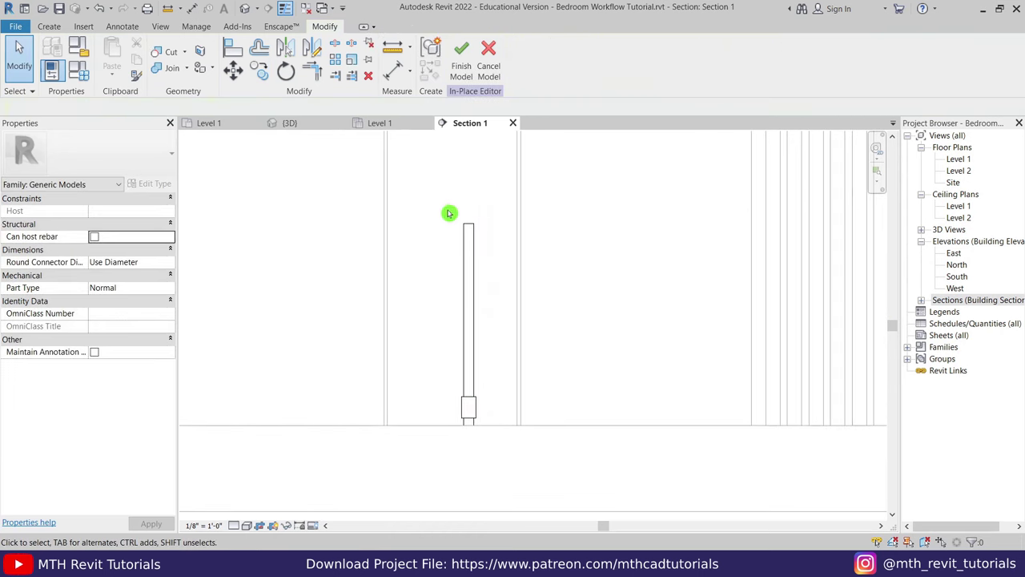
pyautogui.moveTo(415, 200); pyautogui.dragTo(577, 453)
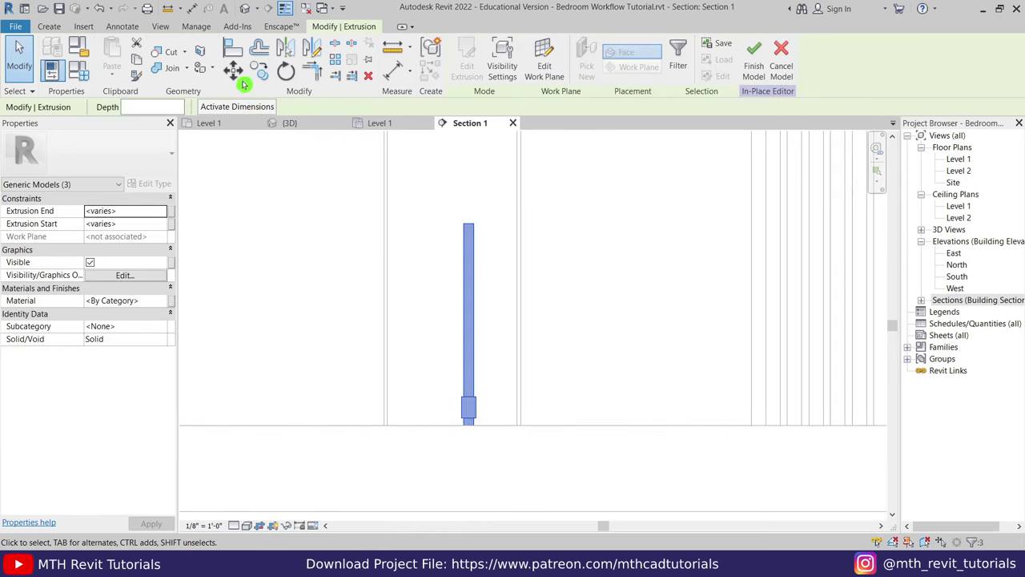
pyautogui.scroll(1, 519, 447)
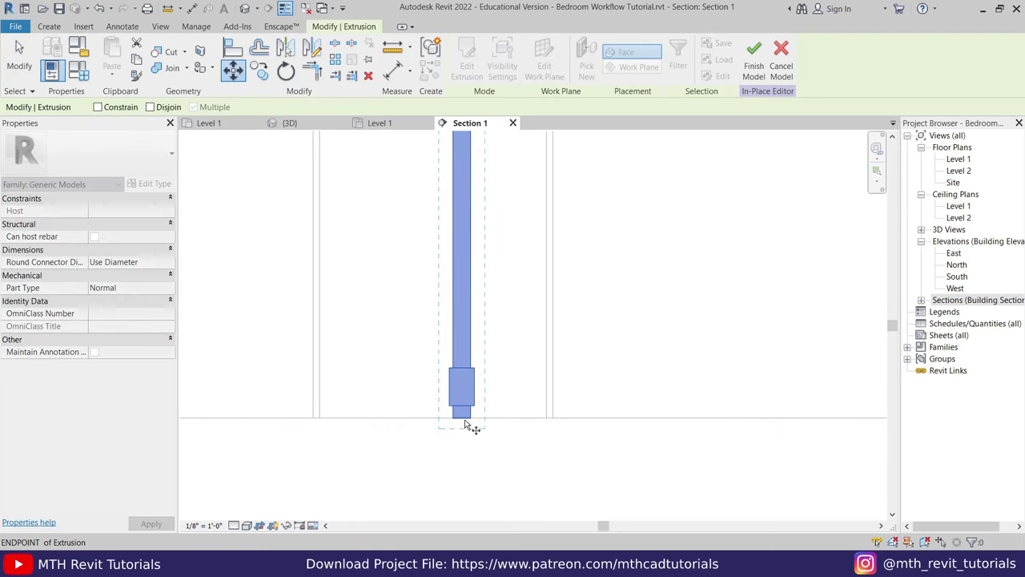
pyautogui.moveTo(463, 424)
pyautogui.mouseDown()
pyautogui.moveTo(457, 400)
pyautogui.moveTo(481, 318)
pyautogui.mouseUp()
pyautogui.scroll(-2, 465, 413)
pyautogui.scroll(2, 456, 409)
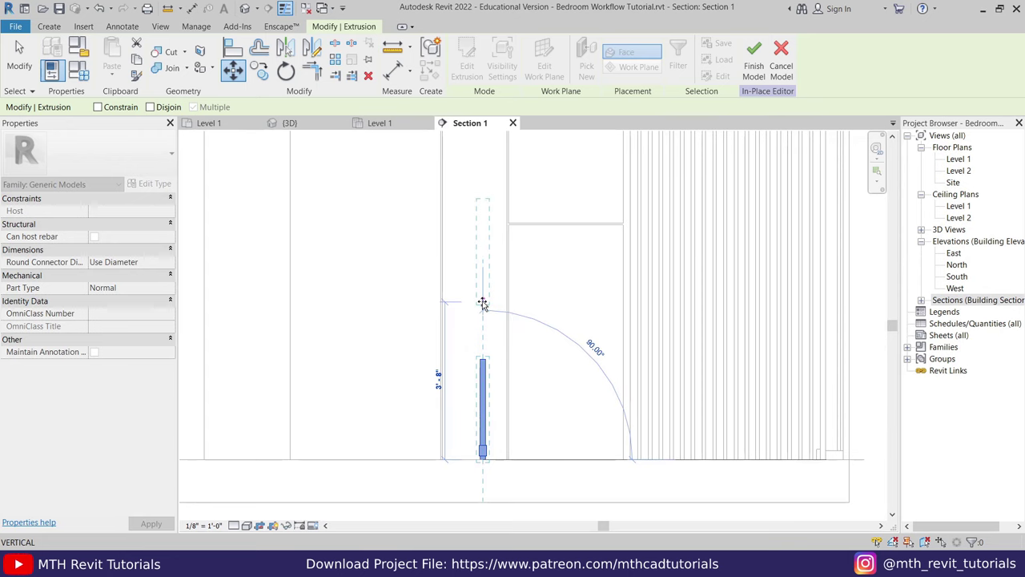
pyautogui.click(547, 341)
pyautogui.scroll(1, 486, 264)
# Step: Check the handle in the {3D} view and the Level 1 floor plan
pyautogui.click(313, 122)
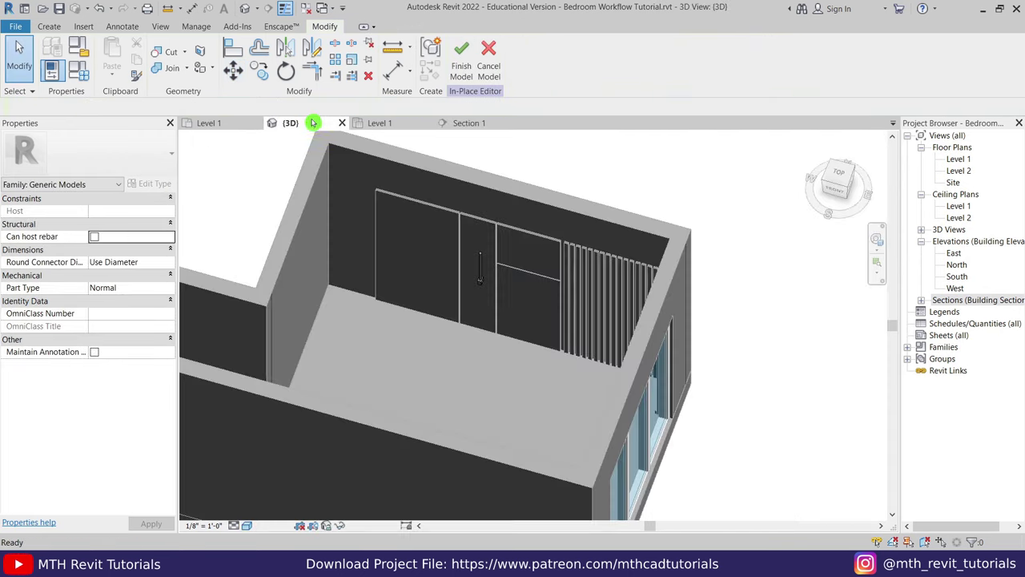
pyautogui.scroll(5, 489, 257)
pyautogui.scroll(2, 432, 303)
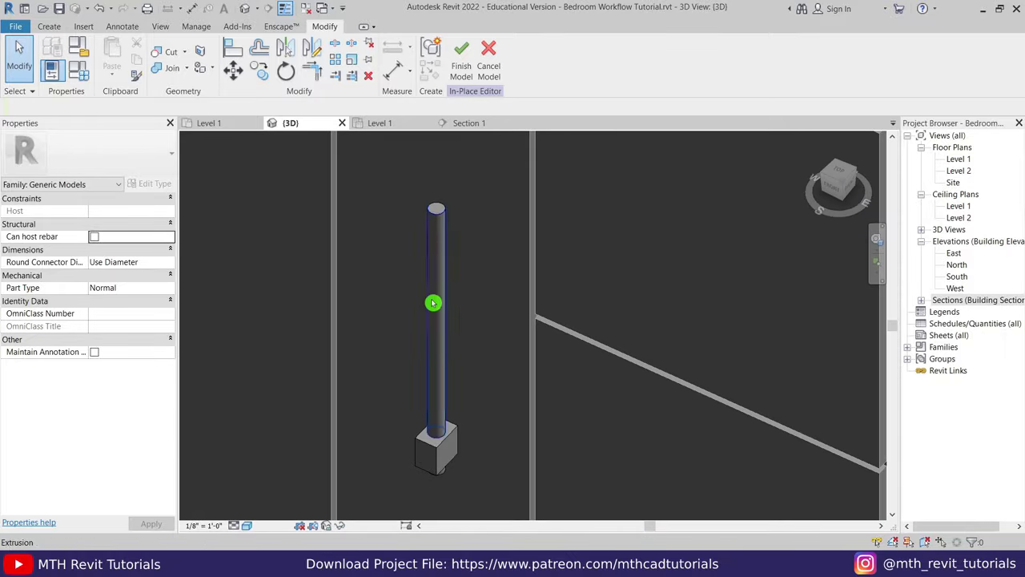
pyautogui.click(236, 125)
pyautogui.moveTo(273, 165)
pyautogui.mouseDown(button='middle')
pyautogui.moveTo(472, 311)
pyautogui.moveTo(483, 299)
pyautogui.moveTo(436, 335)
pyautogui.moveTo(513, 429)
pyautogui.moveTo(424, 473)
pyautogui.moveTo(400, 376)
pyautogui.mouseUp(button='middle')
pyautogui.click(282, 122)
# Step: Edit the bottom block's extrusion profile in the Level 1 plan
pyautogui.scroll(2, 425, 476)
pyautogui.scroll(3, 401, 375)
pyautogui.click(407, 336)
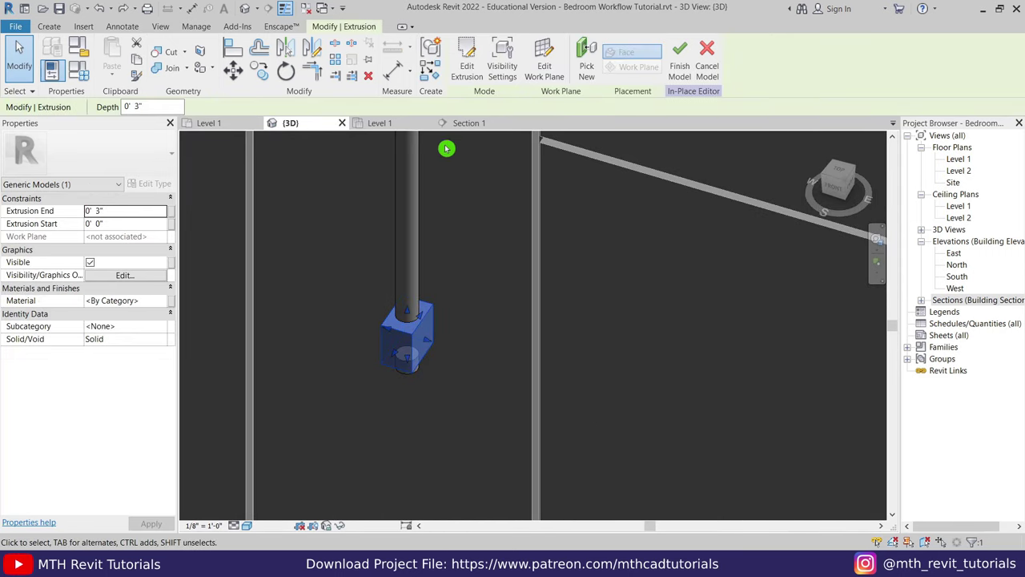
pyautogui.click(467, 60)
pyautogui.click(209, 123)
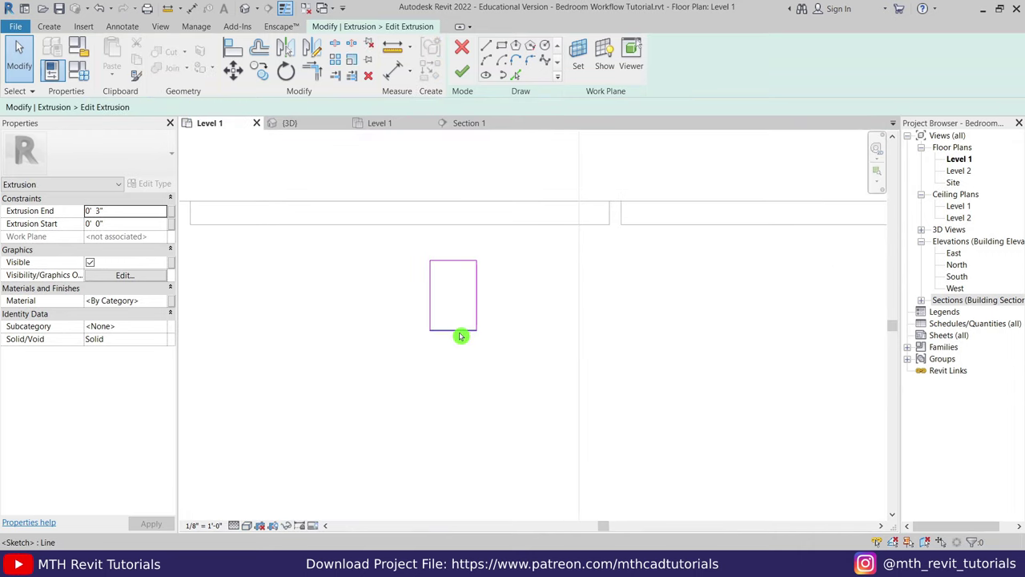
# Step: Resize the block sketch's edge to 3" and finish the extrusion edit
pyautogui.click(460, 335)
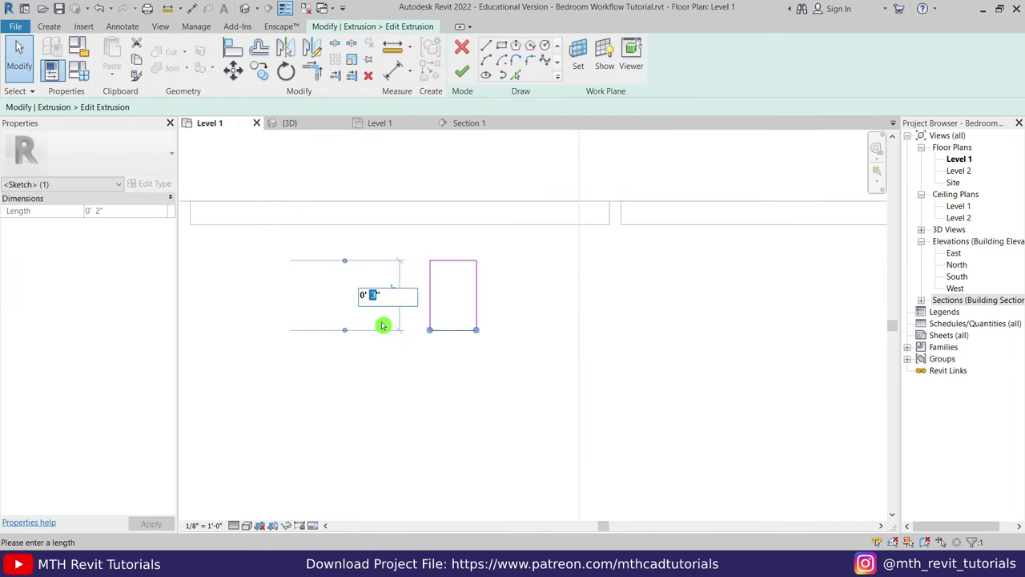
pyautogui.click(462, 71)
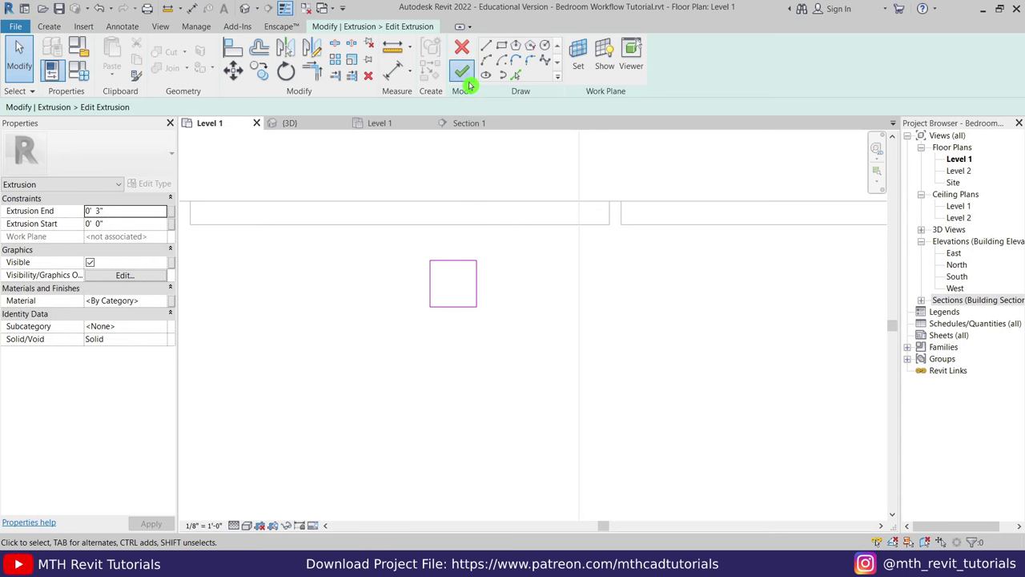
pyautogui.click(469, 78)
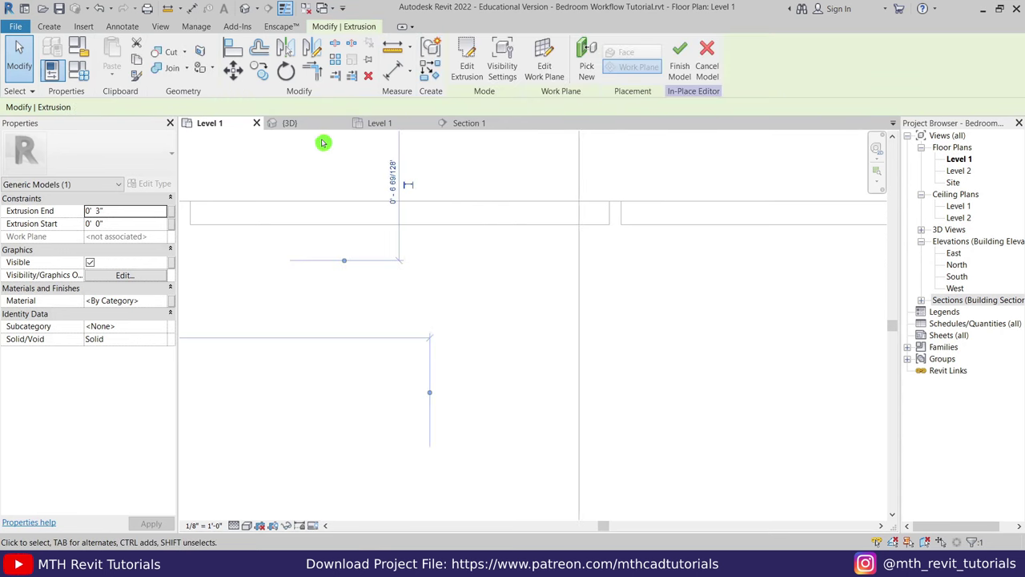
# Step: In the Top view, move the rod to the centre of the square block
pyautogui.click(320, 124)
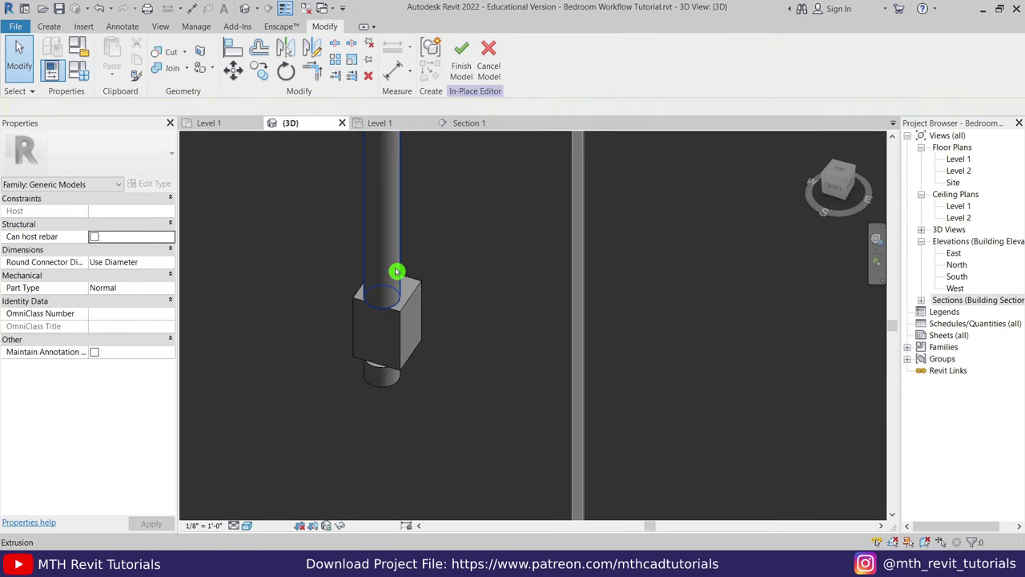
pyautogui.click(397, 272)
pyautogui.click(838, 178)
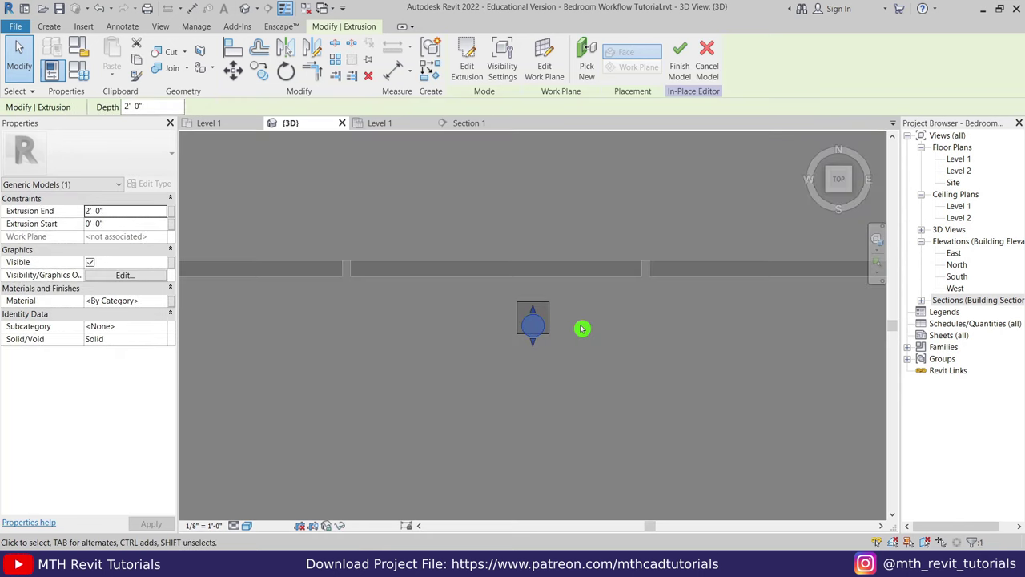
pyautogui.scroll(2, 583, 328)
pyautogui.click(538, 361)
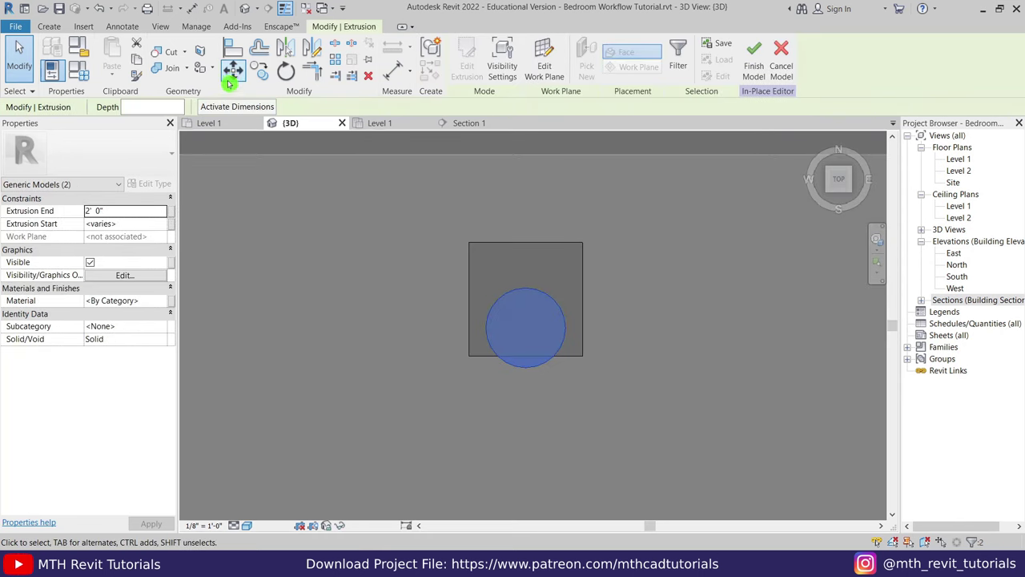
pyautogui.click(232, 74)
pyautogui.click(629, 393)
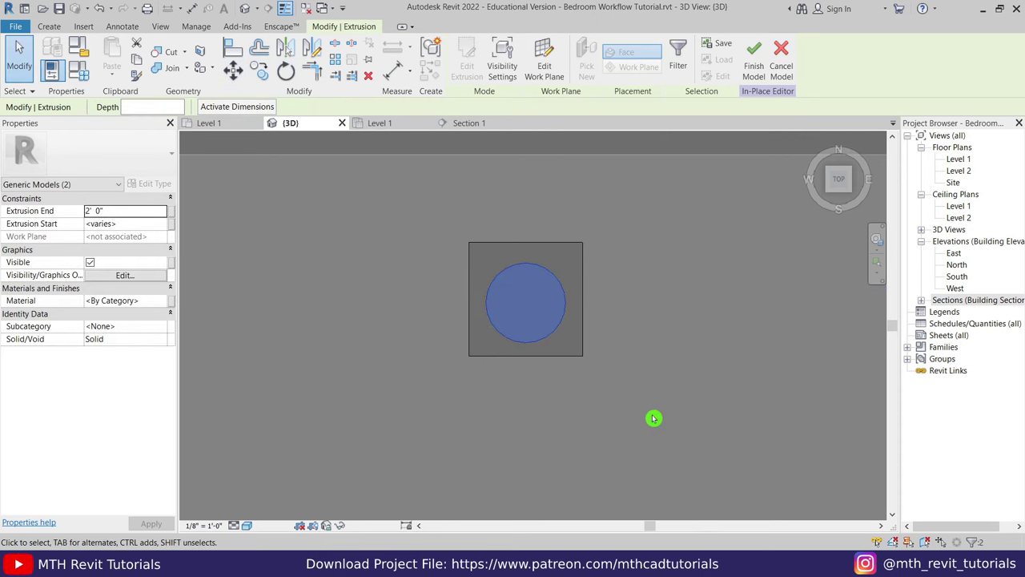
pyautogui.click(650, 417)
# Step: Move the rod, block and stub together against the wall face
pyautogui.scroll(-2, 568, 359)
pyautogui.moveTo(568, 360); pyautogui.dragTo(463, 328)
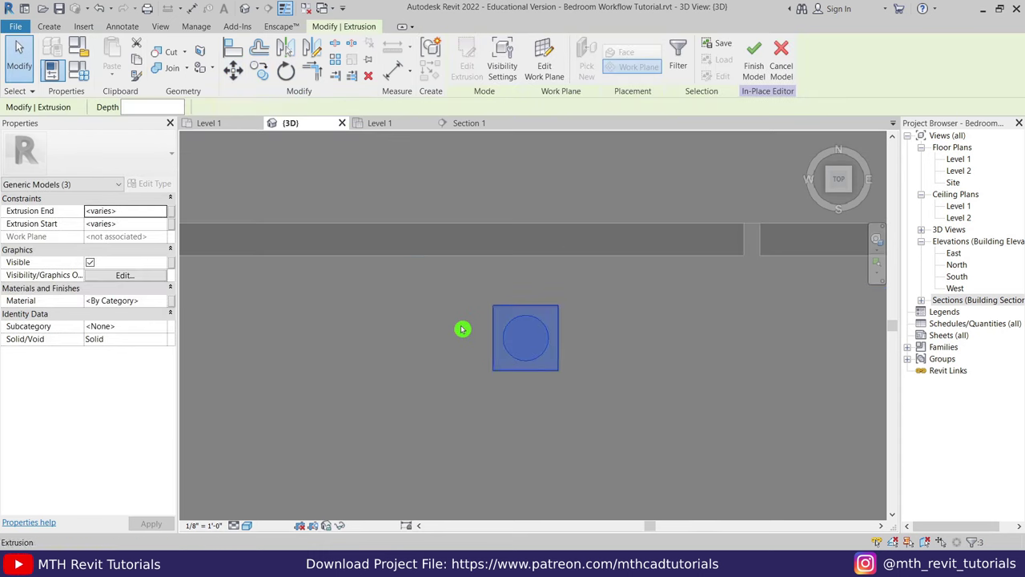
pyautogui.click(233, 73)
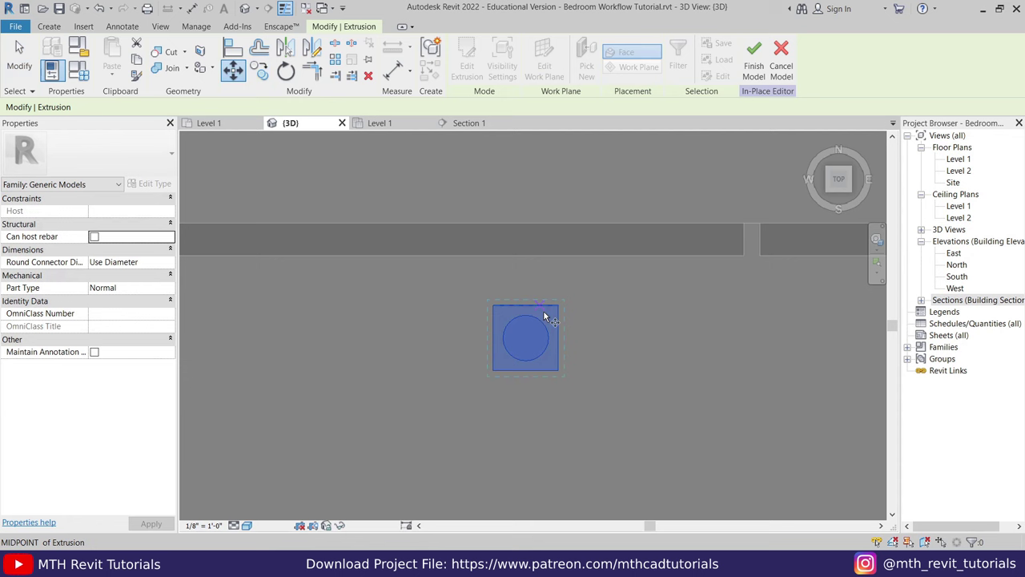
pyautogui.click(525, 255)
# Step: In the section view, select both block extrusions and associate their material with a family parameter
pyautogui.click(469, 123)
pyautogui.scroll(1, 516, 370)
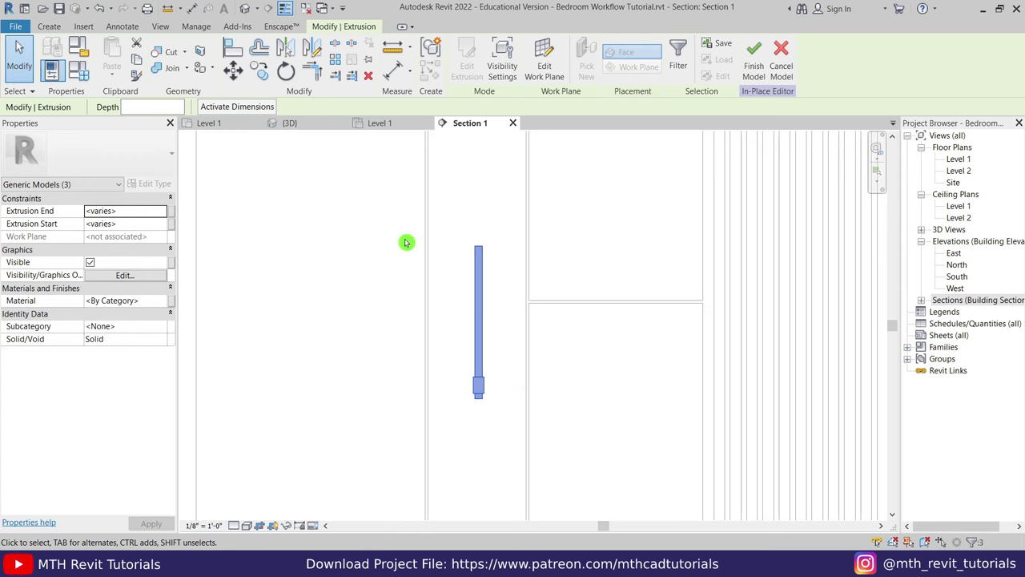
pyautogui.scroll(2, 491, 331)
pyautogui.click(484, 431)
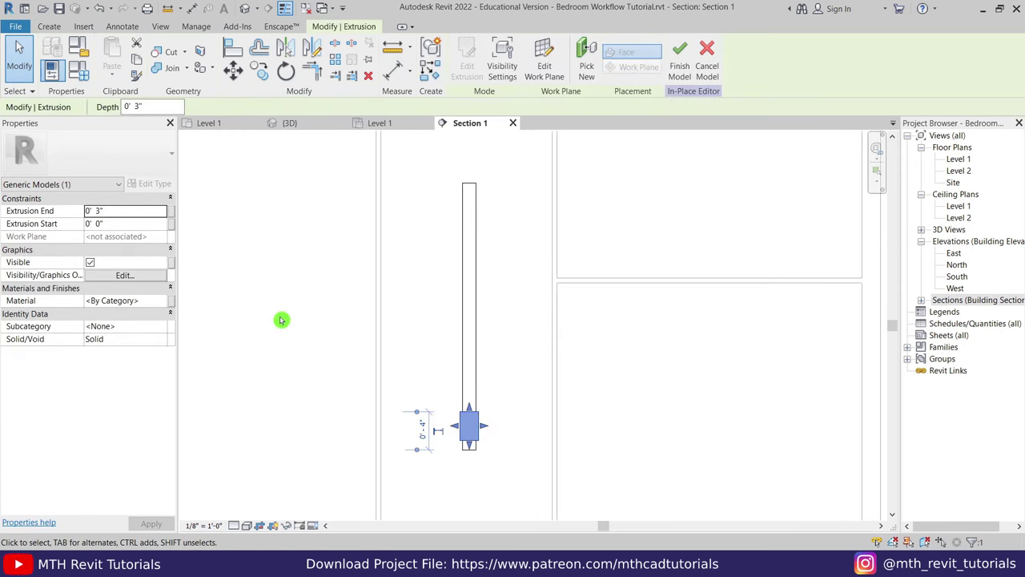
pyautogui.moveTo(438, 388); pyautogui.dragTo(522, 489)
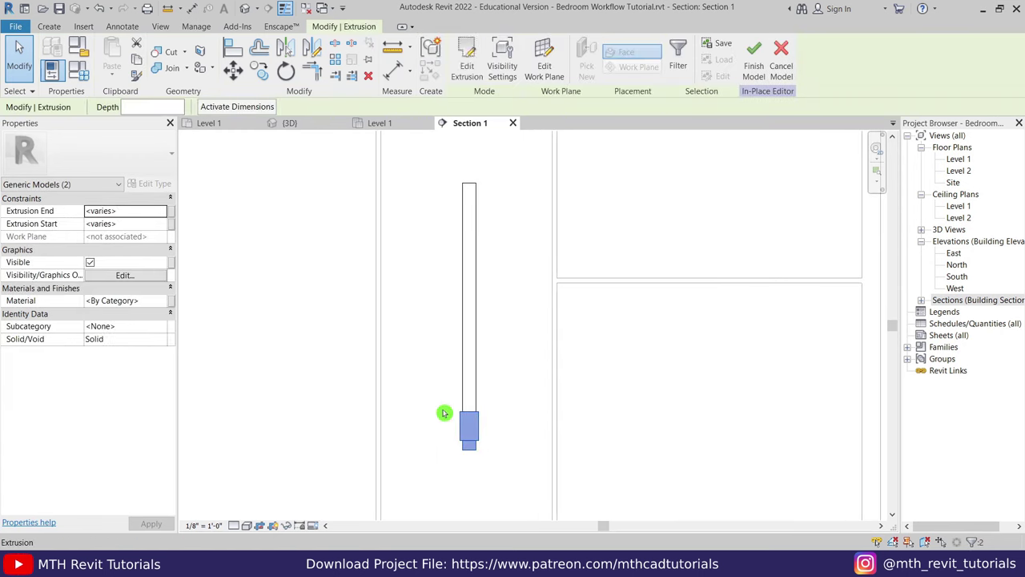
pyautogui.click(170, 301)
# Step: Link the base blocks' material to a new Metal material parameter
pyautogui.click(420, 362)
pyautogui.write('Metal')
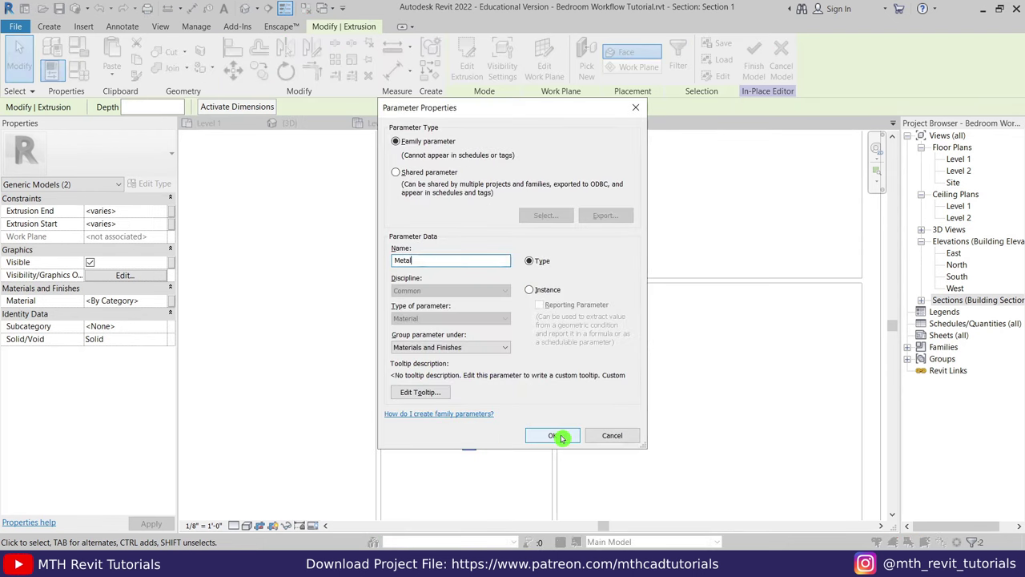
pyautogui.click(561, 437)
pyautogui.click(539, 397)
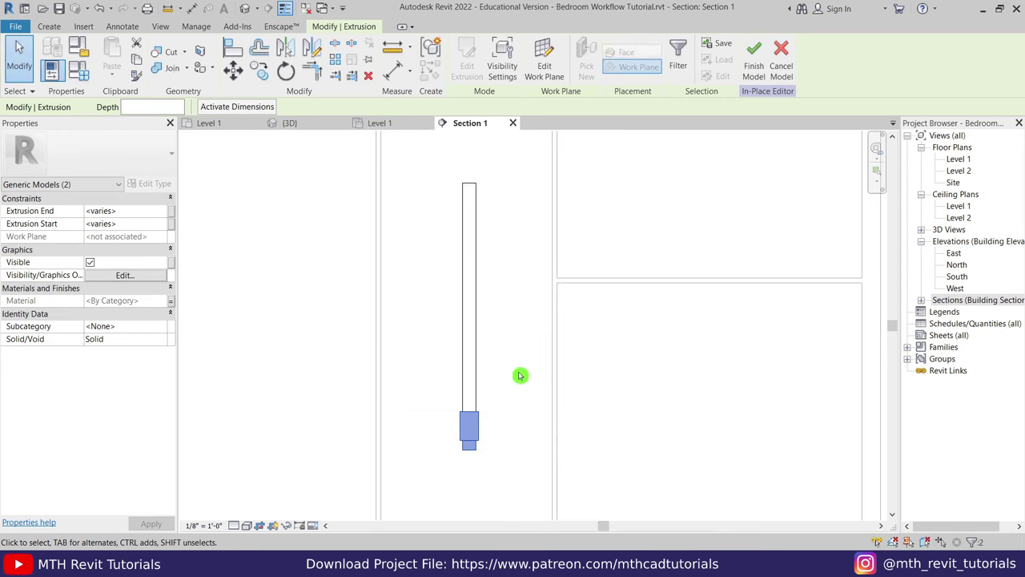
# Step: Link the tall rod's material to a new LED material parameter
pyautogui.click(468, 353)
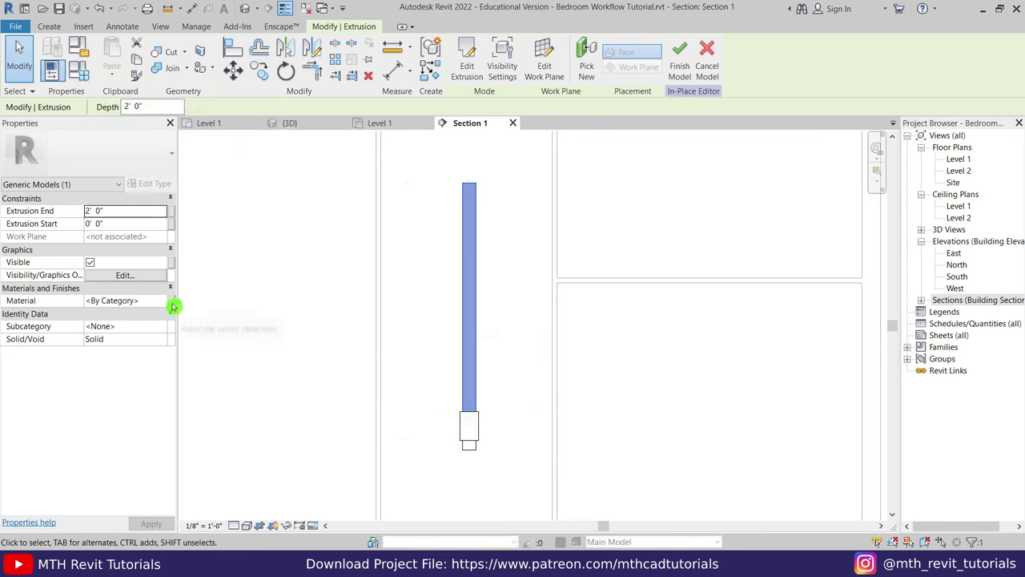
pyautogui.click(172, 302)
pyautogui.click(420, 363)
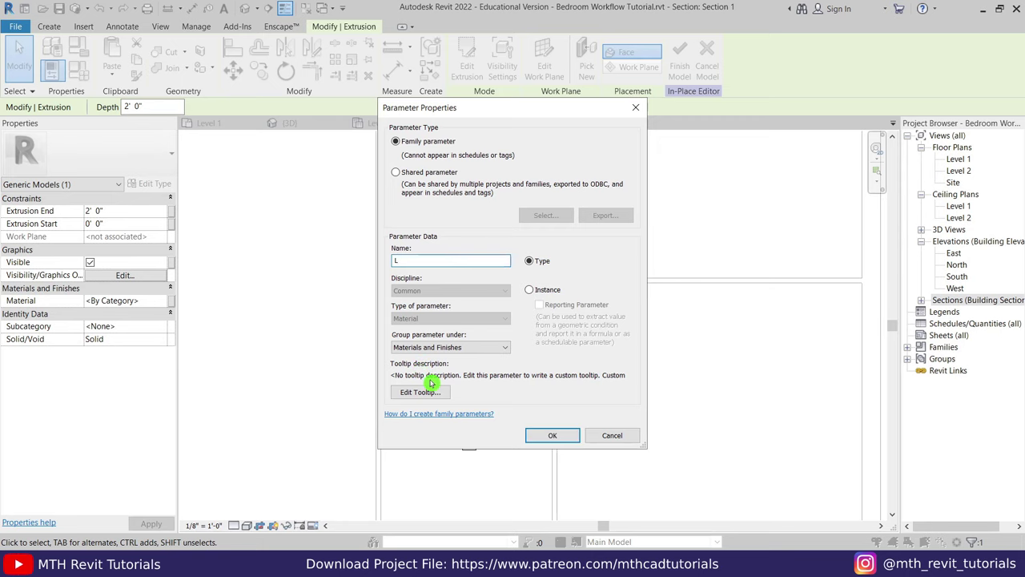
pyautogui.click(547, 433)
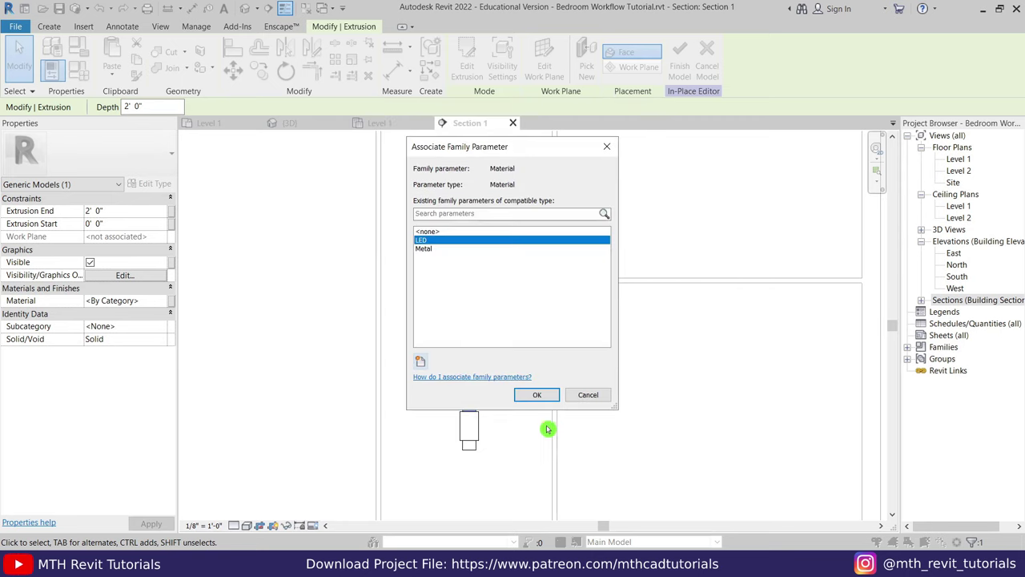
pyautogui.click(539, 395)
# Step: Copy the handle extrusions to the left of the original handle
pyautogui.moveTo(449, 206); pyautogui.dragTo(518, 417)
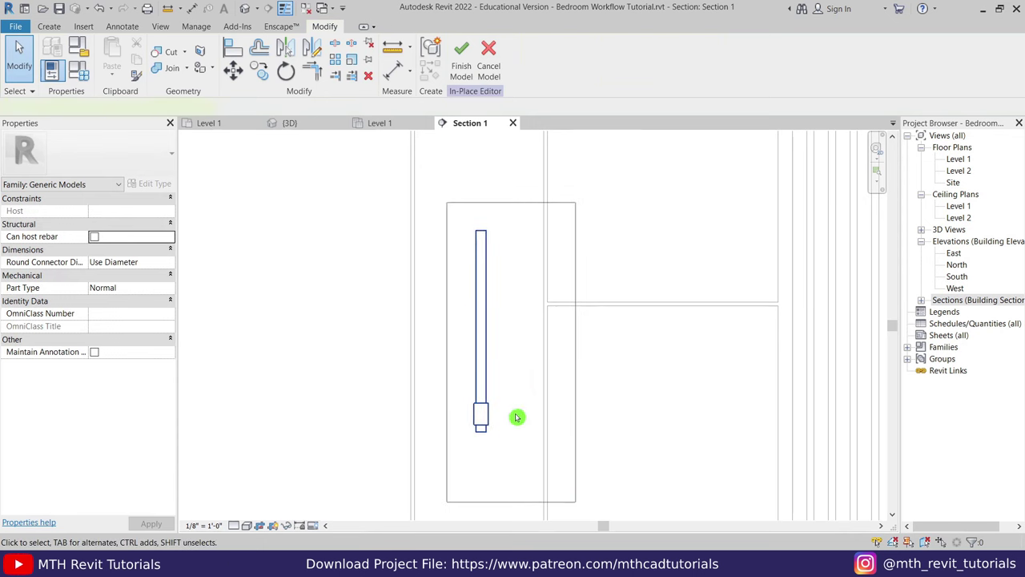
pyautogui.press('m')
pyautogui.press('v')
pyautogui.scroll(2, 477, 432)
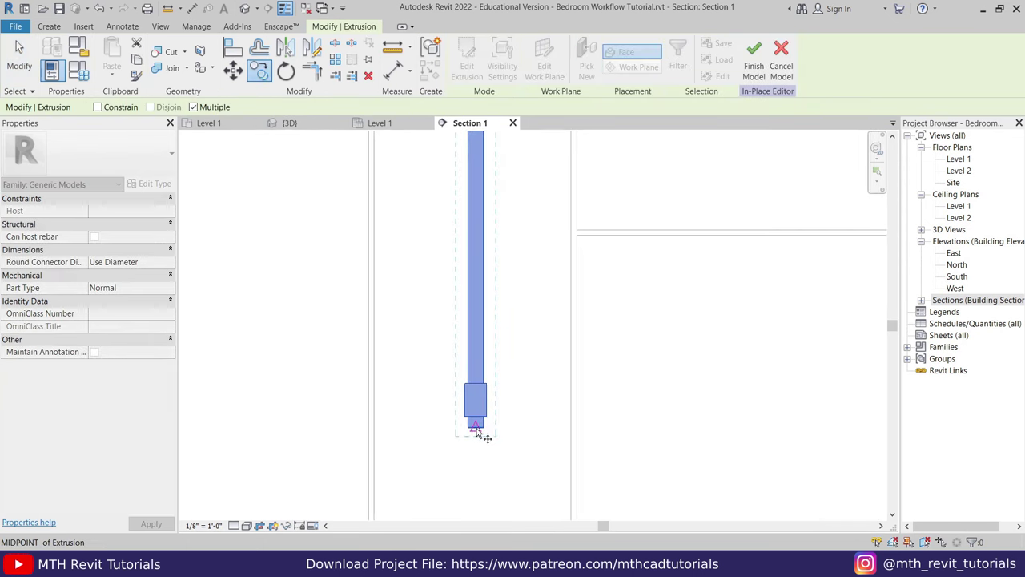
pyautogui.click(476, 430)
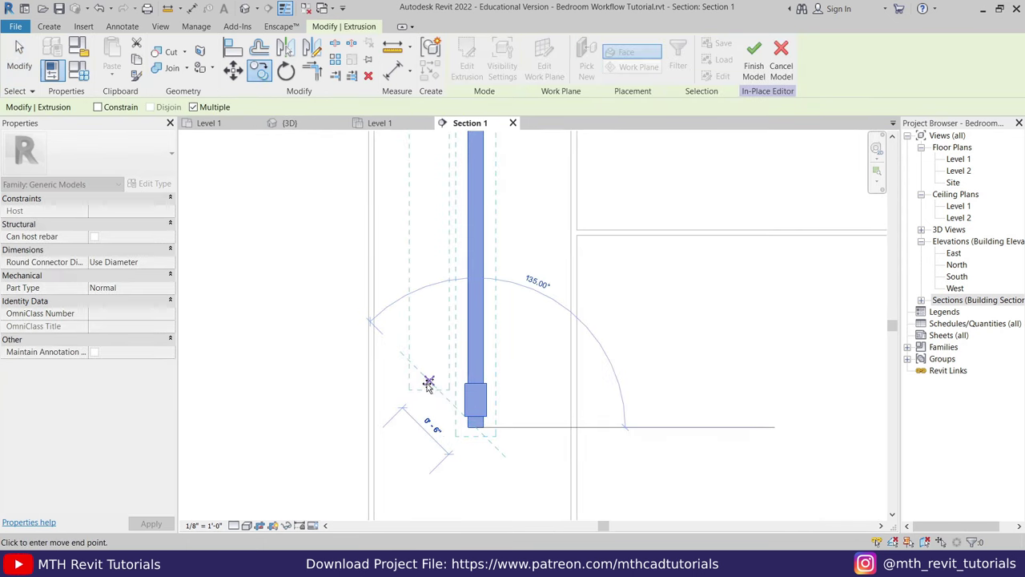
pyautogui.scroll(-2, 427, 382)
pyautogui.click(449, 405)
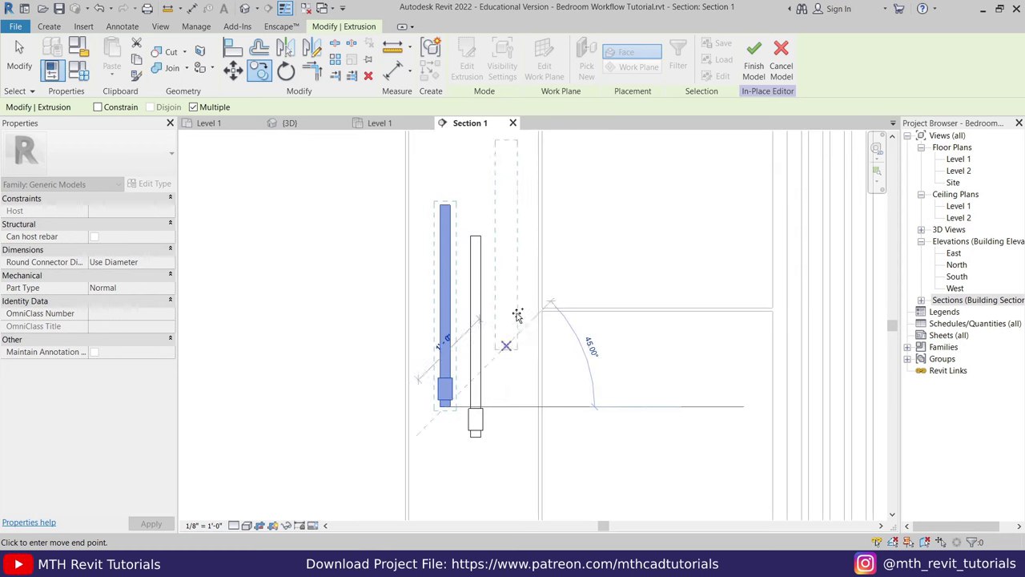
pyautogui.rightClick(527, 310)
pyautogui.click(544, 322)
# Step: Shorten the copied handle by reducing its Extrusion End
pyautogui.click(444, 277)
pyautogui.scroll(1, 444, 277)
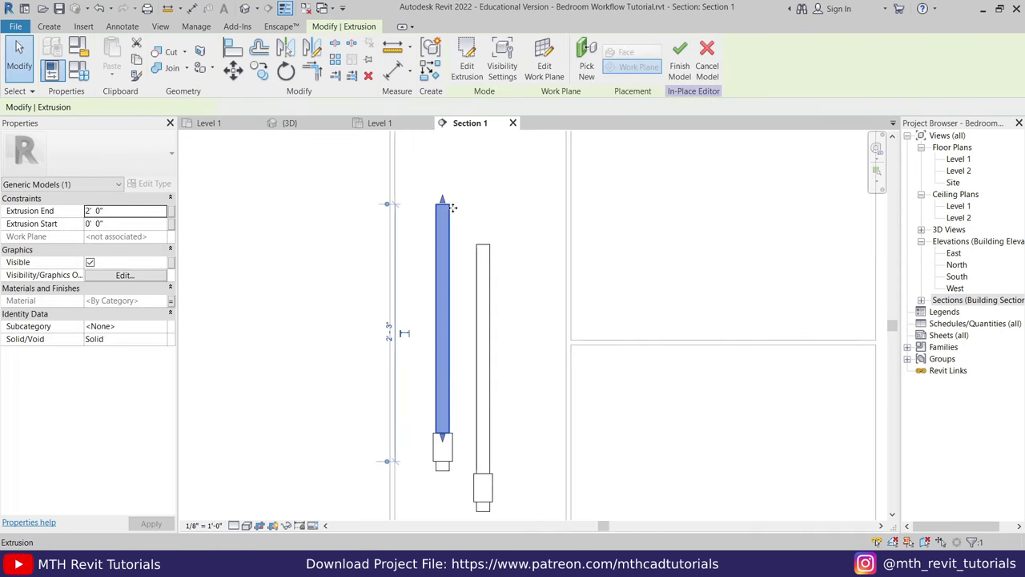
pyautogui.click(112, 211)
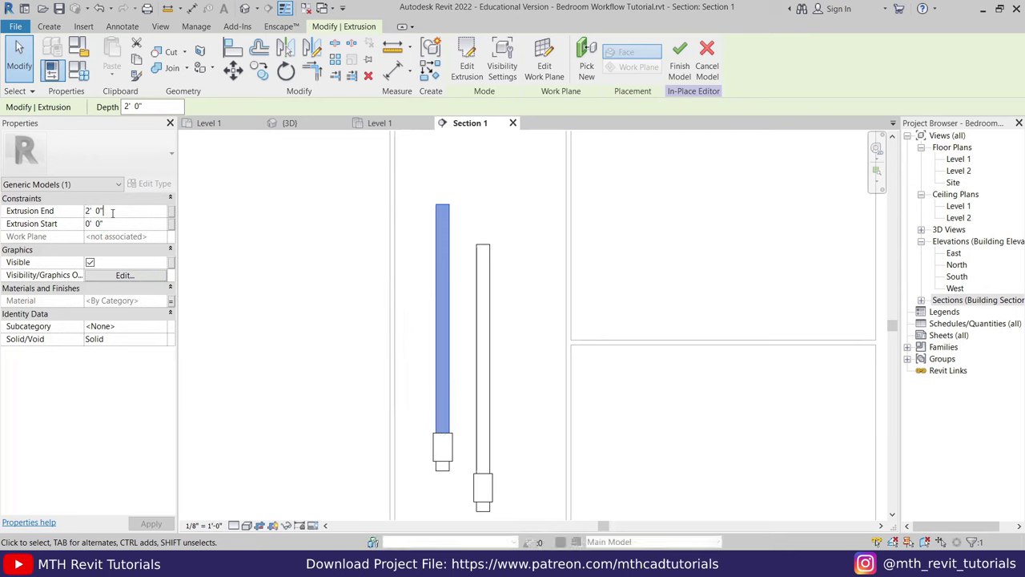
pyautogui.write('1')
pyautogui.click(327, 333)
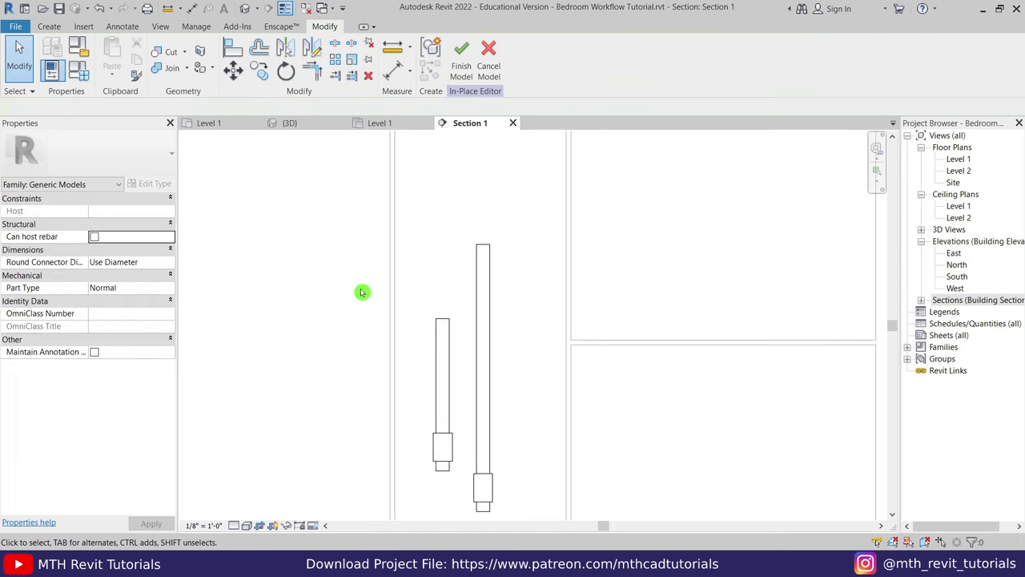
# Step: Move the short handle further left into its final position
pyautogui.click(444, 401)
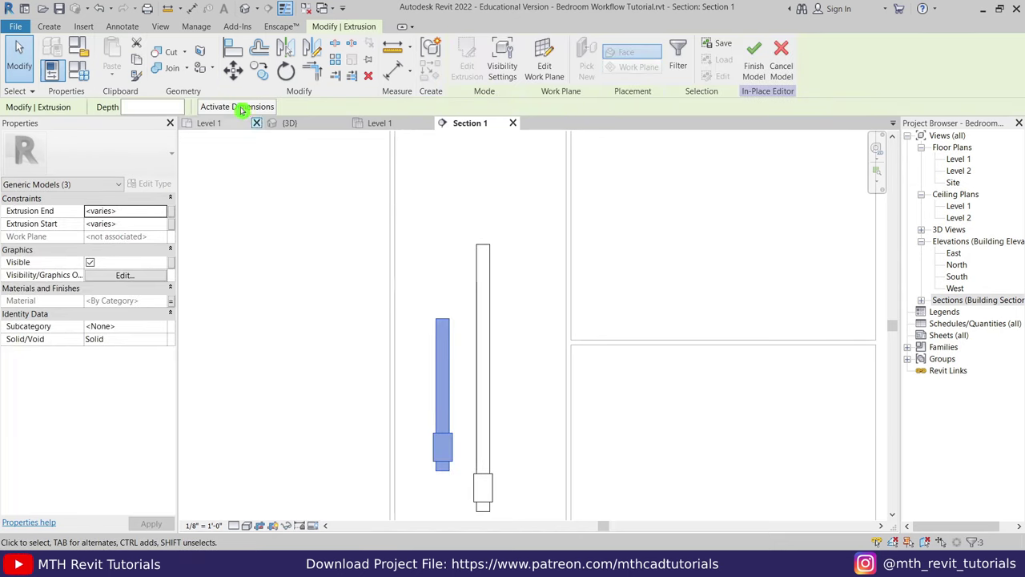
pyautogui.click(233, 70)
pyautogui.scroll(1, 463, 491)
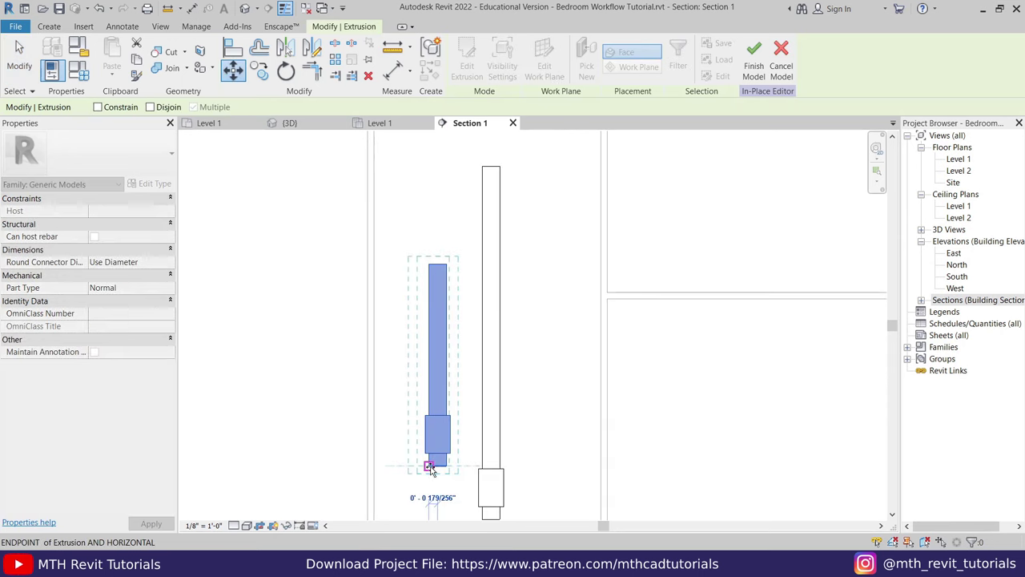
pyautogui.click(410, 467)
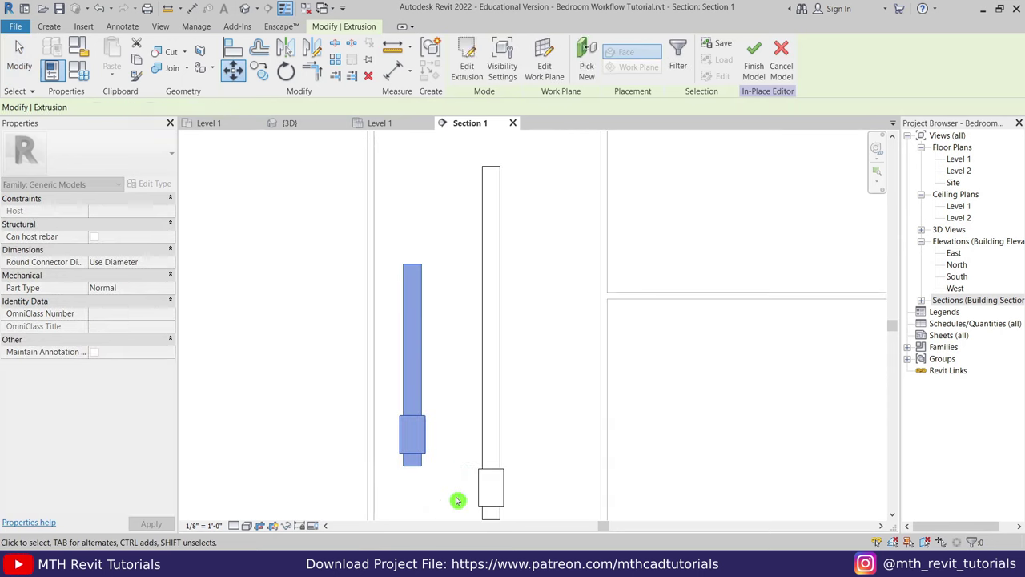
pyautogui.scroll(-1, 465, 354)
pyautogui.scroll(1, 465, 394)
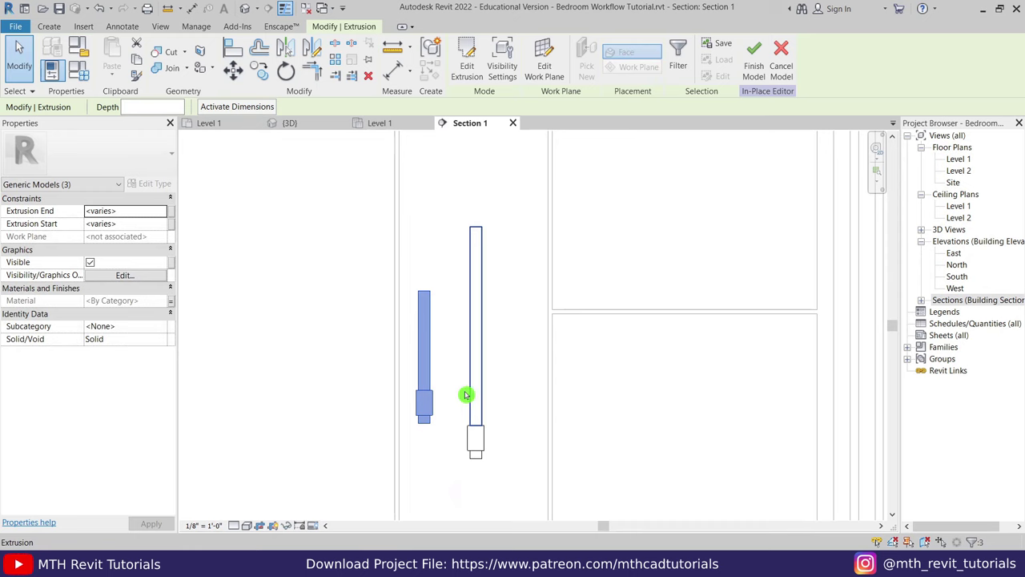
pyautogui.click(233, 70)
pyautogui.scroll(1, 454, 382)
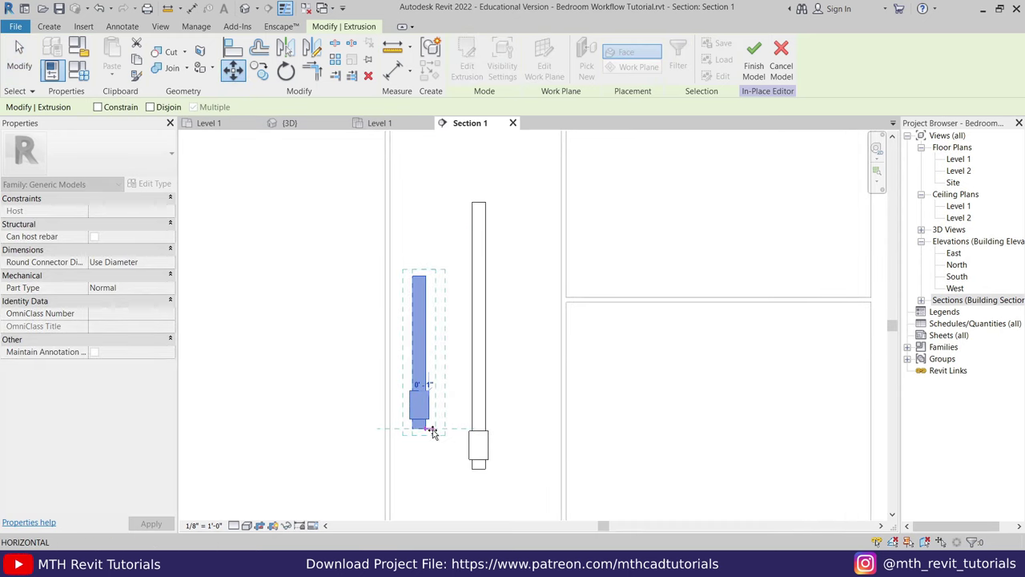
pyautogui.click(432, 433)
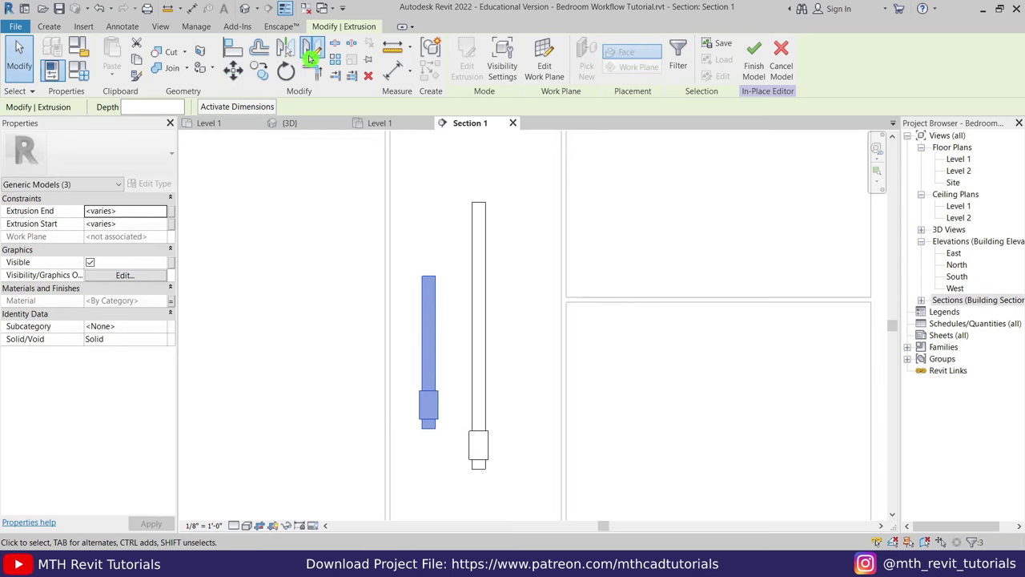
# Step: Mirror a copy of the short handle to the right of the tall handle
pyautogui.click(311, 58)
pyautogui.scroll(1, 481, 206)
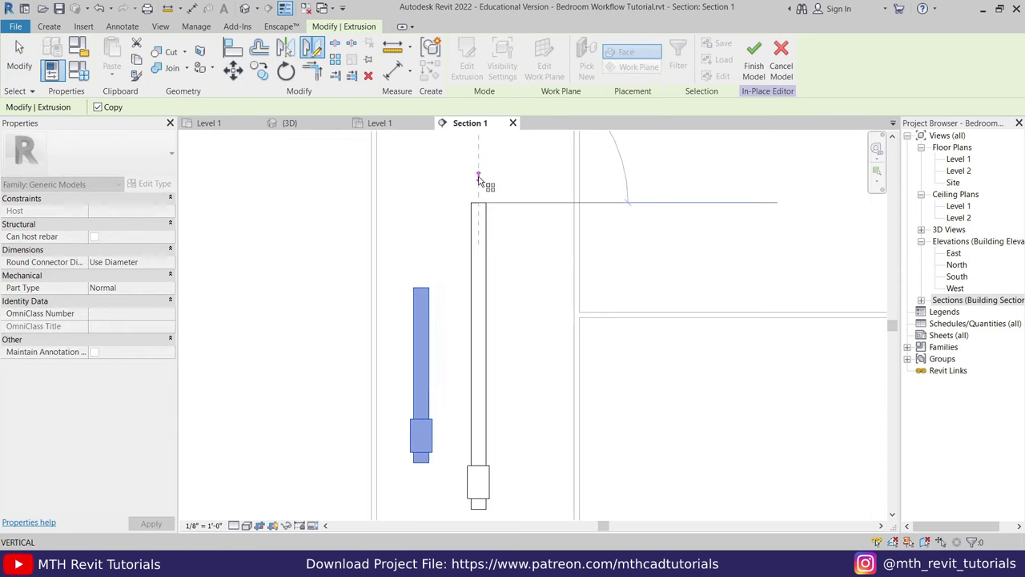
pyautogui.click(479, 180)
pyautogui.scroll(-2, 561, 268)
pyautogui.scroll(-2, 556, 305)
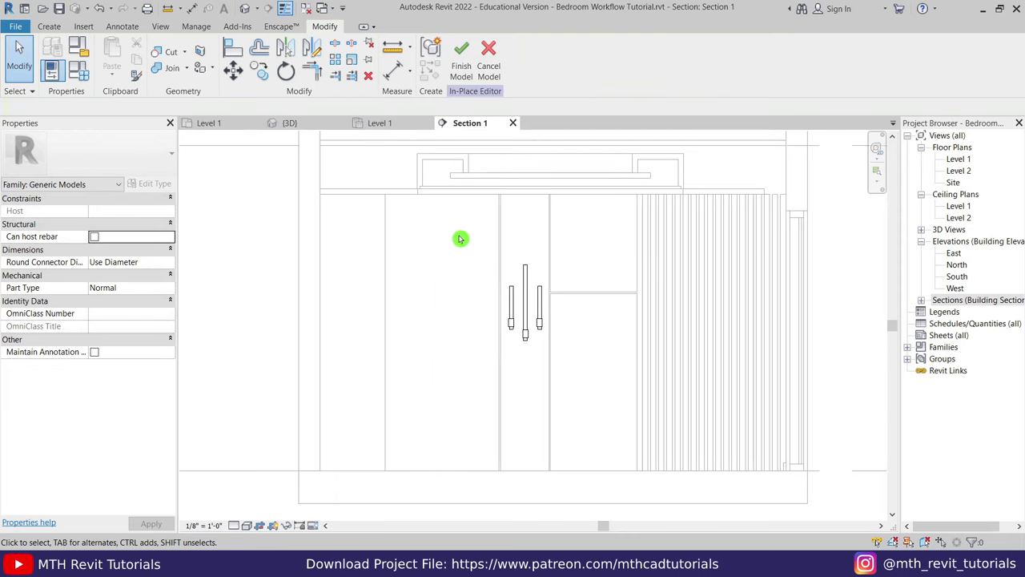
# Step: Orbit the {3D} view to check the three handles on the wardrobe
pyautogui.click(306, 123)
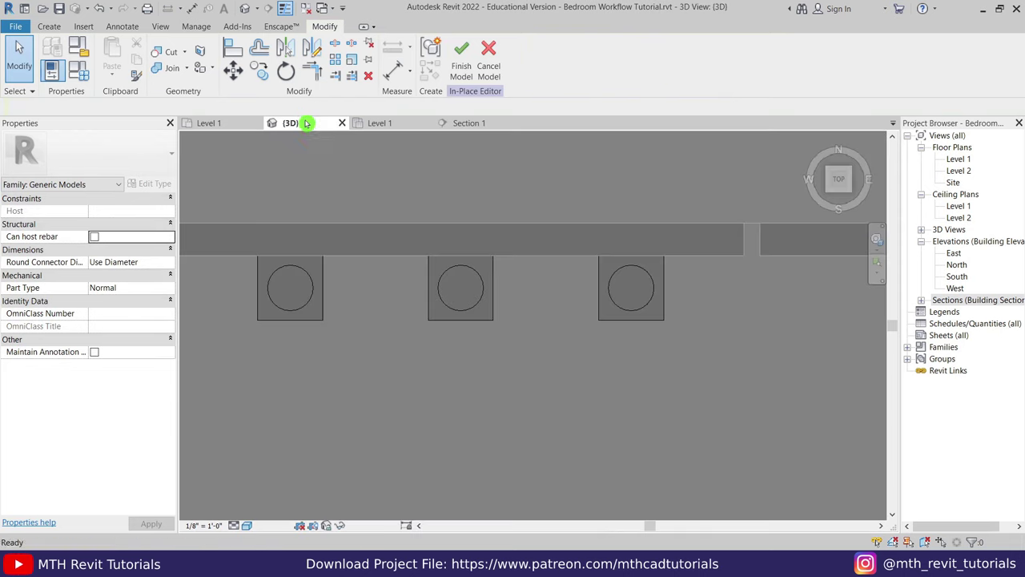
pyautogui.scroll(3, 446, 293)
pyautogui.keyDown('shift'); pyautogui.moveTo(446, 293); pyautogui.dragTo(490, 391, button='middle'); pyautogui.keyUp('shift')
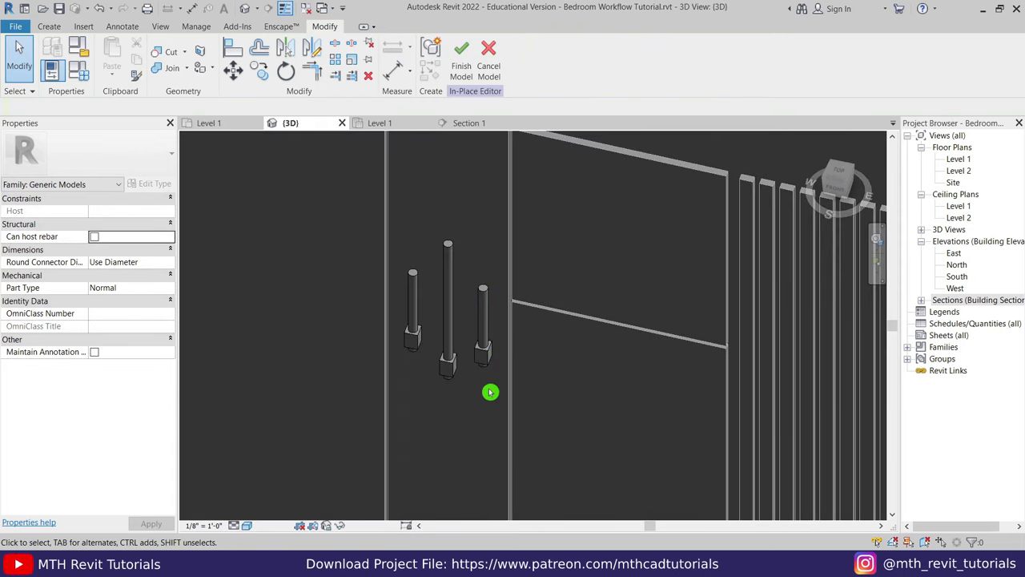
pyautogui.scroll(-3, 490, 391)
pyautogui.moveTo(480, 313)
pyautogui.keyDown('shift'); pyautogui.mouseDown(button='middle')
pyautogui.moveTo(531, 297)
pyautogui.moveTo(508, 267)
pyautogui.moveTo(460, 326)
pyautogui.moveTo(435, 382)
pyautogui.moveTo(385, 350)
pyautogui.moveTo(453, 348)
pyautogui.mouseUp(button='middle'); pyautogui.keyUp('shift')
pyautogui.scroll(3, 461, 326)
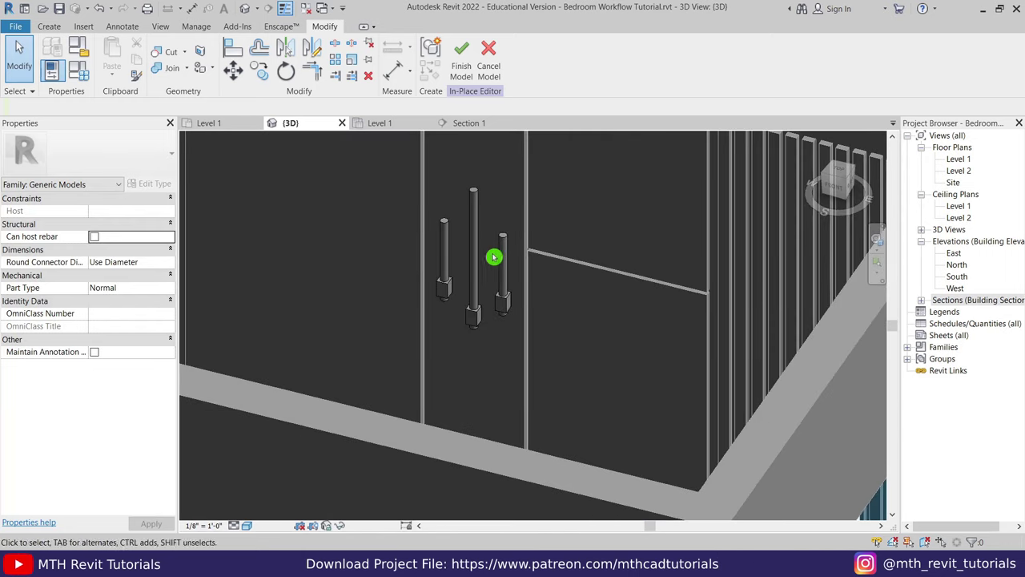
# Step: Finish the in-place handle model, frame the wardrobe wall, and start Enscape
pyautogui.click(463, 78)
pyautogui.scroll(-2, 473, 408)
pyautogui.moveTo(473, 407)
pyautogui.keyDown('shift'); pyautogui.mouseDown(button='middle')
pyautogui.moveTo(462, 360)
pyautogui.moveTo(463, 390)
pyautogui.moveTo(449, 384)
pyautogui.moveTo(456, 412)
pyautogui.moveTo(511, 373)
pyautogui.moveTo(480, 392)
pyautogui.moveTo(498, 416)
pyautogui.moveTo(574, 371)
pyautogui.moveTo(508, 385)
pyautogui.moveTo(600, 449)
pyautogui.mouseUp(button='middle'); pyautogui.keyUp('shift')
pyautogui.scroll(3, 561, 381)
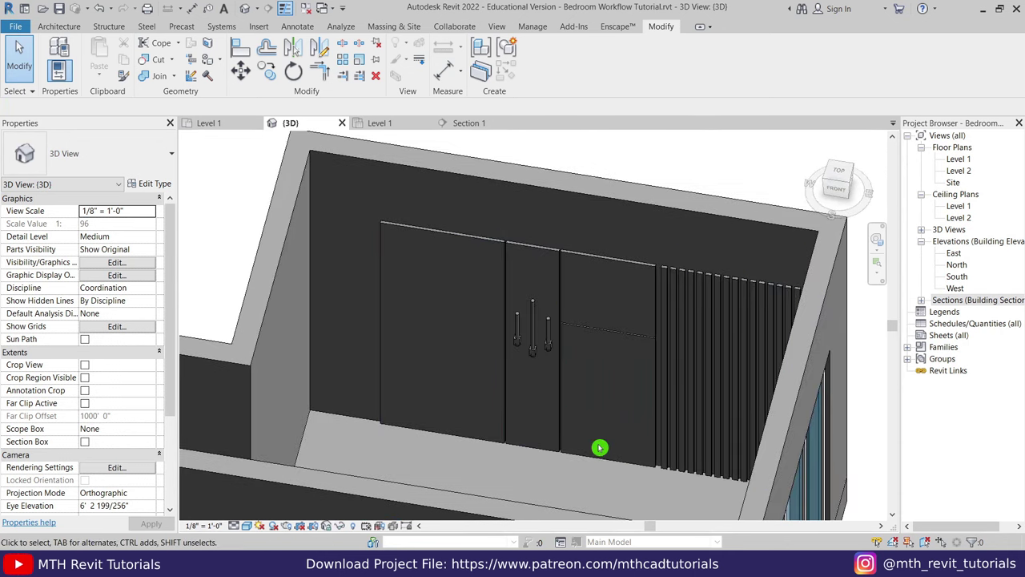
pyautogui.click(617, 27)
# Step: Maximize the Enscape render, turn the camera toward the wardrobe, then minimize it
pyautogui.click(17, 65)
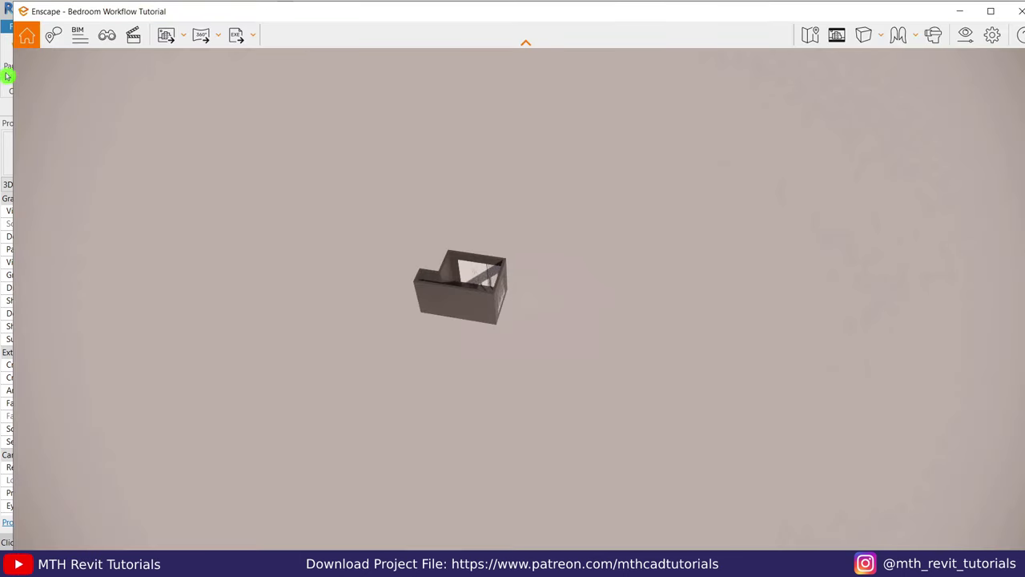
pyautogui.doubleClick(321, 11)
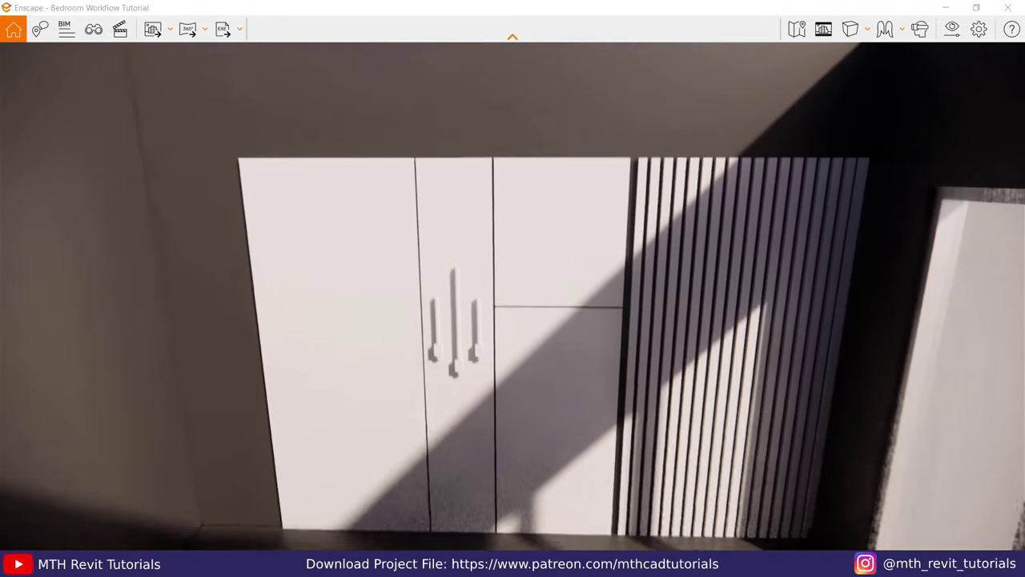
pyautogui.moveTo(376, 331); pyautogui.dragTo(458, 331)
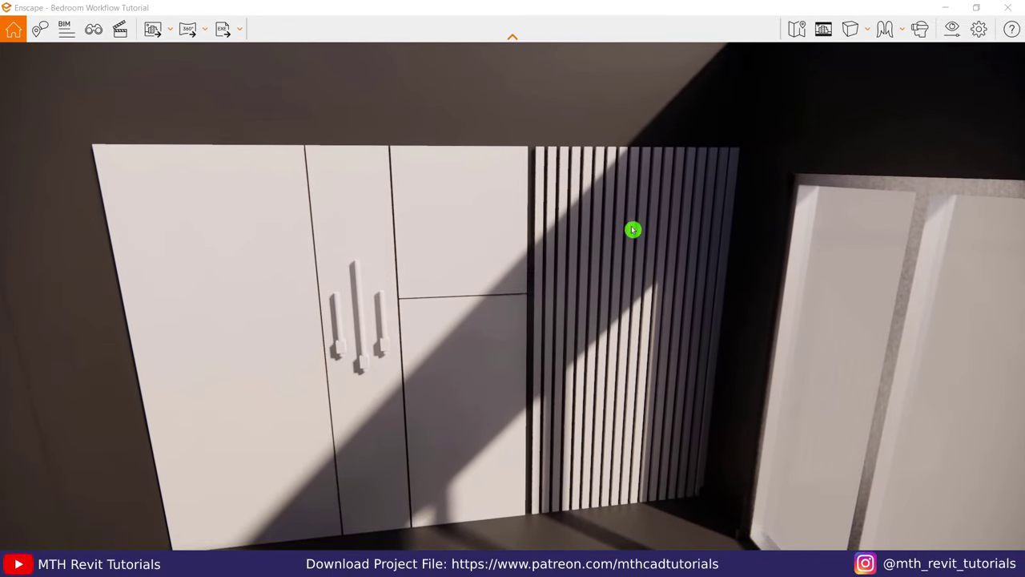
pyautogui.click(936, 7)
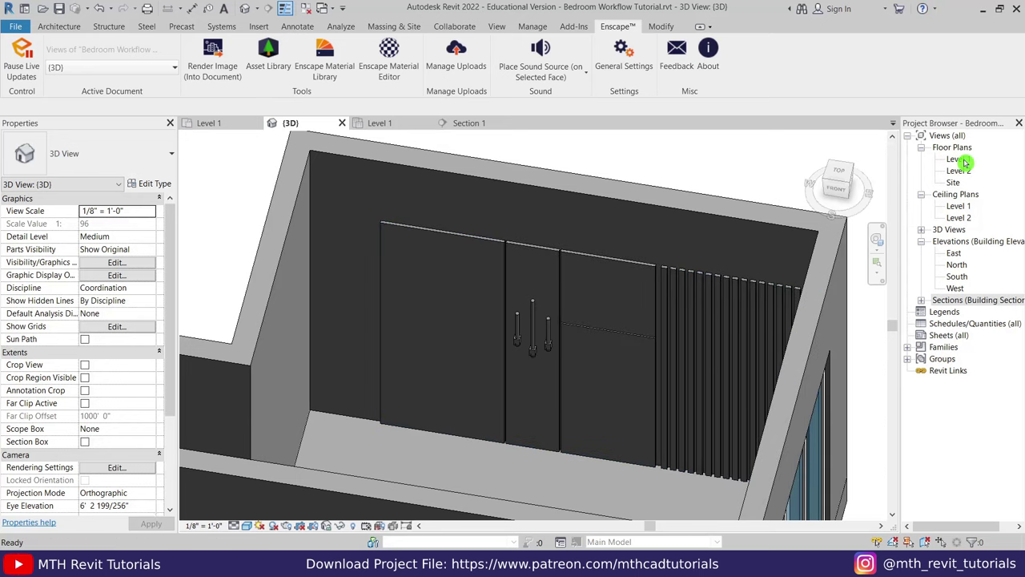
# Step: Place a camera in the Level 1 plan facing the wardrobe wall, creating 3D View 1
pyautogui.doubleClick(965, 163)
pyautogui.scroll(-3, 492, 229)
pyautogui.scroll(-3, 488, 231)
pyautogui.moveTo(488, 231); pyautogui.dragTo(551, 377, button='middle')
pyautogui.click(256, 8)
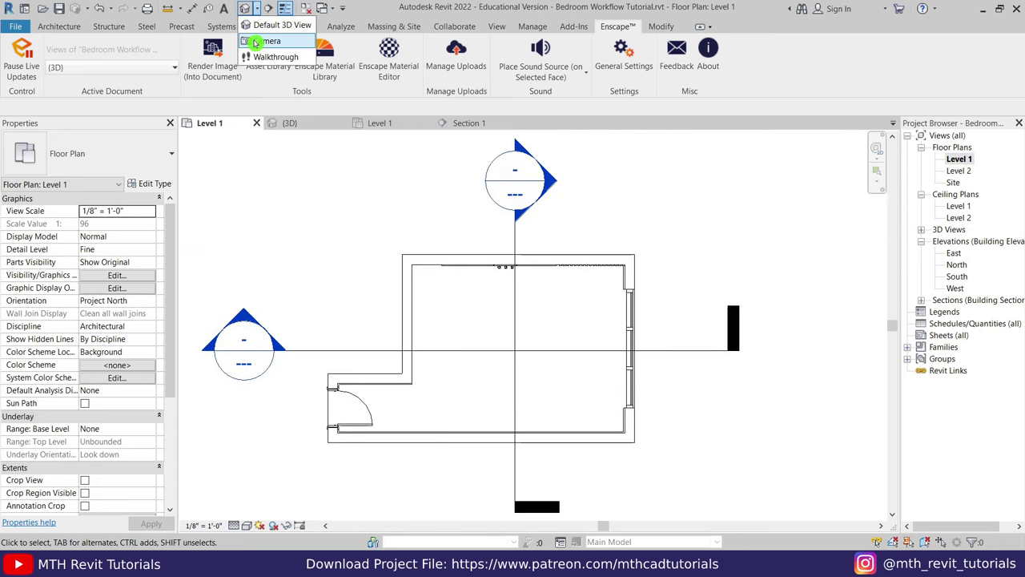
pyautogui.click(254, 44)
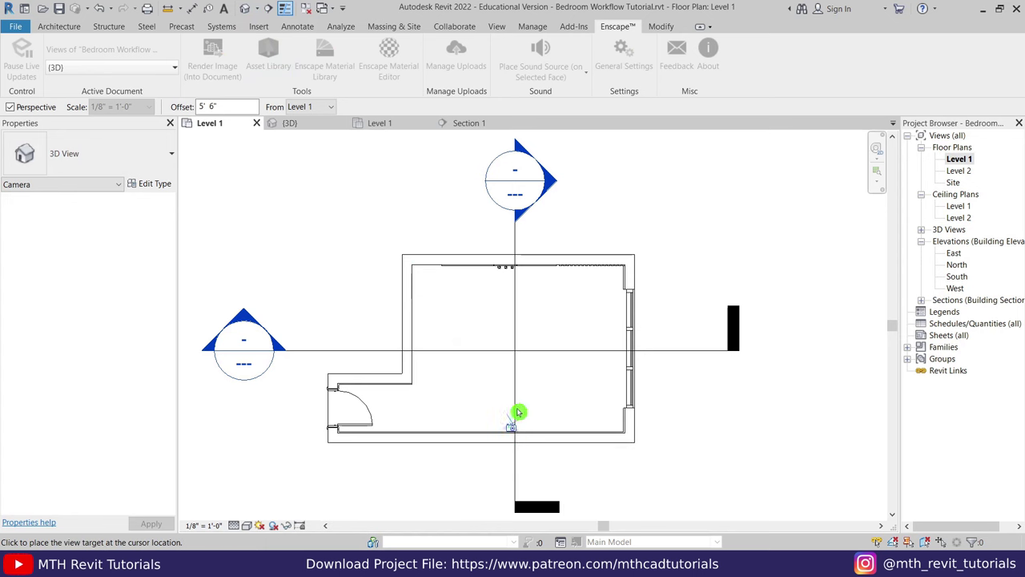
pyautogui.click(517, 244)
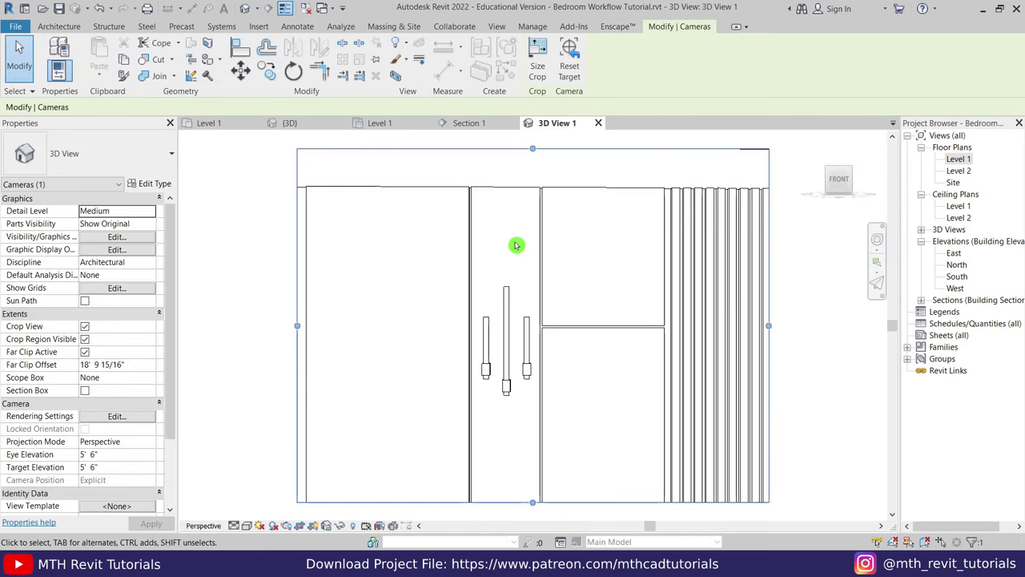
pyautogui.click(254, 270)
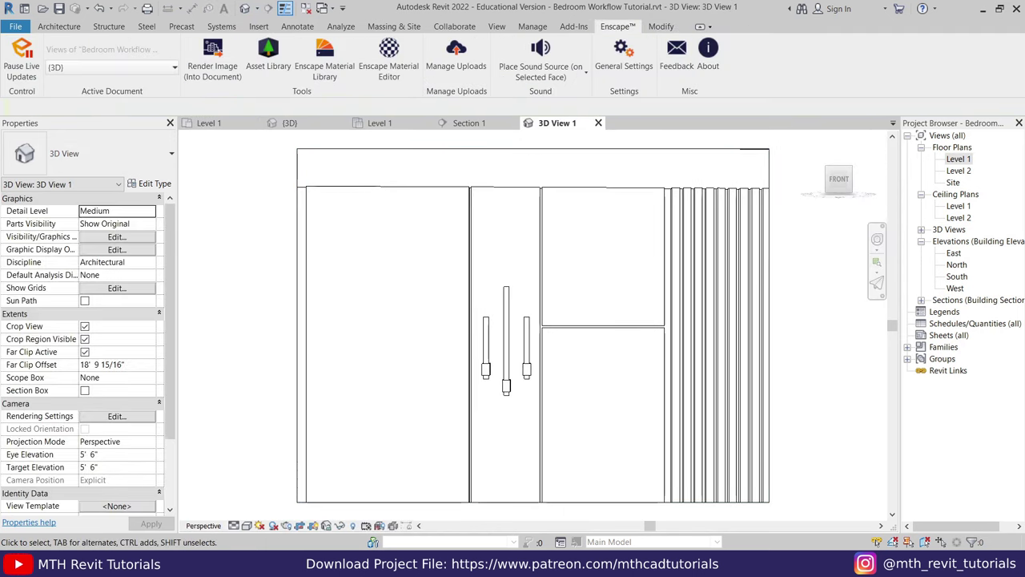
pyautogui.click(414, 525)
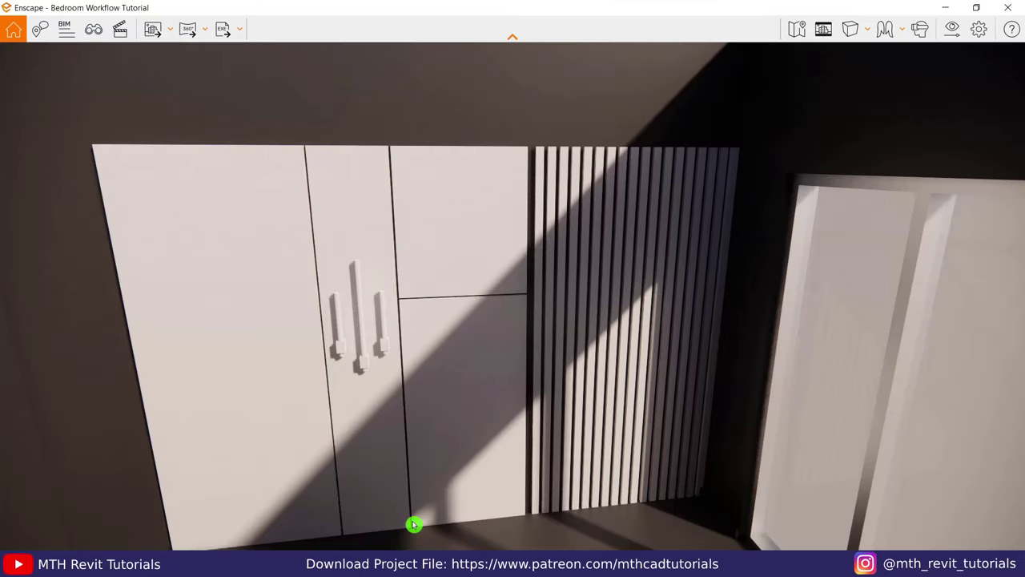
# Step: Show 3D View 1 in Enscape, tilt the camera down and raise exposure to 72%
pyautogui.click(94, 32)
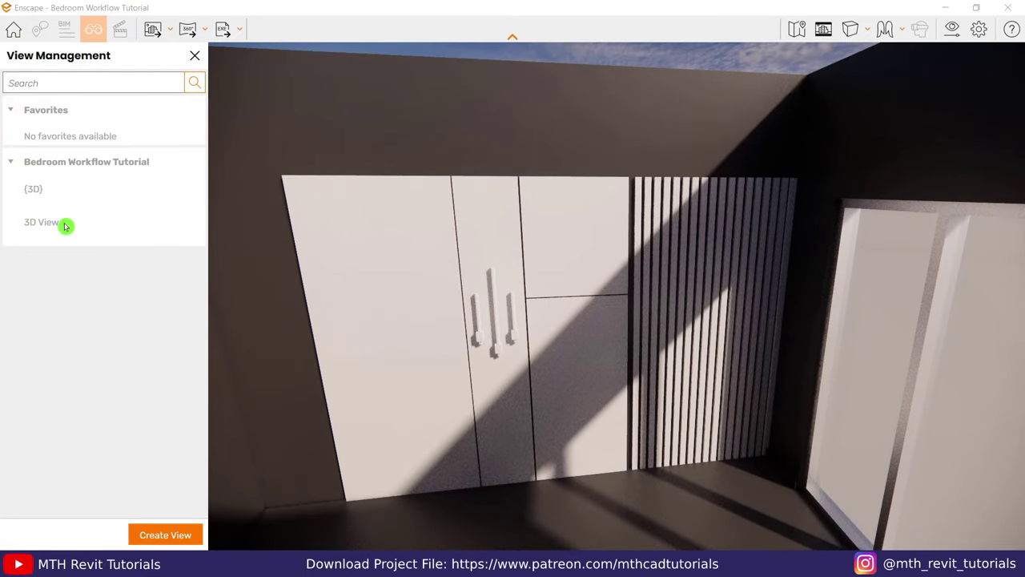
pyautogui.click(66, 226)
pyautogui.moveTo(589, 342); pyautogui.dragTo(590, 277)
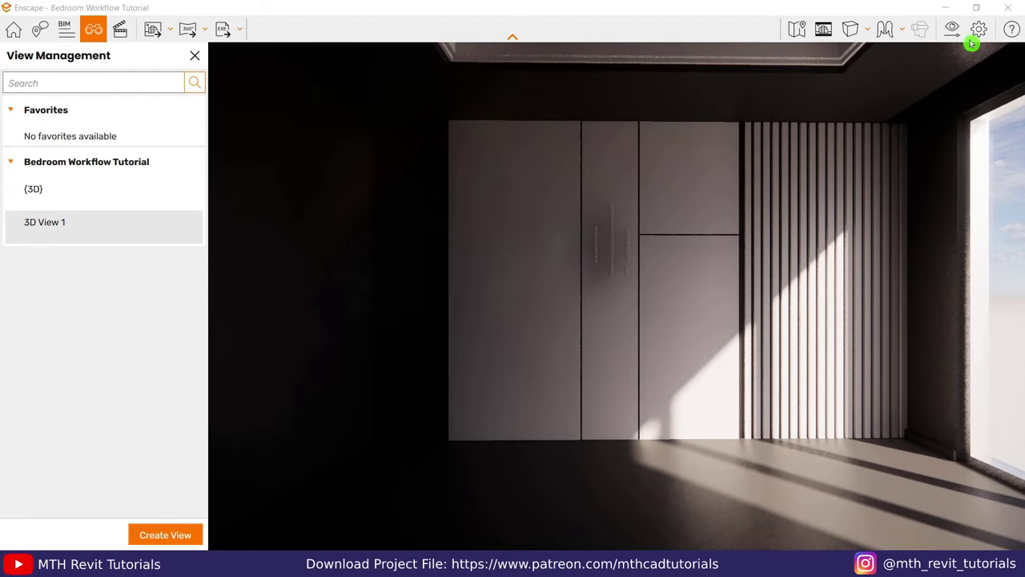
pyautogui.press('F8')
pyautogui.moveTo(519, 273); pyautogui.dragTo(595, 271)
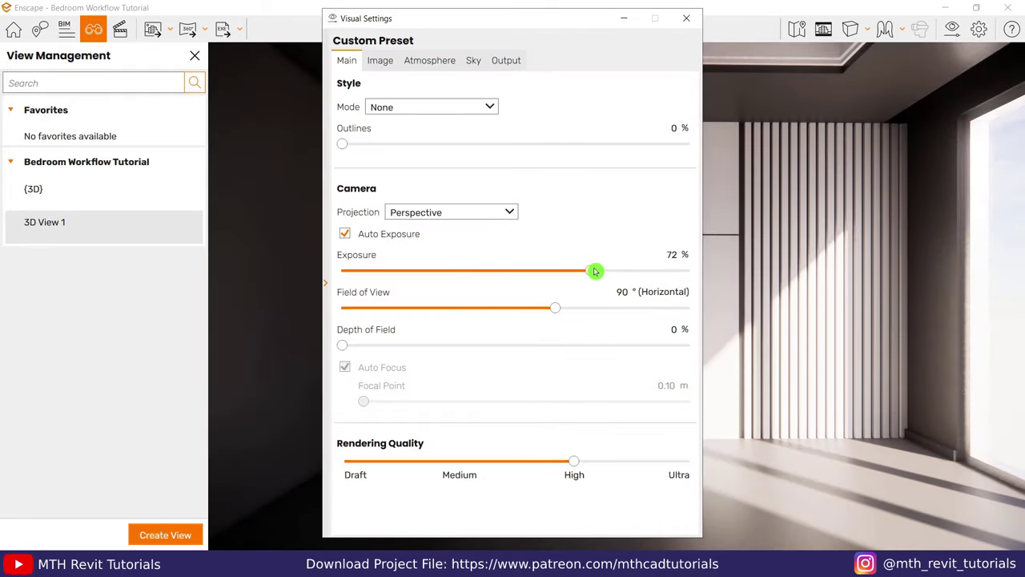
pyautogui.click(687, 21)
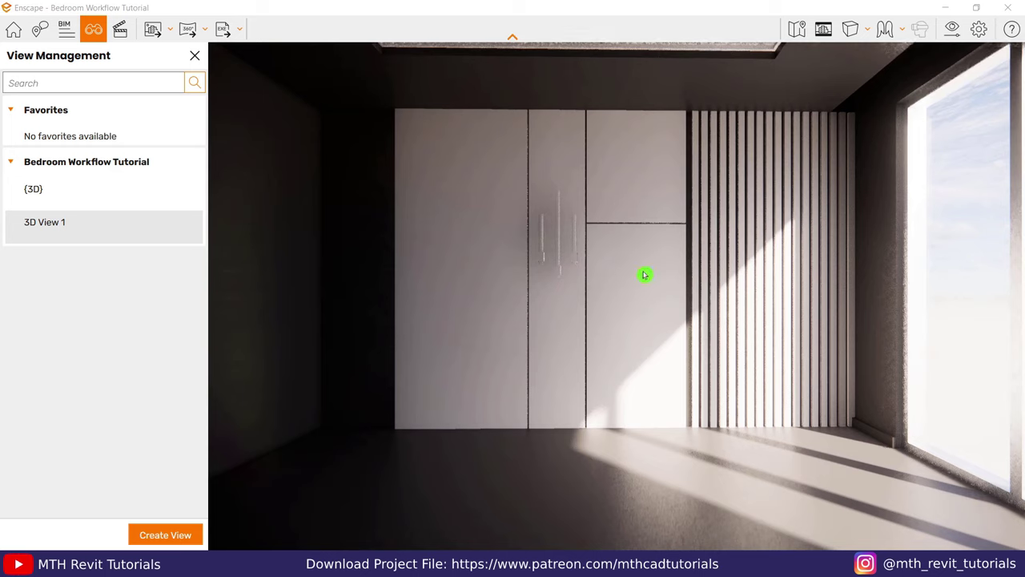
# Step: Save the camera as 'Enscape 3D view' and return to Revit's Level 1 plan
pyautogui.click(154, 533)
pyautogui.write('Enscape 3D view')
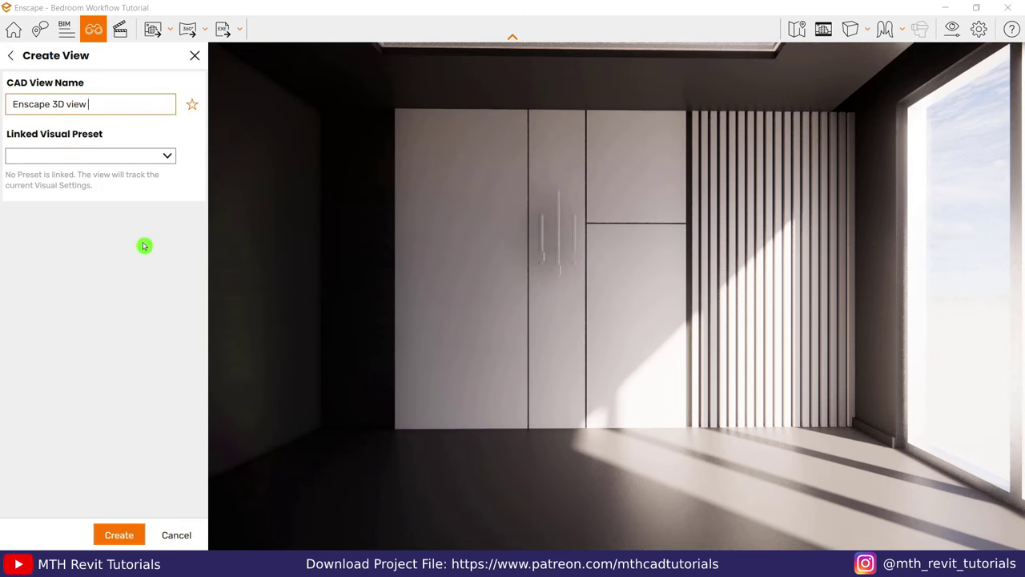
pyautogui.click(118, 536)
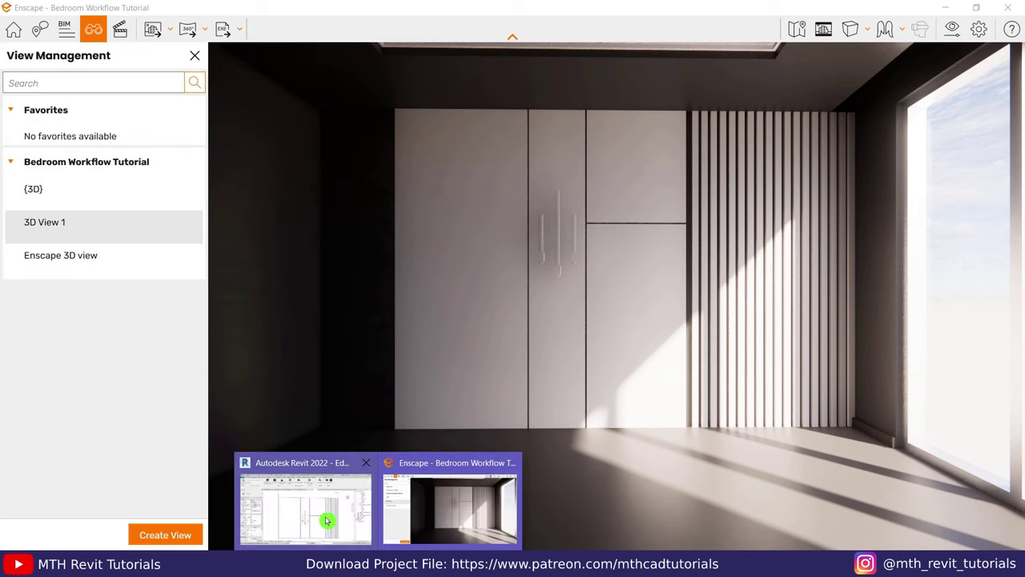
pyautogui.click(327, 513)
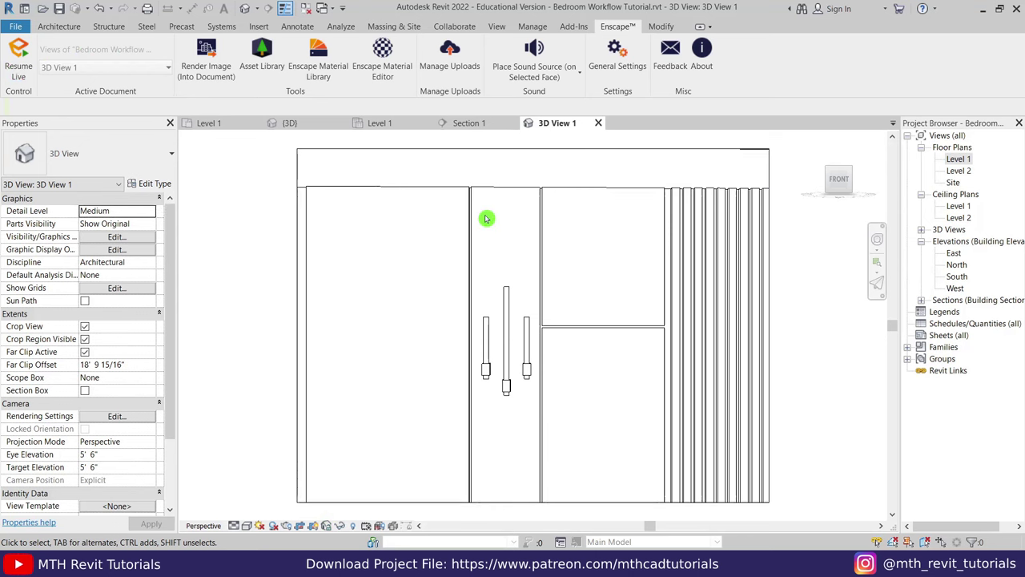
pyautogui.doubleClick(959, 159)
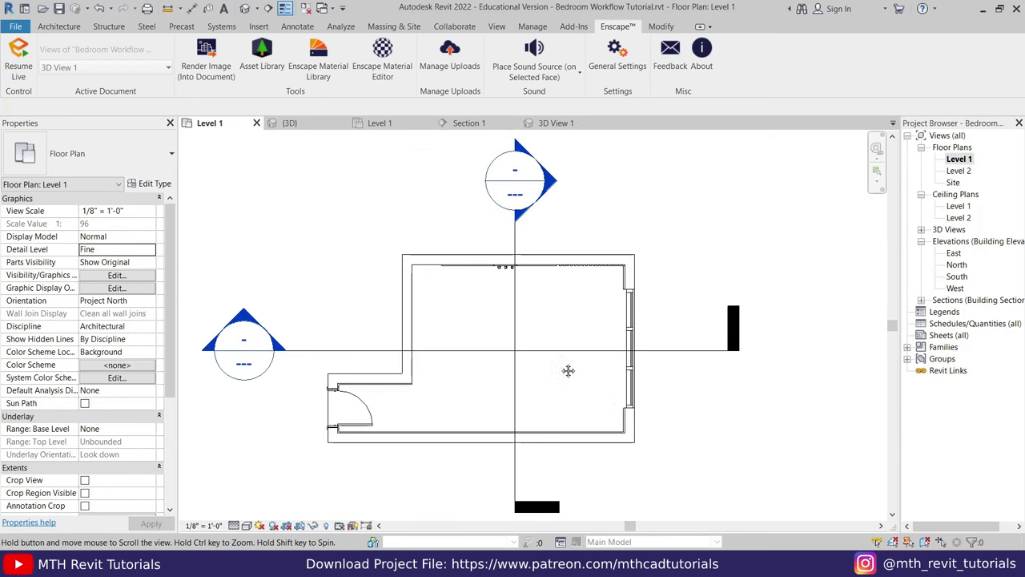
pyautogui.moveTo(568, 370); pyautogui.dragTo(531, 309, button='middle')
pyautogui.scroll(2, 497, 325)
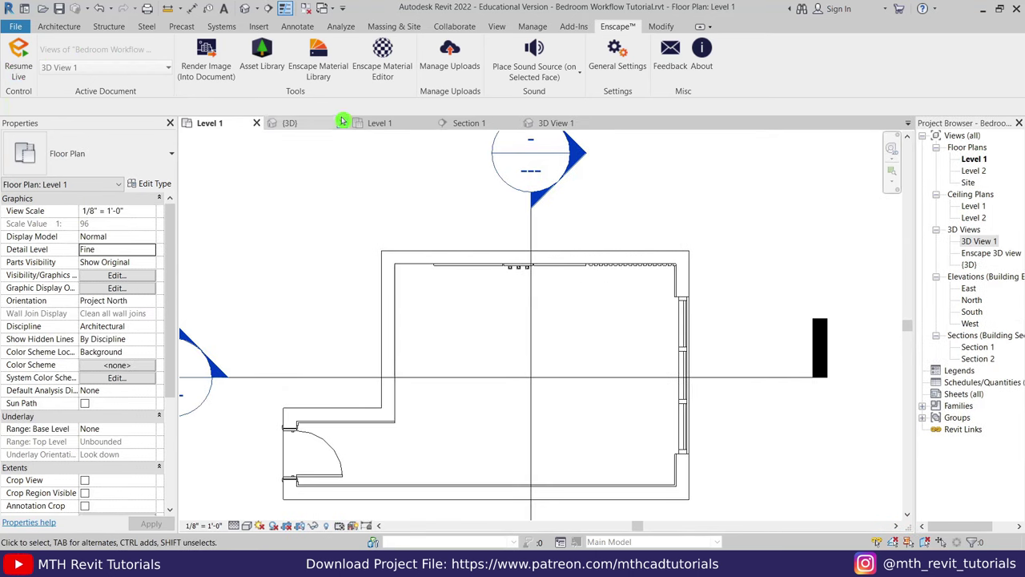
pyautogui.click(332, 75)
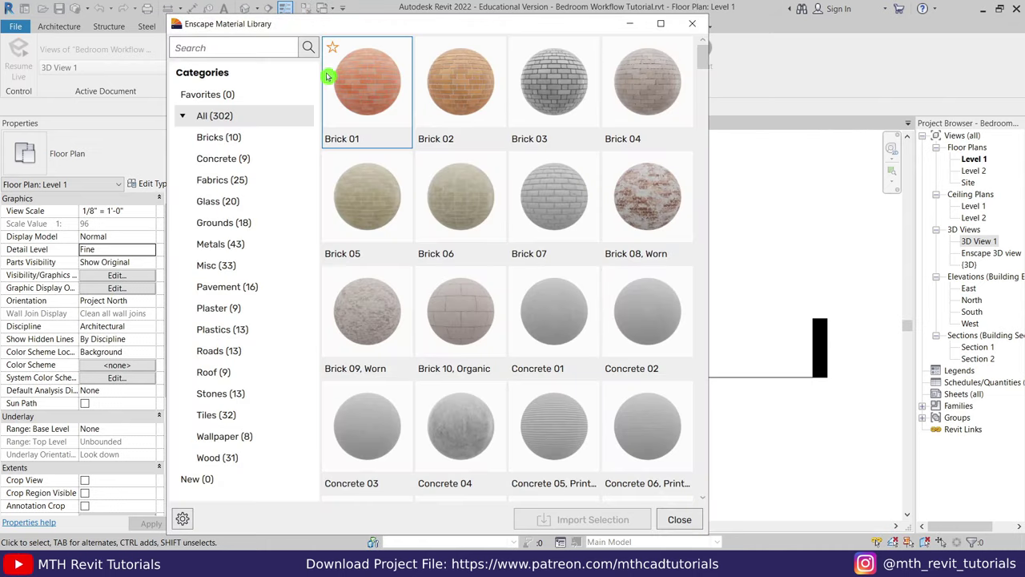
# Step: Import Enscape's Wood 02, Chevron material from the Wood category, then return to {3D}
pyautogui.click(257, 458)
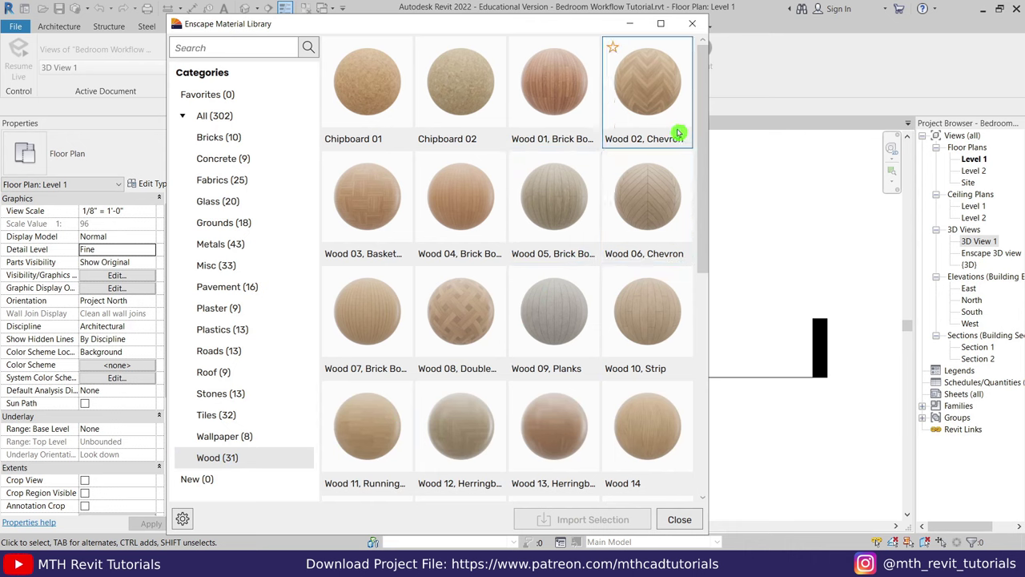
pyautogui.click(655, 118)
pyautogui.click(603, 526)
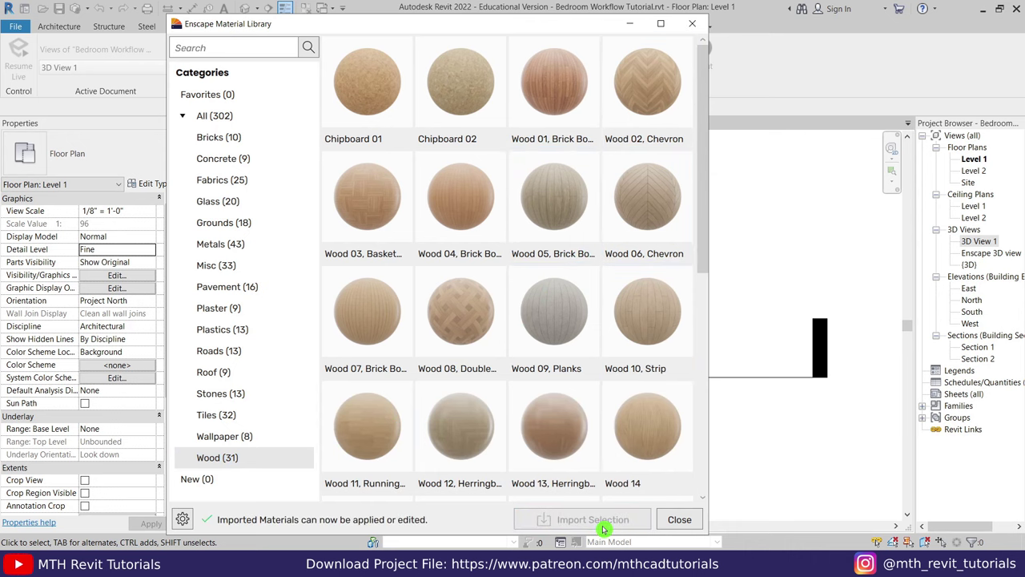
pyautogui.click(693, 23)
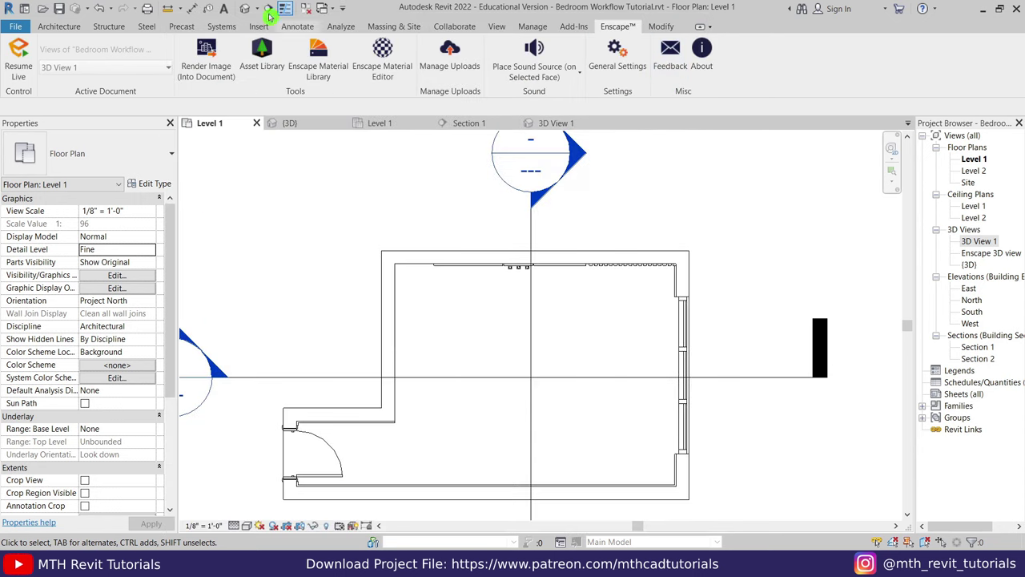
pyautogui.click(248, 8)
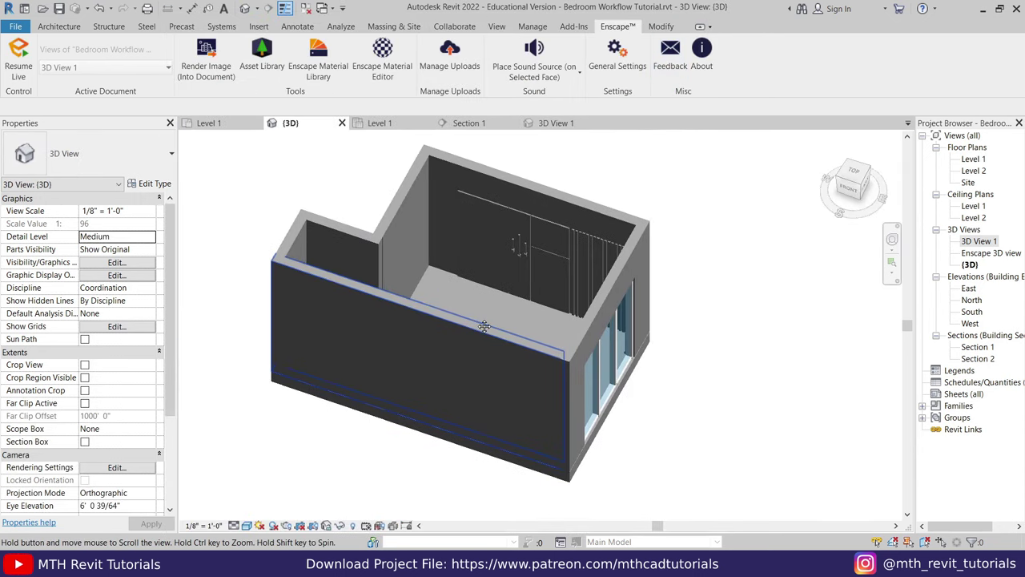
# Step: Set the floor type's structure layer material to Wood 02, Chevron
pyautogui.click(561, 476)
pyautogui.click(155, 184)
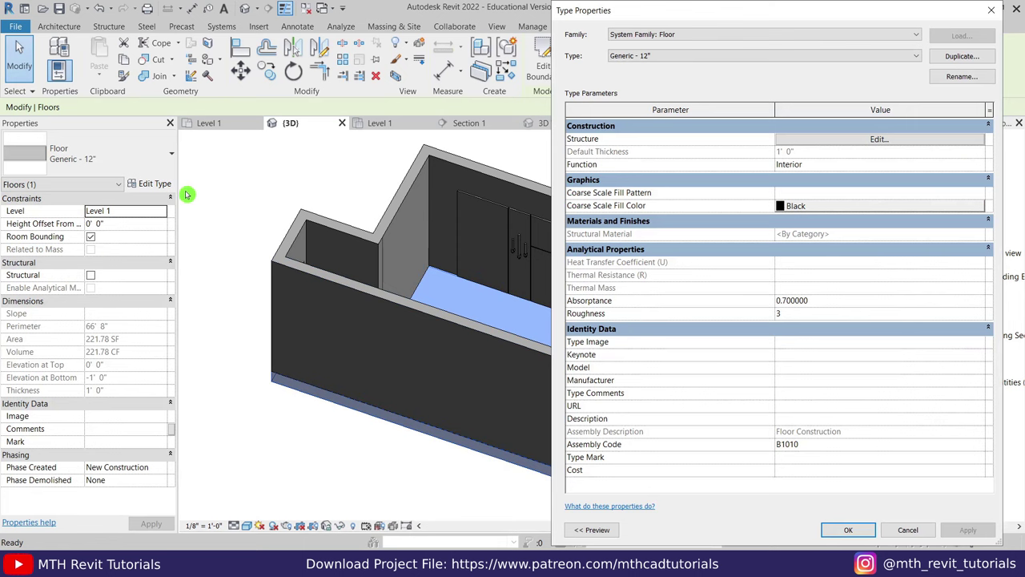
pyautogui.click(781, 149)
pyautogui.click(738, 137)
pyautogui.write('wood')
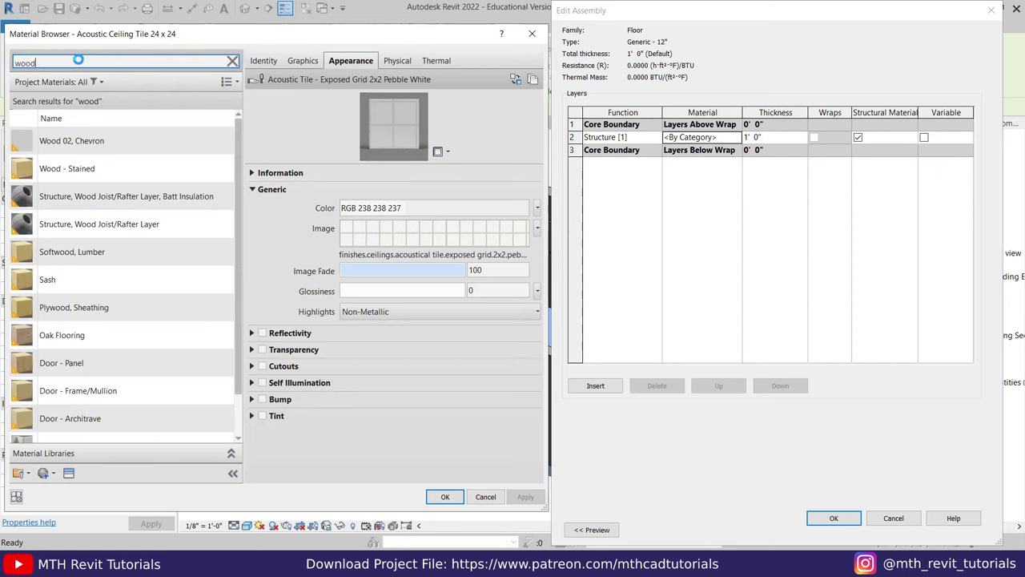
pyautogui.click(92, 144)
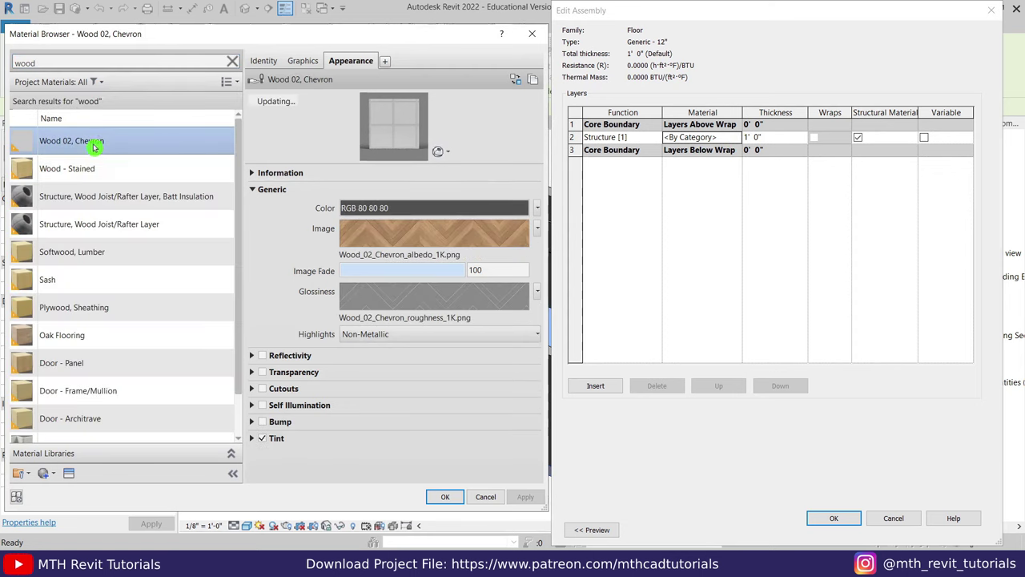
pyautogui.click(439, 496)
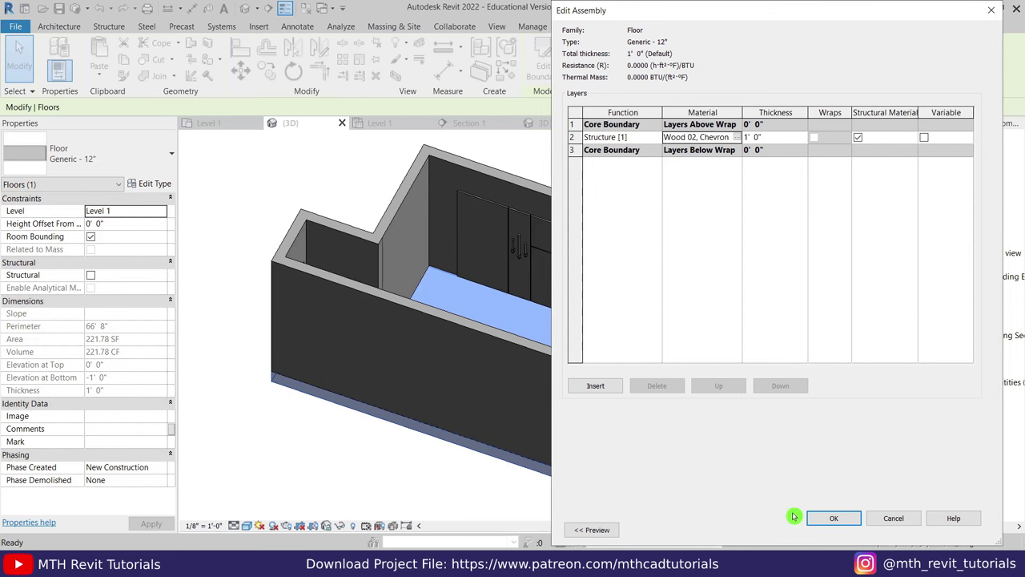
pyautogui.click(816, 518)
pyautogui.click(842, 545)
# Step: Switch the 3D view to the Realistic visual style and frame the room and cabinet
pyautogui.click(522, 499)
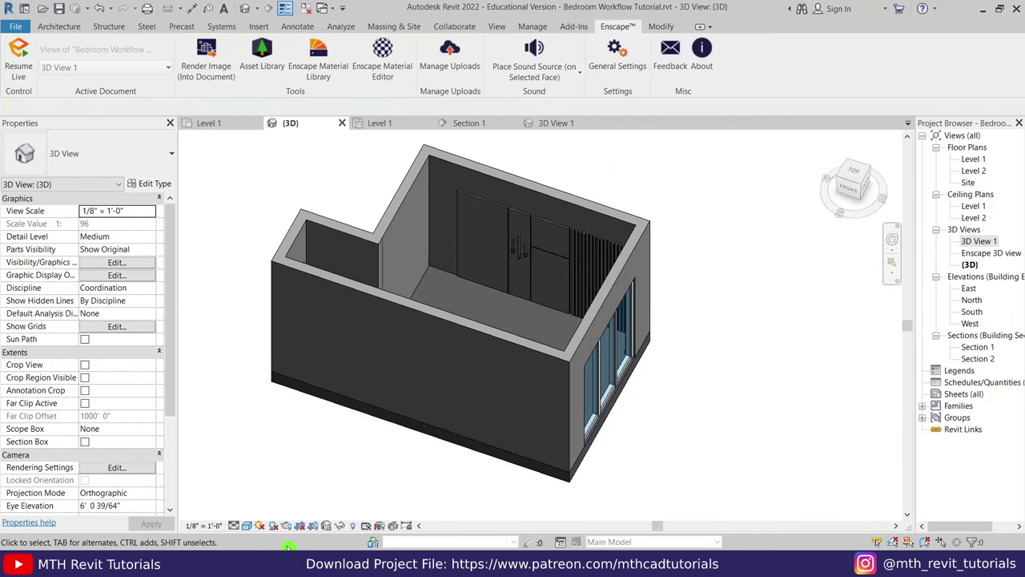
pyautogui.click(251, 529)
pyautogui.click(280, 507)
pyautogui.scroll(5, 486, 366)
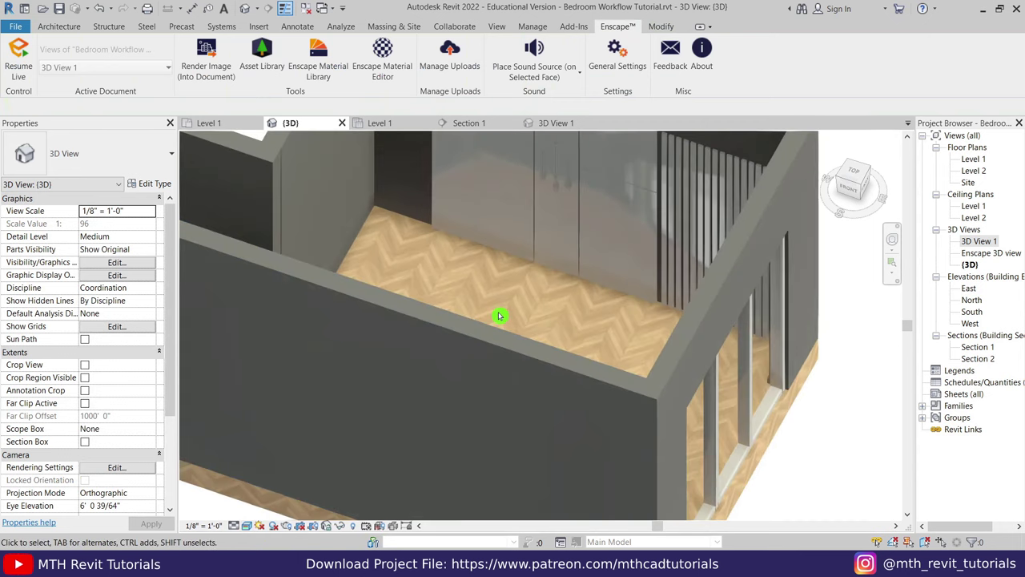
pyautogui.scroll(5, 500, 316)
pyautogui.scroll(3, 637, 259)
pyautogui.scroll(-5, 515, 507)
pyautogui.scroll(-5, 569, 382)
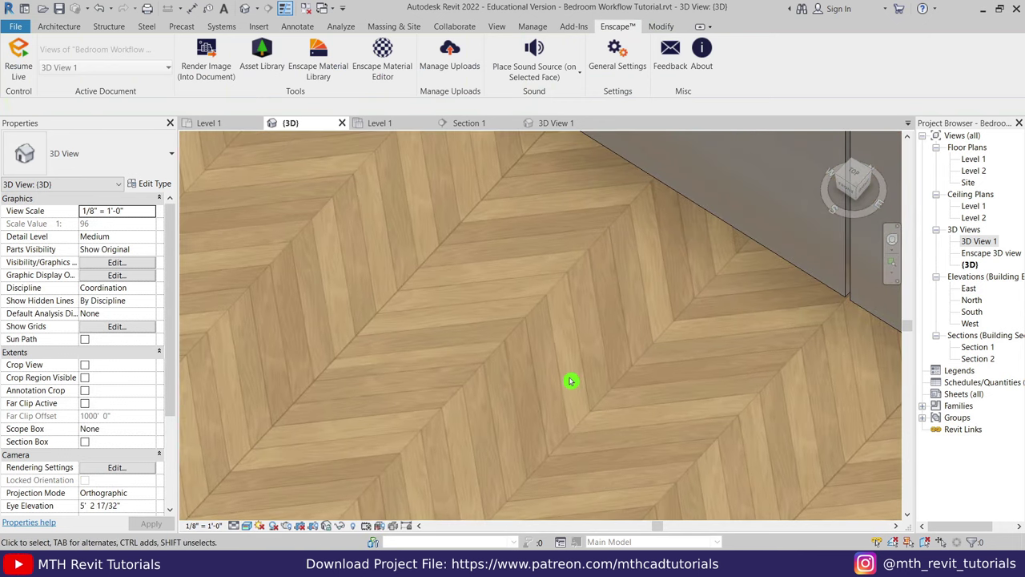
pyautogui.scroll(-3, 560, 366)
pyautogui.moveTo(560, 367)
pyautogui.mouseDown(button='middle')
pyautogui.moveTo(514, 478)
pyautogui.moveTo(462, 267)
pyautogui.mouseUp(button='middle')
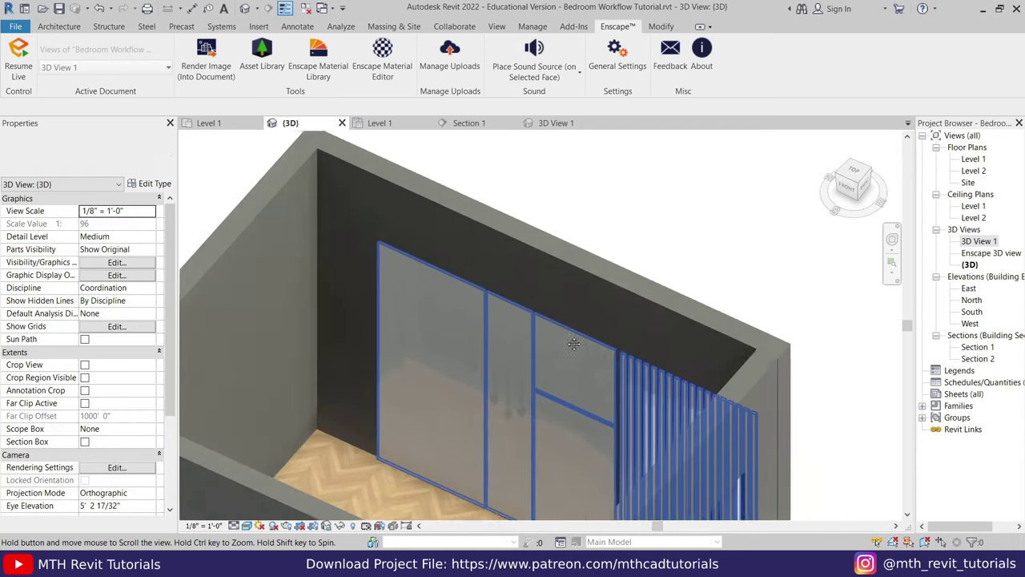
pyautogui.scroll(3, 462, 267)
pyautogui.scroll(-5, 444, 379)
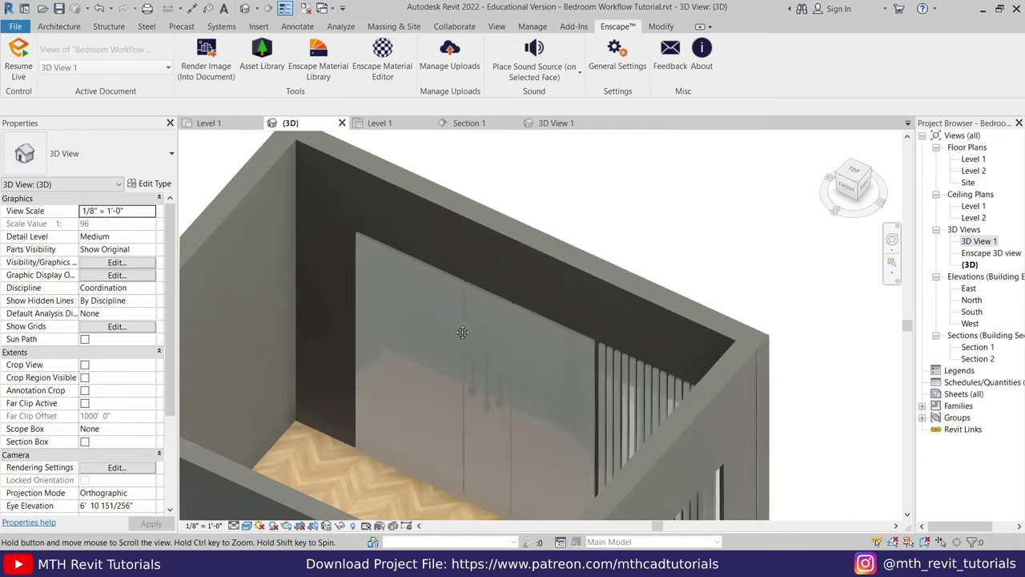
pyautogui.scroll(3, 440, 328)
# Step: For the cabinet panels' Marble parameter, create a new material named 001 Marble
pyautogui.scroll(1, 473, 289)
pyautogui.click(473, 289)
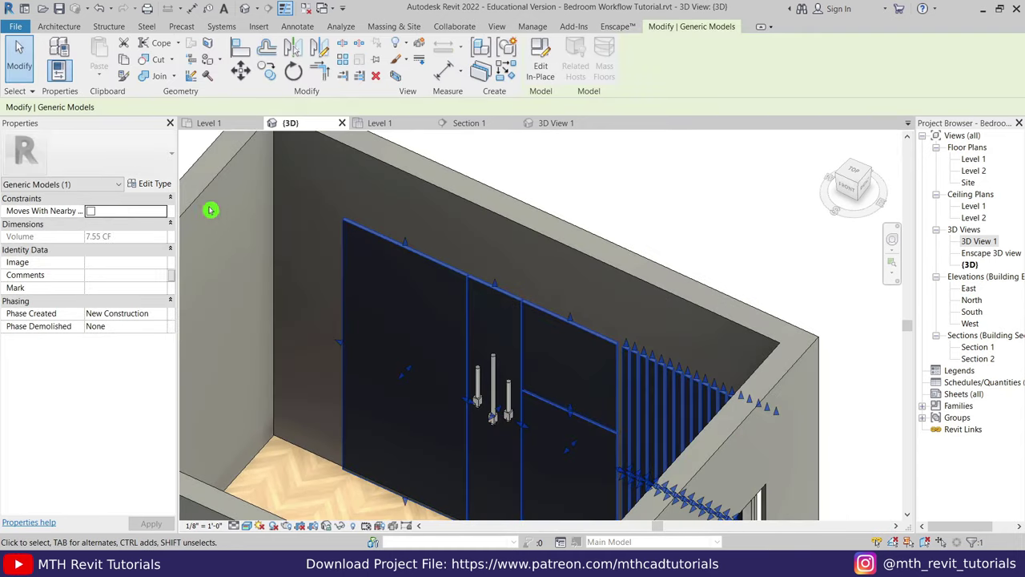
pyautogui.click(153, 184)
pyautogui.click(978, 140)
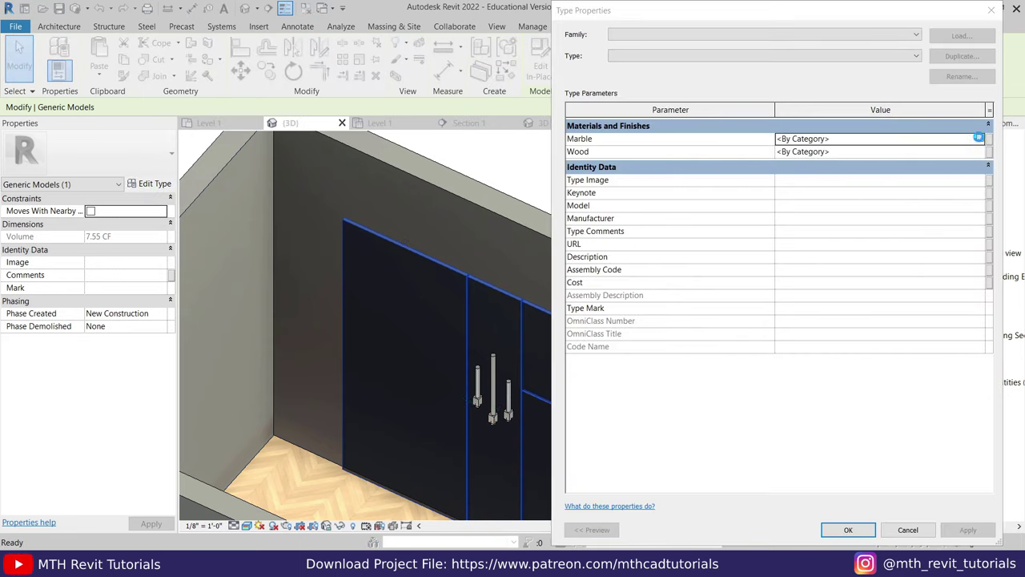
pyautogui.click(45, 472)
pyautogui.click(49, 492)
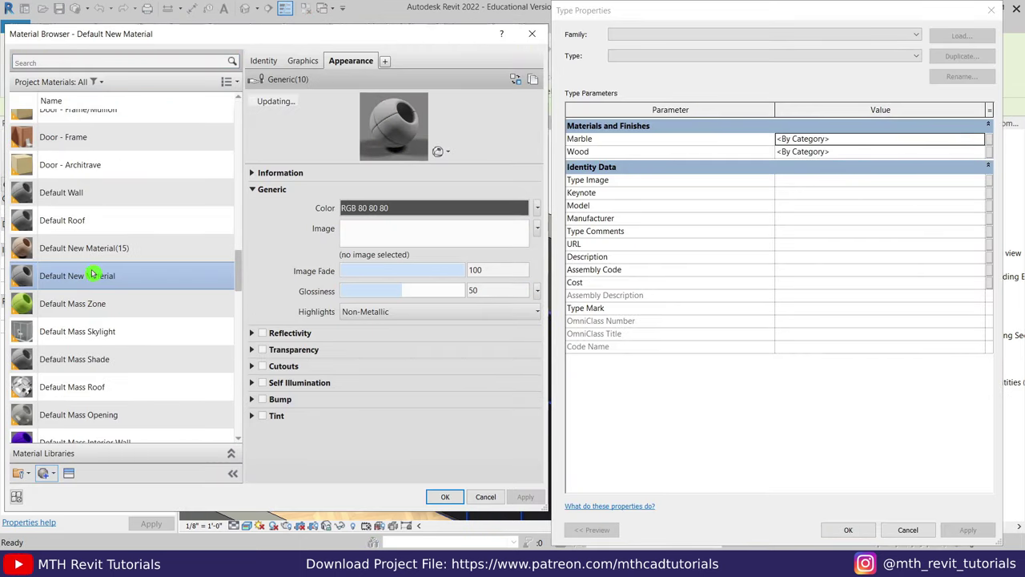
pyautogui.rightClick(94, 274)
pyautogui.click(126, 309)
pyautogui.write('001 Marble')
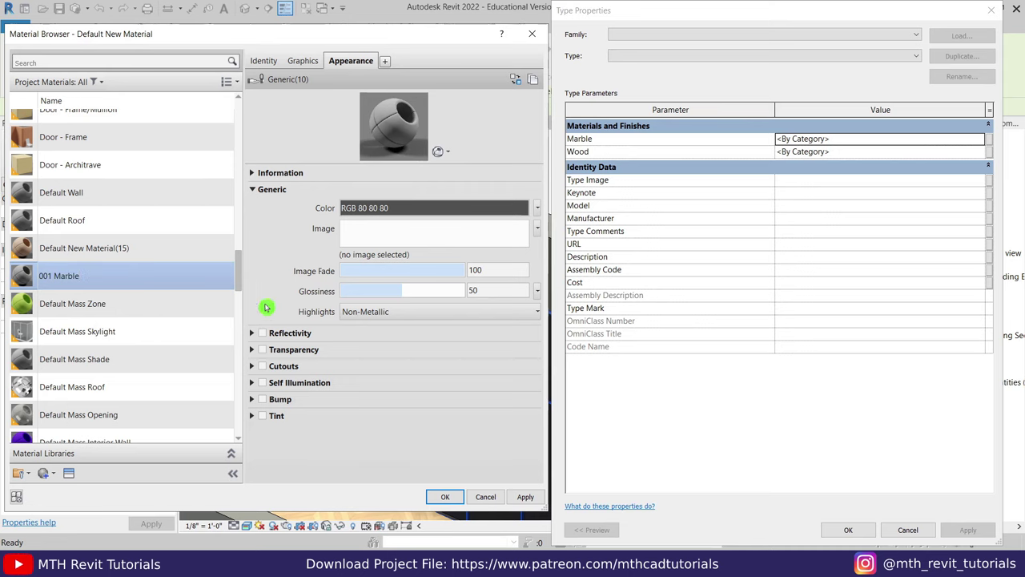
# Step: Give 001 Marble the Marble.jpg image texture and assign it to the Marble parameter
pyautogui.click(380, 231)
pyautogui.doubleClick(510, 165)
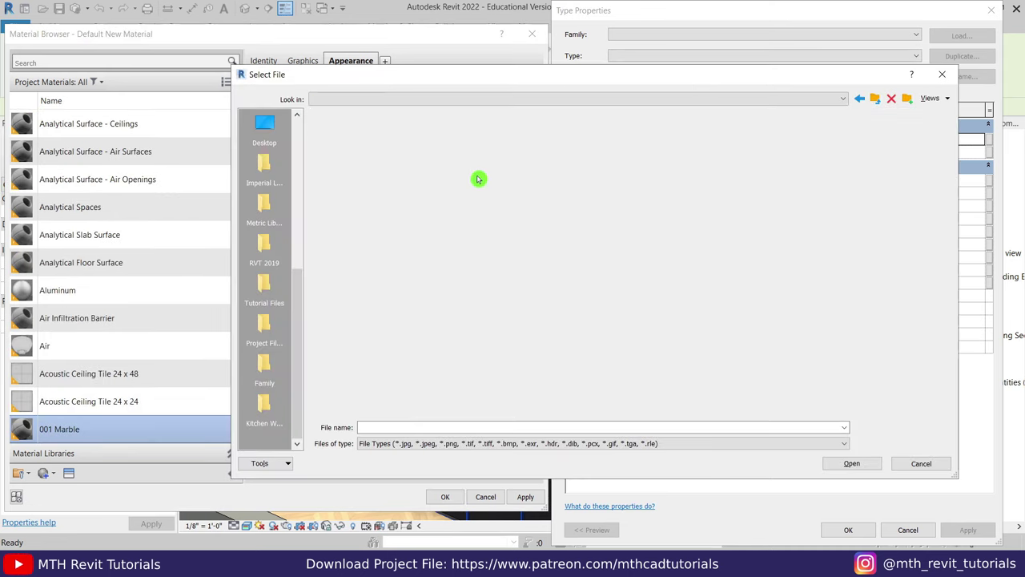
pyautogui.rightClick(443, 213)
pyautogui.click(591, 222)
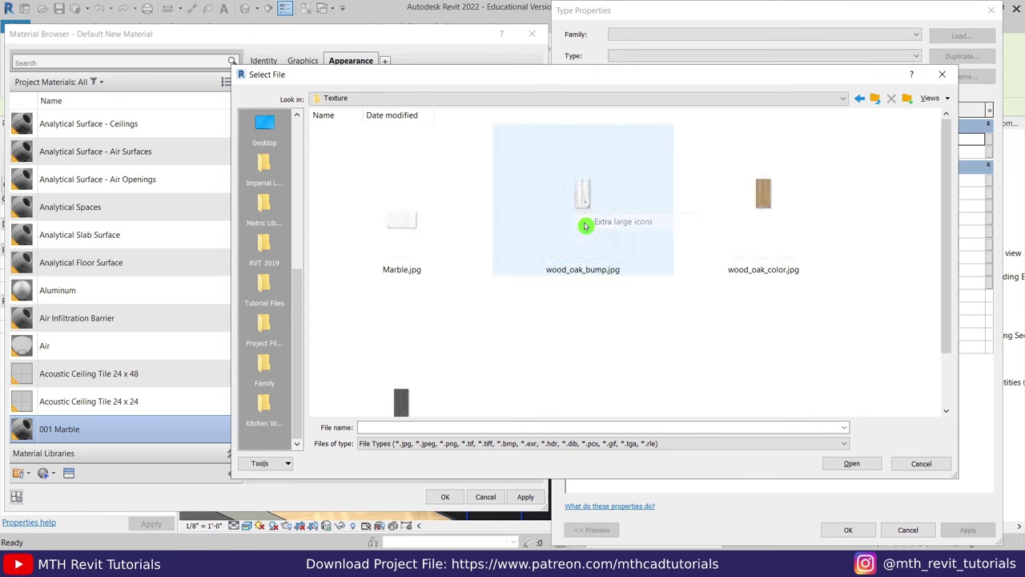
pyautogui.click(407, 250)
pyautogui.click(851, 463)
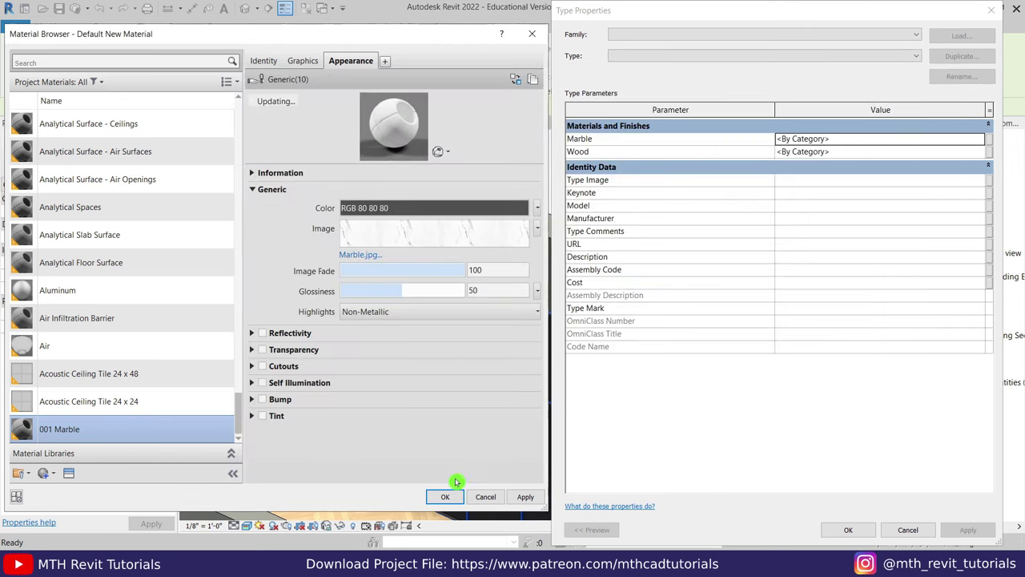
pyautogui.click(451, 497)
# Step: Create a 002 Wood material for the Wood parameter using the wood_oak_color image
pyautogui.click(981, 152)
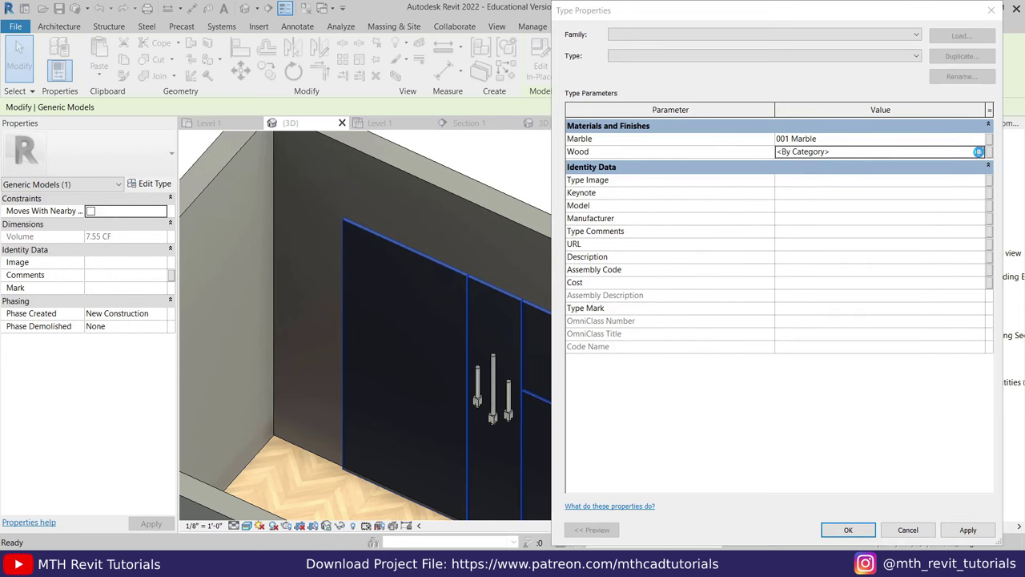
pyautogui.click(981, 151)
pyautogui.click(47, 472)
pyautogui.click(51, 491)
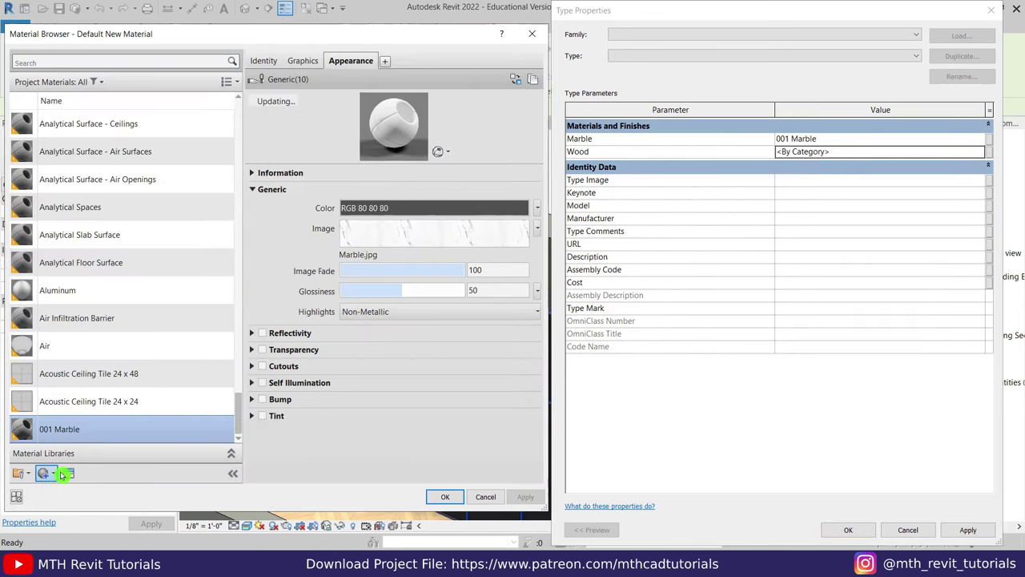
pyautogui.rightClick(85, 264)
pyautogui.click(109, 303)
pyautogui.write('002 Wood')
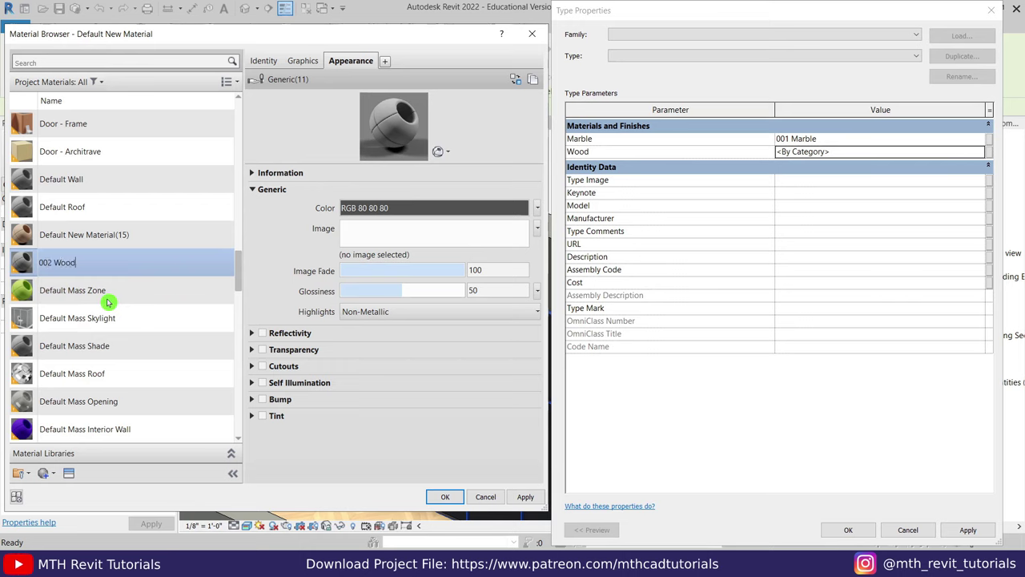
pyautogui.click(402, 241)
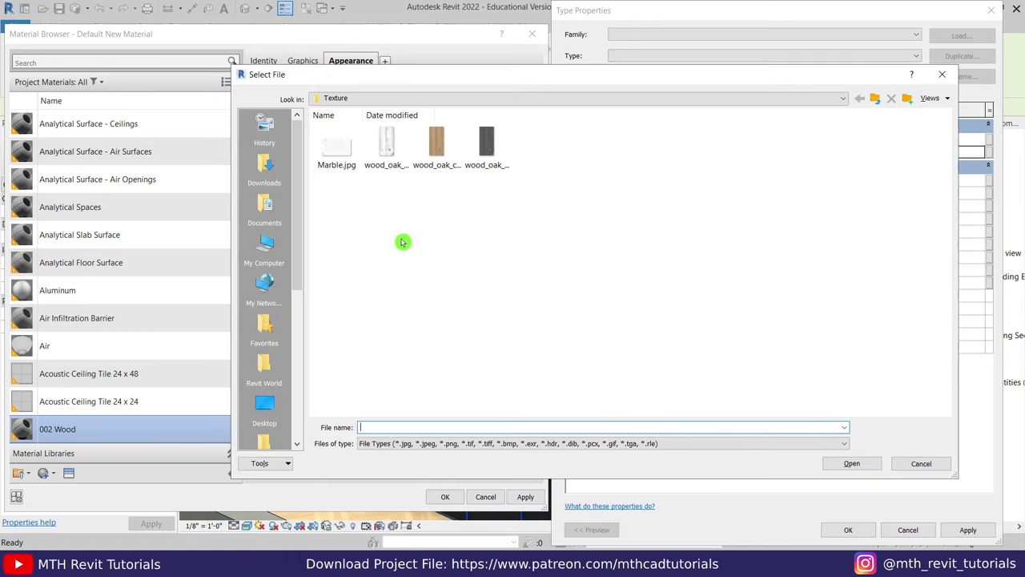
pyautogui.doubleClick(437, 156)
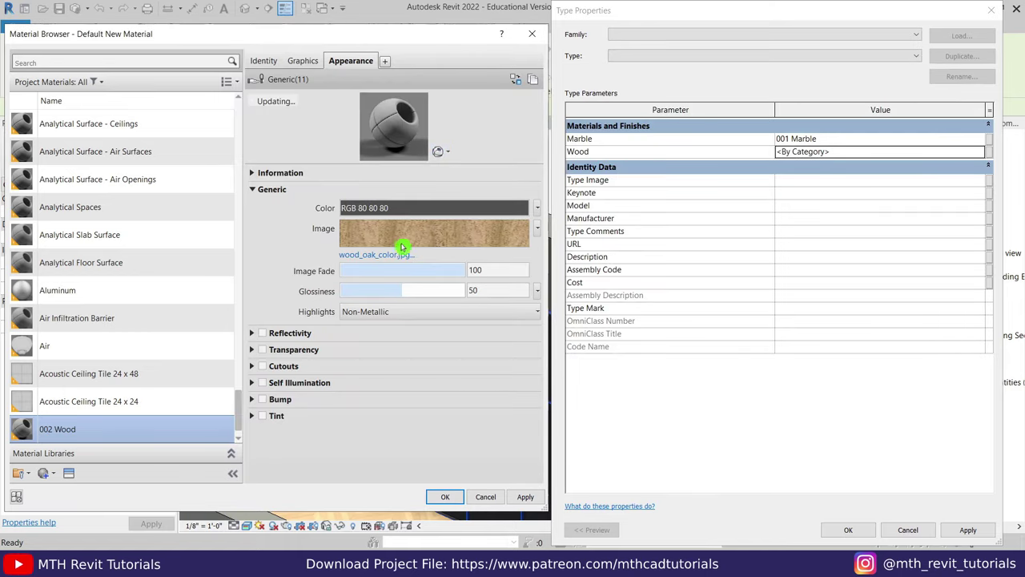
# Step: Add wood_oak_varnished_rough glossiness and wood_oak_bump bump textures to 002 Wood and apply it
pyautogui.click(500, 292)
pyautogui.click(536, 292)
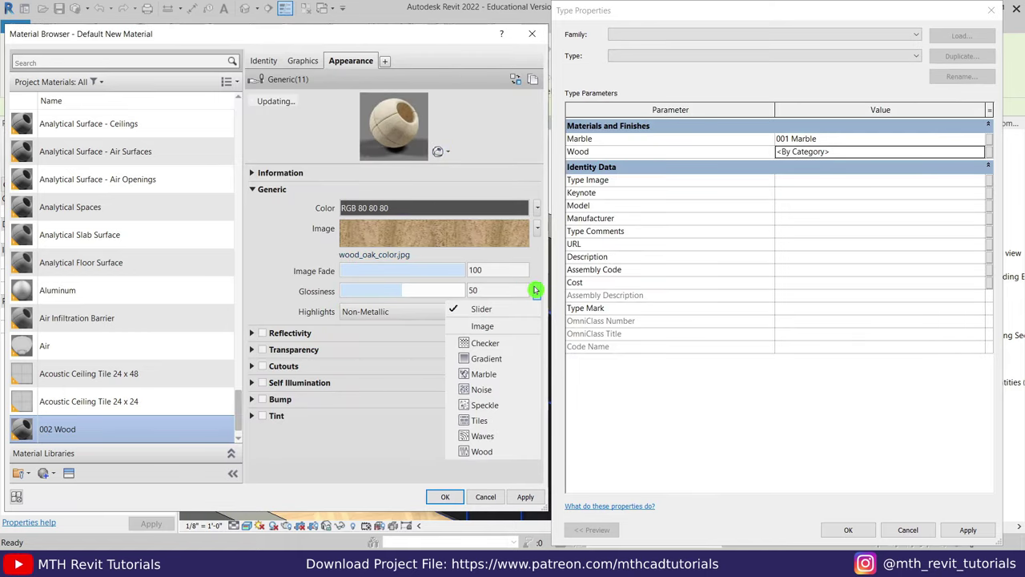
pyautogui.click(522, 326)
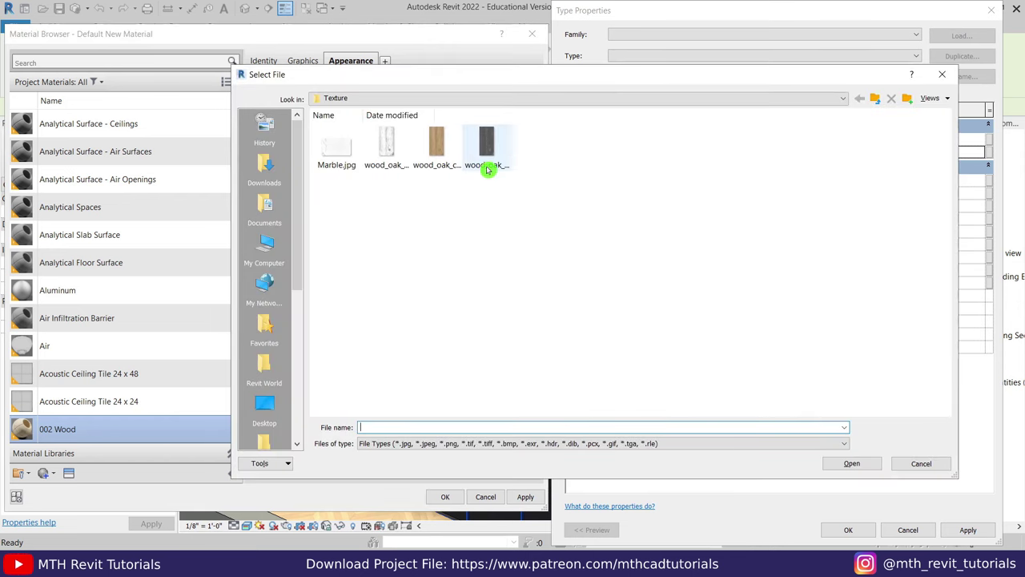
pyautogui.doubleClick(485, 157)
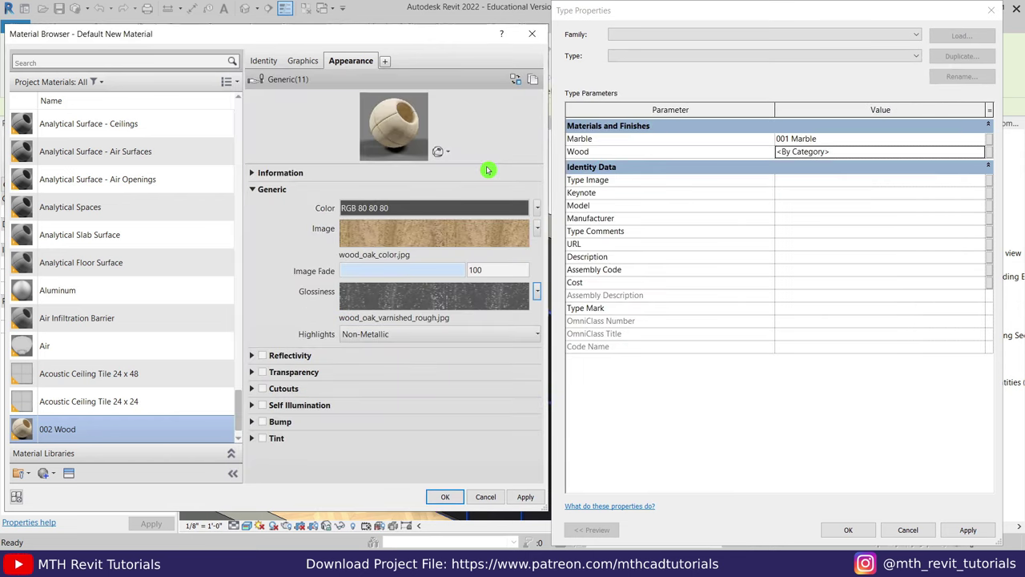
pyautogui.click(263, 422)
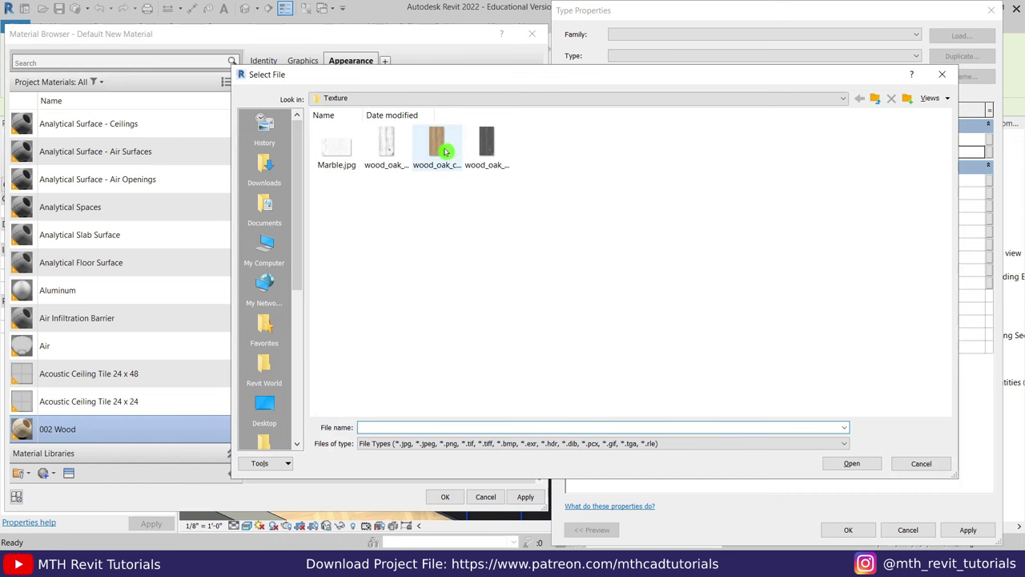
pyautogui.doubleClick(395, 157)
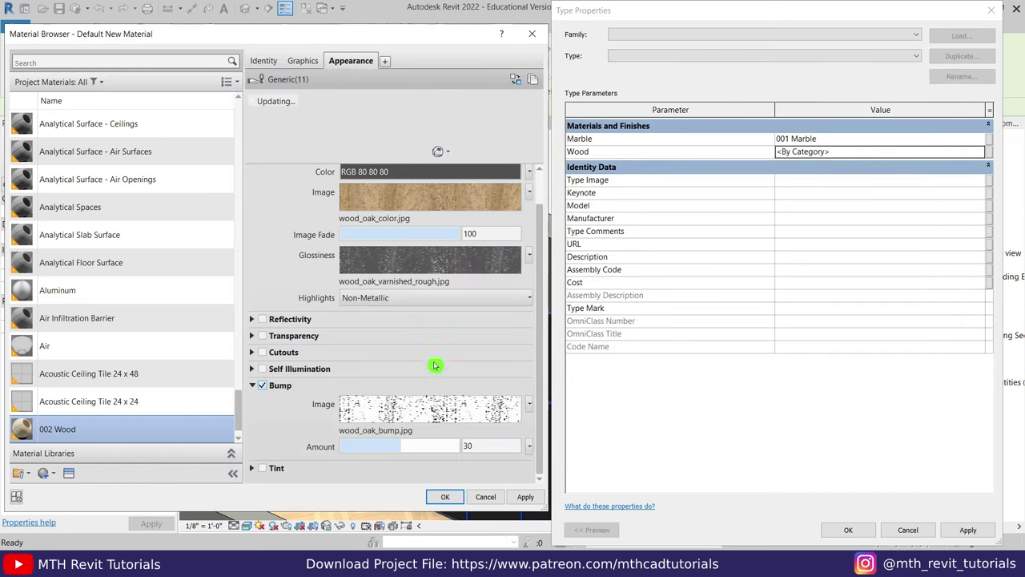
pyautogui.click(446, 498)
pyautogui.click(851, 532)
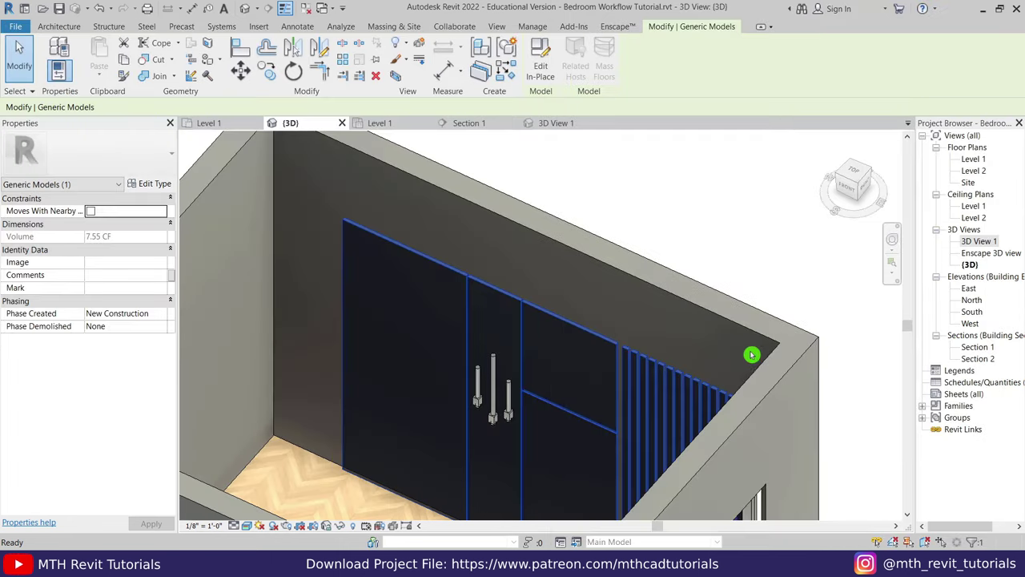
# Step: Select the door handles and open their type properties
pyautogui.press('Escape')
pyautogui.scroll(-3, 576, 381)
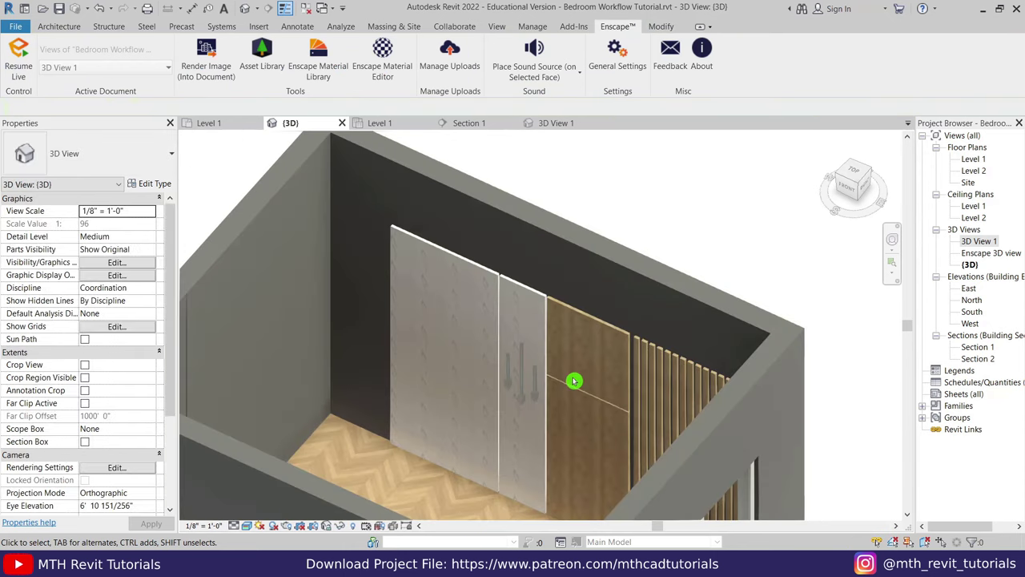
pyautogui.scroll(4, 577, 377)
pyautogui.moveTo(561, 481); pyautogui.dragTo(484, 522, button='middle')
pyautogui.scroll(-3, 521, 449)
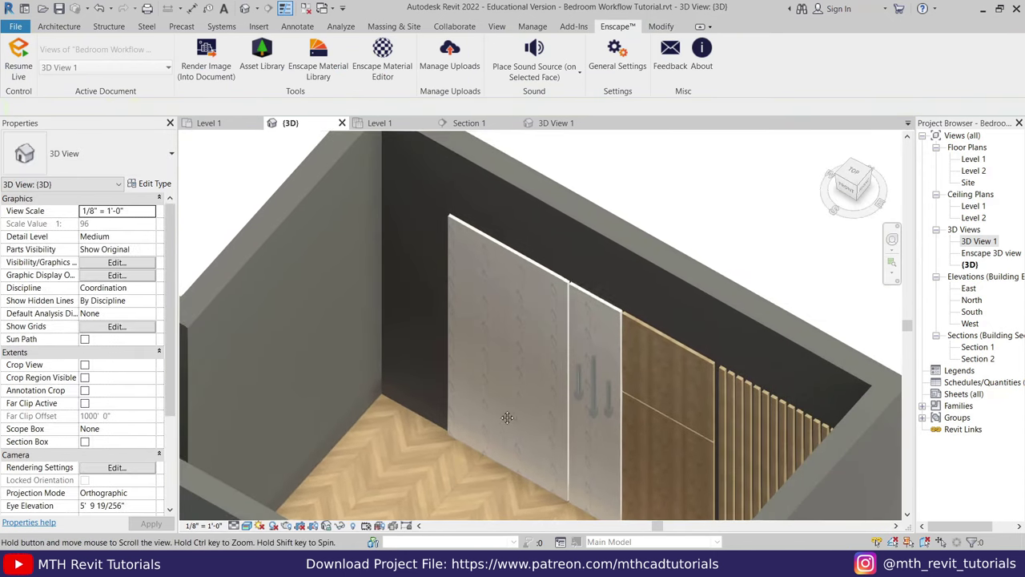
pyautogui.scroll(4, 552, 408)
pyautogui.scroll(-3, 560, 401)
pyautogui.scroll(3, 578, 383)
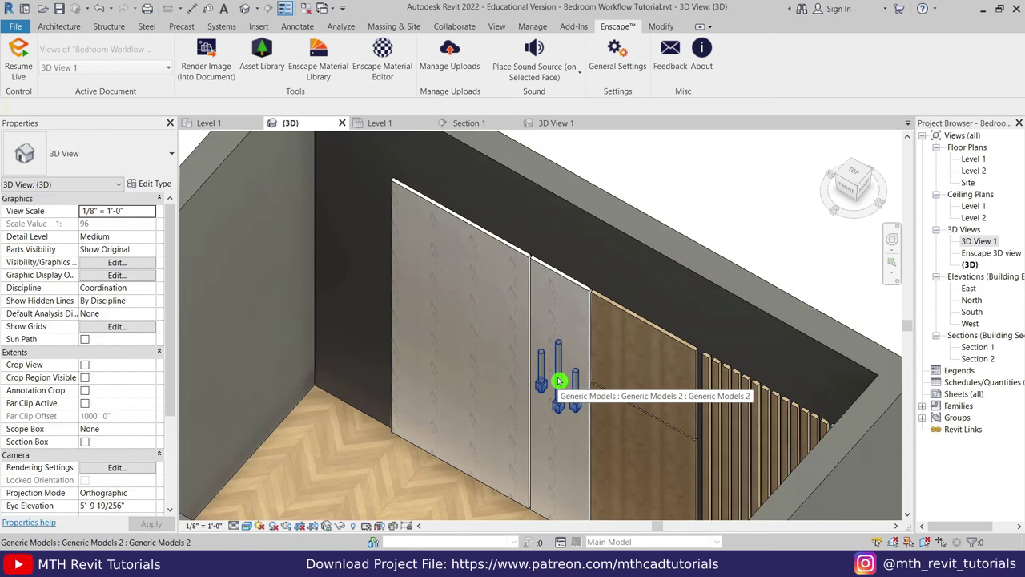
pyautogui.click(559, 378)
pyautogui.click(149, 183)
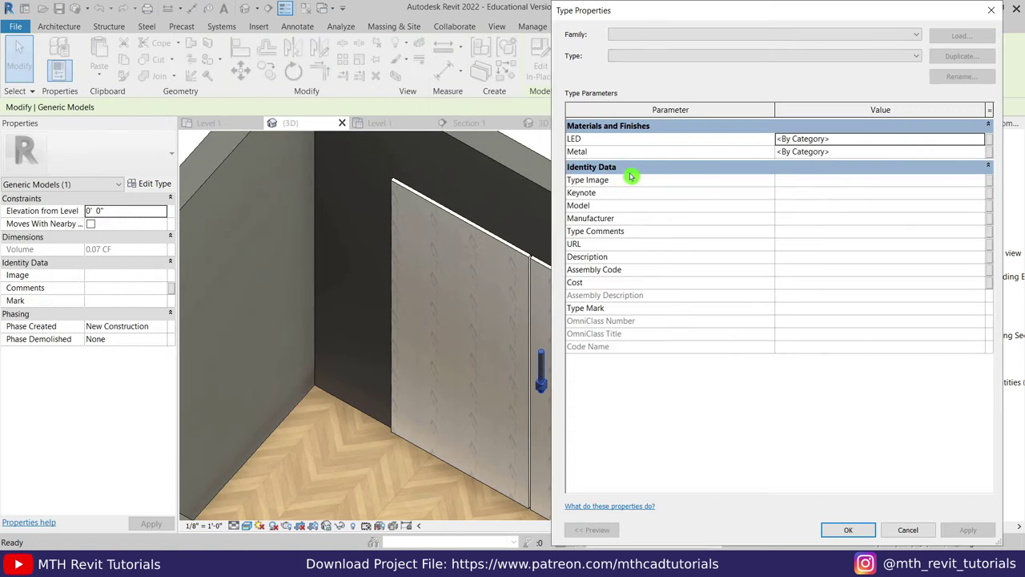
# Step: Create a self-illuminating 003 LED material at Desk Lamp Lens luminance for the LED parameter
pyautogui.click(984, 140)
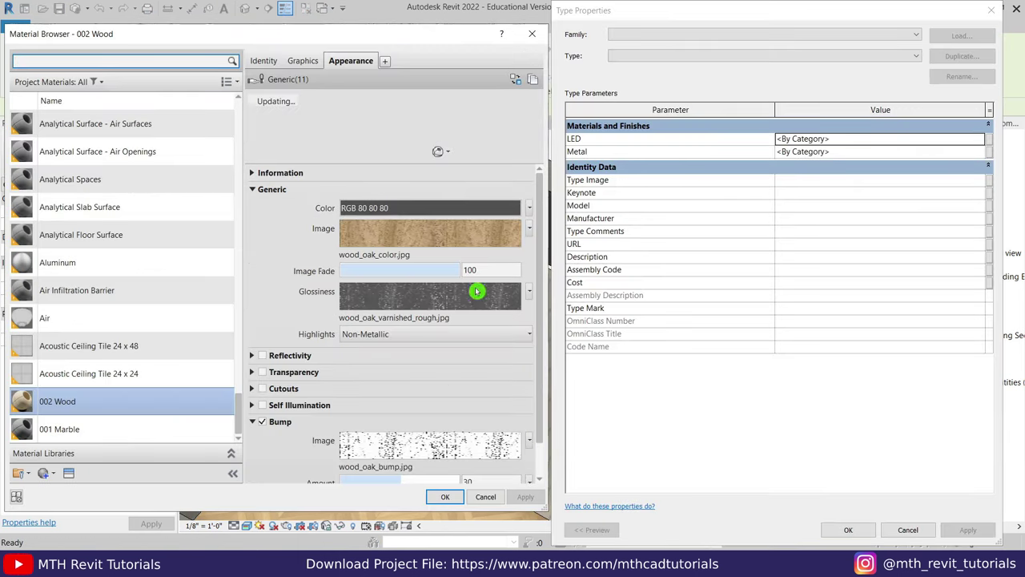
pyautogui.click(53, 473)
pyautogui.click(65, 492)
pyautogui.write('003 LED')
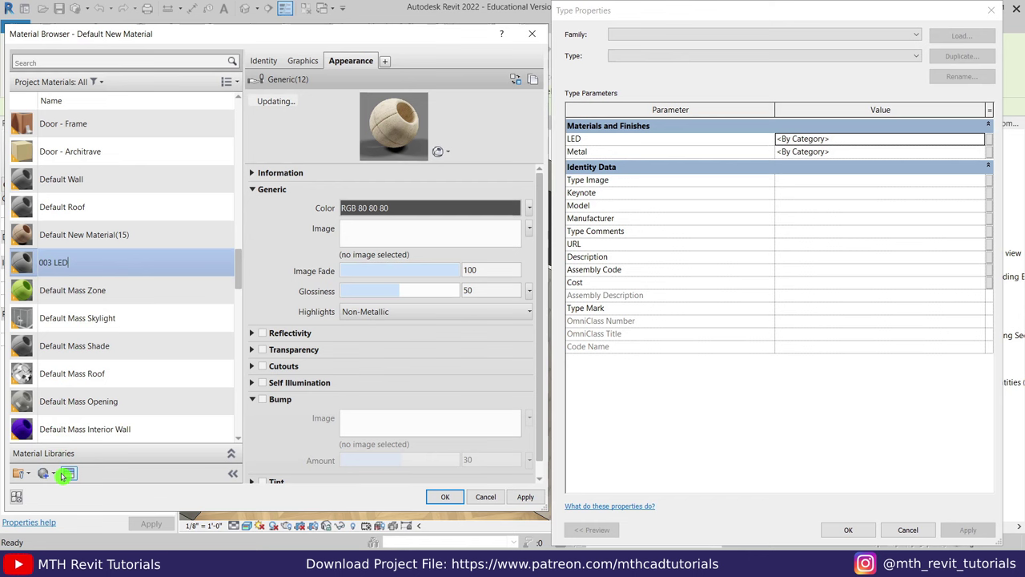
pyautogui.press('Return')
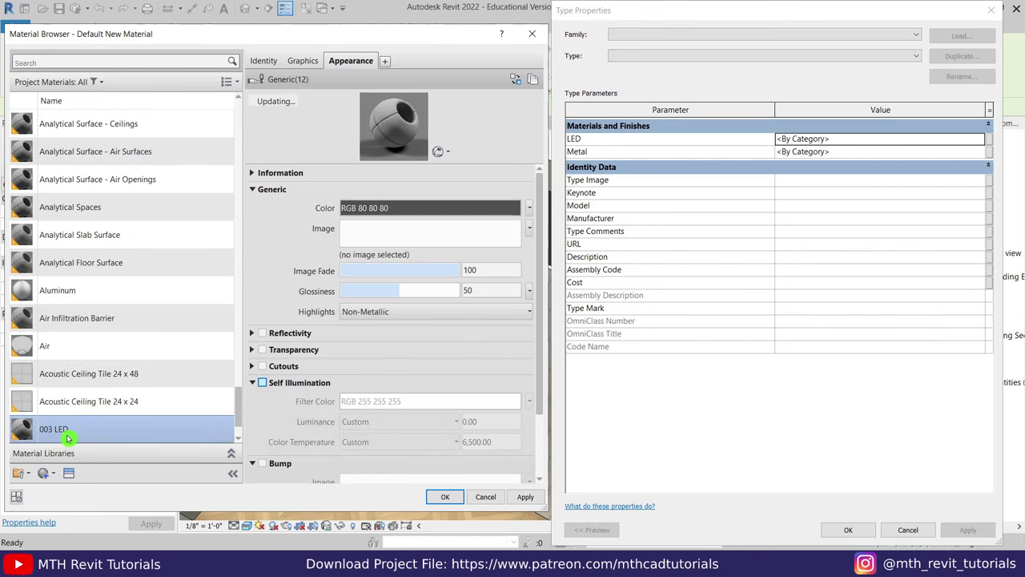
pyautogui.click(263, 383)
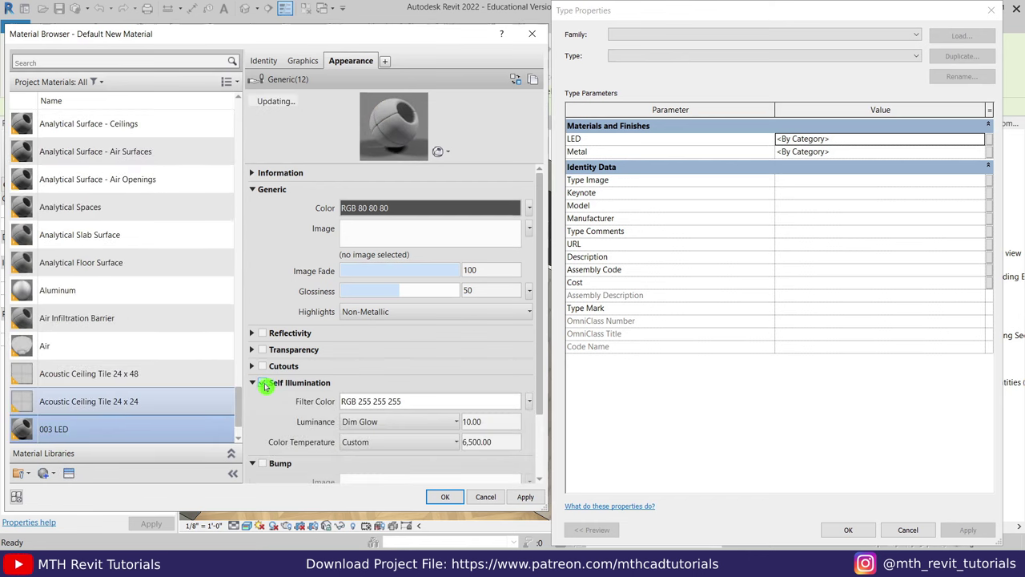
pyautogui.click(389, 422)
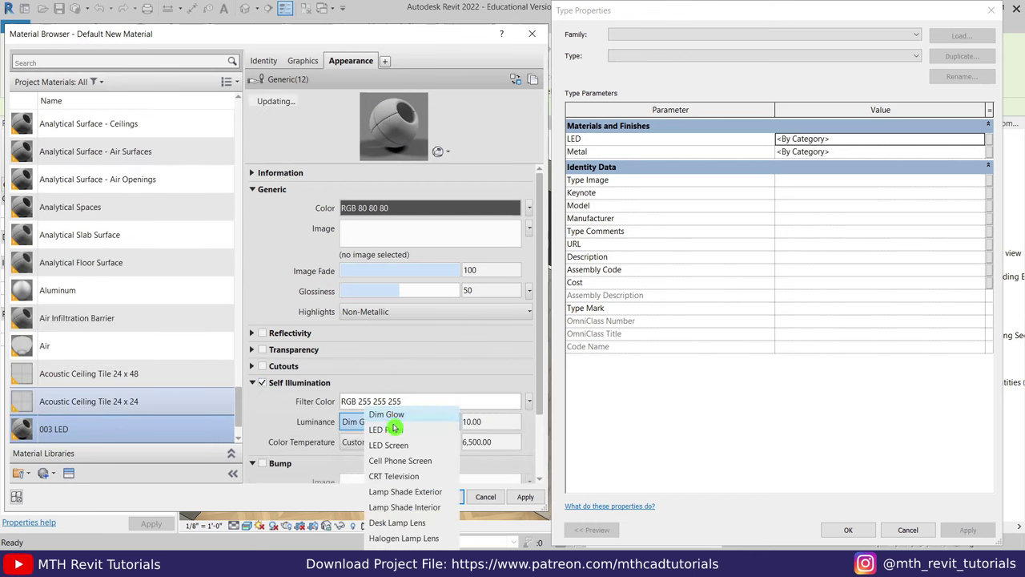
pyautogui.click(425, 523)
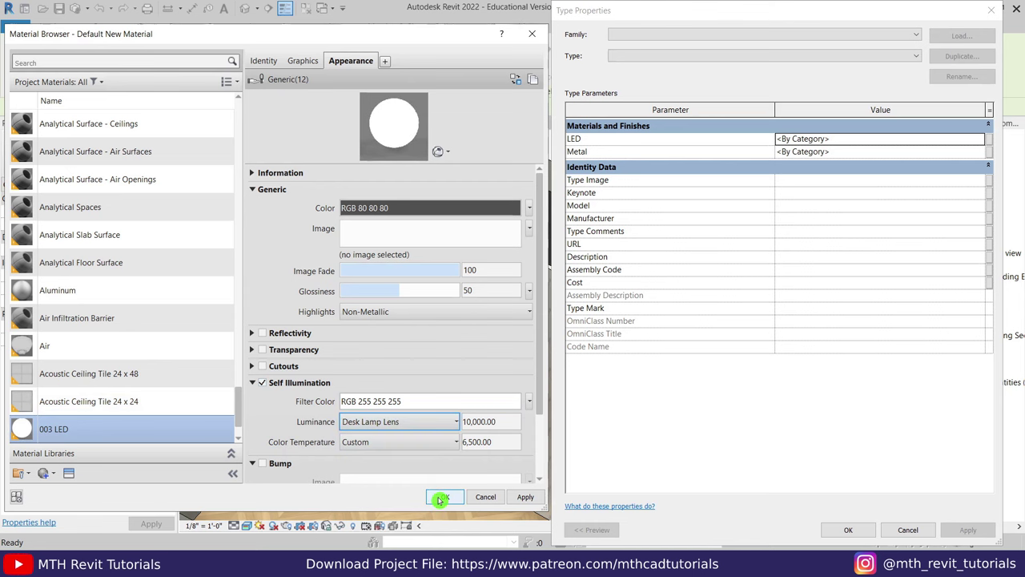
pyautogui.click(440, 498)
pyautogui.click(982, 152)
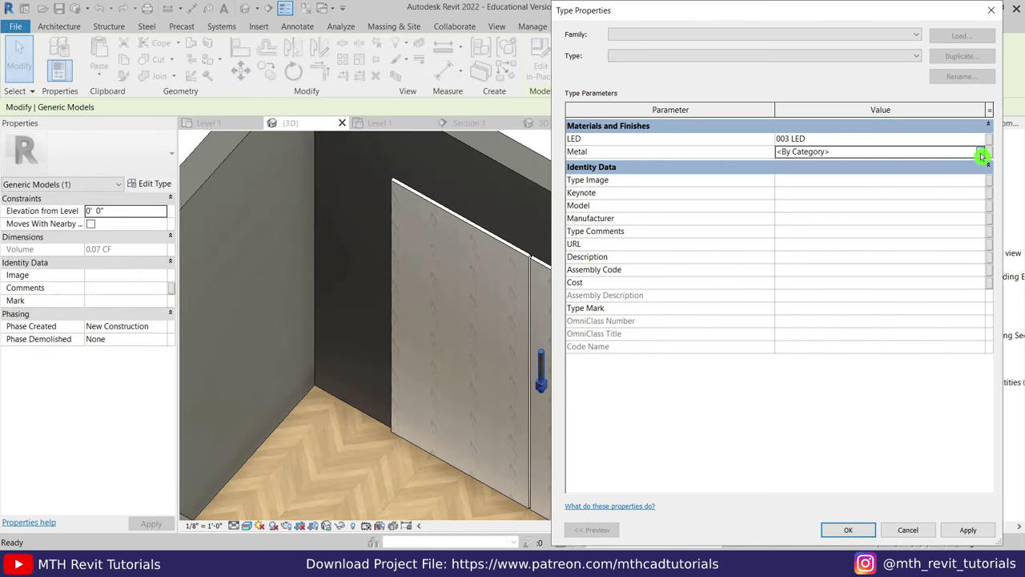
pyautogui.click(981, 153)
# Step: Create a new blank material named 004 Metal for the Metal parameter
pyautogui.click(46, 474)
pyautogui.click(76, 491)
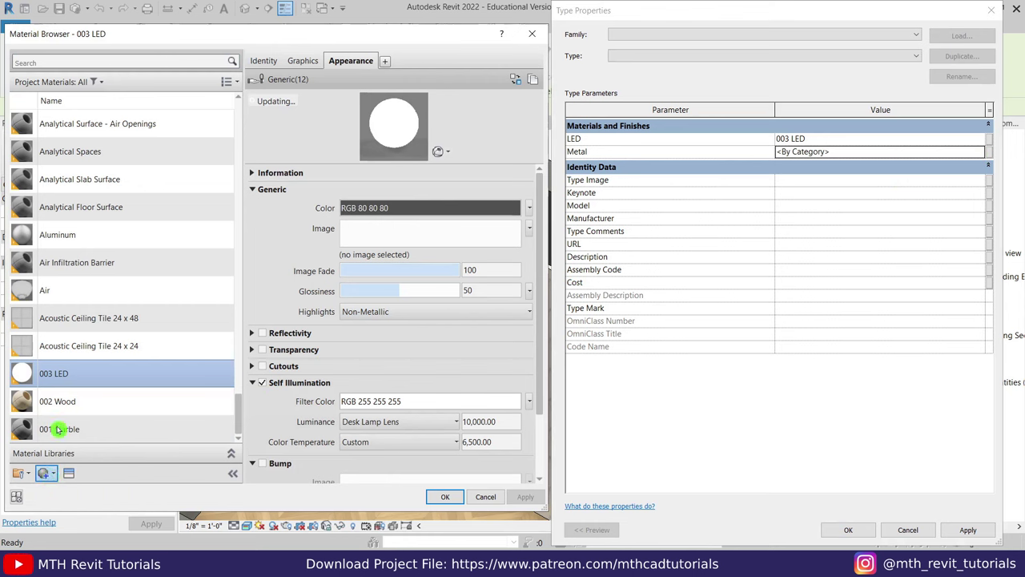
pyautogui.rightClick(68, 275)
pyautogui.click(83, 318)
pyautogui.write('004 Metal')
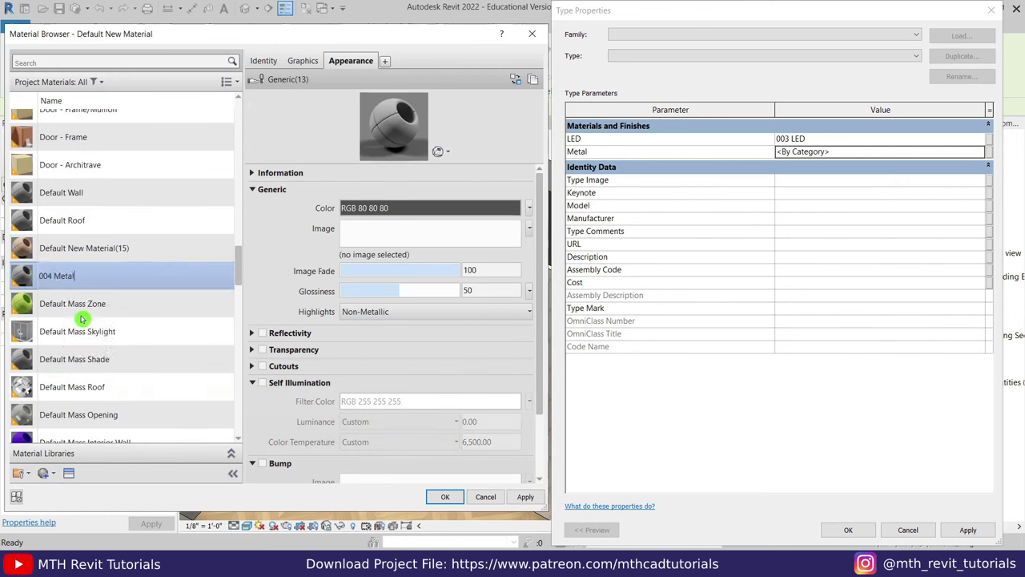
pyautogui.press('Return')
# Step: Give 004 Metal the Anodized - Black appearance from the Metal library and apply it to the handles
pyautogui.click(70, 476)
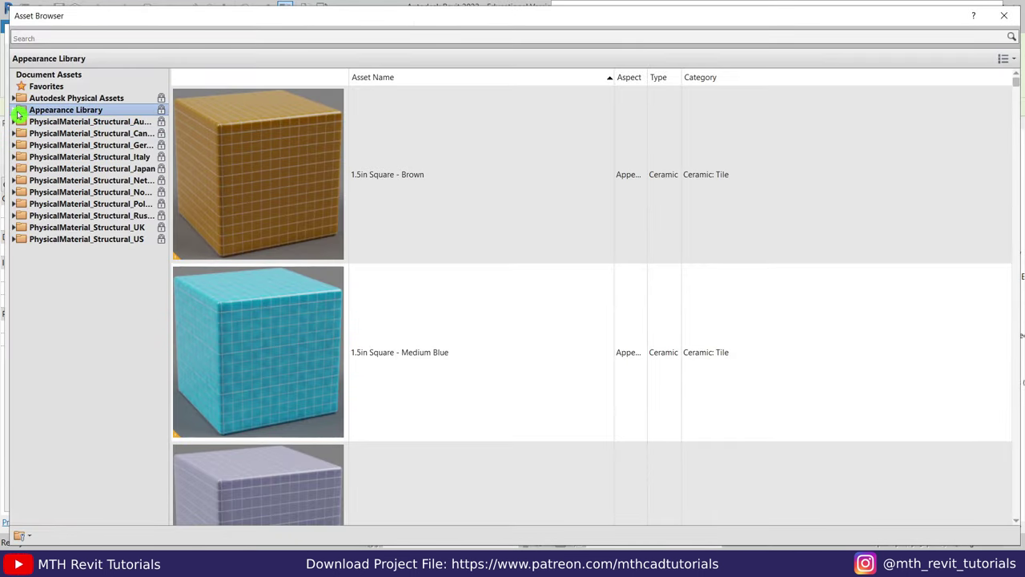
pyautogui.click(13, 109)
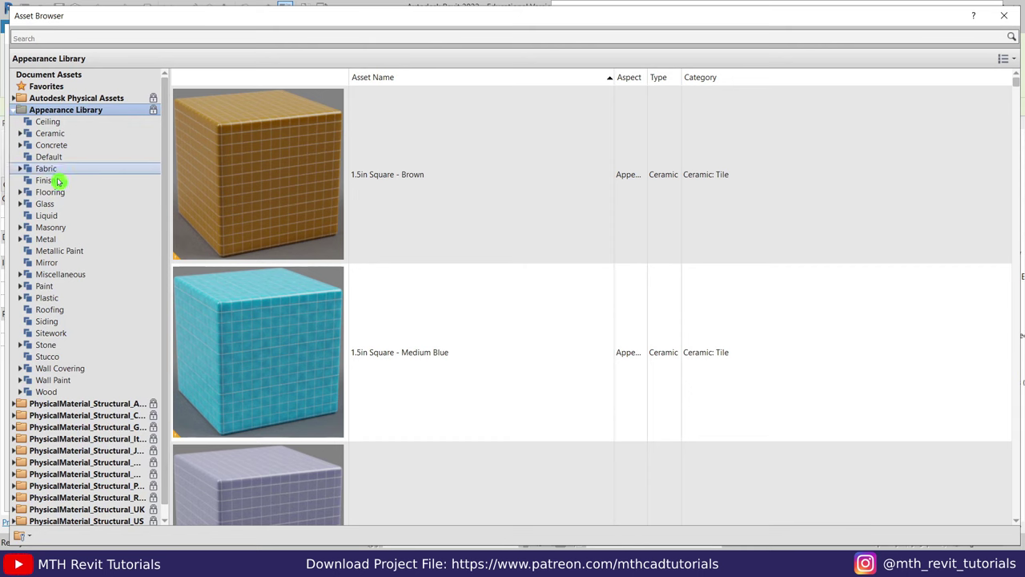
pyautogui.click(66, 238)
pyautogui.scroll(-3, 360, 296)
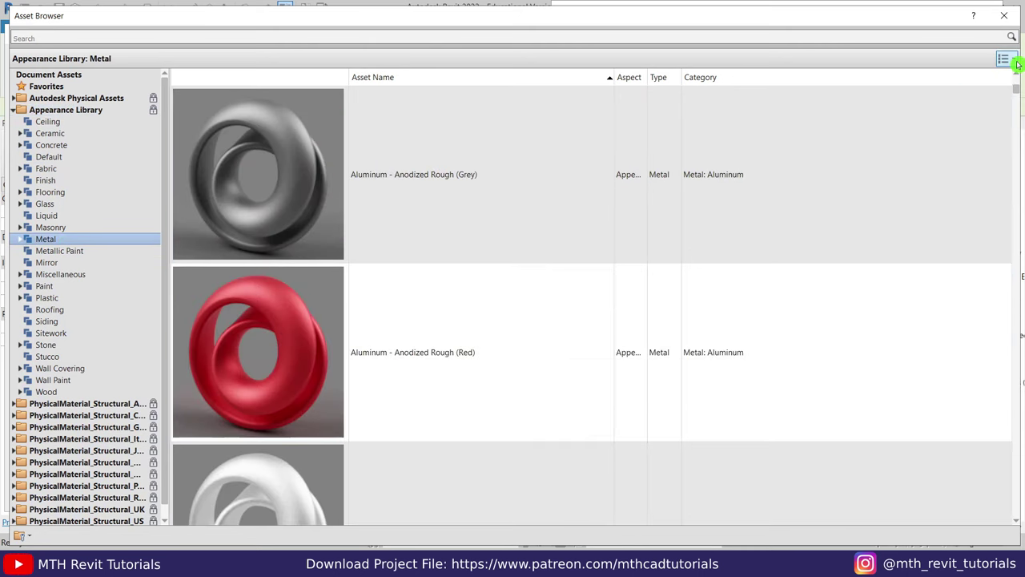
pyautogui.click(1011, 59)
pyautogui.click(889, 538)
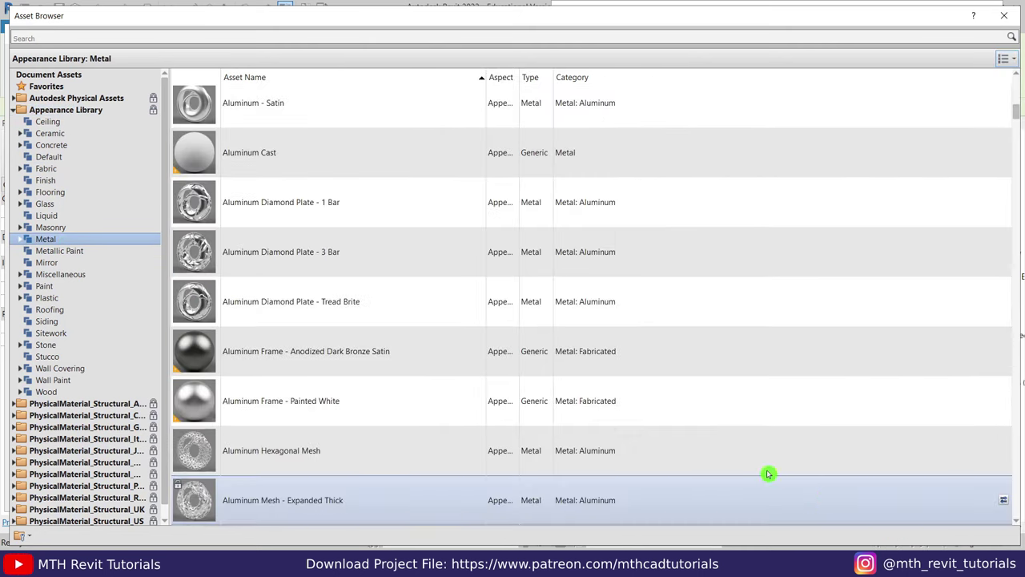
pyautogui.scroll(-1, 606, 368)
pyautogui.scroll(-3, 630, 382)
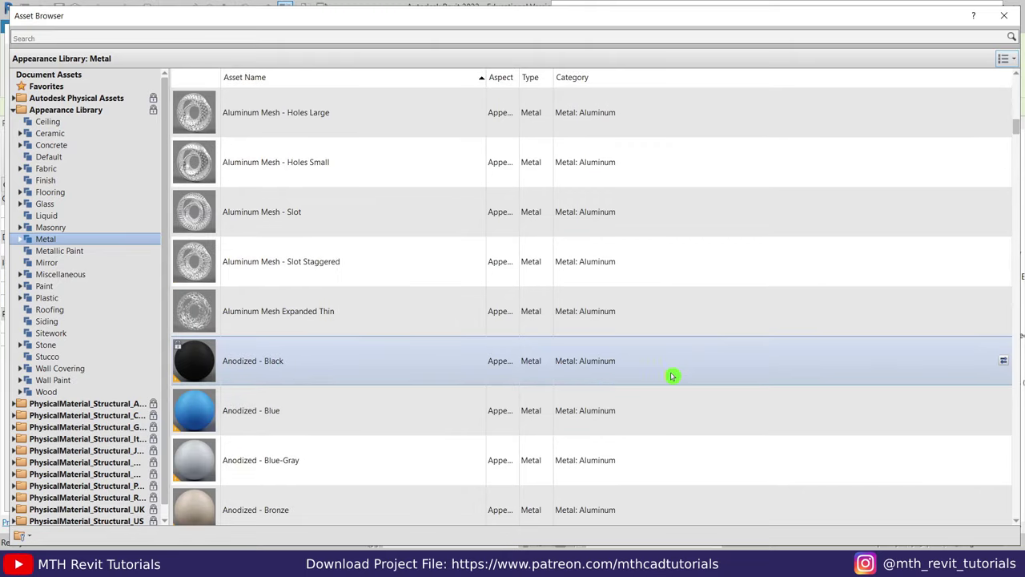
pyautogui.scroll(-3, 977, 403)
pyautogui.scroll(-2, 978, 403)
pyautogui.scroll(2, 977, 403)
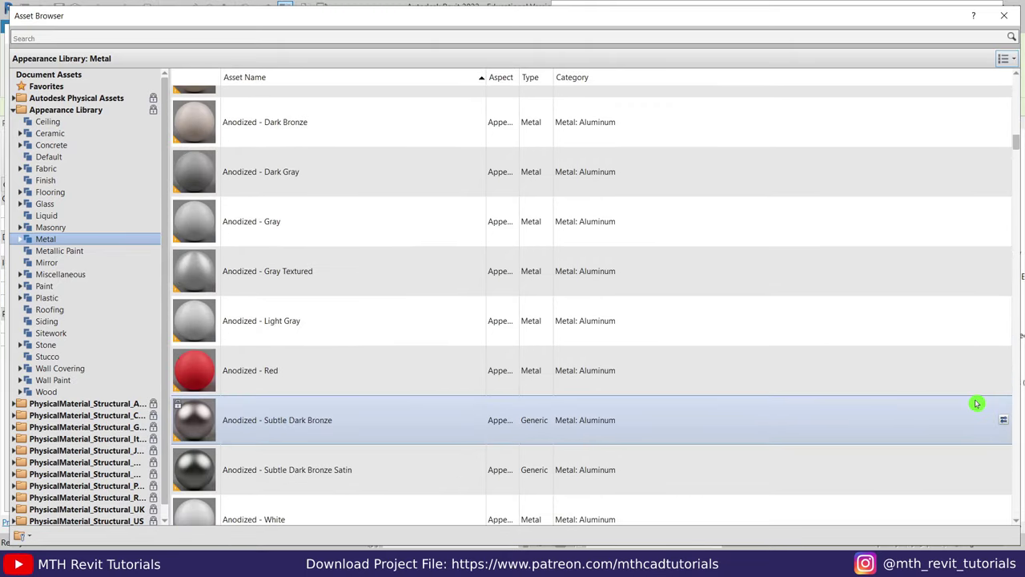
pyautogui.scroll(3, 972, 403)
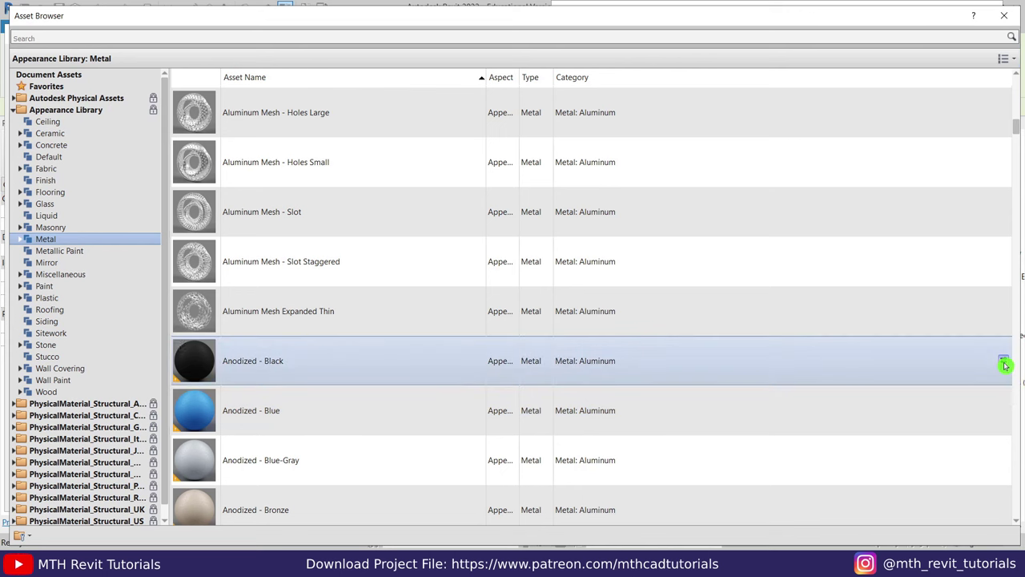
pyautogui.click(1005, 15)
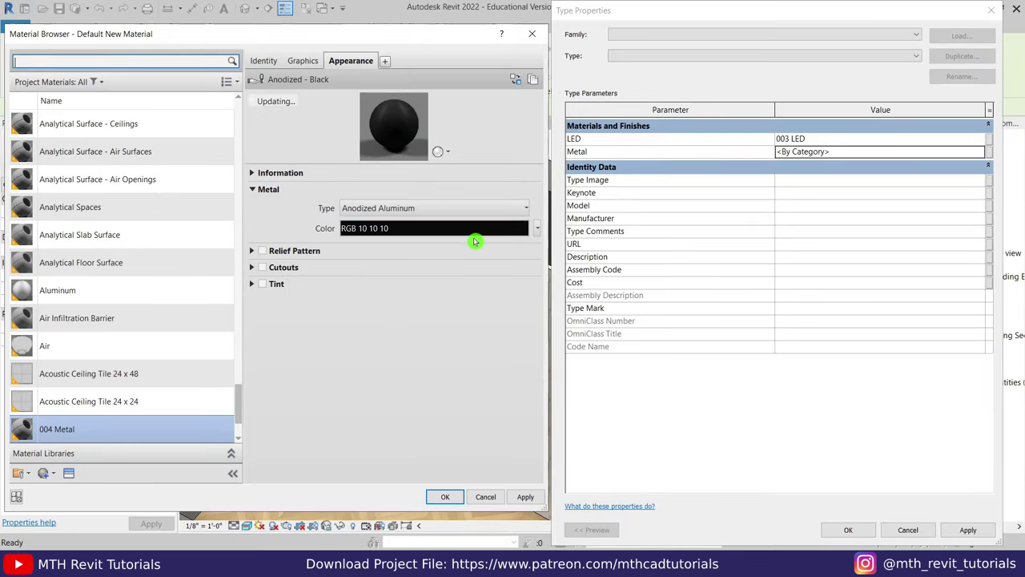
pyautogui.click(443, 497)
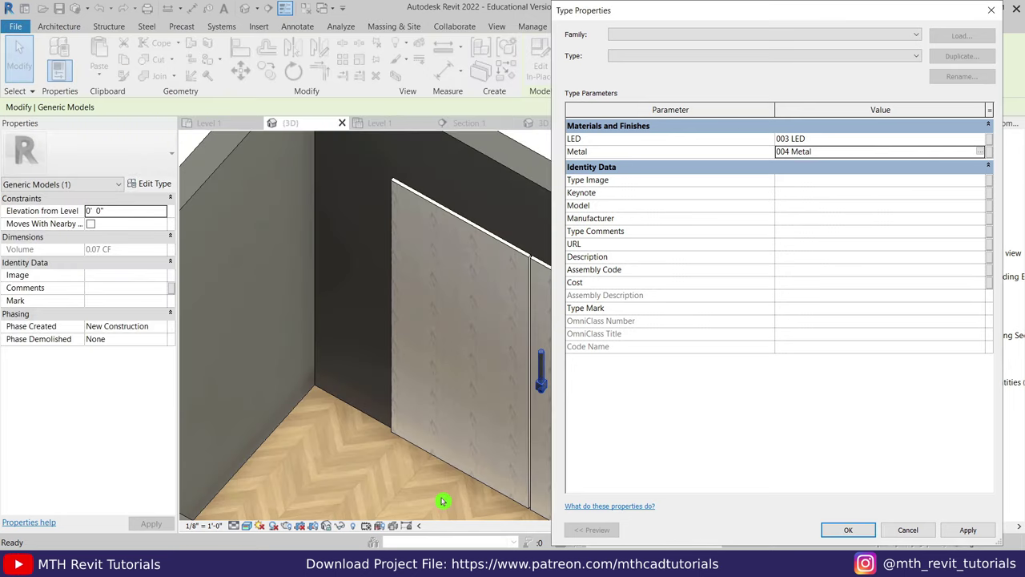
pyautogui.click(848, 530)
# Step: Set the front wall's structure layer material to Gypsum Wall Board, found by searching 'ps'
pyautogui.press('Escape')
pyautogui.scroll(5, 641, 293)
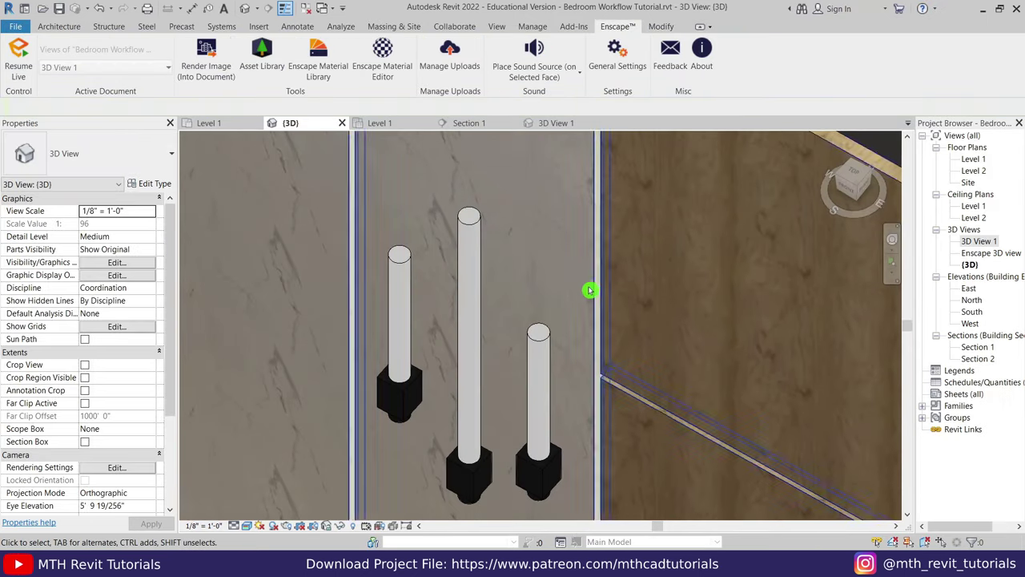
pyautogui.scroll(-5, 589, 291)
pyautogui.moveTo(551, 304)
pyautogui.keyDown('shift'); pyautogui.mouseDown(button='middle')
pyautogui.moveTo(558, 385)
pyautogui.moveTo(553, 331)
pyautogui.moveTo(627, 348)
pyautogui.mouseUp(button='middle'); pyautogui.keyUp('shift')
pyautogui.scroll(-5, 557, 377)
pyautogui.click(628, 348)
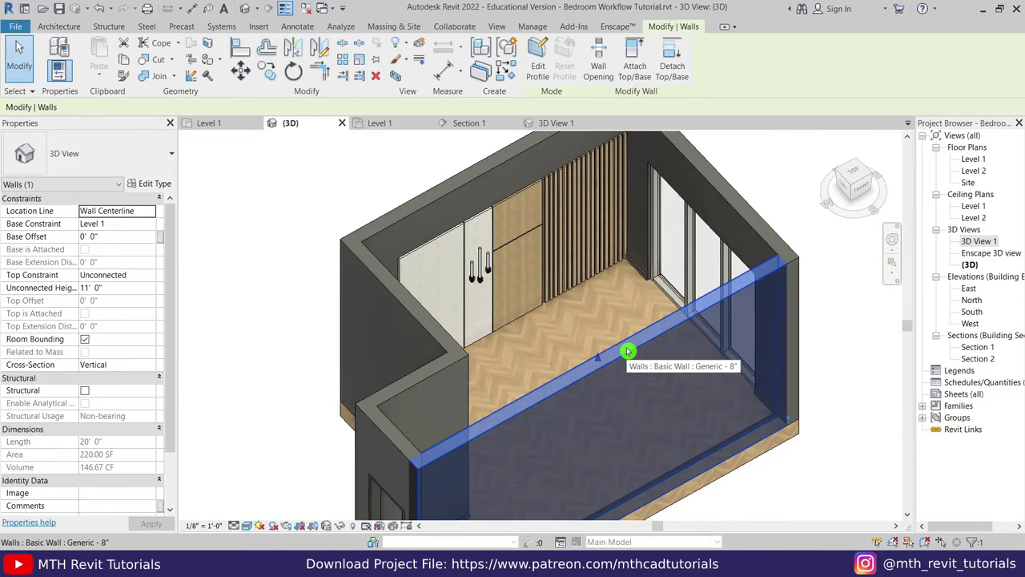
pyautogui.click(156, 185)
pyautogui.click(792, 151)
pyautogui.click(743, 141)
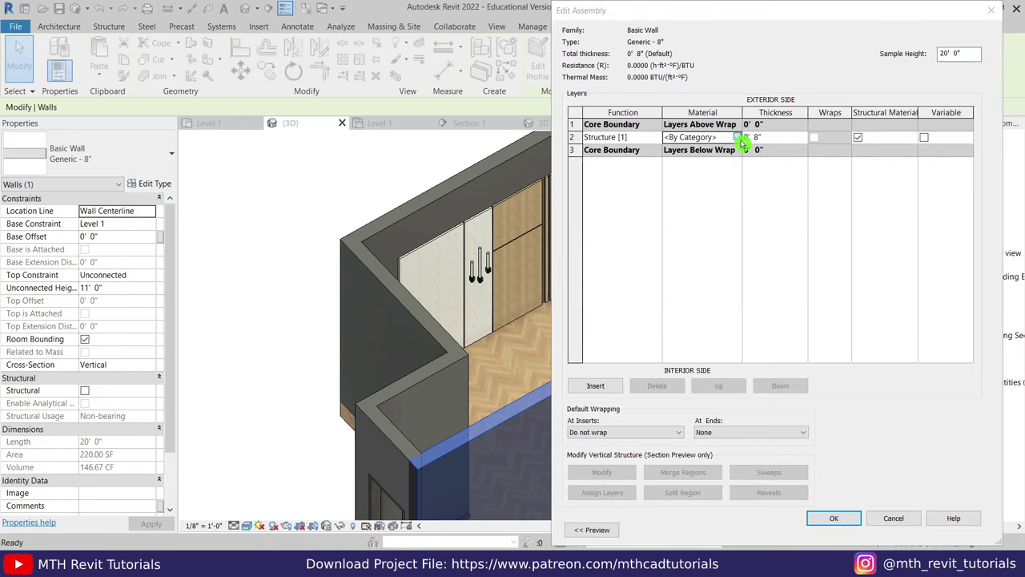
pyautogui.click(738, 138)
pyautogui.write('gy')
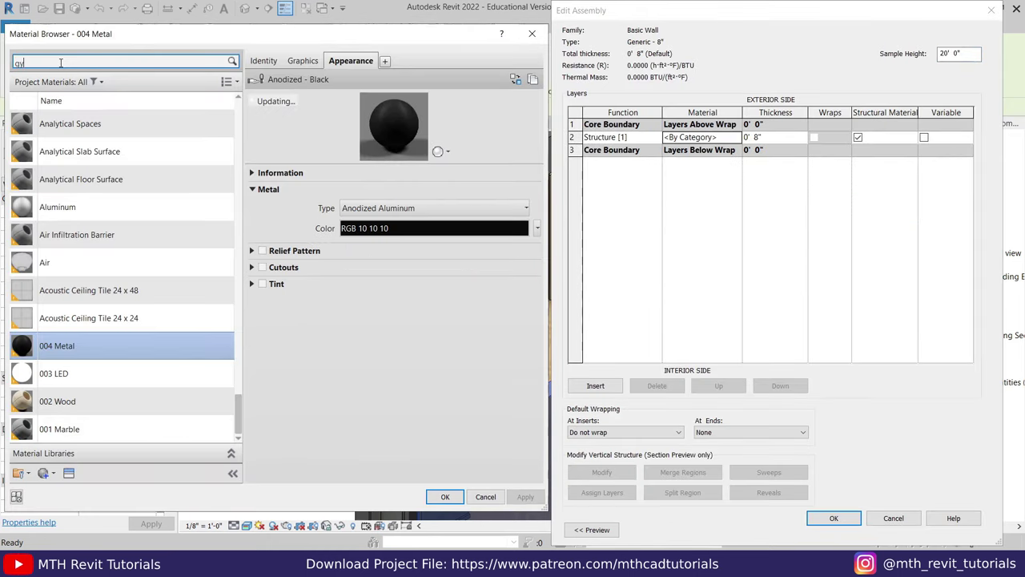
pyautogui.write('psum wa')
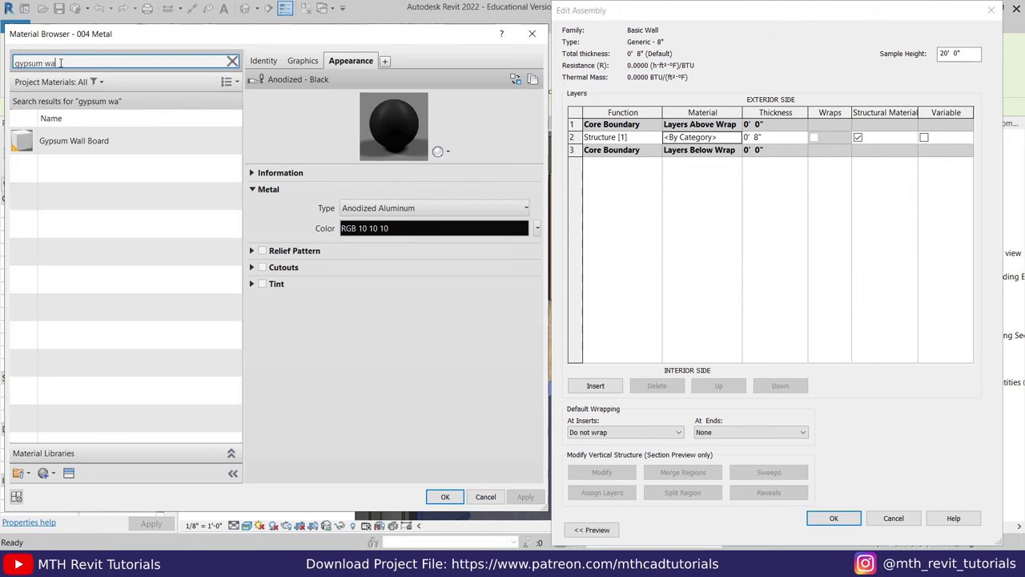
pyautogui.click(72, 140)
pyautogui.click(444, 497)
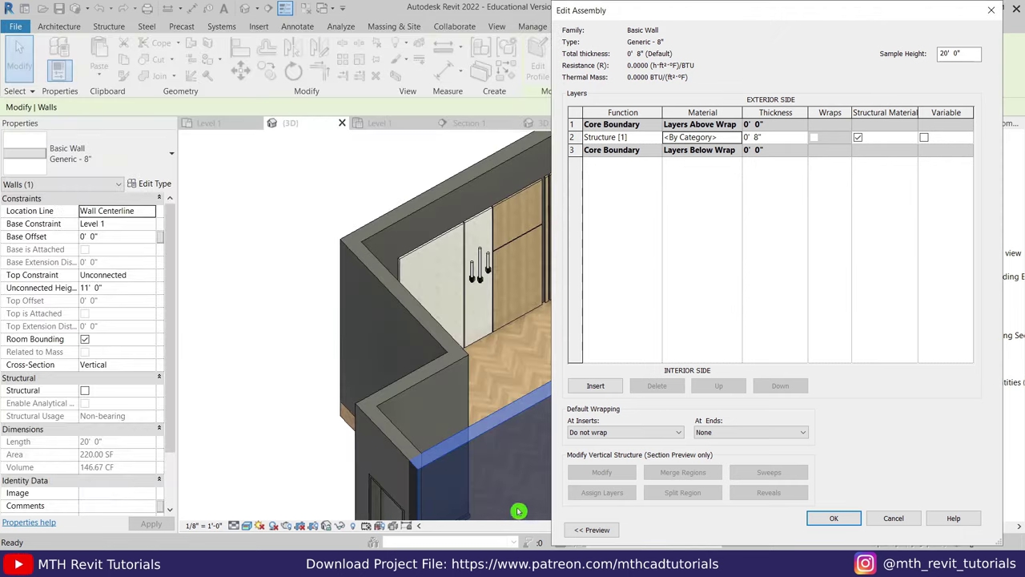
pyautogui.click(841, 519)
pyautogui.click(849, 530)
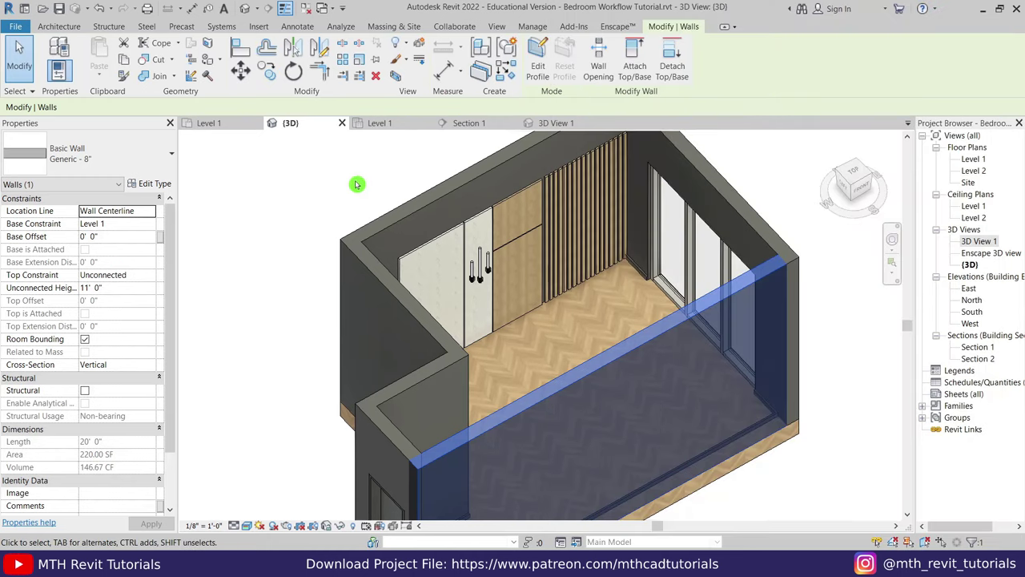
pyautogui.press('Escape')
# Step: Select the 1" base molding along the floor and open its layer structure
pyautogui.scroll(1, 599, 254)
pyautogui.scroll(2, 601, 261)
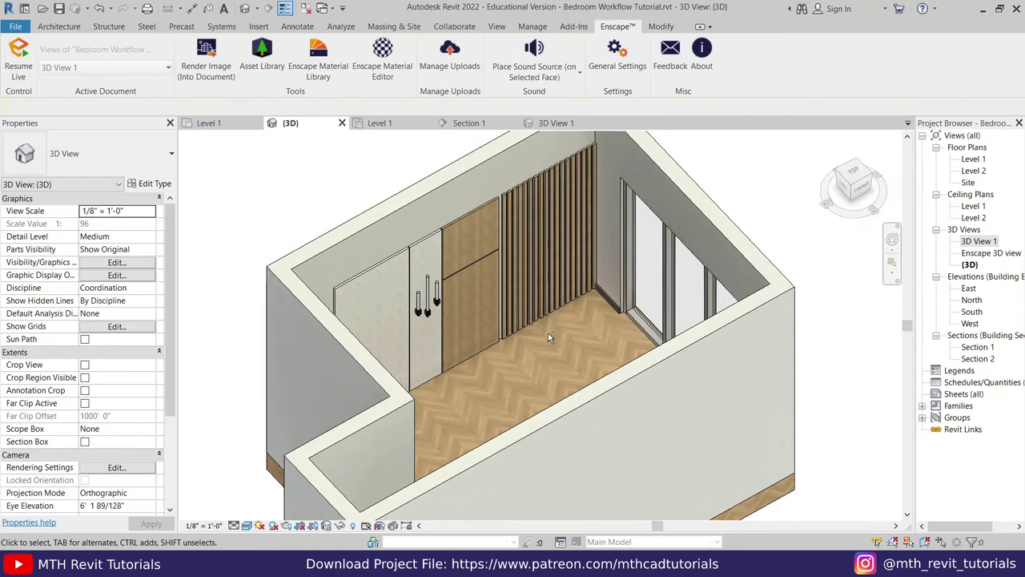
pyautogui.scroll(3, 601, 266)
pyautogui.scroll(2, 601, 269)
pyautogui.scroll(2, 593, 289)
pyautogui.scroll(2, 581, 317)
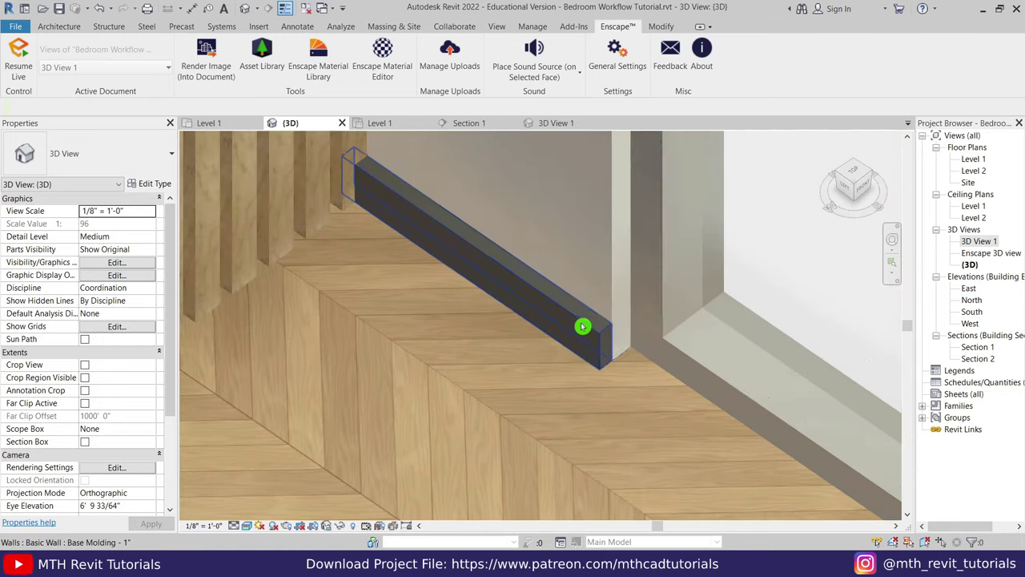
pyautogui.click(579, 321)
pyautogui.click(149, 184)
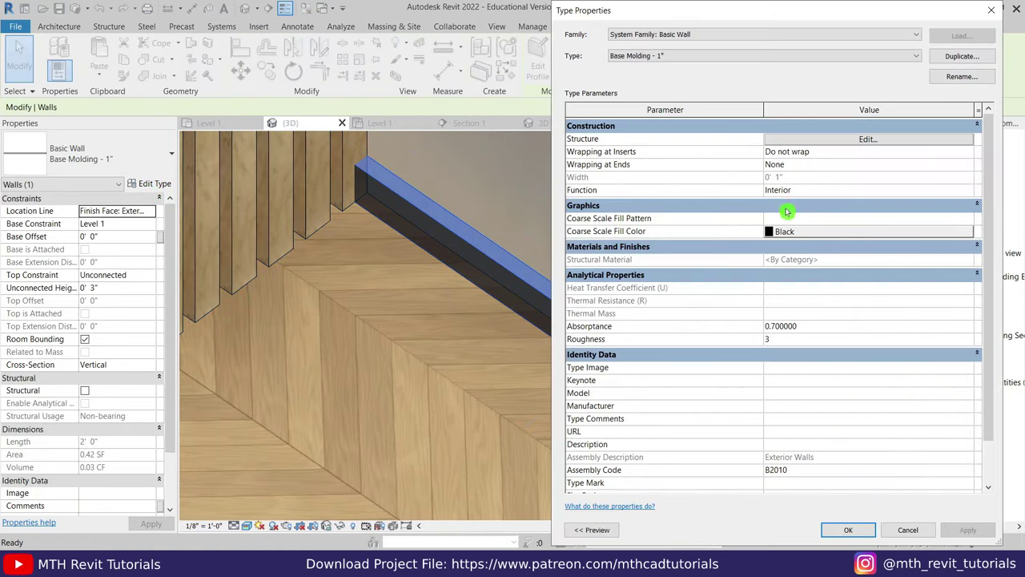
pyautogui.click(843, 142)
# Step: Set the base molding's structure layer to 002 Wood and confirm all dialogs
pyautogui.click(701, 137)
pyautogui.click(737, 137)
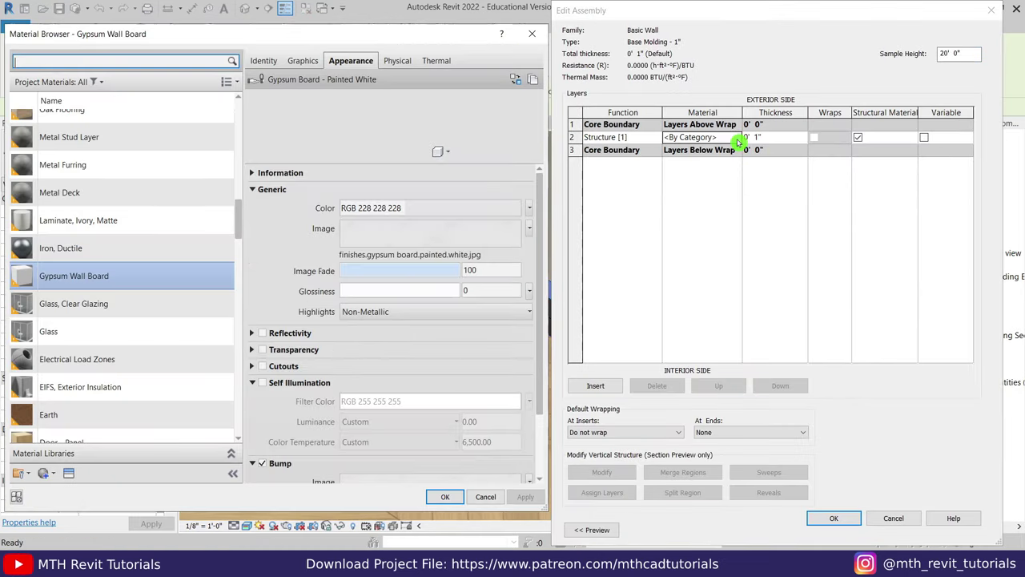
pyautogui.moveTo(237, 222); pyautogui.dragTo(238, 453)
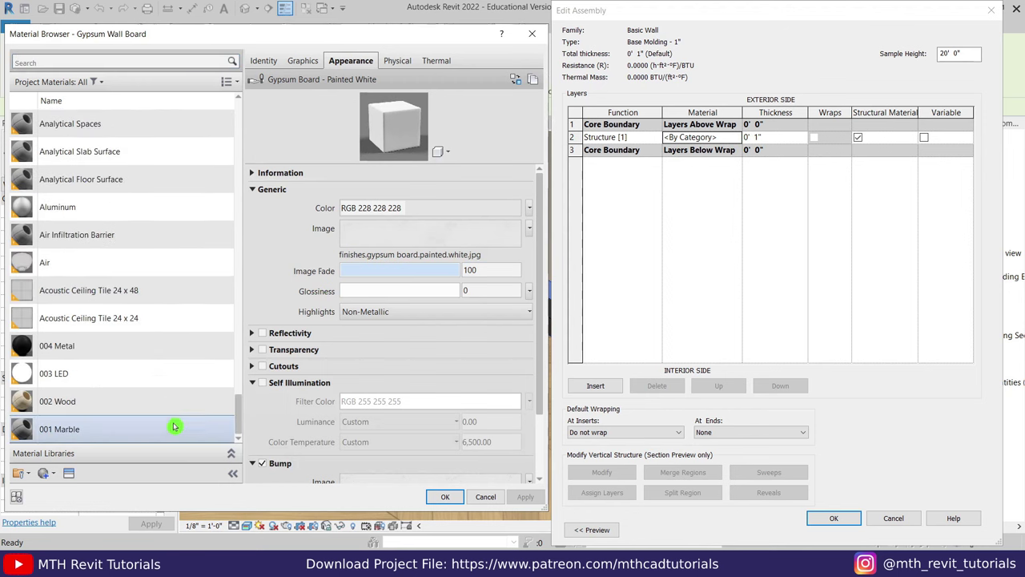
pyautogui.click(112, 406)
pyautogui.click(444, 497)
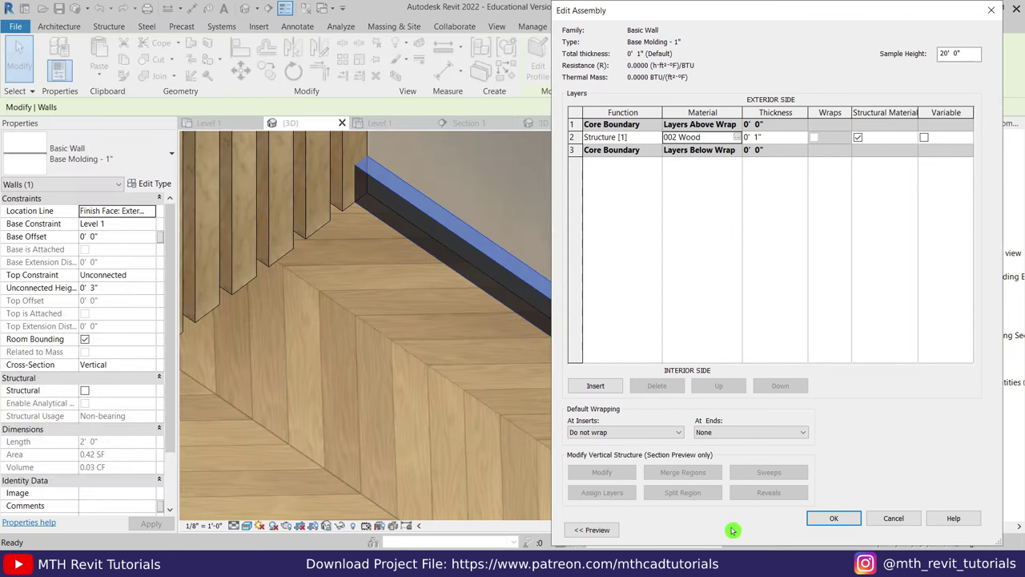
pyautogui.click(834, 518)
pyautogui.click(834, 518)
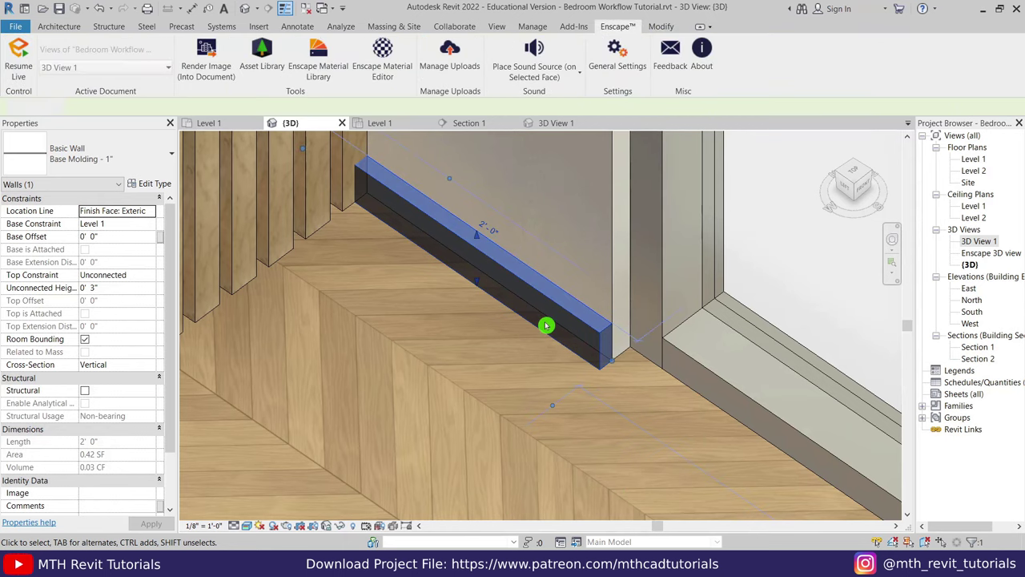
pyautogui.scroll(-2, 529, 344)
pyautogui.press('Escape')
pyautogui.moveTo(509, 365)
pyautogui.keyDown('shift'); pyautogui.mouseDown(button='middle')
pyautogui.moveTo(703, 334)
pyautogui.moveTo(579, 334)
pyautogui.moveTo(568, 318)
pyautogui.mouseUp(button='middle'); pyautogui.keyUp('shift')
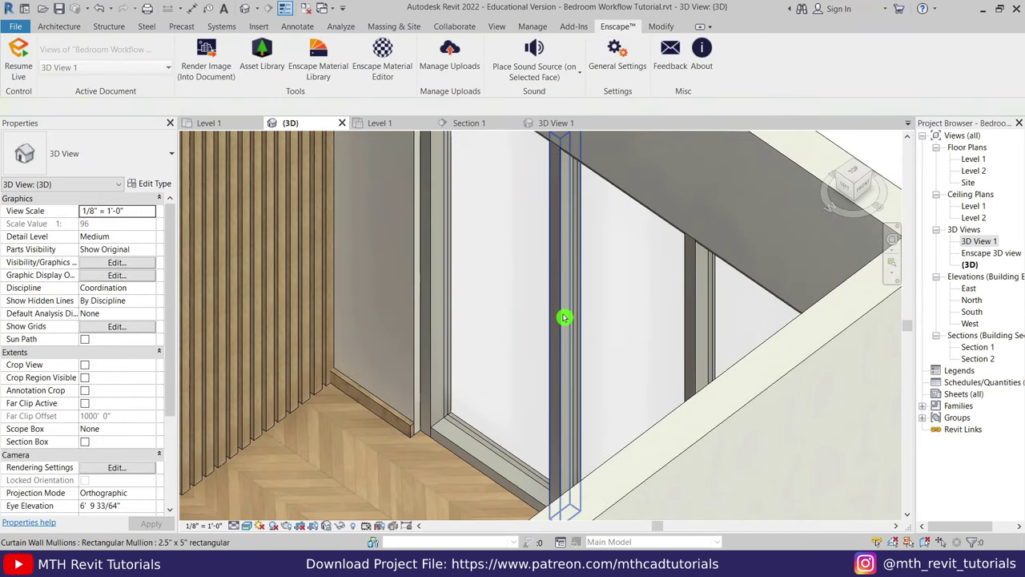
# Step: Enable a grey RGB 144 144 144 tint on the mullion type's Aluminum material
pyautogui.click(567, 317)
pyautogui.click(158, 184)
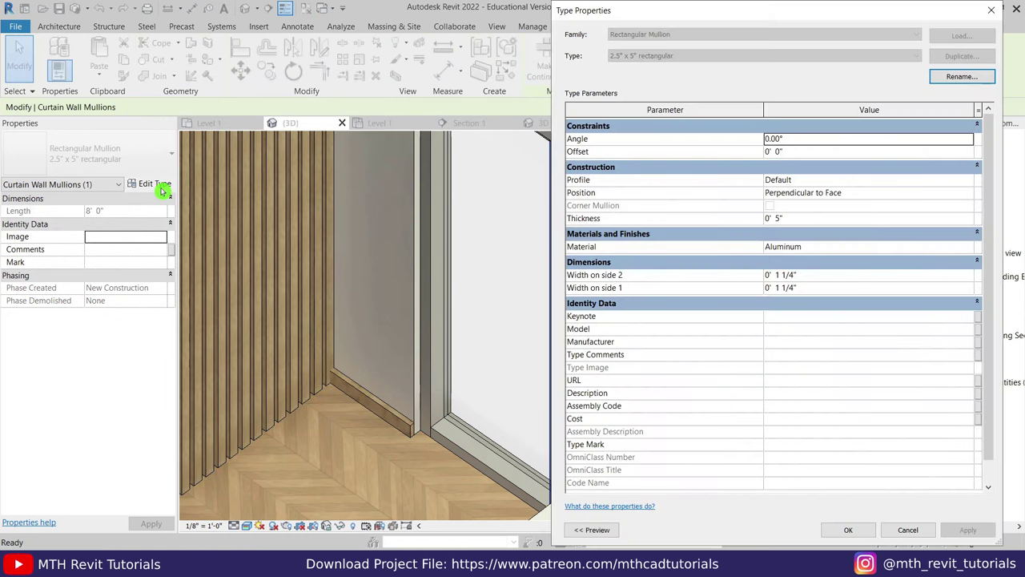
pyautogui.click(968, 251)
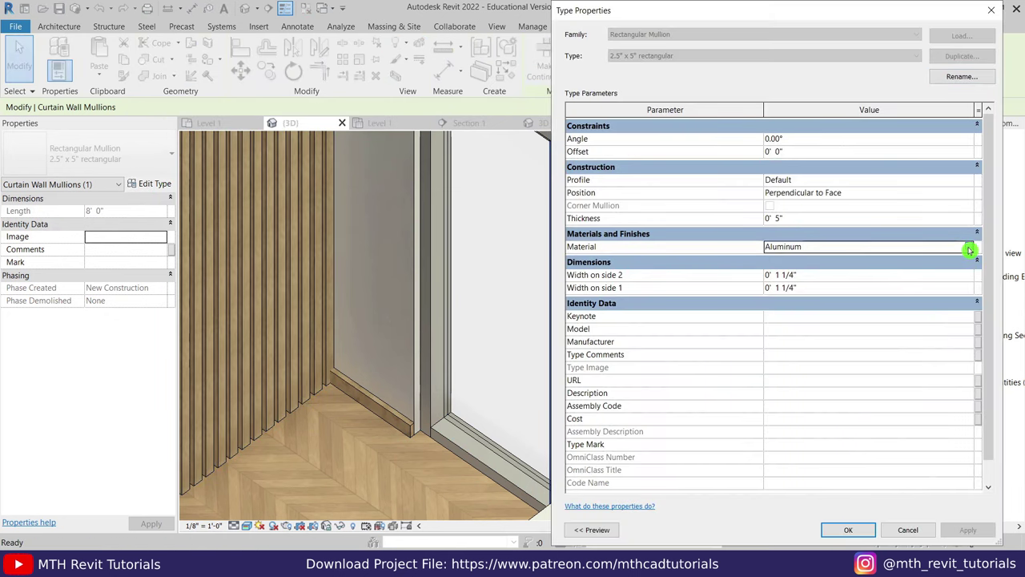
pyautogui.click(968, 247)
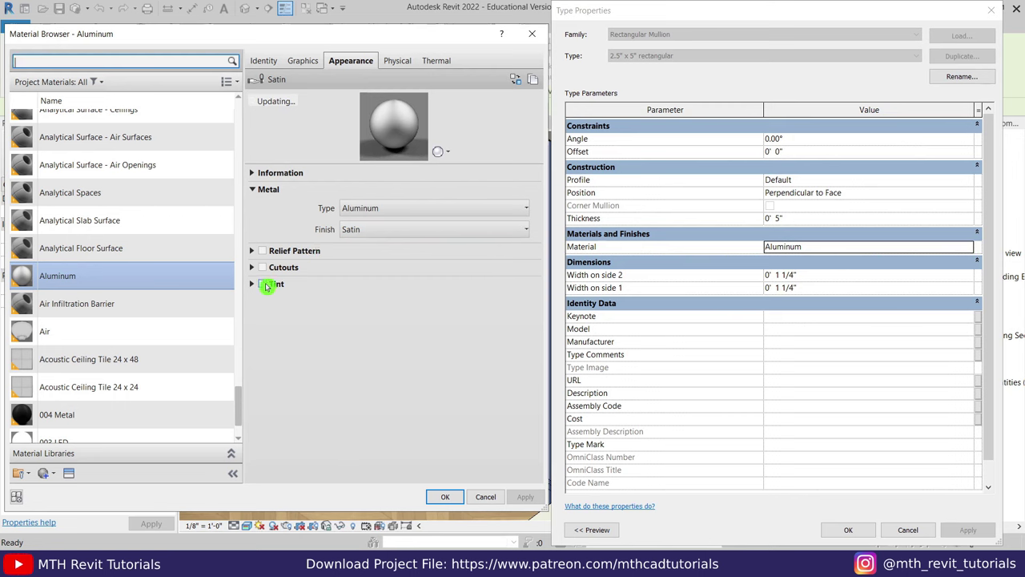
pyautogui.click(268, 286)
pyautogui.click(382, 306)
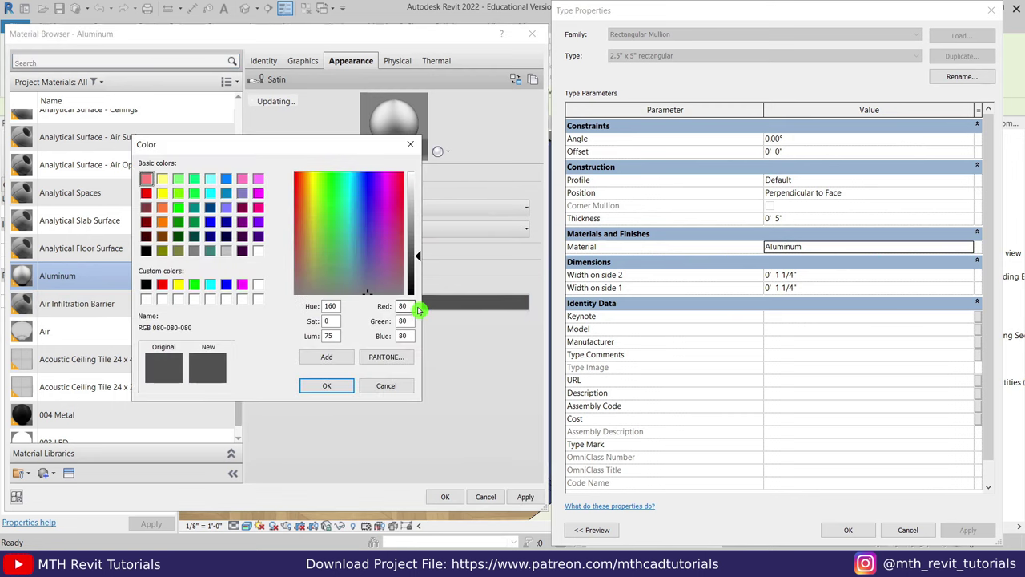
pyautogui.moveTo(421, 261); pyautogui.dragTo(416, 229)
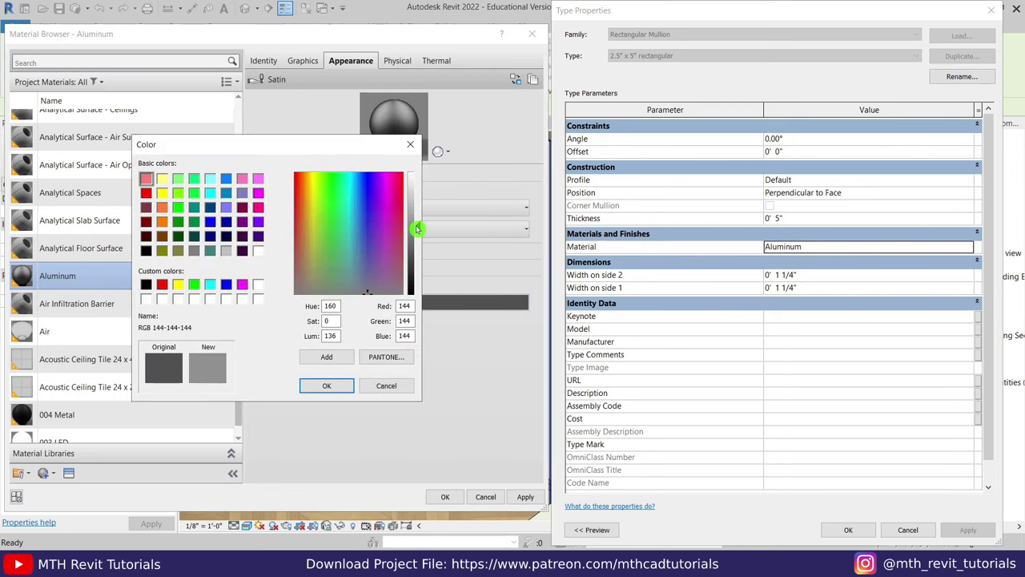
pyautogui.click(327, 386)
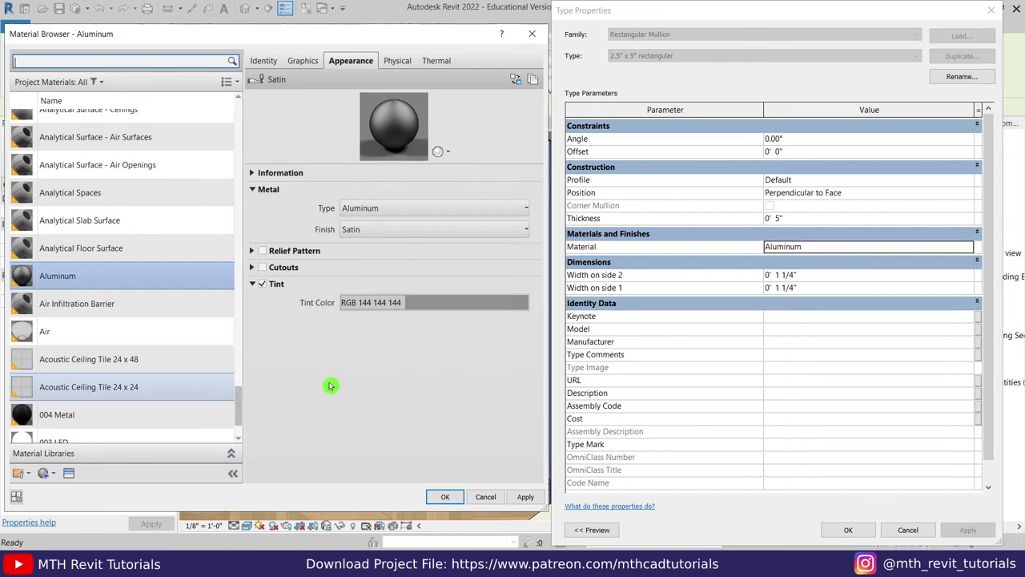
pyautogui.click(449, 497)
pyautogui.click(849, 529)
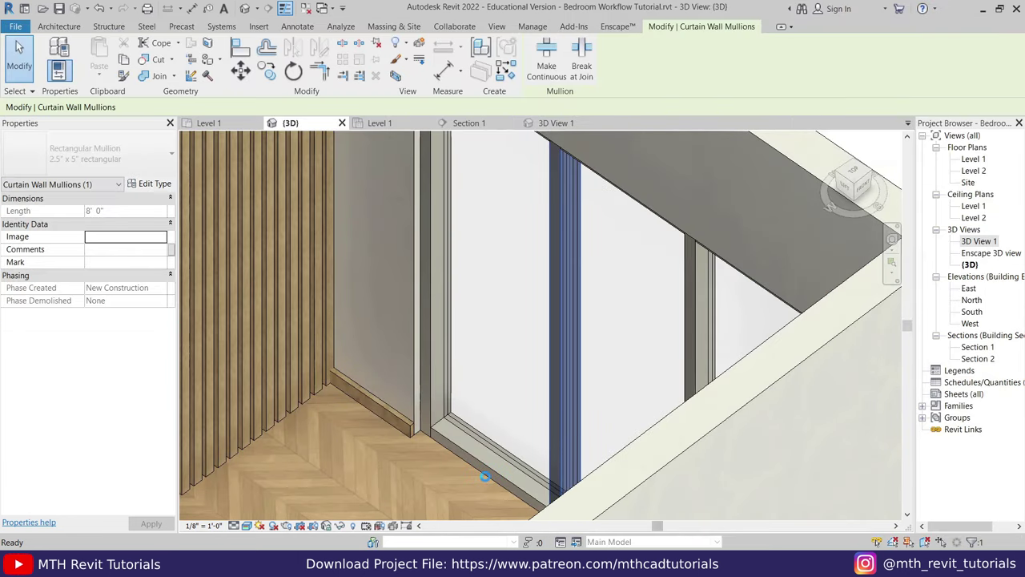
pyautogui.scroll(-1, 485, 476)
pyautogui.scroll(-2, 396, 293)
pyautogui.scroll(-3, 632, 219)
# Step: Clear the selection, orbit to see the whole room, and resume Enscape live updates
pyautogui.press('Escape')
pyautogui.scroll(2, 661, 279)
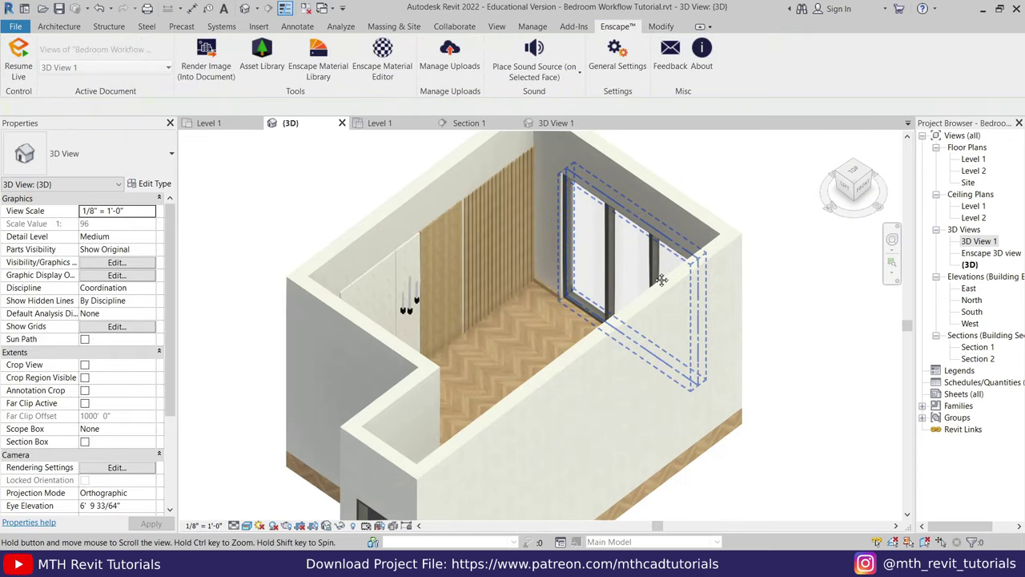
pyautogui.keyDown('shift'); pyautogui.moveTo(661, 280); pyautogui.dragTo(614, 168, button='middle'); pyautogui.keyUp('shift')
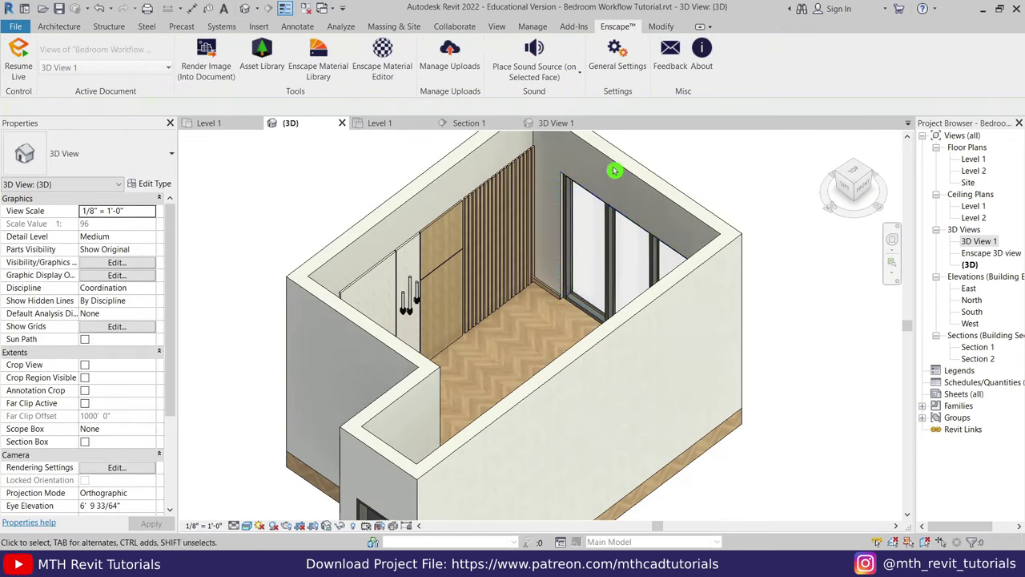
pyautogui.click(19, 60)
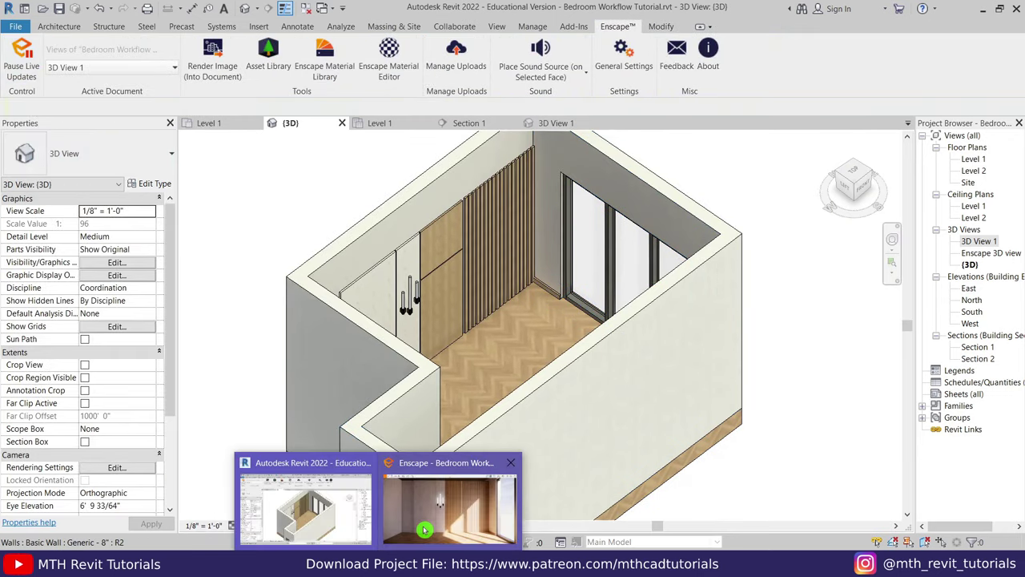
# Step: Review the Enscape render of the ceiling and walls, then reveal hidden elements in Revit
pyautogui.click(425, 527)
pyautogui.moveTo(442, 434)
pyautogui.mouseDown()
pyautogui.moveTo(422, 447)
pyautogui.moveTo(425, 469)
pyautogui.moveTo(845, 261)
pyautogui.mouseUp()
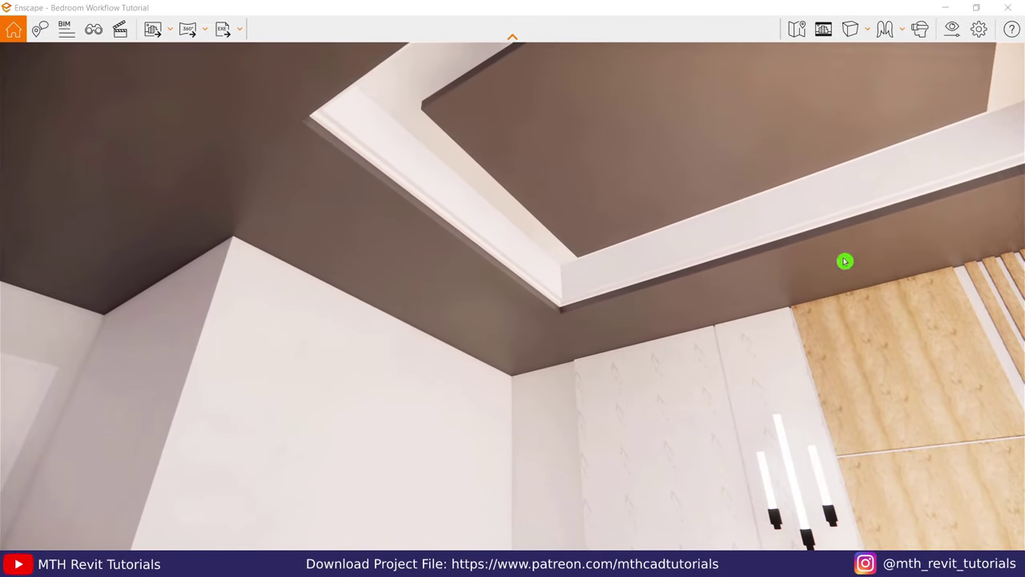
pyautogui.click(941, 7)
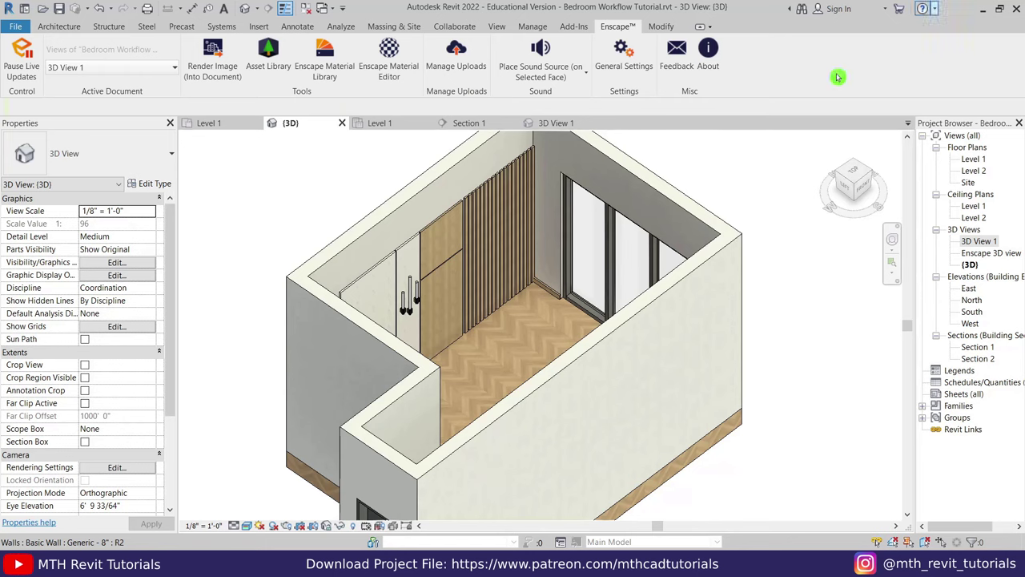
pyautogui.click(353, 526)
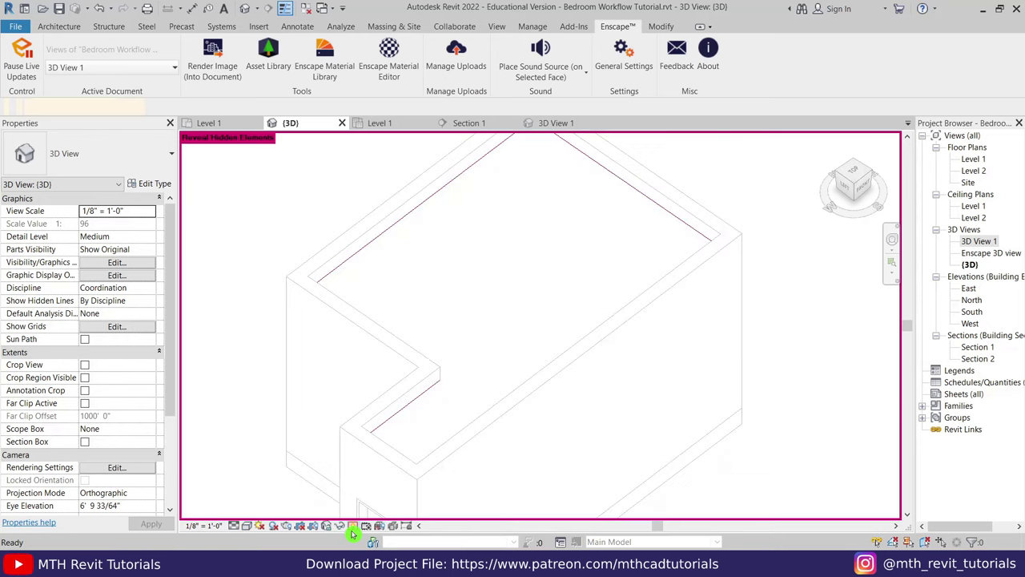
# Step: Assign Gypsum Wall Board to the hidden compound ceiling's layer structure
pyautogui.click(391, 233)
pyautogui.click(163, 186)
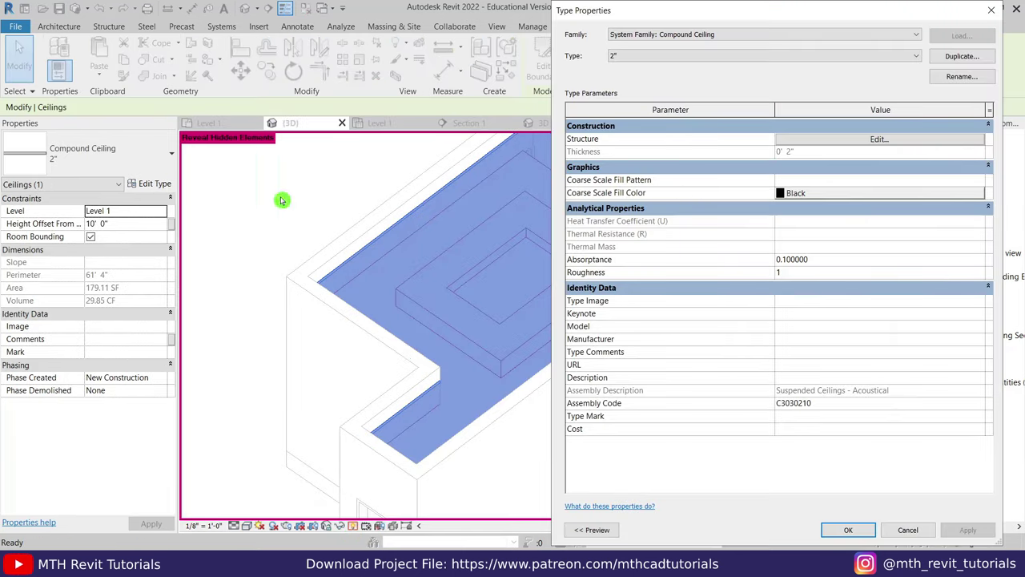
pyautogui.click(838, 142)
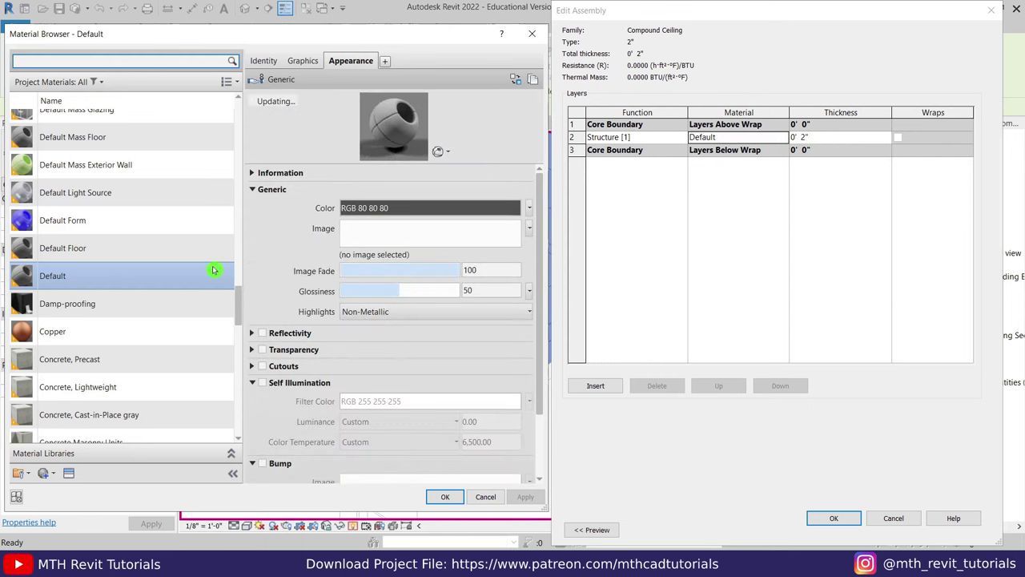
pyautogui.write('g')
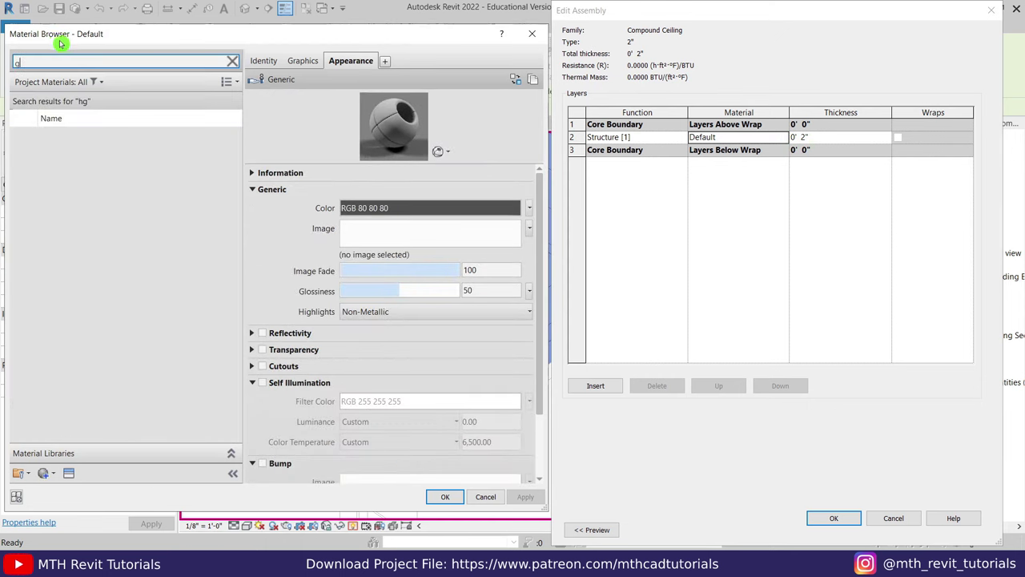
pyautogui.write('ypsum')
pyautogui.click(64, 141)
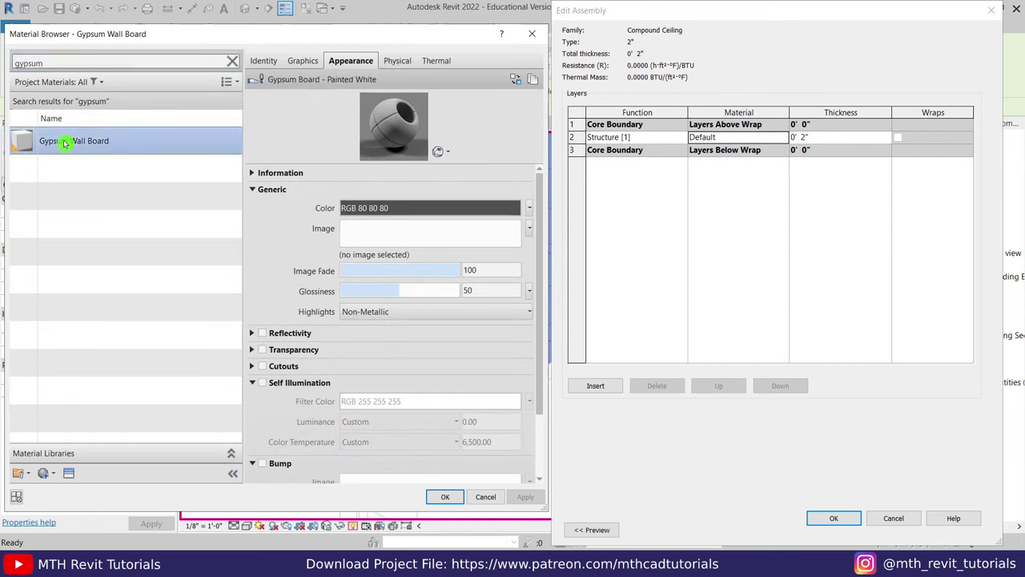
pyautogui.click(445, 498)
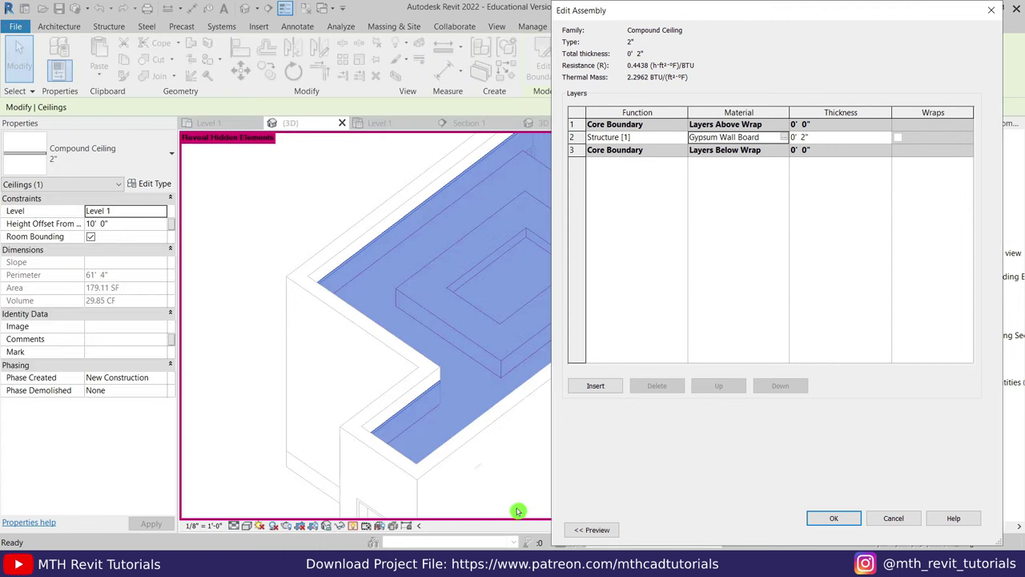
pyautogui.click(819, 519)
pyautogui.click(911, 529)
# Step: Switch the view to wireframe and select the ceiling generic model
pyautogui.scroll(3, 806, 348)
pyautogui.scroll(3, 589, 264)
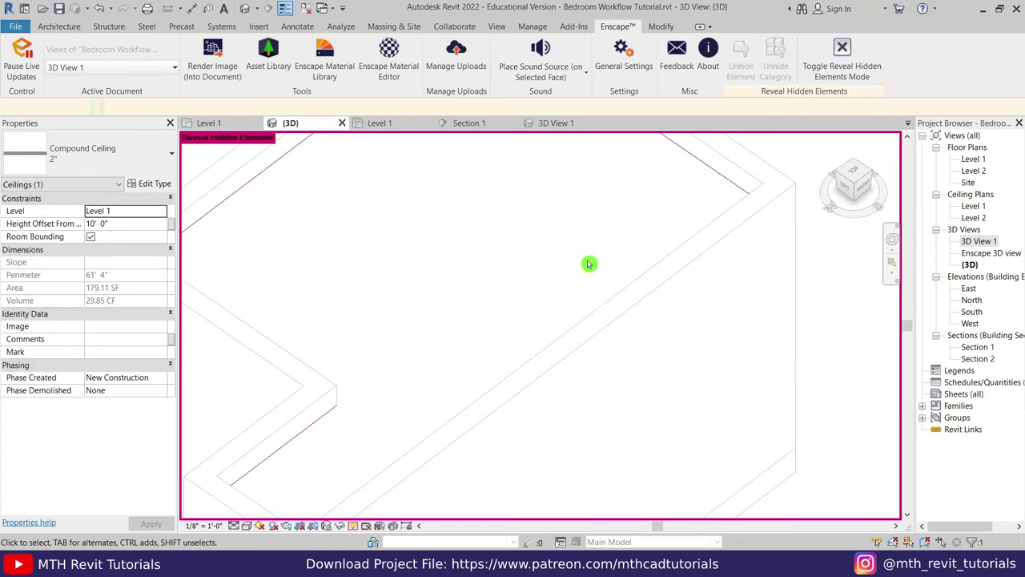
pyautogui.click(589, 264)
pyautogui.scroll(2, 588, 263)
pyautogui.scroll(-3, 756, 176)
pyautogui.scroll(-3, 676, 245)
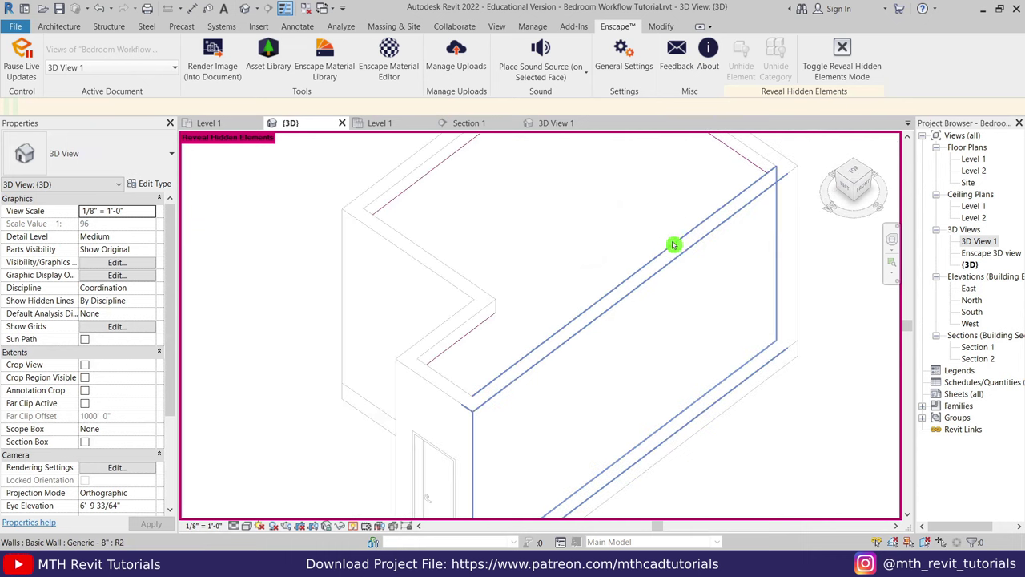
pyautogui.click(245, 525)
pyautogui.click(272, 456)
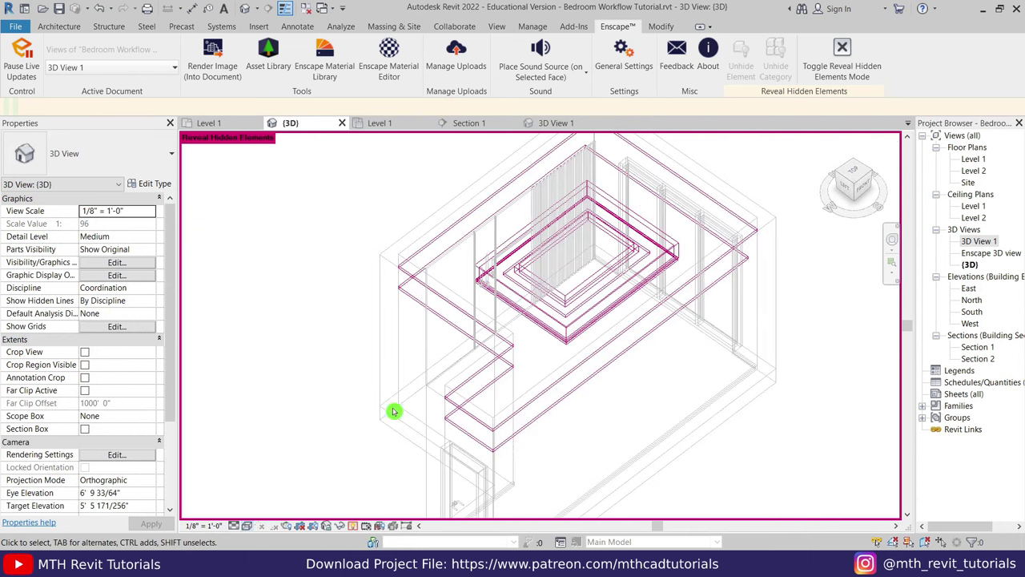
pyautogui.click(668, 243)
# Step: Set the ceiling model's Ceiling material to Gypsum Wall Board and turn off Reveal Hidden Elements
pyautogui.click(149, 183)
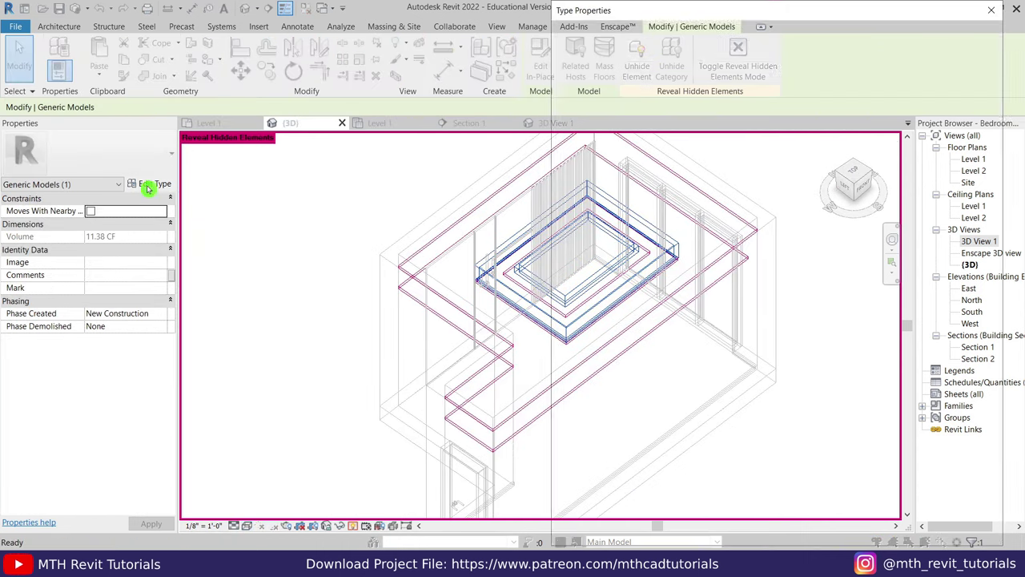
pyautogui.click(921, 142)
pyautogui.click(983, 140)
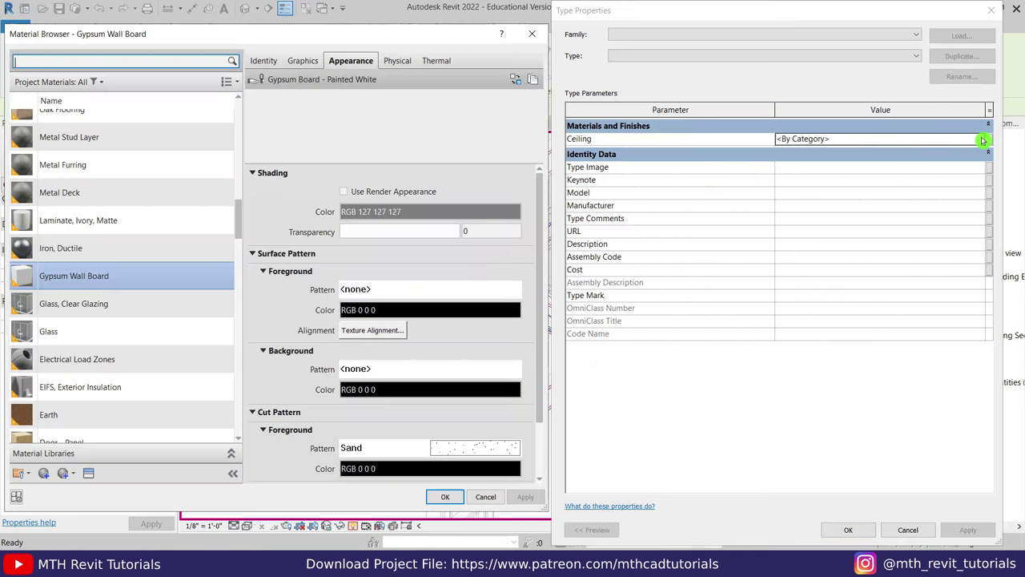
pyautogui.doubleClick(128, 274)
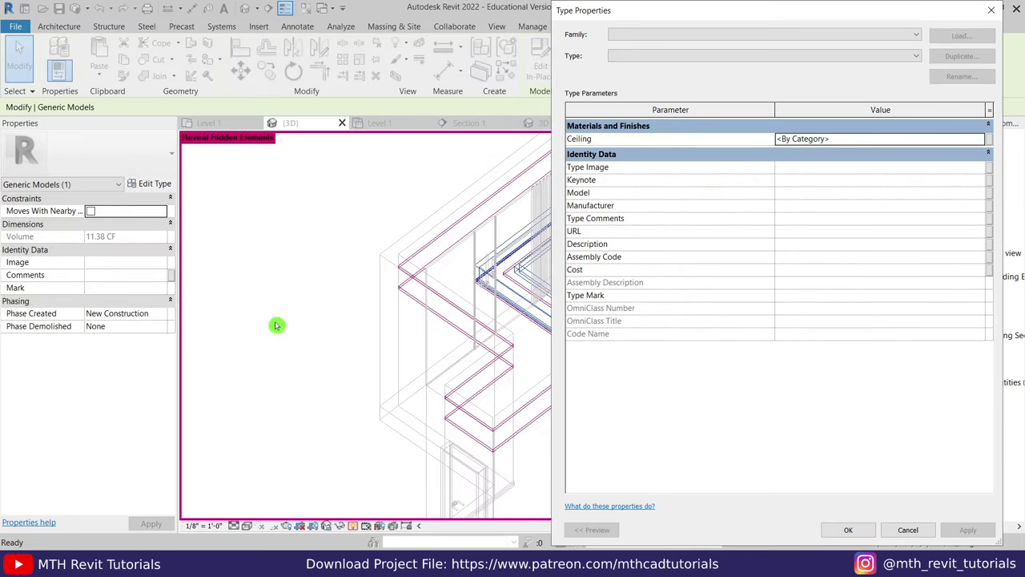
pyautogui.click(849, 530)
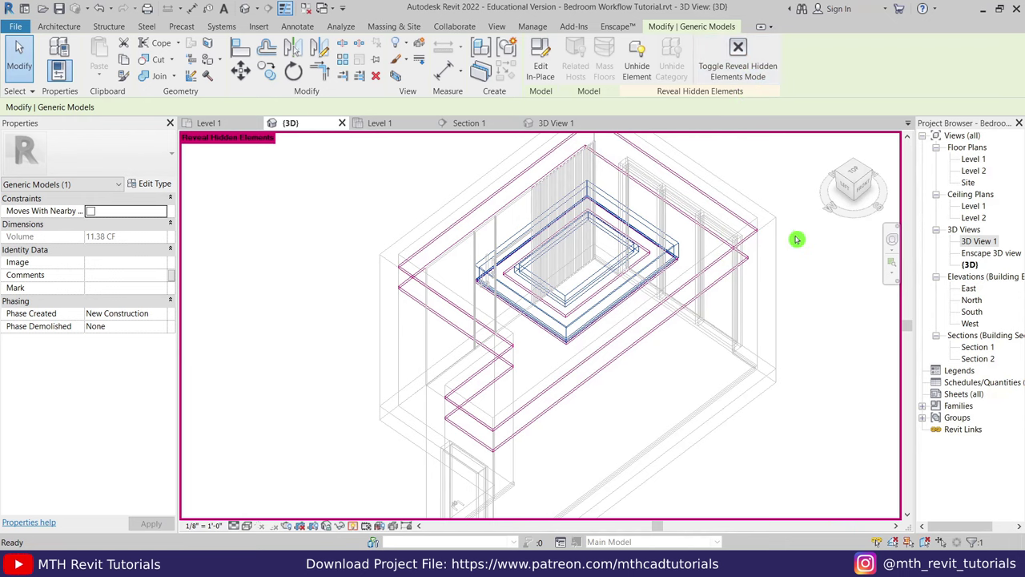
pyautogui.click(734, 78)
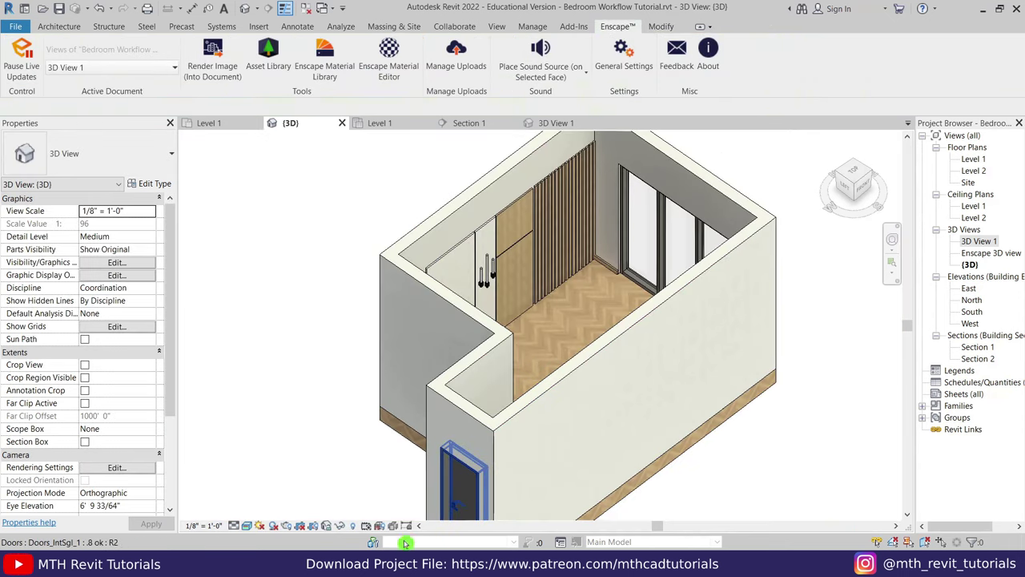
pyautogui.click(433, 497)
pyautogui.moveTo(430, 498); pyautogui.dragTo(495, 401)
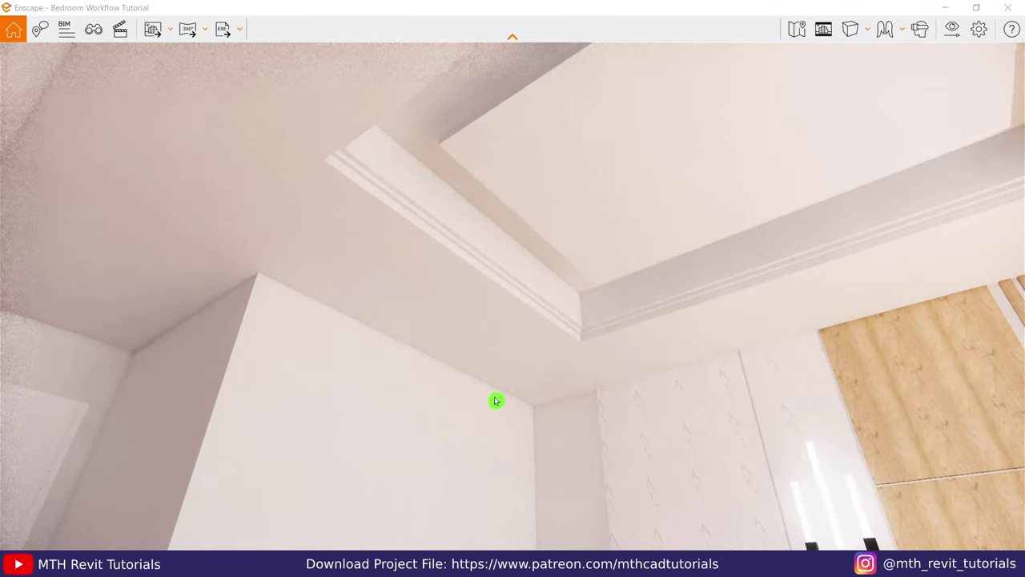
pyautogui.moveTo(513, 265)
pyautogui.mouseDown()
pyautogui.moveTo(525, 374)
pyautogui.moveTo(408, 351)
pyautogui.moveTo(405, 364)
pyautogui.moveTo(609, 384)
pyautogui.mouseUp()
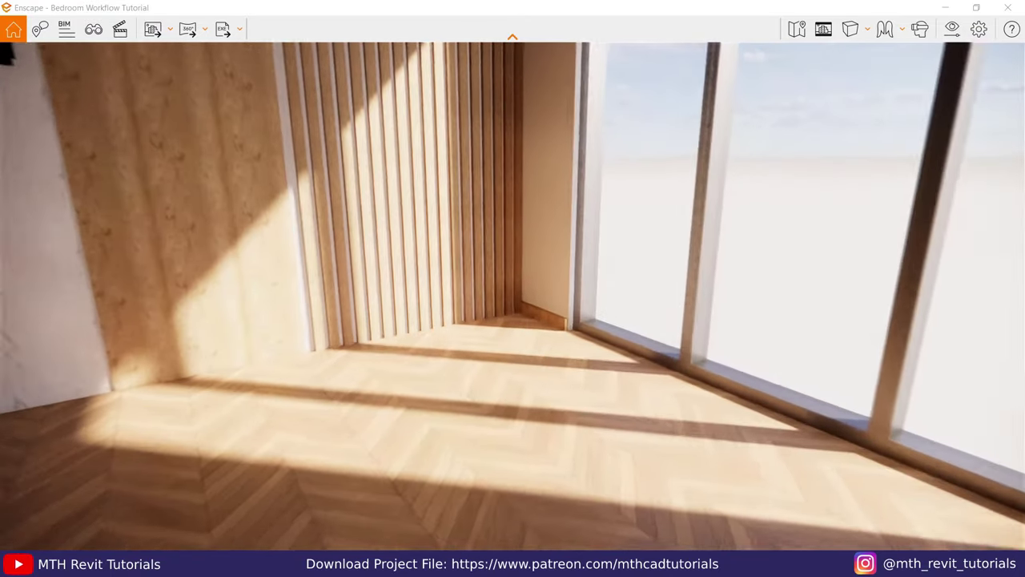
pyautogui.moveTo(402, 365); pyautogui.dragTo(392, 357)
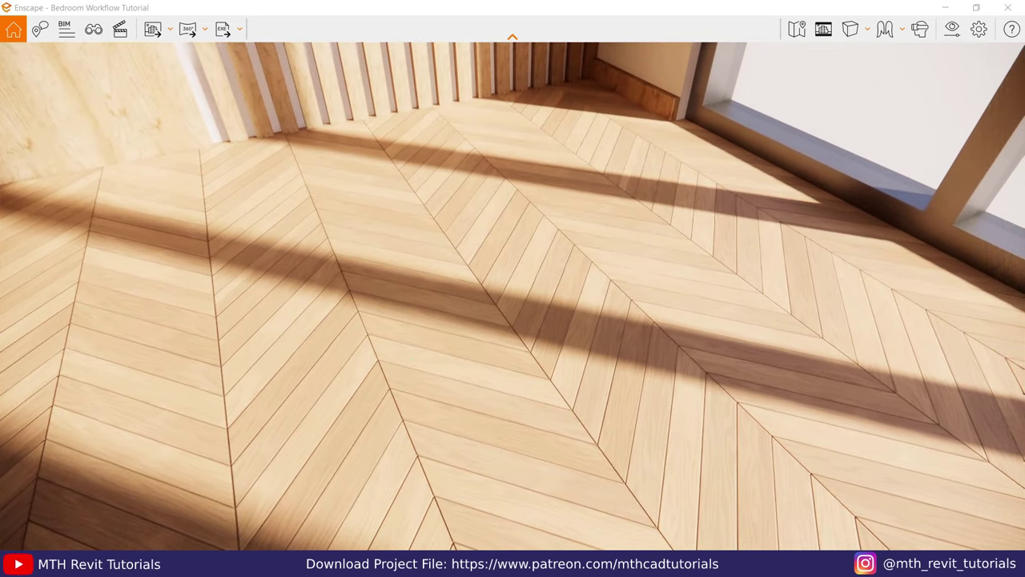
pyautogui.doubleClick(558, 14)
# Step: Dock Revit on the left half beside Enscape and widen the 3D view
pyautogui.click(485, 15)
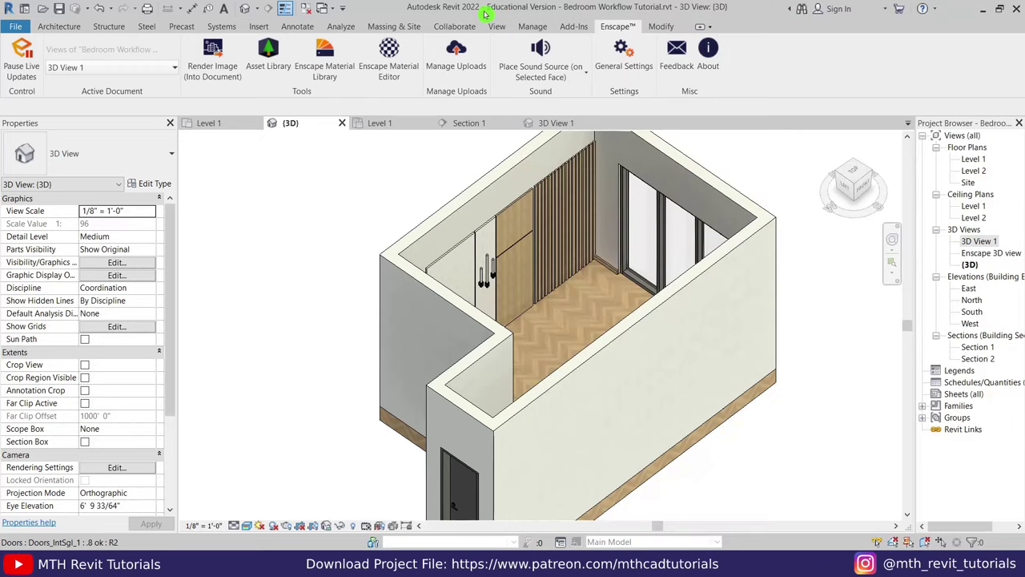
pyautogui.doubleClick(486, 14)
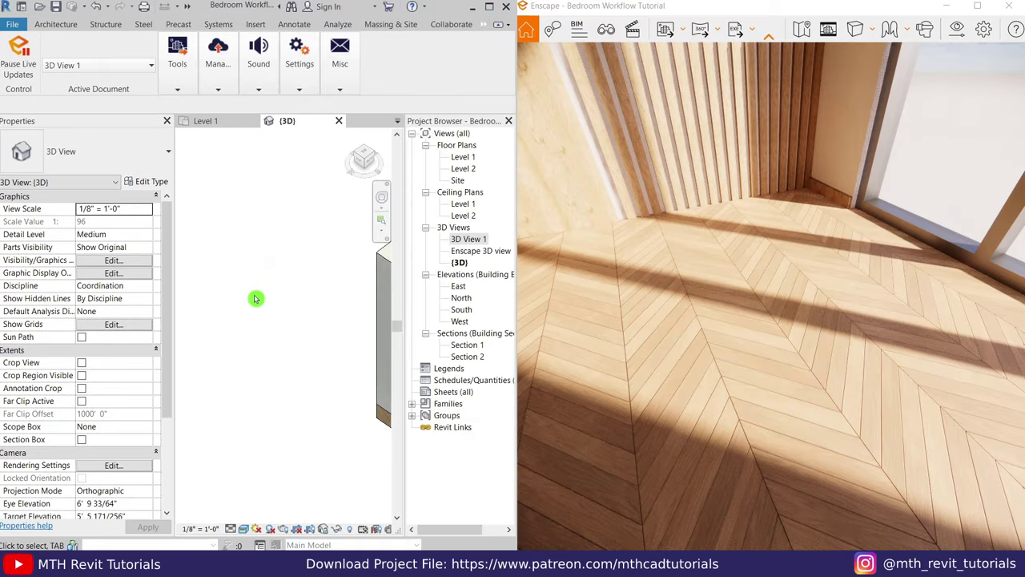
pyautogui.scroll(-3, 256, 299)
pyautogui.scroll(3, 367, 300)
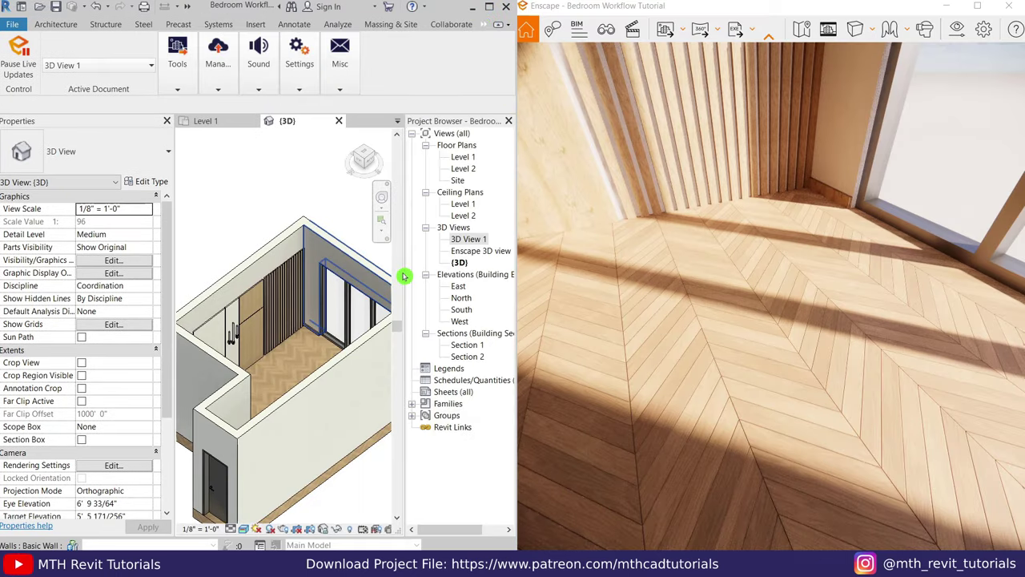
pyautogui.moveTo(422, 273); pyautogui.dragTo(432, 273)
pyautogui.scroll(4, 281, 320)
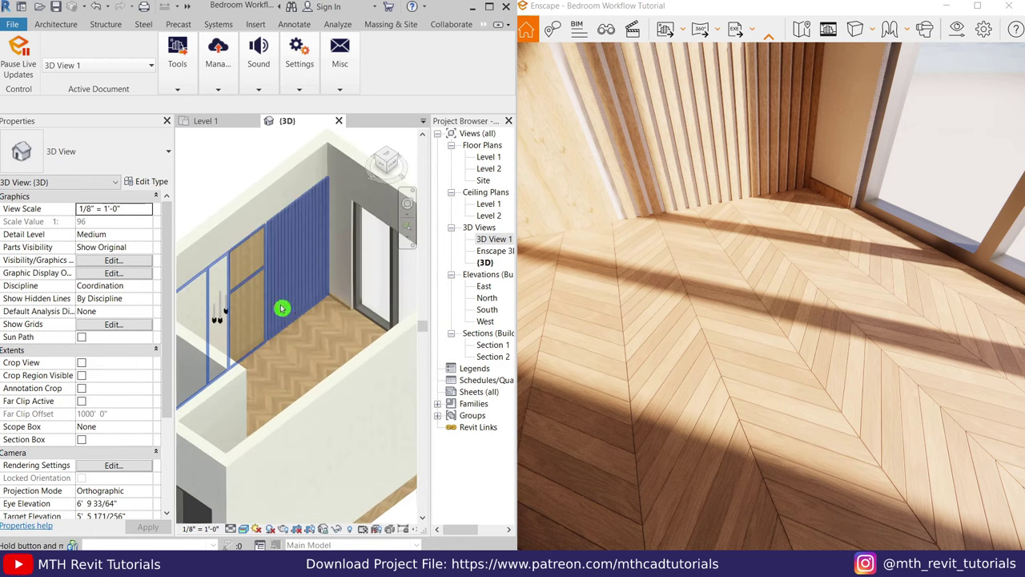
# Step: Open the Enscape Material Editor and select Wood 02, Chevron by searching 'wood'
pyautogui.click(177, 88)
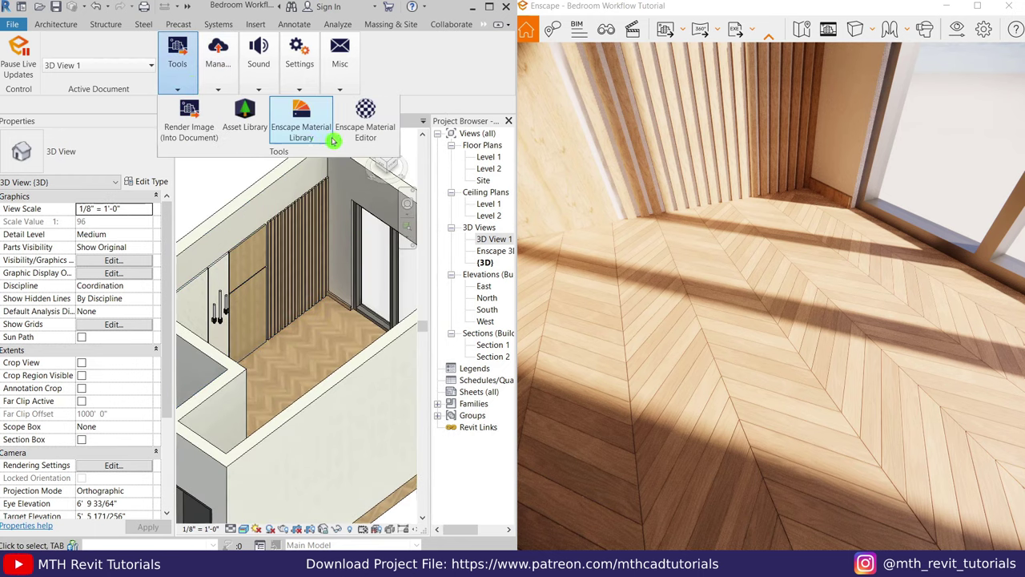
pyautogui.click(371, 133)
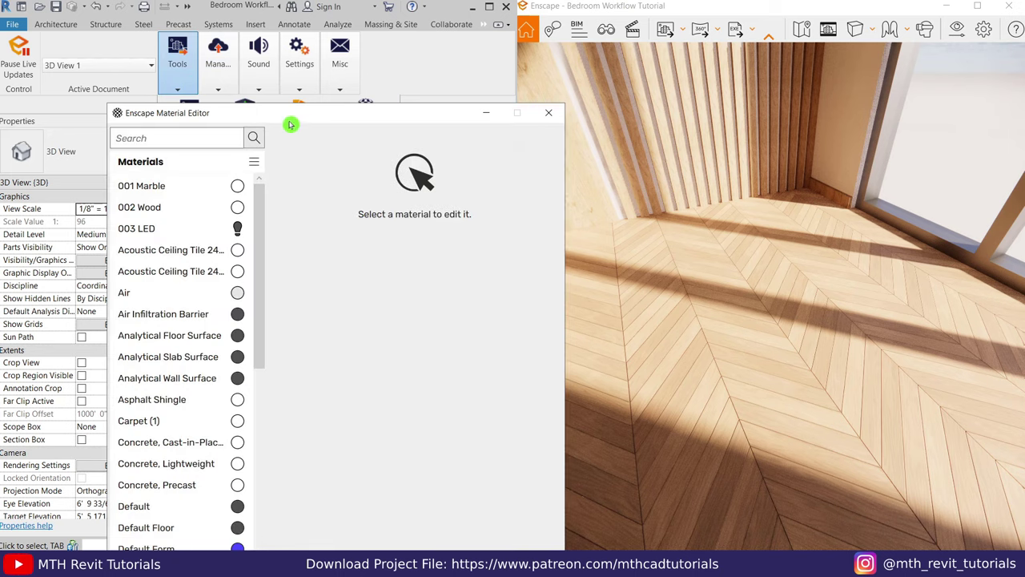
pyautogui.moveTo(213, 113); pyautogui.dragTo(183, 18)
pyautogui.click(152, 37)
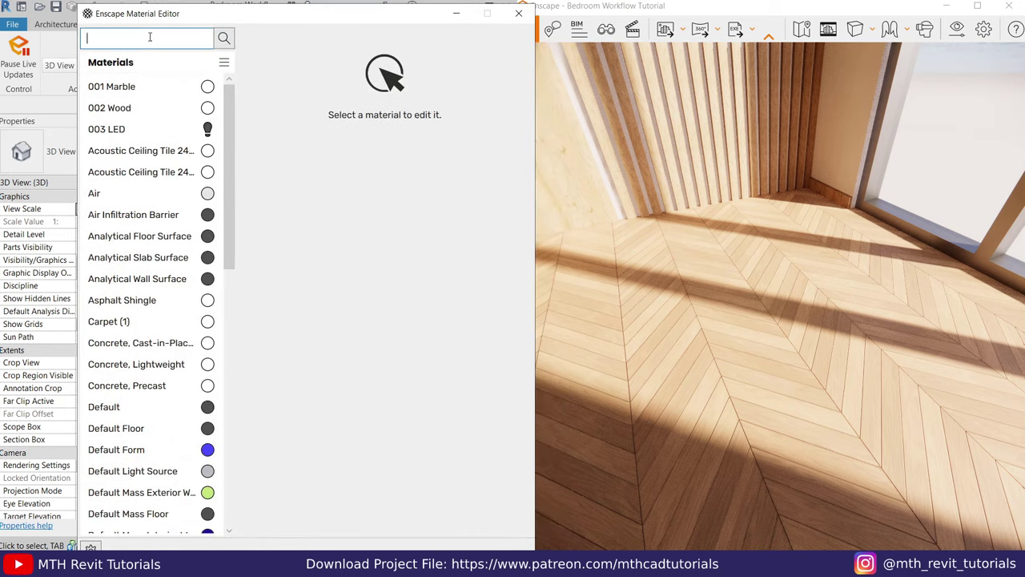
pyautogui.write('wood')
pyautogui.click(147, 178)
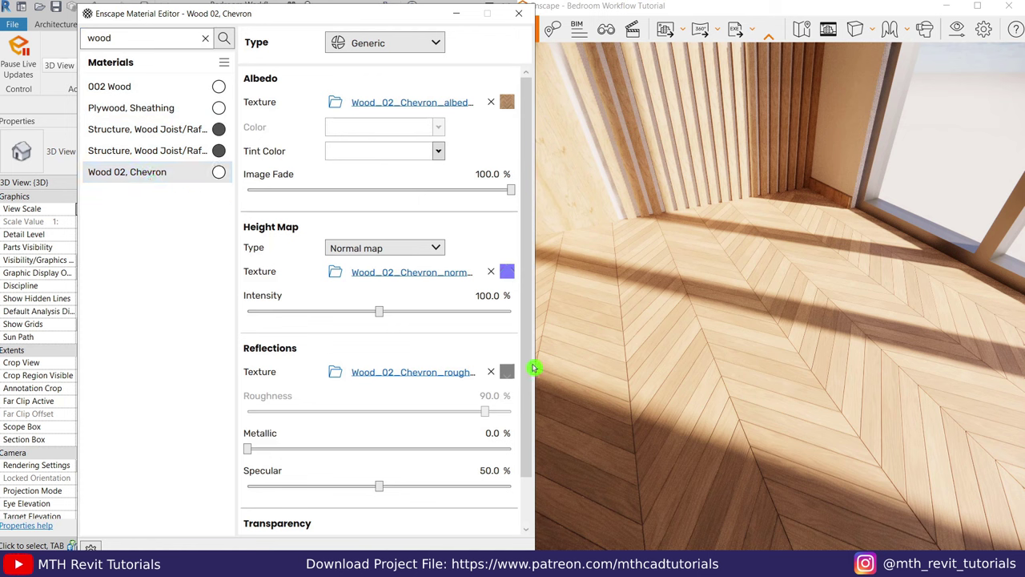
# Step: Make the chevron floor's reflections follow albedo and set its roughness to 26.8%
pyautogui.click(491, 372)
pyautogui.moveTo(488, 417); pyautogui.dragTo(320, 414)
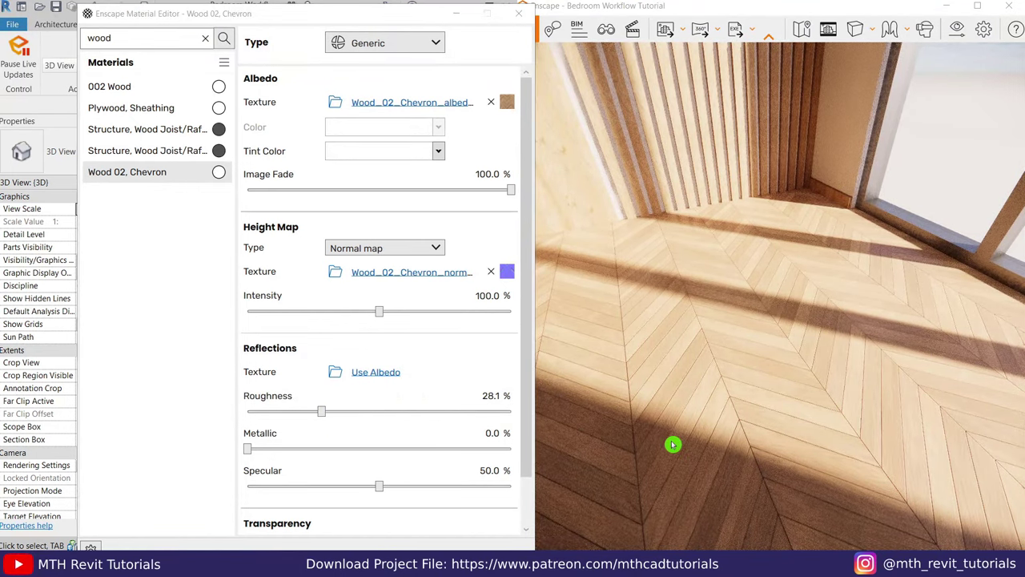
pyautogui.scroll(-3, 670, 442)
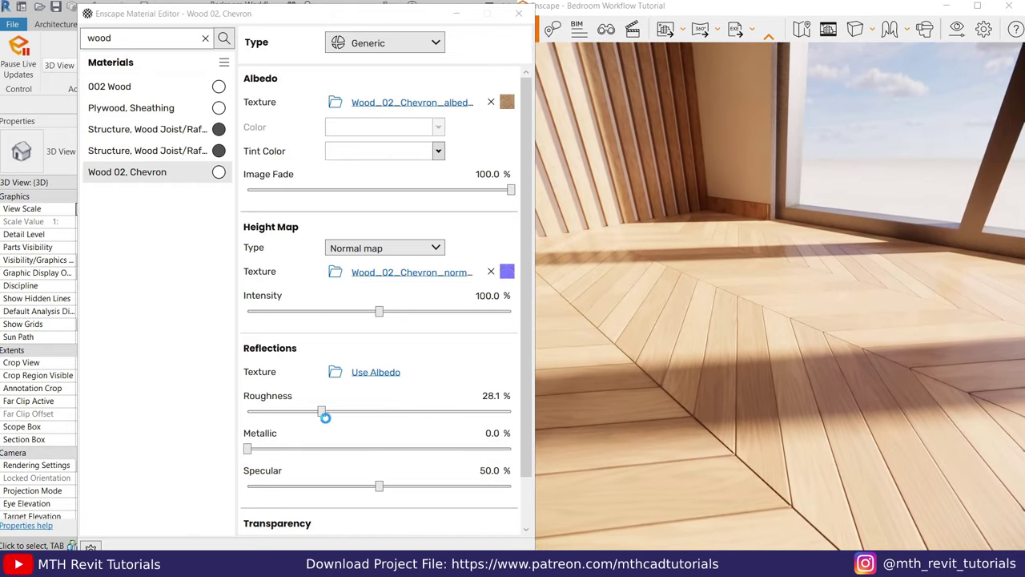
pyautogui.moveTo(321, 412); pyautogui.dragTo(284, 418)
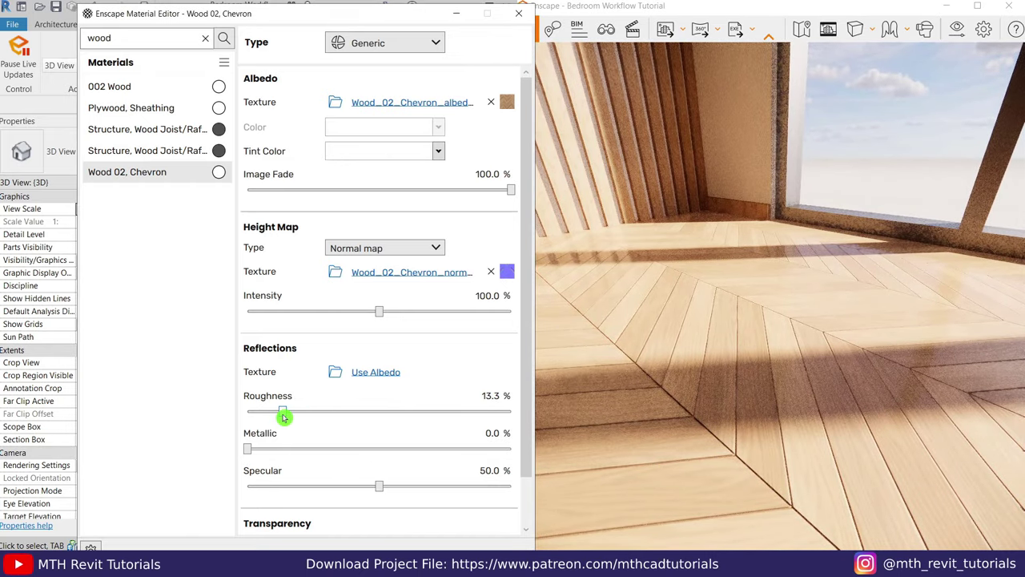
pyautogui.moveTo(761, 337); pyautogui.dragTo(721, 336)
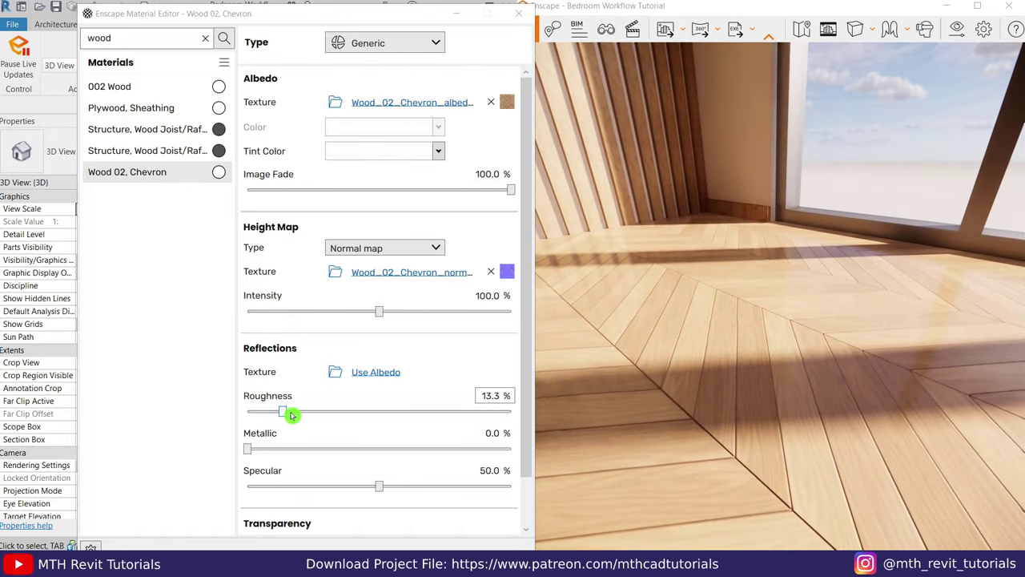
pyautogui.moveTo(282, 412); pyautogui.dragTo(318, 412)
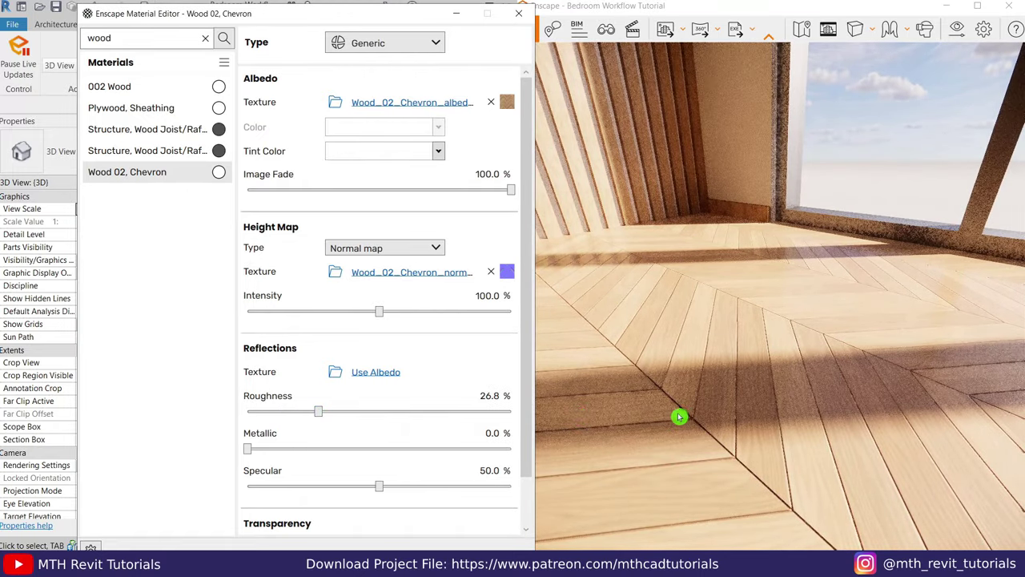
pyautogui.moveTo(678, 414); pyautogui.dragTo(721, 414)
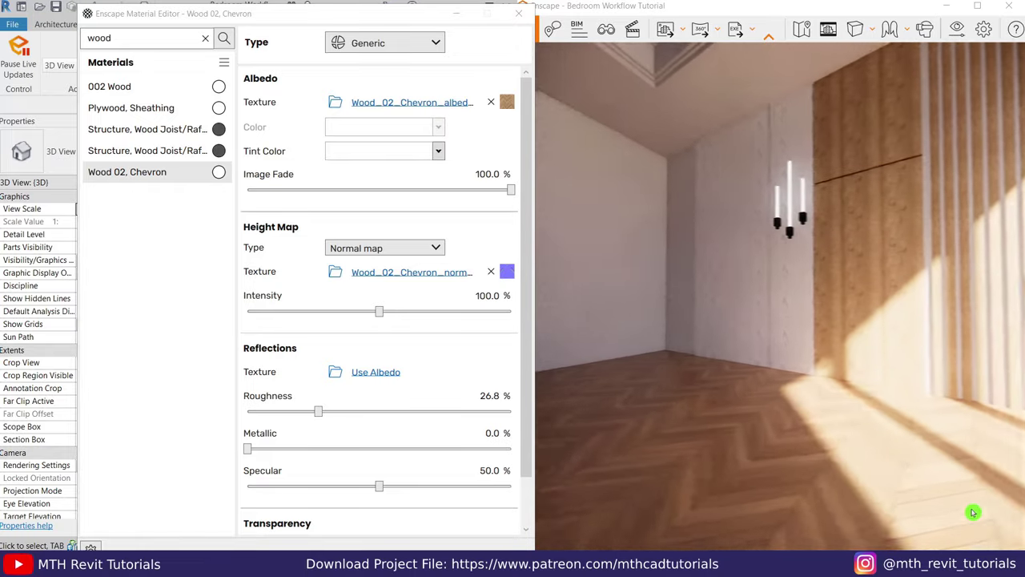
pyautogui.moveTo(973, 512)
pyautogui.mouseDown()
pyautogui.moveTo(815, 407)
pyautogui.moveTo(830, 404)
pyautogui.moveTo(783, 332)
pyautogui.mouseUp()
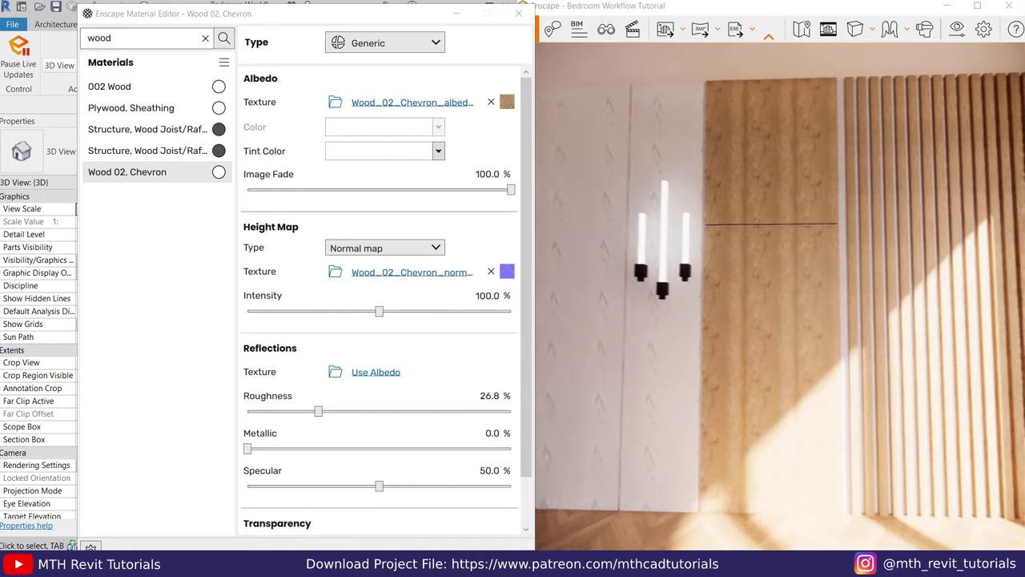
pyautogui.click(130, 88)
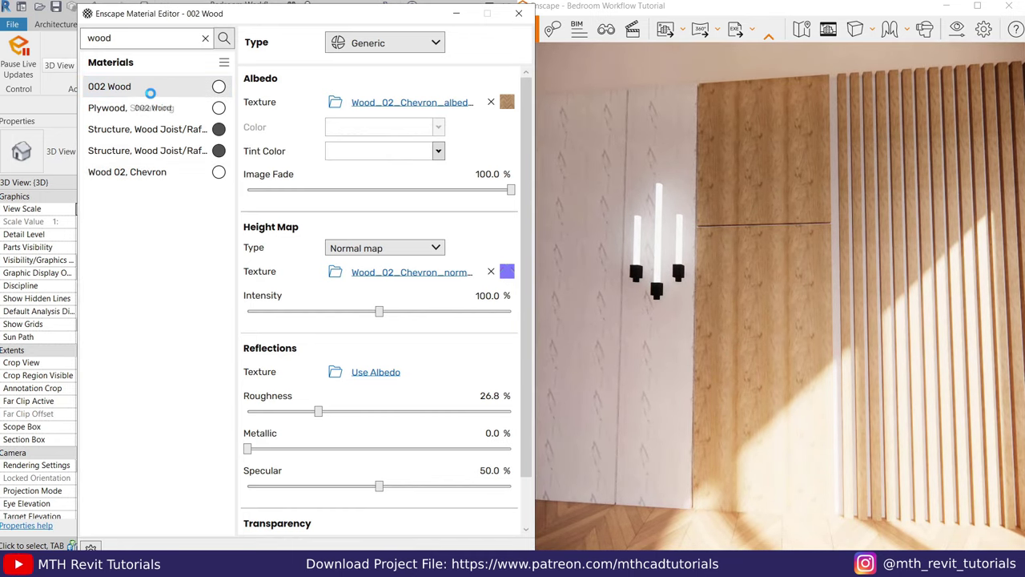
# Step: Scale the 002 Wood albedo texture to 2 m wide by 3 m high
pyautogui.click(390, 103)
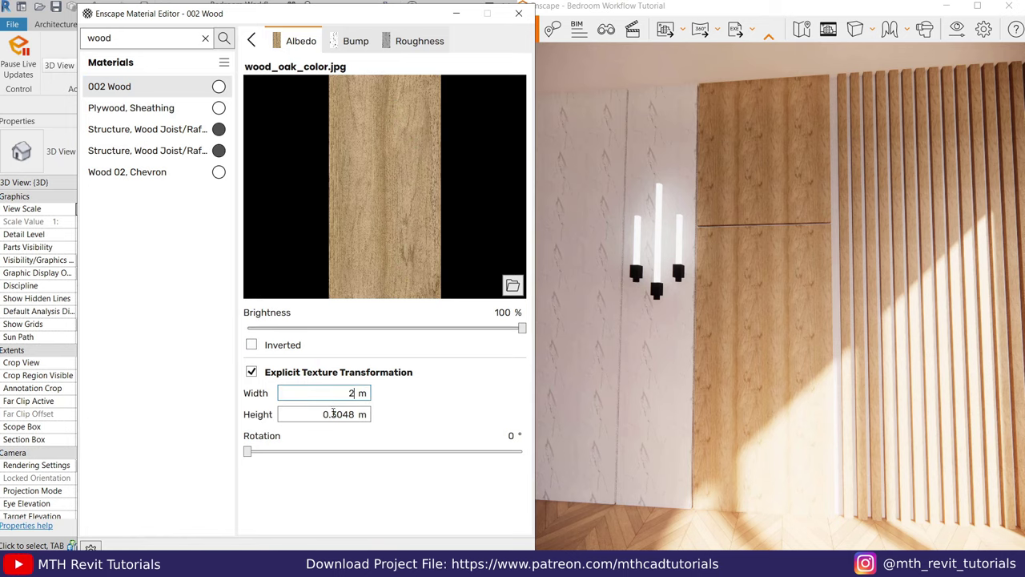
pyautogui.click(634, 390)
pyautogui.scroll(5, 766, 326)
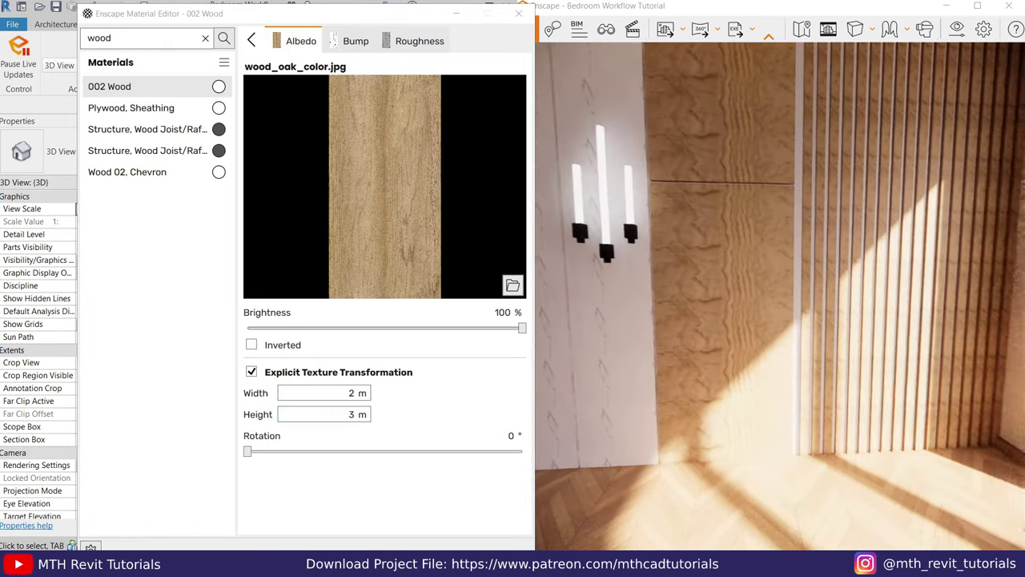
pyautogui.scroll(-5, 756, 377)
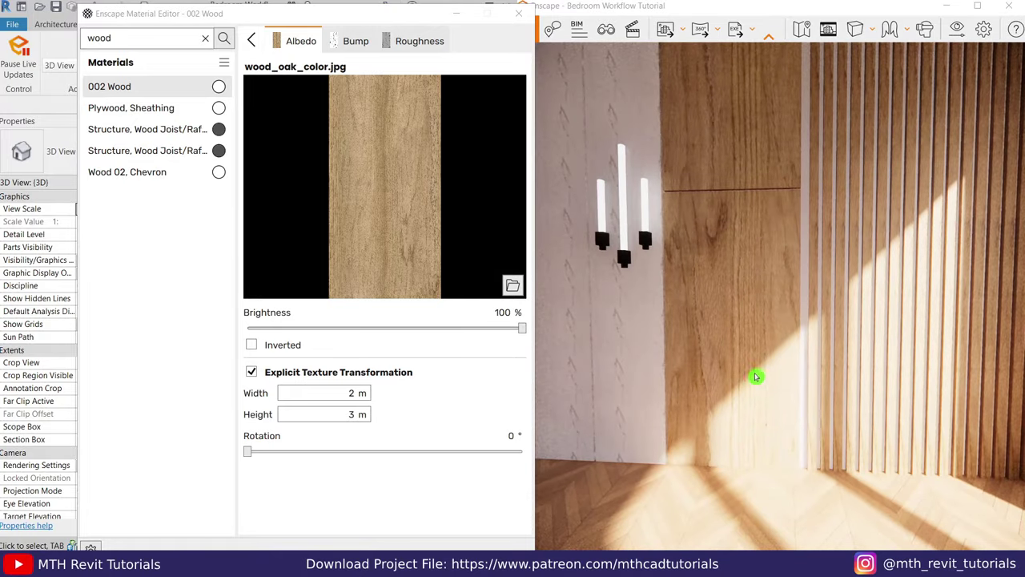
pyautogui.moveTo(756, 377); pyautogui.dragTo(699, 398)
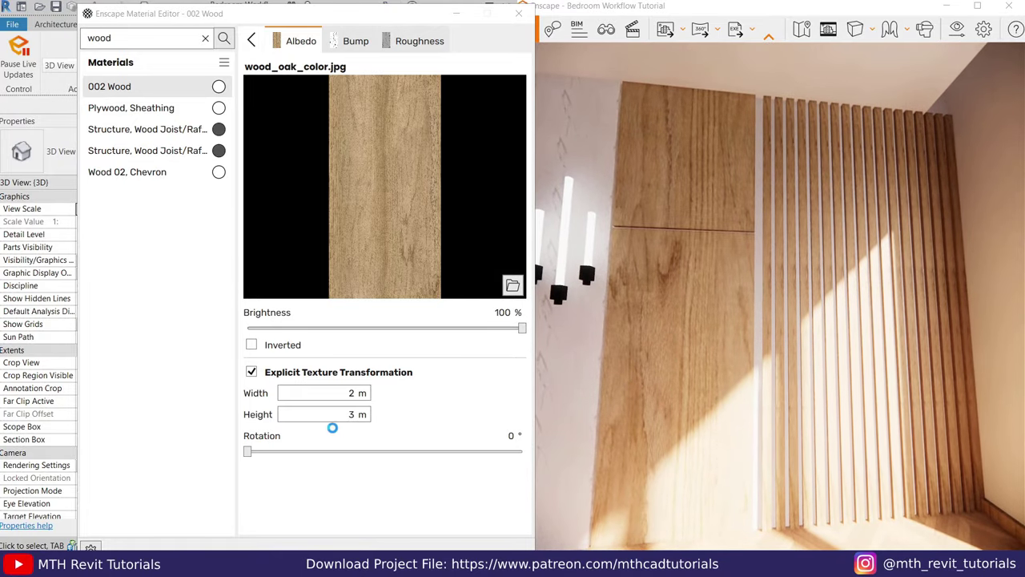
pyautogui.click(348, 394)
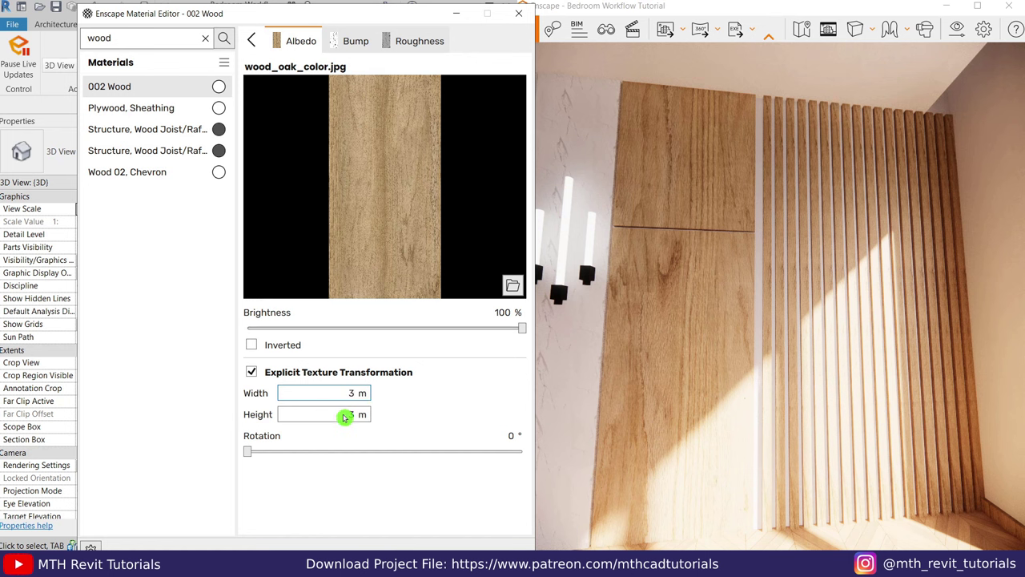
# Step: Apply the 3 m texture size to 002 Wood and remove its Reflections texture
pyautogui.click(692, 341)
pyautogui.moveTo(765, 331); pyautogui.dragTo(745, 320)
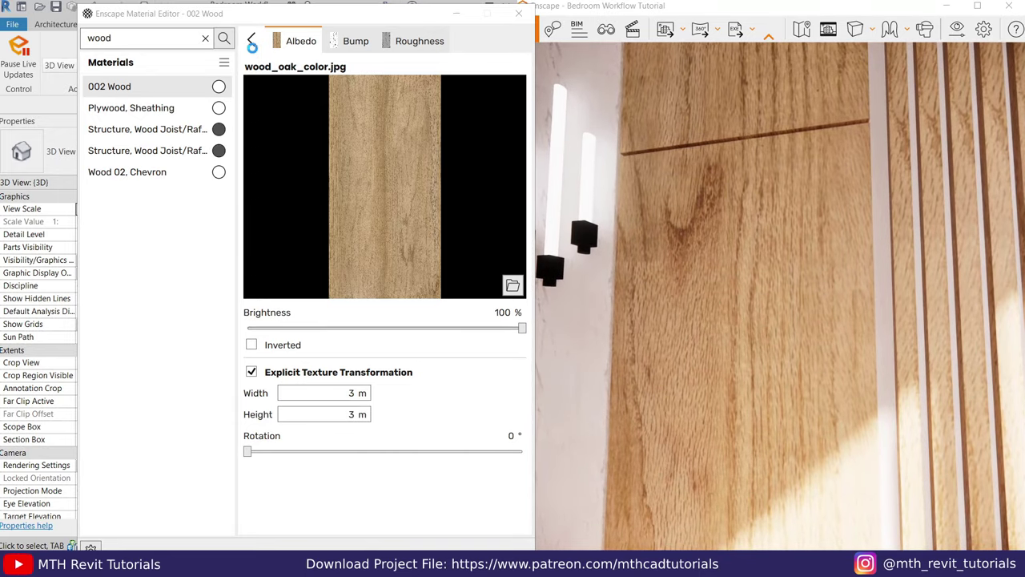
pyautogui.click(252, 44)
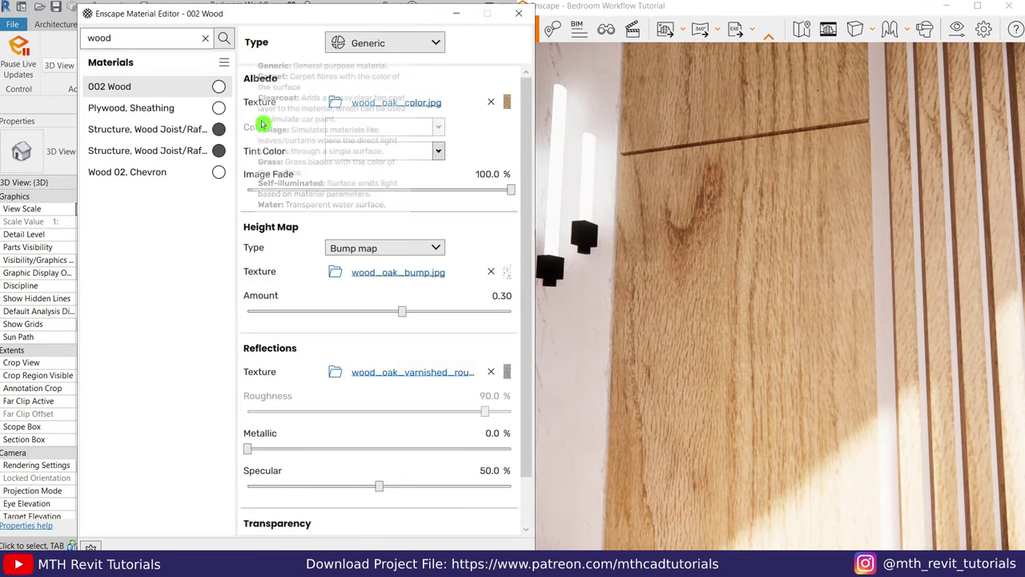
pyautogui.scroll(-1, 356, 431)
pyautogui.scroll(-1, 357, 431)
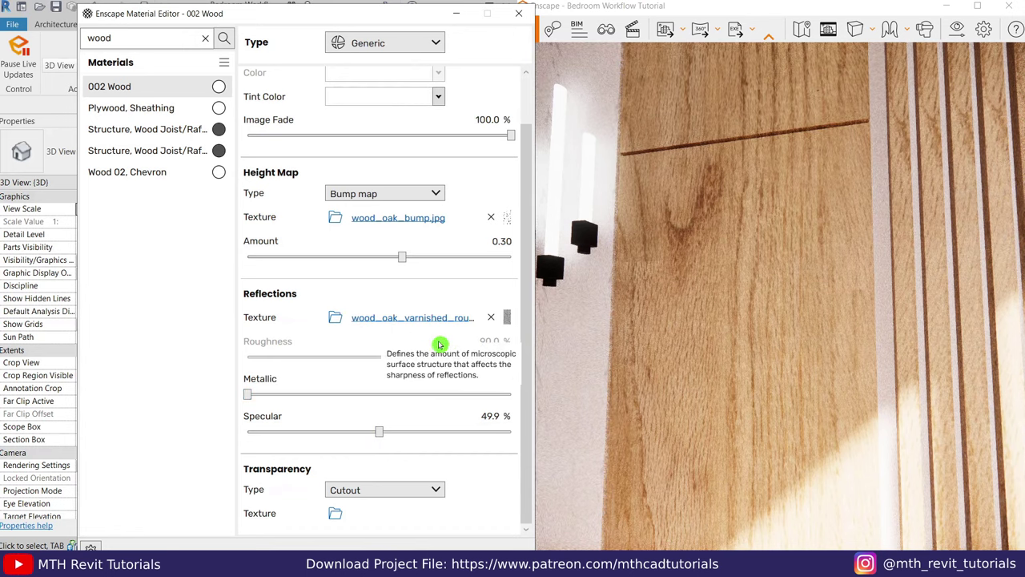
pyautogui.click(491, 317)
# Step: Set the 002 Wood roughness to 29.9%, trying 16.1% along the way
pyautogui.moveTo(485, 358); pyautogui.dragTo(392, 363)
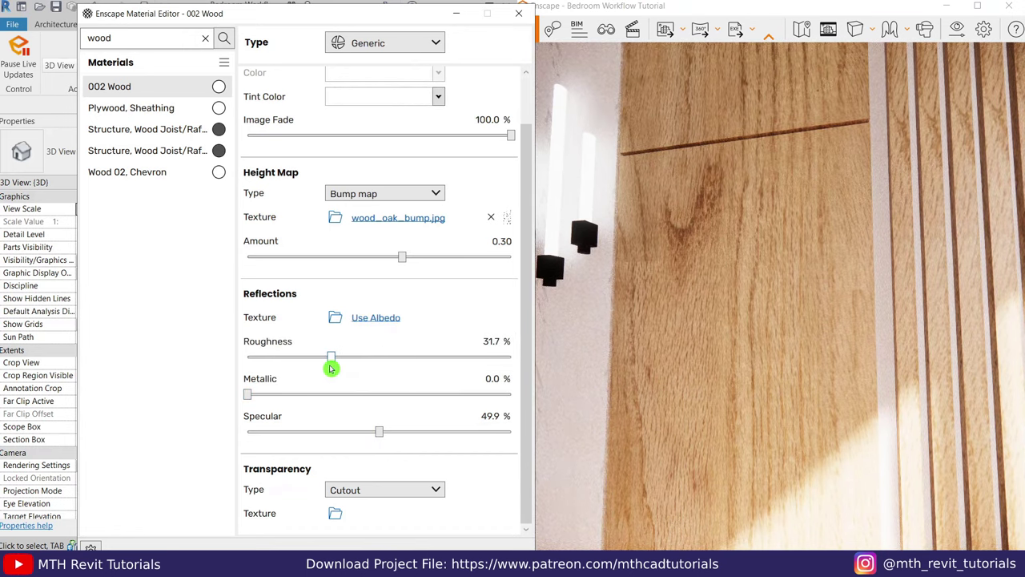
pyautogui.moveTo(663, 328); pyautogui.dragTo(705, 361)
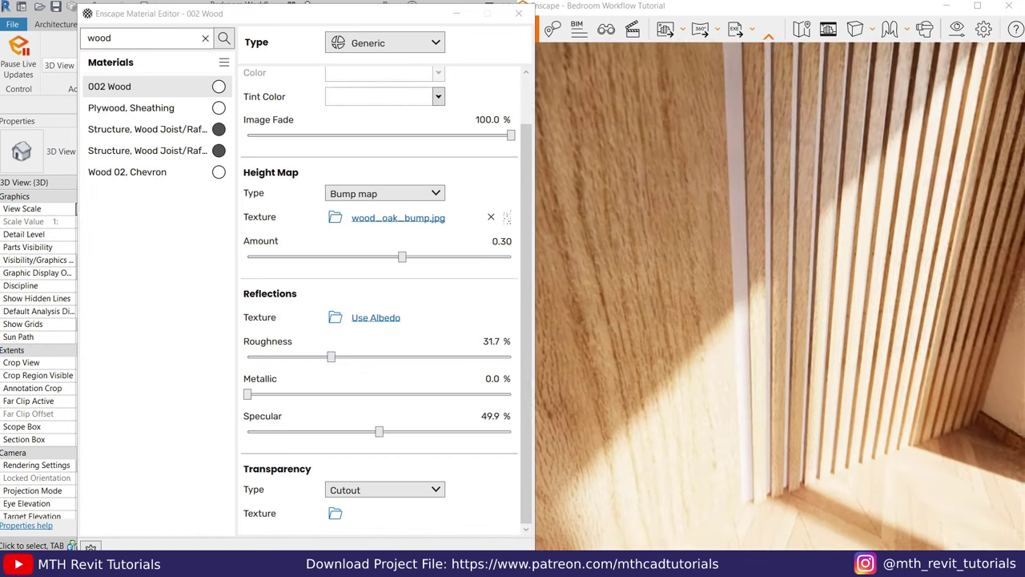
pyautogui.click(293, 360)
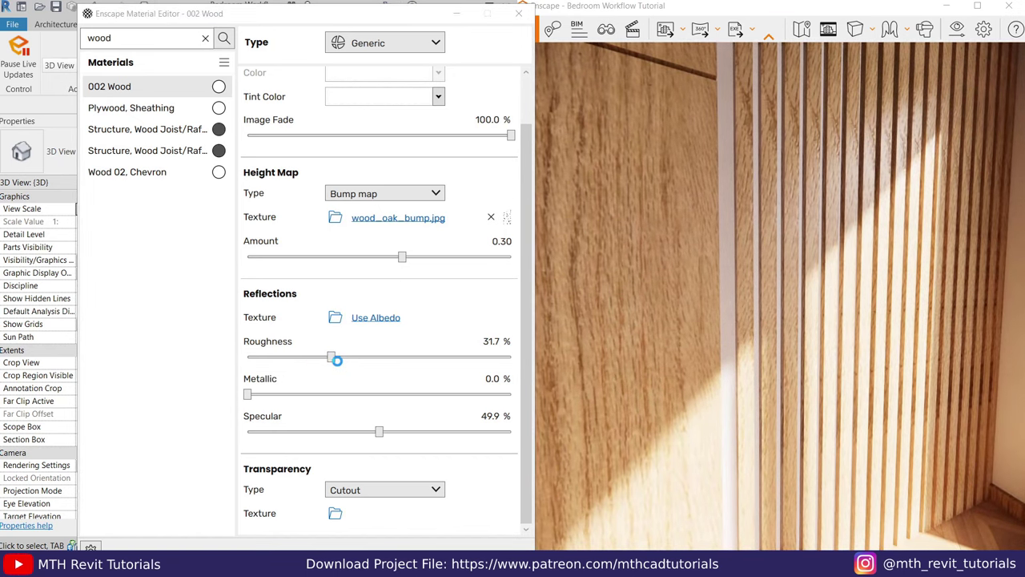
pyautogui.moveTo(760, 407); pyautogui.dragTo(752, 403)
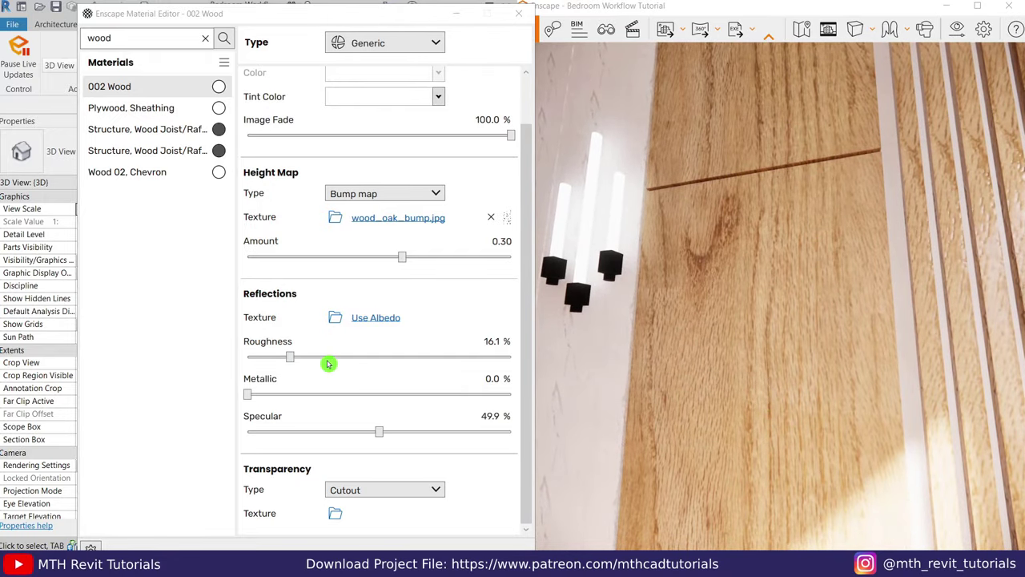
pyautogui.click(328, 363)
pyautogui.moveTo(662, 368); pyautogui.dragTo(664, 372)
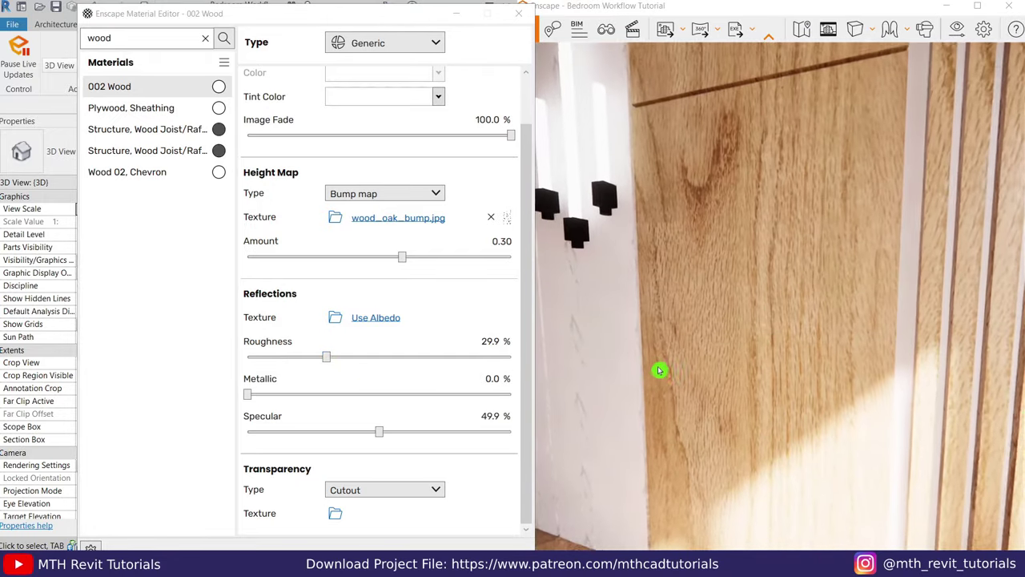
pyautogui.scroll(3, 663, 371)
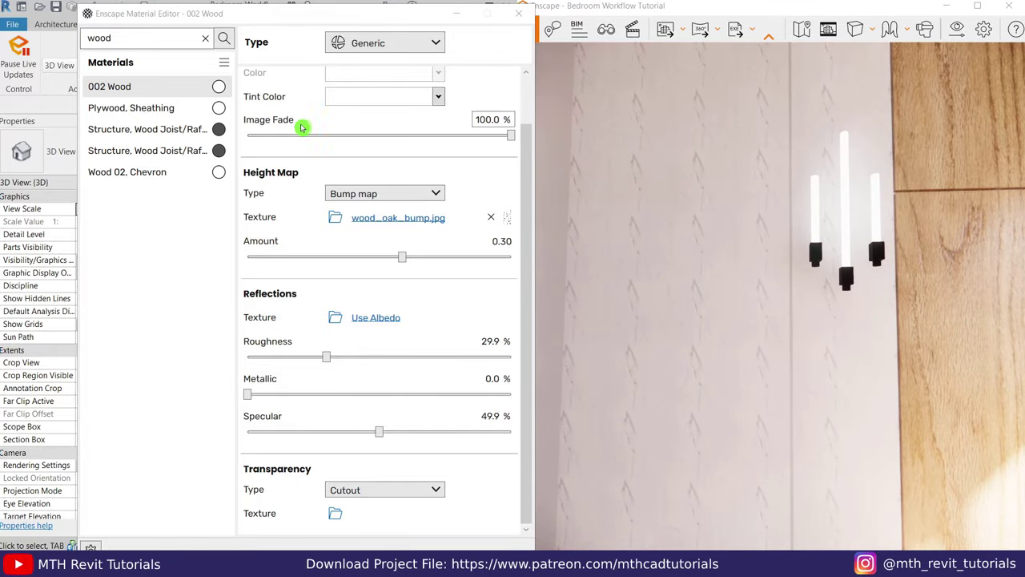
pyautogui.click(50, 33)
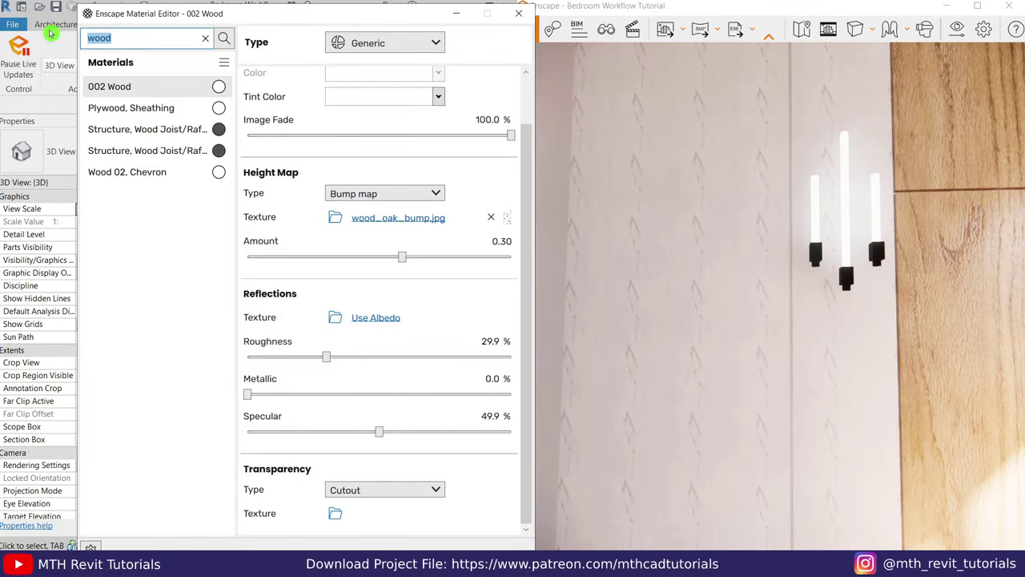
# Step: Search 'marble', open 001 Marble, and size its albedo texture to 2 m by 2 m
pyautogui.write('marble')
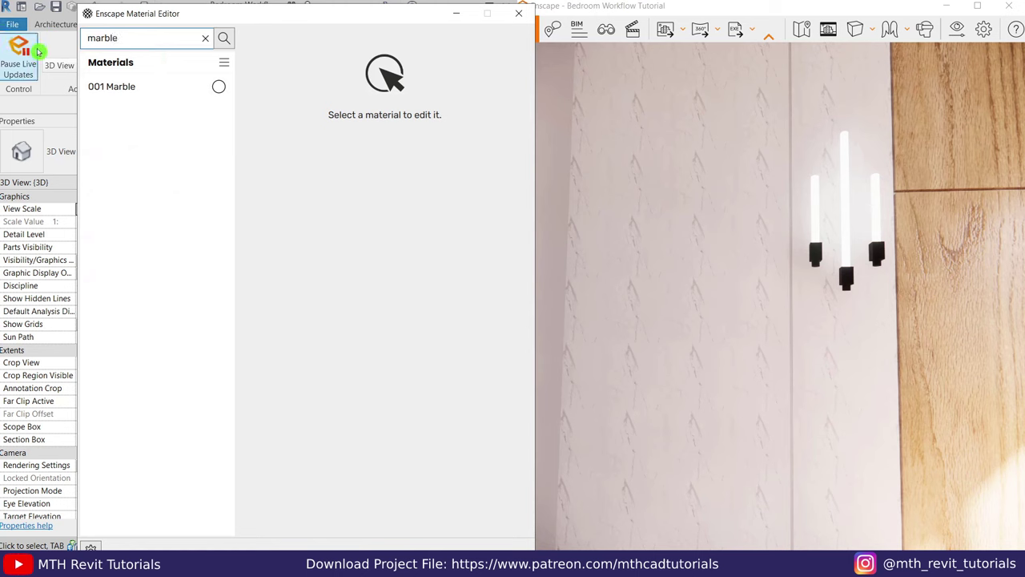
pyautogui.click(116, 86)
pyautogui.moveTo(523, 252); pyautogui.dragTo(524, 187)
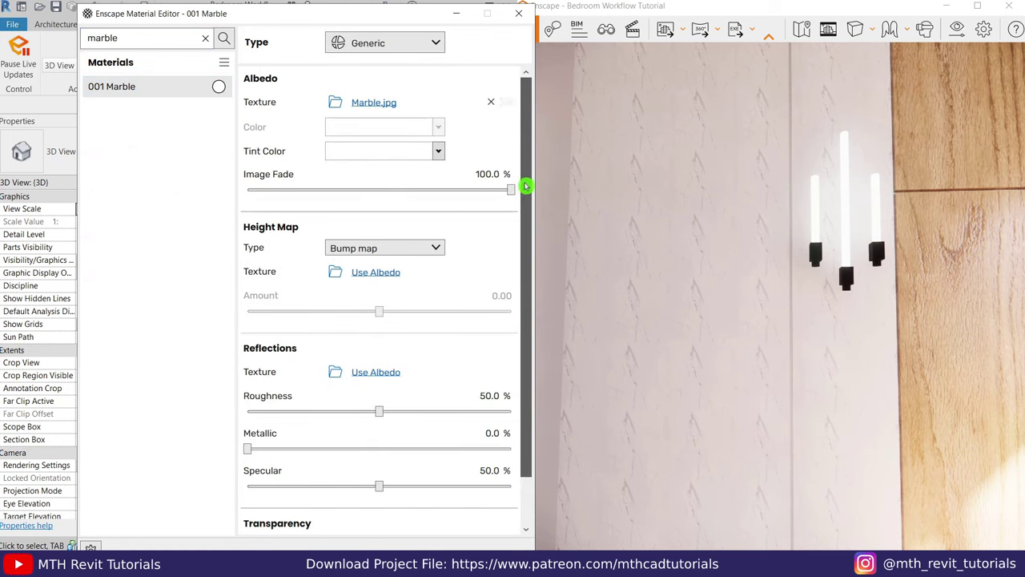
pyautogui.click(378, 104)
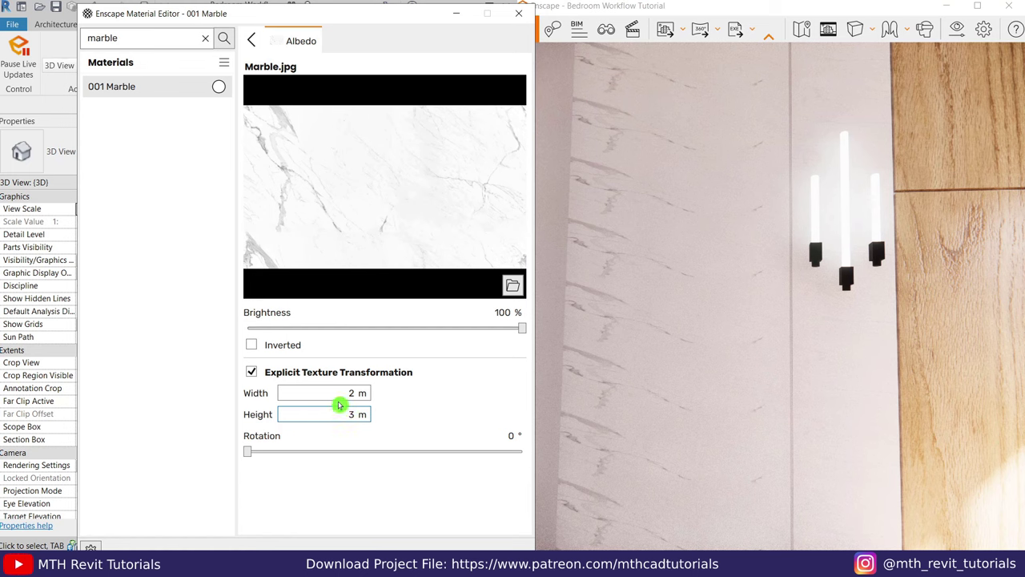
pyautogui.click(356, 394)
pyautogui.click(630, 398)
pyautogui.scroll(-3, 631, 397)
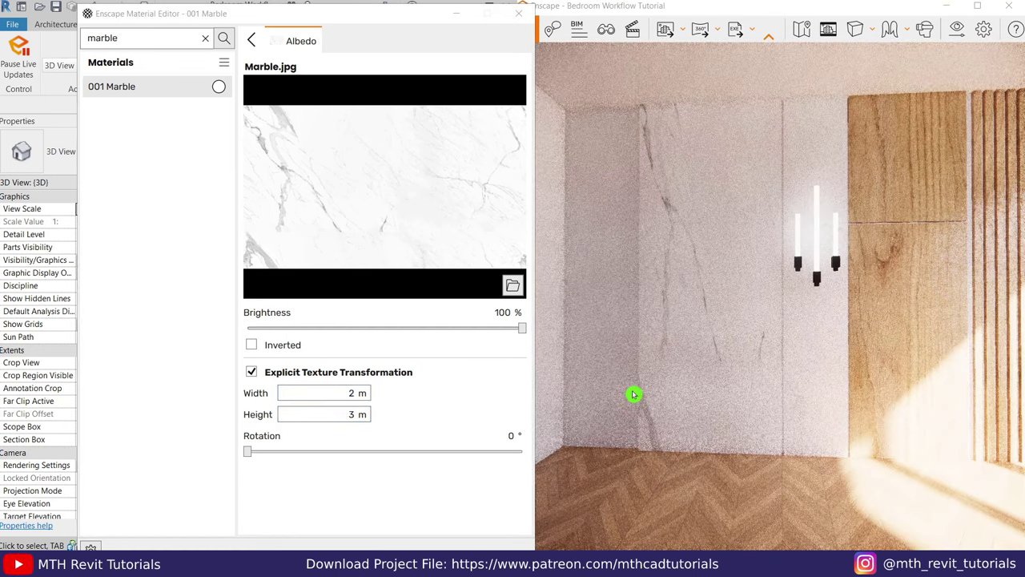
pyautogui.click(353, 420)
pyautogui.write('2')
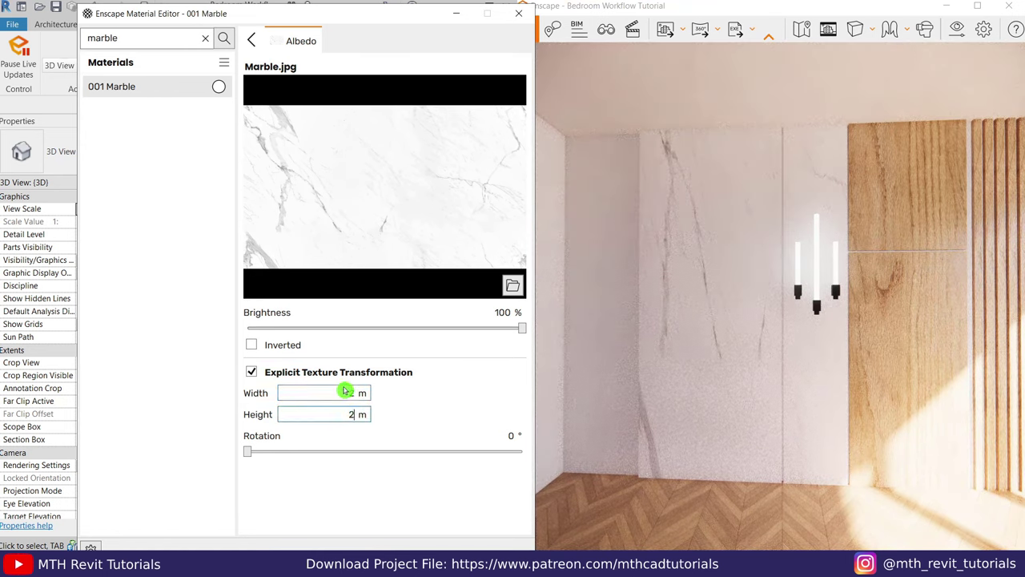
pyautogui.click(703, 478)
pyautogui.scroll(5, 704, 479)
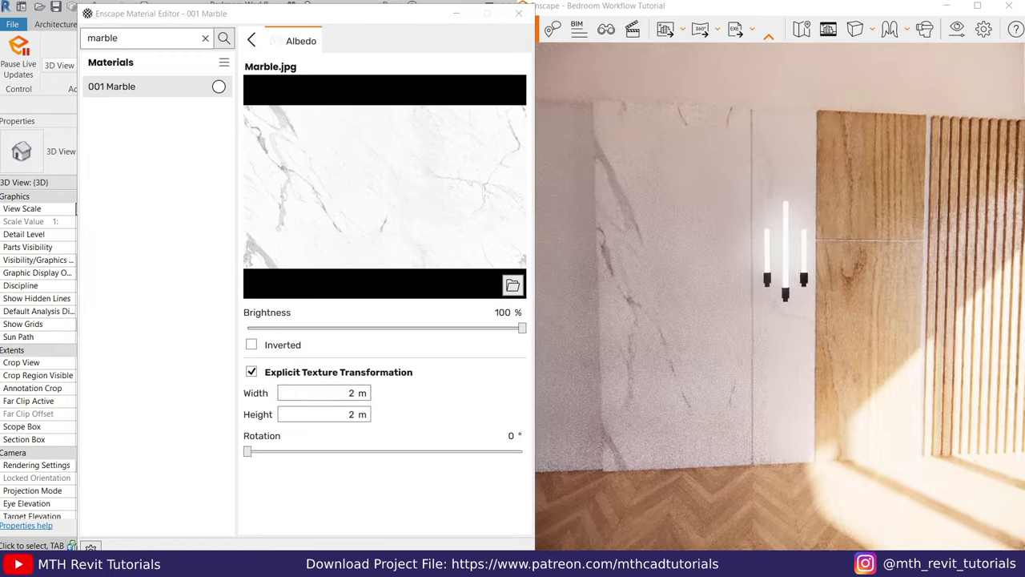
pyautogui.scroll(5, 712, 467)
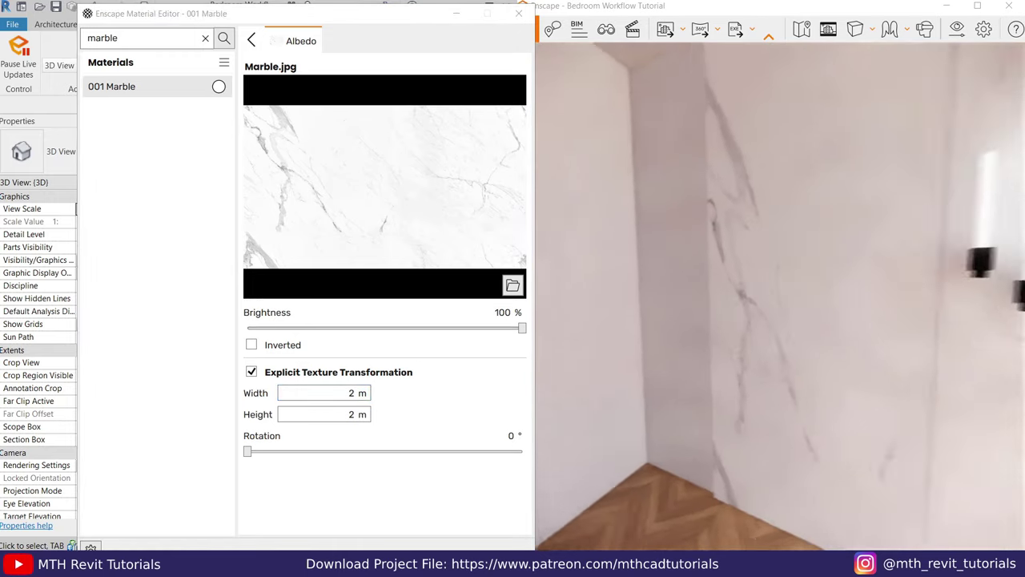
pyautogui.scroll(-3, 705, 460)
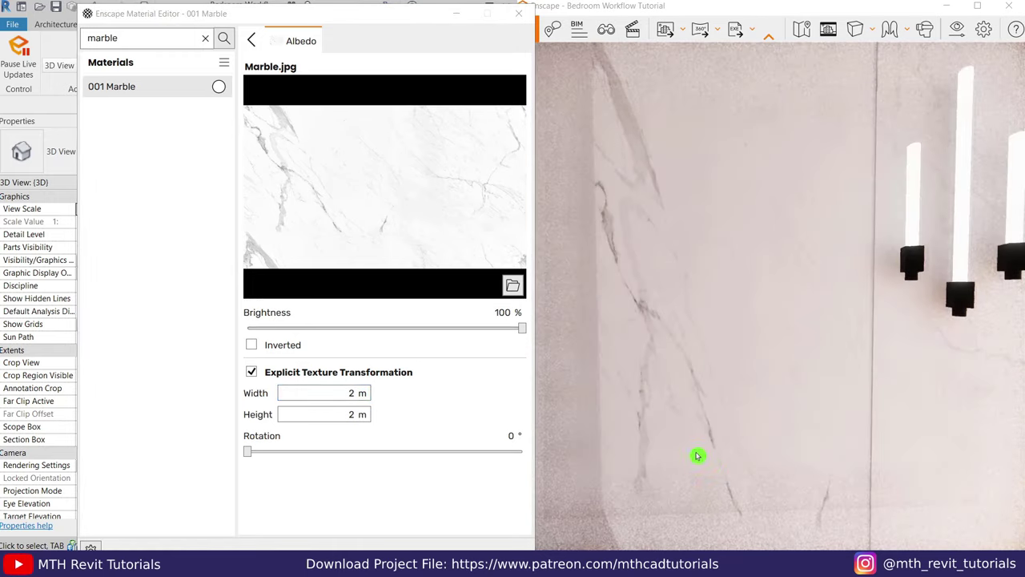
# Step: Lower the 001 Marble roughness to 8.7%
pyautogui.click(251, 40)
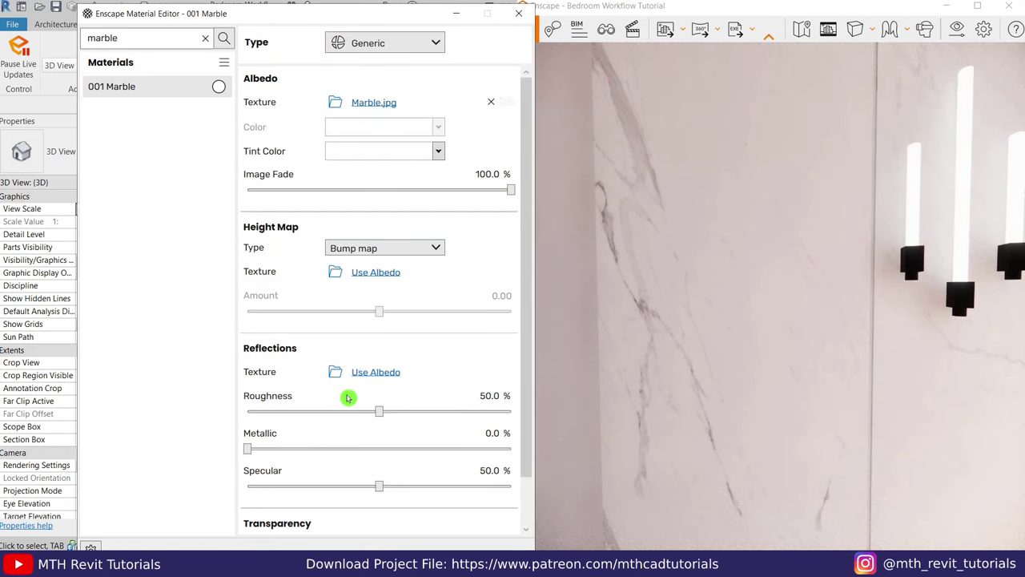
pyautogui.moveTo(379, 411); pyautogui.dragTo(282, 415)
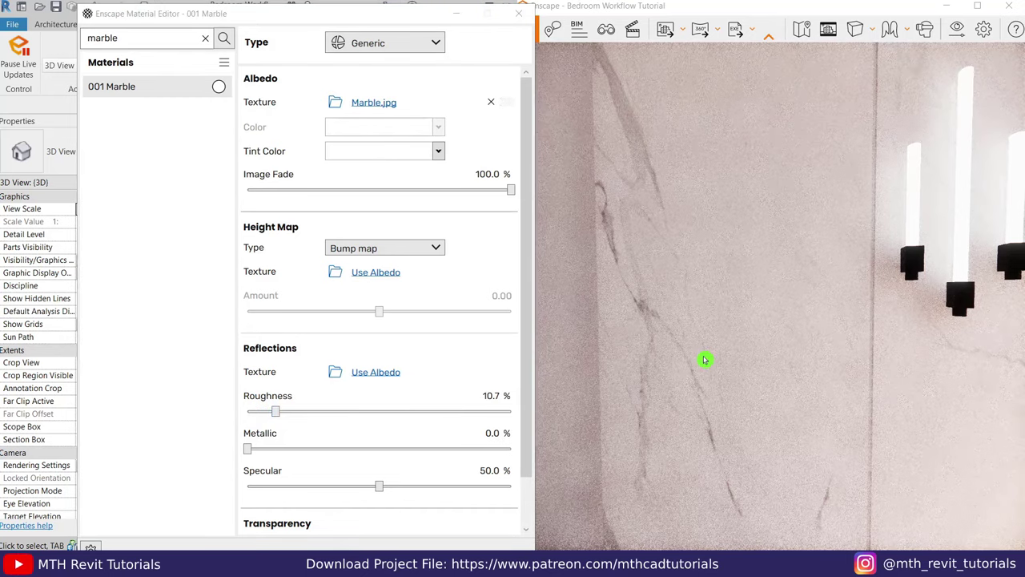
pyautogui.scroll(-3, 705, 360)
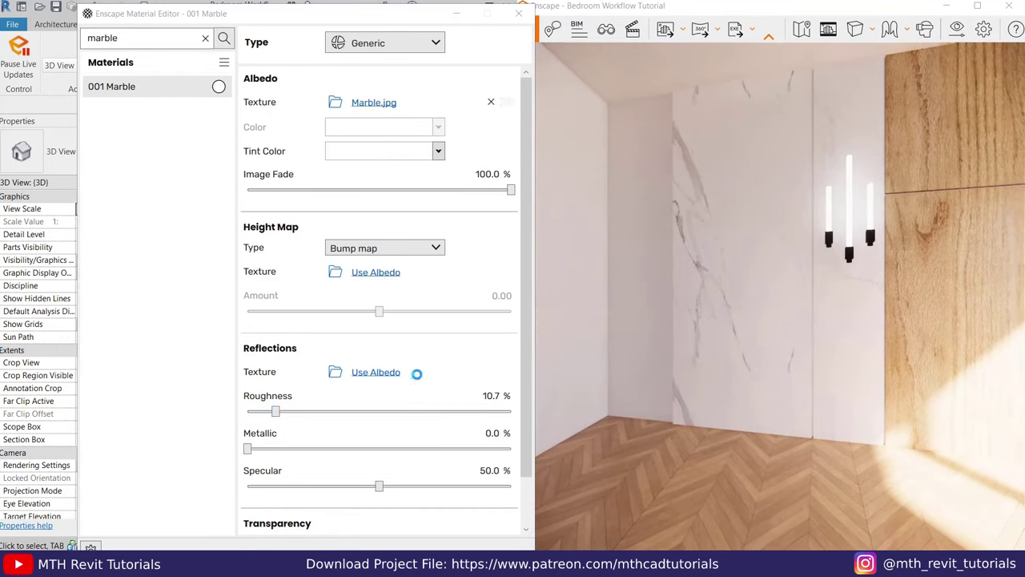
pyautogui.moveTo(276, 414); pyautogui.dragTo(270, 416)
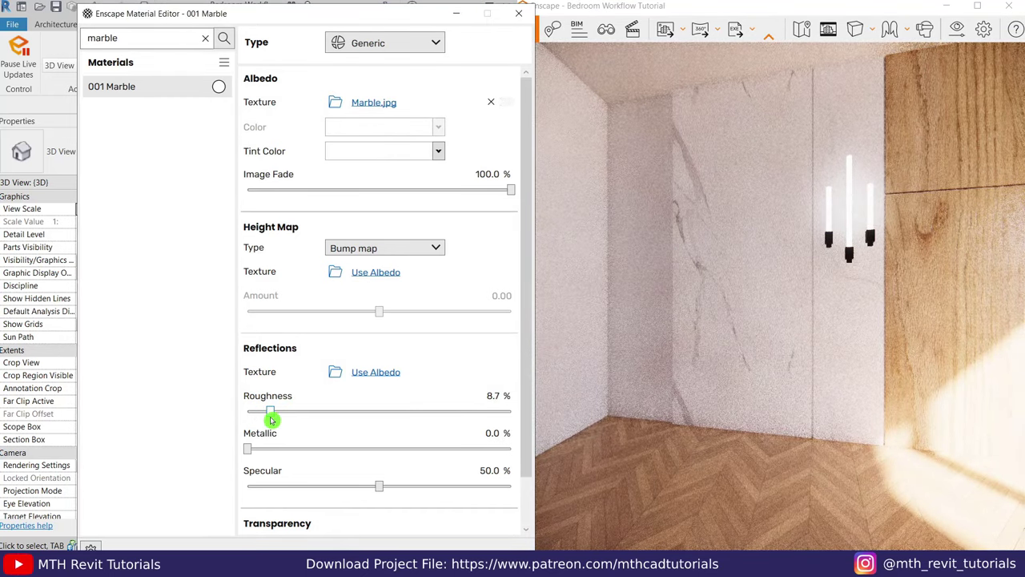
# Step: Rotate the marble albedo texture to 41°
pyautogui.click(374, 105)
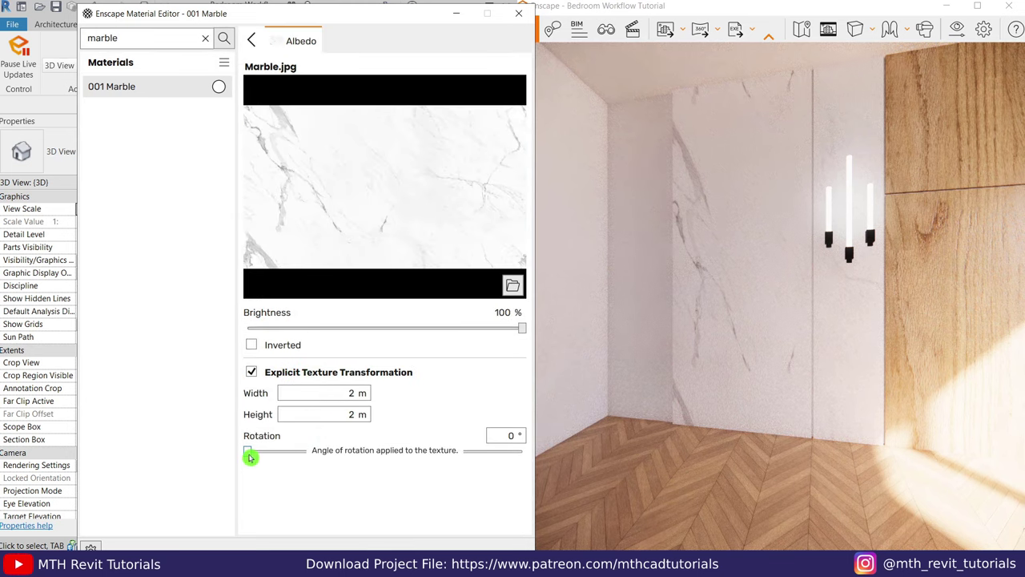
pyautogui.moveTo(257, 457); pyautogui.dragTo(273, 458)
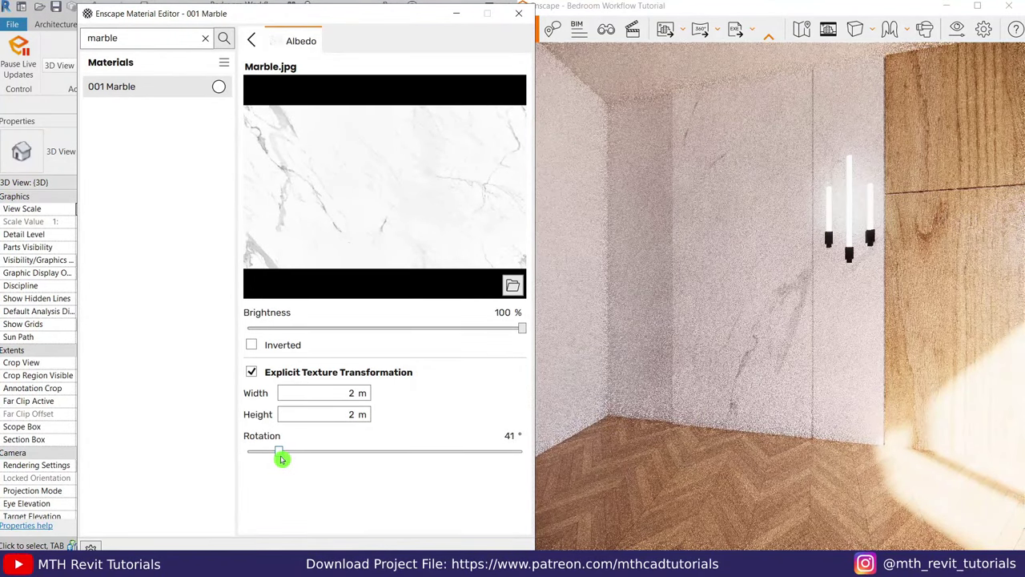
pyautogui.moveTo(282, 457); pyautogui.dragTo(276, 462)
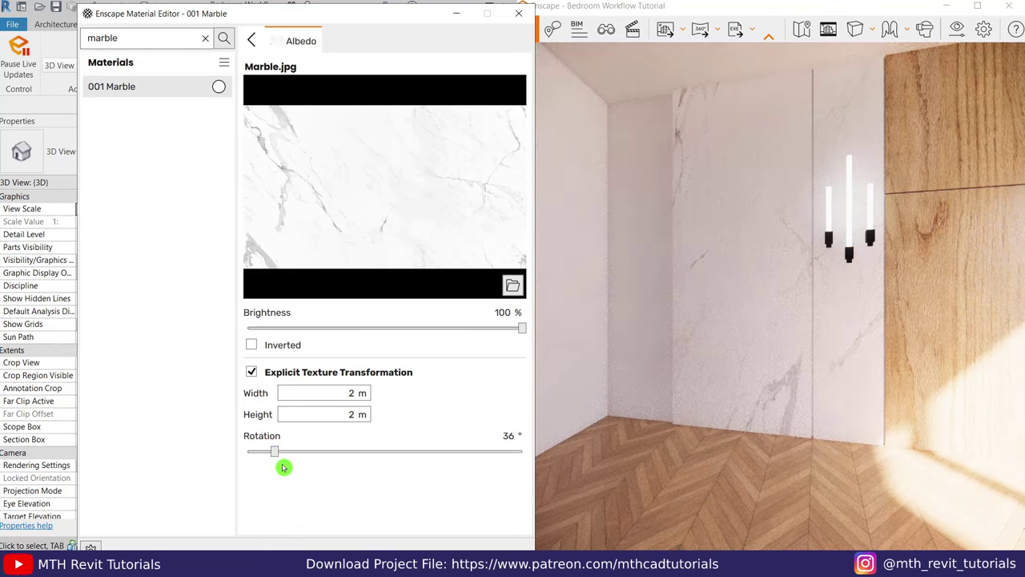
pyautogui.moveTo(281, 454); pyautogui.dragTo(282, 455)
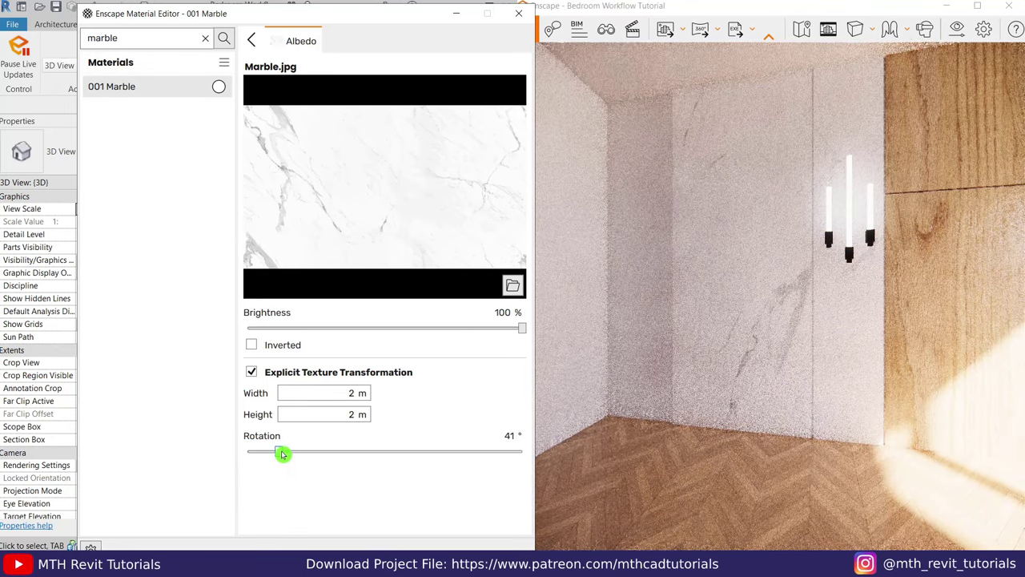
pyautogui.moveTo(828, 494); pyautogui.dragTo(763, 374)
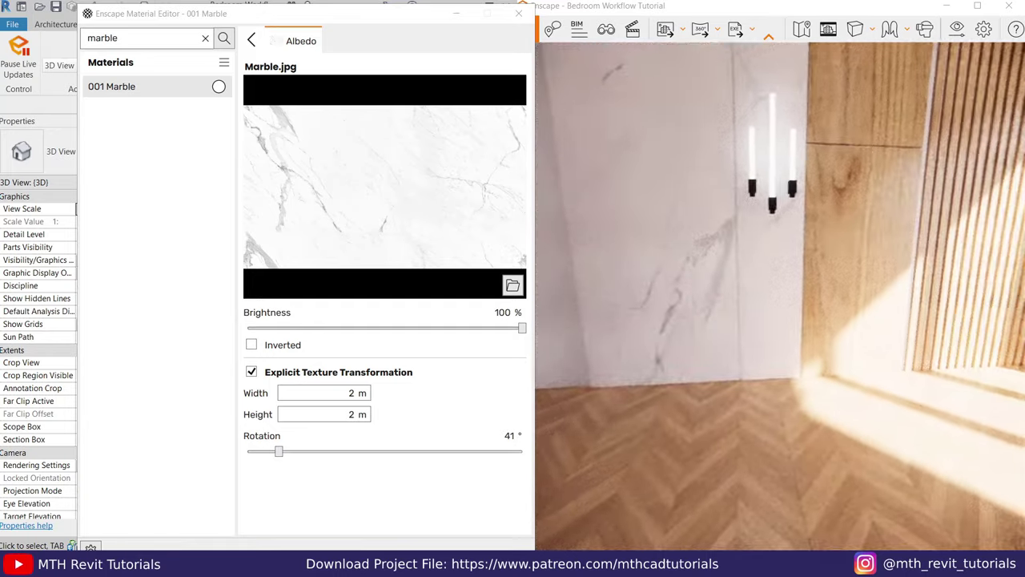
pyautogui.scroll(3, 762, 374)
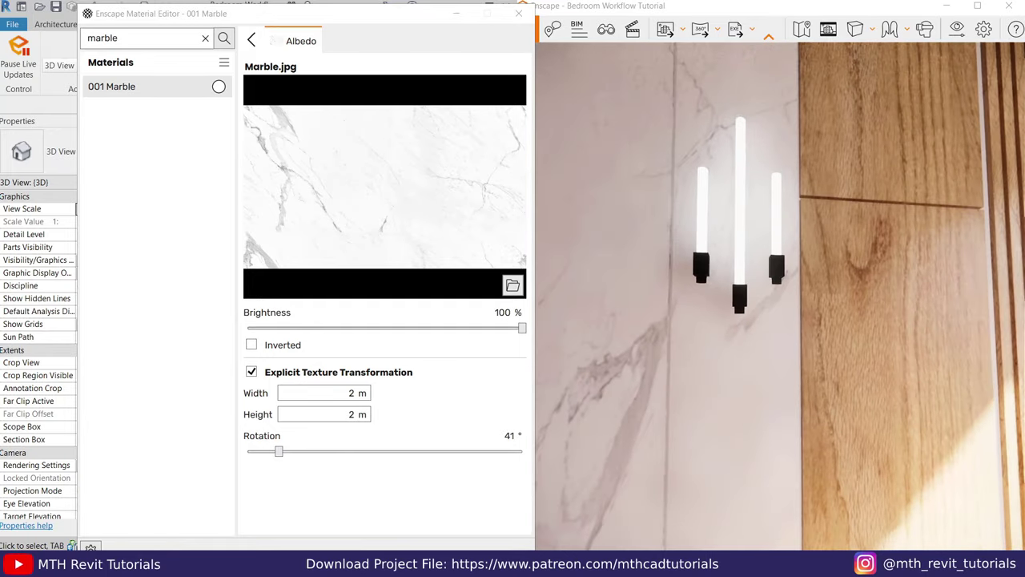
pyautogui.click(141, 46)
# Step: Search 'led', open 003 LED, and set its self-illumination colour to green
pyautogui.write('l')
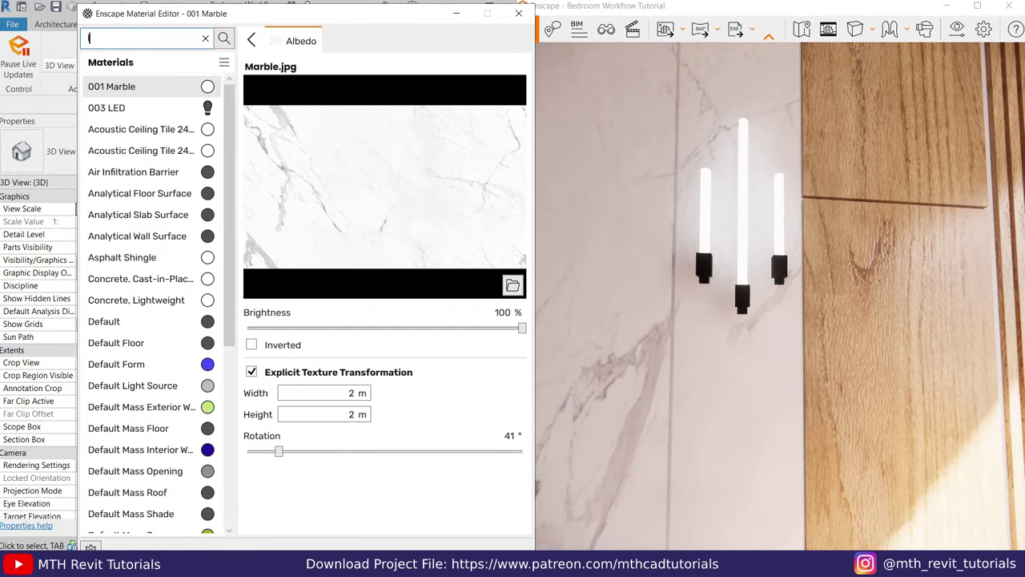
pyautogui.write('ed')
pyautogui.click(127, 87)
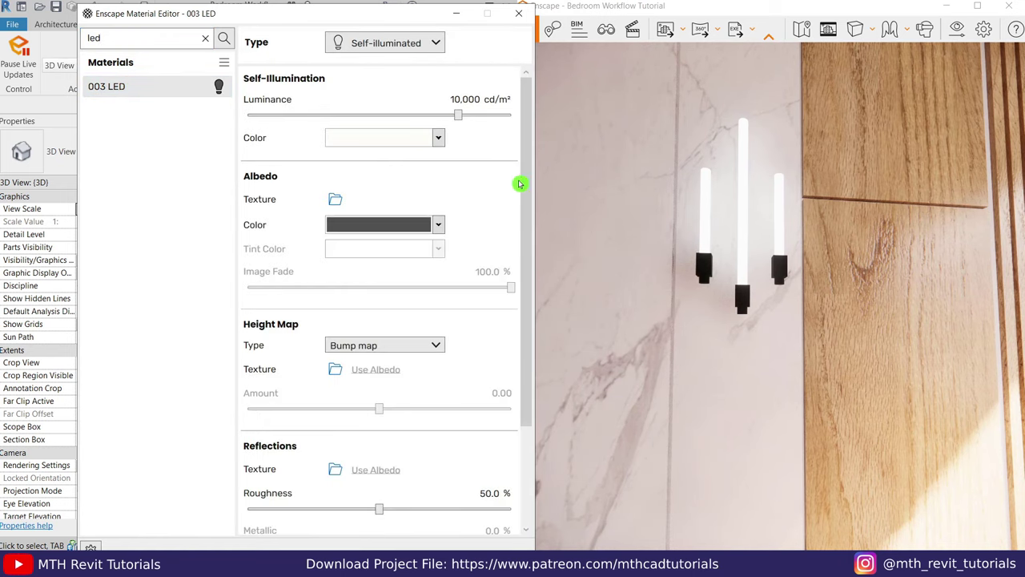
pyautogui.moveTo(519, 185)
pyautogui.mouseDown()
pyautogui.moveTo(536, 206)
pyautogui.moveTo(535, 241)
pyautogui.moveTo(535, 192)
pyautogui.mouseUp()
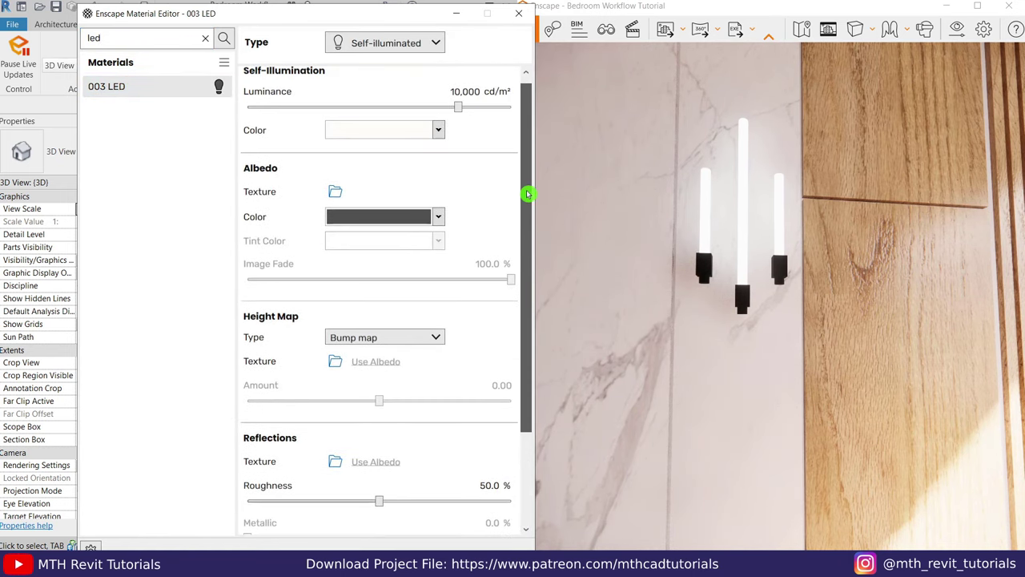
pyautogui.click(439, 130)
pyautogui.click(462, 274)
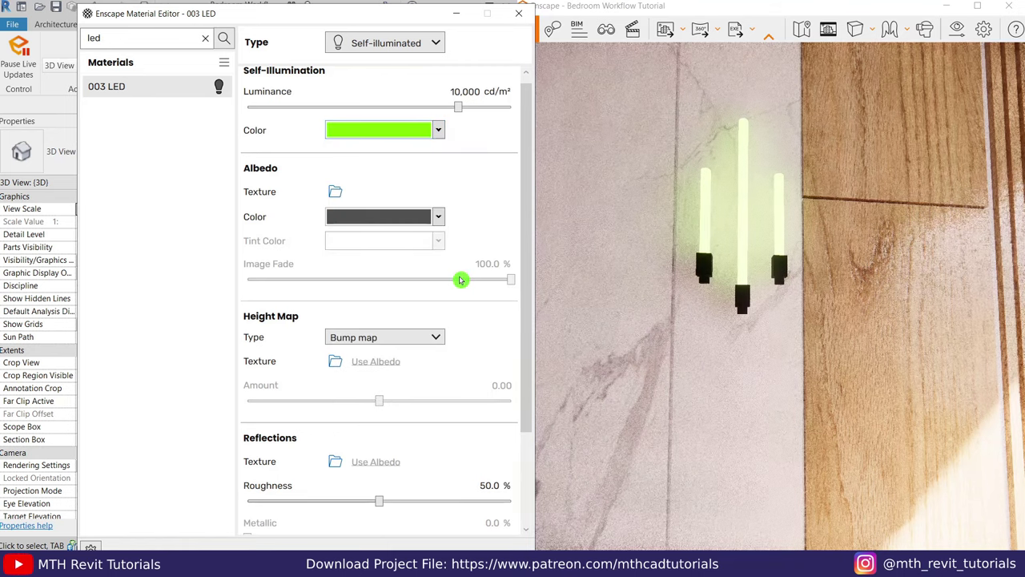
pyautogui.click(438, 129)
pyautogui.click(475, 274)
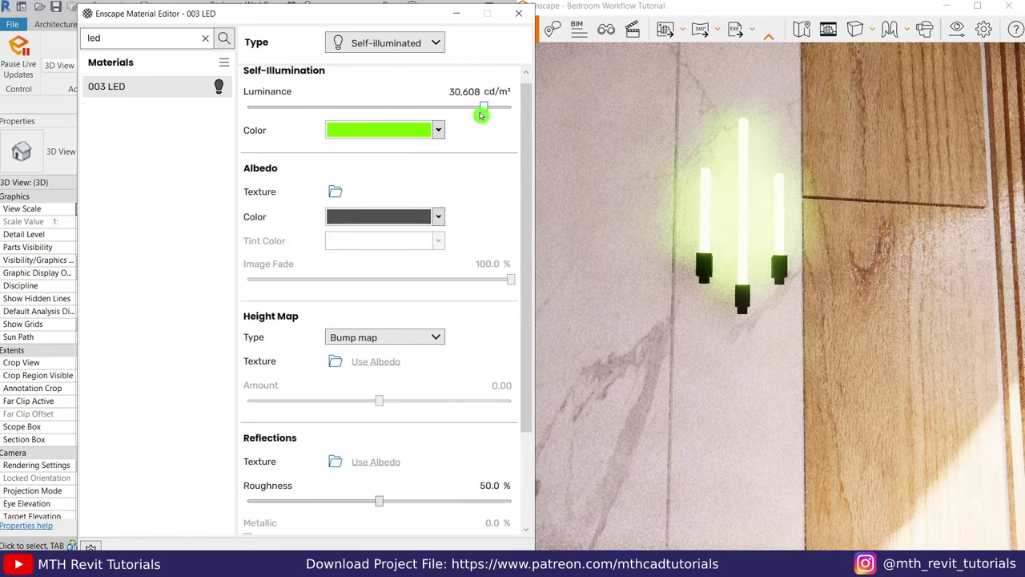
# Step: Set the 003 LED luminance to 22,087 cd/m²
pyautogui.moveTo(486, 113); pyautogui.dragTo(477, 117)
pyautogui.click(668, 298)
pyautogui.scroll(-5, 669, 298)
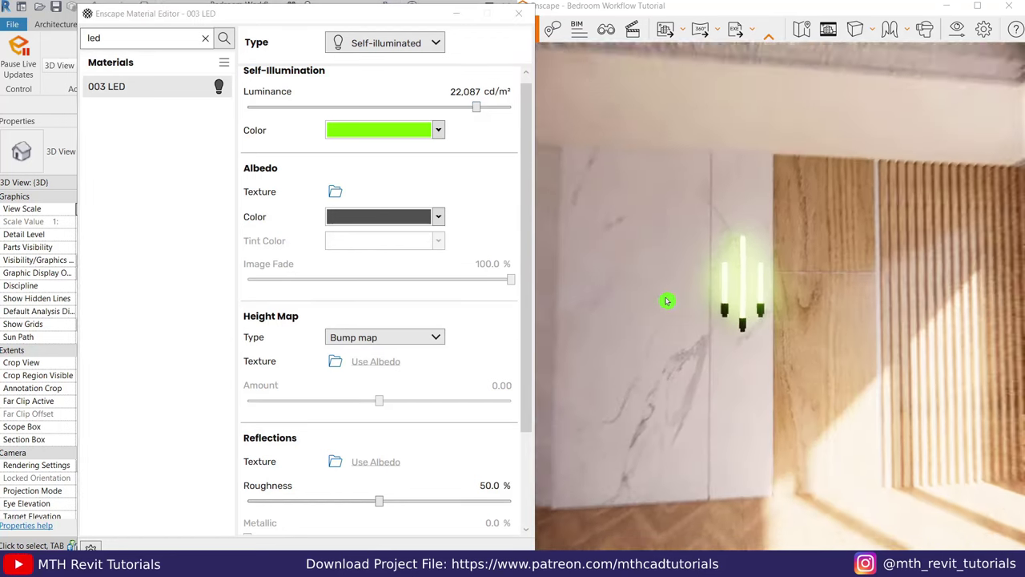
pyautogui.moveTo(746, 363); pyautogui.dragTo(650, 339)
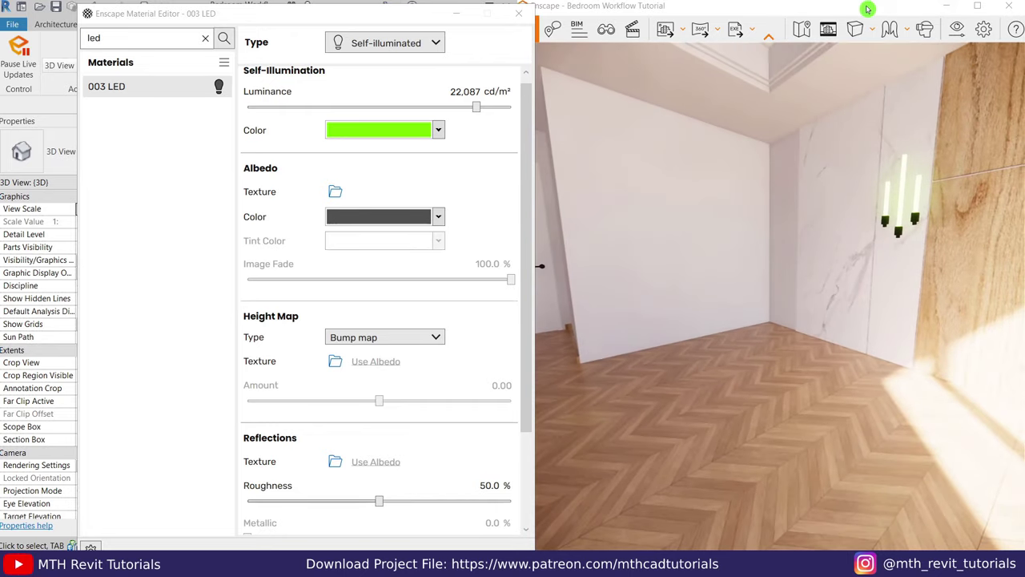
# Step: Maximize the Enscape render to view the green LED sconce and wood slats, then close the LED editor
pyautogui.doubleClick(868, 8)
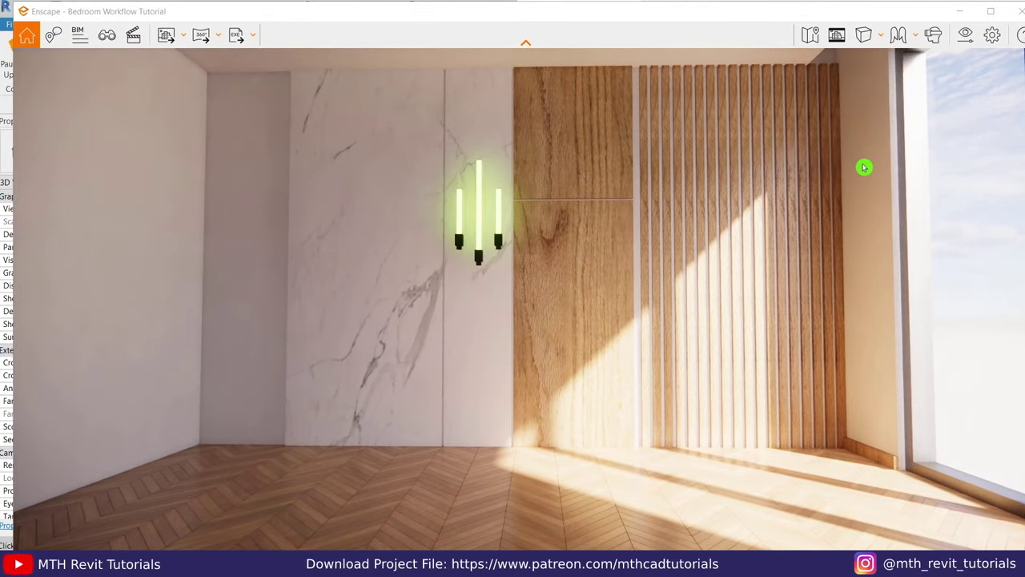
pyautogui.scroll(5, 762, 227)
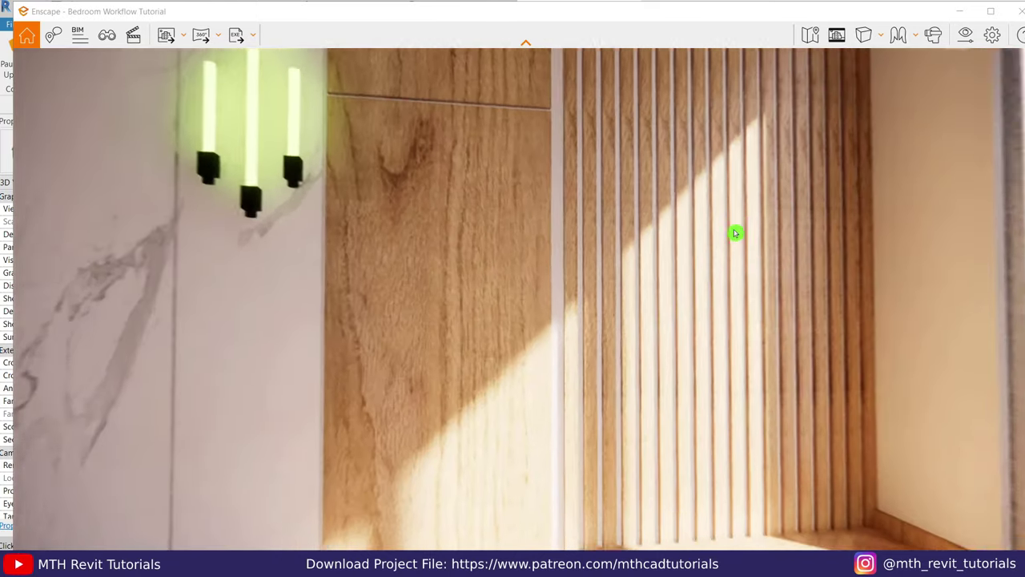
pyautogui.scroll(3, 662, 254)
pyautogui.scroll(-3, 569, 301)
pyautogui.scroll(3, 508, 327)
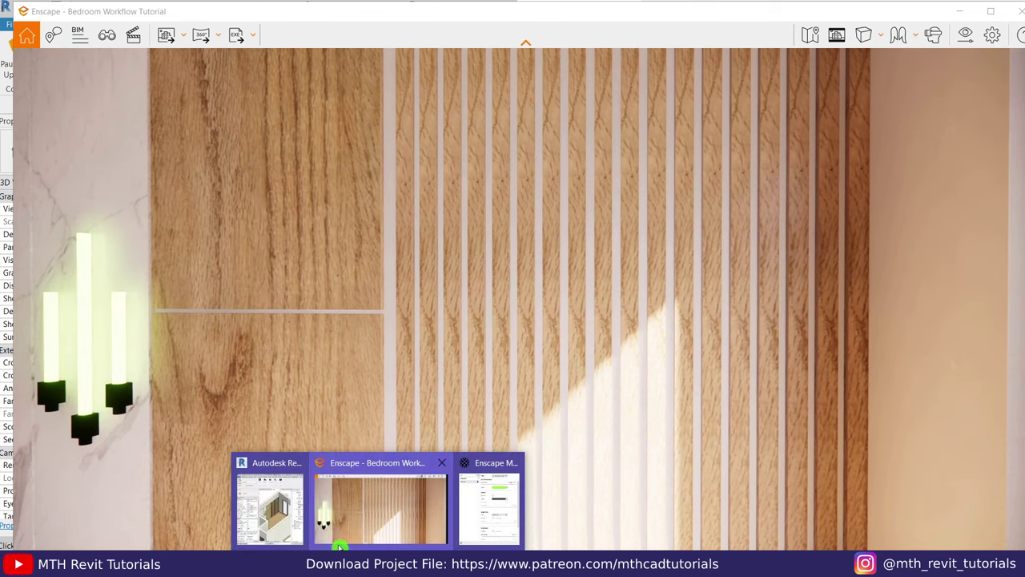
pyautogui.click(293, 510)
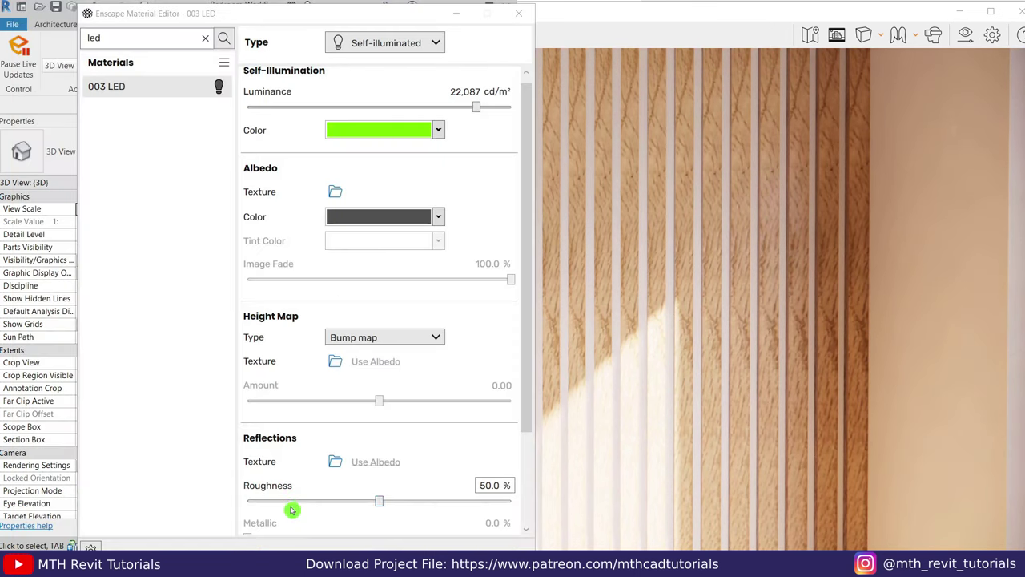
pyautogui.click(519, 15)
pyautogui.press('super+Down')
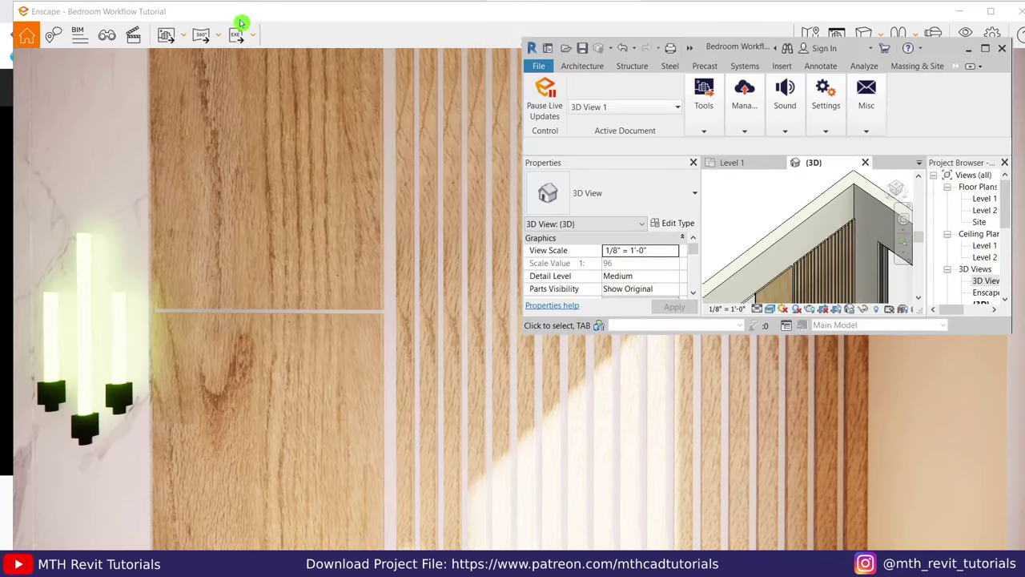
# Step: Select the wooden slat model and start editing it in place
pyautogui.click(984, 49)
pyautogui.moveTo(497, 293)
pyautogui.keyDown('shift'); pyautogui.mouseDown(button='middle')
pyautogui.moveTo(689, 390)
pyautogui.moveTo(603, 382)
pyautogui.moveTo(534, 403)
pyautogui.mouseUp(button='middle'); pyautogui.keyUp('shift')
pyautogui.click(614, 293)
pyautogui.scroll(5, 565, 267)
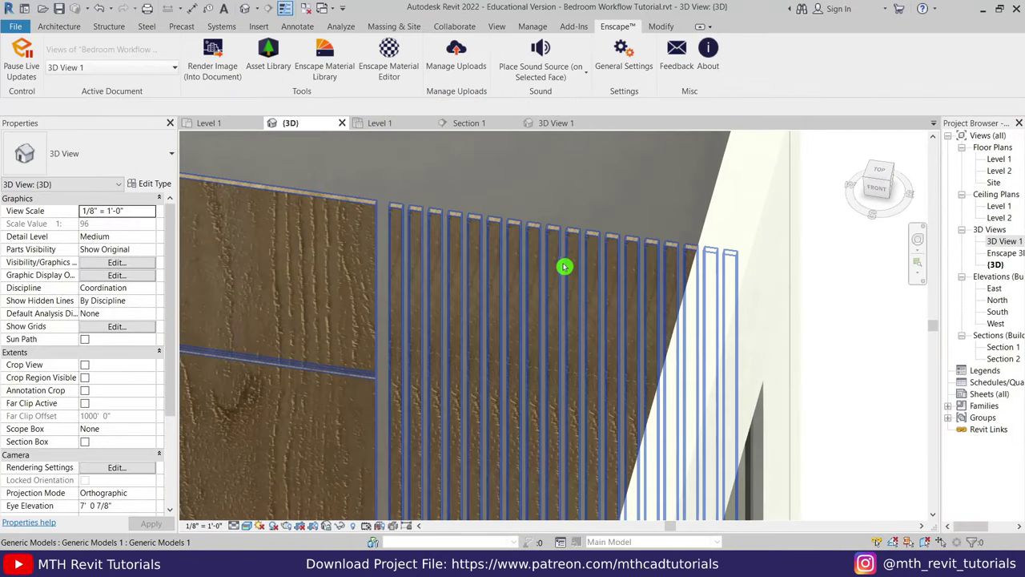
pyautogui.keyDown('shift'); pyautogui.moveTo(566, 268); pyautogui.dragTo(559, 246, button='middle'); pyautogui.keyUp('shift')
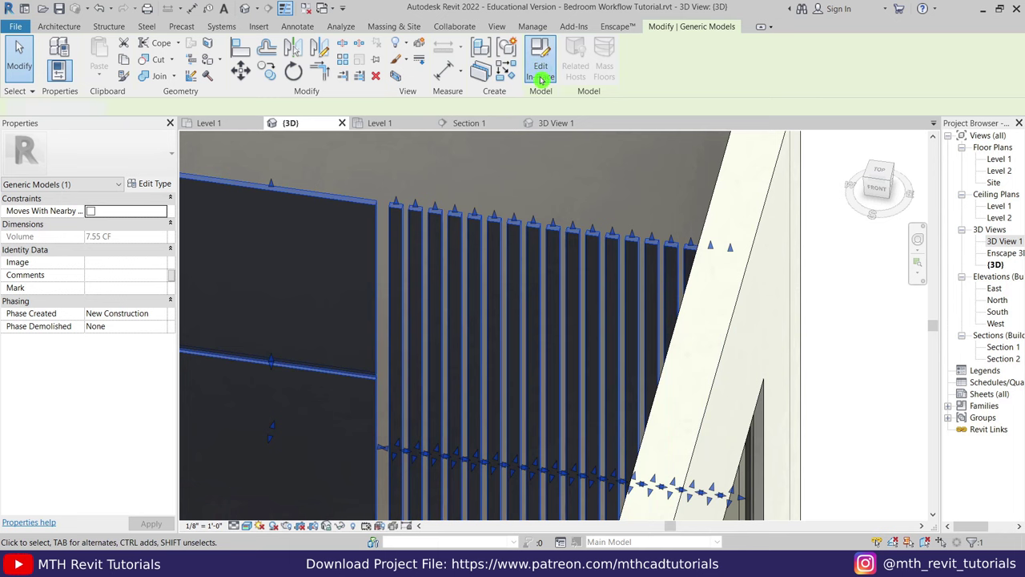
pyautogui.click(542, 80)
pyautogui.scroll(-3, 501, 201)
pyautogui.keyDown('shift'); pyautogui.moveTo(501, 210); pyautogui.dragTo(633, 198, button='middle'); pyautogui.keyUp('shift')
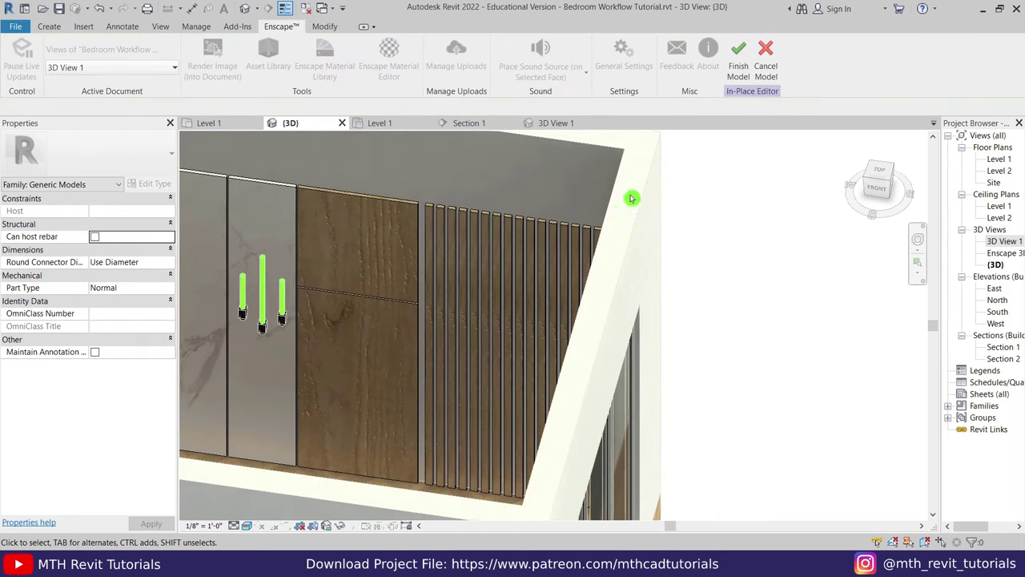
# Step: Associate all 18 slats' material with a new family parameter named Wood 2
pyautogui.moveTo(658, 182); pyautogui.dragTo(460, 314)
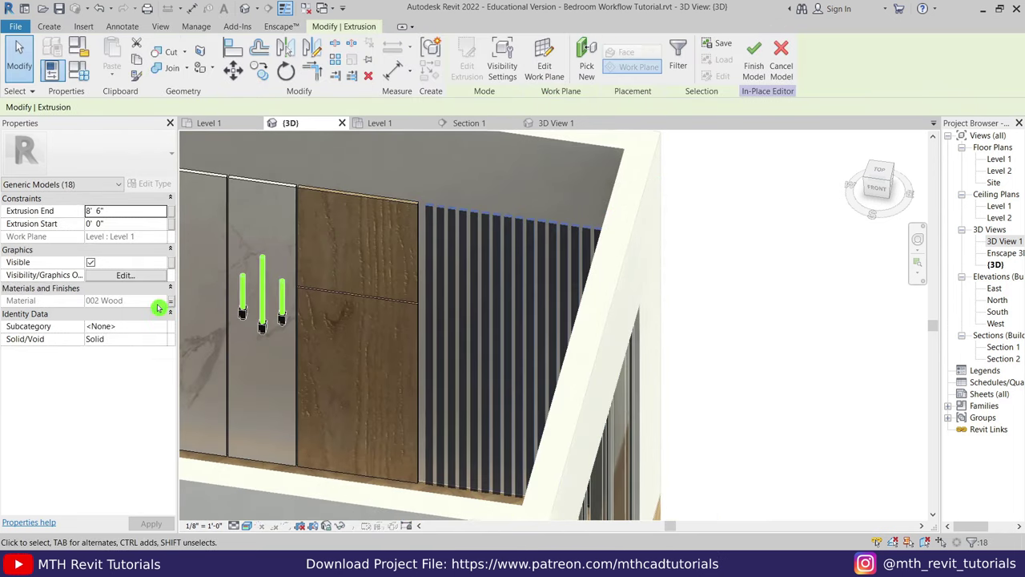
pyautogui.click(170, 301)
pyautogui.click(418, 363)
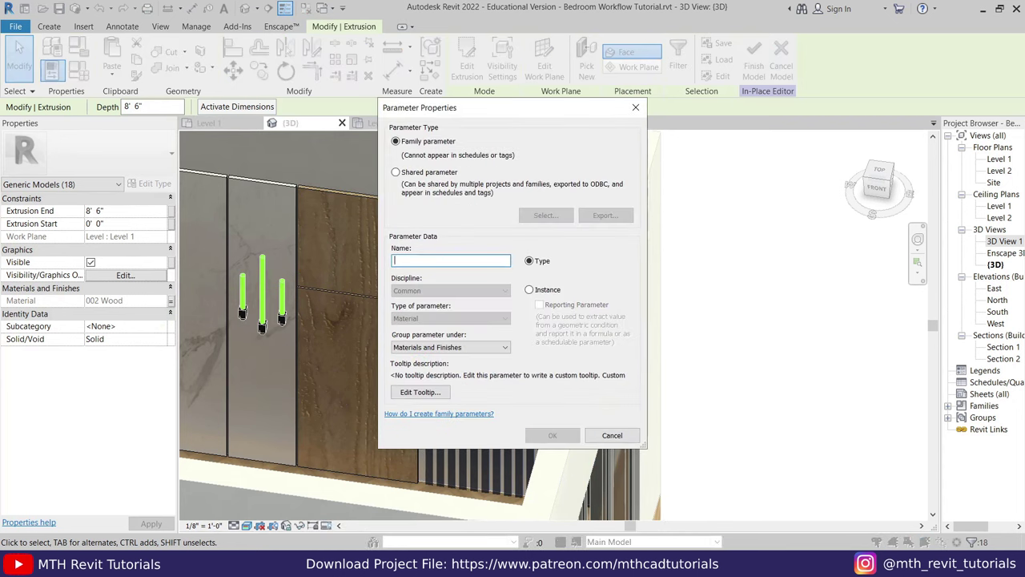
pyautogui.write('Wood 2')
pyautogui.click(552, 435)
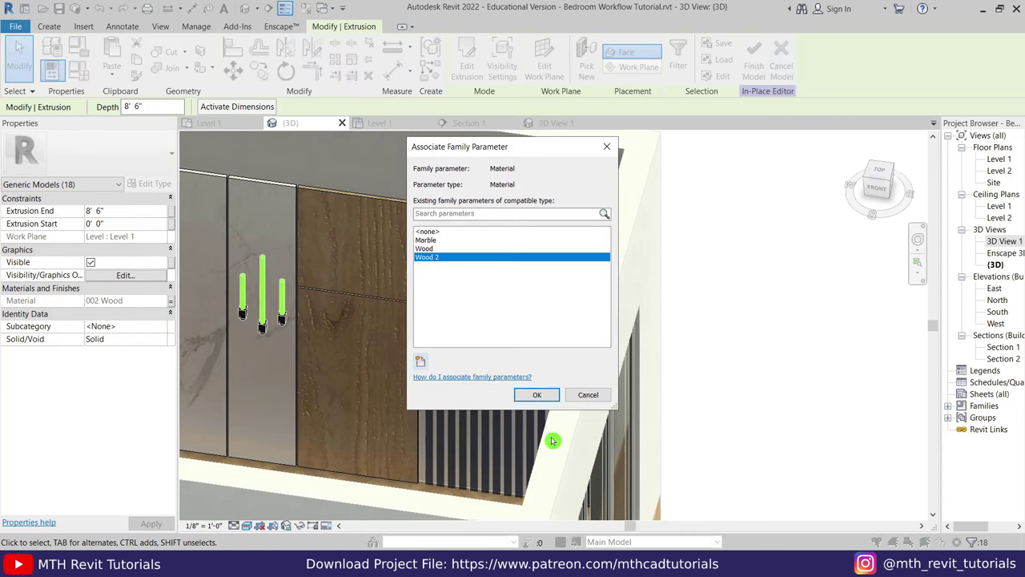
pyautogui.click(543, 398)
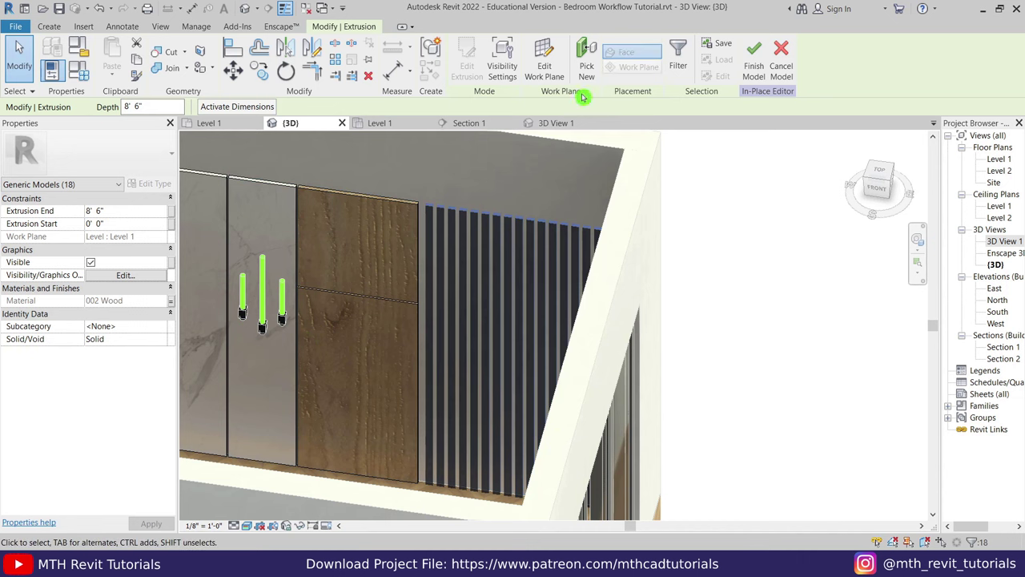
# Step: Finish the in-place model and set its Wood 2 type parameter to a duplicated 002 Wood(1)
pyautogui.click(745, 79)
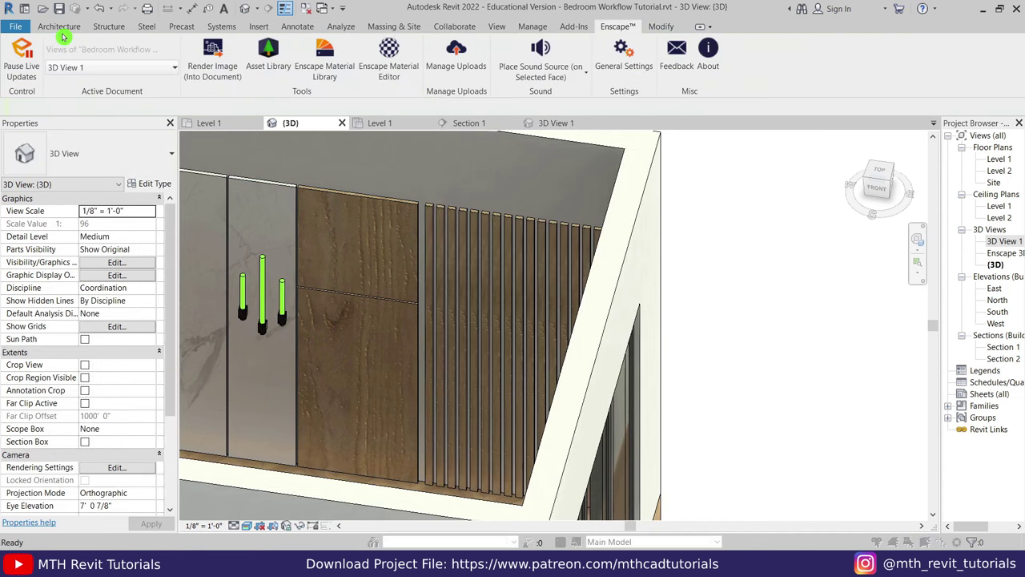
pyautogui.click(332, 236)
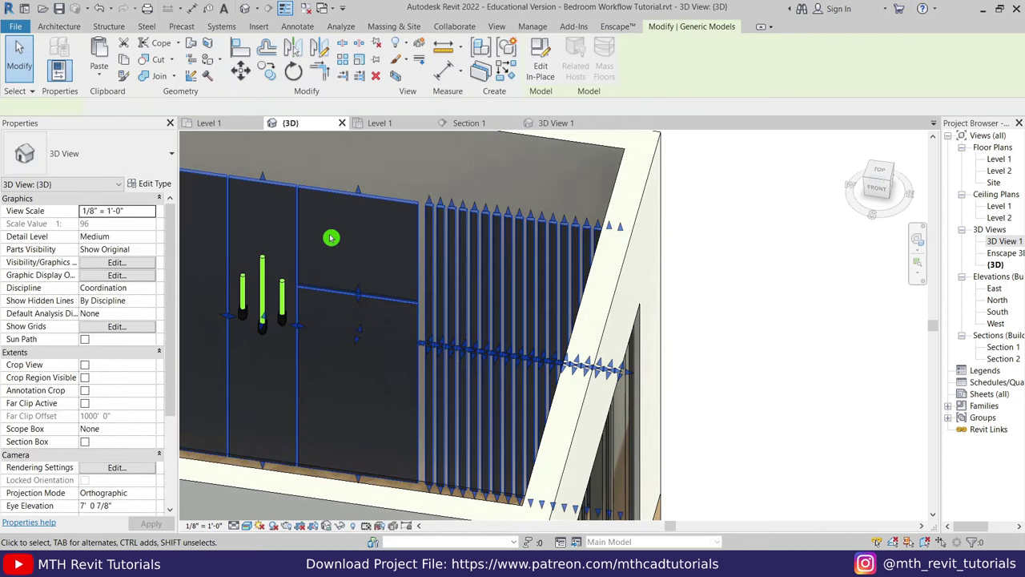
pyautogui.click(149, 185)
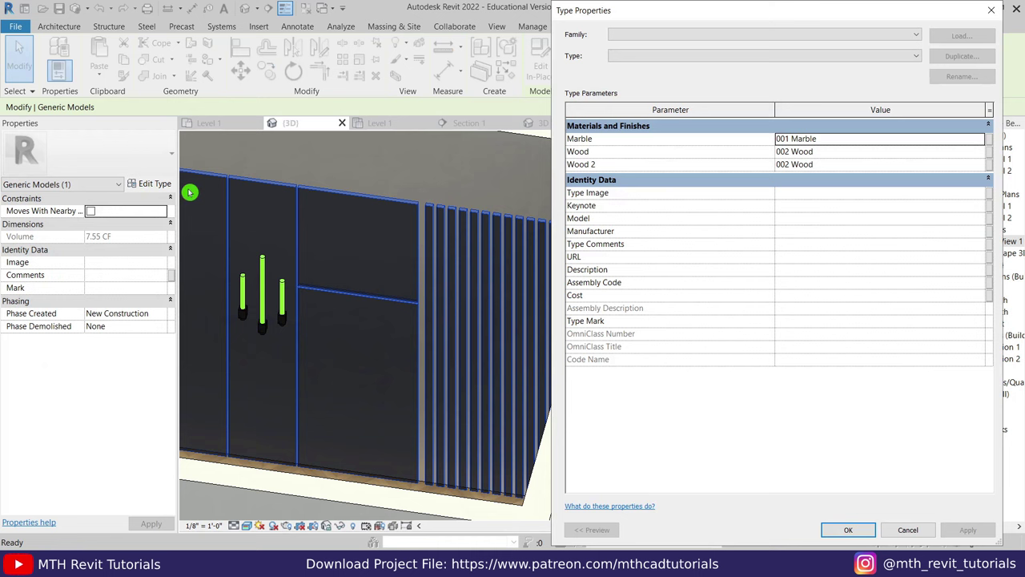
pyautogui.click(979, 169)
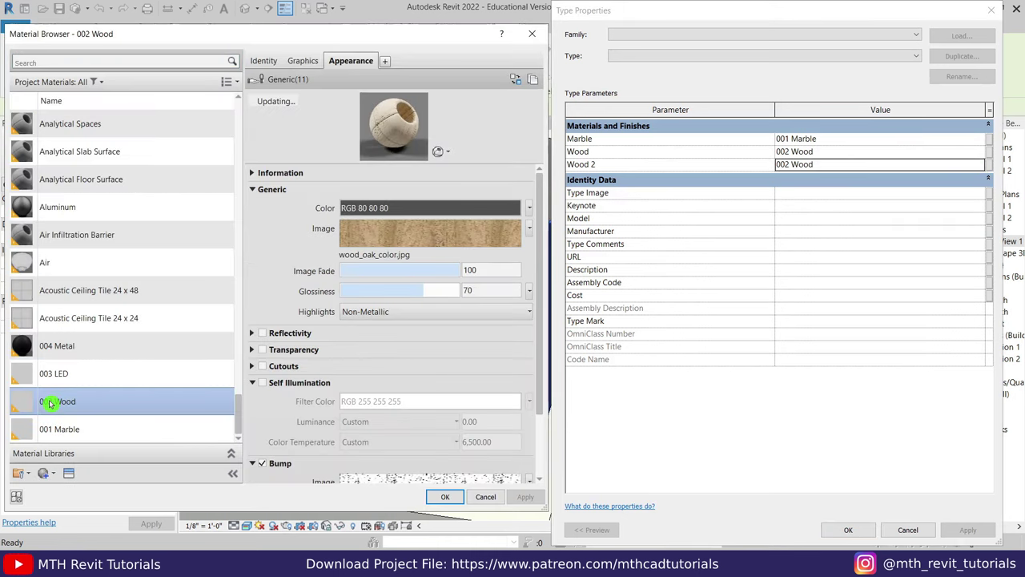
pyautogui.rightClick(49, 403)
pyautogui.click(76, 419)
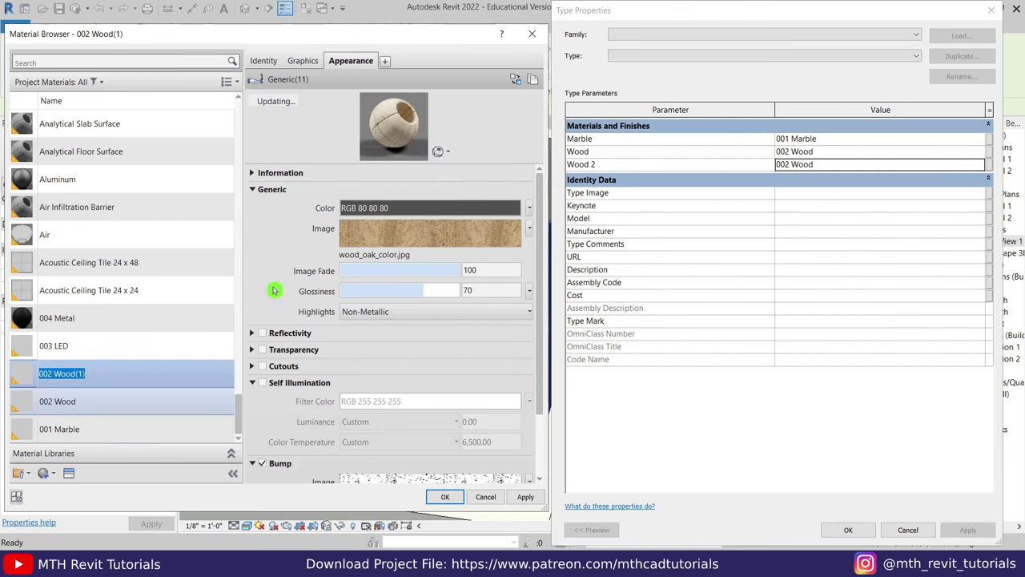
pyautogui.click(442, 496)
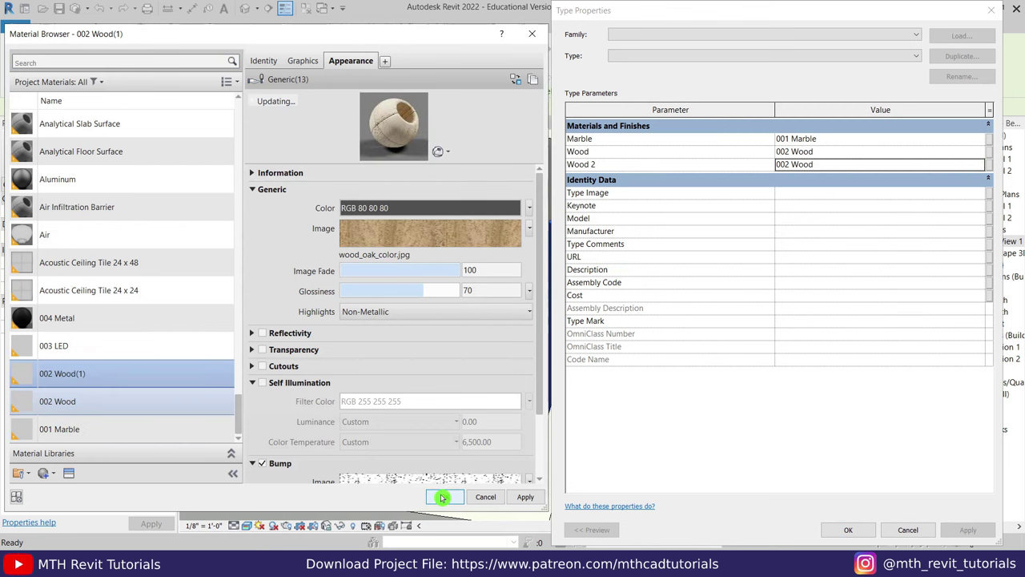
pyautogui.click(833, 530)
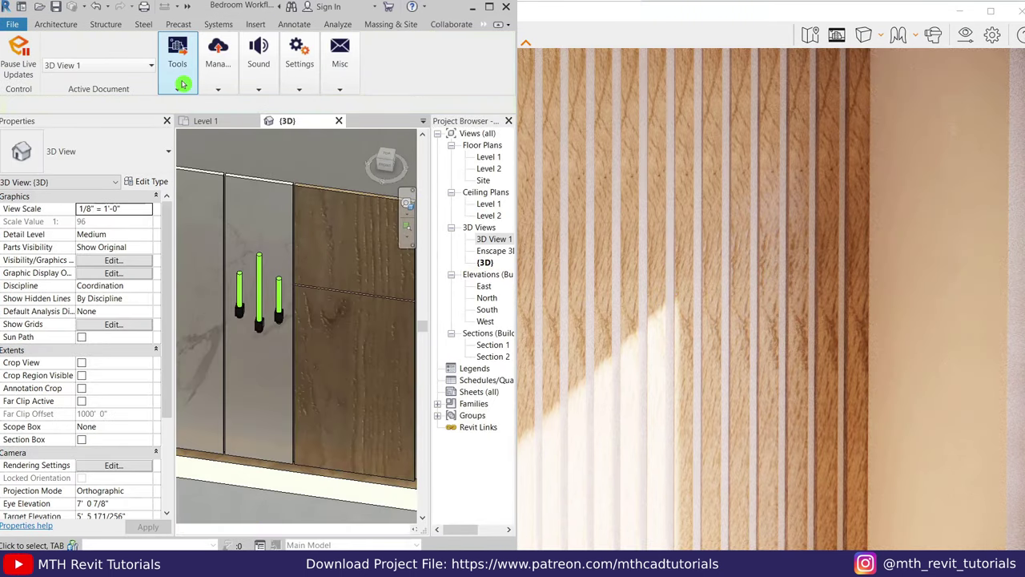
# Step: Search 'wood' in the Enscape Material Editor and open the albedo texture of 002 Wood(1)
pyautogui.click(177, 80)
pyautogui.click(377, 132)
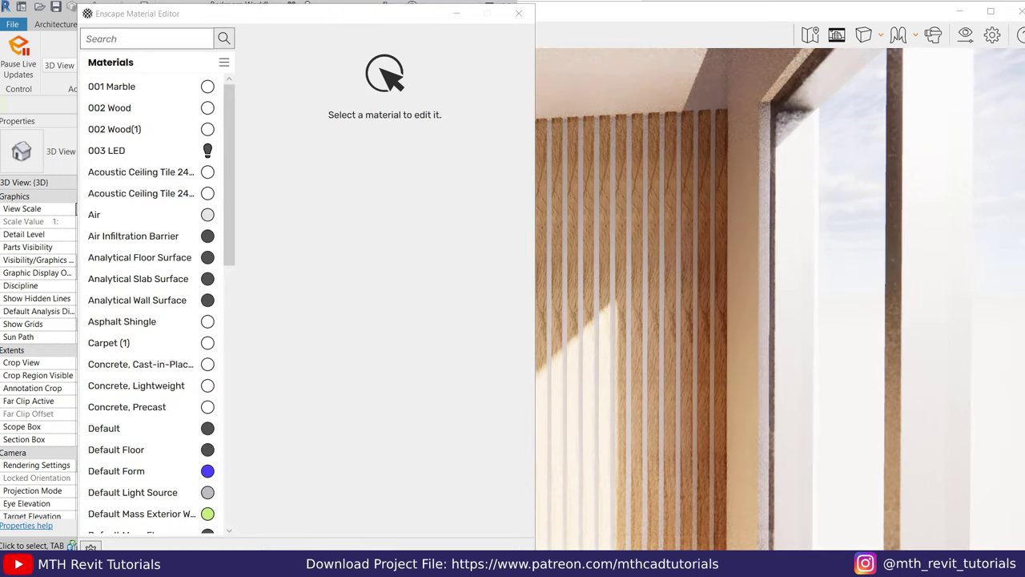
pyautogui.moveTo(761, 320); pyautogui.dragTo(668, 320)
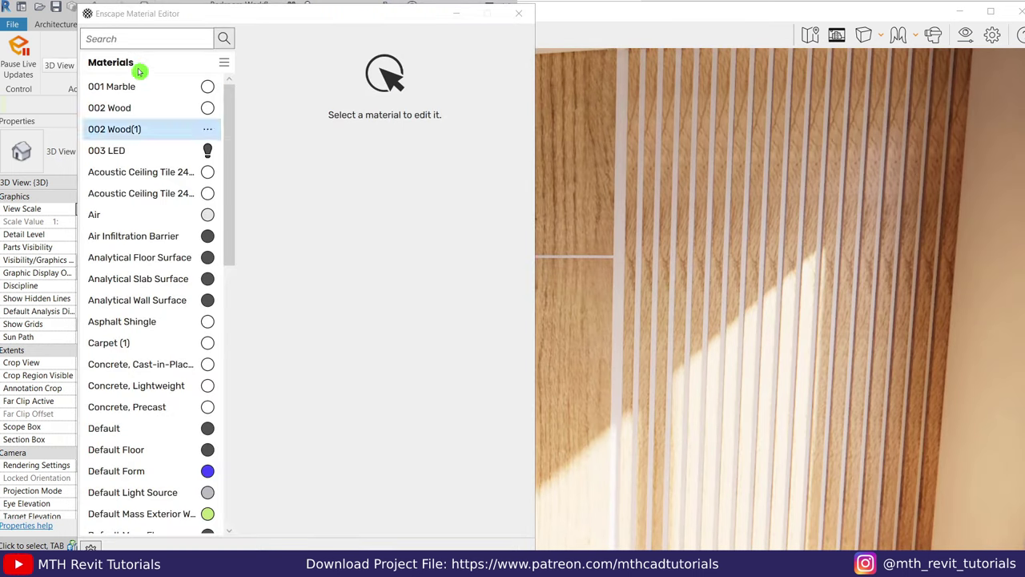
pyautogui.click(133, 41)
pyautogui.write('wood')
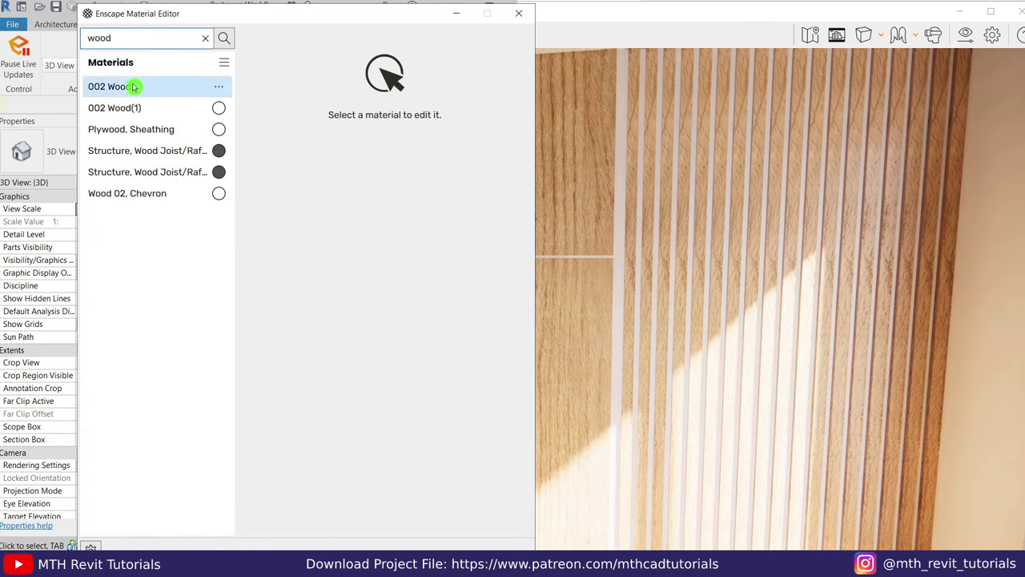
pyautogui.click(132, 109)
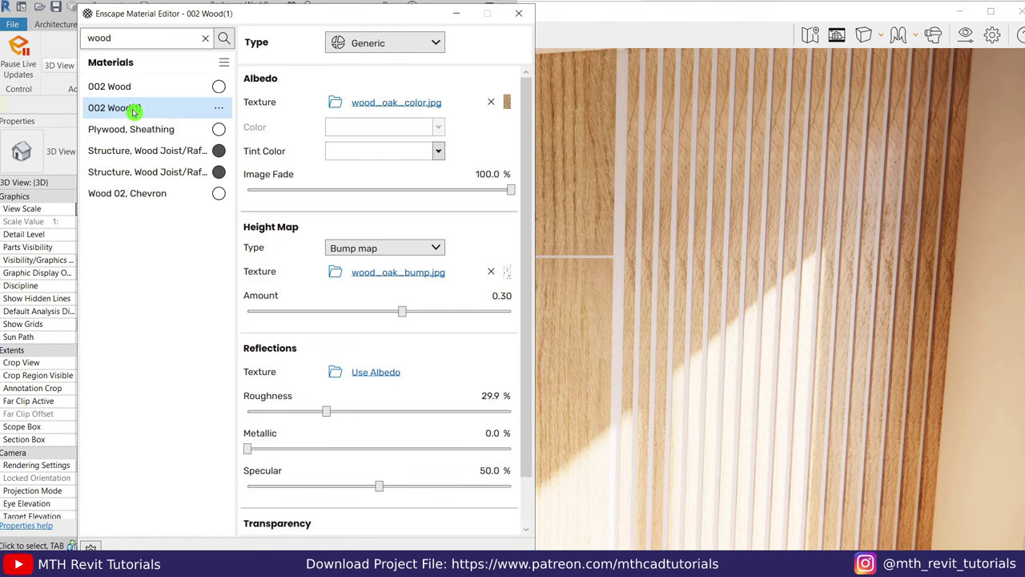
pyautogui.click(390, 106)
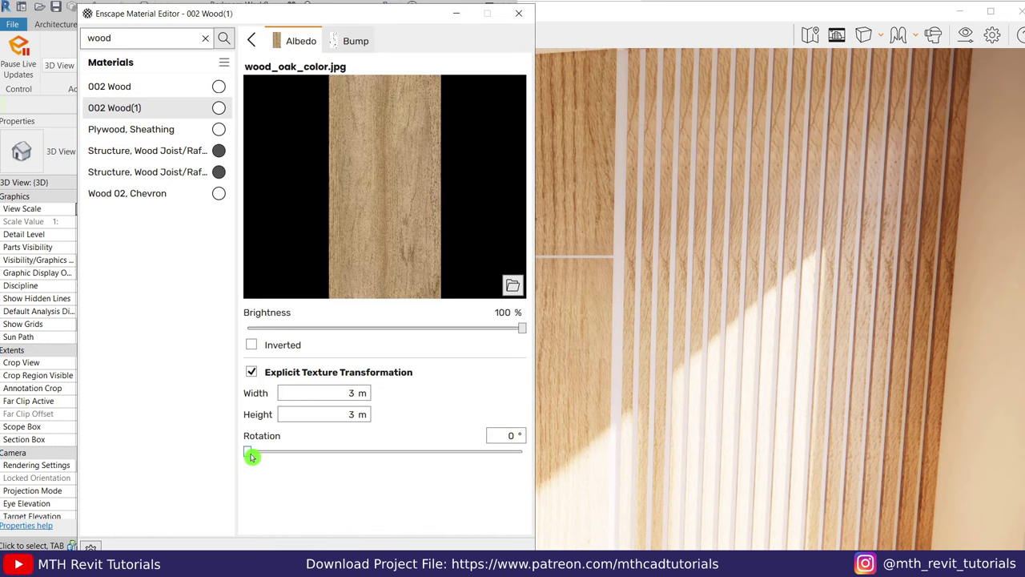
# Step: Adjust the oak texture rotation and try 5 m and 1 m texture sizes
pyautogui.moveTo(330, 456)
pyautogui.mouseDown()
pyautogui.moveTo(291, 468)
pyautogui.moveTo(247, 451)
pyautogui.mouseUp()
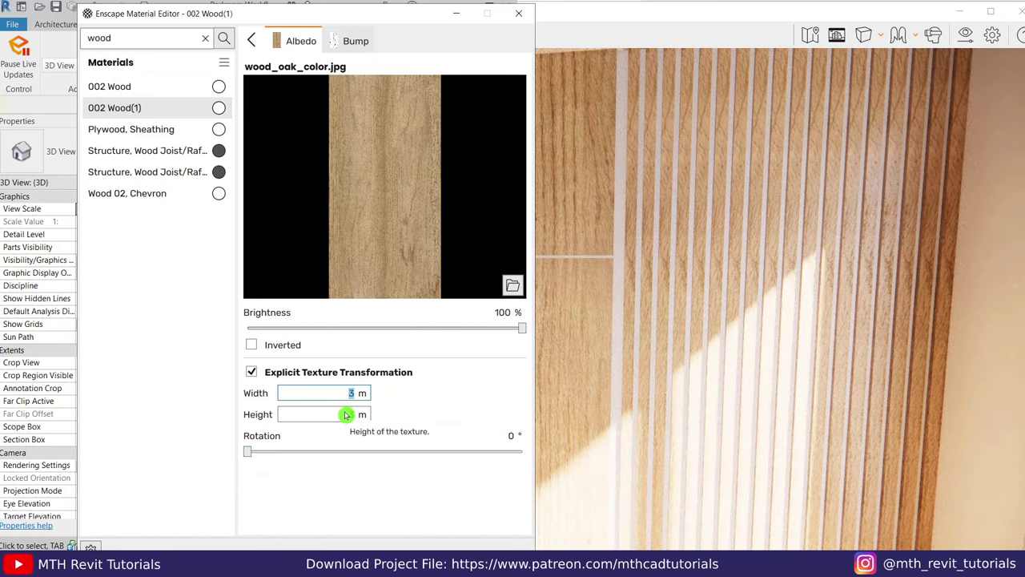
pyautogui.write('5')
pyautogui.press('Return')
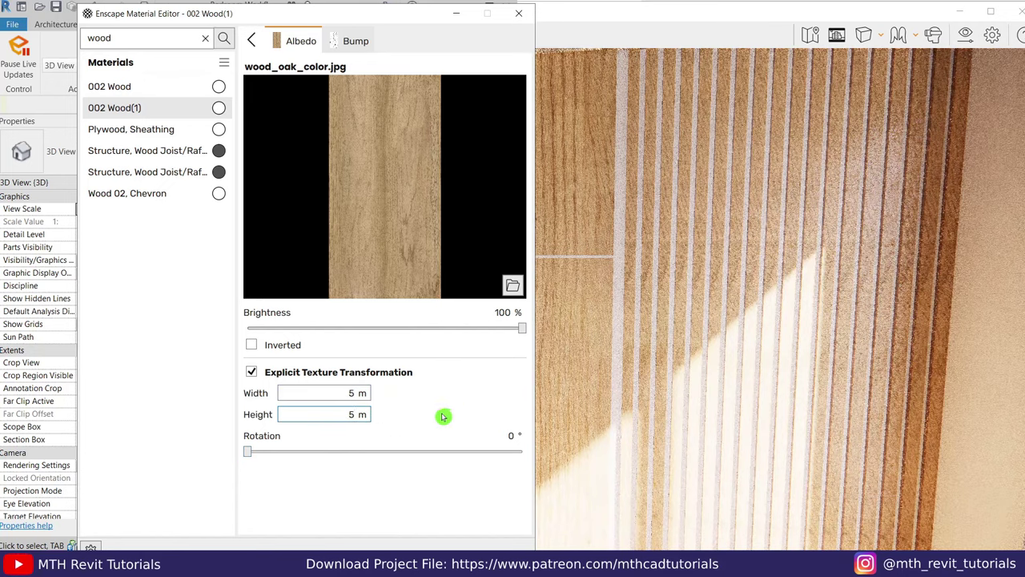
pyautogui.click(801, 371)
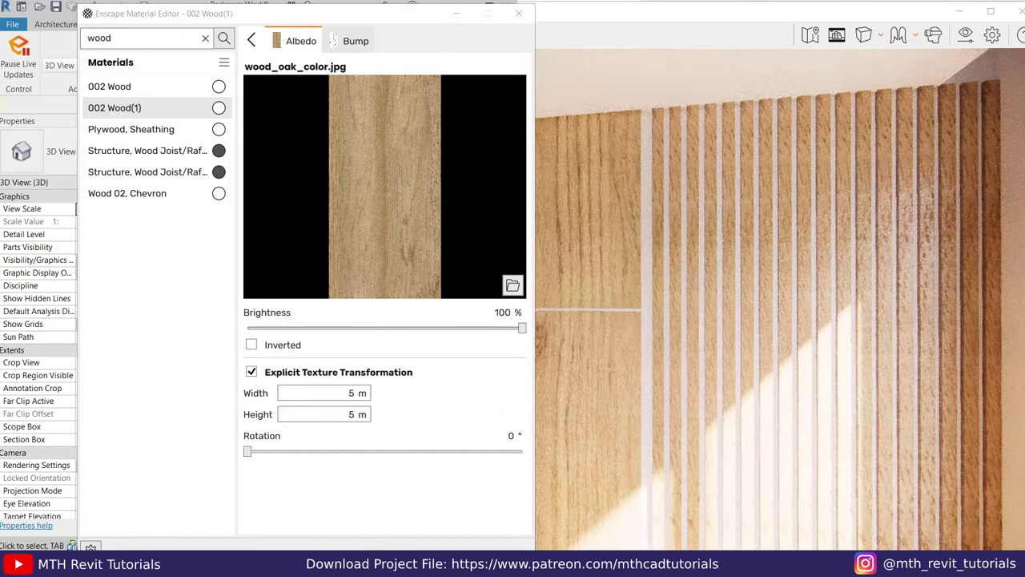
pyautogui.moveTo(754, 449); pyautogui.dragTo(697, 473)
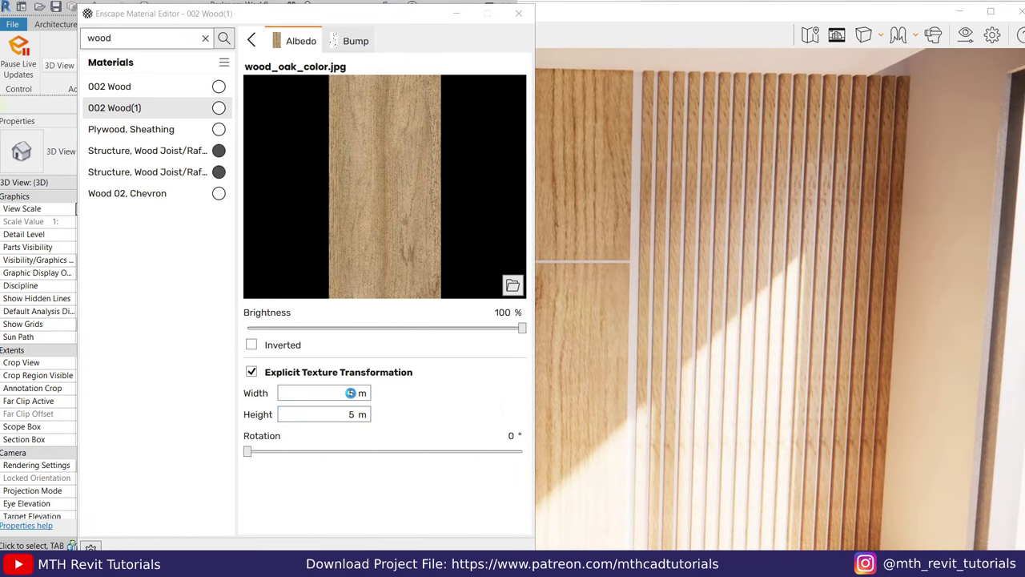
pyautogui.click(348, 414)
pyautogui.write('2')
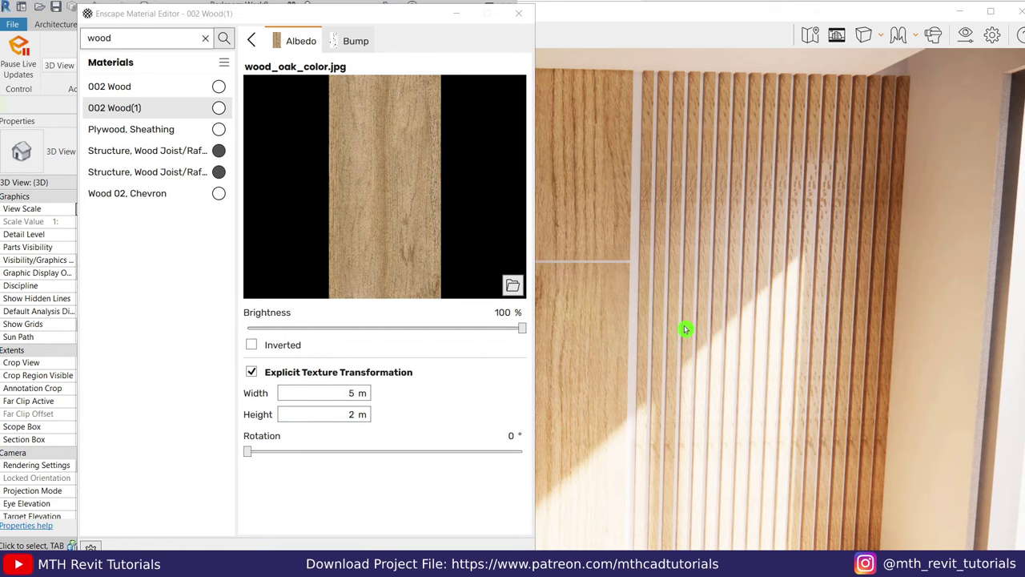
pyautogui.moveTo(584, 410); pyautogui.dragTo(710, 396)
pyautogui.click(350, 416)
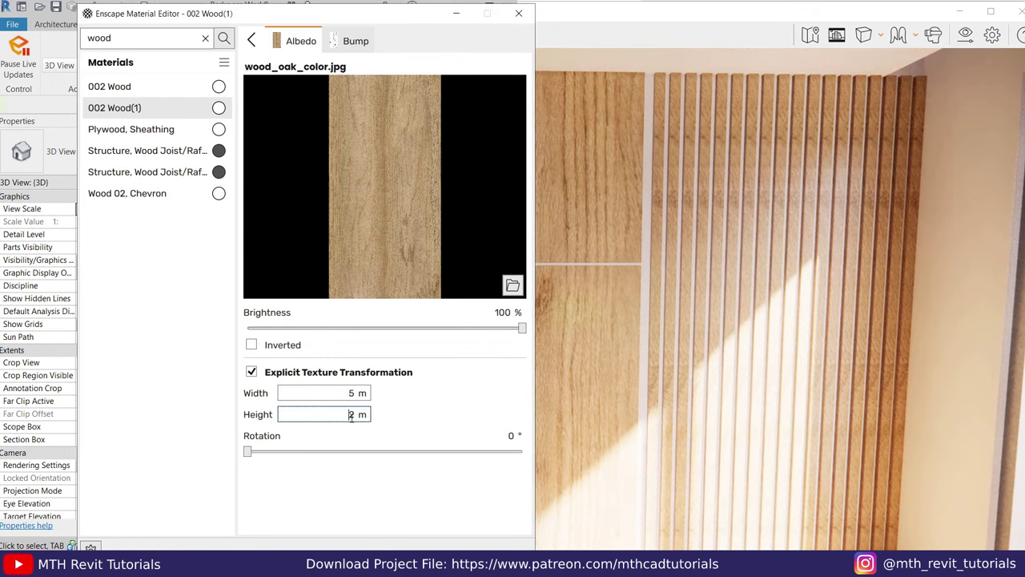
pyautogui.write('1')
pyautogui.moveTo(347, 415); pyautogui.dragTo(372, 417)
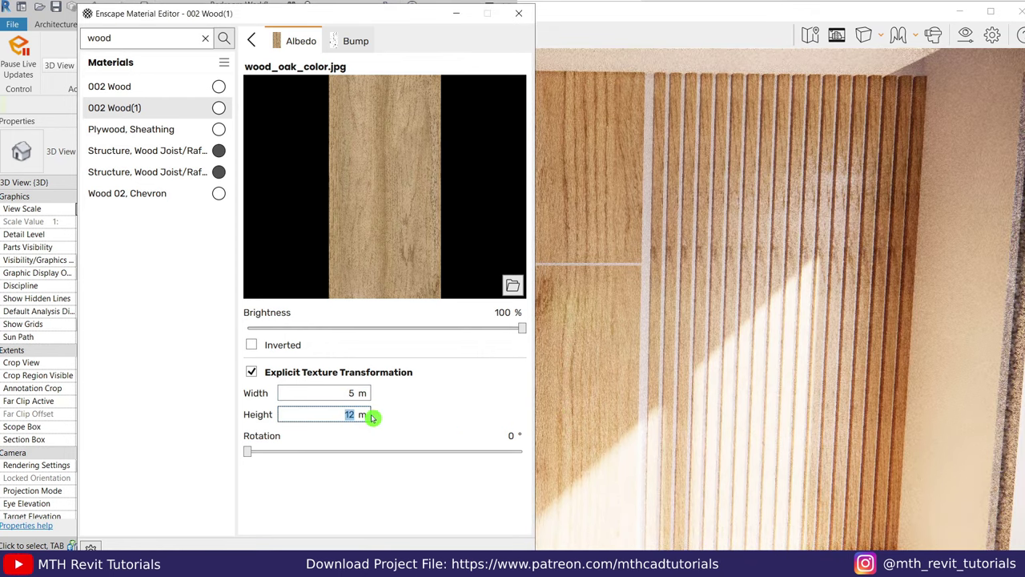
pyautogui.write('1')
pyautogui.click(772, 408)
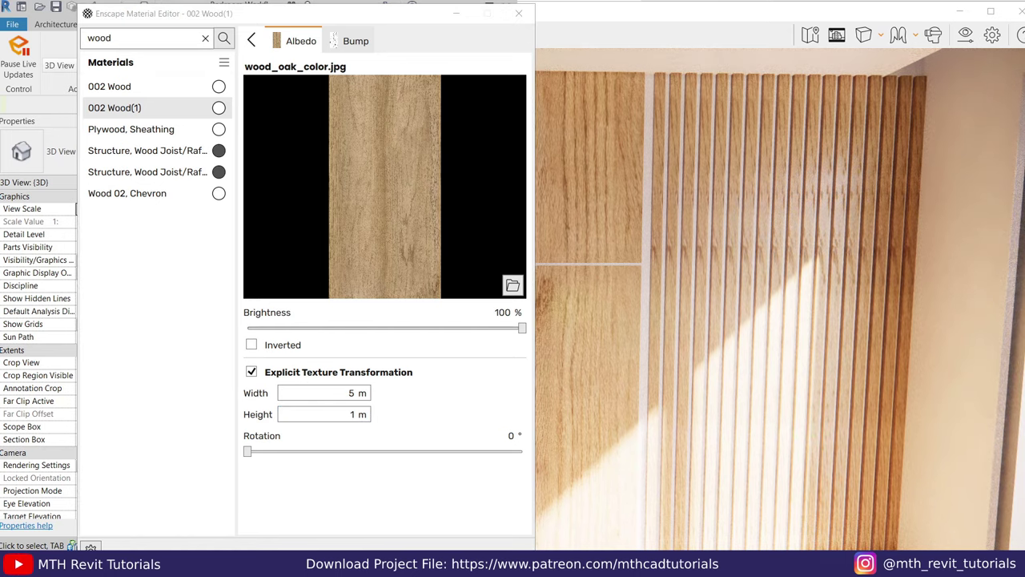
# Step: Size the wood_oak_color.jpg texture to 7 m by 7 m and close the editor
pyautogui.moveTo(762, 435); pyautogui.dragTo(624, 424, button='right')
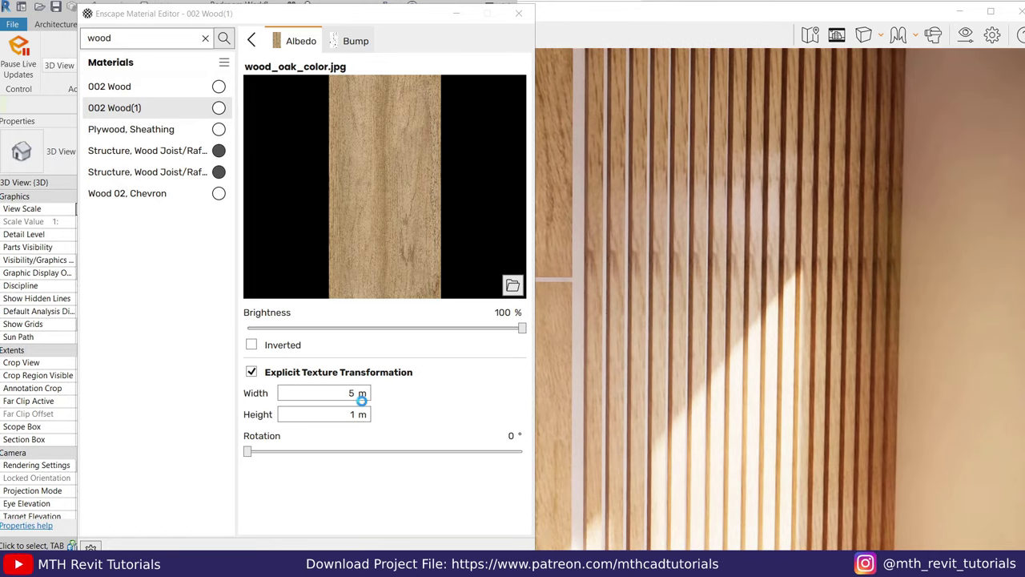
pyautogui.doubleClick(358, 399)
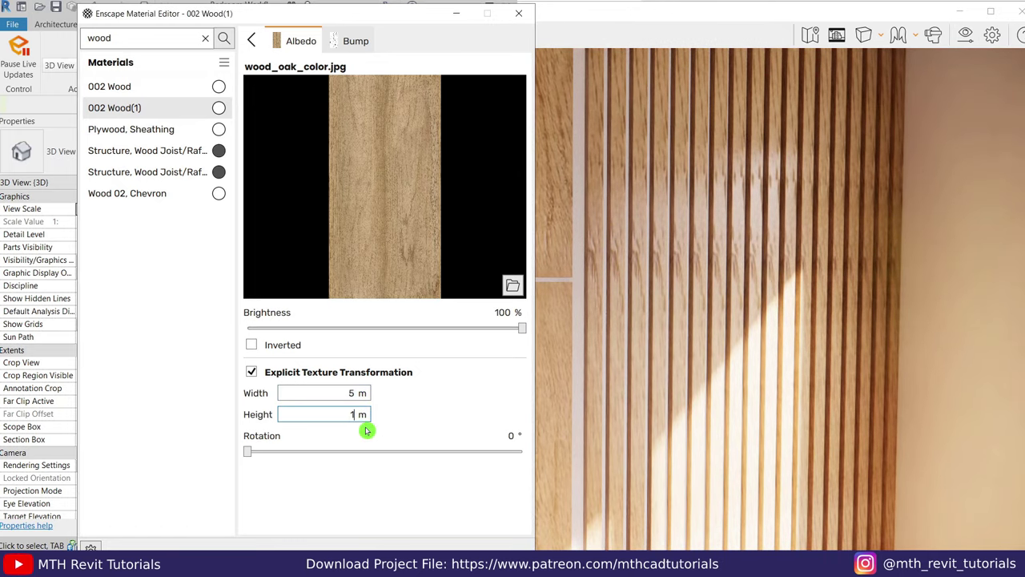
pyautogui.press('Return')
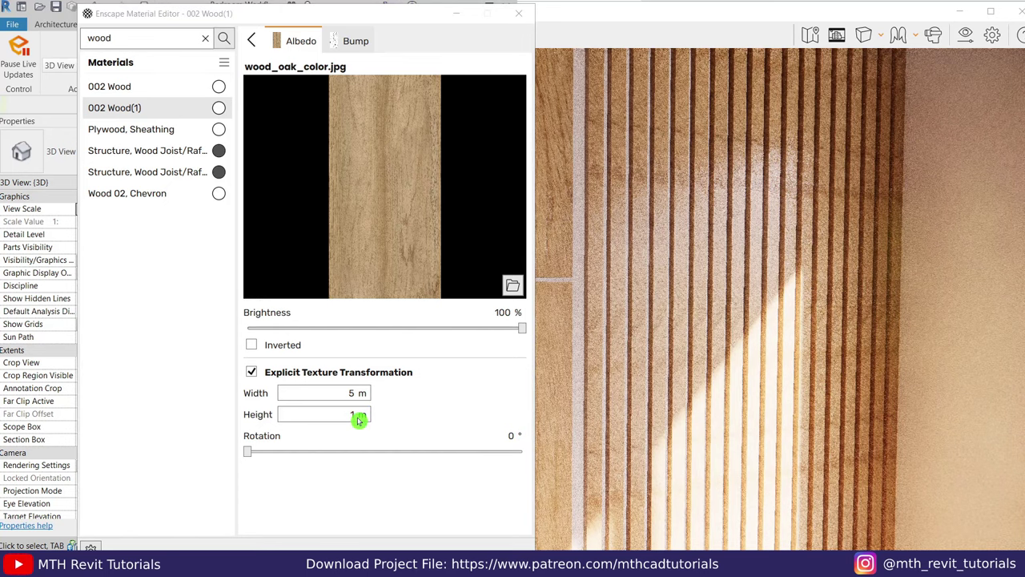
pyautogui.click(353, 394)
pyautogui.write('7')
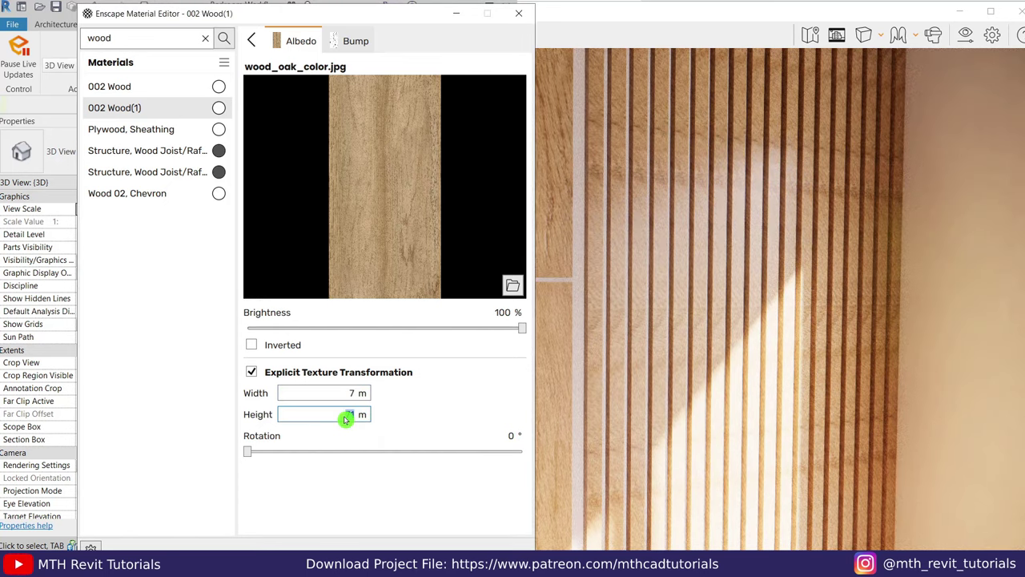
pyautogui.click(664, 390)
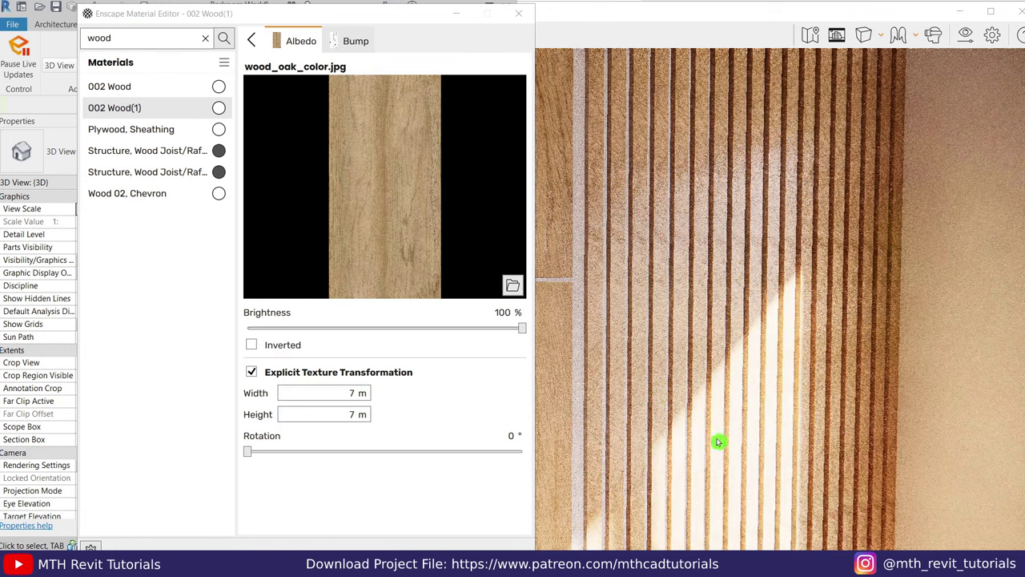
pyautogui.scroll(-5, 741, 464)
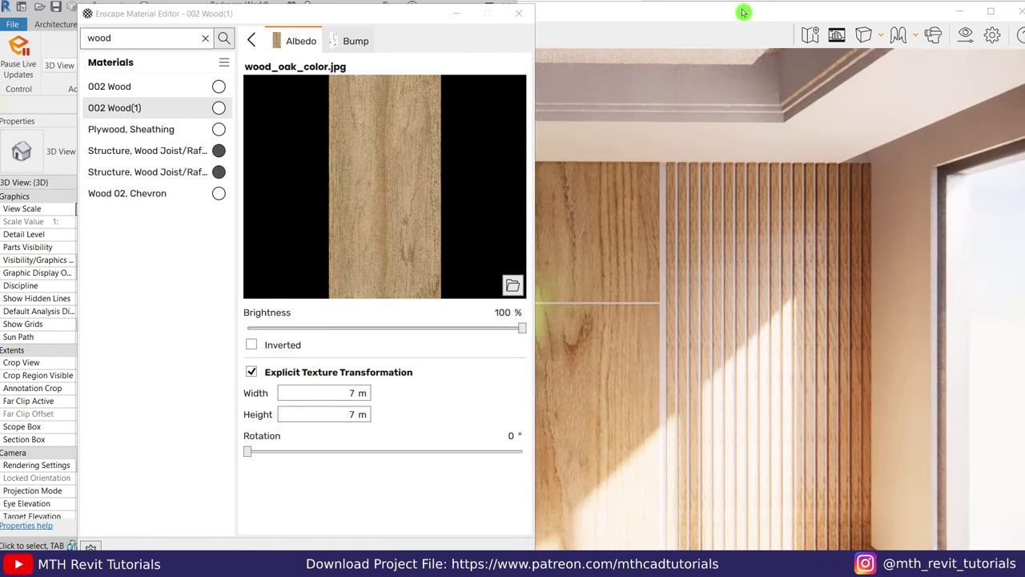
pyautogui.click(743, 13)
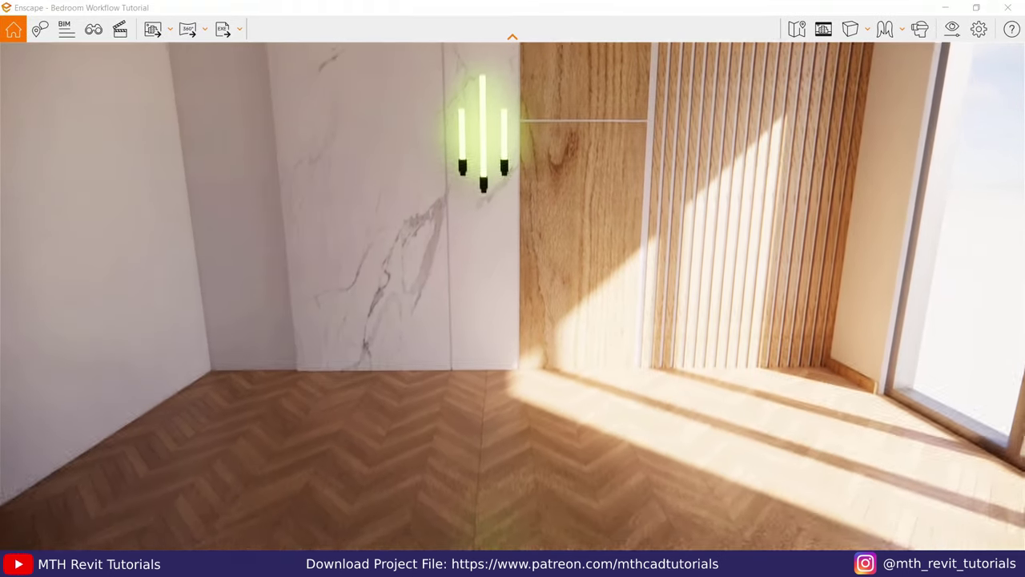
pyautogui.moveTo(593, 336); pyautogui.dragTo(616, 446)
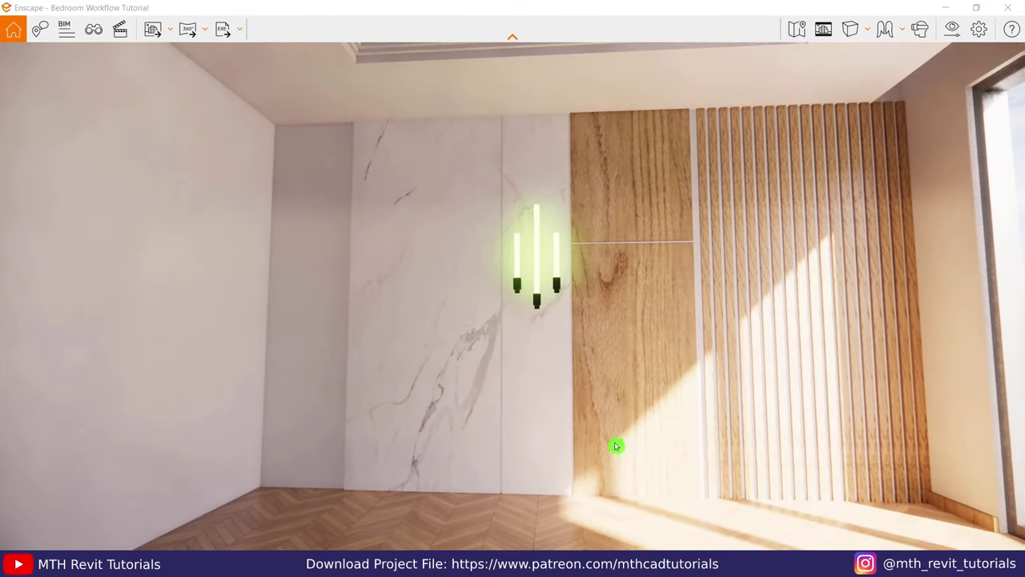
pyautogui.click(264, 497)
# Step: Paint the back wall face with 002 Wood(1) using the Paint tool
pyautogui.click(516, 8)
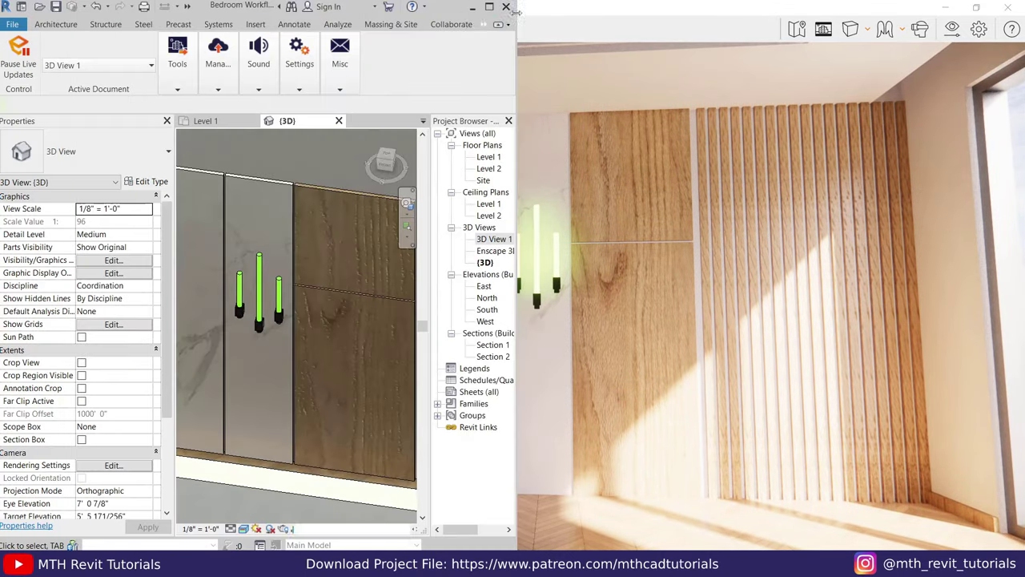
pyautogui.click(492, 10)
pyautogui.scroll(-3, 499, 360)
pyautogui.keyDown('shift'); pyautogui.moveTo(499, 360); pyautogui.dragTo(497, 282, button='middle'); pyautogui.keyUp('shift')
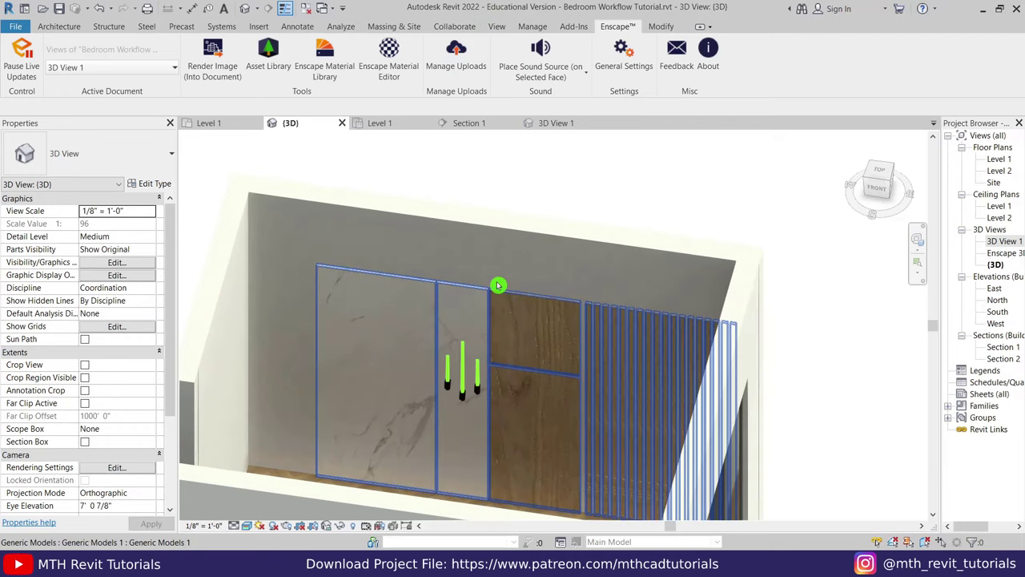
pyautogui.click(655, 32)
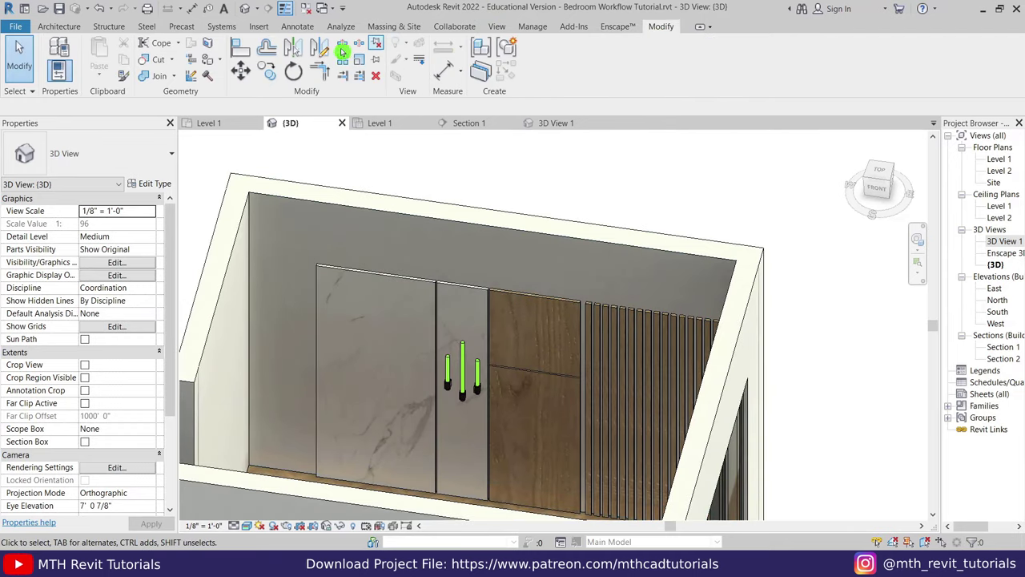
pyautogui.click(211, 66)
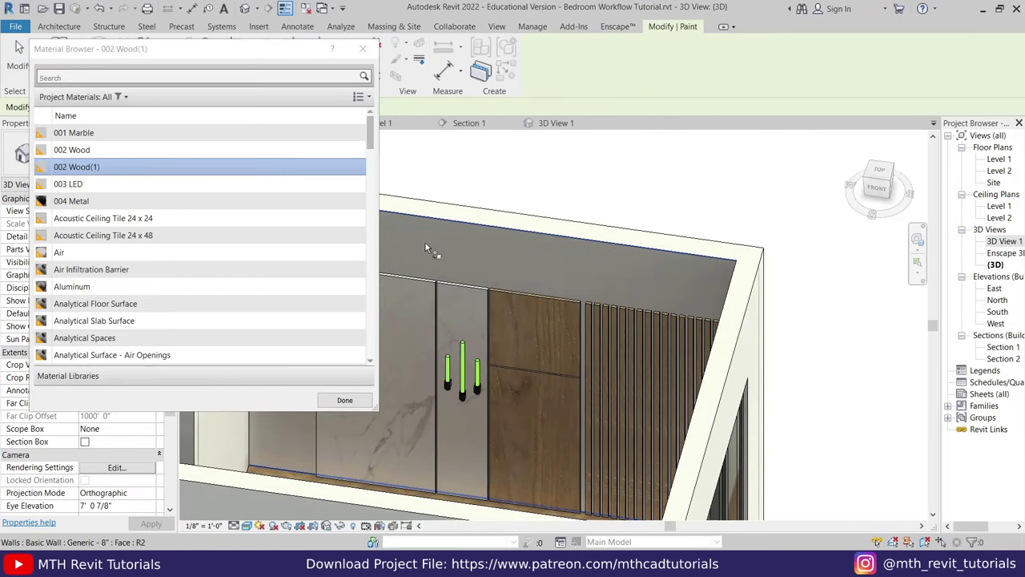
pyautogui.click(452, 260)
# Step: Repaint the back wall with 002 Wood and end painting
pyautogui.scroll(5, 453, 260)
pyautogui.keyDown('shift'); pyautogui.moveTo(545, 270); pyautogui.dragTo(639, 163, button='middle'); pyautogui.keyUp('shift')
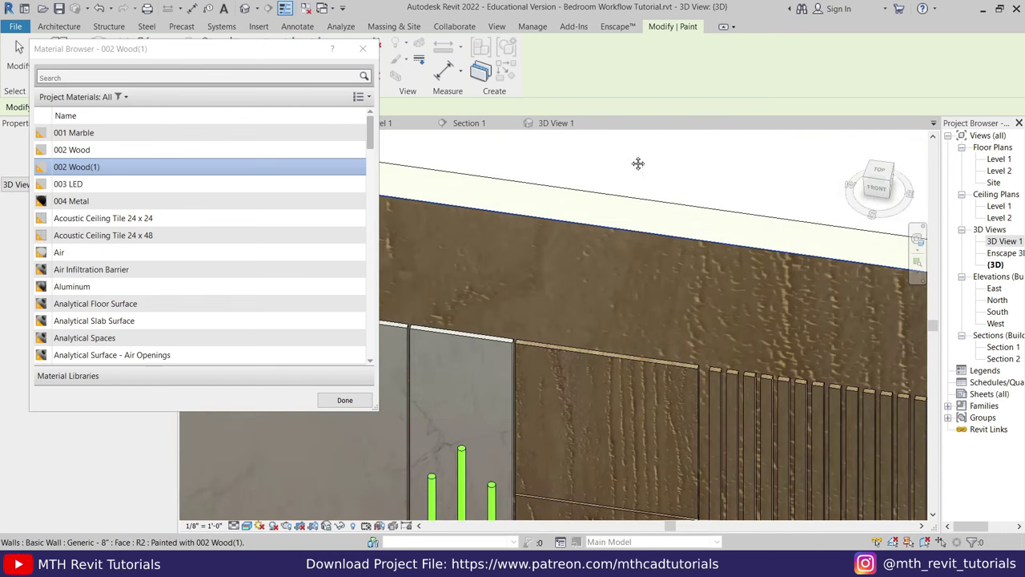
pyautogui.scroll(-3, 587, 291)
pyautogui.scroll(-2, 587, 289)
pyautogui.click(217, 150)
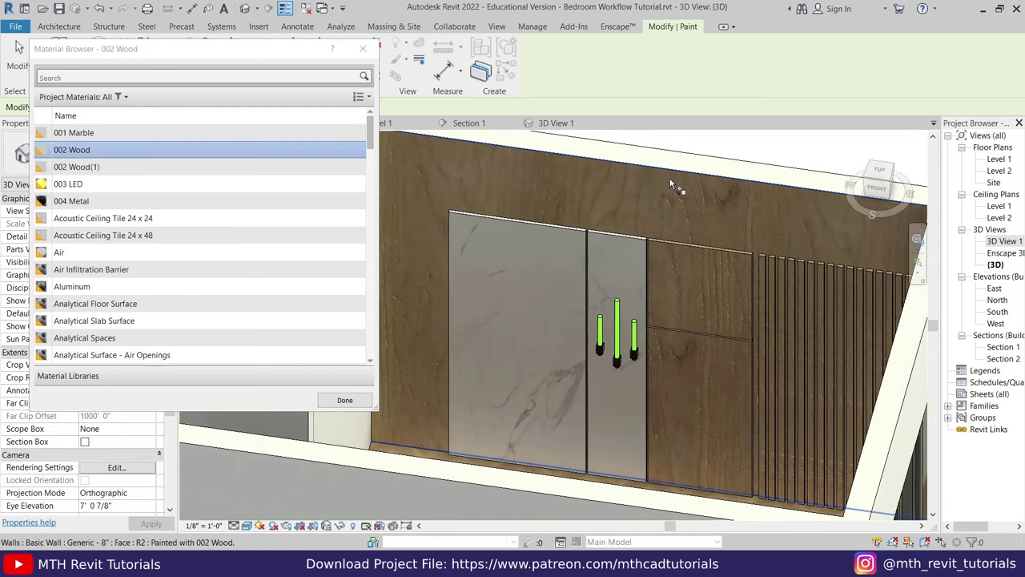
pyautogui.click(746, 225)
pyautogui.rightClick(783, 152)
pyautogui.click(804, 161)
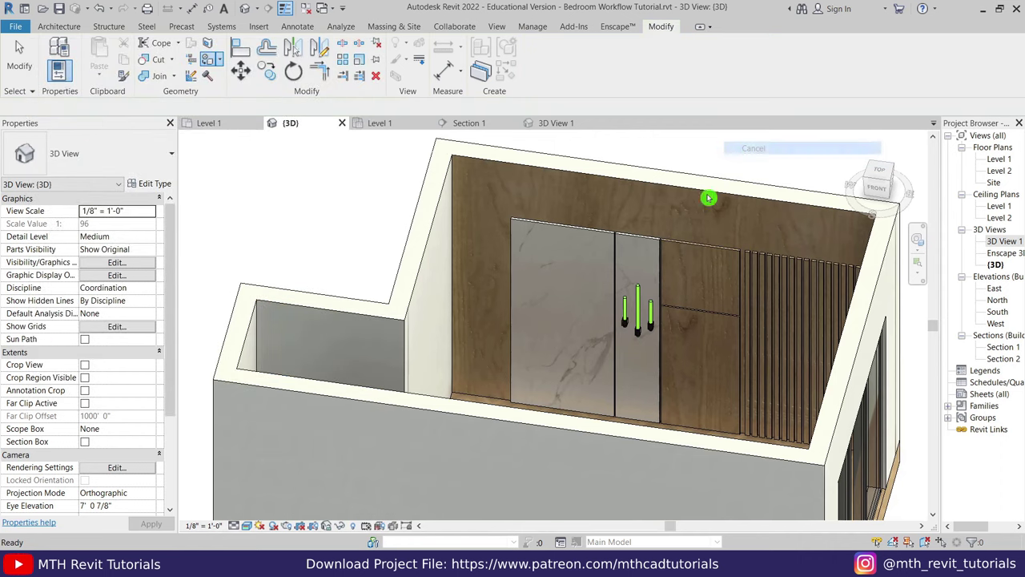
# Step: Check the painted wall in Enscape, then pause Enscape's live updates
pyautogui.click(437, 511)
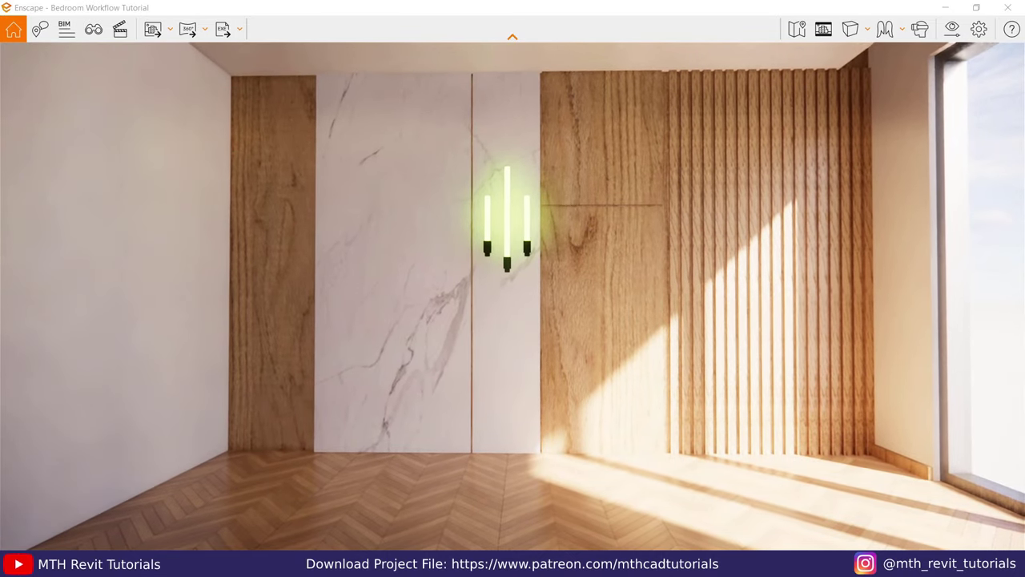
pyautogui.click(943, 10)
pyautogui.click(618, 25)
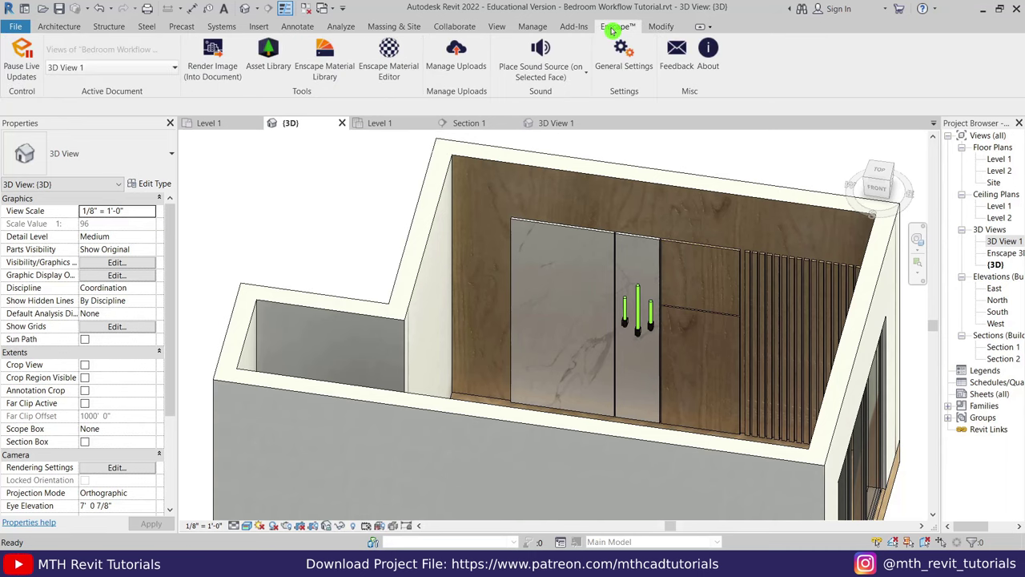
pyautogui.click(23, 64)
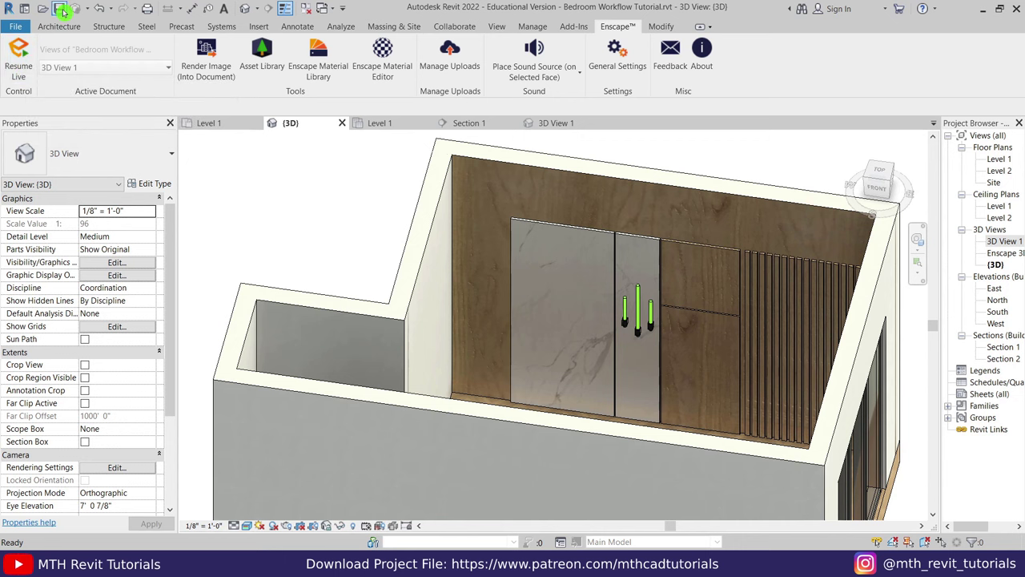
pyautogui.scroll(-3, 561, 321)
pyautogui.keyDown('shift'); pyautogui.moveTo(665, 302); pyautogui.dragTo(692, 344, button='middle'); pyautogui.keyUp('shift')
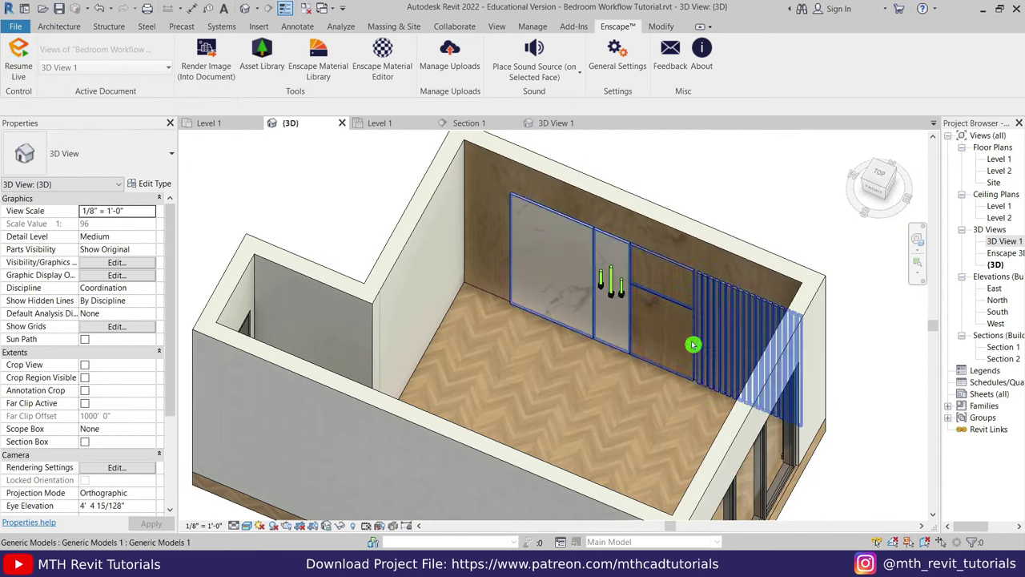
# Step: On the Level 1 plan, load the Blks_Bed_Closet 04 family as a component
pyautogui.doubleClick(997, 160)
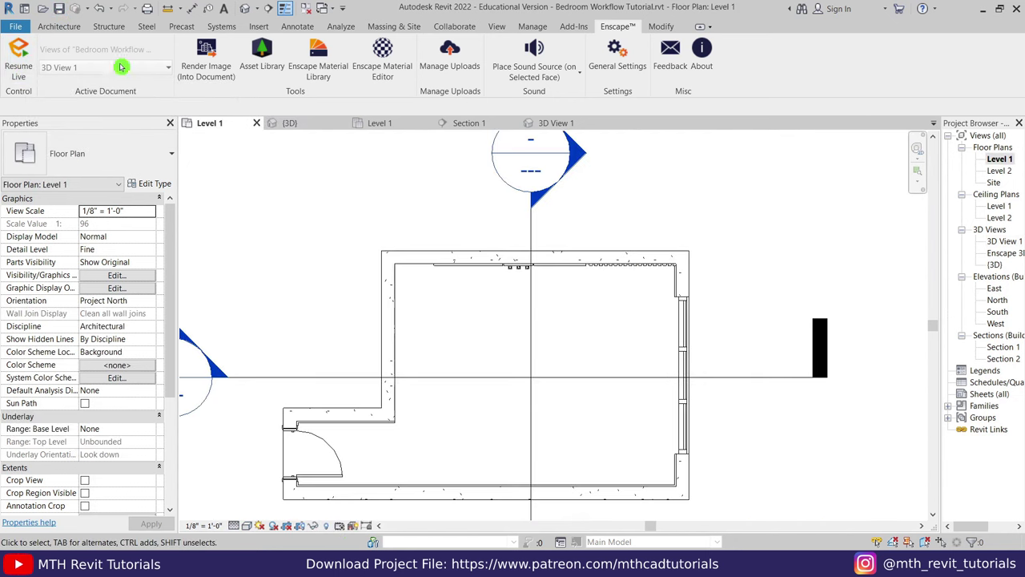
pyautogui.click(60, 26)
pyautogui.click(158, 53)
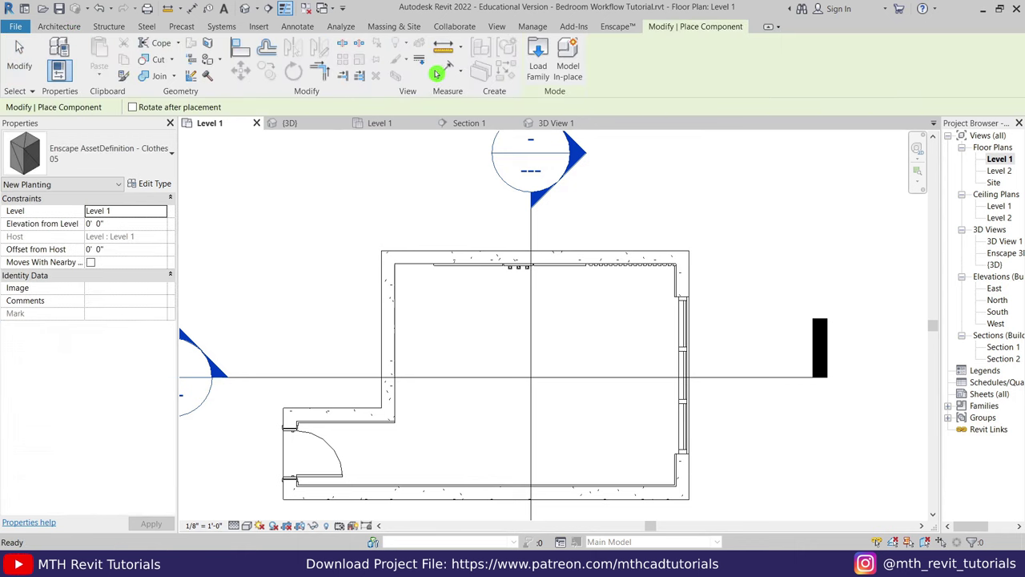
pyautogui.click(537, 75)
pyautogui.doubleClick(344, 168)
pyautogui.rightClick(553, 220)
pyautogui.click(725, 229)
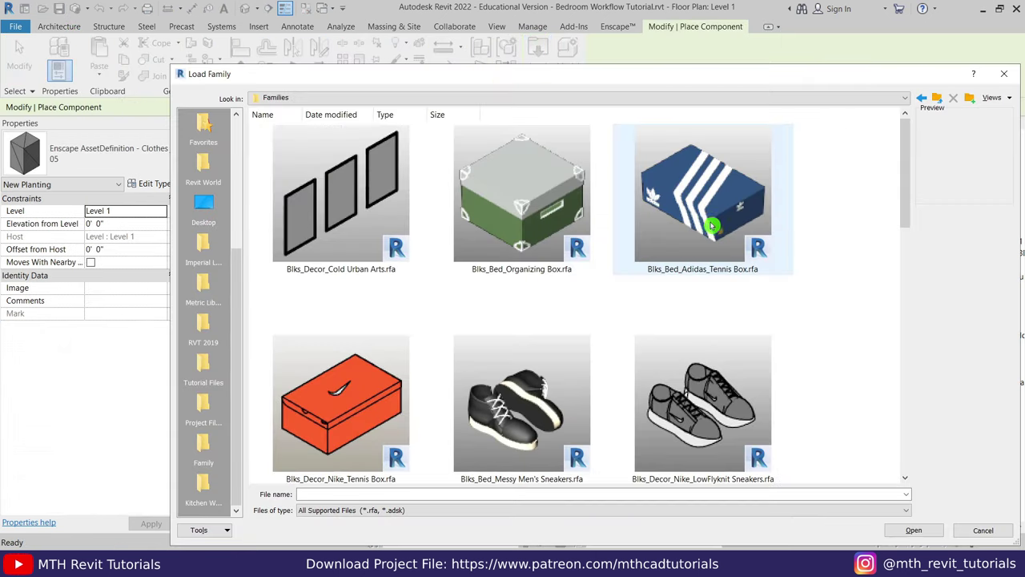
pyautogui.scroll(-9, 711, 226)
pyautogui.scroll(-3, 783, 403)
pyautogui.click(492, 238)
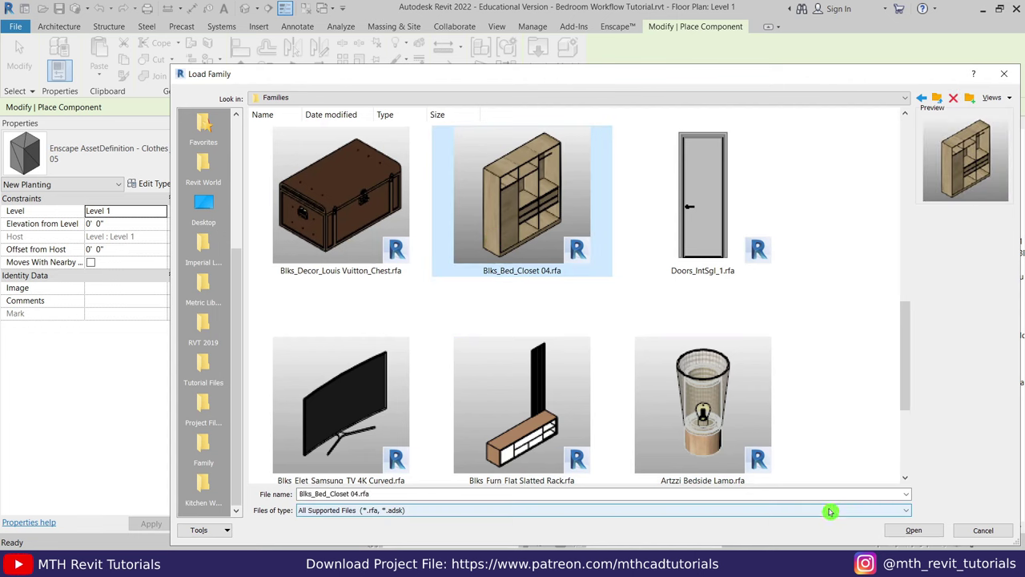
pyautogui.click(914, 530)
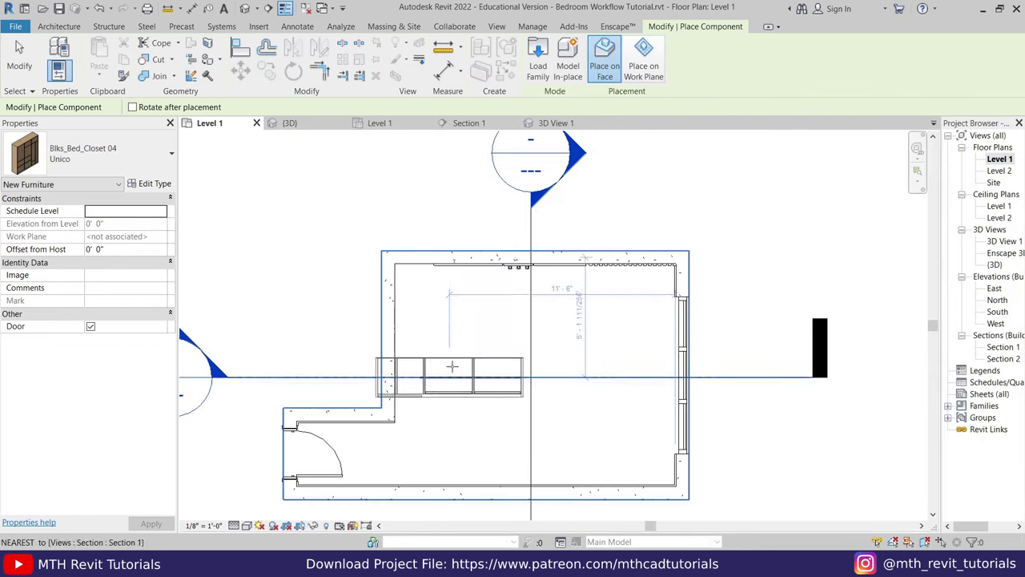
# Step: Rotate the closet upright and place one against the left wall
pyautogui.press('space')
pyautogui.click(416, 346)
pyautogui.rightClick(518, 322)
pyautogui.click(549, 327)
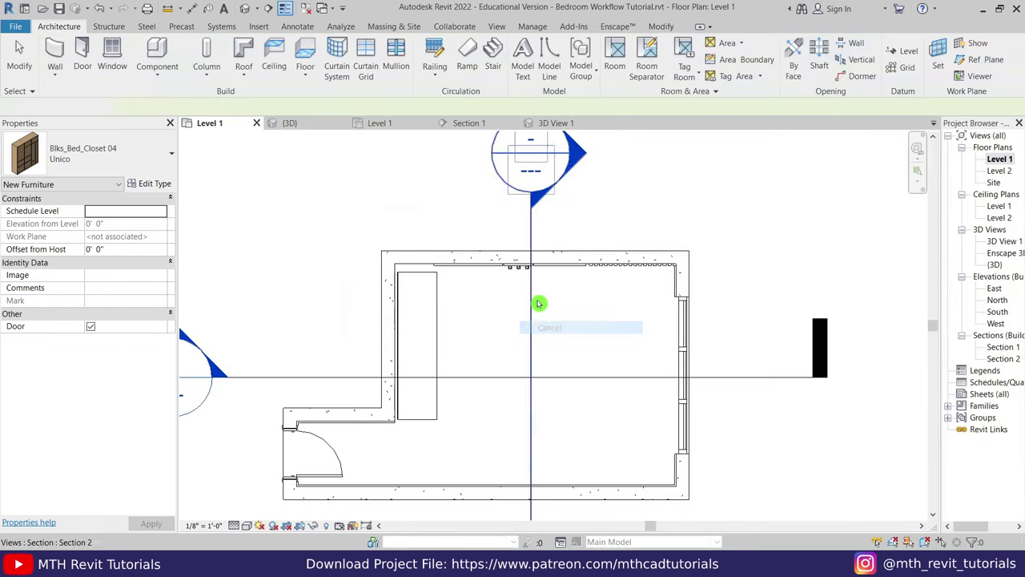
# Step: Move the placed closet toward its corner with the MV command
pyautogui.scroll(5, 413, 272)
pyautogui.click(366, 269)
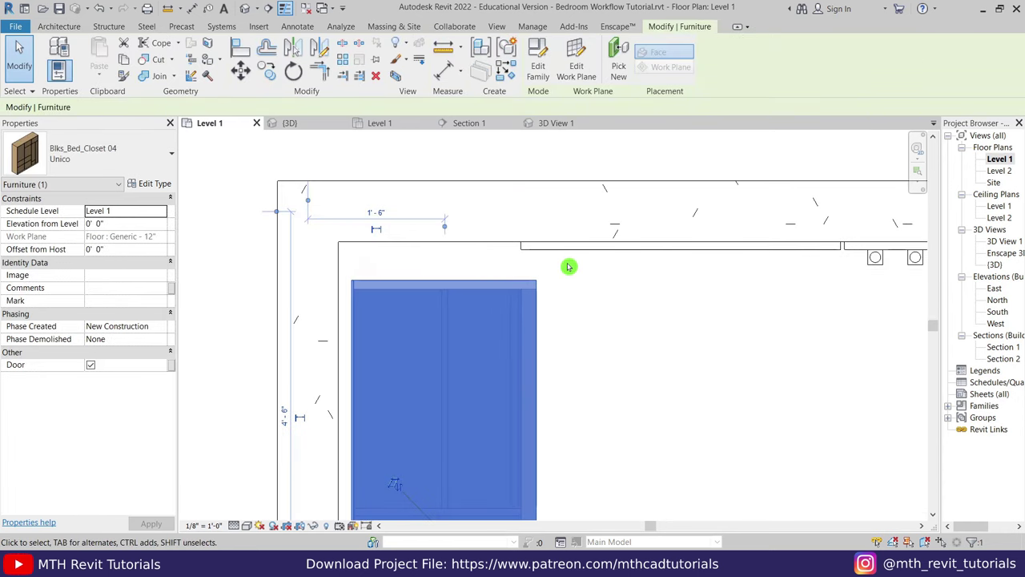
pyautogui.scroll(-2, 569, 266)
pyautogui.click(565, 291)
pyautogui.click(465, 277)
pyautogui.press('m')
pyautogui.press('v')
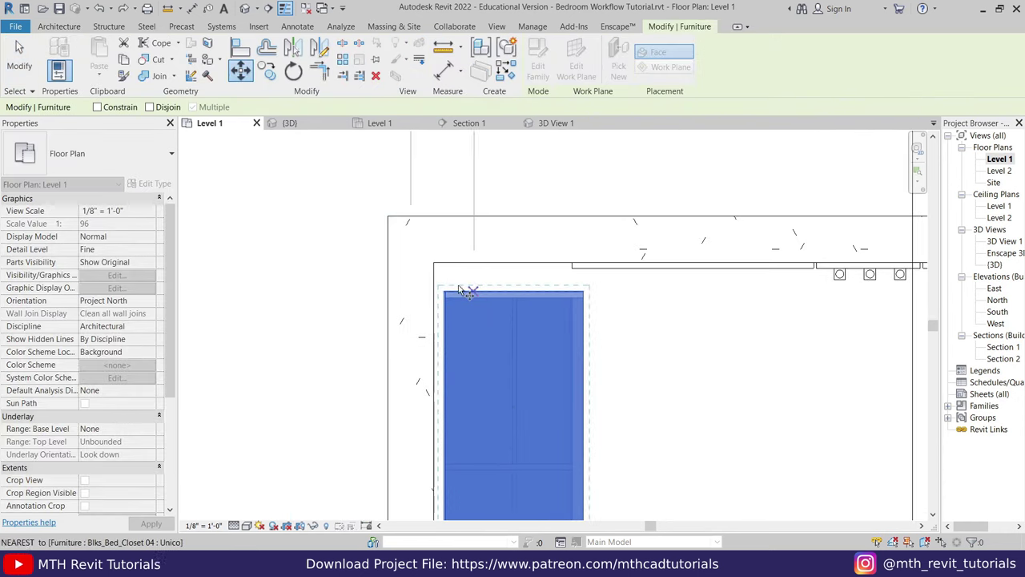
pyautogui.click(442, 294)
pyautogui.click(426, 240)
# Step: Change the Blks_Bed_Closet 04 type width from 7' 6" to 8'
pyautogui.moveTo(485, 211)
pyautogui.mouseDown(button='middle')
pyautogui.moveTo(611, 207)
pyautogui.moveTo(517, 328)
pyautogui.mouseUp(button='middle')
pyautogui.click(517, 328)
pyautogui.click(470, 336)
pyautogui.click(152, 184)
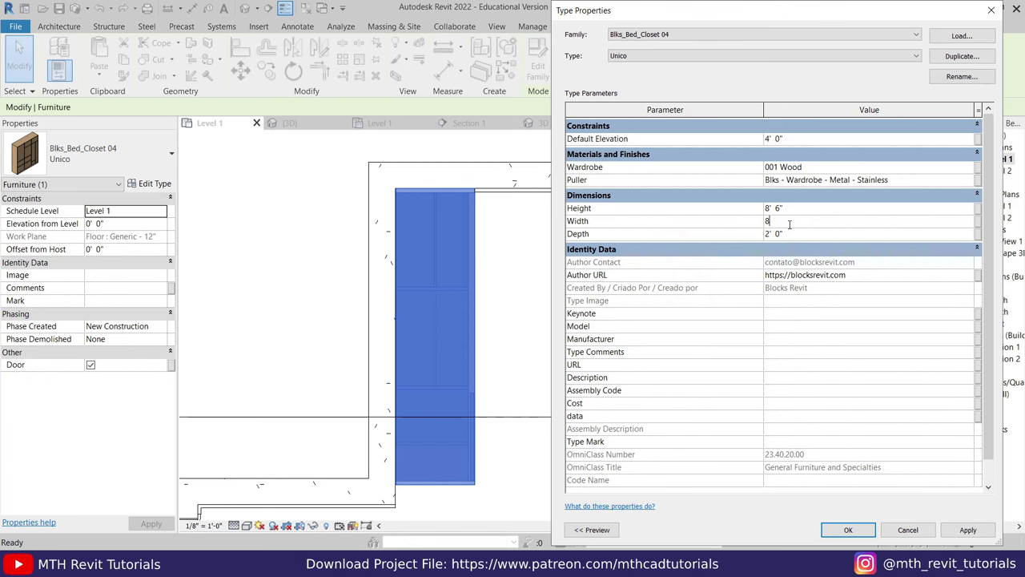
pyautogui.click(851, 530)
# Step: Shift the closet into its final corner position, then view it in 3D
pyautogui.click(241, 70)
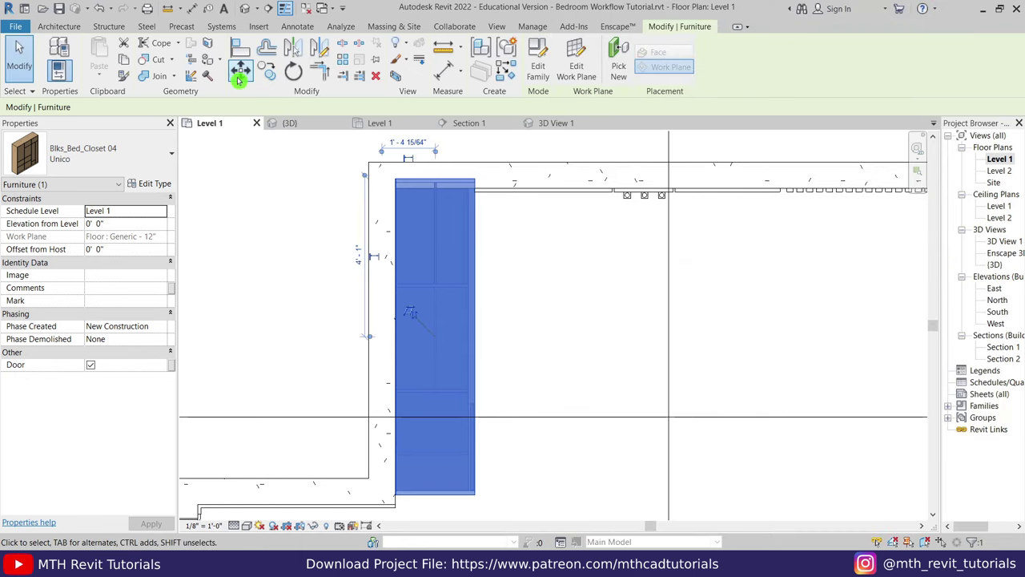
pyautogui.moveTo(418, 415); pyautogui.dragTo(469, 337, button='middle')
pyautogui.scroll(3, 439, 414)
pyautogui.click(437, 431)
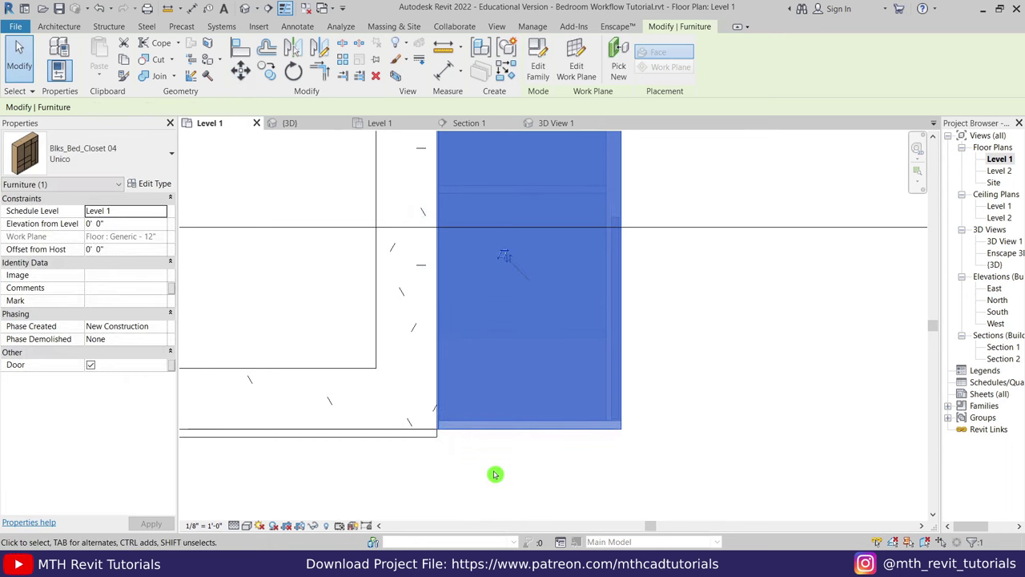
pyautogui.press('Escape')
pyautogui.scroll(-2, 601, 272)
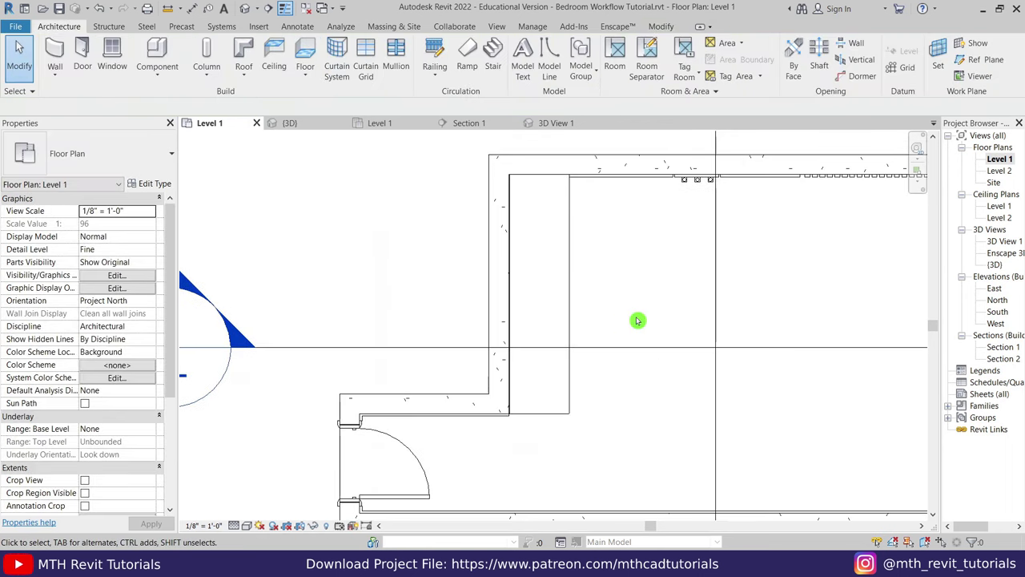
pyautogui.click(309, 128)
# Step: Check the closet's type properties and open the Blks_Bed_Closet 04 family for editing
pyautogui.scroll(3, 487, 321)
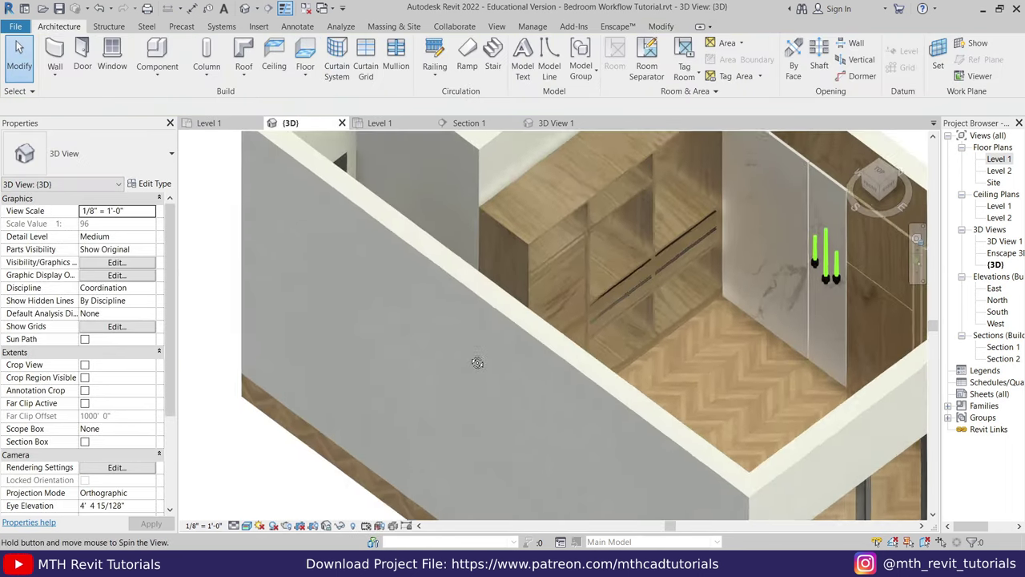
pyautogui.moveTo(479, 362)
pyautogui.mouseDown(button='middle')
pyautogui.moveTo(628, 460)
pyautogui.moveTo(561, 320)
pyautogui.mouseUp(button='middle')
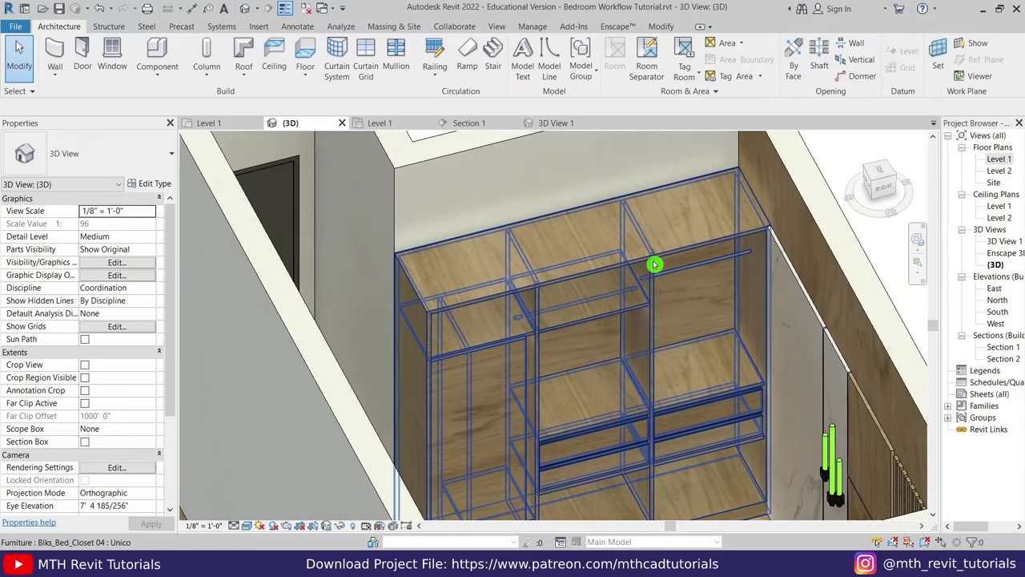
pyautogui.click(528, 268)
pyautogui.click(149, 184)
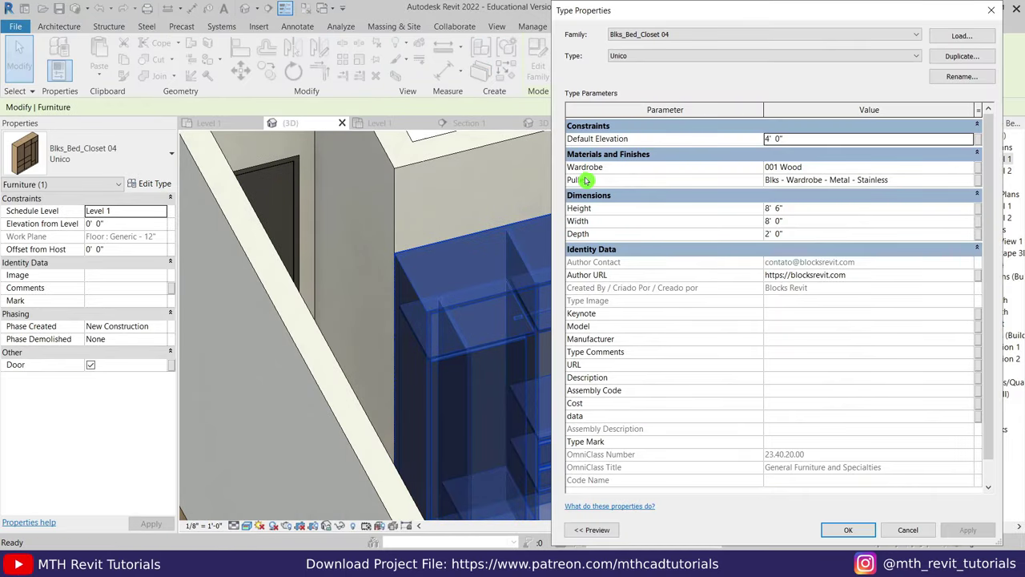
pyautogui.click(908, 530)
pyautogui.press('Escape')
pyautogui.click(621, 272)
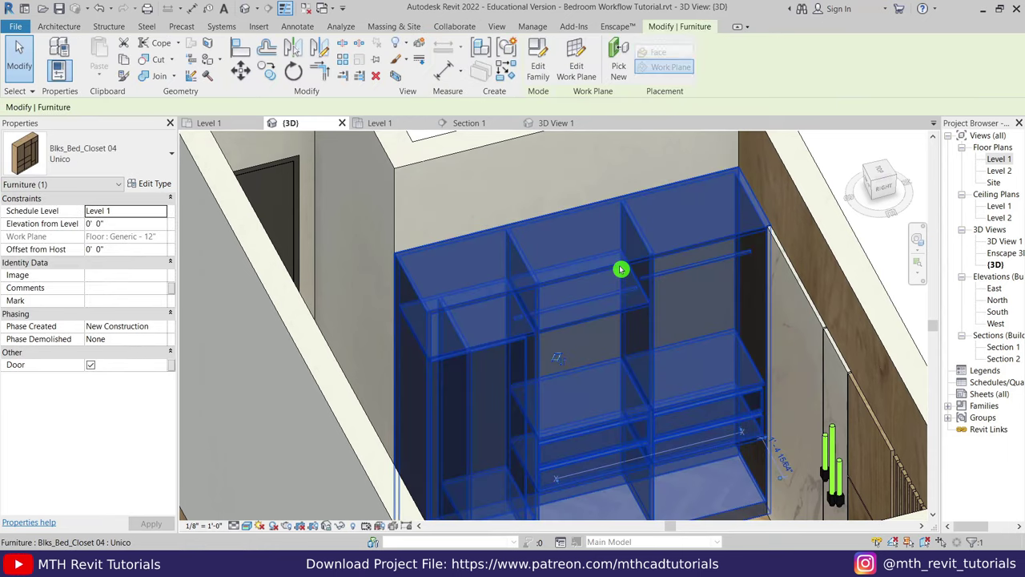
pyautogui.click(541, 72)
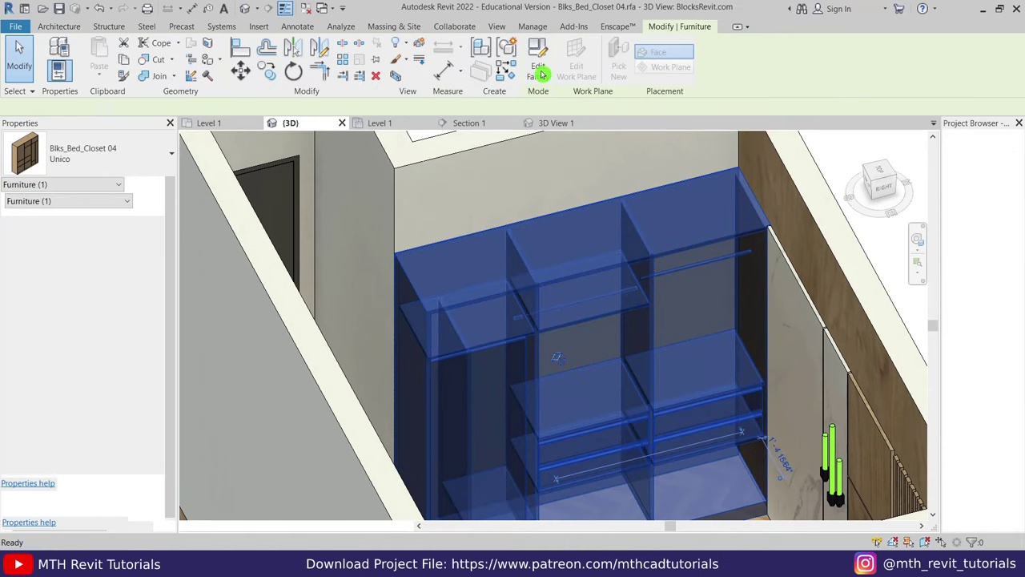
# Step: Link the door panel's material to a new 'Mirror' type parameter
pyautogui.scroll(3, 536, 303)
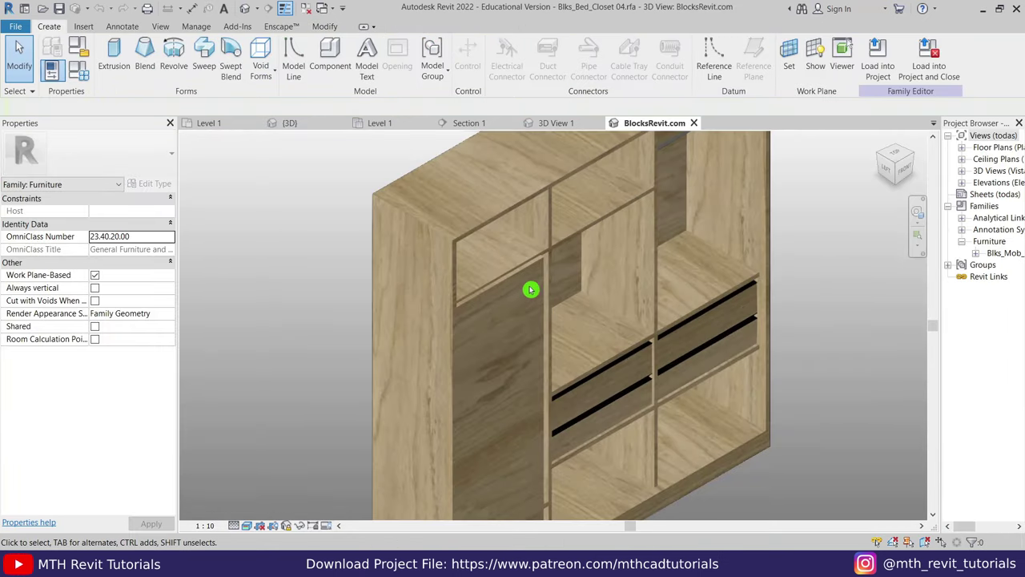
pyautogui.click(531, 265)
pyautogui.click(172, 308)
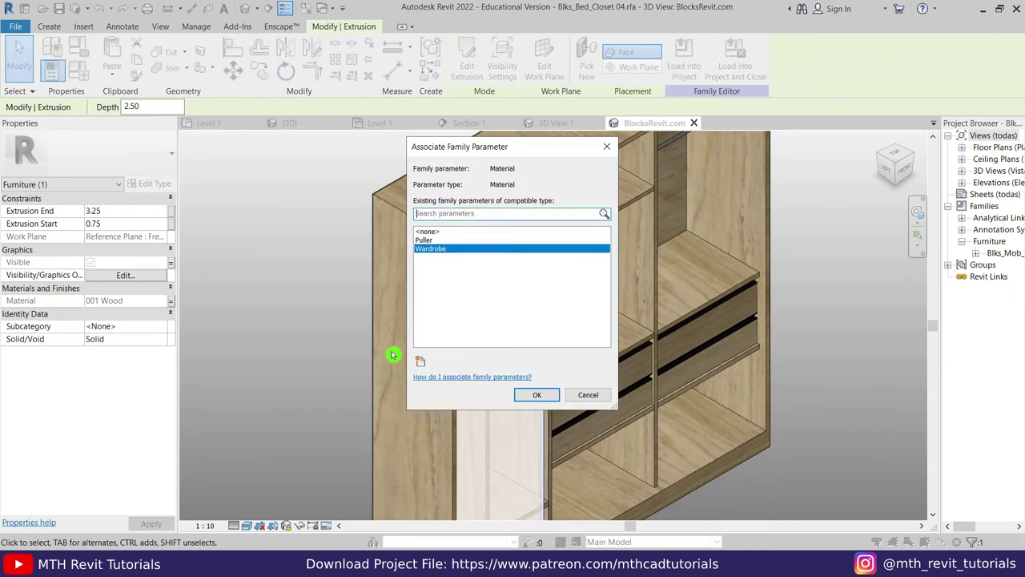
pyautogui.click(393, 355)
pyautogui.write('Mirror')
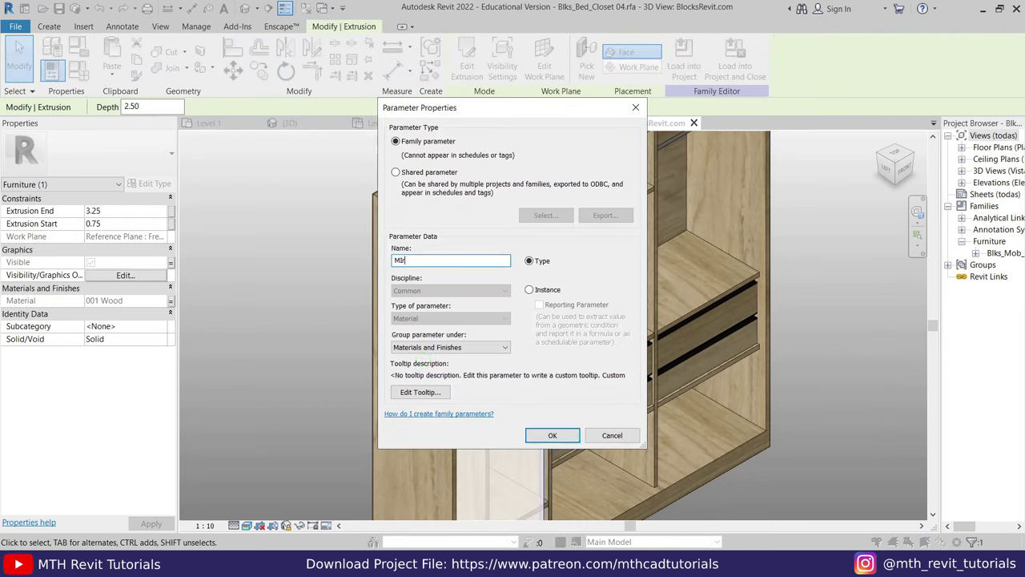
pyautogui.click(559, 436)
pyautogui.click(546, 395)
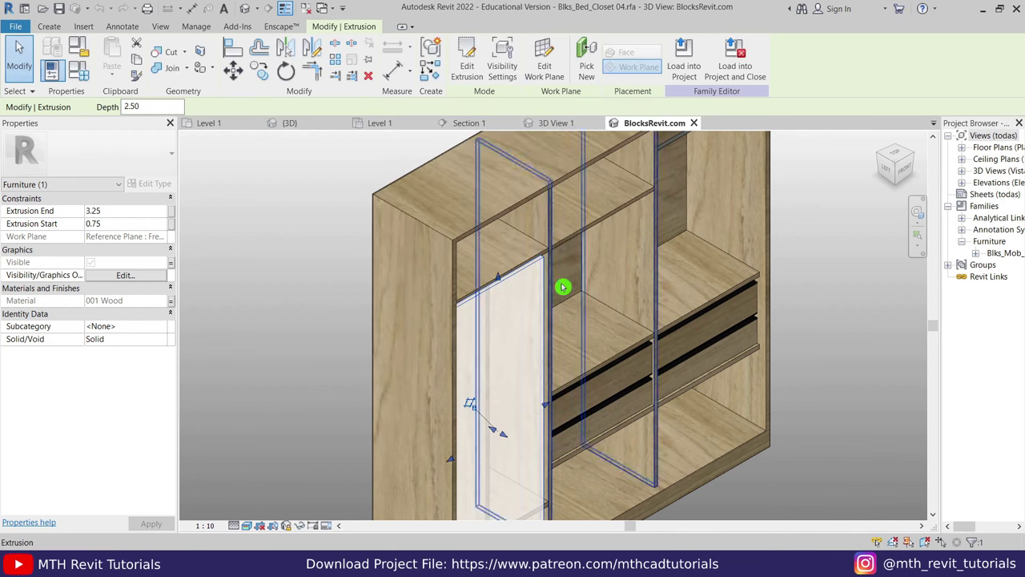
# Step: Load the edited closet family into the bedroom project, overwriting the existing version and parameters
pyautogui.click(691, 52)
pyautogui.click(464, 284)
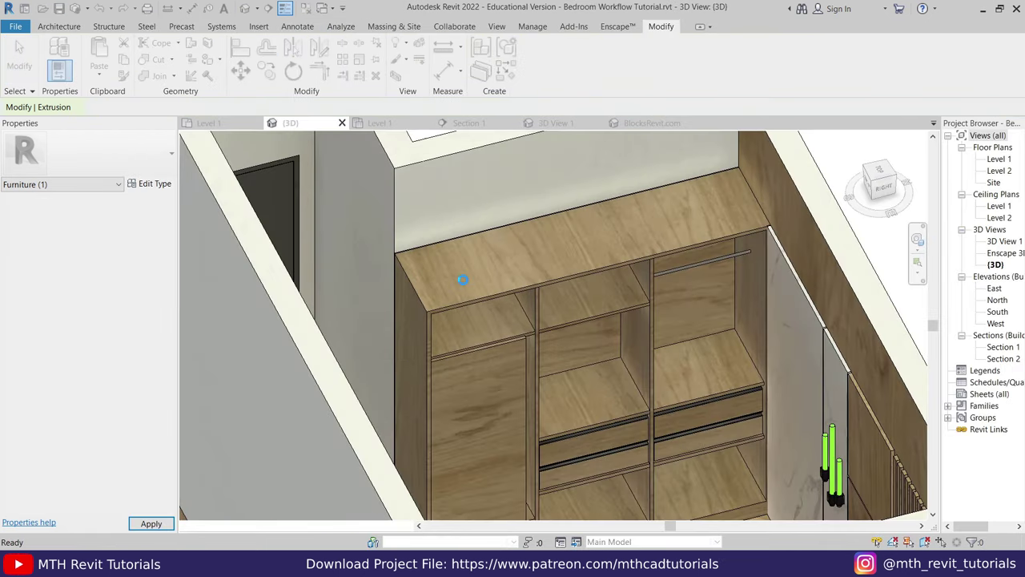
pyautogui.doubleClick(449, 460)
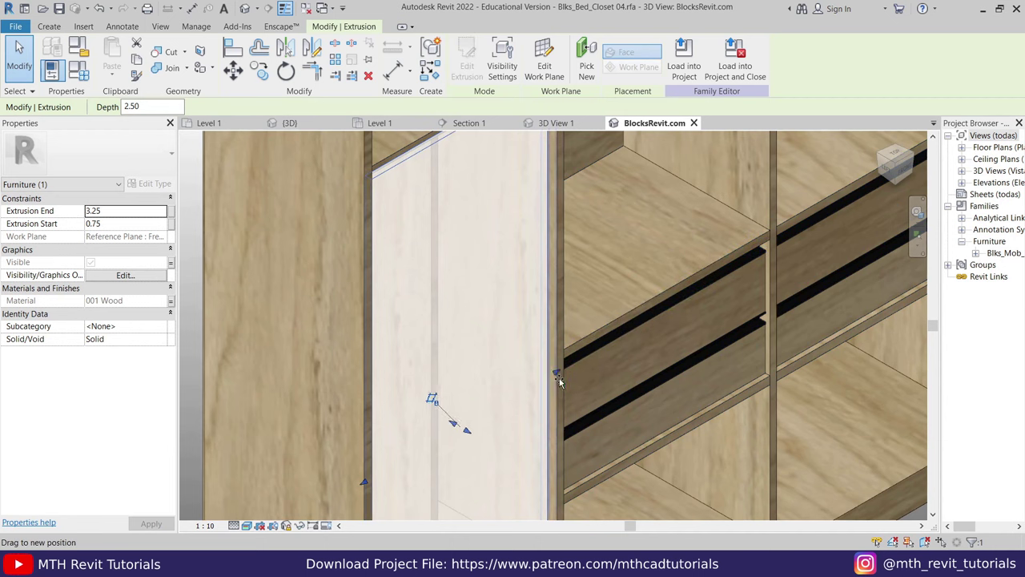
pyautogui.press('Escape')
pyautogui.scroll(-3, 600, 309)
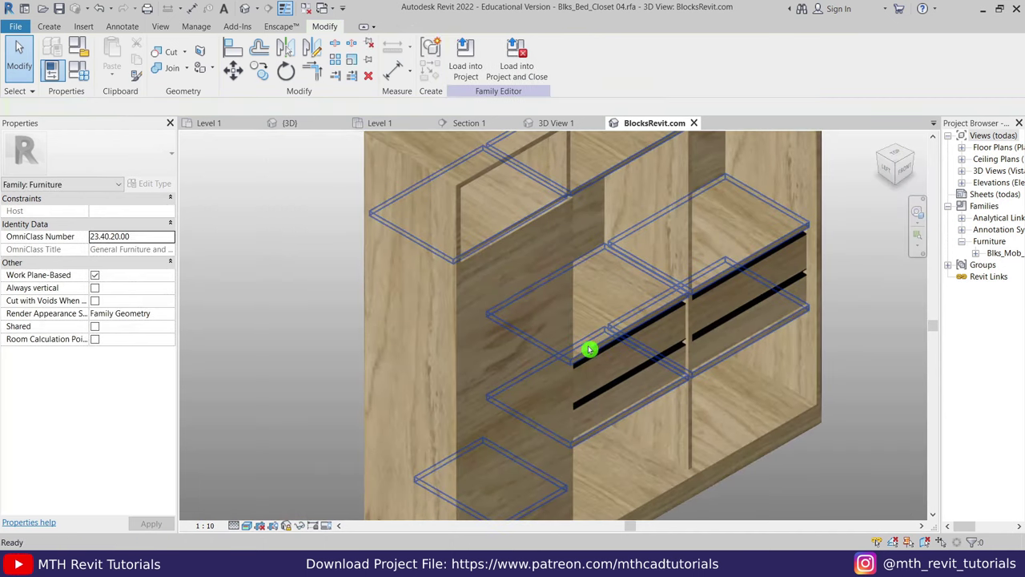
pyautogui.click(471, 80)
pyautogui.click(460, 284)
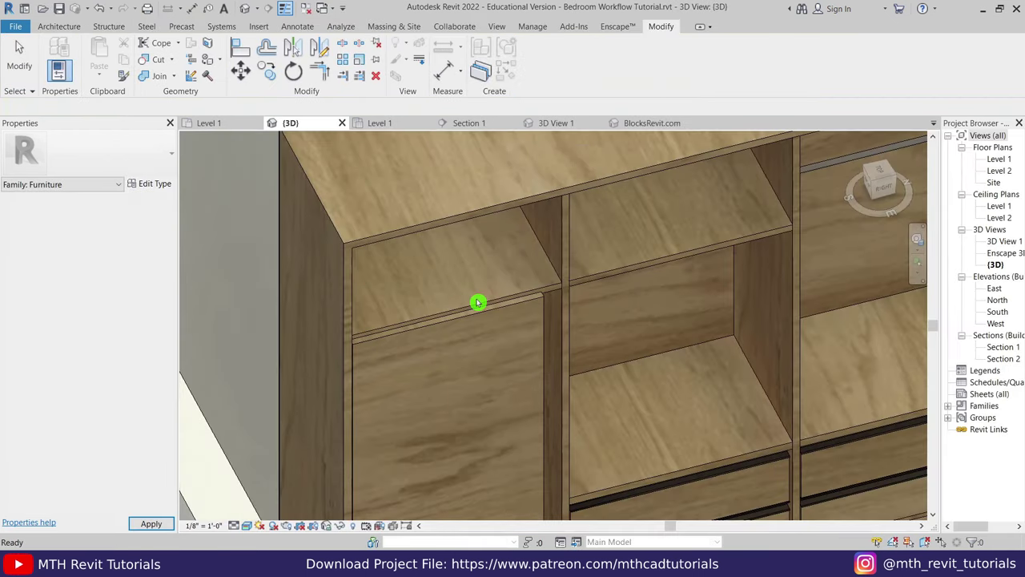
# Step: Create a new '005 Mirror' material for the closet's Mirror parameter
pyautogui.scroll(-3, 477, 302)
pyautogui.scroll(-2, 459, 355)
pyautogui.click(529, 254)
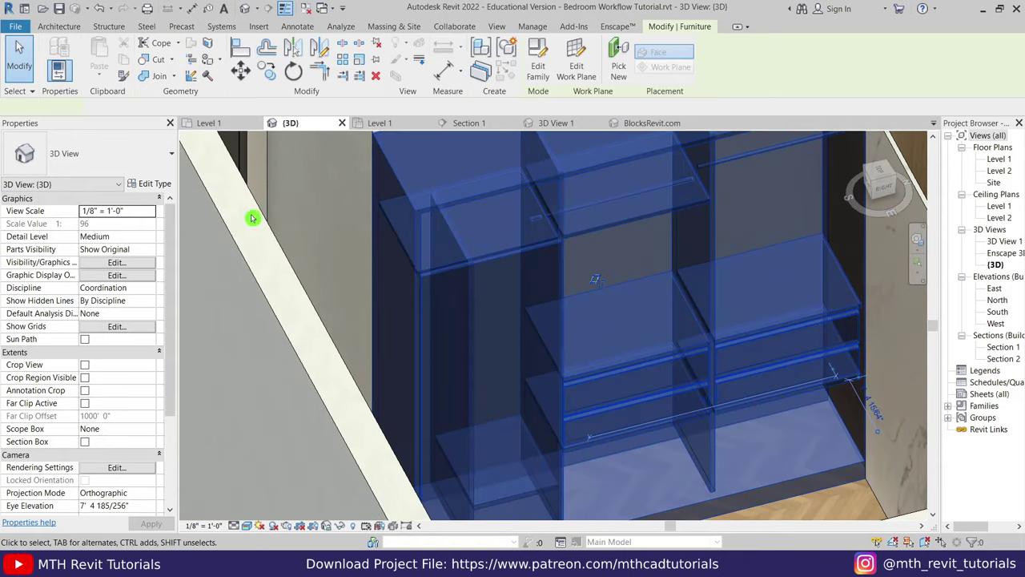
pyautogui.click(155, 184)
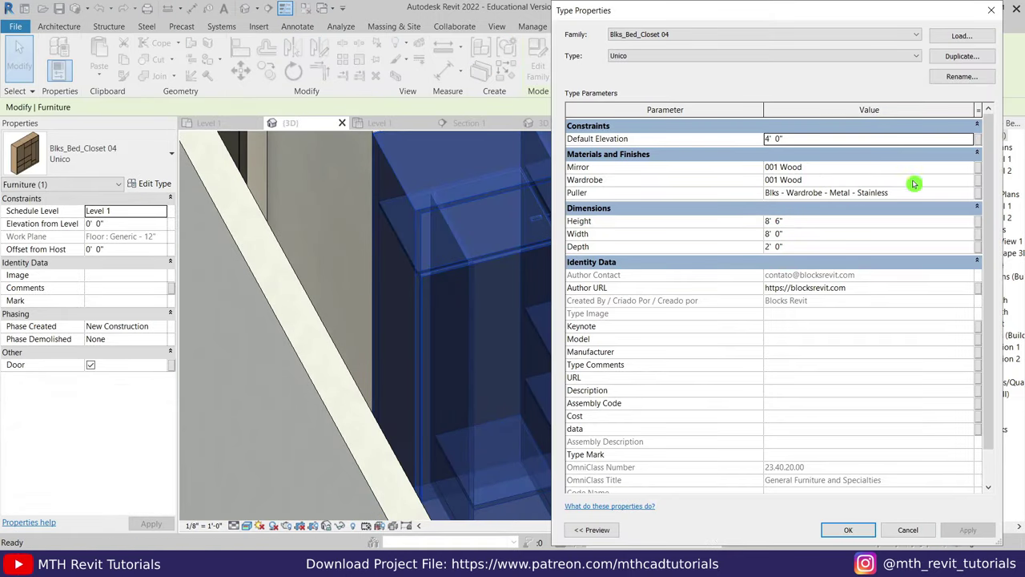
pyautogui.click(967, 167)
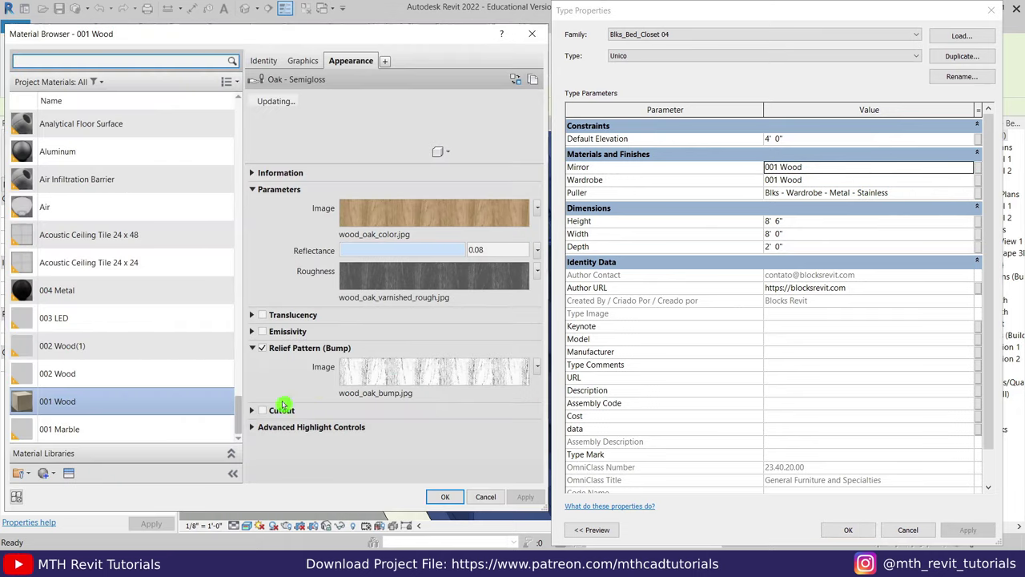
pyautogui.click(57, 492)
pyautogui.write('005 Mirror')
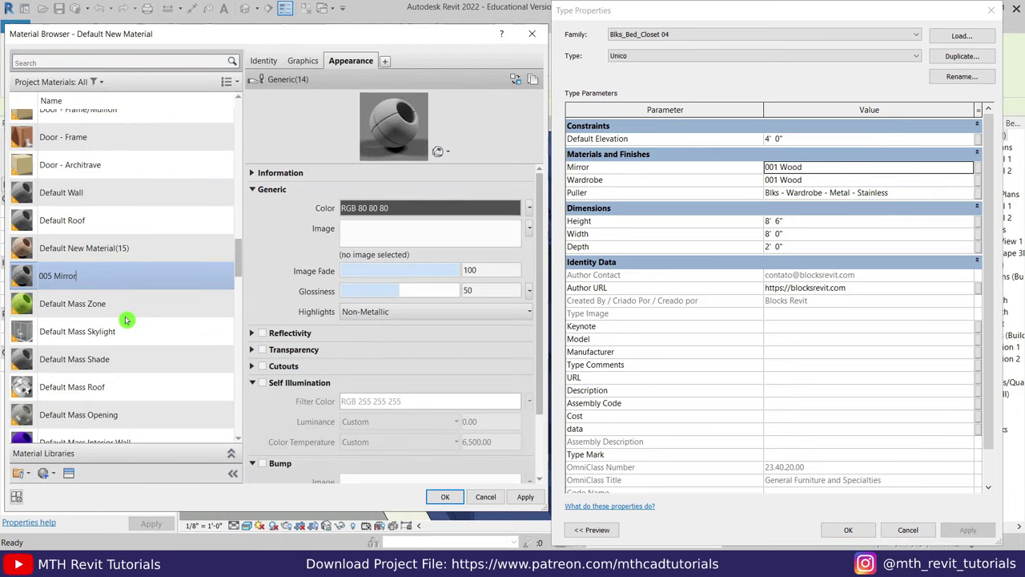
# Step: Give 005 Mirror the library's Mirror appearance and apply it to the closet type
pyautogui.click(71, 476)
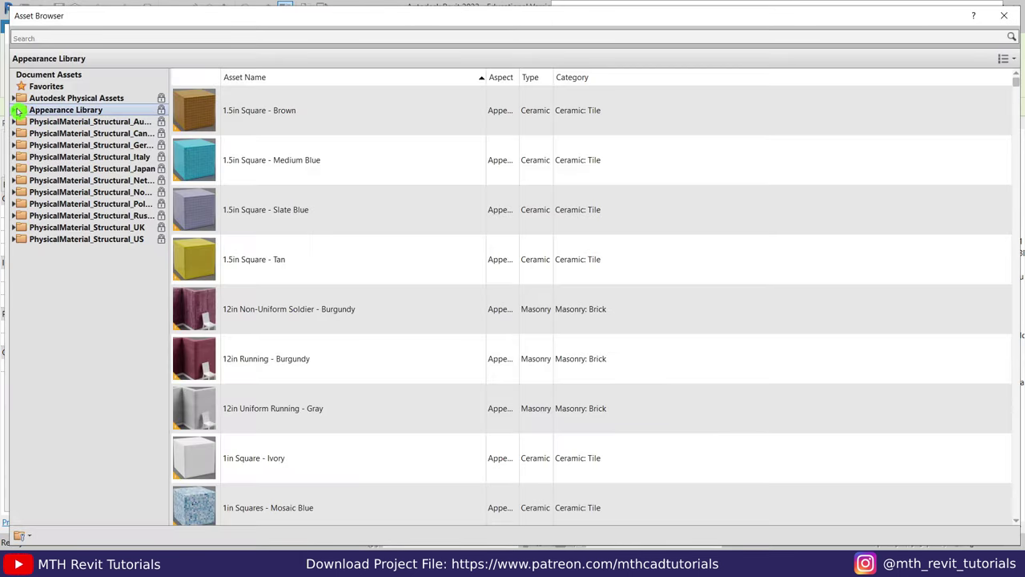
pyautogui.click(13, 110)
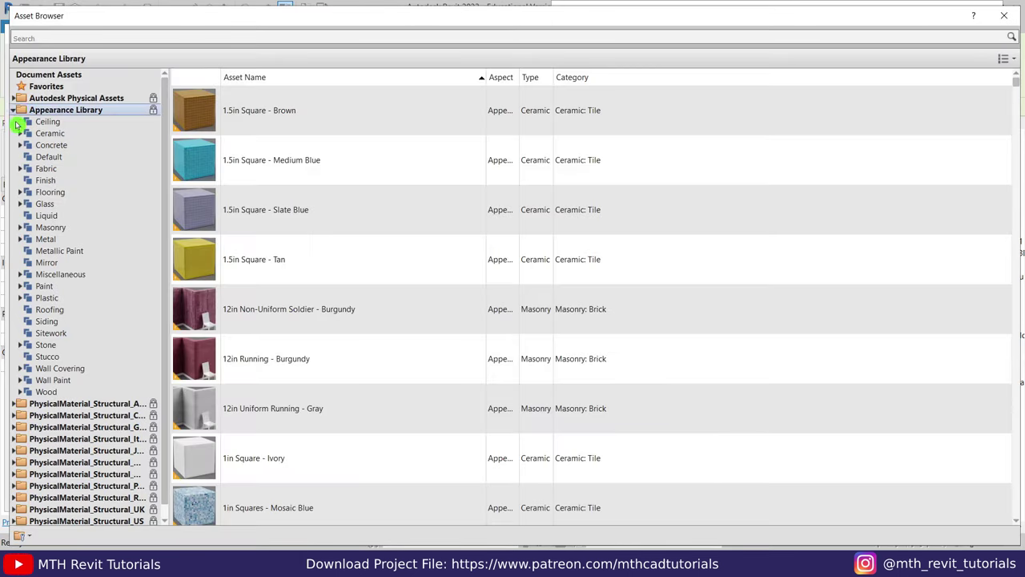
pyautogui.click(74, 262)
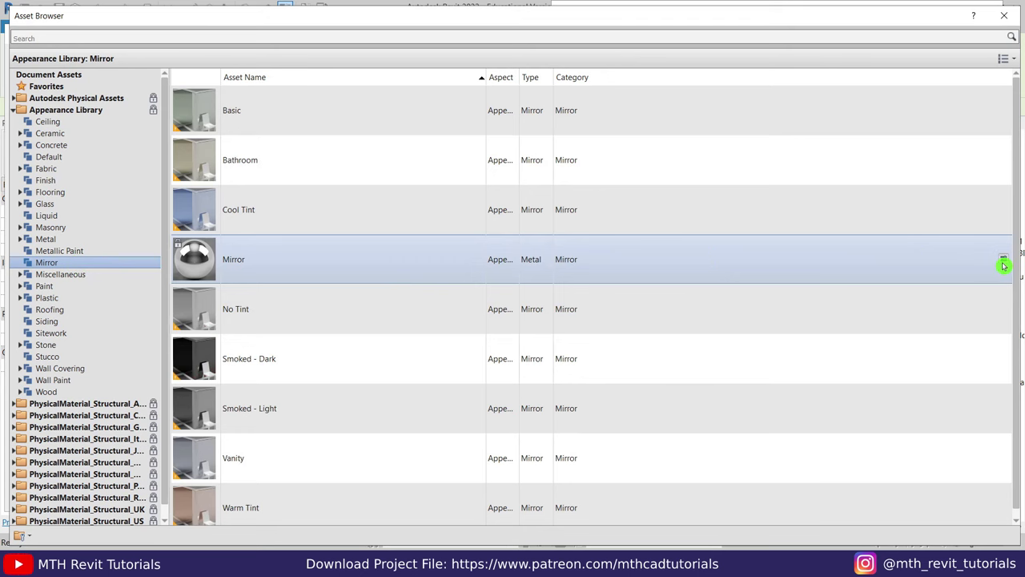
pyautogui.click(1004, 261)
pyautogui.click(1004, 15)
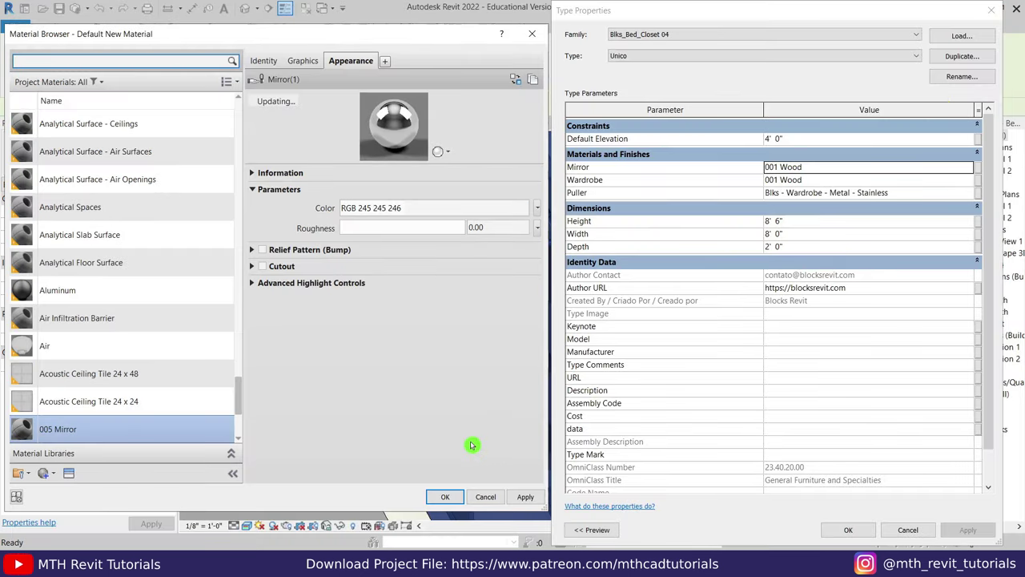
pyautogui.click(445, 496)
pyautogui.click(848, 529)
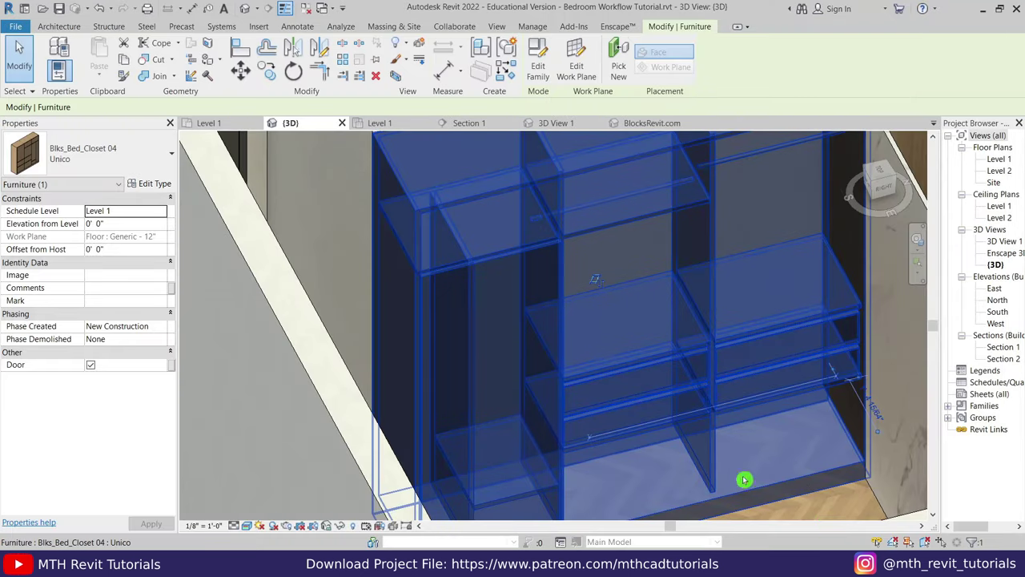
# Step: Check the closet's placement on the Level 1 plan and return to 3D
pyautogui.press('Escape')
pyautogui.moveTo(475, 307)
pyautogui.keyDown('shift'); pyautogui.mouseDown(button='middle')
pyautogui.moveTo(513, 378)
pyautogui.moveTo(694, 339)
pyautogui.mouseUp(button='middle'); pyautogui.keyUp('shift')
pyautogui.doubleClick(1003, 159)
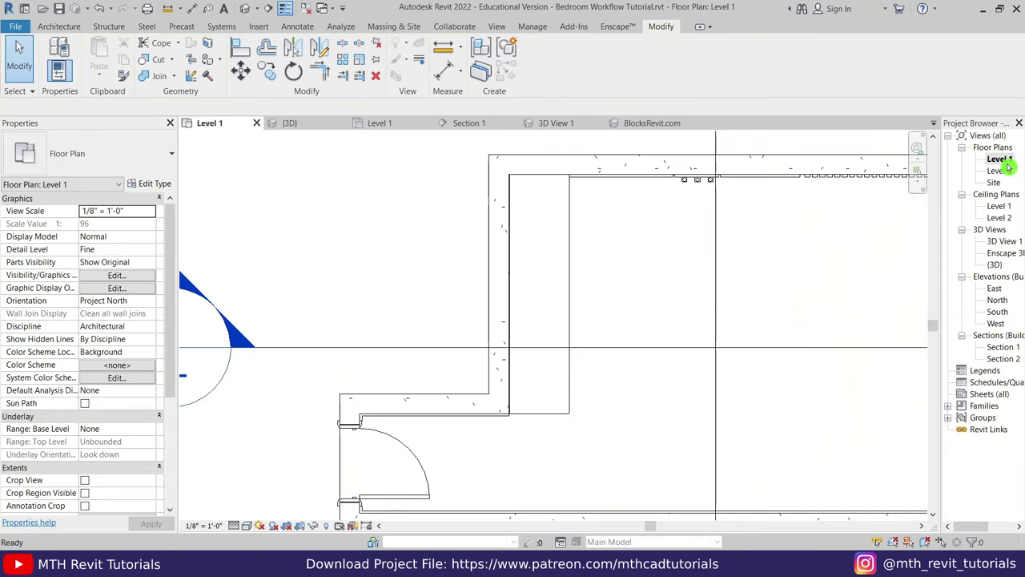
pyautogui.moveTo(597, 349)
pyautogui.mouseDown(button='middle')
pyautogui.moveTo(520, 300)
pyautogui.moveTo(477, 367)
pyautogui.mouseUp(button='middle')
pyautogui.click(292, 124)
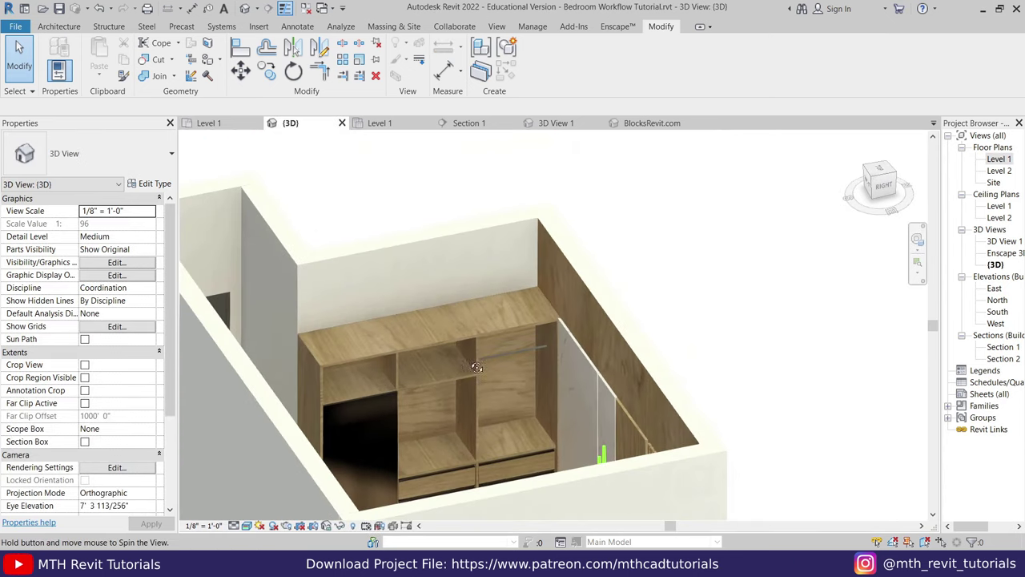
pyautogui.scroll(5, 477, 367)
# Step: Load the LED Linear Light family, overwriting the existing one
pyautogui.click(63, 27)
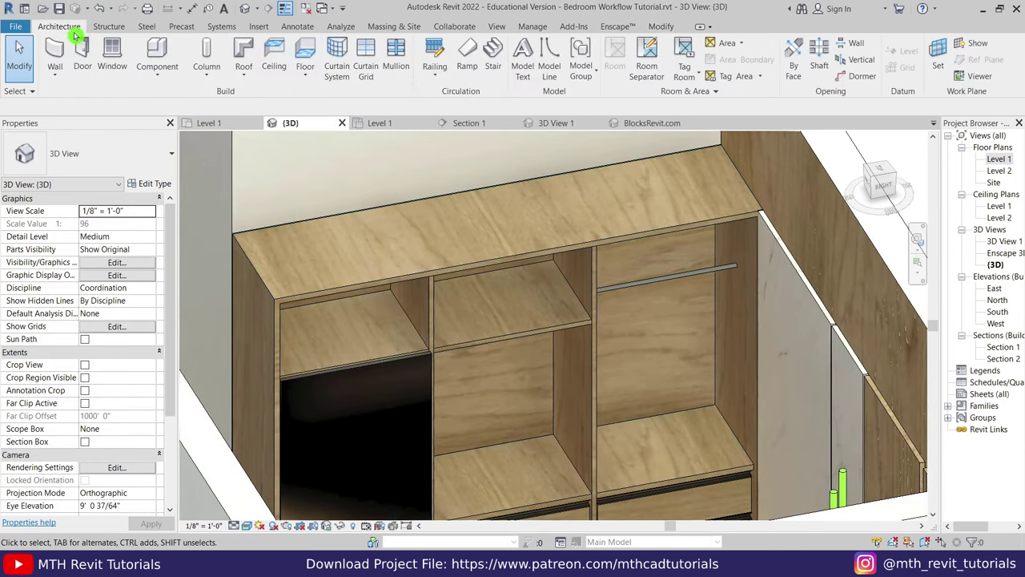
pyautogui.click(157, 56)
pyautogui.click(539, 61)
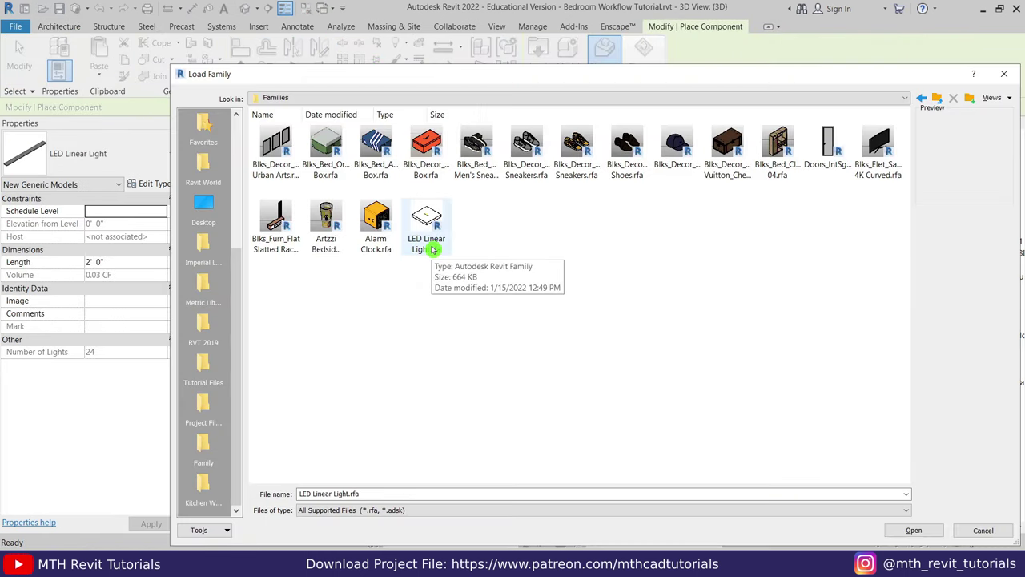
pyautogui.doubleClick(433, 249)
pyautogui.click(430, 178)
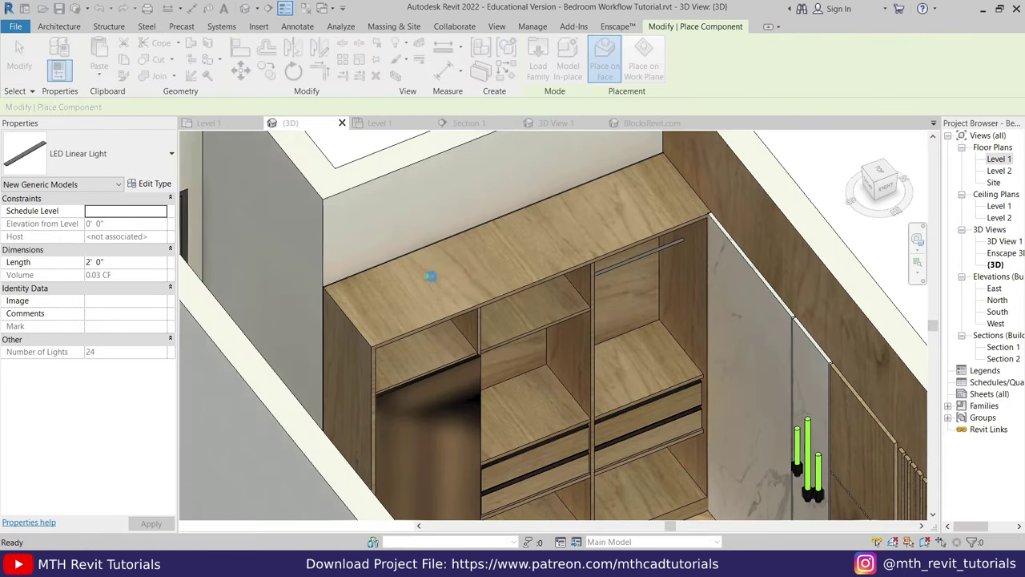
pyautogui.scroll(2, 560, 366)
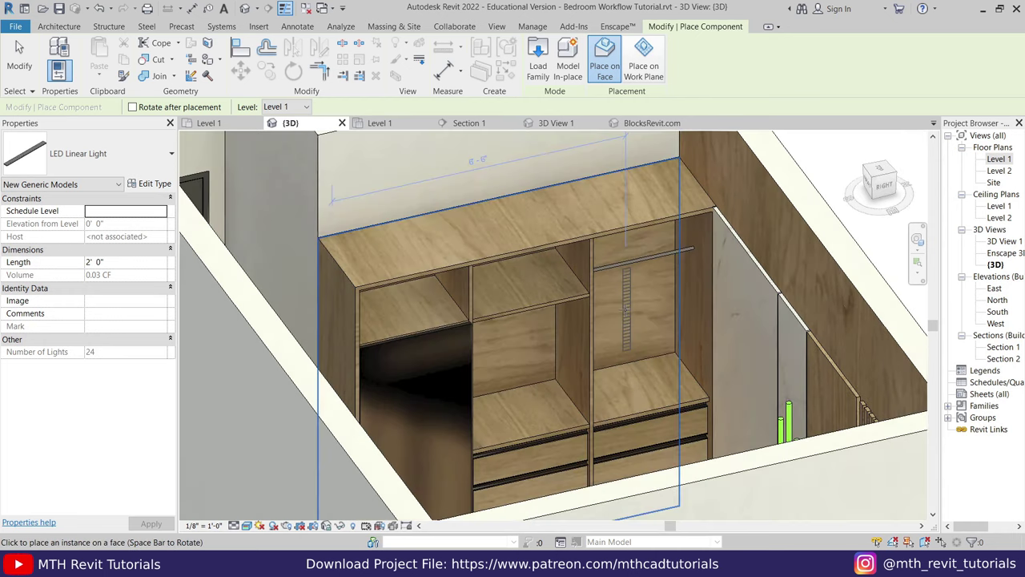
pyautogui.scroll(2, 560, 366)
pyautogui.rightClick(643, 309)
pyautogui.click(650, 319)
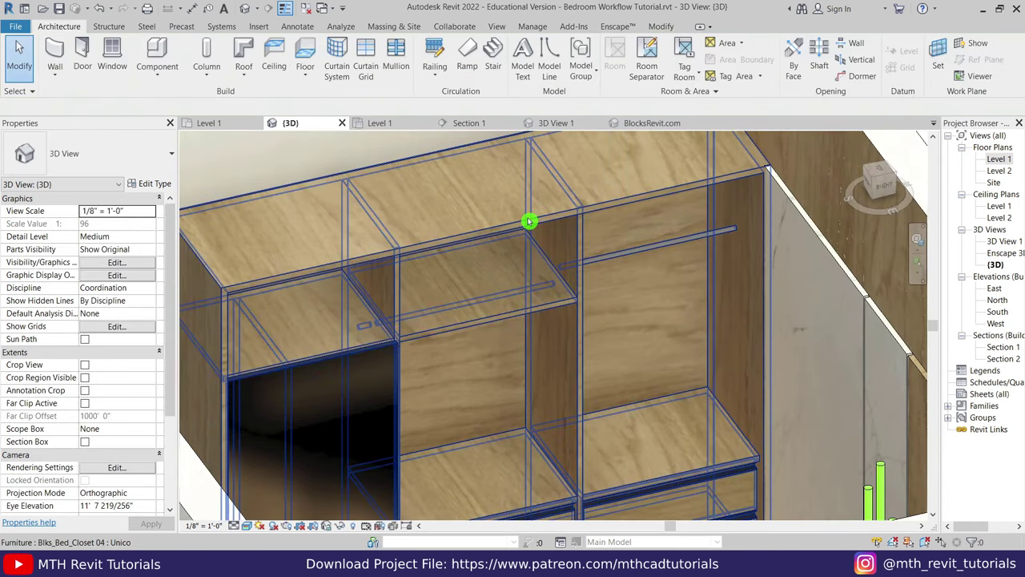
# Step: Enclose the closet in a section box (BX) and zoom to its front
pyautogui.click(530, 221)
pyautogui.press('b')
pyautogui.press('x')
pyautogui.keyDown('shift'); pyautogui.moveTo(620, 283); pyautogui.dragTo(604, 348, button='middle'); pyautogui.keyUp('shift')
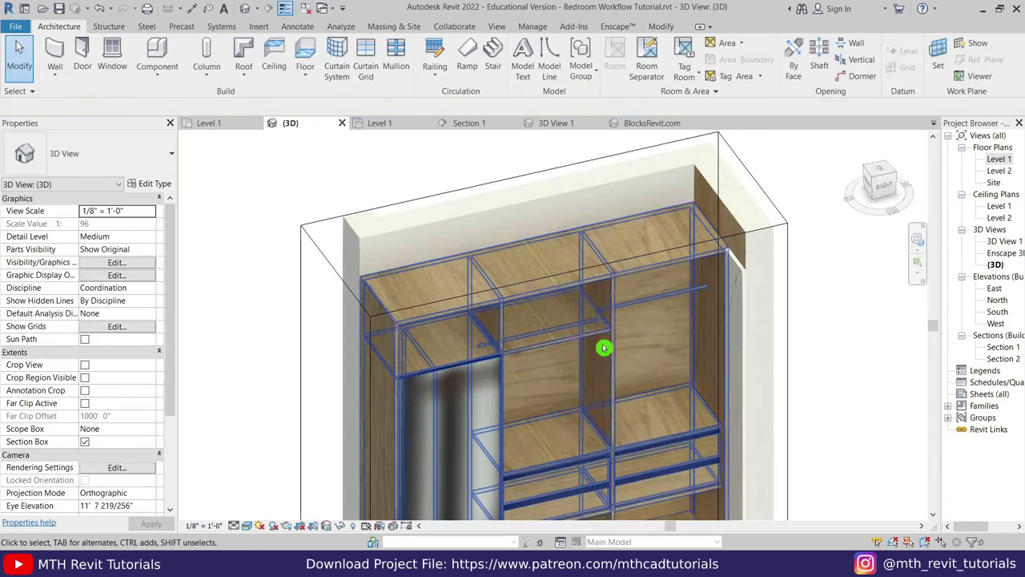
pyautogui.scroll(2, 664, 267)
pyautogui.scroll(2, 664, 266)
# Step: Place LED Linear Light strips under the shelves using CM, then cancel placement
pyautogui.press('c')
pyautogui.press('m')
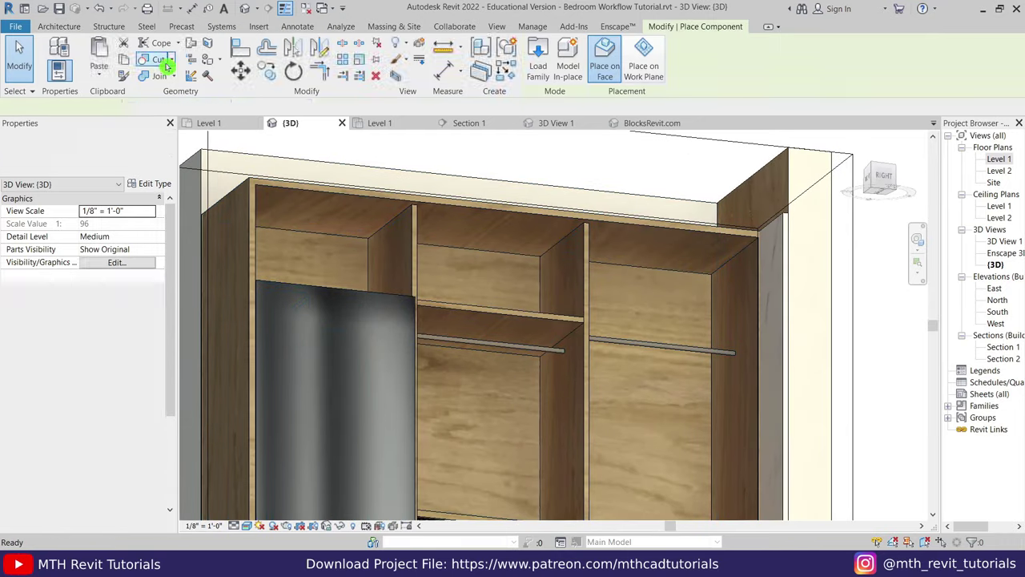
pyautogui.scroll(2, 647, 263)
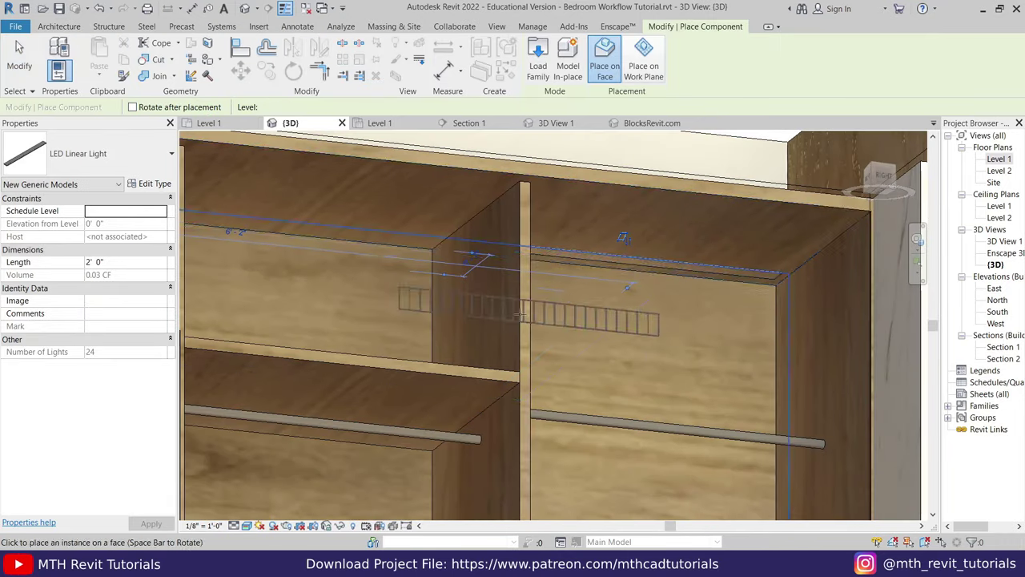
pyautogui.moveTo(521, 314); pyautogui.dragTo(561, 249, button='middle')
pyautogui.scroll(-3, 460, 279)
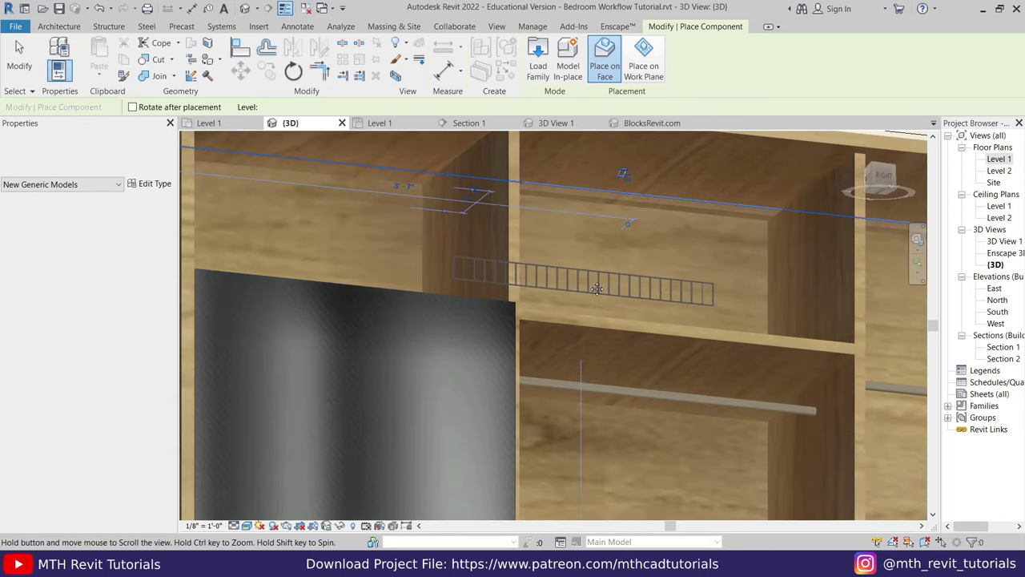
pyautogui.scroll(-2, 579, 321)
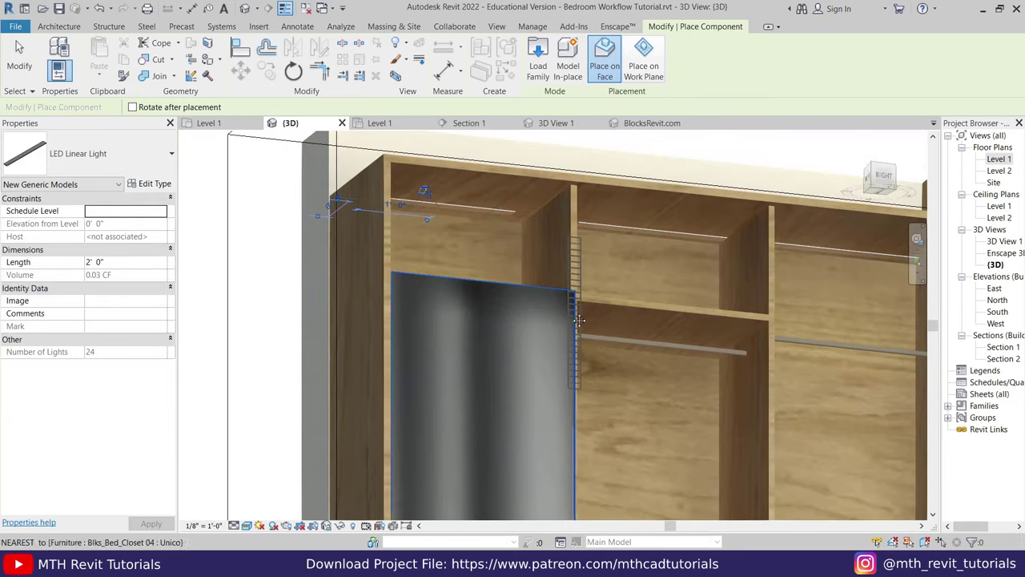
pyautogui.keyDown('shift'); pyautogui.moveTo(579, 320); pyautogui.dragTo(690, 328, button='middle'); pyautogui.keyUp('shift')
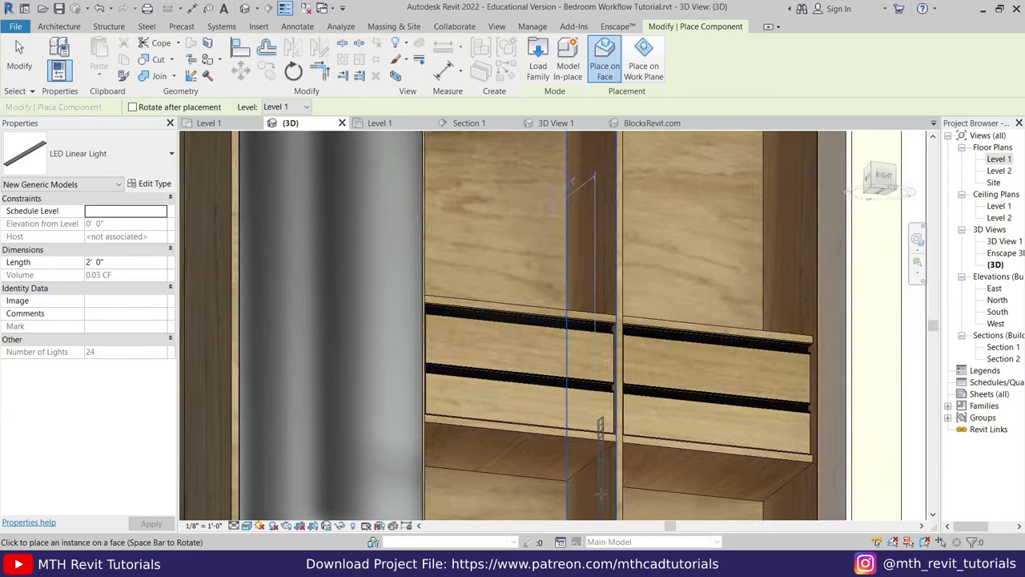
pyautogui.rightClick(666, 223)
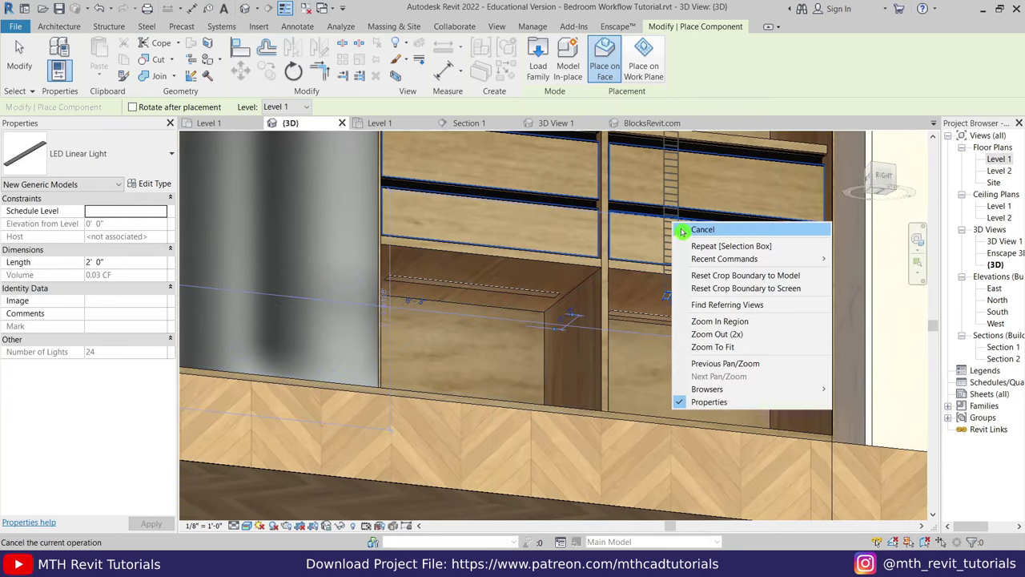
pyautogui.click(679, 229)
pyautogui.click(881, 176)
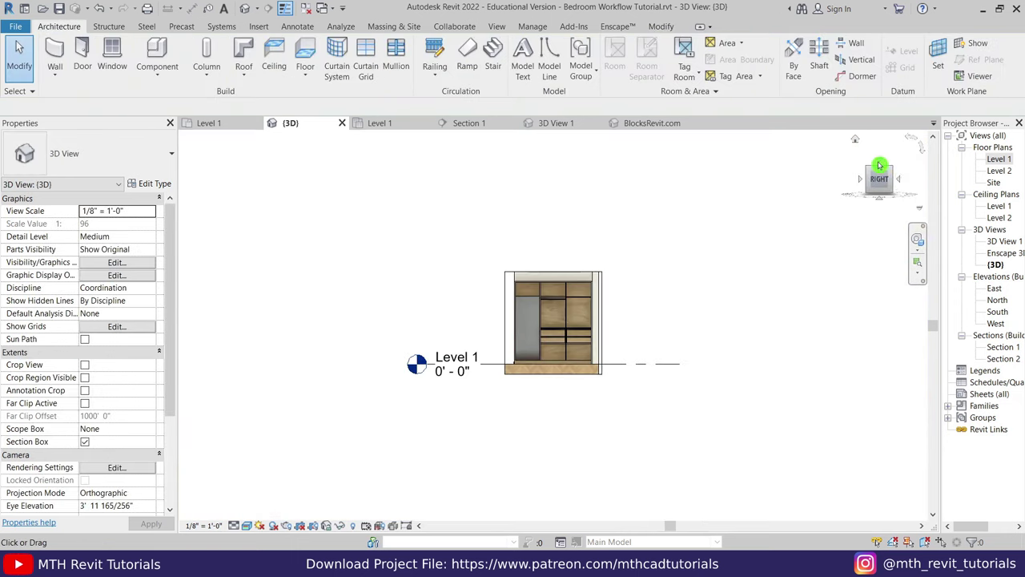
# Step: In Top view, snap the right-hand LED row flush under the top panel
pyautogui.scroll(3, 614, 323)
pyautogui.scroll(3, 641, 300)
pyautogui.click(670, 278)
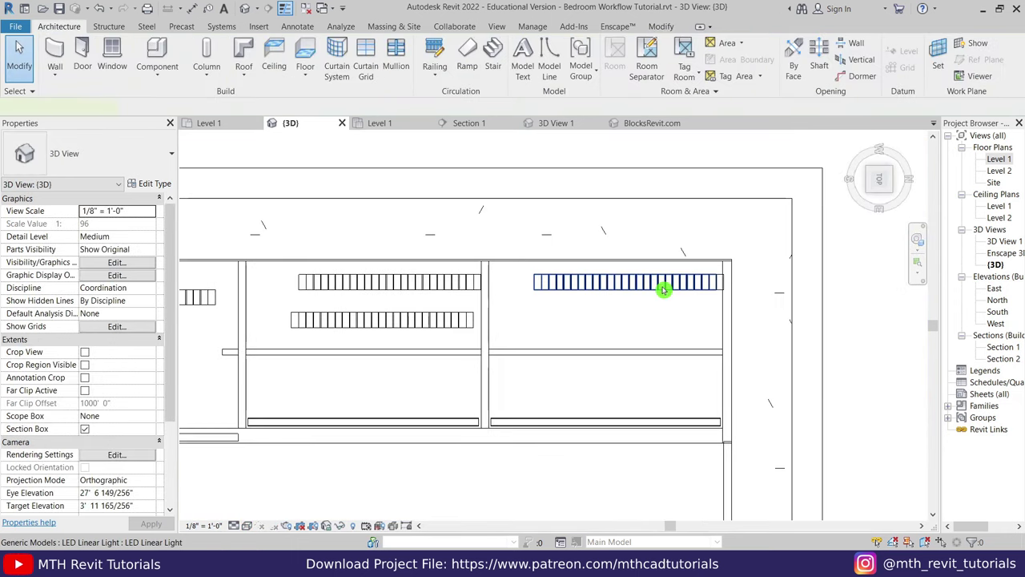
pyautogui.click(664, 291)
pyautogui.scroll(3, 761, 308)
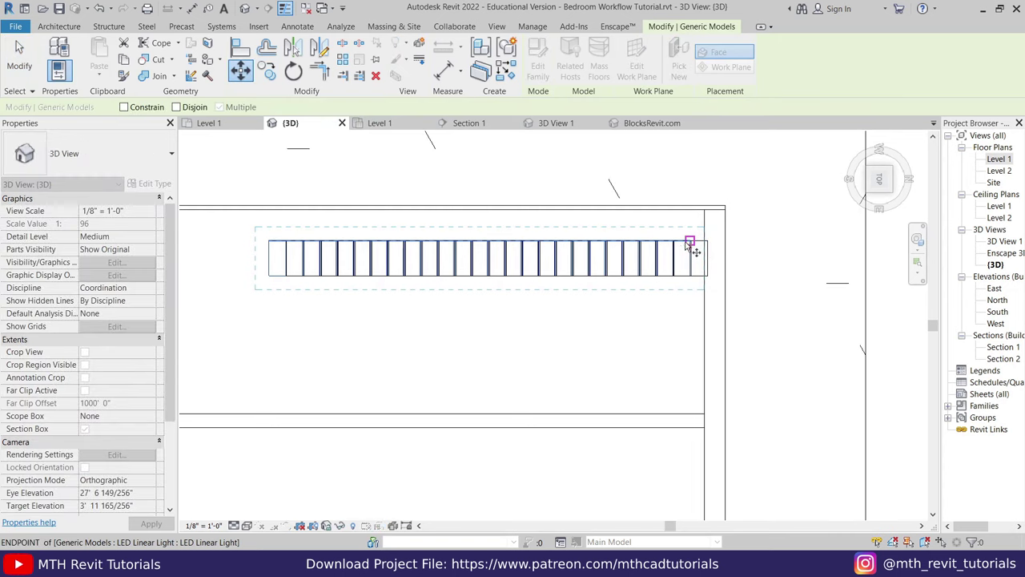
pyautogui.click(705, 210)
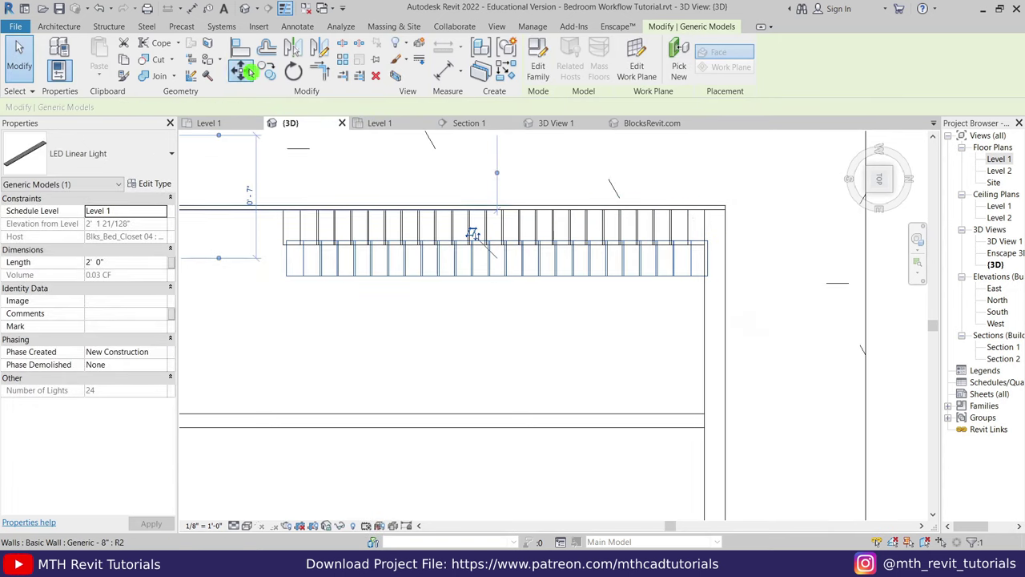
pyautogui.click(707, 215)
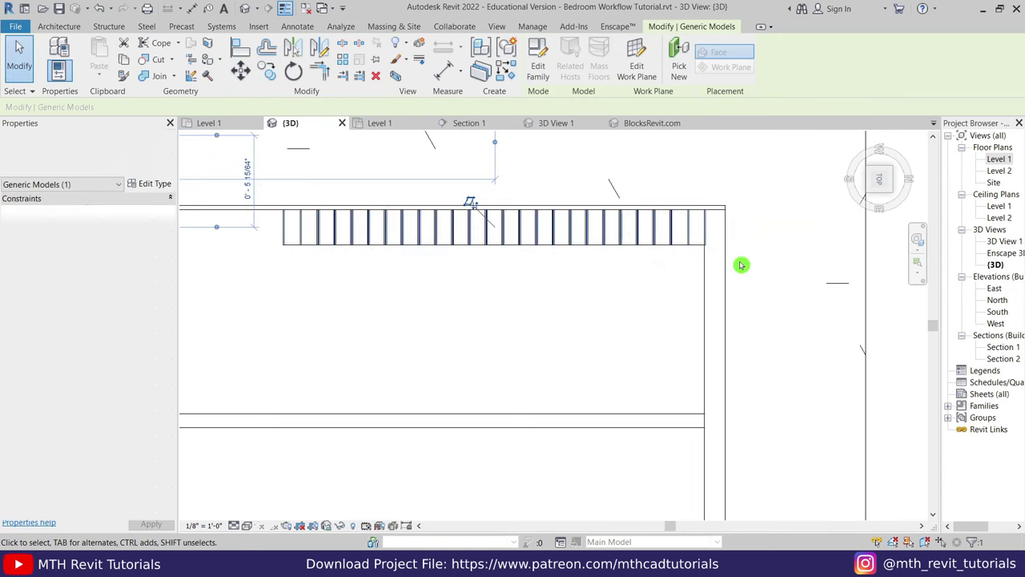
pyautogui.scroll(1, 705, 297)
pyautogui.hotkey('ctrl', 'z')
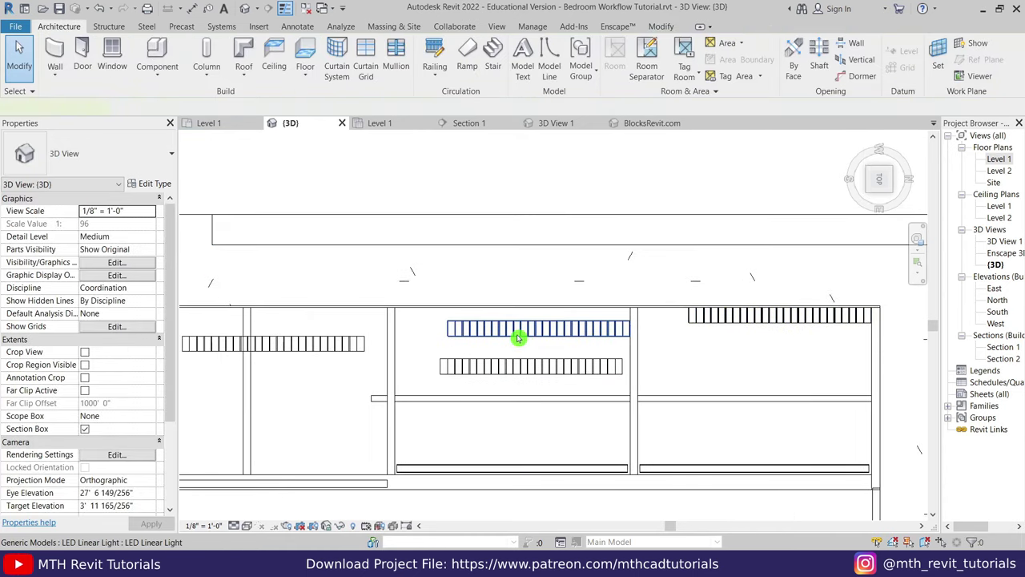
# Step: Move the middle compartment's upper LED row flush under the top panel
pyautogui.click(240, 72)
pyautogui.scroll(2, 629, 336)
pyautogui.scroll(2, 675, 328)
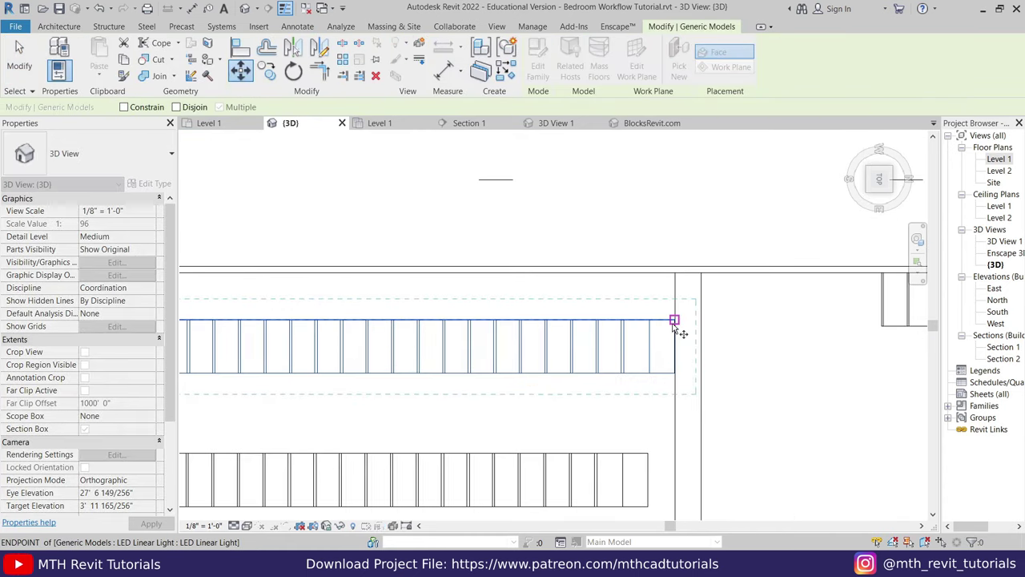
pyautogui.click(675, 275)
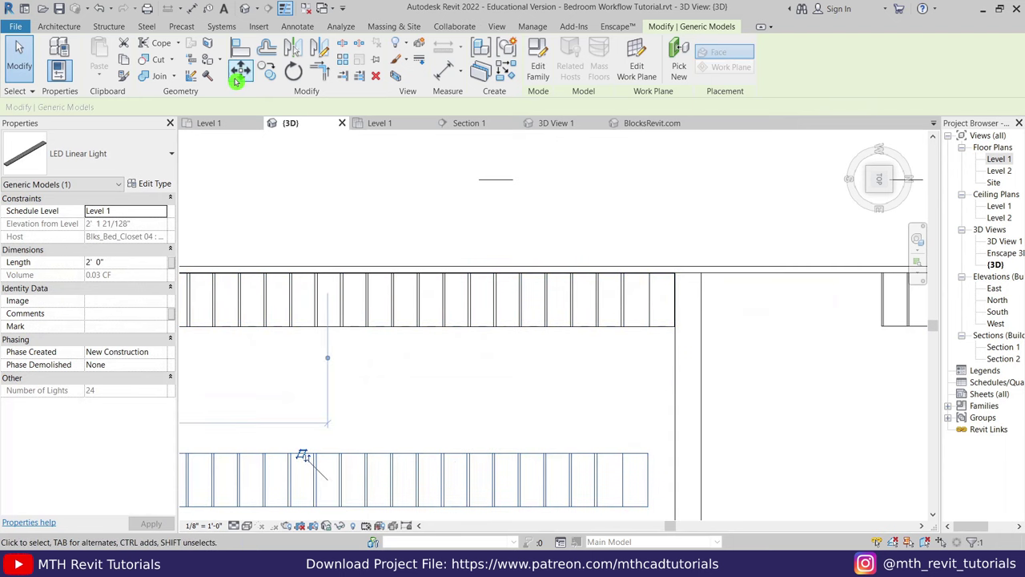
pyautogui.click(648, 455)
pyautogui.click(676, 276)
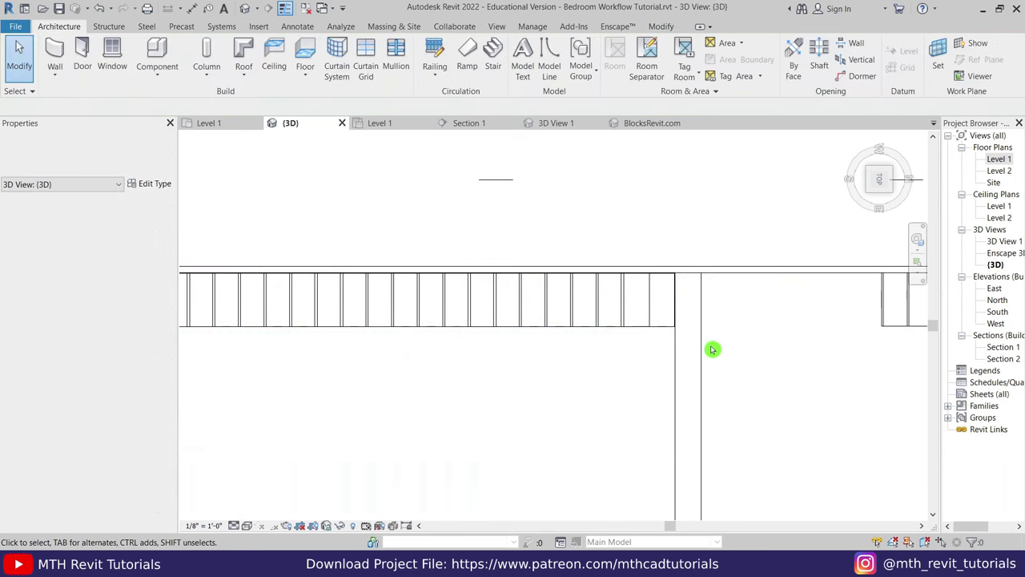
# Step: Line the left LED row up with the others and open the Level 1 floor plan
pyautogui.scroll(-2, 713, 348)
pyautogui.click(422, 380)
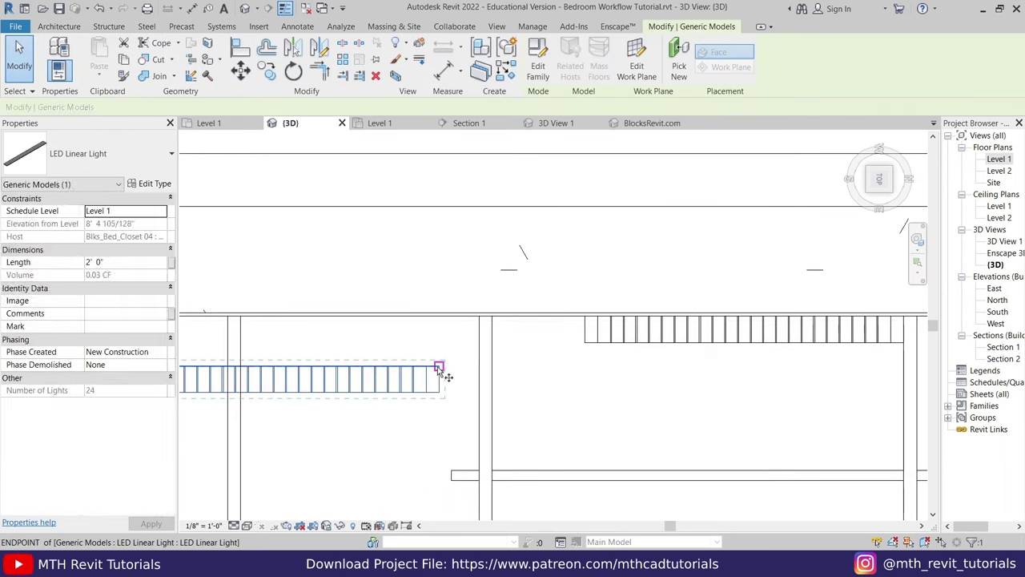
pyautogui.click(439, 367)
pyautogui.click(531, 342)
pyautogui.scroll(-3, 630, 410)
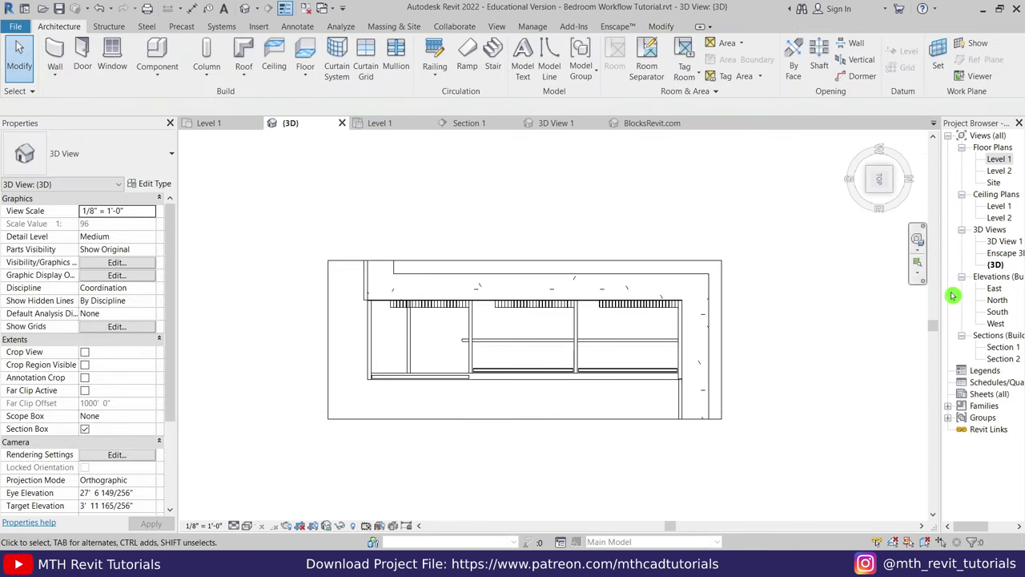
pyautogui.doubleClick(999, 159)
pyautogui.click(578, 289)
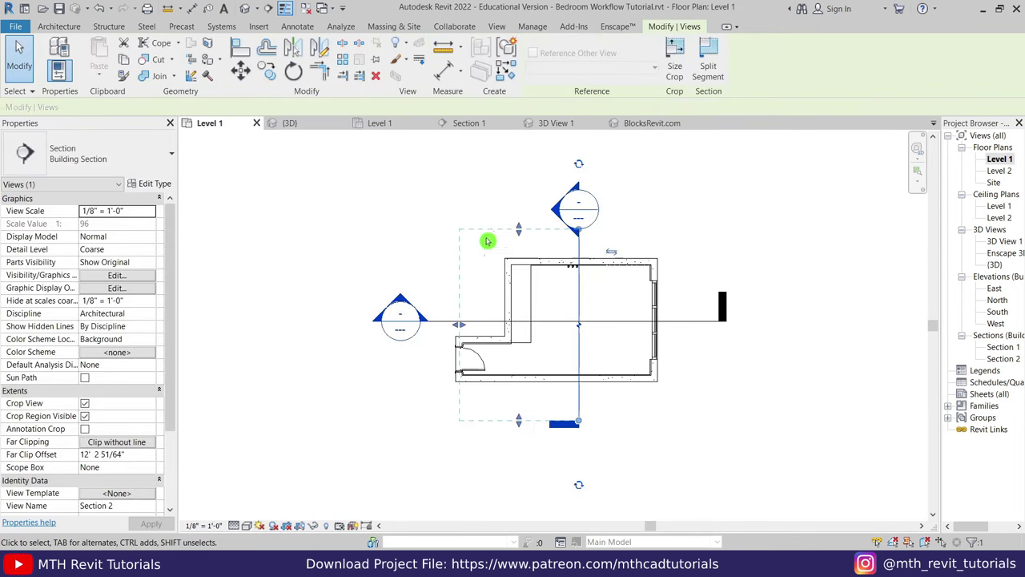
# Step: Open the Section 2 view and change its visual style
pyautogui.click(487, 241)
pyautogui.doubleClick(553, 210)
pyautogui.scroll(3, 544, 295)
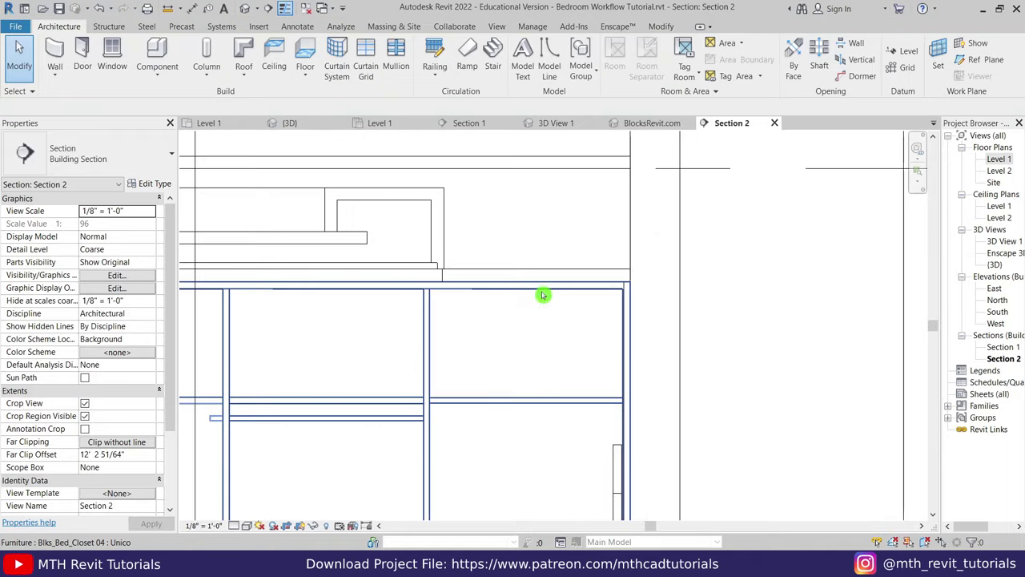
pyautogui.scroll(2, 543, 296)
pyautogui.click(246, 526)
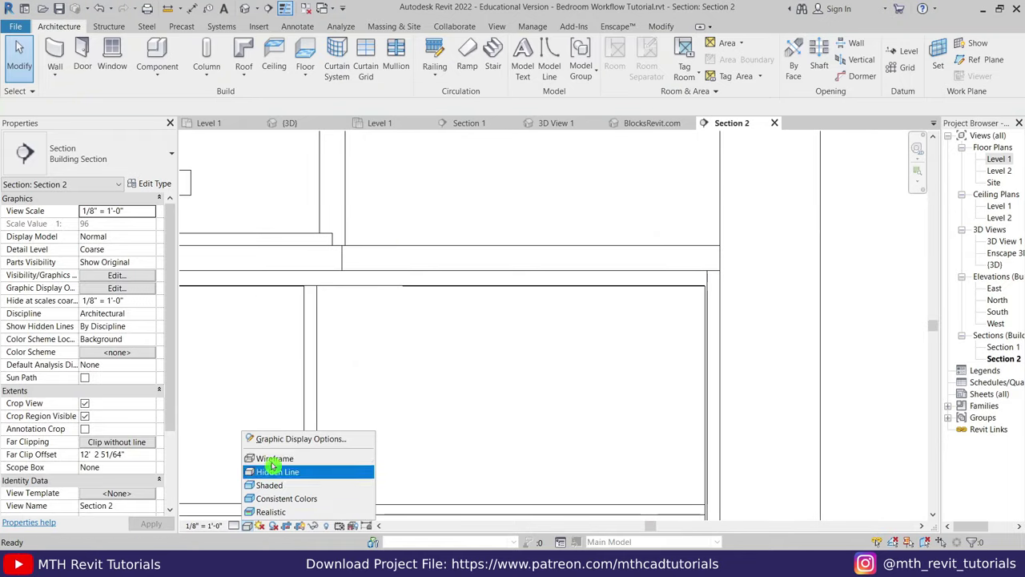
pyautogui.click(272, 468)
pyautogui.scroll(2, 414, 298)
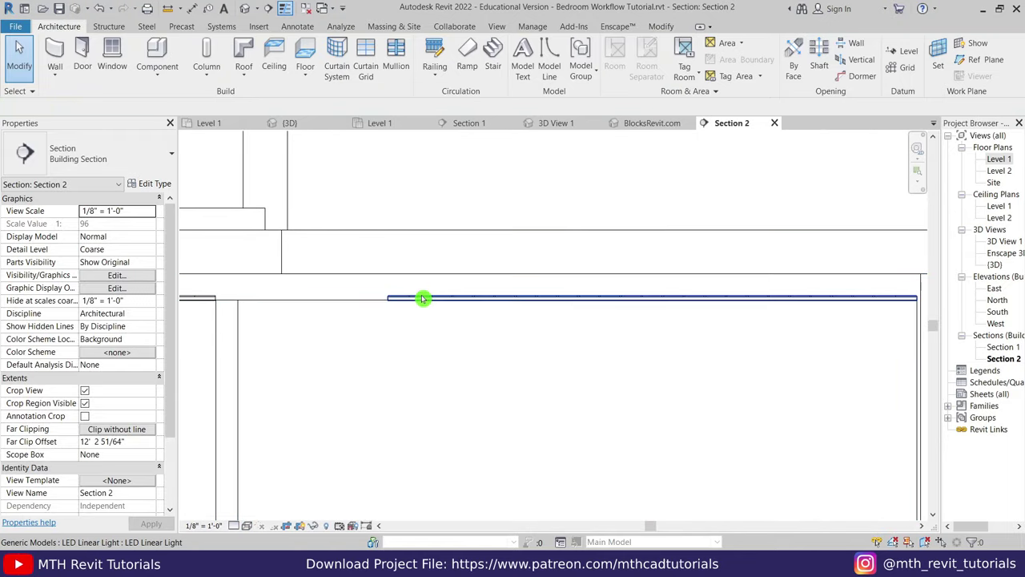
# Step: Slide the first LED strips against their compartment edges and side panels
pyautogui.click(423, 297)
pyautogui.moveTo(386, 303); pyautogui.dragTo(485, 298, button='middle')
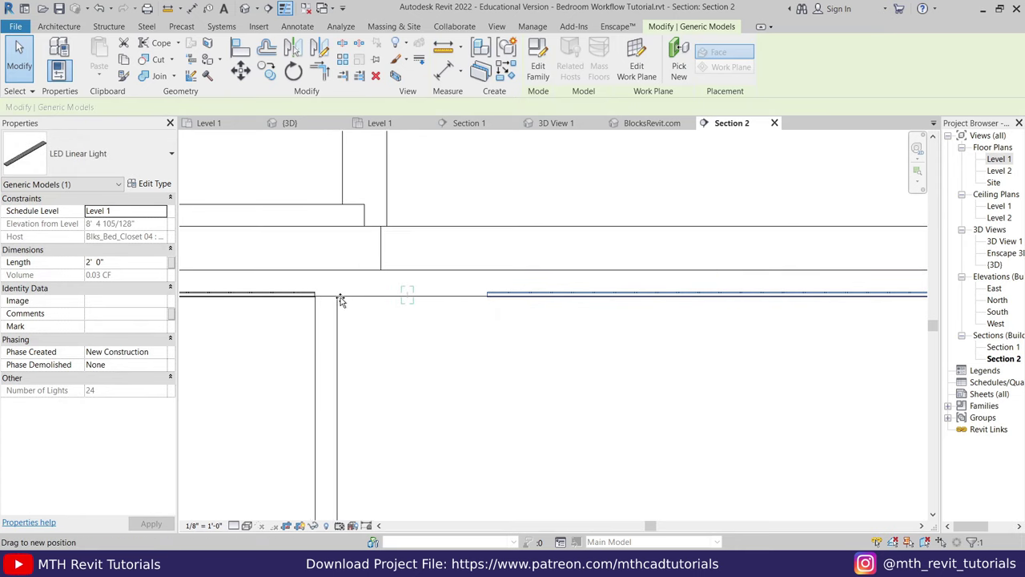
pyautogui.click(381, 341)
pyautogui.moveTo(344, 355); pyautogui.dragTo(417, 321, button='middle')
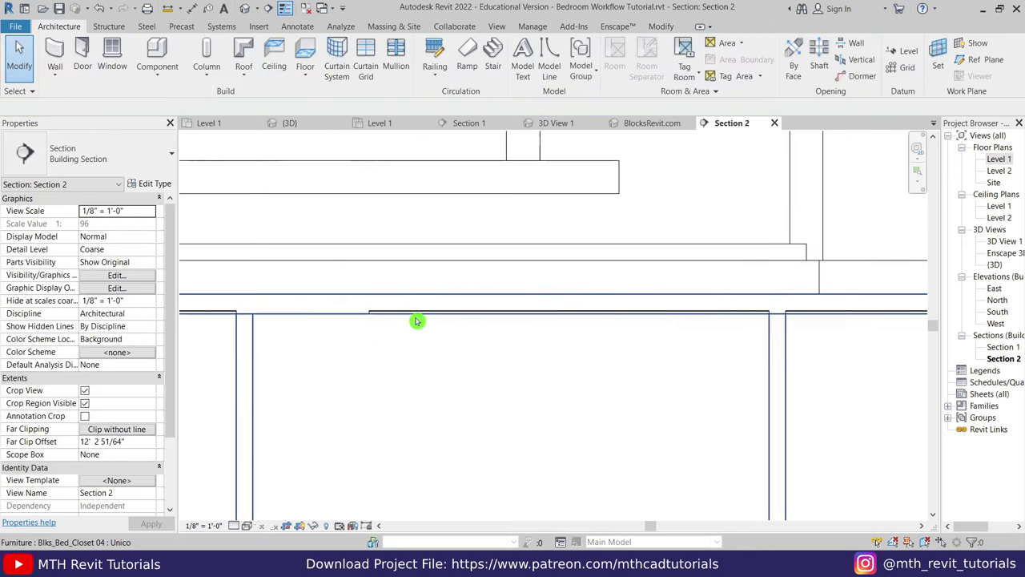
pyautogui.click(409, 311)
pyautogui.moveTo(488, 384); pyautogui.dragTo(515, 312, button='middle')
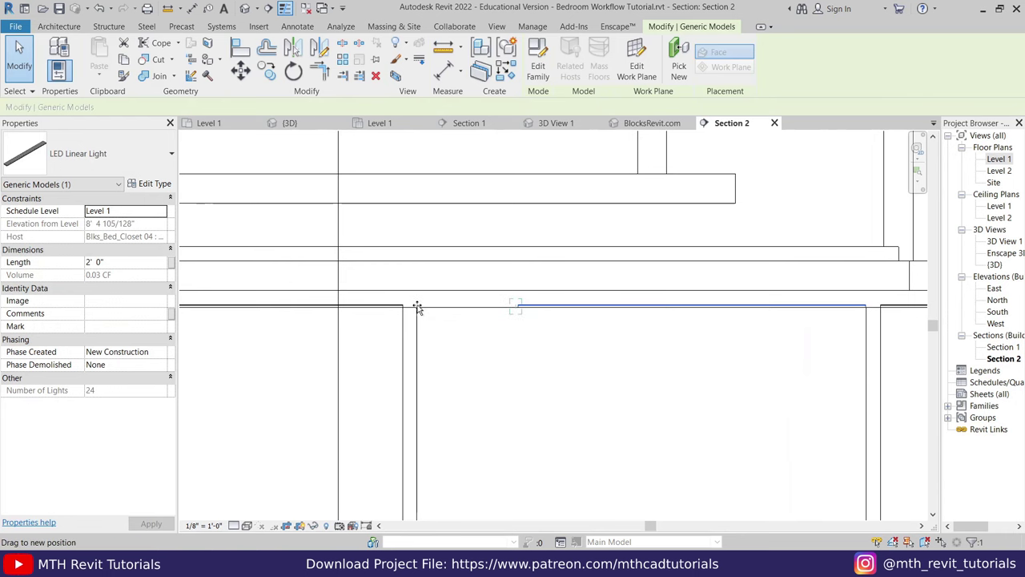
pyautogui.click(353, 387)
pyautogui.moveTo(353, 387)
pyautogui.mouseDown(button='middle')
pyautogui.moveTo(487, 337)
pyautogui.moveTo(600, 403)
pyautogui.mouseUp(button='middle')
pyautogui.click(443, 316)
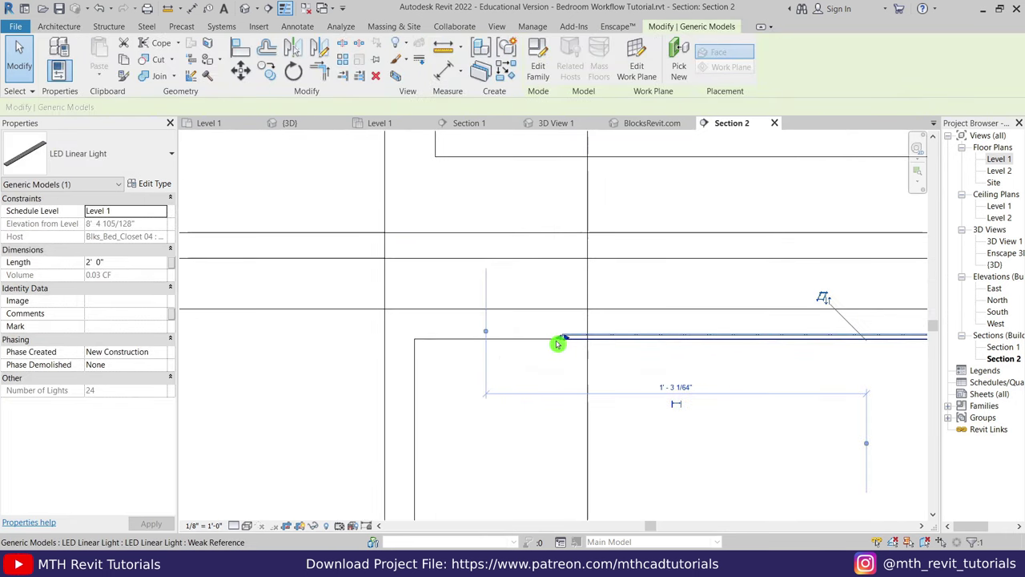
pyautogui.click(440, 264)
# Step: Stretch the last LED strip across its full 2' 7" compartment, then return to the 3D closet view
pyautogui.moveTo(373, 130); pyautogui.dragTo(731, 384, button='middle')
pyautogui.scroll(3, 731, 385)
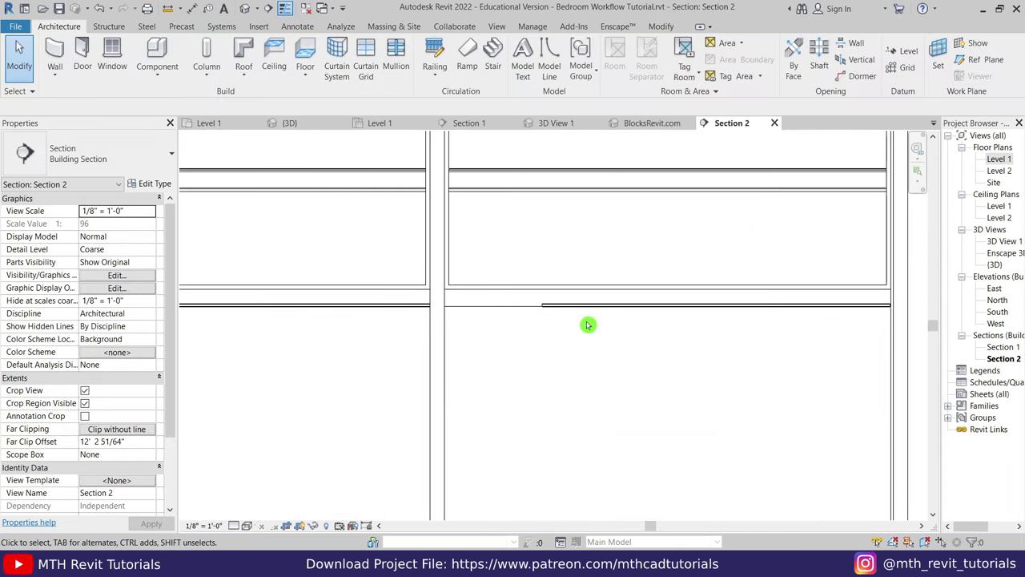
pyautogui.click(537, 310)
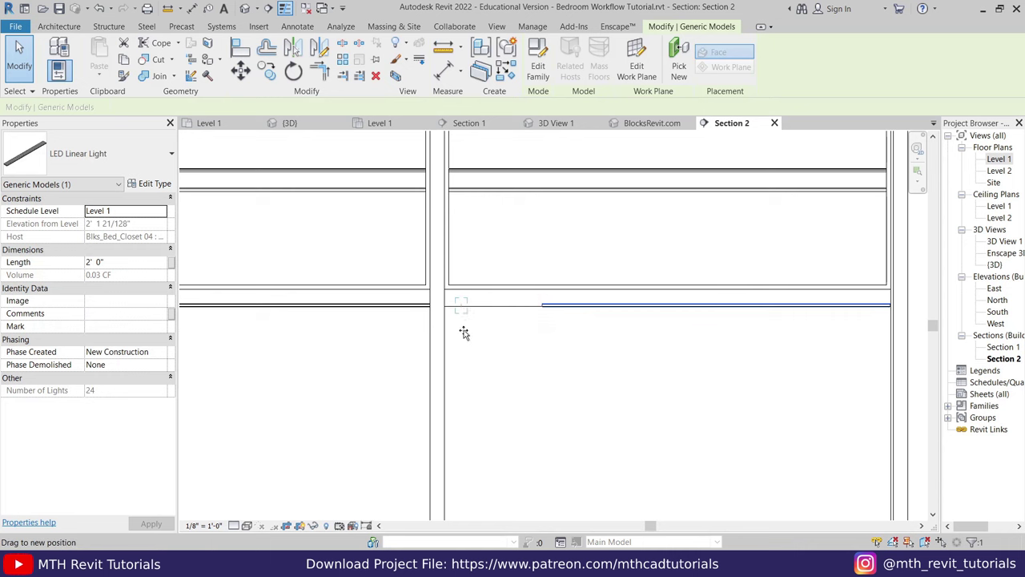
pyautogui.click(360, 365)
pyautogui.moveTo(648, 380); pyautogui.dragTo(451, 332, button='middle')
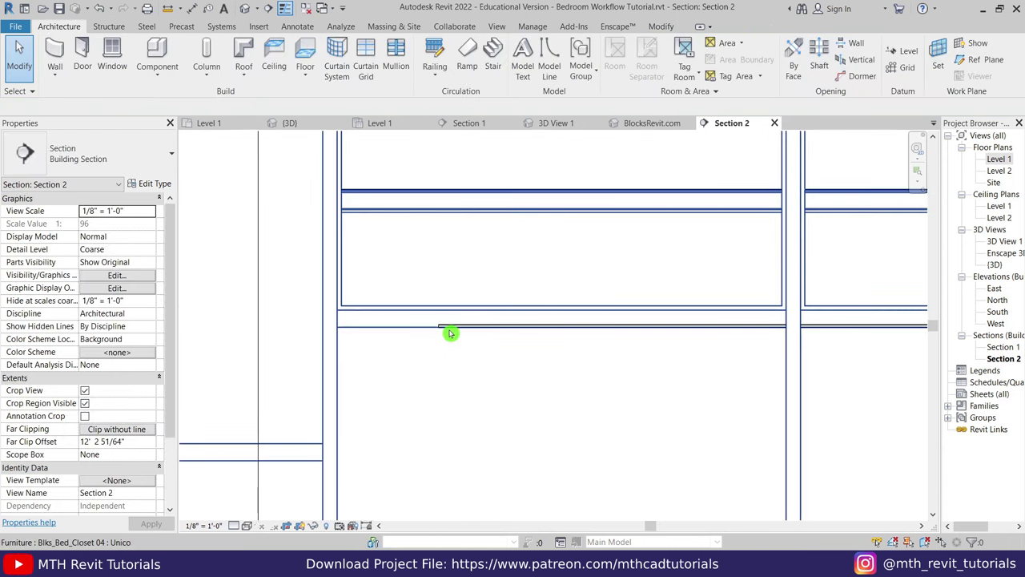
pyautogui.click(432, 330)
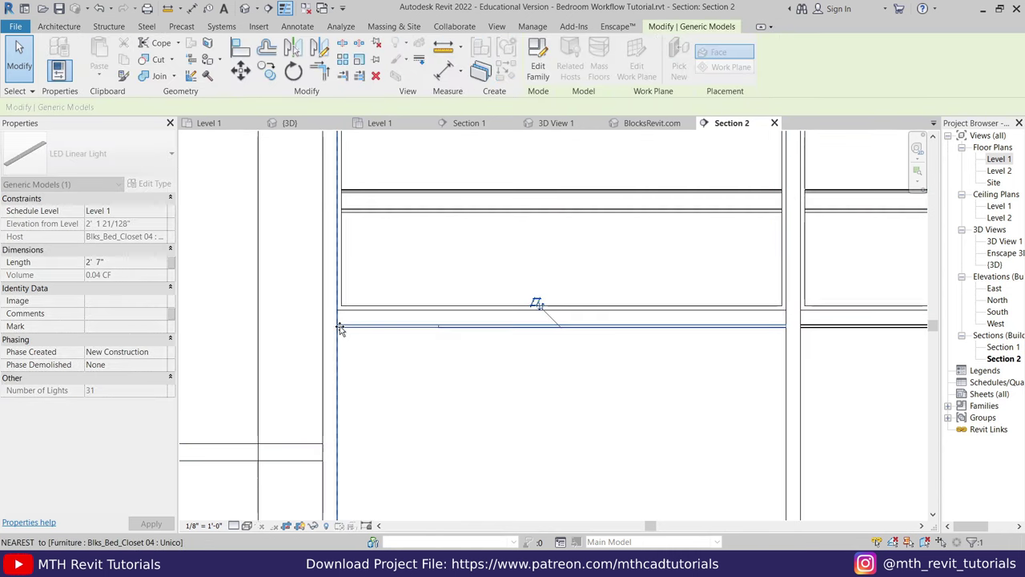
pyautogui.click(446, 385)
pyautogui.scroll(-2, 439, 401)
pyautogui.moveTo(430, 419); pyautogui.dragTo(541, 353, button='middle')
pyautogui.scroll(-2, 541, 353)
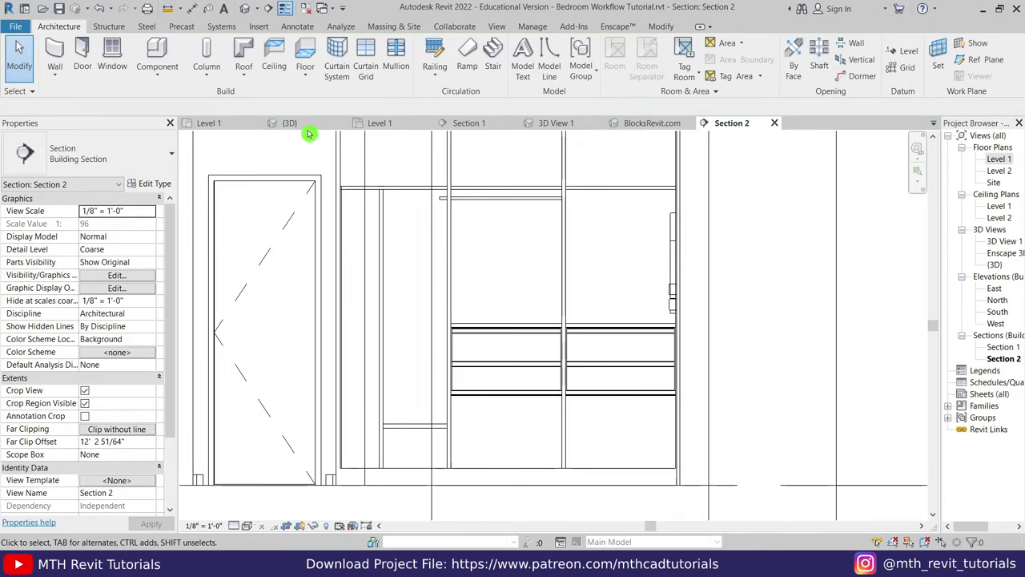
pyautogui.click(290, 123)
pyautogui.moveTo(515, 290)
pyautogui.keyDown('shift'); pyautogui.mouseDown(button='middle')
pyautogui.moveTo(640, 279)
pyautogui.moveTo(750, 327)
pyautogui.mouseUp(button='middle'); pyautogui.keyUp('shift')
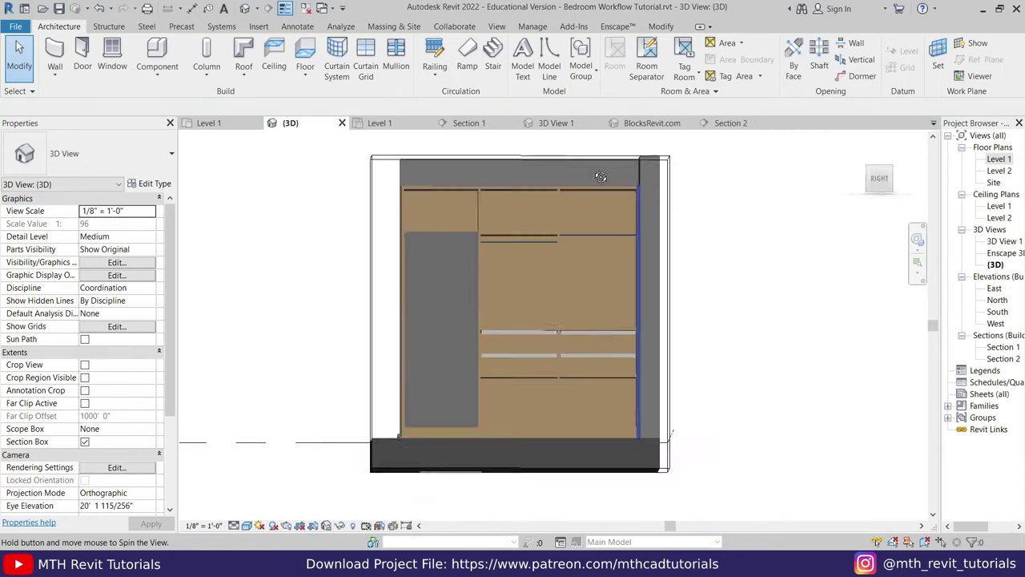
# Step: Launch the Enscape real-time render of the closet with its LED strips glowing
pyautogui.click(613, 28)
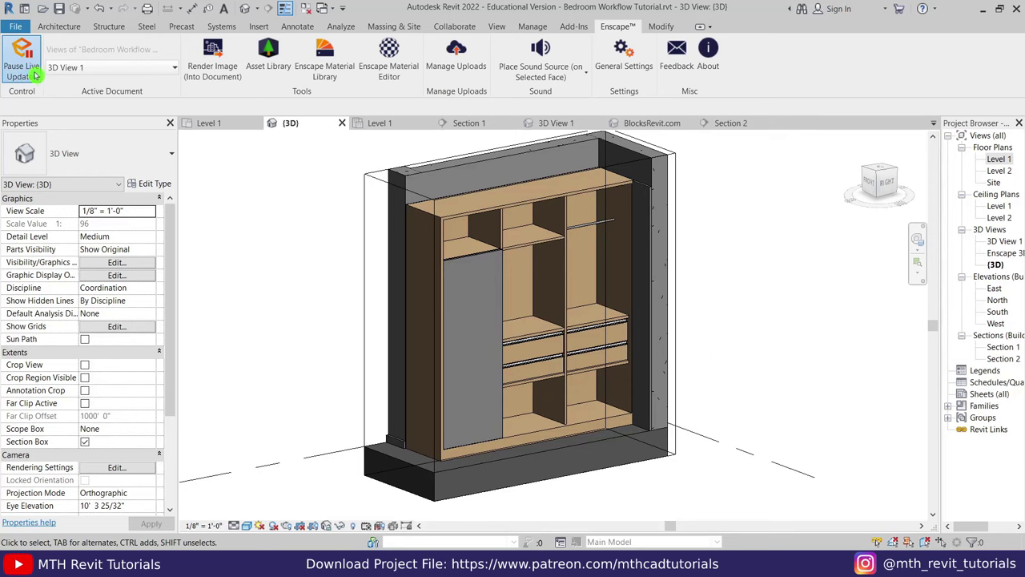
# Step: Pause Enscape live updates and open the Level 1 floor plan
pyautogui.click(36, 75)
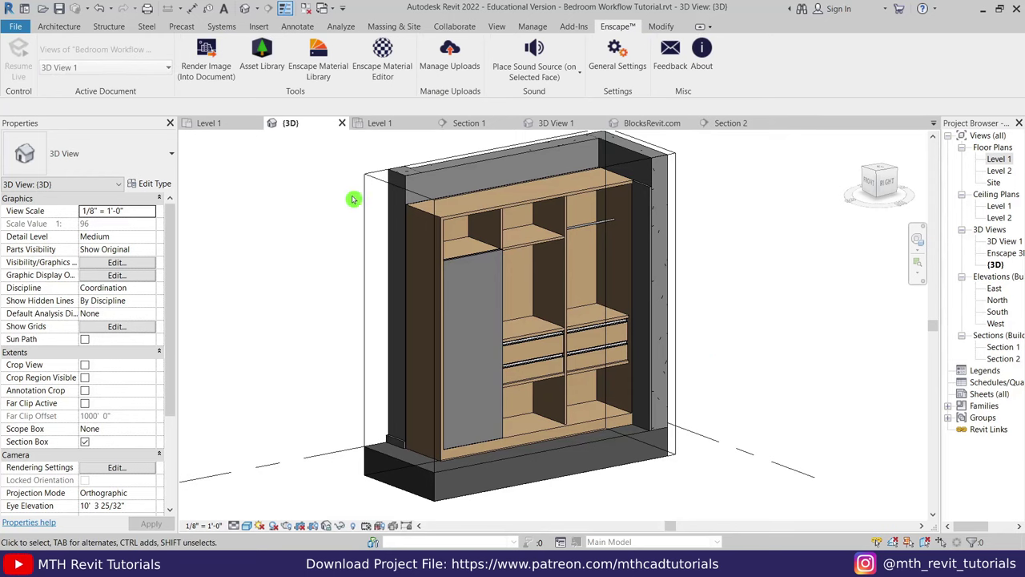
pyautogui.keyDown('shift'); pyautogui.moveTo(613, 364); pyautogui.dragTo(622, 320, button='middle'); pyautogui.keyUp('shift')
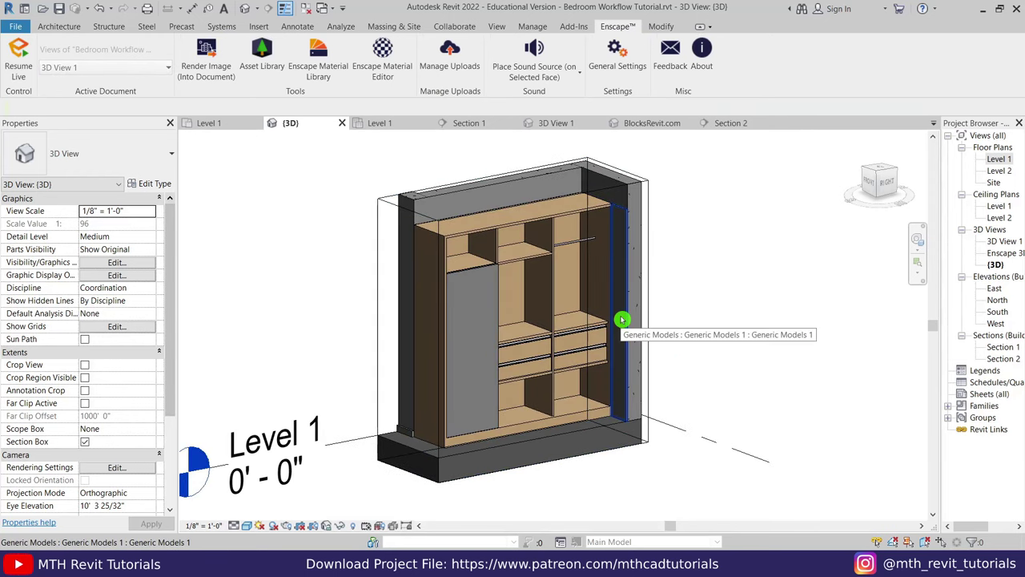
pyautogui.doubleClick(999, 159)
pyautogui.scroll(2, 533, 316)
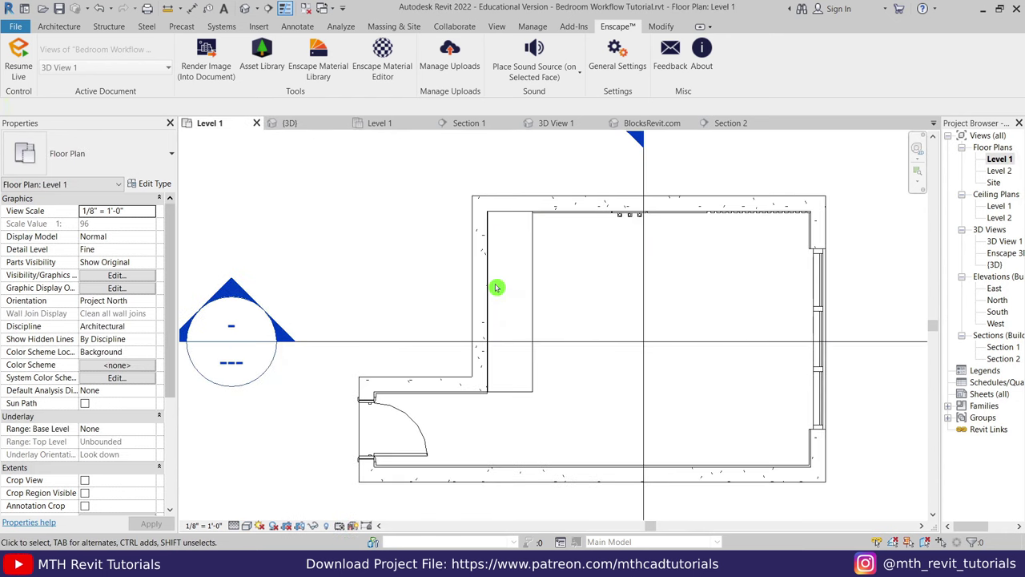
# Step: Load all decor families from the Families folder except the Cold Urban Arts artwork
pyautogui.click(60, 26)
pyautogui.click(172, 64)
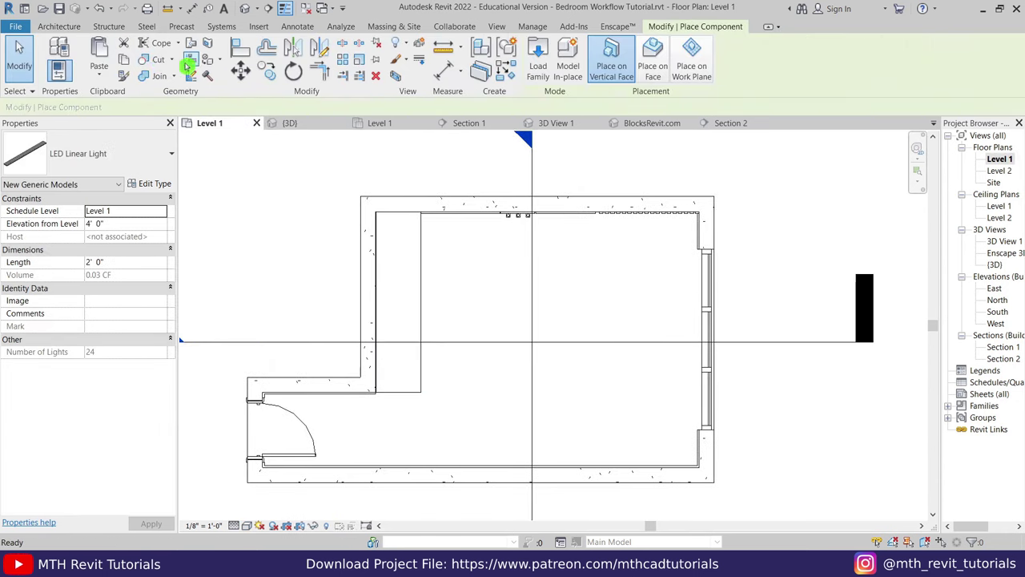
pyautogui.click(536, 70)
pyautogui.moveTo(892, 324); pyautogui.dragTo(255, 125)
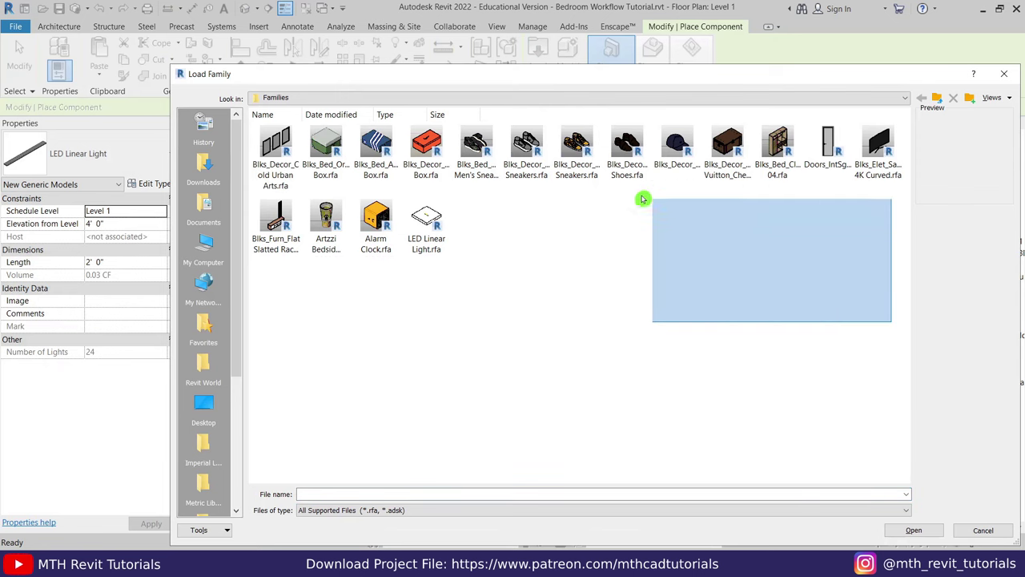
pyautogui.keyDown('ctrl'); pyautogui.click(276, 148); pyautogui.keyUp('ctrl')
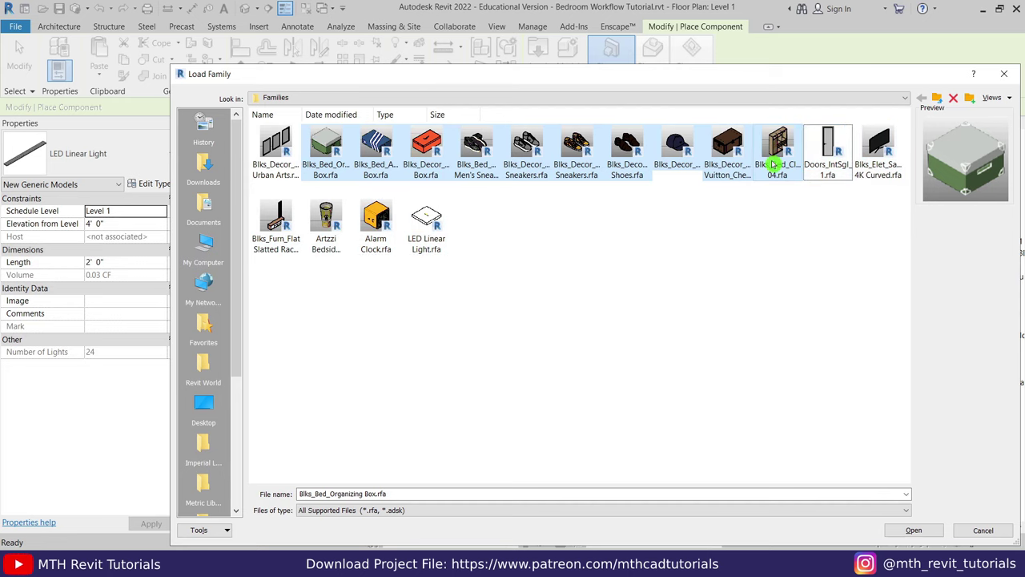
pyautogui.click(914, 530)
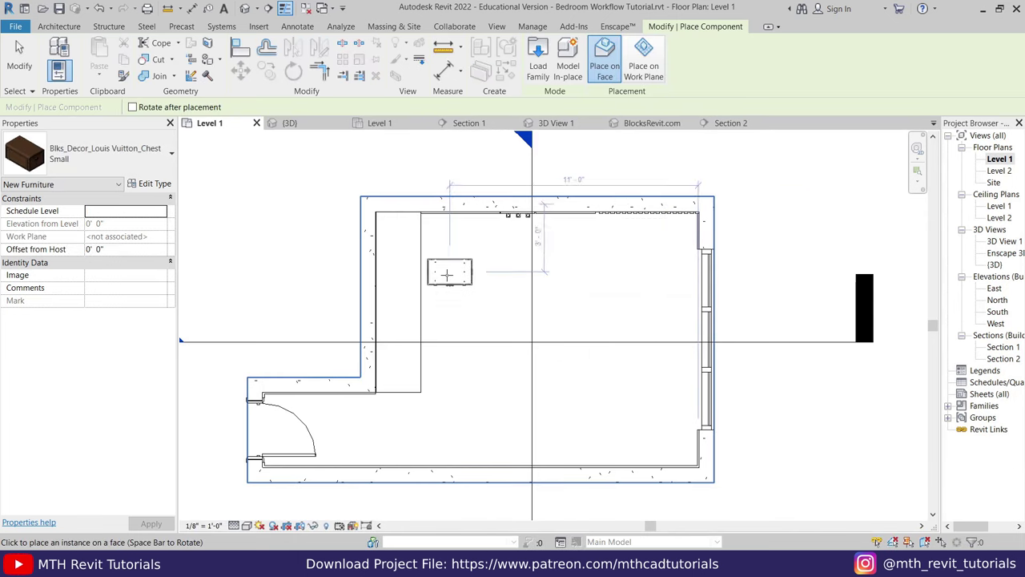
# Step: In the 3D view, place the Louis Vuitton Chest Small on the upper shelf
pyautogui.scroll(2, 453, 296)
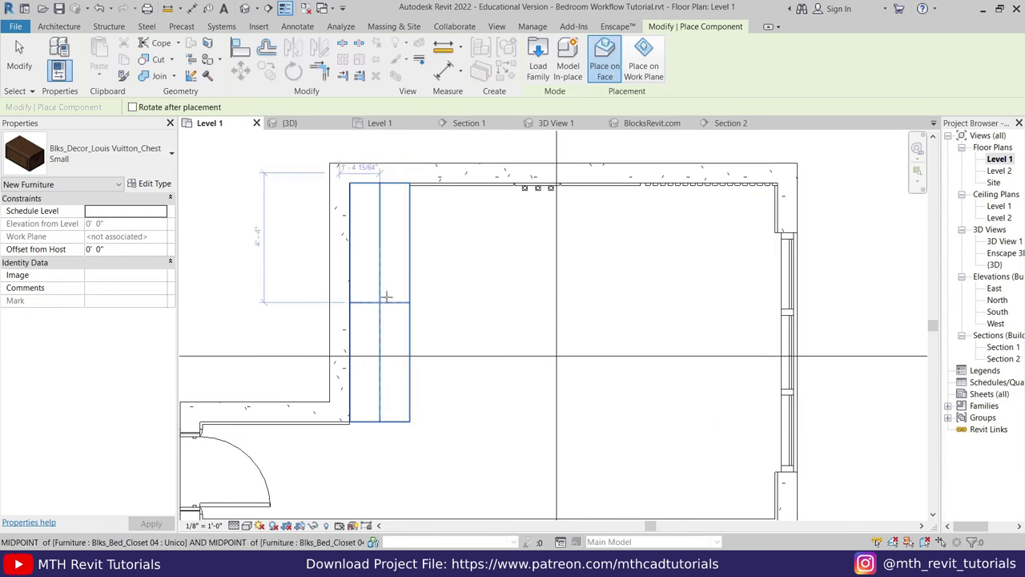
pyautogui.click(302, 124)
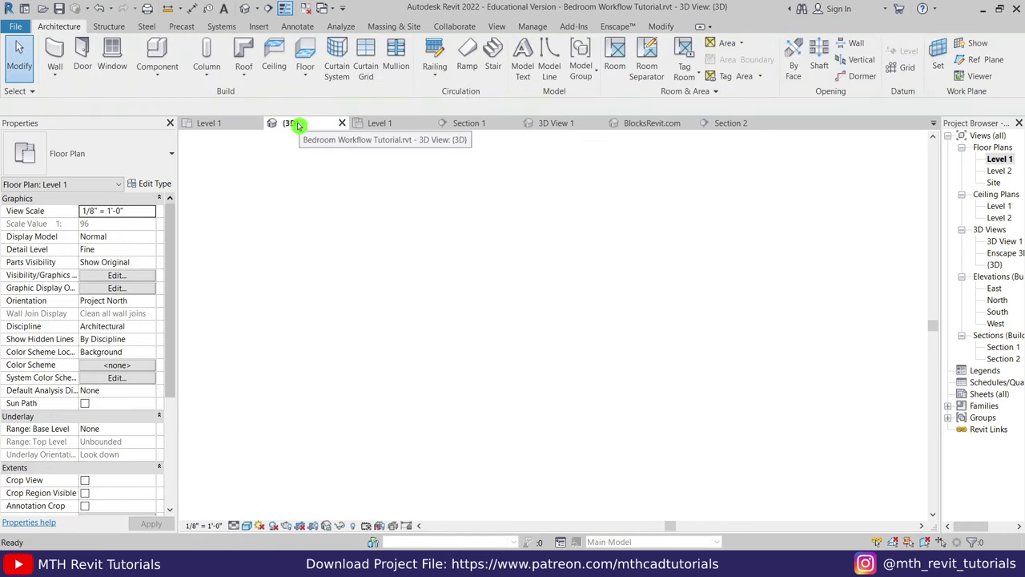
pyautogui.scroll(3, 561, 259)
pyautogui.click(161, 55)
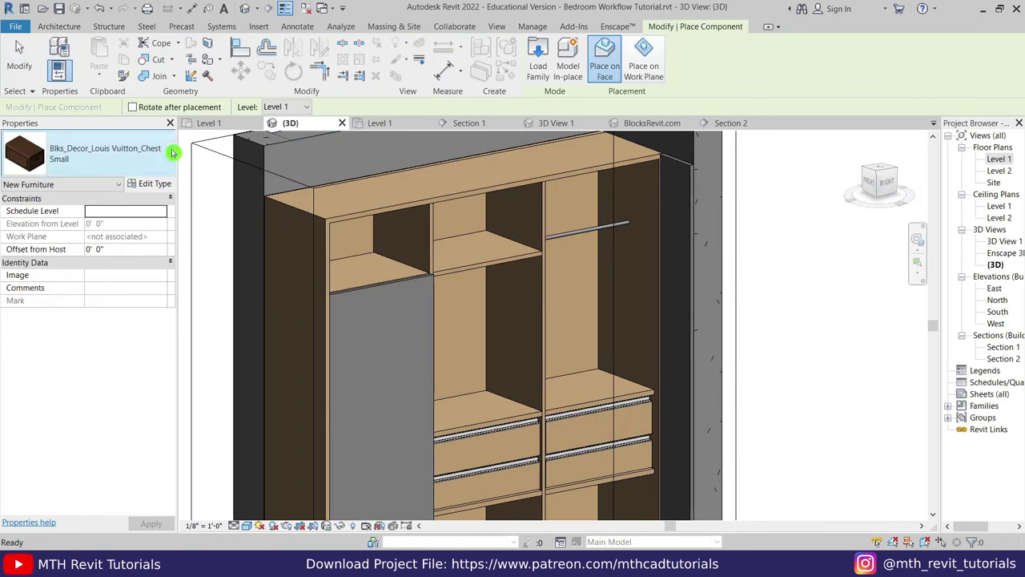
pyautogui.scroll(2, 476, 259)
pyautogui.click(475, 259)
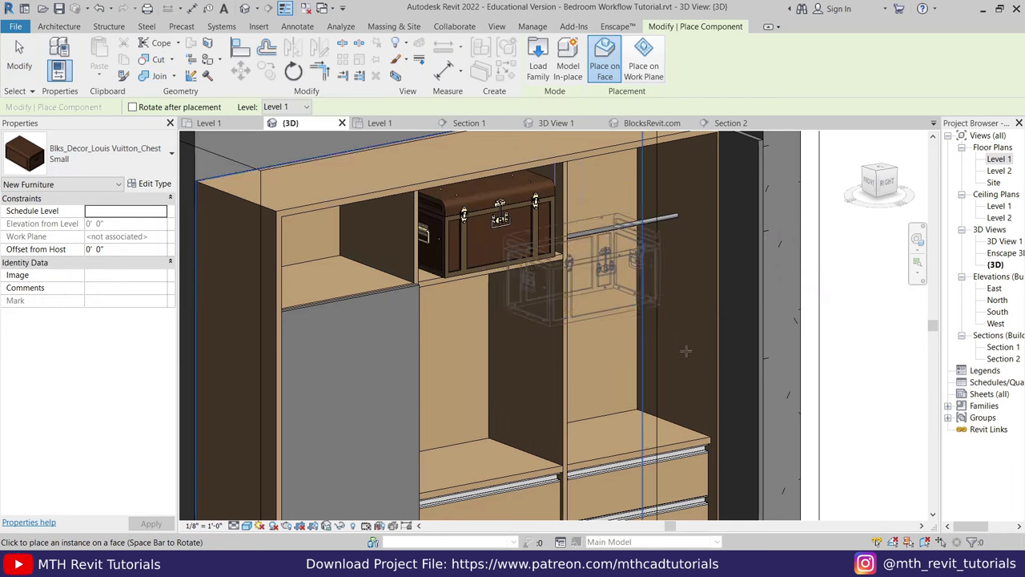
# Step: Place an Organizing Box on the upper-left shelf, then switch the type back to the small chest
pyautogui.click(105, 154)
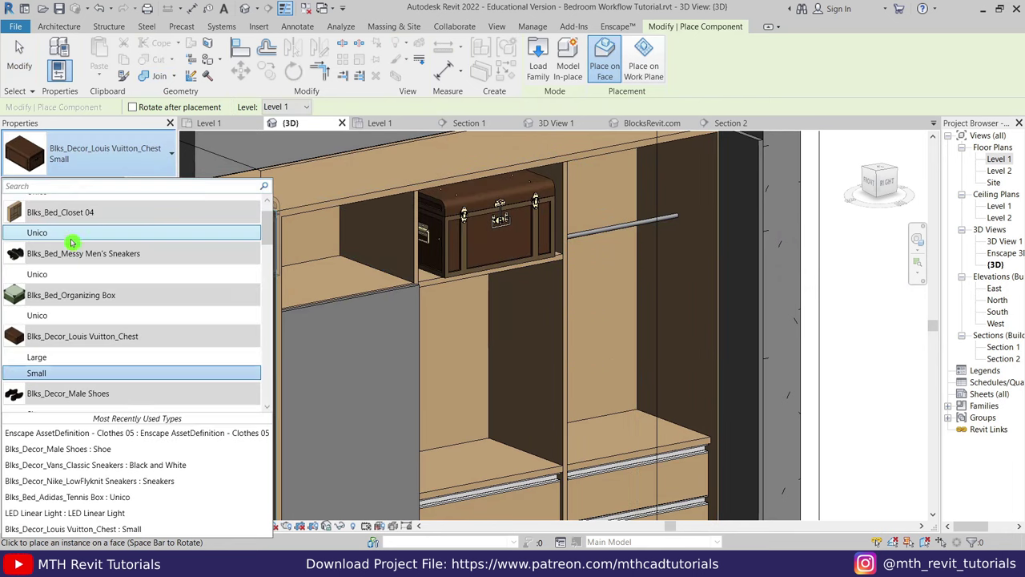
pyautogui.click(90, 314)
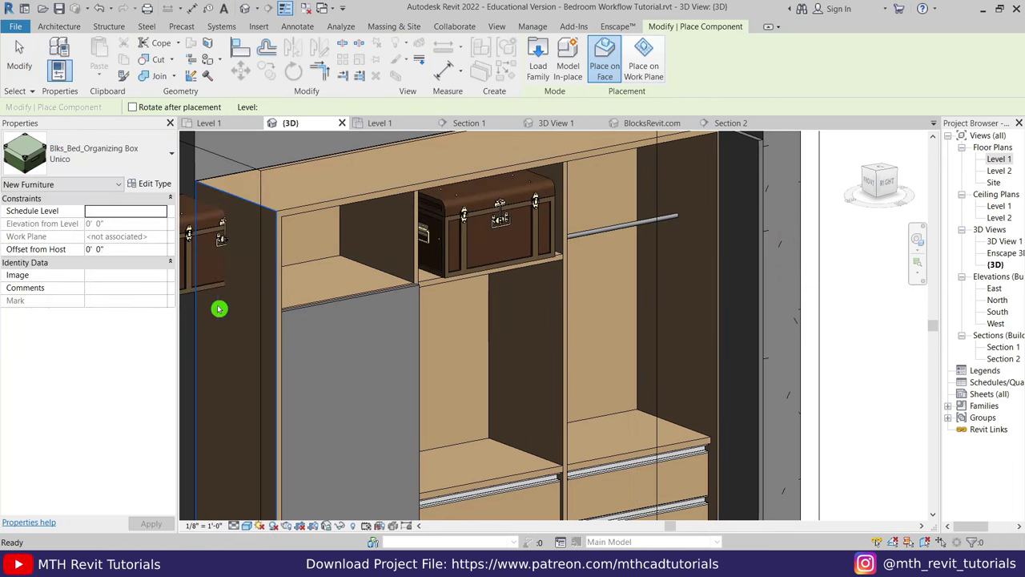
pyautogui.click(348, 264)
pyautogui.click(134, 157)
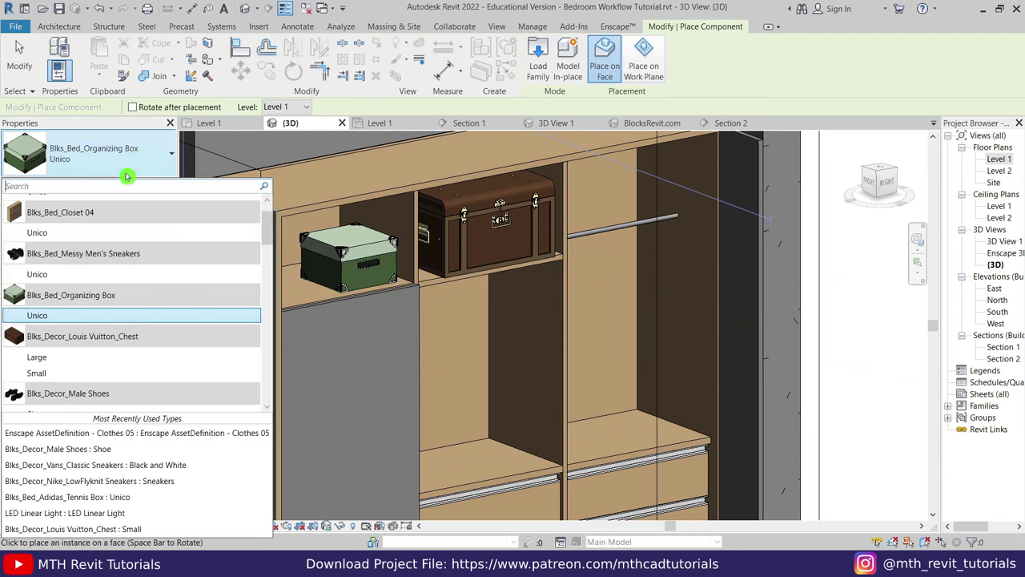
pyautogui.click(77, 372)
pyautogui.scroll(-3, 241, 361)
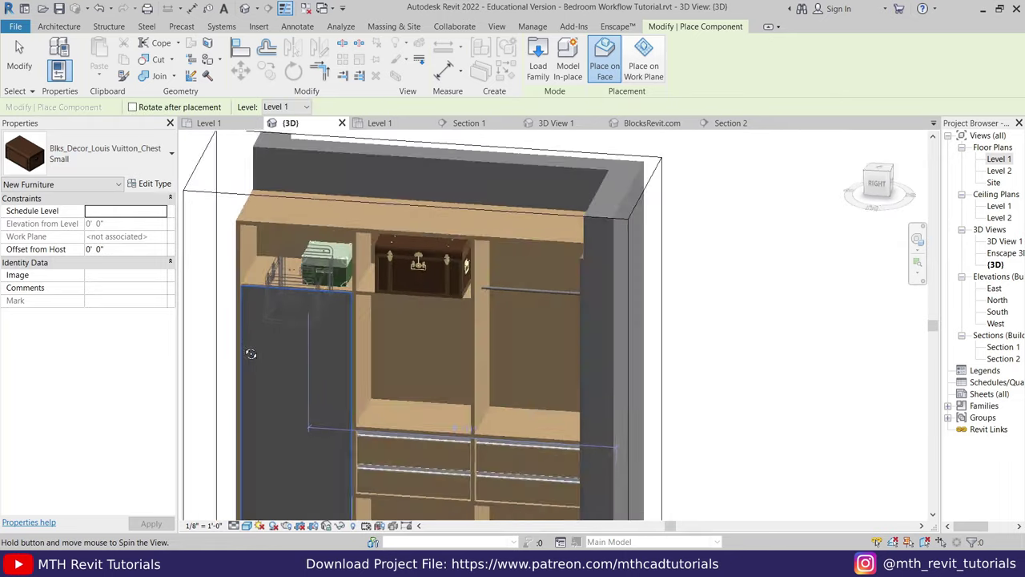
pyautogui.keyDown('shift'); pyautogui.moveTo(246, 355); pyautogui.dragTo(200, 321, button='middle'); pyautogui.keyUp('shift')
pyautogui.click(62, 156)
# Step: Place a pair of Male Shoes on the lower shelf
pyautogui.scroll(-2, 73, 355)
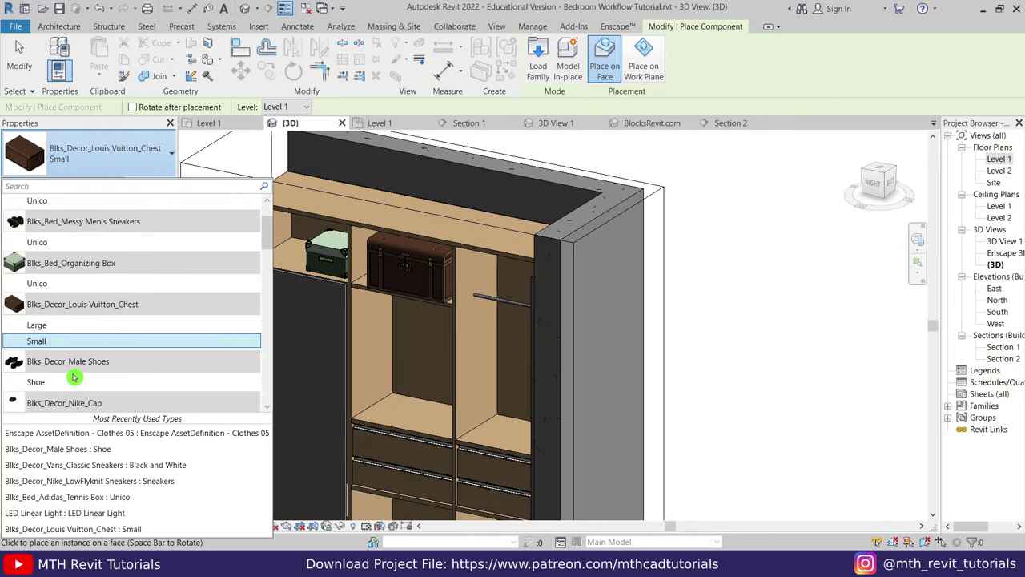
pyautogui.scroll(-2, 72, 377)
pyautogui.scroll(-1, 76, 320)
pyautogui.click(72, 286)
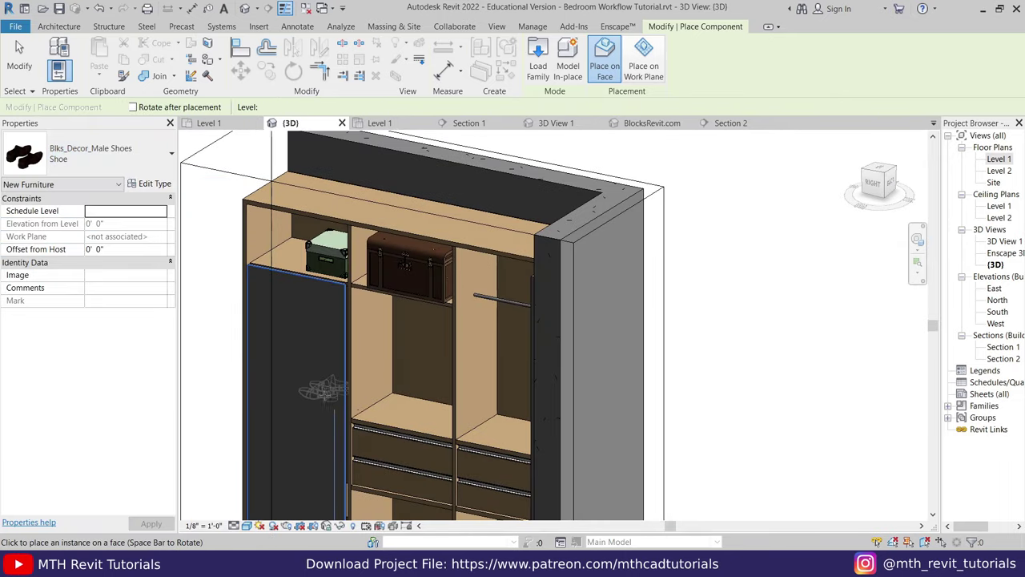
pyautogui.scroll(3, 324, 390)
pyautogui.scroll(3, 453, 375)
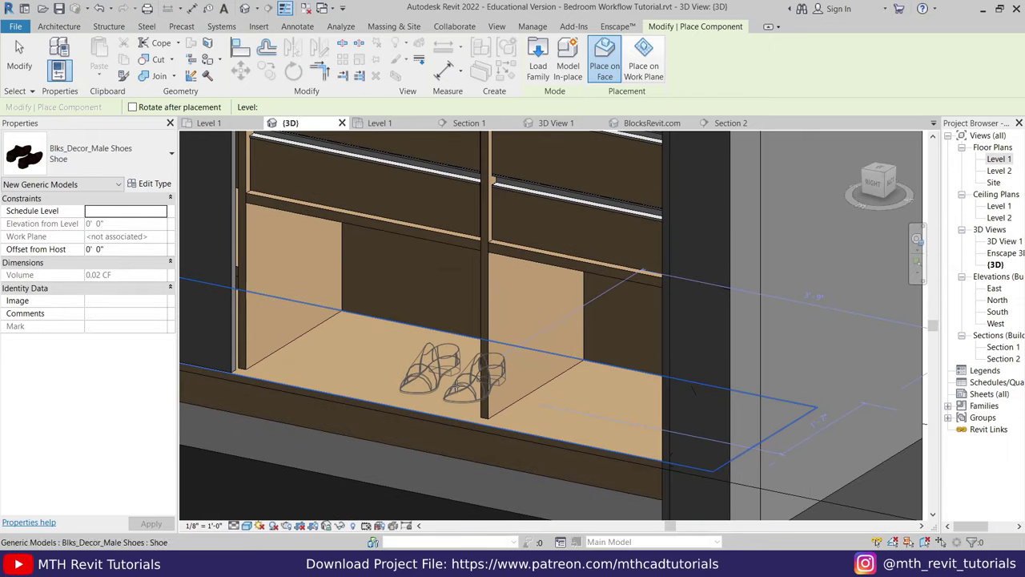
pyautogui.click(453, 372)
pyautogui.press('Escape')
# Step: Place White Nike and Navy Blue caps on the shelf above the drawers
pyautogui.click(149, 56)
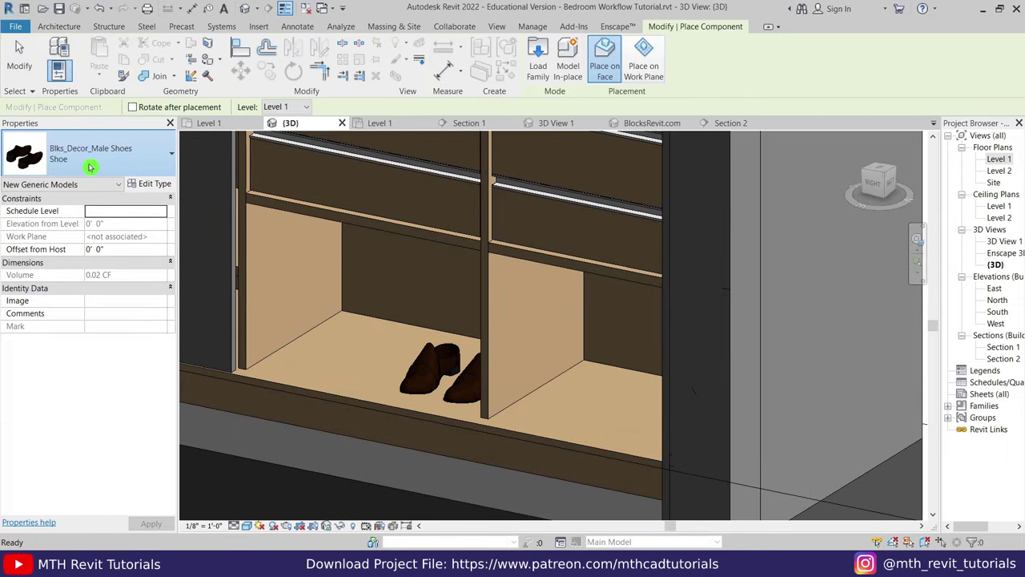
pyautogui.click(91, 167)
pyautogui.click(38, 359)
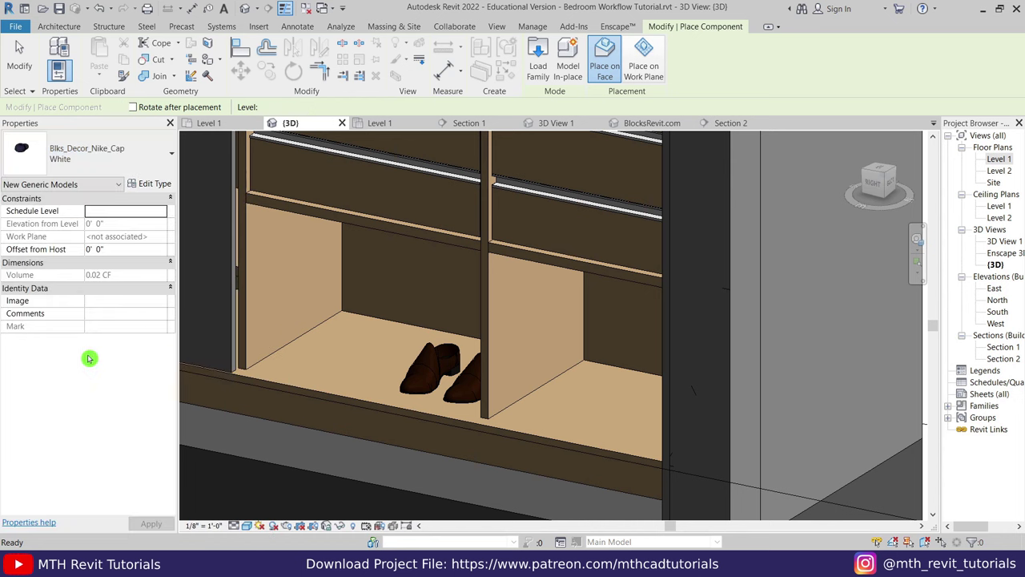
pyautogui.scroll(-2, 341, 313)
pyautogui.scroll(2, 342, 265)
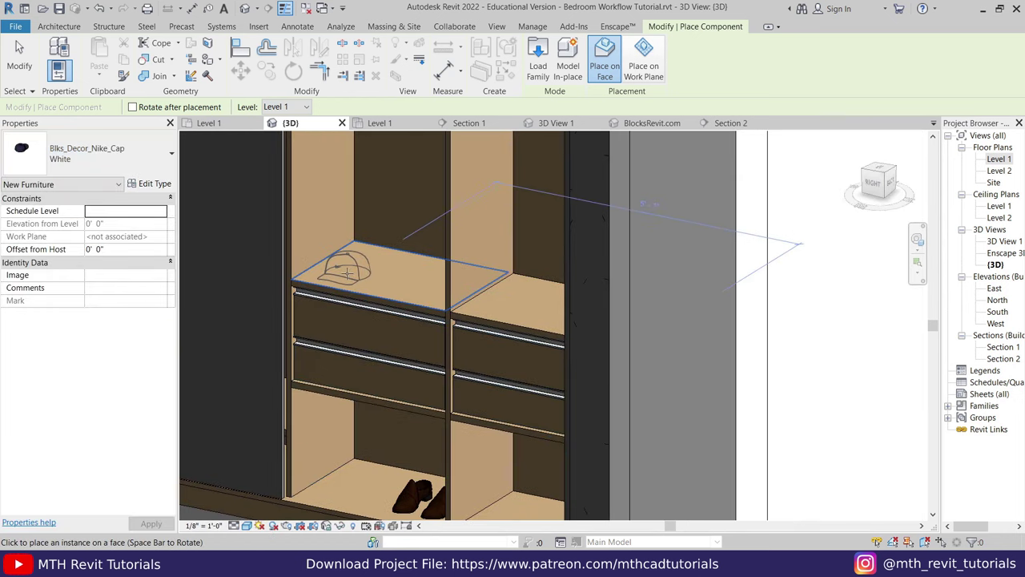
pyautogui.click(88, 156)
pyautogui.click(60, 347)
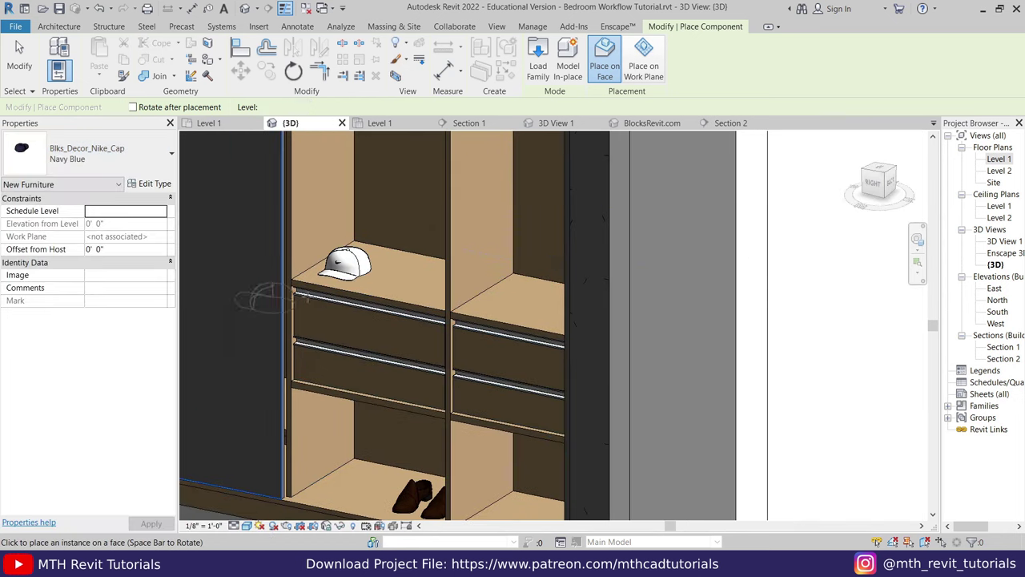
pyautogui.click(376, 282)
pyautogui.click(88, 154)
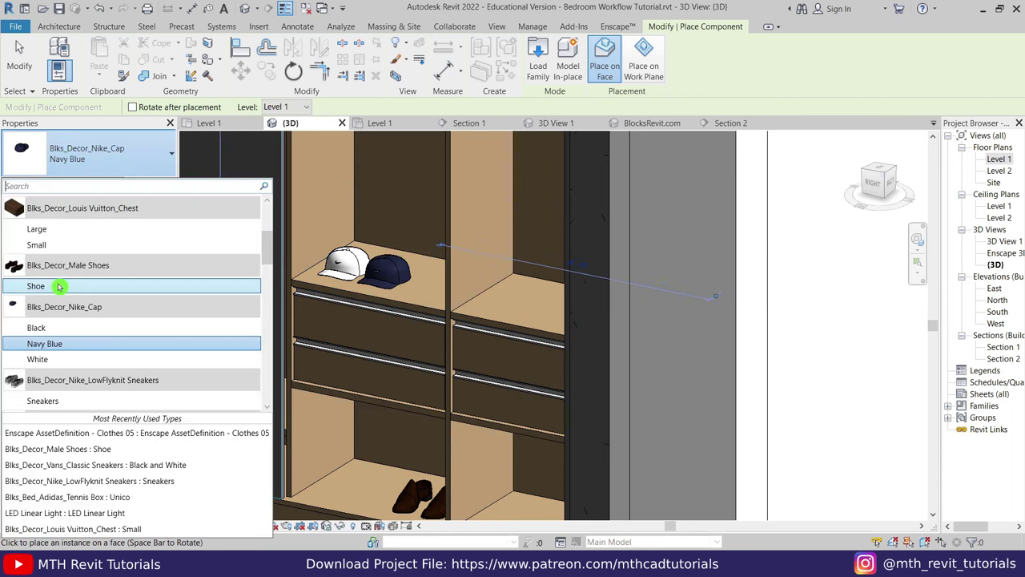
pyautogui.click(53, 327)
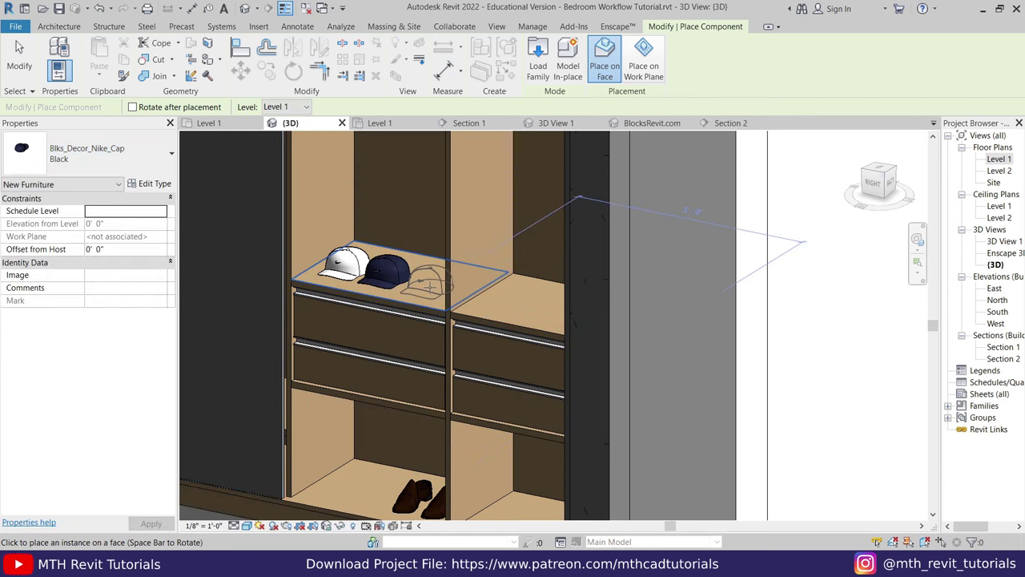
pyautogui.press('Escape')
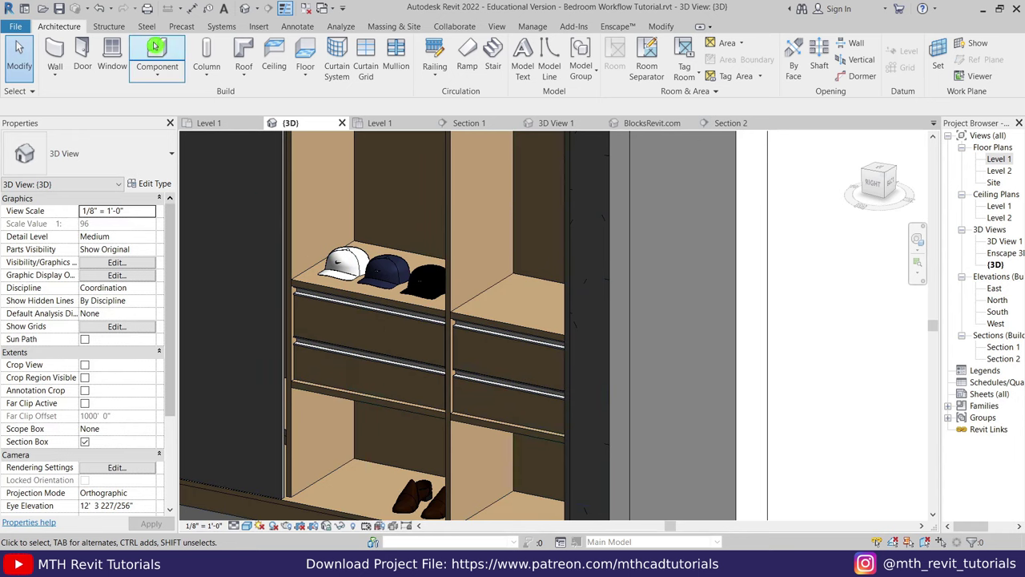
# Step: Place grey Nike LowFlyknit Sneakers on the lower shelf
pyautogui.click(153, 54)
pyautogui.click(88, 154)
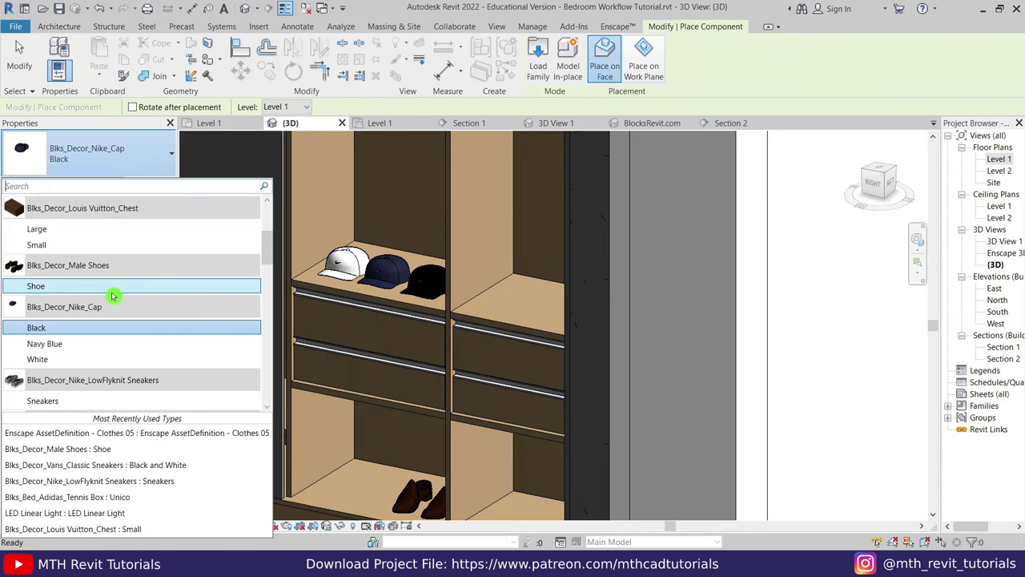
pyautogui.scroll(-1, 84, 367)
pyautogui.scroll(-1, 69, 344)
pyautogui.click(69, 341)
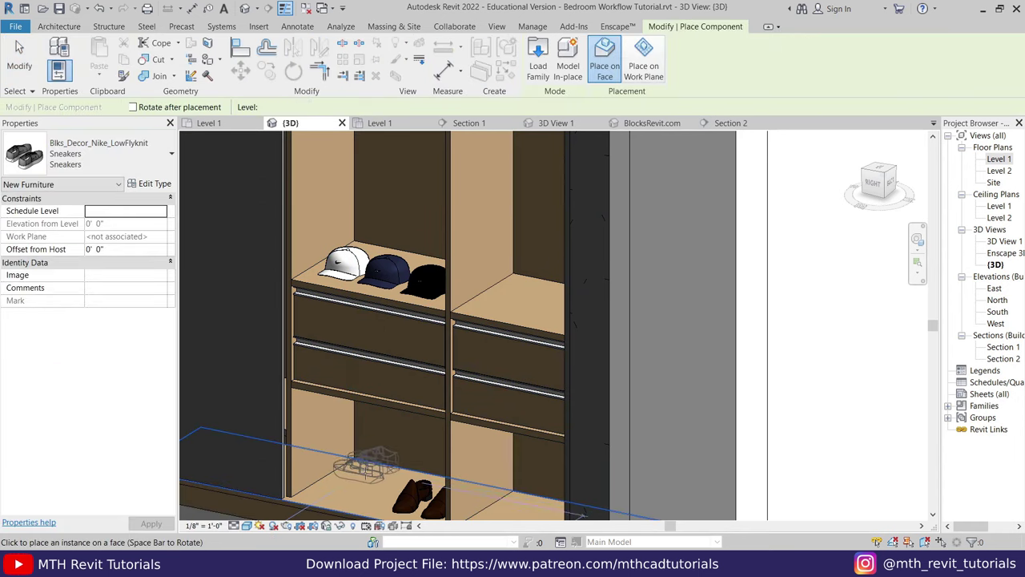
pyautogui.scroll(2, 373, 469)
pyautogui.scroll(2, 401, 364)
pyautogui.click(361, 364)
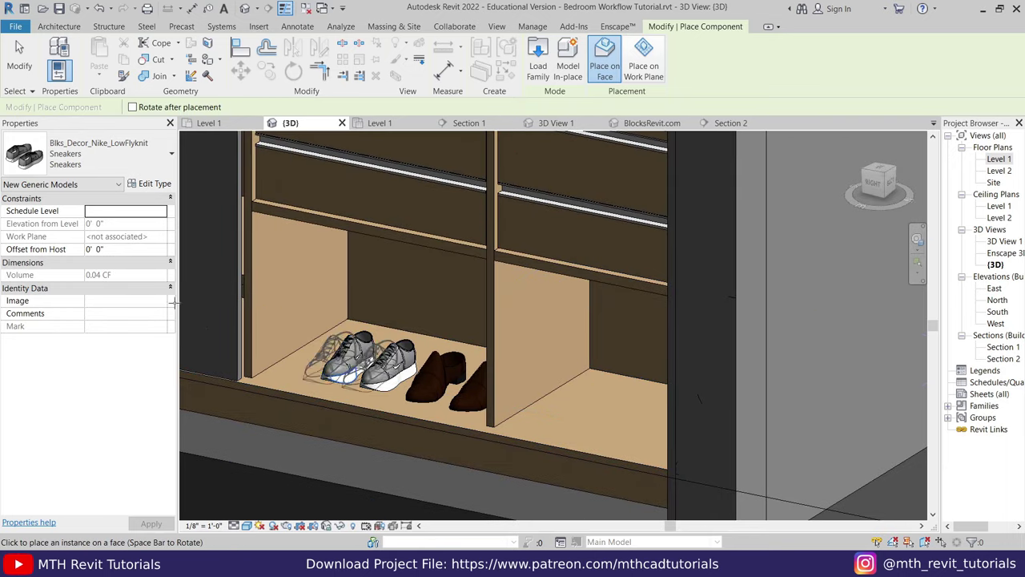
# Step: Place Black and White Vans sneakers on the shelf and end the placement
pyautogui.click(78, 157)
pyautogui.scroll(-1, 77, 383)
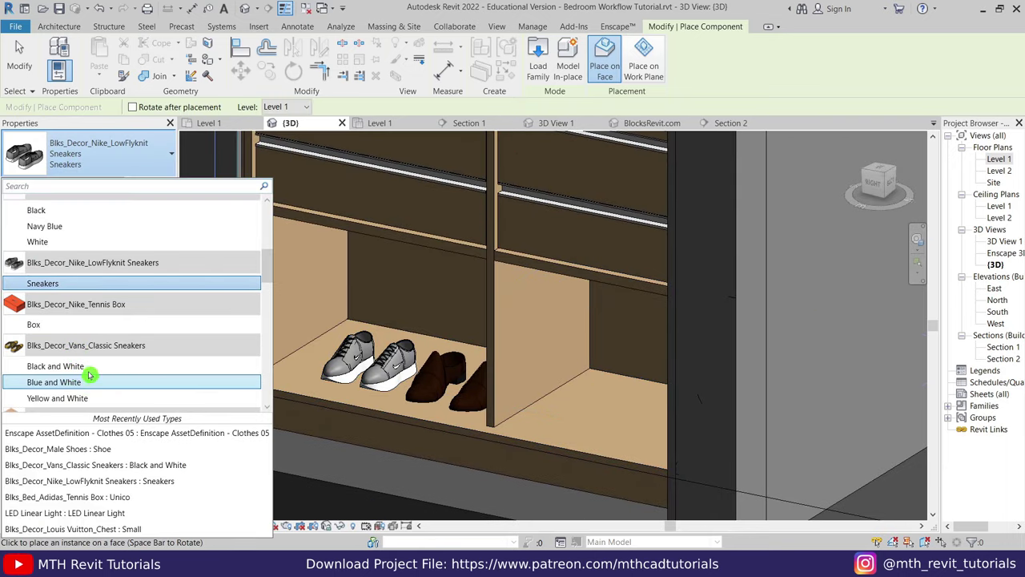
pyautogui.click(89, 368)
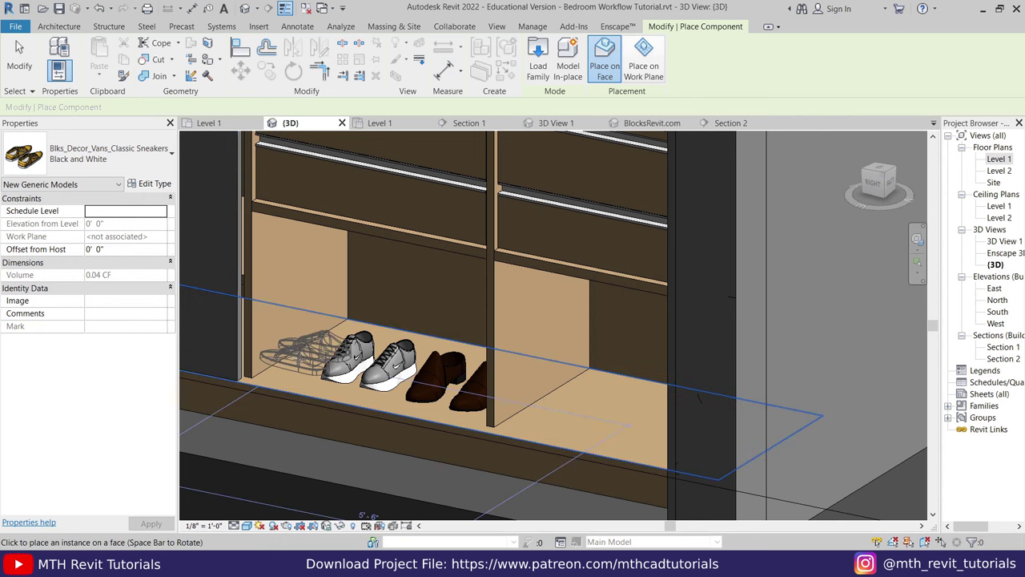
pyautogui.scroll(2, 298, 361)
pyautogui.click(448, 285)
pyautogui.rightClick(469, 291)
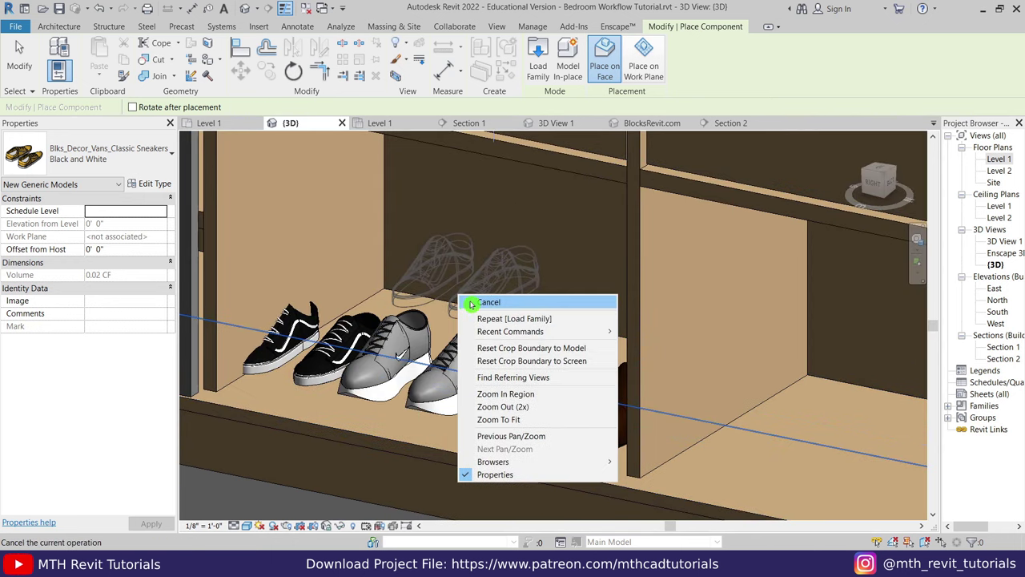
pyautogui.click(489, 300)
# Step: Add the Messy Men's Sneakers in the shoe-shelf cubby beside the brown shoes
pyautogui.click(86, 165)
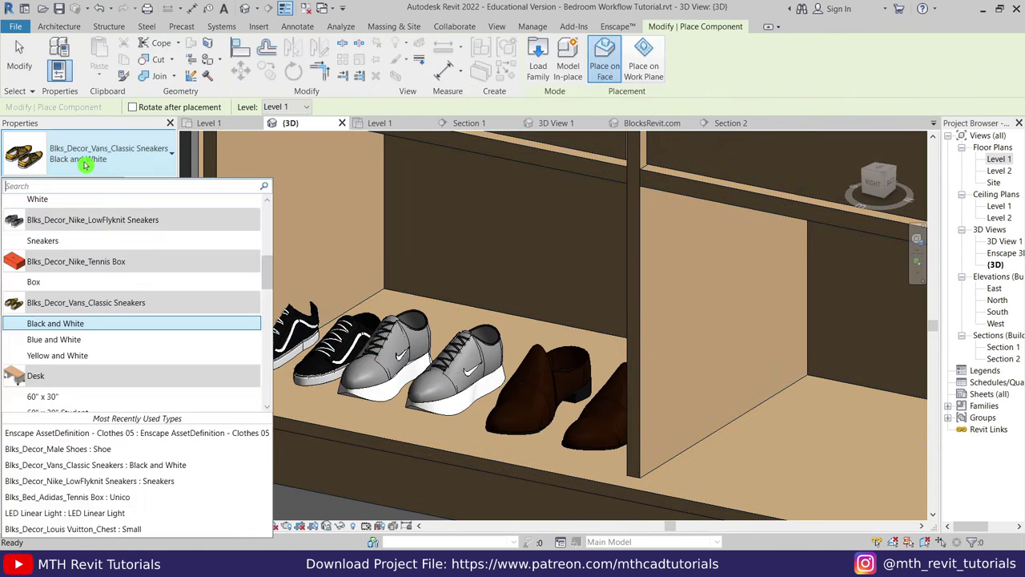
pyautogui.scroll(-2, 98, 360)
pyautogui.scroll(3, 99, 348)
pyautogui.scroll(3, 90, 291)
pyautogui.scroll(3, 90, 291)
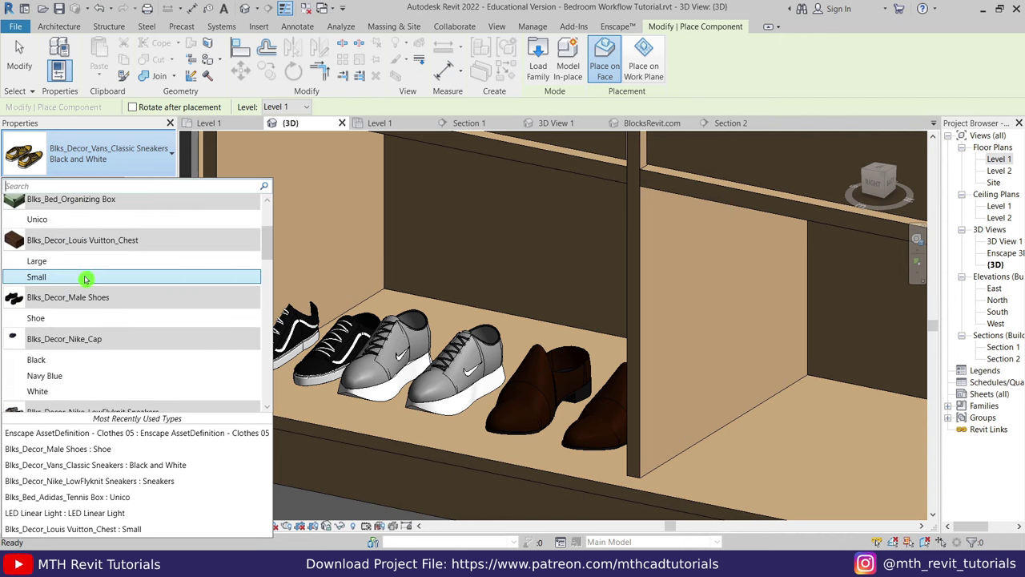
pyautogui.scroll(3, 84, 277)
pyautogui.press('Escape')
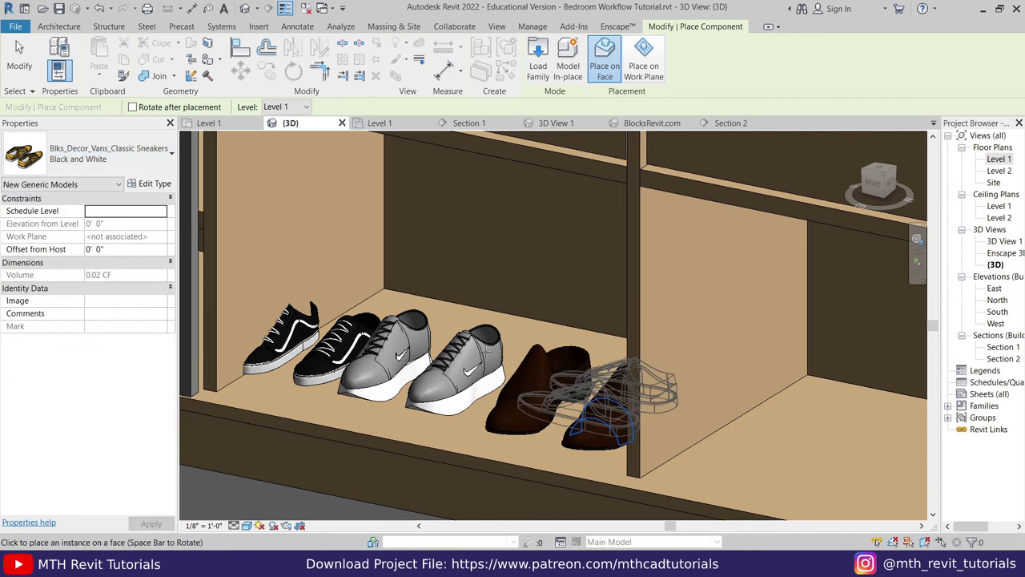
pyautogui.moveTo(641, 369); pyautogui.dragTo(400, 281, button='middle')
pyautogui.scroll(1, 85, 270)
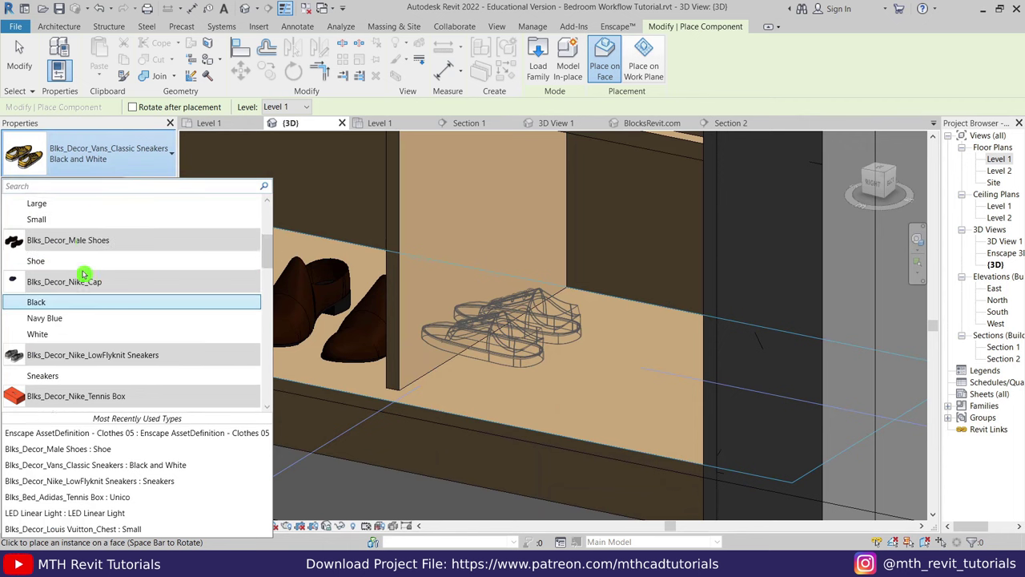
pyautogui.scroll(2, 84, 278)
pyautogui.click(47, 254)
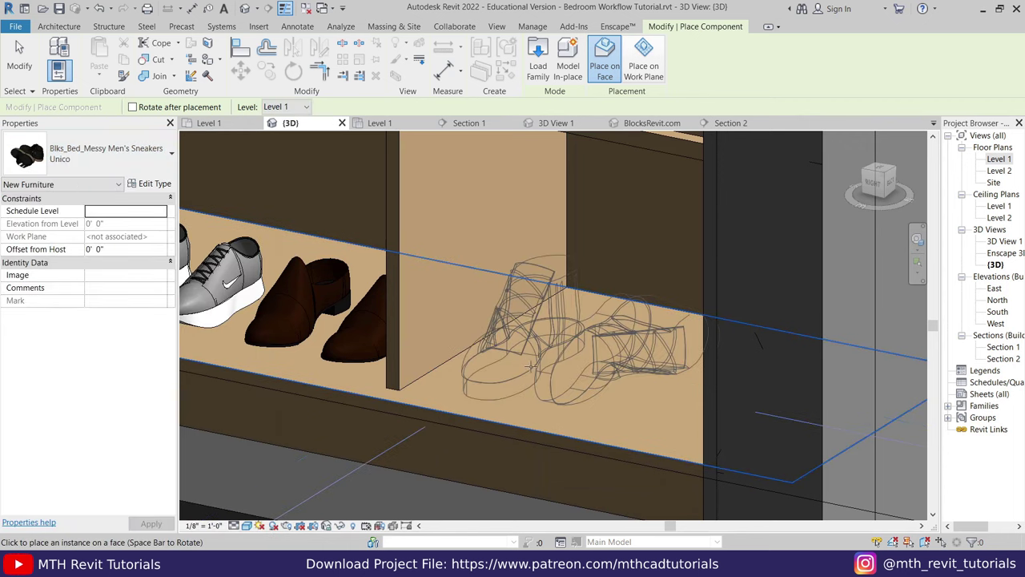
pyautogui.scroll(-2, 647, 445)
pyautogui.scroll(-2, 540, 423)
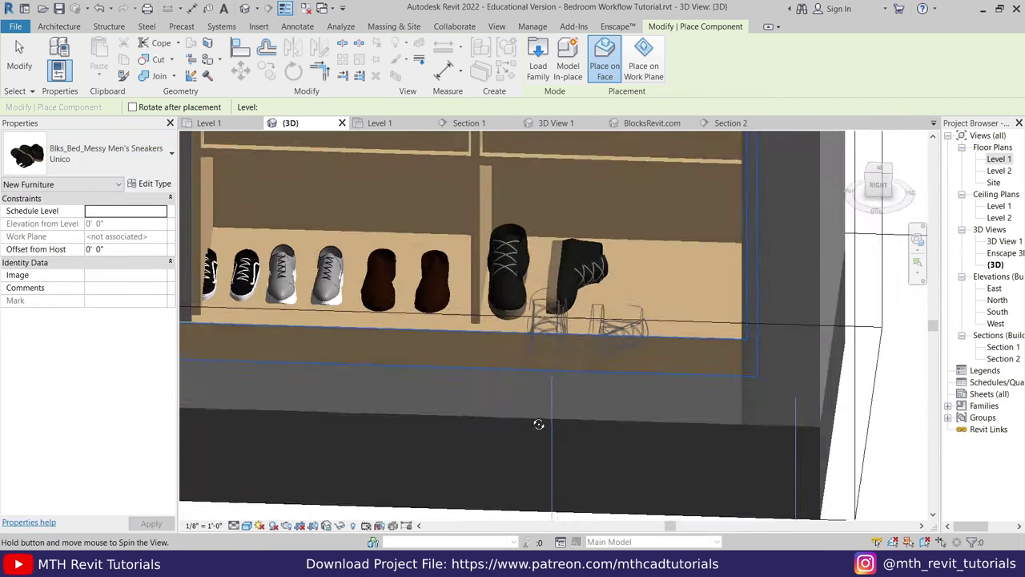
pyautogui.scroll(2, 529, 421)
pyautogui.scroll(1, 517, 416)
pyautogui.click(104, 154)
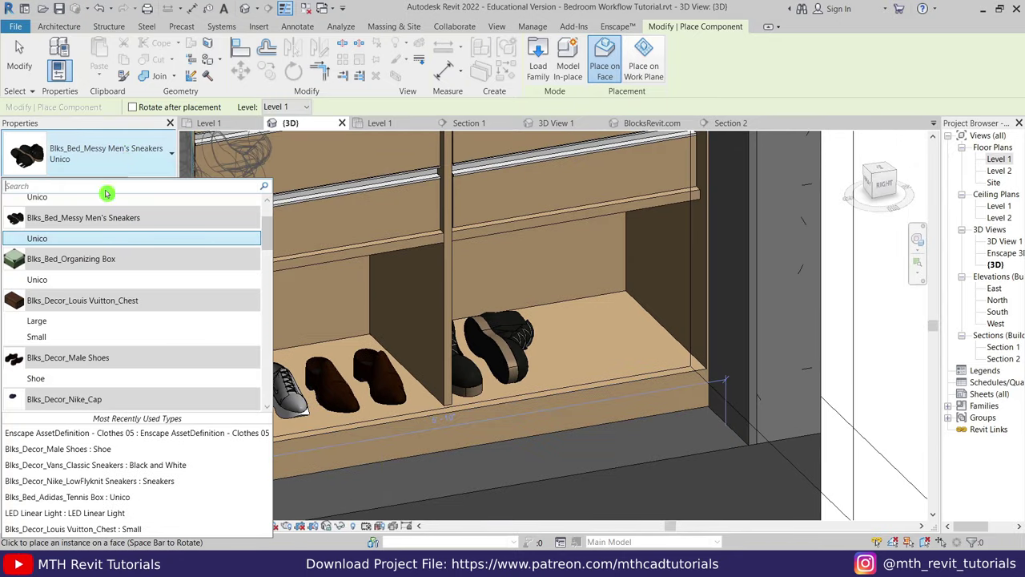
pyautogui.scroll(2, 96, 273)
pyautogui.press('Escape')
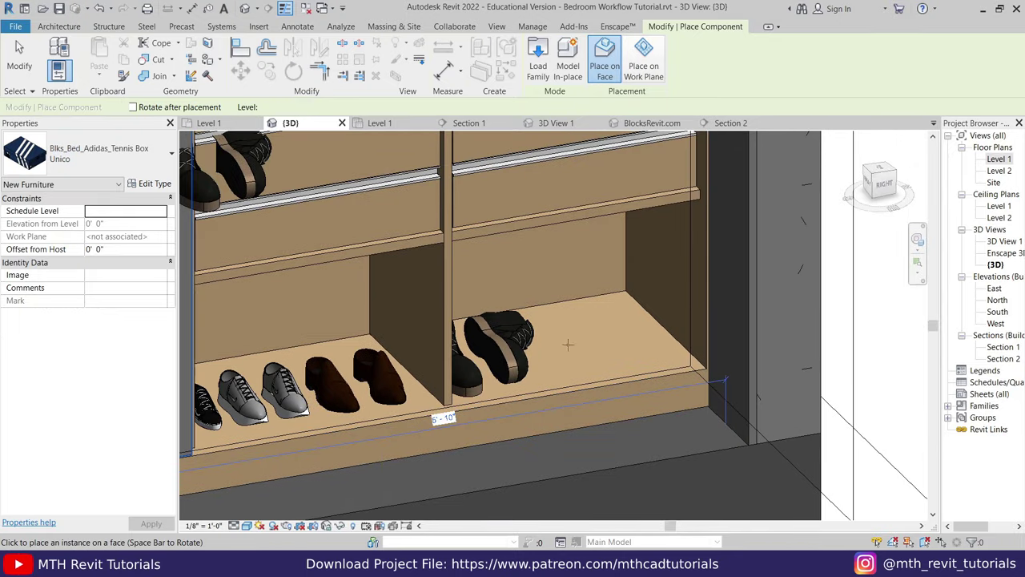
# Step: Place the Adidas Tennis Box on the shoe shelf
pyautogui.click(621, 342)
pyautogui.scroll(2, 620, 342)
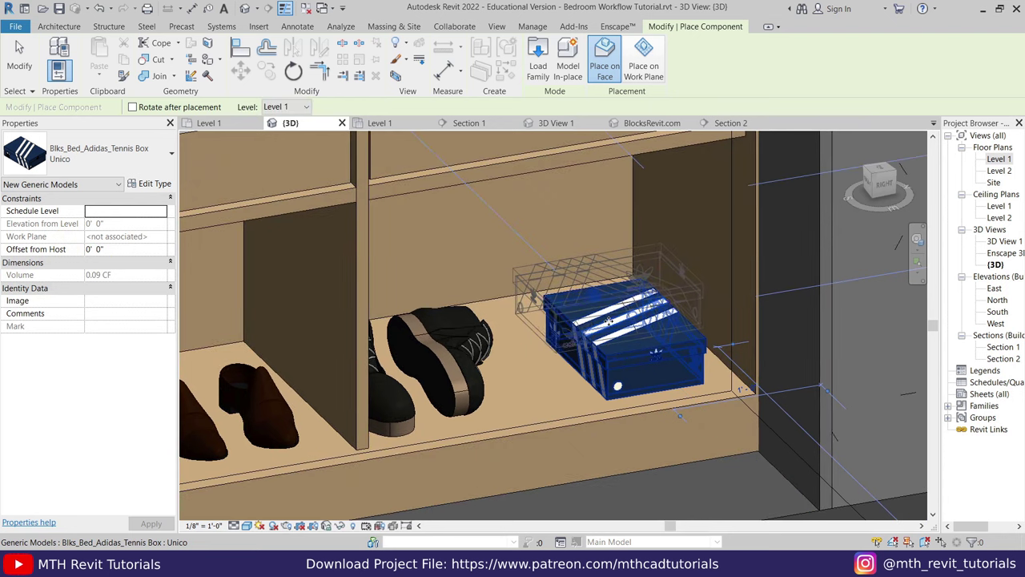
pyautogui.scroll(-3, 561, 324)
pyautogui.scroll(3, 433, 192)
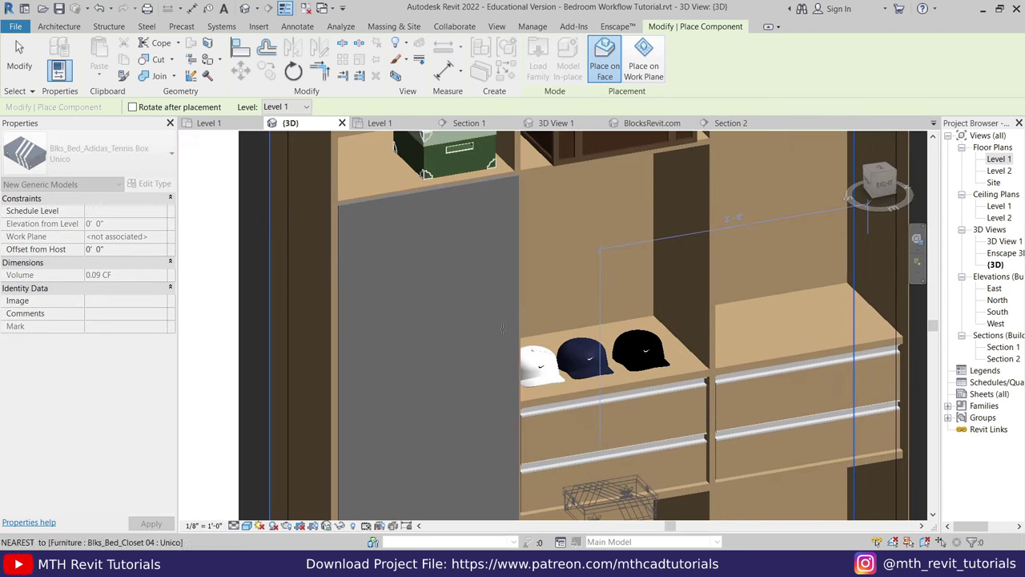
pyautogui.scroll(2, 433, 192)
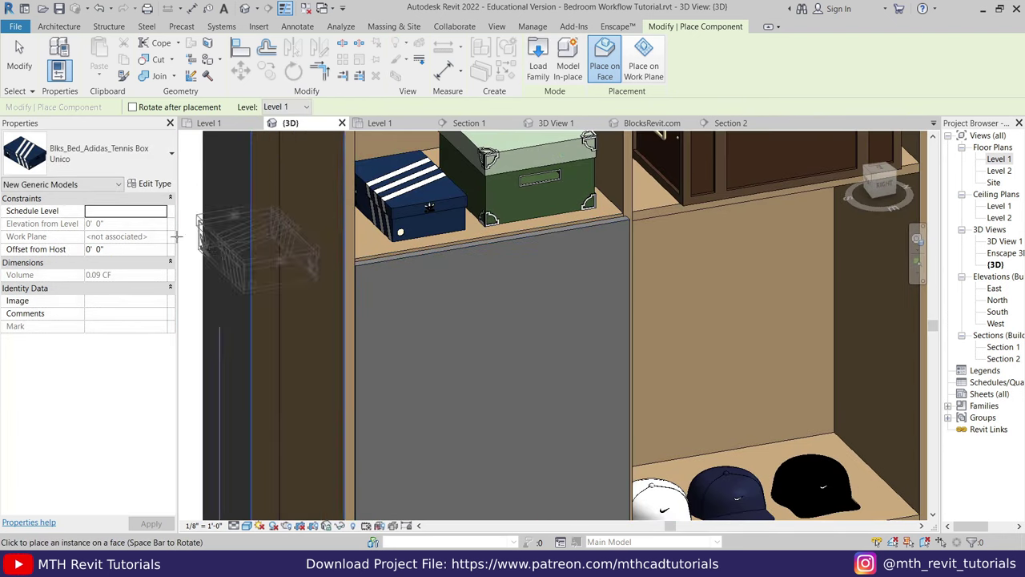
# Step: Place an orange Nike Tennis Box on top of the Adidas box on the shoe shelf
pyautogui.click(115, 171)
pyautogui.scroll(-3, 133, 286)
pyautogui.scroll(-3, 137, 327)
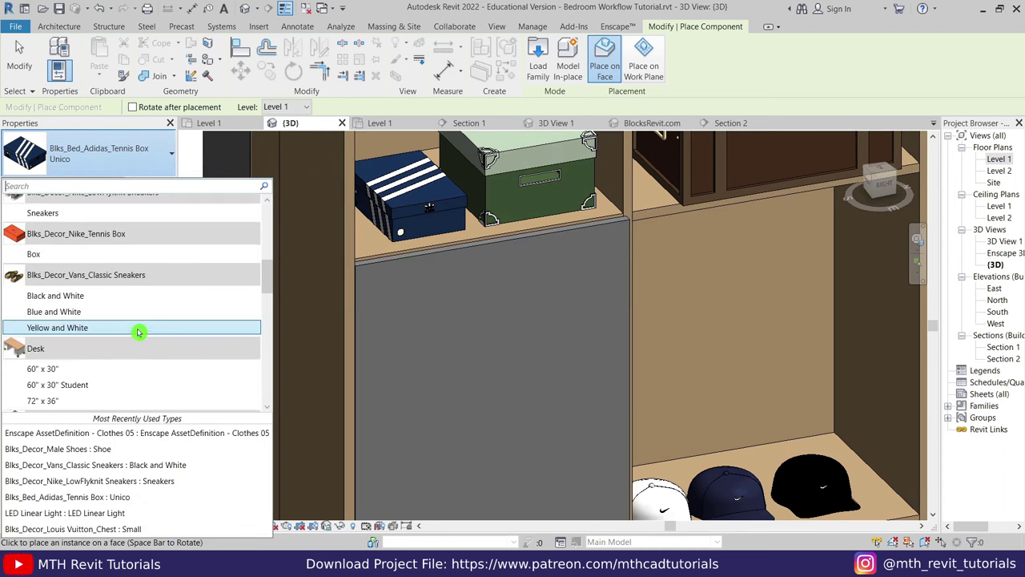
pyautogui.scroll(-3, 127, 347)
pyautogui.scroll(3, 127, 346)
pyautogui.scroll(1, 121, 343)
pyautogui.scroll(3, 121, 343)
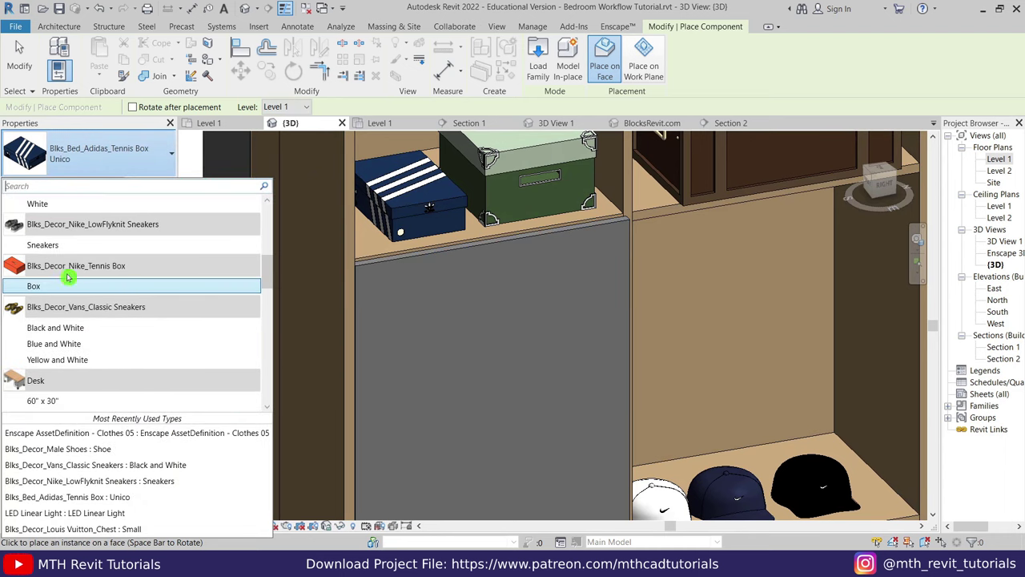
pyautogui.click(120, 286)
pyautogui.scroll(-3, 430, 207)
pyautogui.scroll(3, 597, 356)
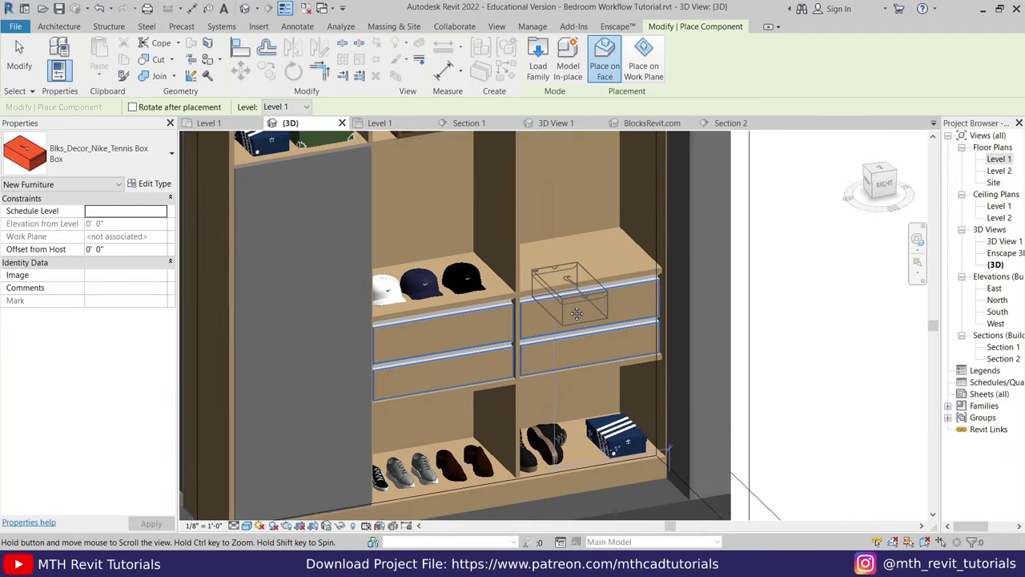
pyautogui.scroll(1, 597, 357)
pyautogui.scroll(2, 583, 367)
pyautogui.click(589, 344)
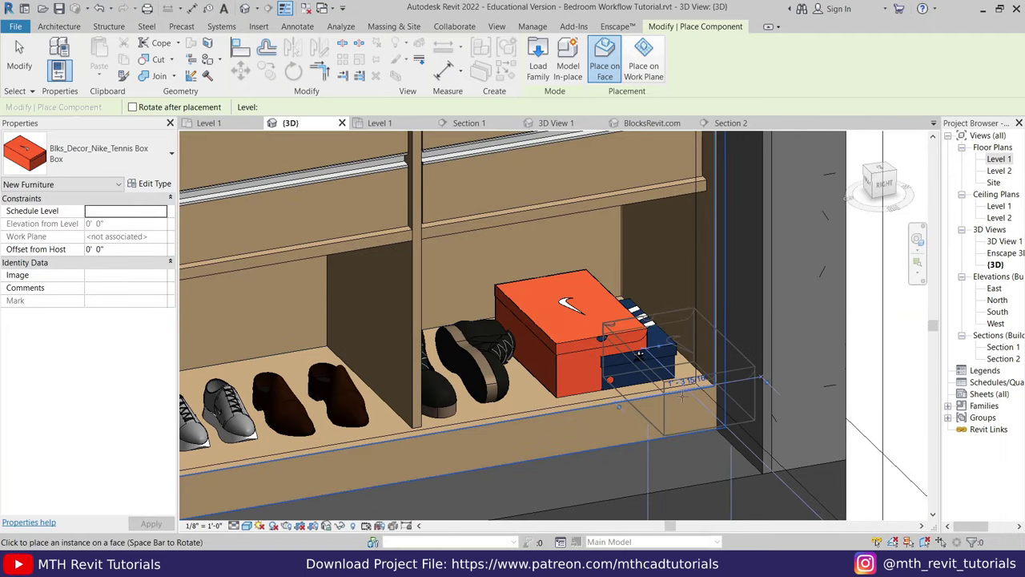
# Step: Add another Adidas Tennis Box on the upper shelf beside the green box, then finish placing
pyautogui.click(58, 27)
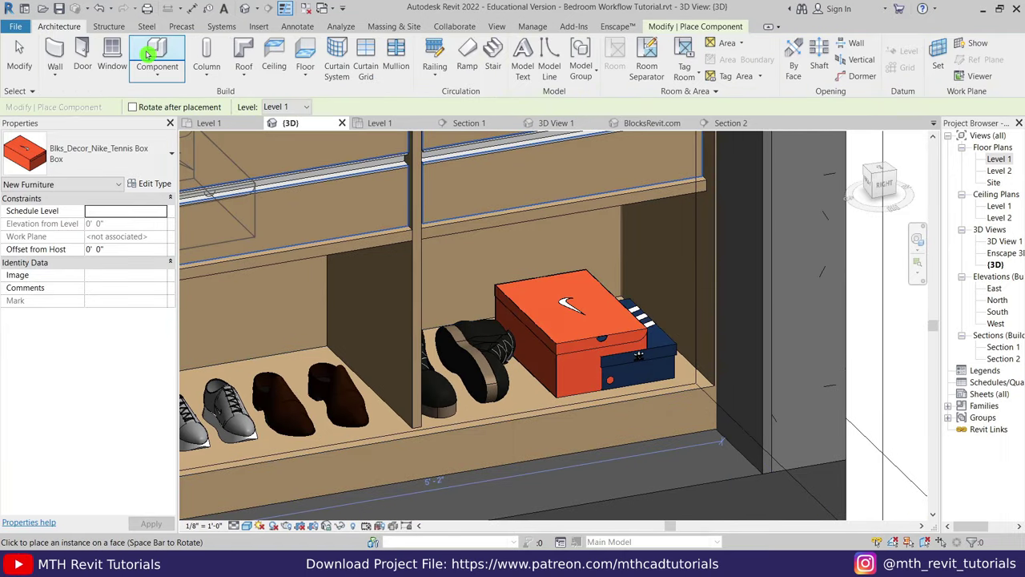
pyautogui.click(103, 174)
pyautogui.scroll(-3, 89, 366)
pyautogui.scroll(3, 99, 360)
pyautogui.scroll(3, 94, 362)
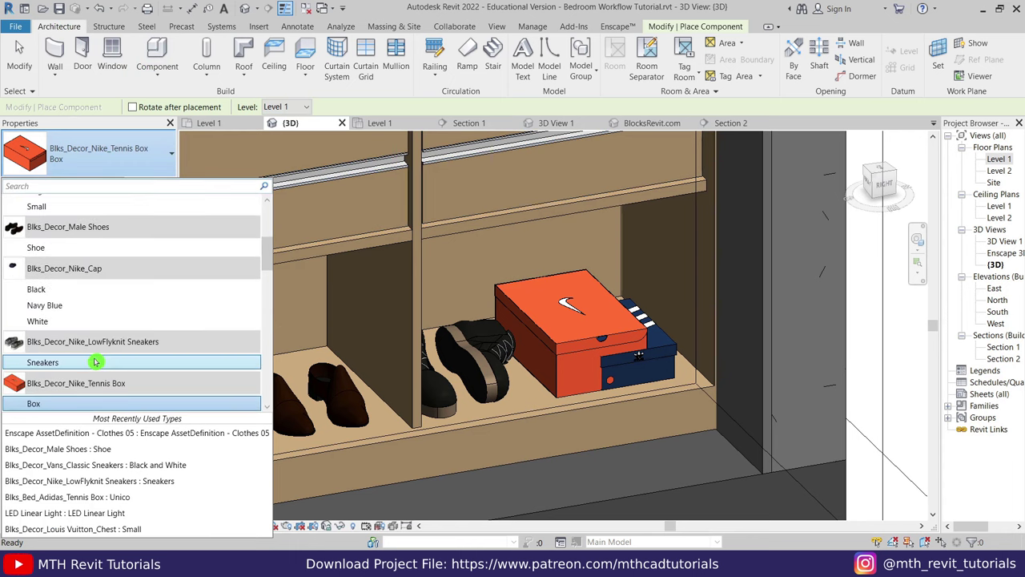
pyautogui.scroll(3, 95, 362)
pyautogui.scroll(2, 80, 320)
pyautogui.scroll(1, 48, 240)
pyautogui.click(44, 223)
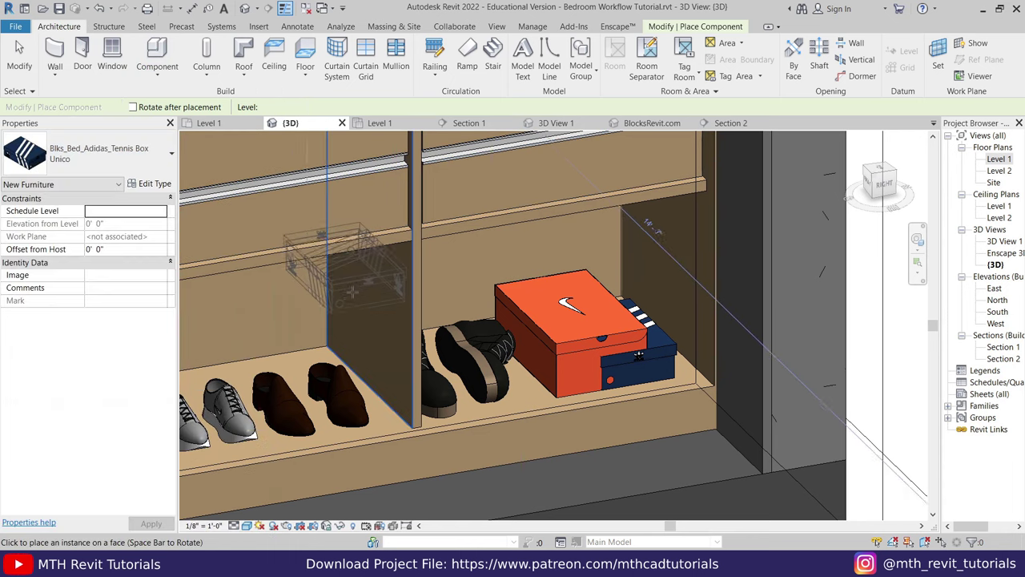
pyautogui.scroll(-5, 352, 293)
pyautogui.scroll(5, 396, 319)
pyautogui.scroll(1, 396, 318)
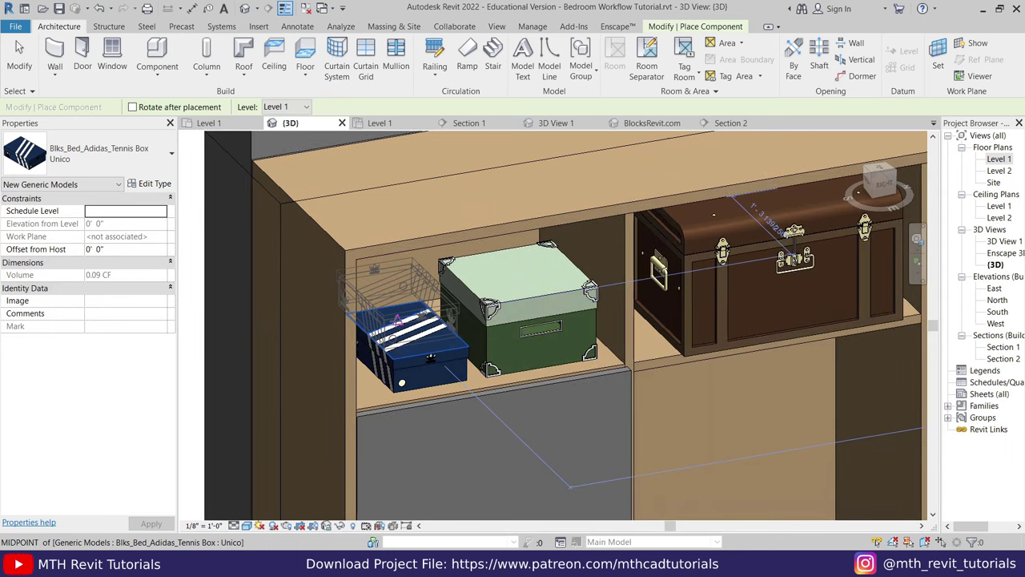
pyautogui.press('Escape')
pyautogui.keyDown('shift'); pyautogui.moveTo(507, 391); pyautogui.dragTo(440, 304, button='middle'); pyautogui.keyUp('shift')
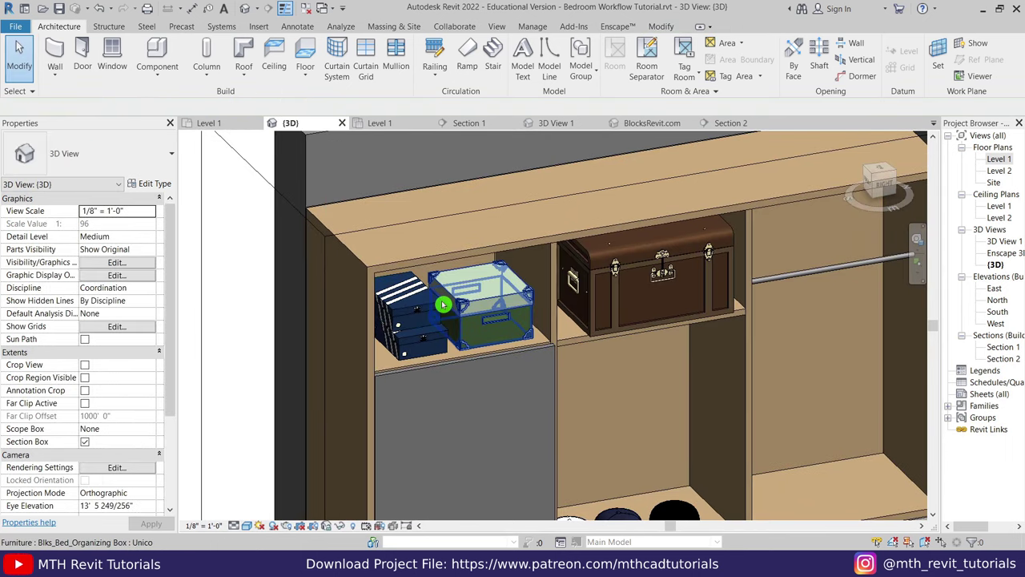
# Step: From a side view, inspect the chest and the two Adidas boxes on the upper shelf
pyautogui.scroll(-5, 443, 304)
pyautogui.scroll(3, 526, 373)
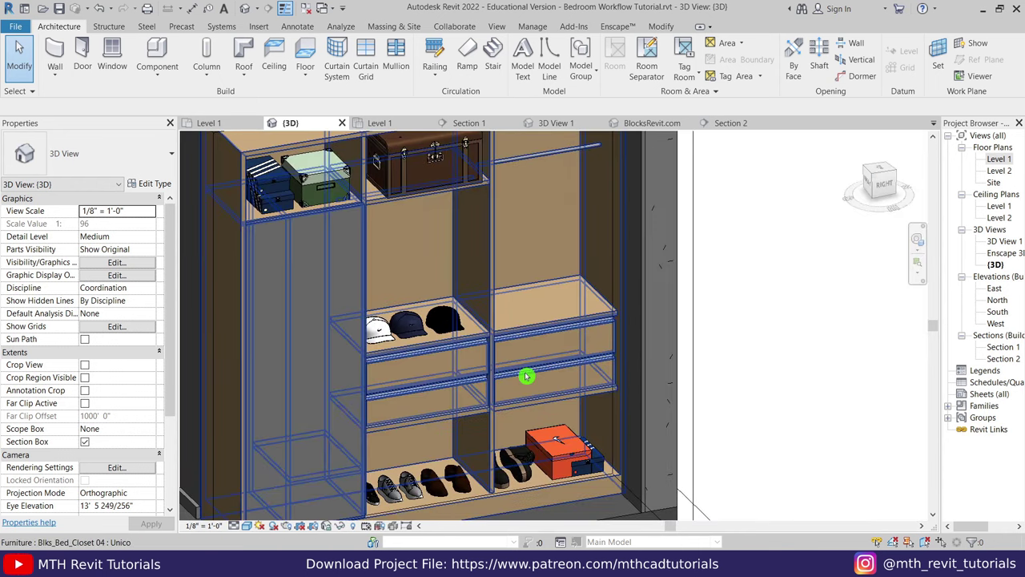
pyautogui.click(881, 184)
pyautogui.scroll(5, 501, 283)
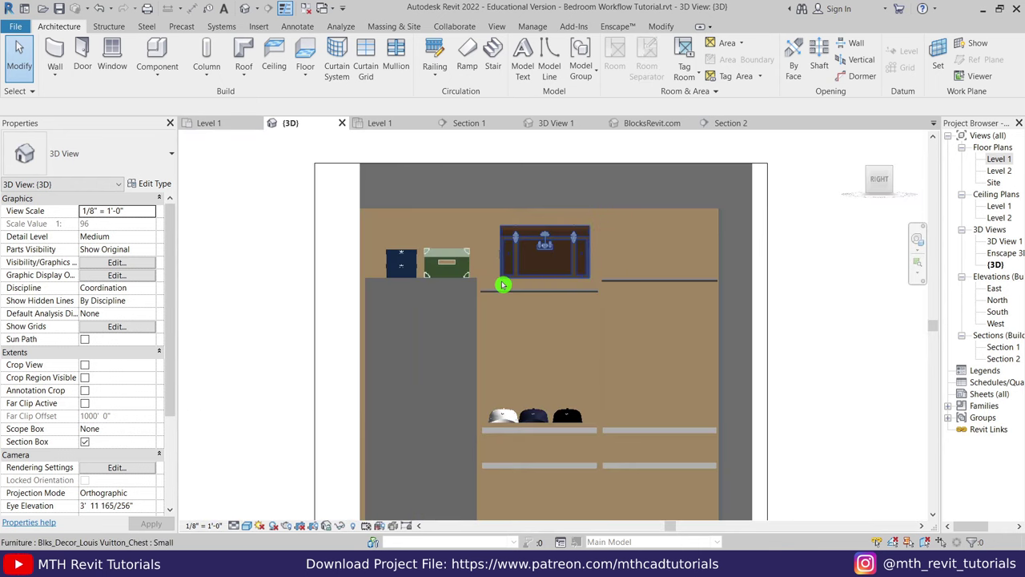
pyautogui.scroll(3, 607, 261)
pyautogui.click(610, 212)
pyautogui.moveTo(609, 212); pyautogui.dragTo(785, 212, button='middle')
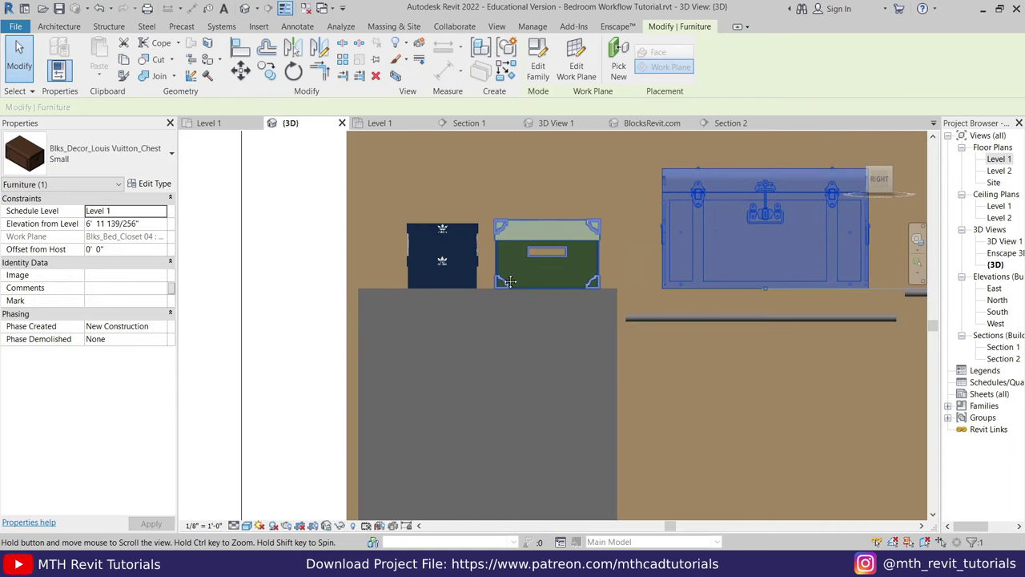
pyautogui.scroll(2, 470, 229)
pyautogui.click(442, 230)
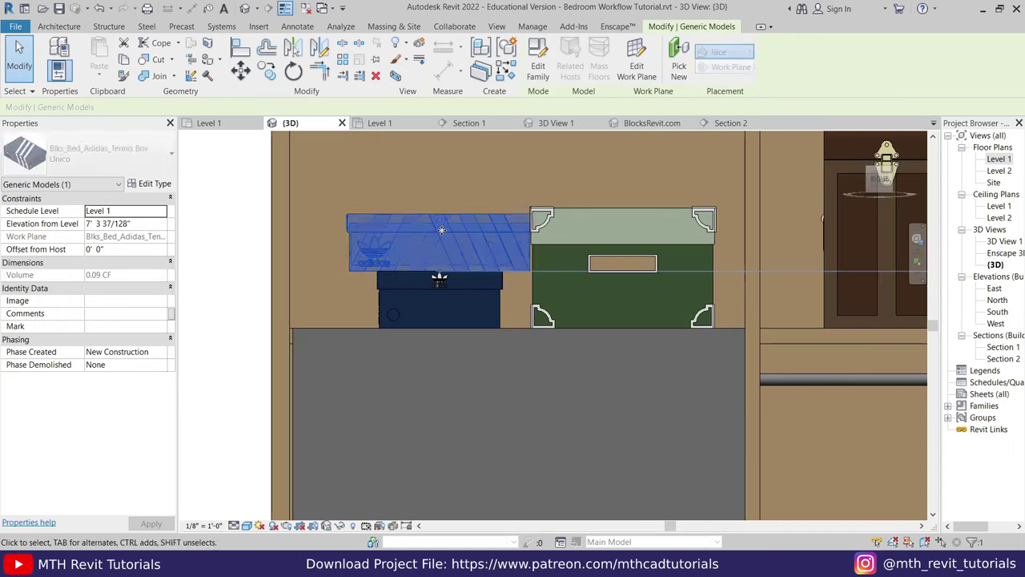
pyautogui.click(501, 295)
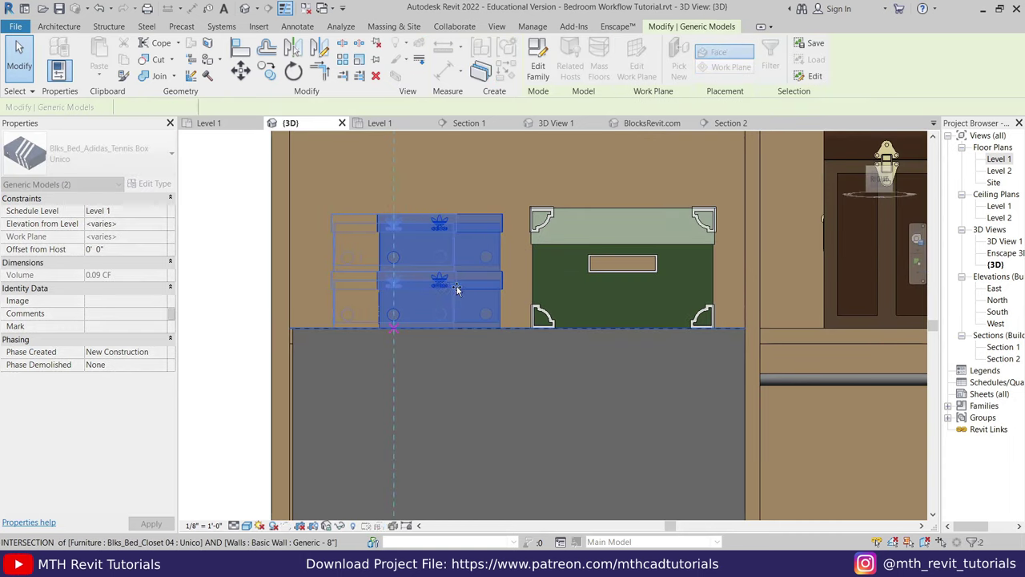
pyautogui.press('Escape')
# Step: Bring the cap shelf into view and check the black cap
pyautogui.scroll(-3, 492, 287)
pyautogui.scroll(4, 522, 309)
pyautogui.moveTo(448, 309); pyautogui.dragTo(519, 313, button='middle')
pyautogui.scroll(2, 452, 275)
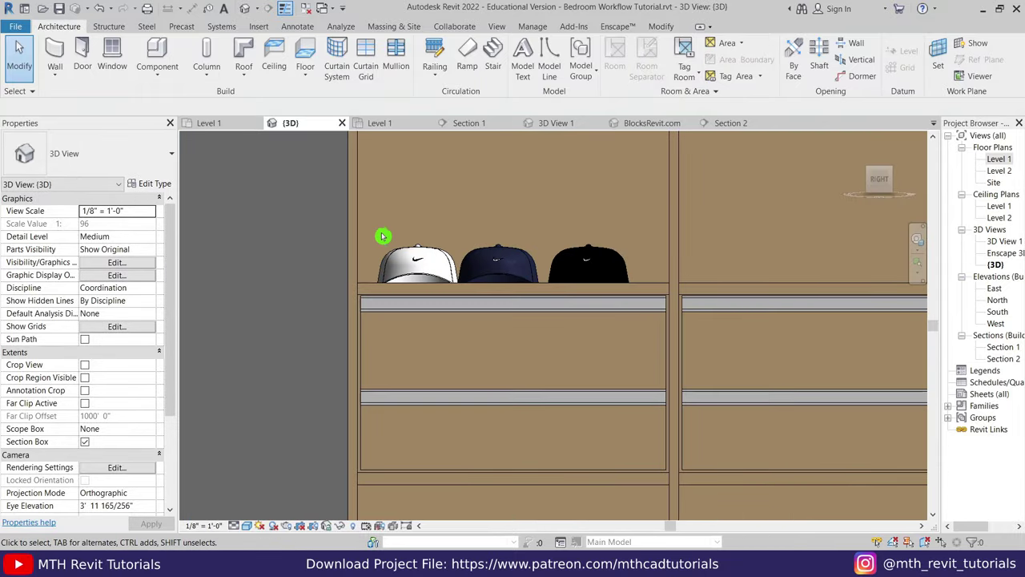
pyautogui.click(617, 262)
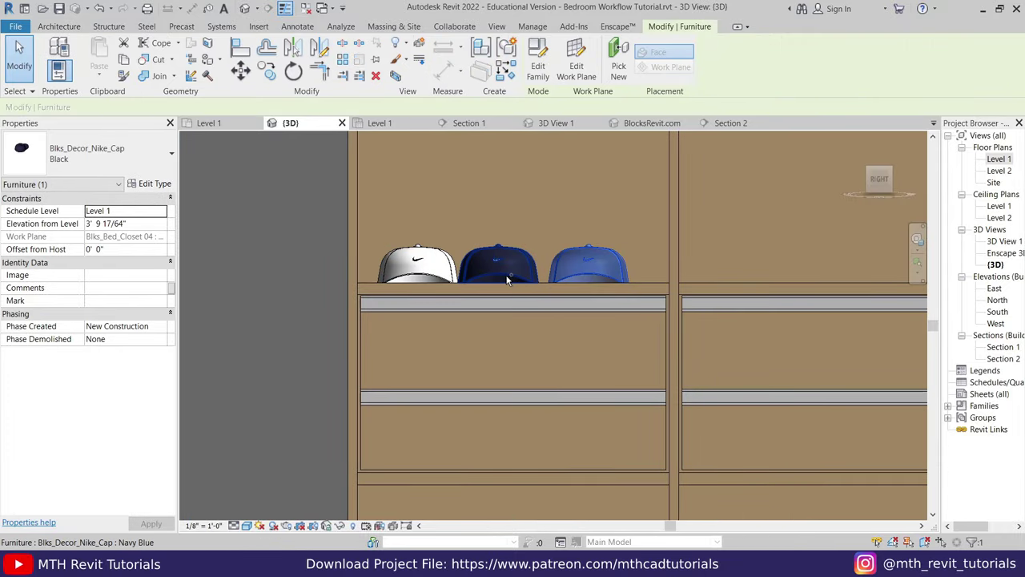
pyautogui.press('Escape')
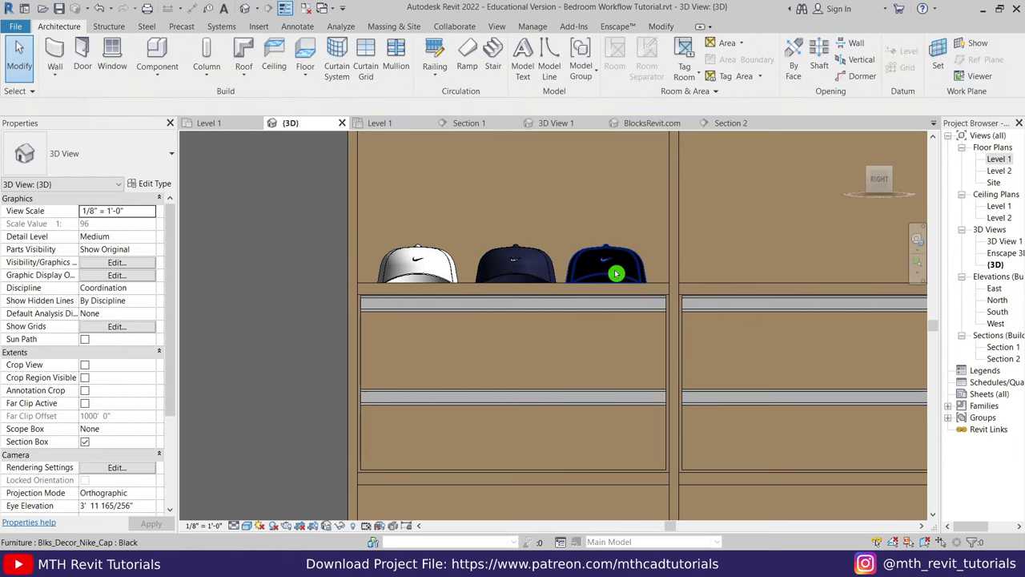
pyautogui.click(615, 269)
pyautogui.scroll(-2, 630, 293)
pyautogui.press('Escape')
pyautogui.scroll(3, 653, 382)
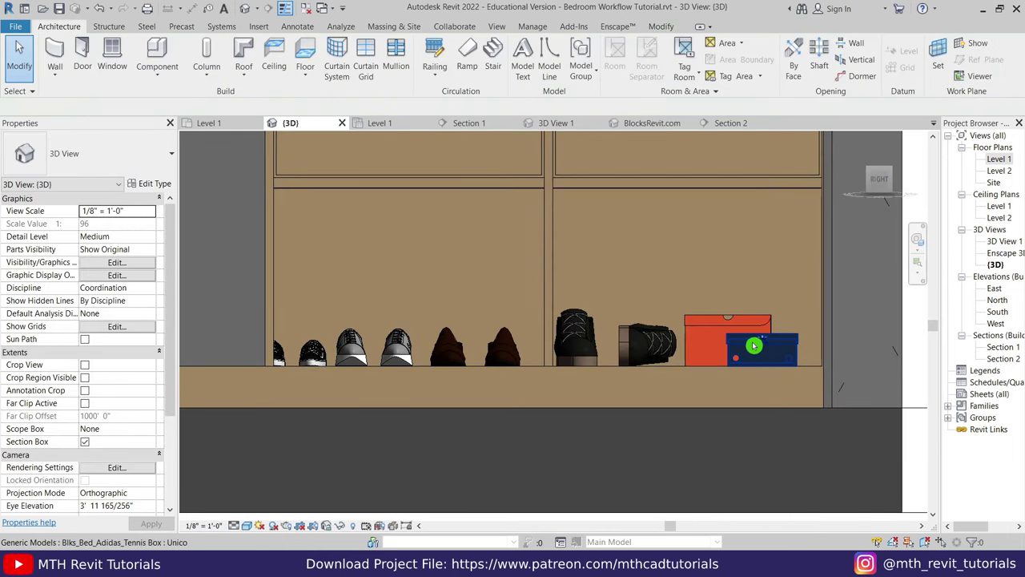
# Step: Stack the shoe-shelf Adidas box on the orange Nike box and check the sneakers
pyautogui.click(757, 344)
pyautogui.moveTo(769, 346); pyautogui.dragTo(793, 297)
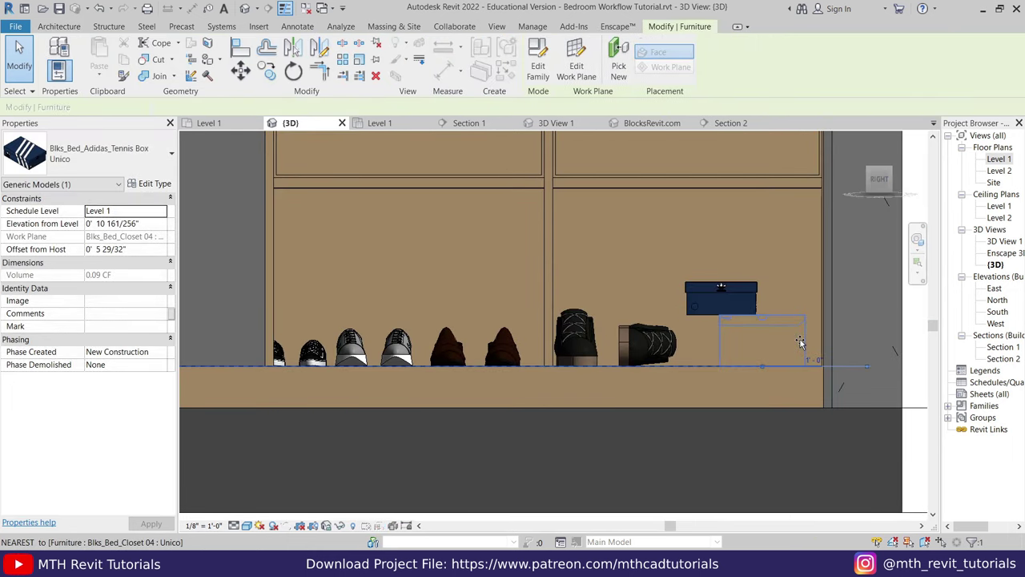
pyautogui.press('Escape')
pyautogui.click(633, 344)
pyautogui.scroll(2, 504, 387)
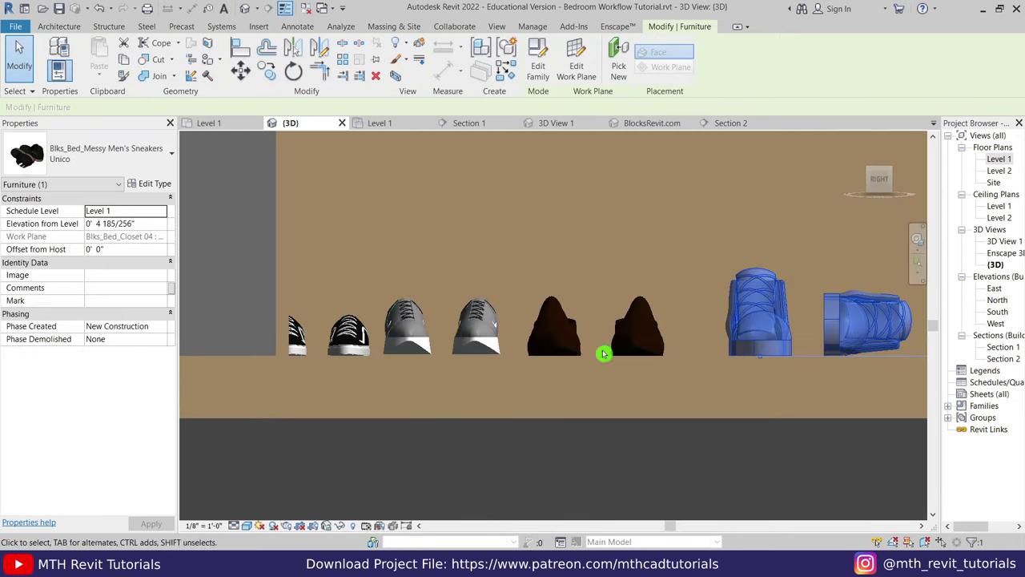
pyautogui.click(553, 344)
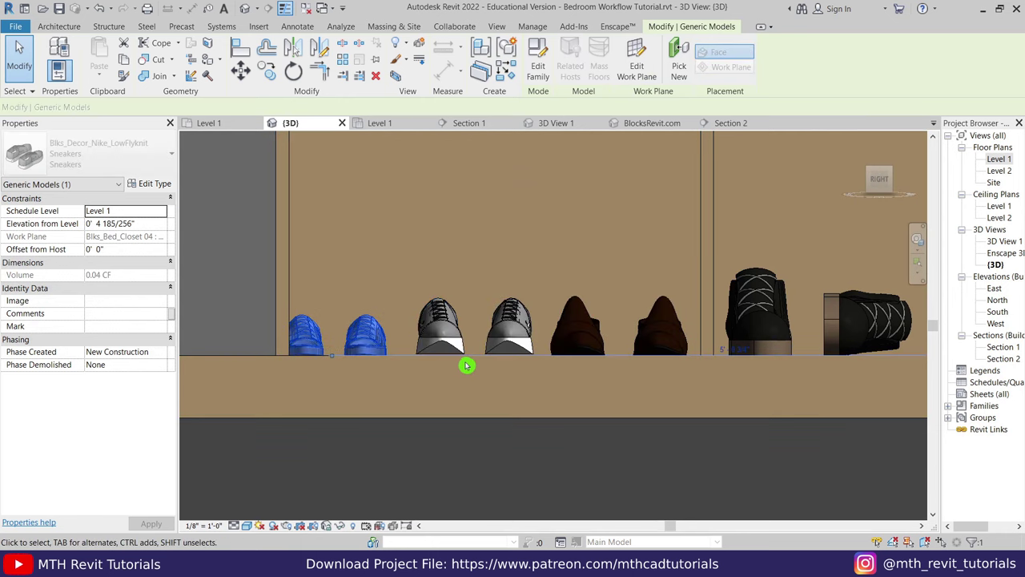
# Step: Return to an angled front view of the shelves and bring up Enscape's tools
pyautogui.keyDown('shift'); pyautogui.moveTo(769, 297); pyautogui.dragTo(625, 365, button='middle'); pyautogui.keyUp('shift')
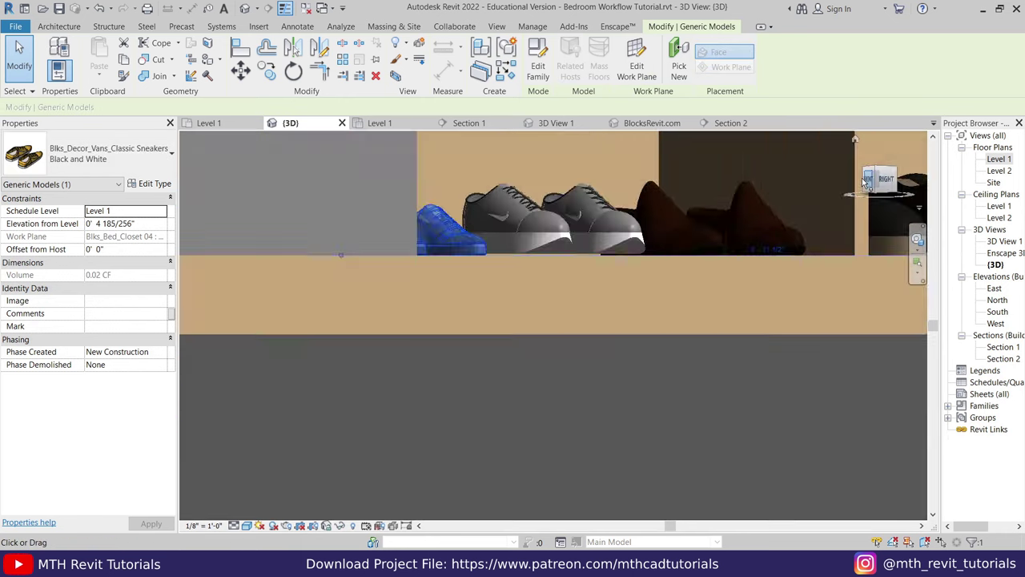
pyautogui.scroll(-3, 625, 364)
pyautogui.scroll(-2, 649, 286)
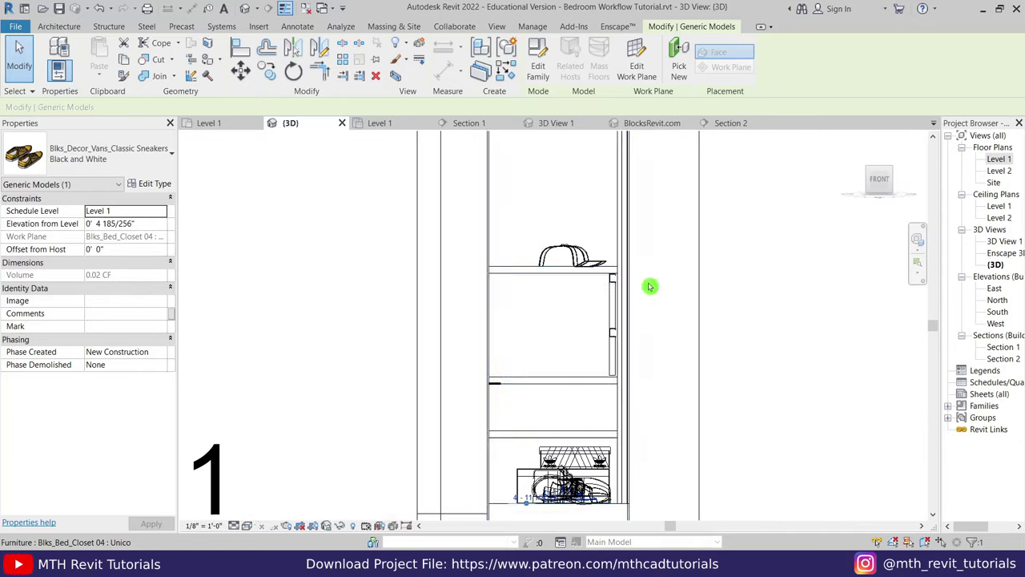
pyautogui.scroll(-1, 664, 373)
pyautogui.moveTo(620, 376)
pyautogui.keyDown('shift'); pyautogui.mouseDown(button='middle')
pyautogui.moveTo(657, 409)
pyautogui.moveTo(609, 297)
pyautogui.mouseUp(button='middle'); pyautogui.keyUp('shift')
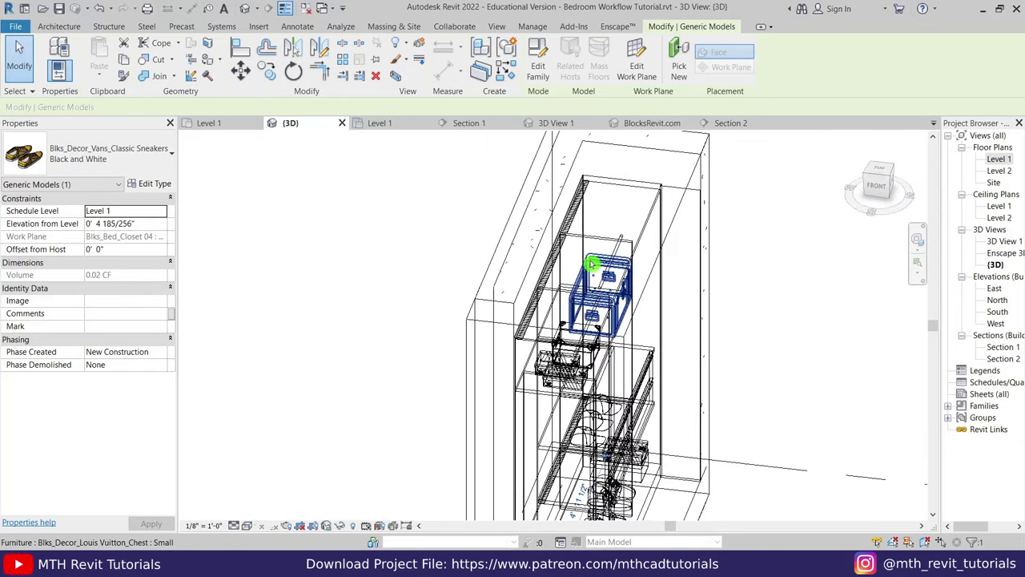
pyautogui.click(878, 198)
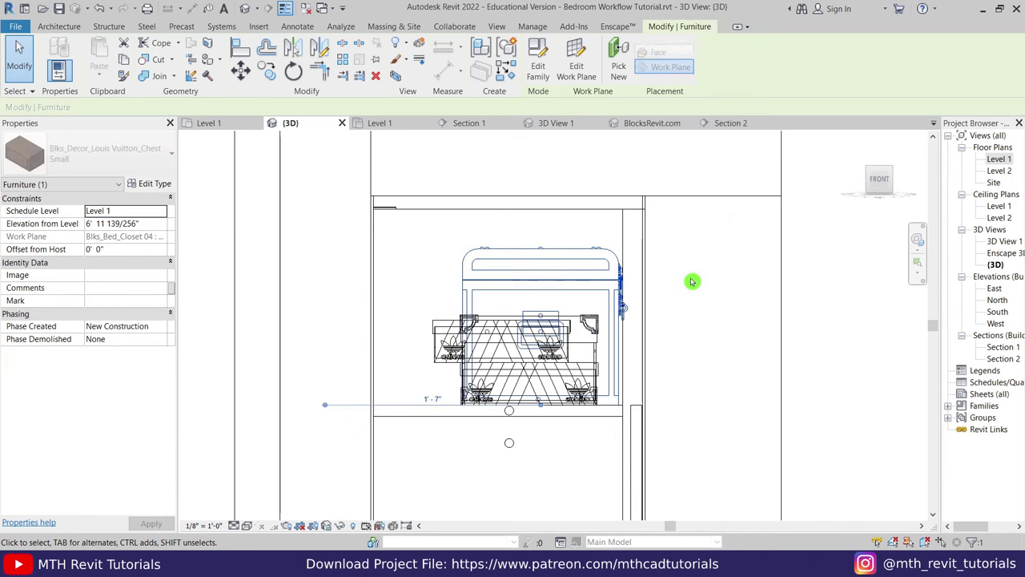
pyautogui.click(714, 287)
pyautogui.moveTo(681, 374)
pyautogui.keyDown('shift'); pyautogui.mouseDown(button='middle')
pyautogui.moveTo(593, 248)
pyautogui.moveTo(590, 155)
pyautogui.mouseUp(button='middle'); pyautogui.keyUp('shift')
pyautogui.click(616, 26)
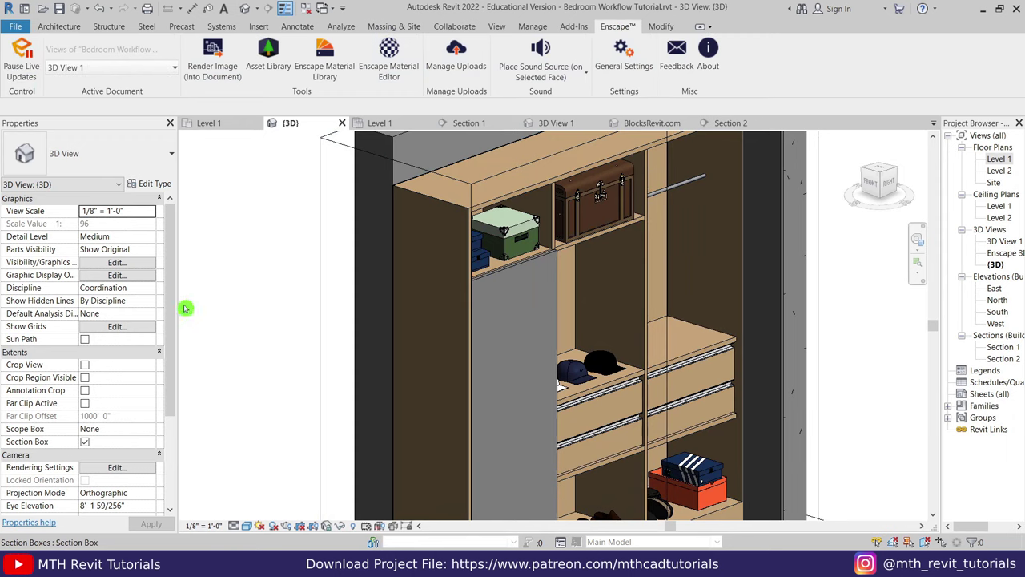
pyautogui.click(453, 513)
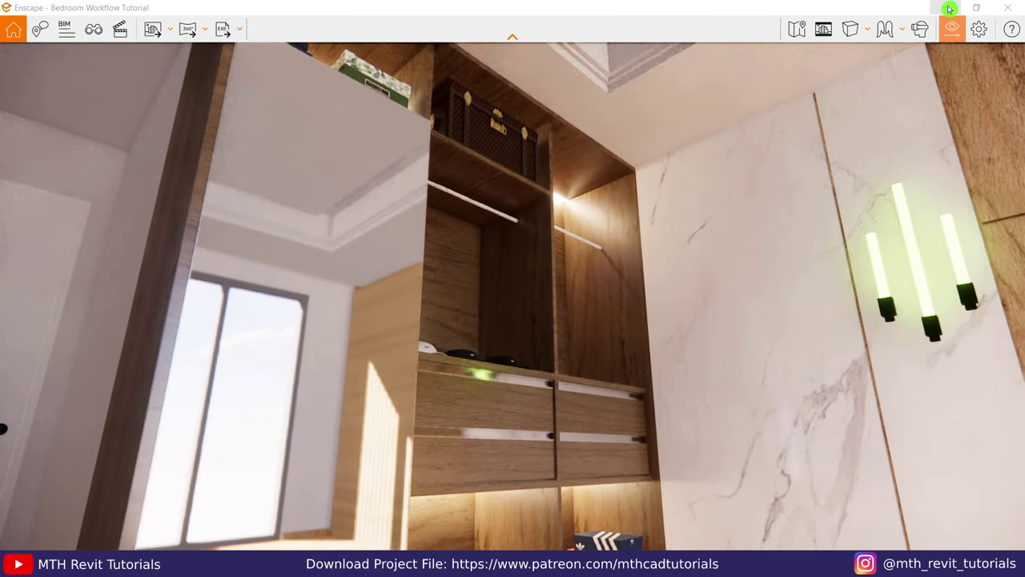
# Step: Select the Adidas tennis box and open the Level 1 floor plan in wireframe
pyautogui.click(945, 6)
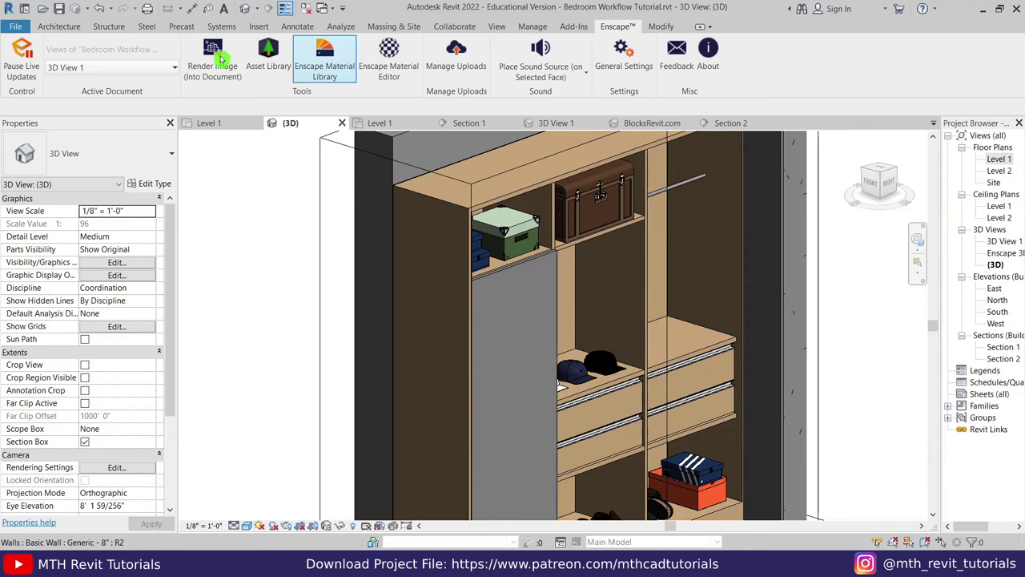
pyautogui.scroll(3, 705, 481)
pyautogui.scroll(2, 705, 480)
pyautogui.click(581, 236)
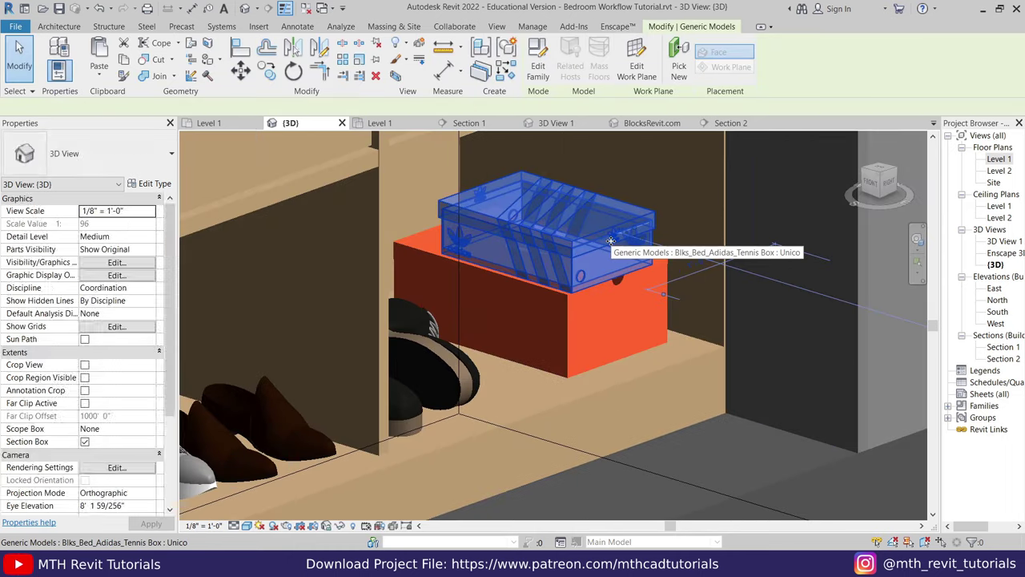
pyautogui.doubleClick(999, 161)
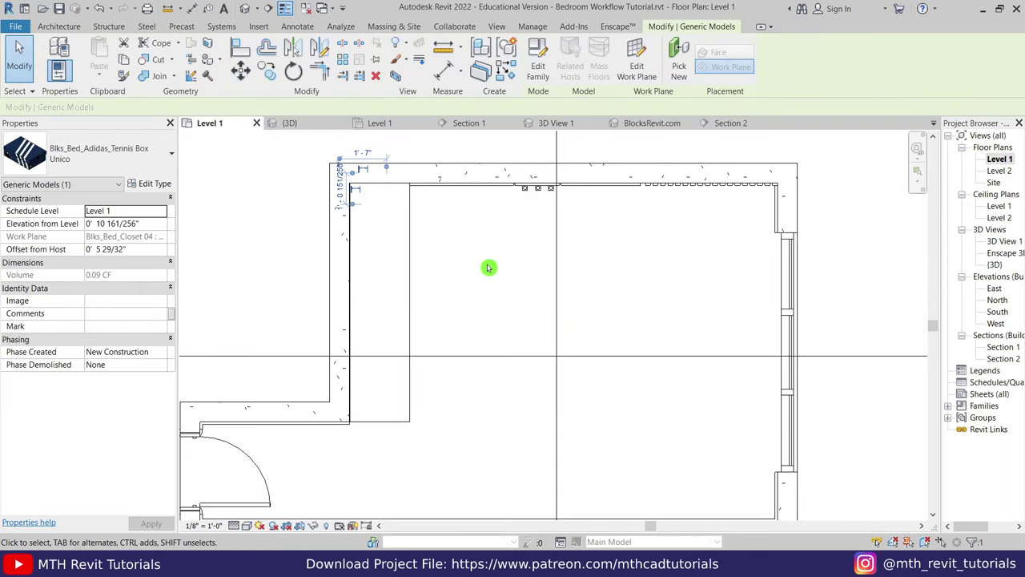
pyautogui.click(267, 459)
# Step: Turn the tennis box a quarter turn with Space, then Rotate it to a slight angle
pyautogui.scroll(3, 416, 264)
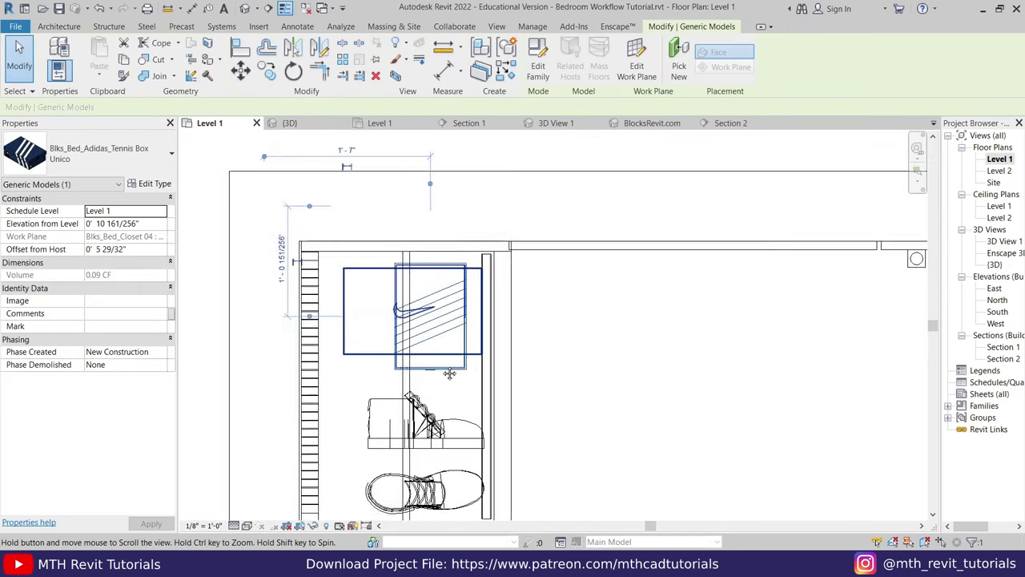
pyautogui.scroll(2, 448, 297)
pyautogui.press('space')
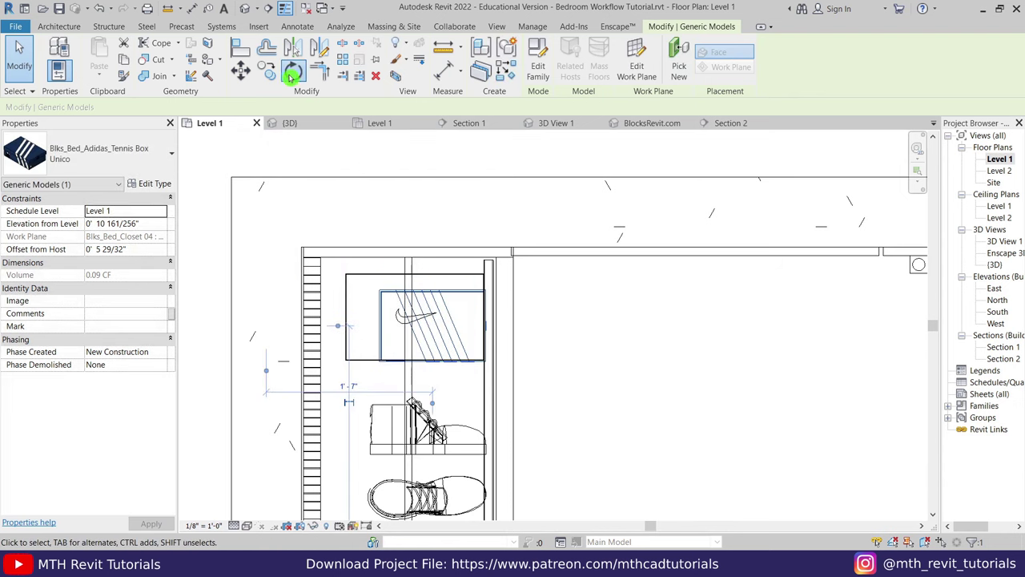
pyautogui.click(293, 72)
pyautogui.click(683, 290)
pyautogui.click(461, 298)
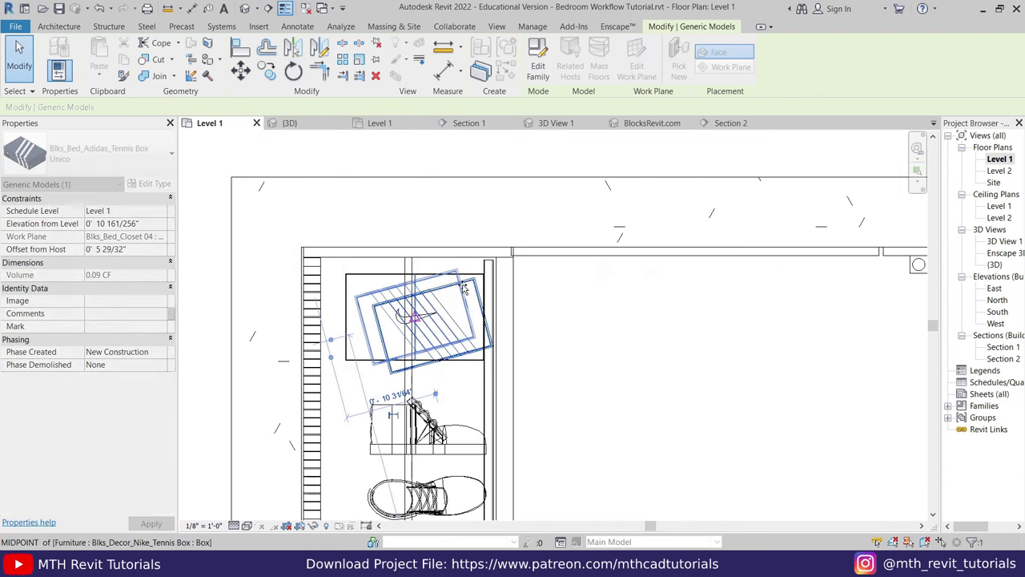
pyautogui.press('Escape')
pyautogui.scroll(-3, 630, 306)
pyautogui.moveTo(630, 307); pyautogui.dragTo(497, 288, button='middle')
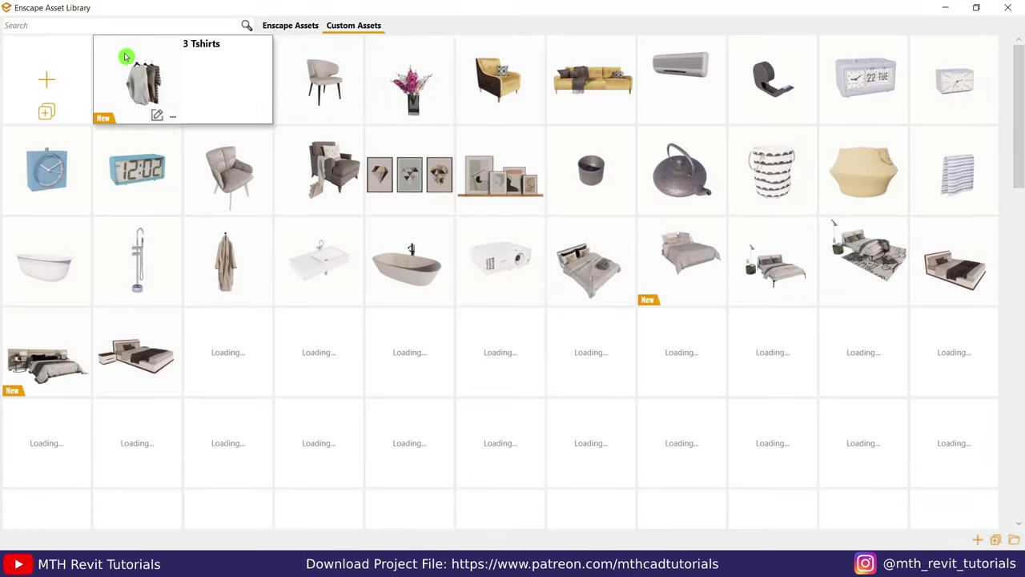
# Step: Place the 3 Tshirts and Shirt 01 assets in the Level 1 plan
pyautogui.click(149, 84)
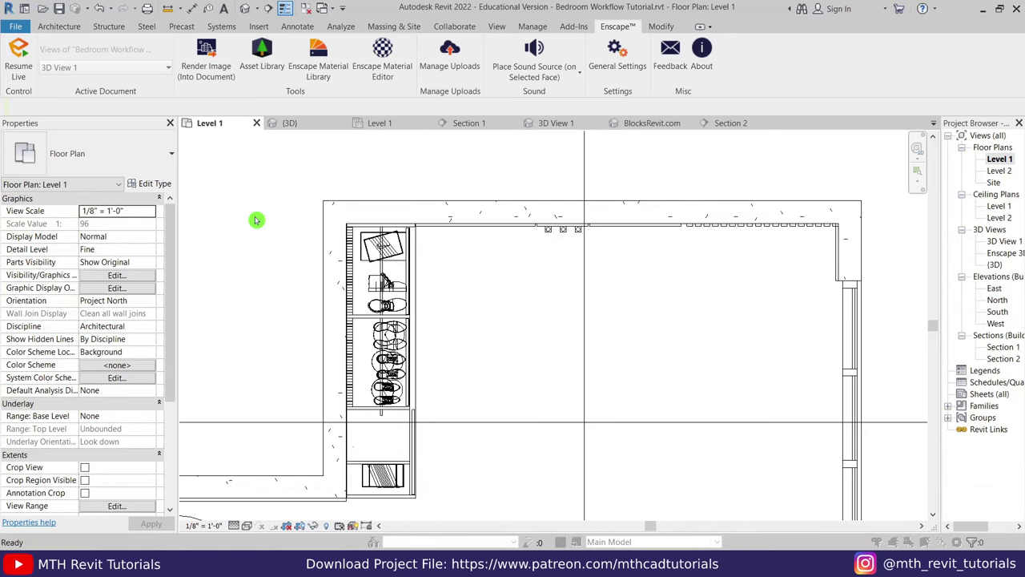
pyautogui.rightClick(531, 267)
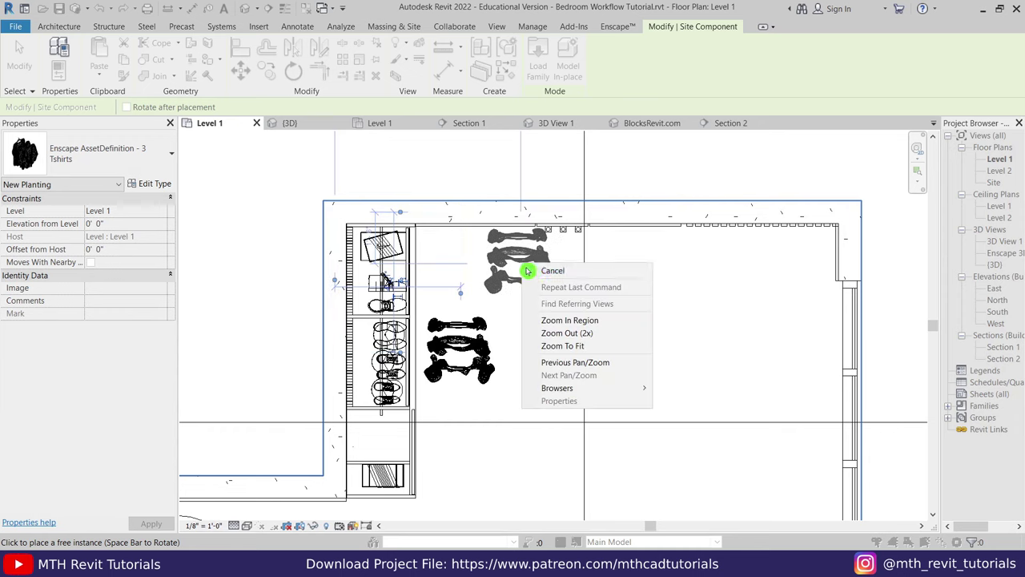
pyautogui.click(541, 273)
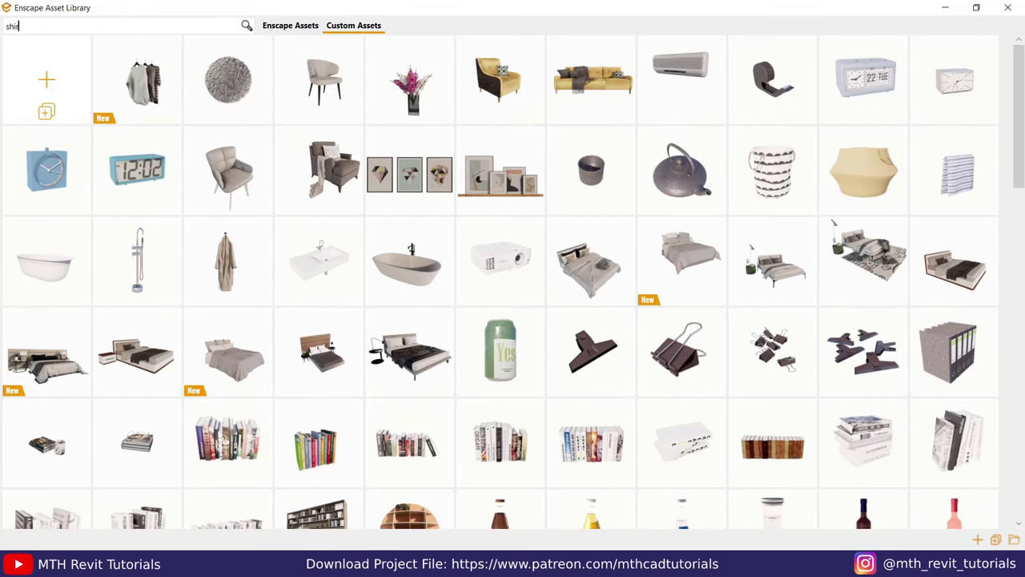
pyautogui.write('t')
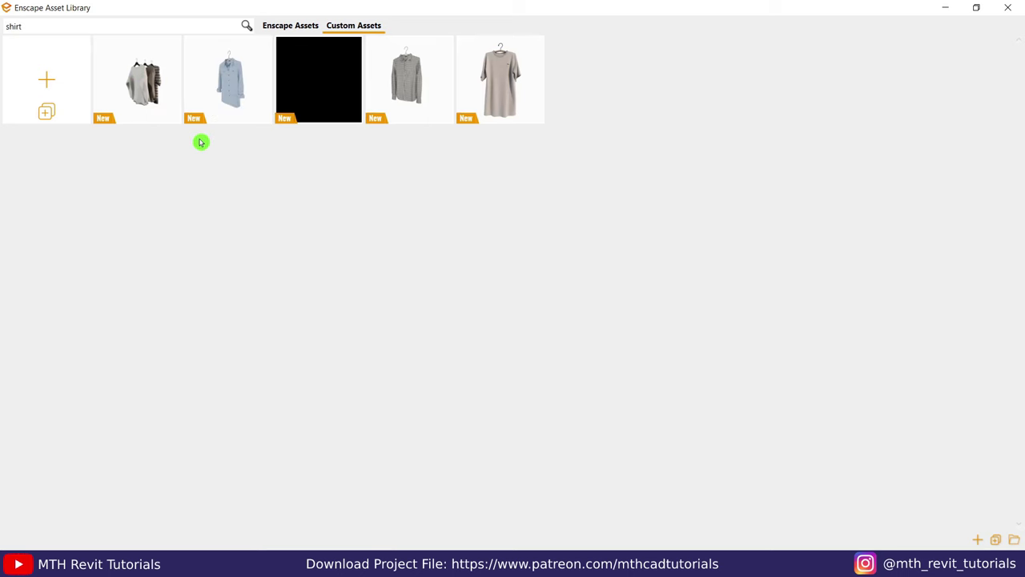
pyautogui.click(252, 100)
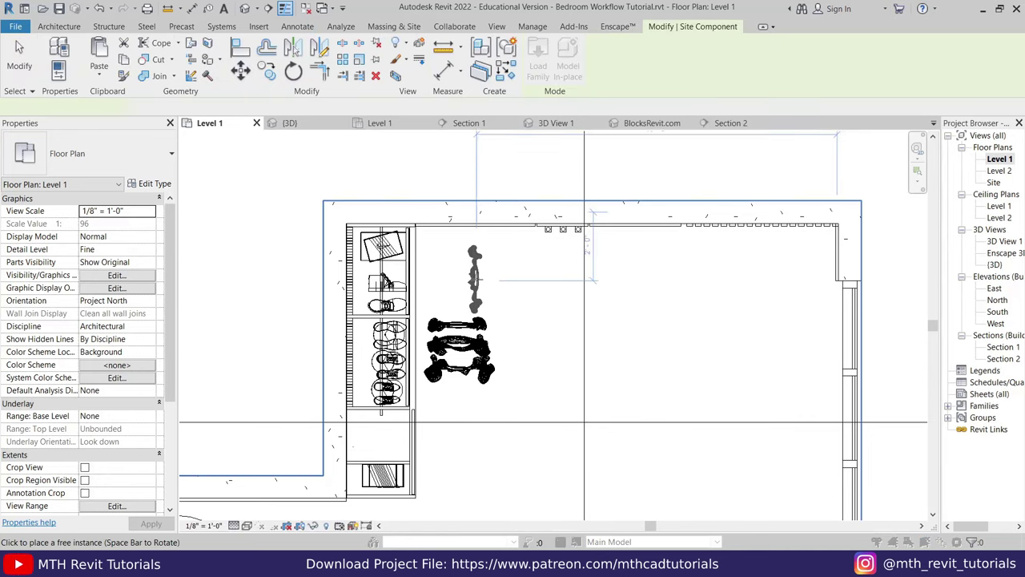
pyautogui.rightClick(543, 276)
pyautogui.press('Escape')
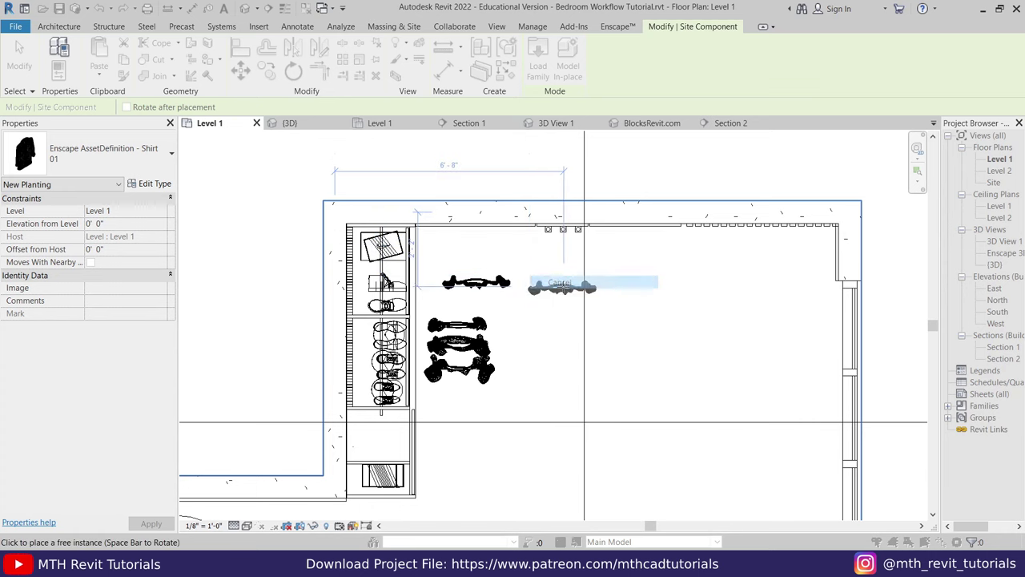
pyautogui.rightClick(531, 274)
pyautogui.click(561, 282)
# Step: Place Shirt 02 and T Shirt 1 in the plan, then close the Asset Library
pyautogui.click(422, 77)
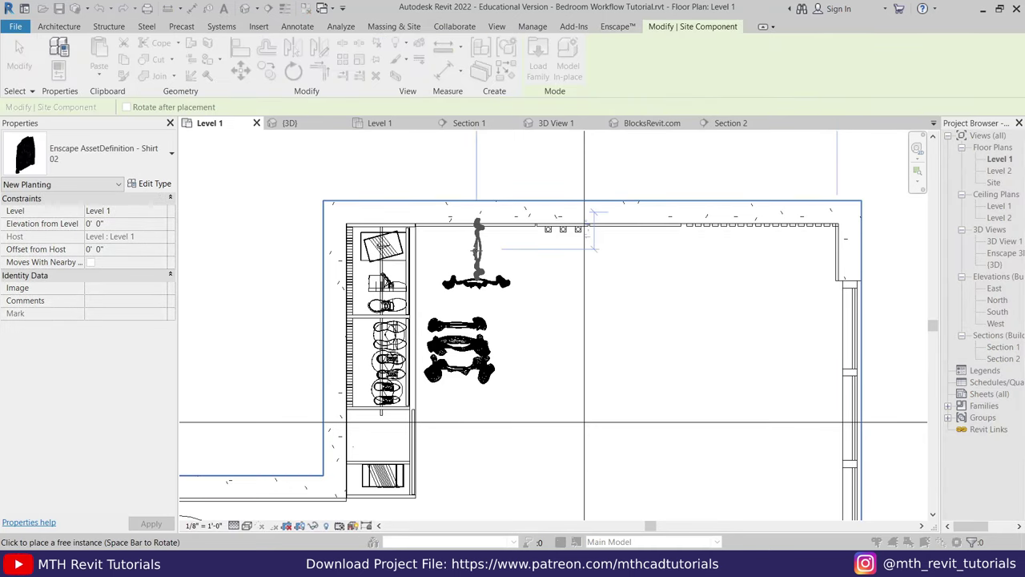
pyautogui.scroll(2, 478, 254)
pyautogui.scroll(1, 478, 254)
pyautogui.rightClick(593, 255)
pyautogui.click(613, 263)
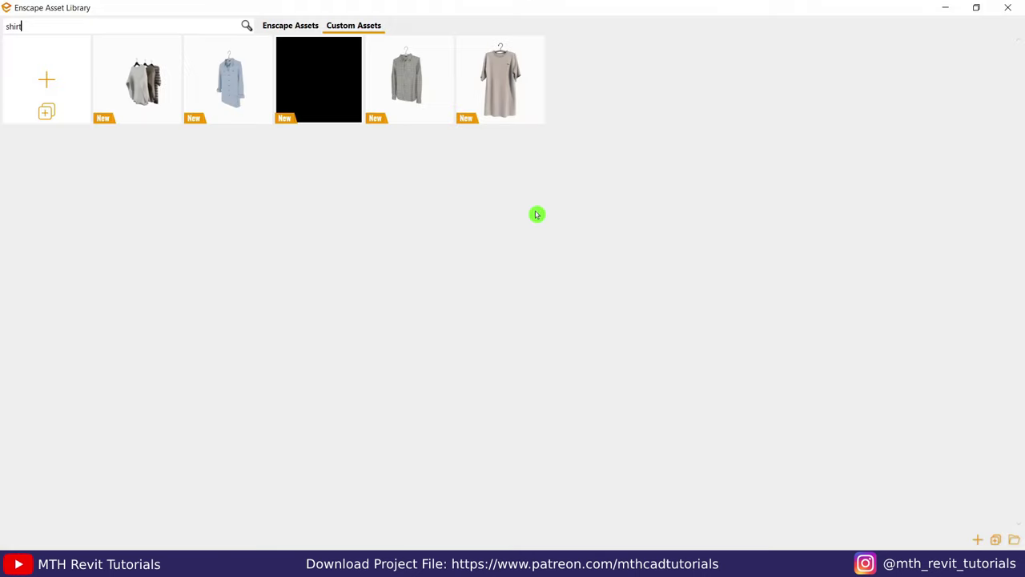
pyautogui.click(500, 76)
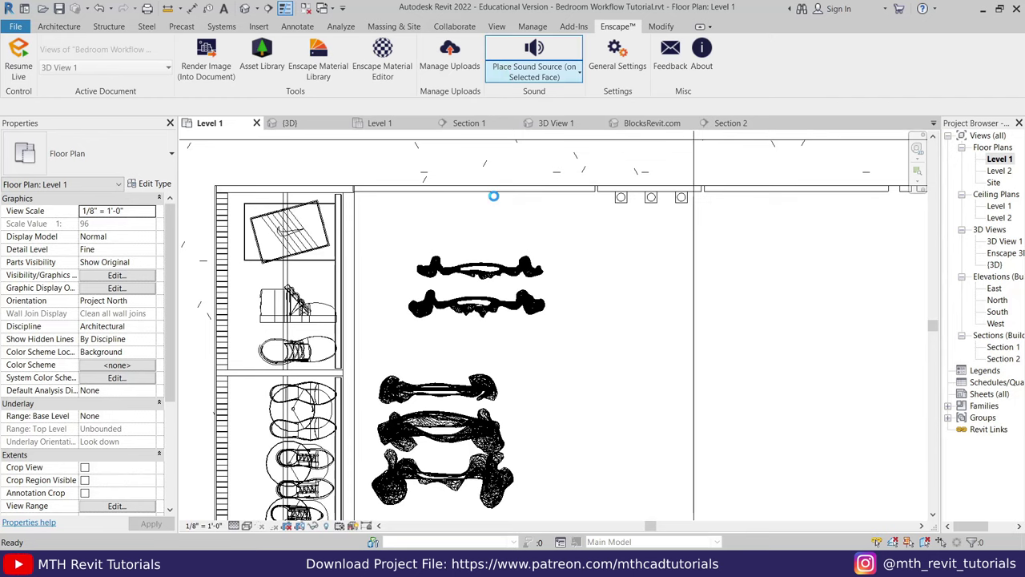
pyautogui.click(475, 235)
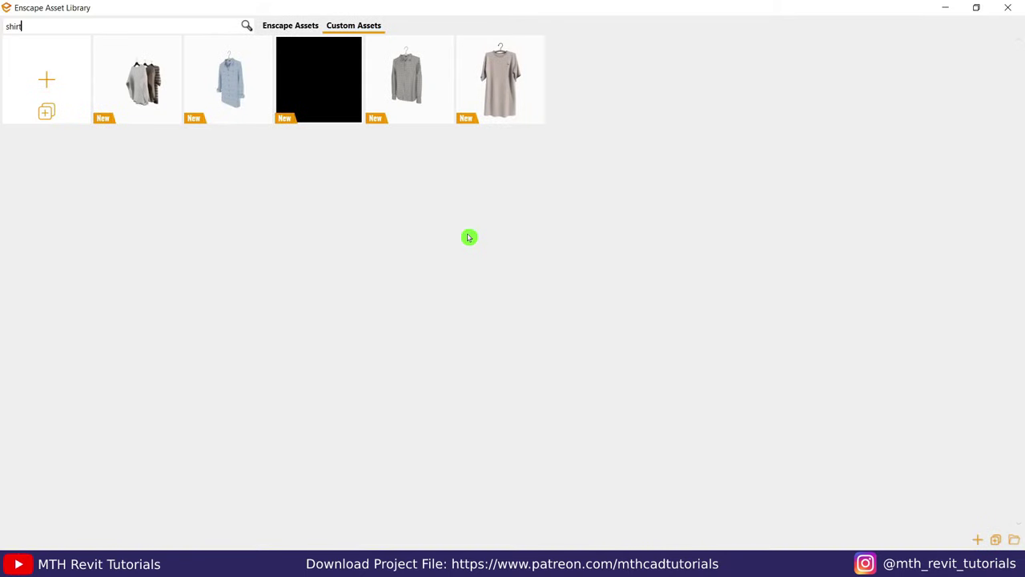
pyautogui.click(942, 11)
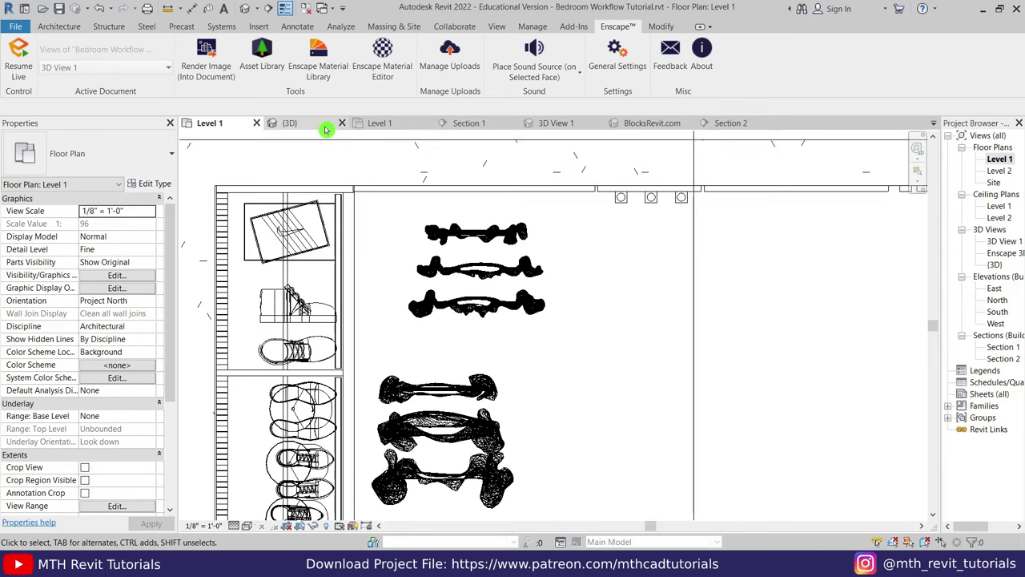
pyautogui.click(326, 129)
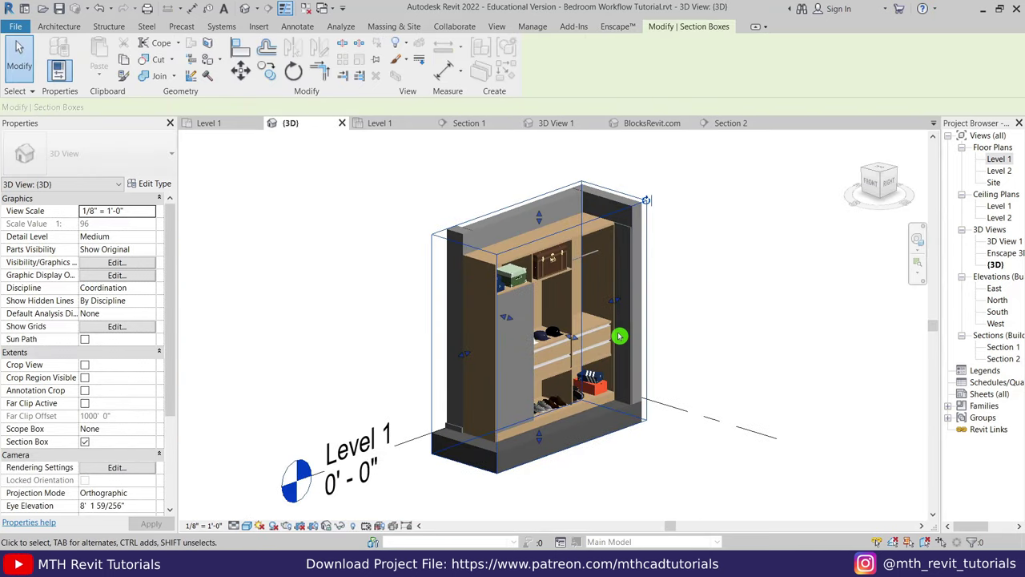
# Step: Raise the three placed shirts up onto the upper closet rod
pyautogui.keyDown('shift'); pyautogui.moveTo(619, 336); pyautogui.dragTo(659, 385, button='middle'); pyautogui.keyUp('shift')
pyautogui.scroll(3, 543, 413)
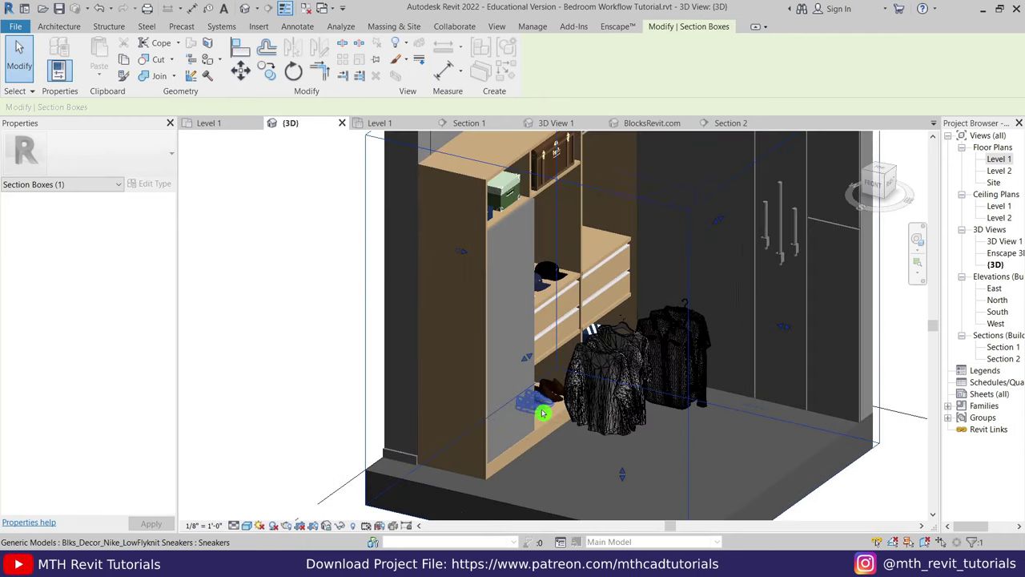
pyautogui.scroll(2, 543, 413)
pyautogui.click(892, 185)
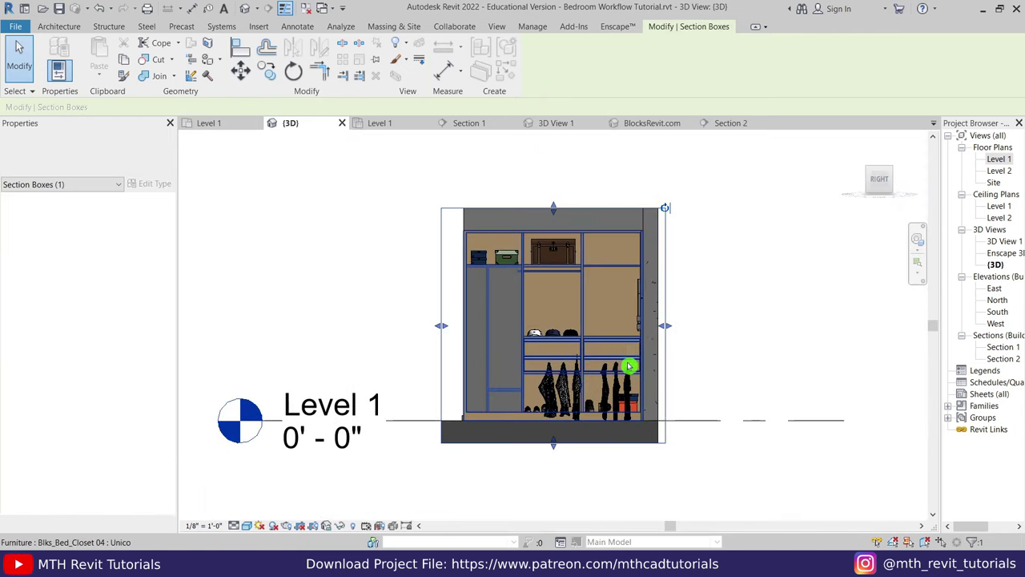
pyautogui.scroll(4, 630, 363)
pyautogui.click(646, 408)
pyautogui.keyDown('ctrl'); pyautogui.click(642, 450); pyautogui.keyUp('ctrl')
pyautogui.scroll(-2, 642, 449)
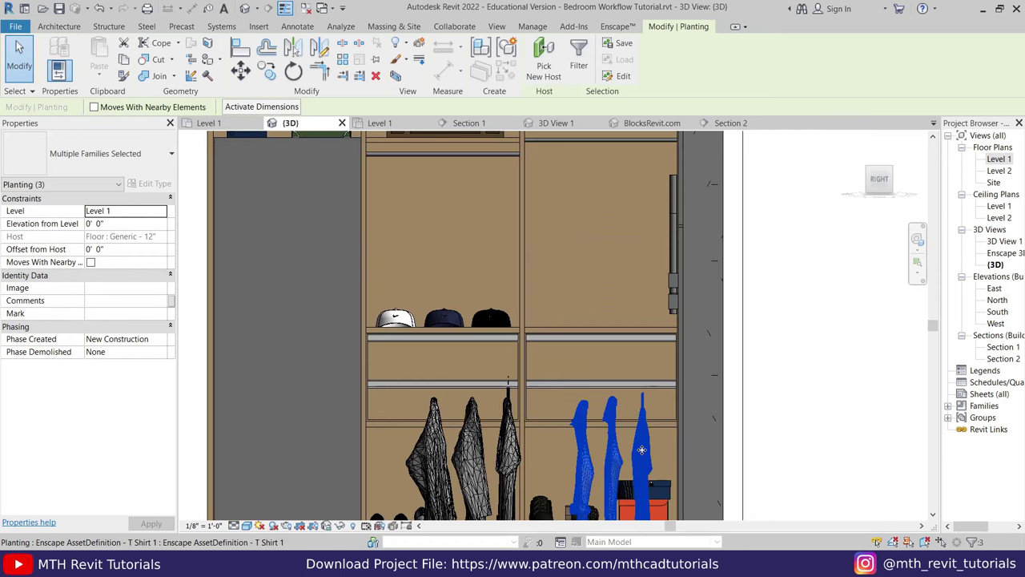
pyautogui.moveTo(632, 255); pyautogui.dragTo(632, 183)
pyautogui.scroll(3, 629, 276)
pyautogui.scroll(2, 624, 284)
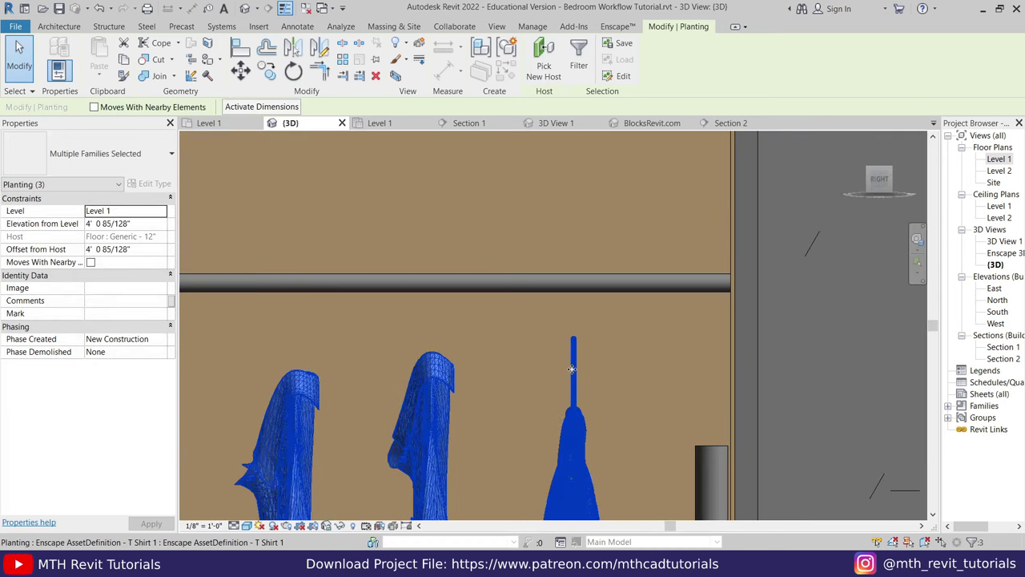
pyautogui.moveTo(621, 288); pyautogui.dragTo(636, 332)
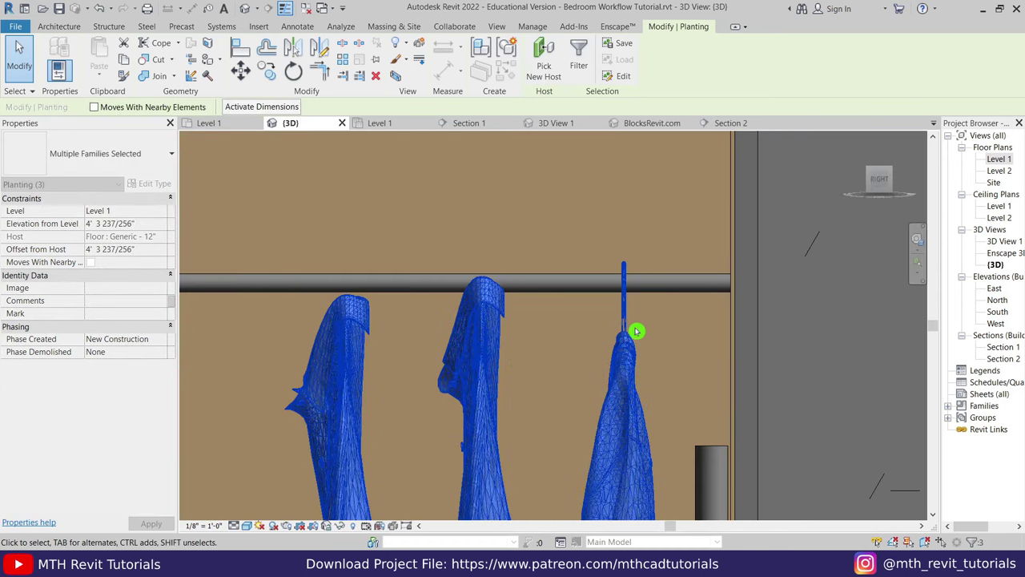
pyautogui.press('Escape')
# Step: Lower the middle shirt onto the rod and settle the 3 Tshirts group
pyautogui.click(512, 358)
pyautogui.moveTo(515, 366); pyautogui.dragTo(516, 396)
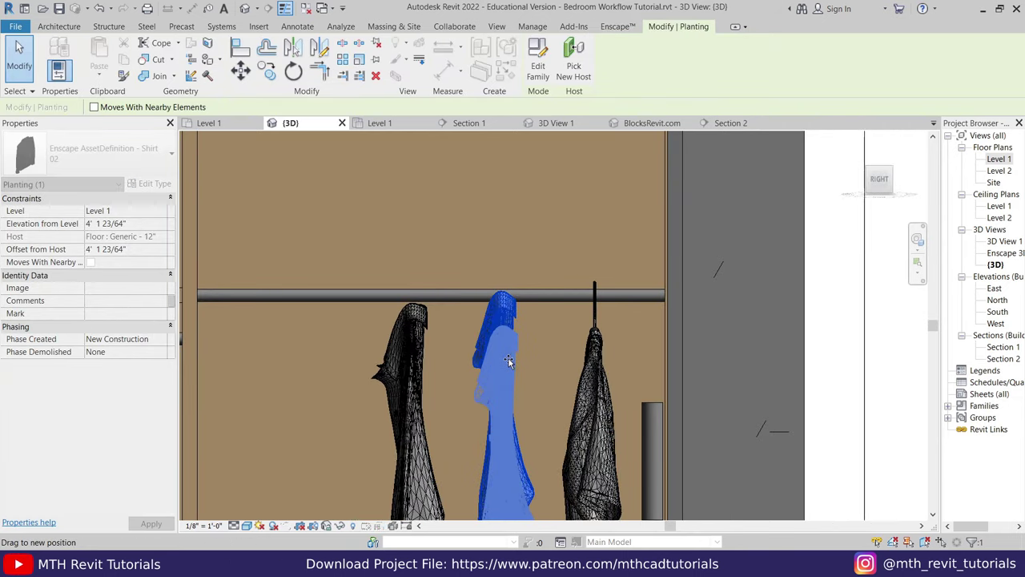
pyautogui.click(415, 373)
pyautogui.scroll(-3, 588, 279)
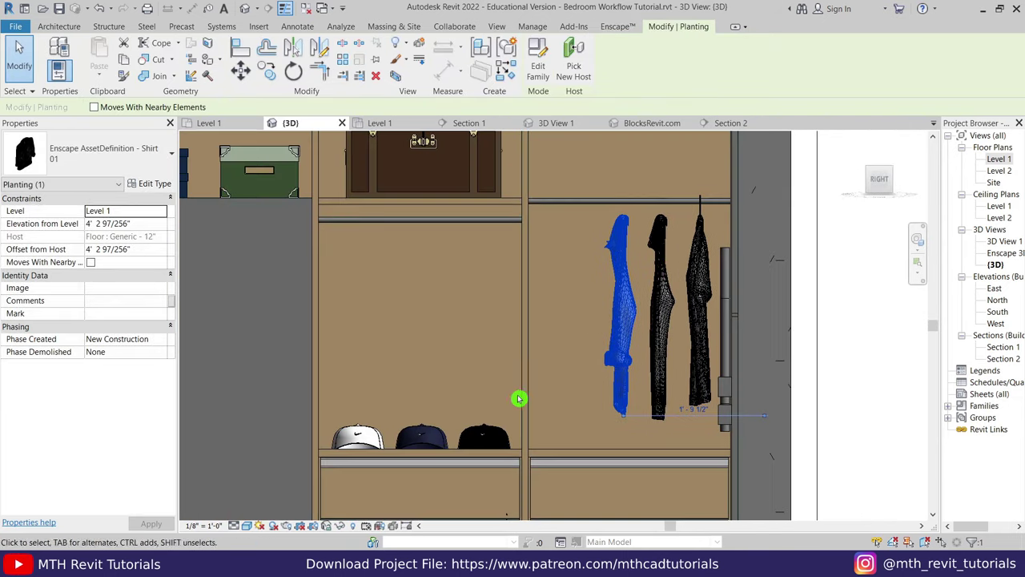
pyautogui.scroll(-3, 520, 398)
pyautogui.click(469, 377)
pyautogui.scroll(5, 489, 361)
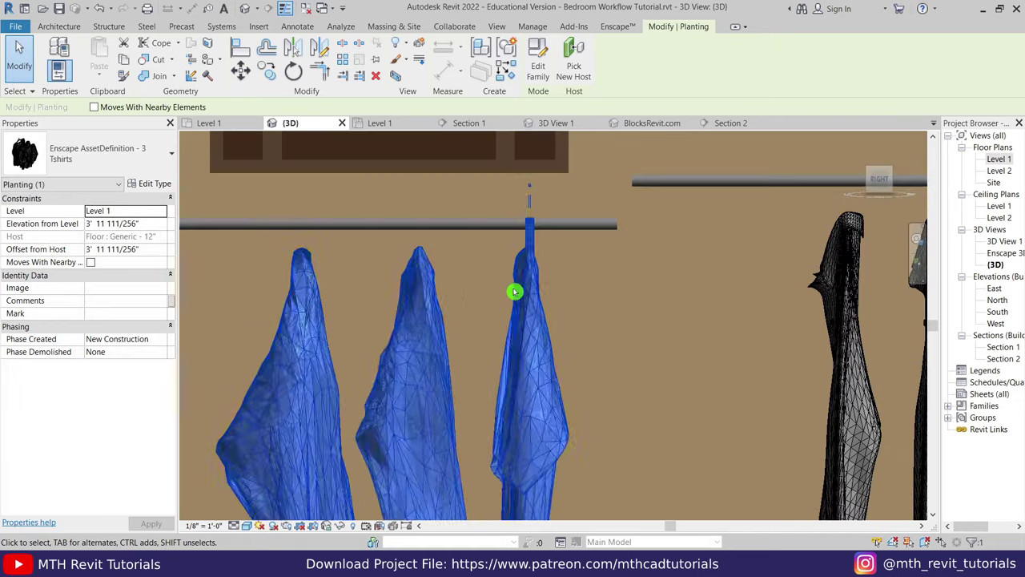
pyautogui.moveTo(531, 301); pyautogui.dragTo(531, 299)
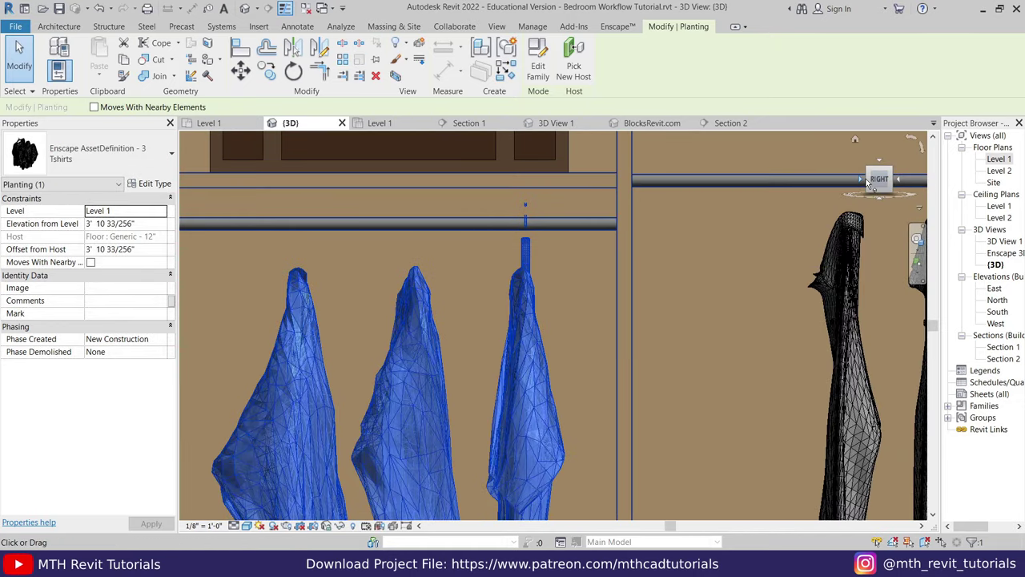
# Step: Move Shirt 01, Shirt 02 and the T-shirt into the closet, aligning the T-shirt hook with the rod
pyautogui.moveTo(532, 298)
pyautogui.keyDown('shift'); pyautogui.mouseDown(button='middle')
pyautogui.moveTo(622, 253)
pyautogui.moveTo(707, 284)
pyautogui.moveTo(759, 275)
pyautogui.mouseUp(button='middle'); pyautogui.keyUp('shift')
pyautogui.moveTo(761, 248); pyautogui.dragTo(503, 274)
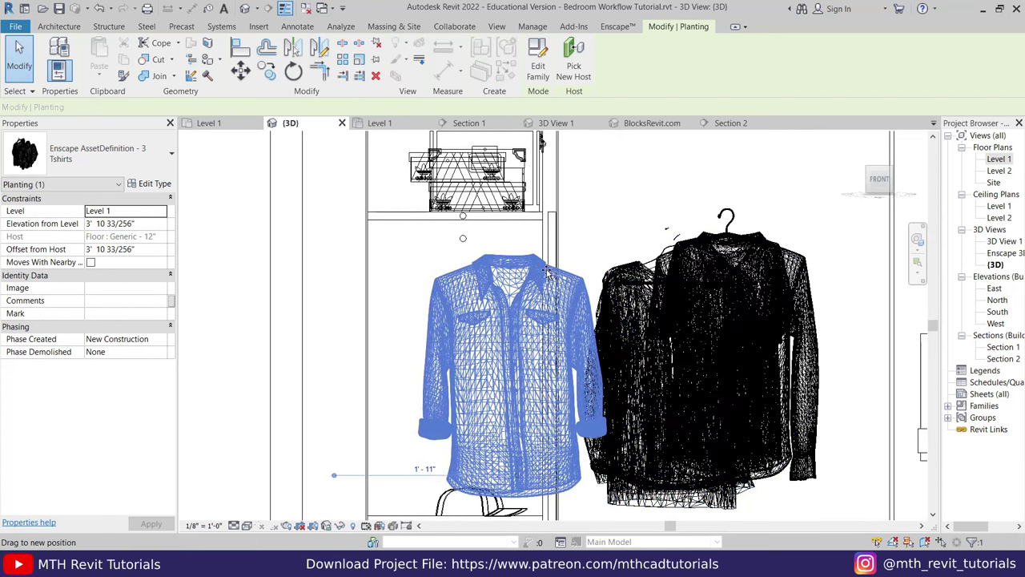
pyautogui.moveTo(758, 297); pyautogui.dragTo(490, 276)
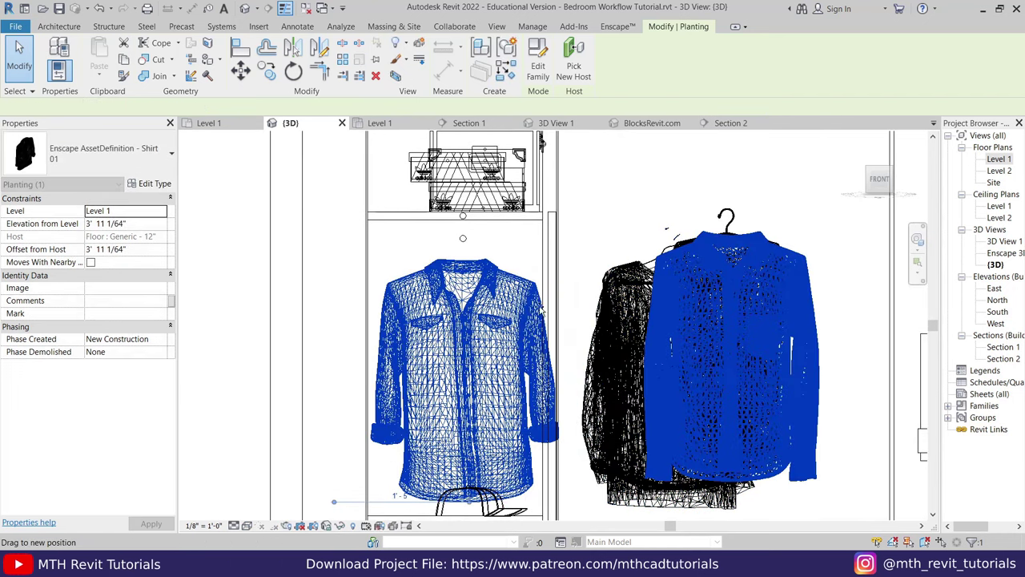
pyautogui.moveTo(755, 256); pyautogui.dragTo(498, 271)
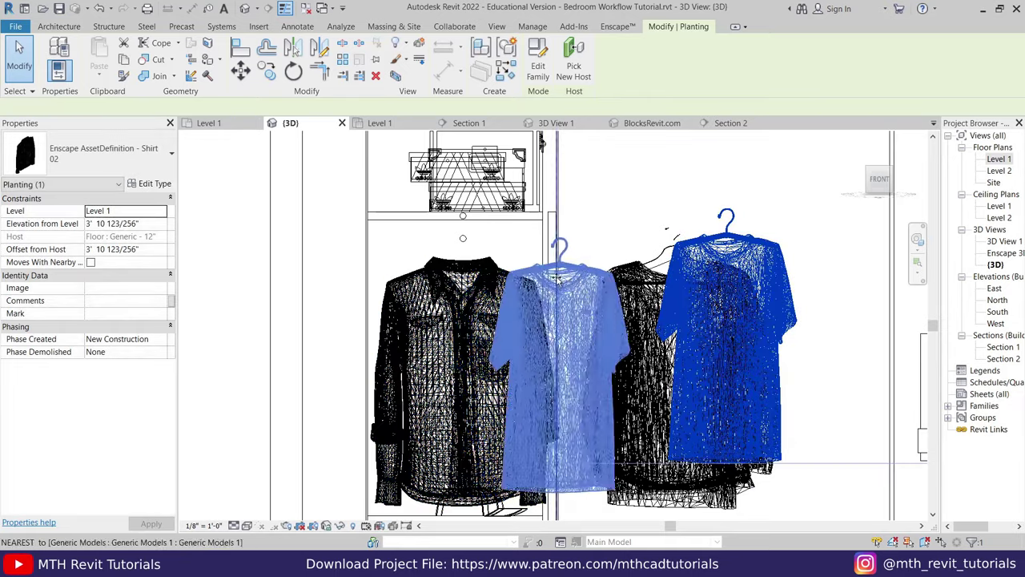
pyautogui.scroll(5, 453, 241)
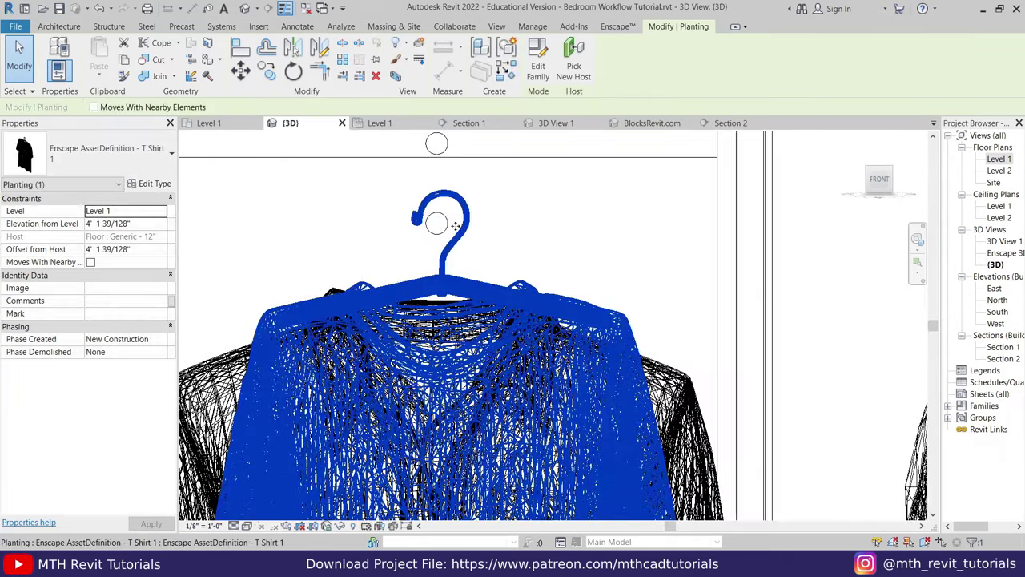
pyautogui.moveTo(484, 236); pyautogui.dragTo(454, 233)
pyautogui.scroll(-5, 455, 233)
# Step: Bring the 3 Tshirts asset's black T-shirt onto the closet rod
pyautogui.moveTo(801, 321); pyautogui.dragTo(549, 308)
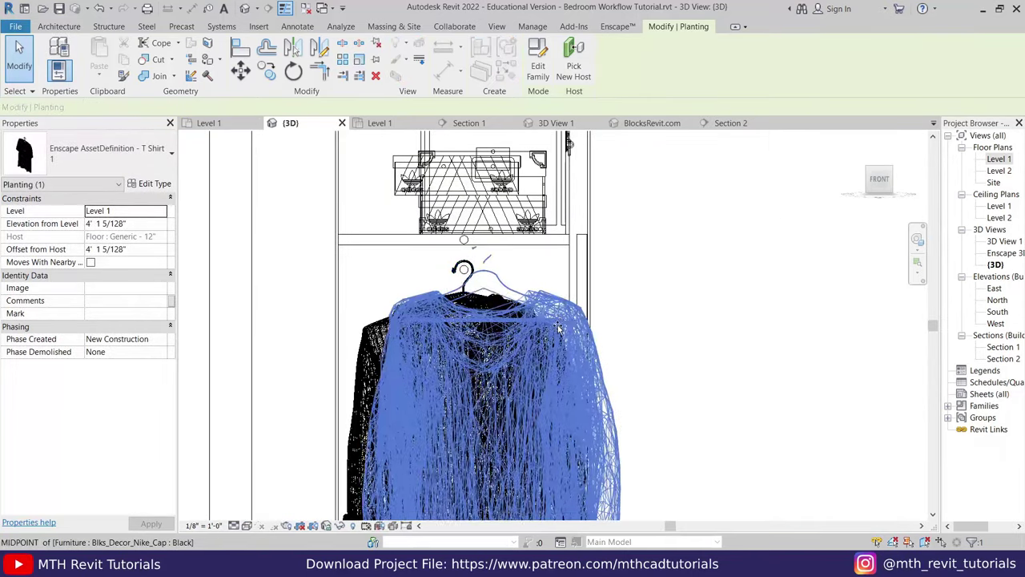
pyautogui.press('Escape')
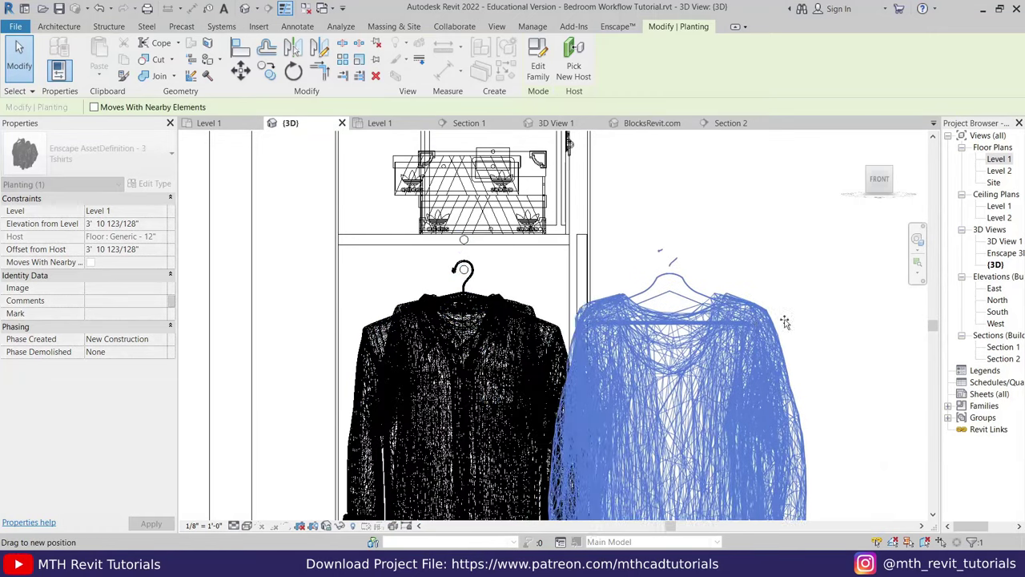
pyautogui.click(487, 347)
pyautogui.scroll(2, 549, 294)
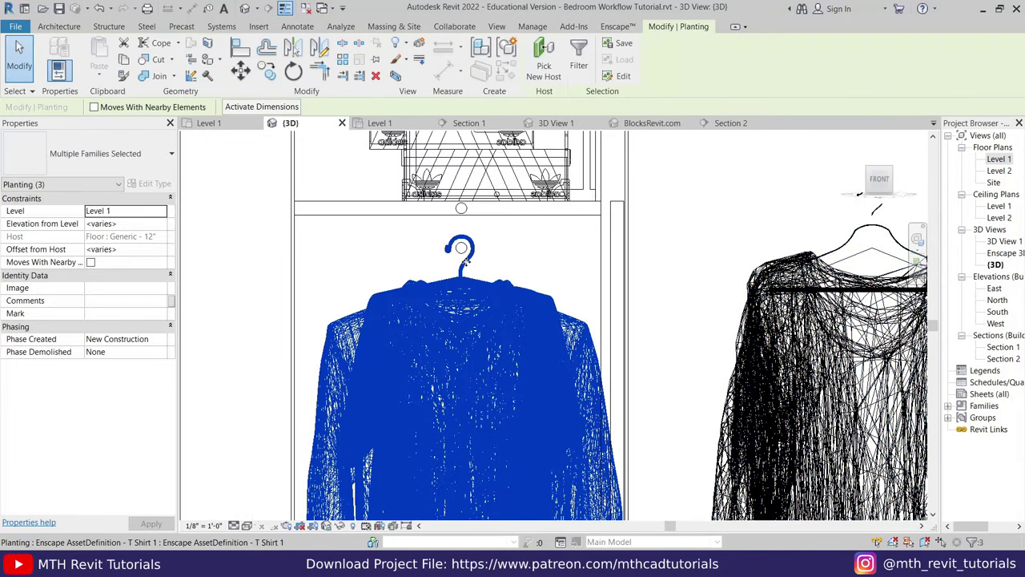
pyautogui.keyDown('shift'); pyautogui.moveTo(465, 261); pyautogui.dragTo(753, 200, button='middle'); pyautogui.keyUp('shift')
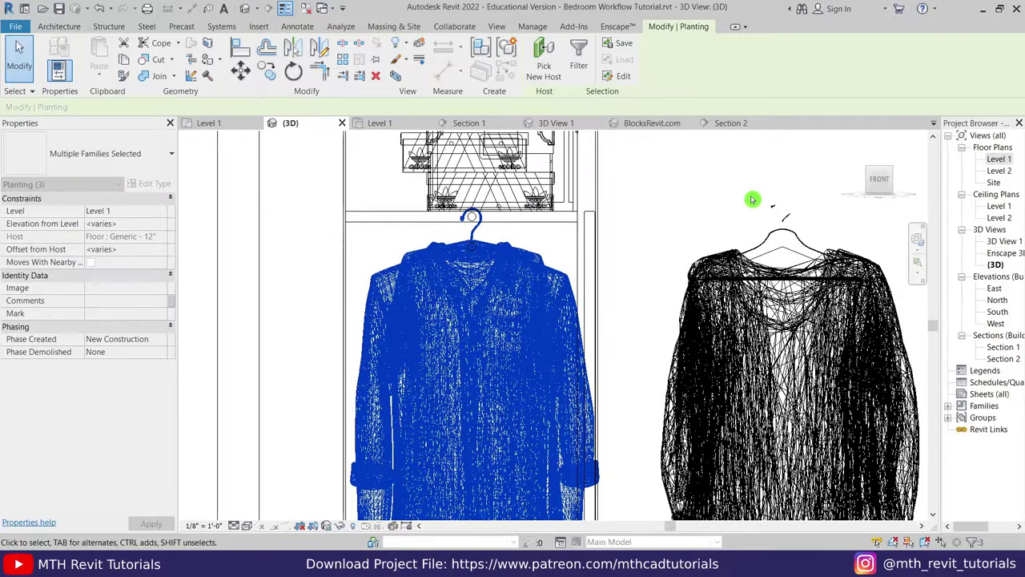
pyautogui.moveTo(801, 264); pyautogui.dragTo(448, 178)
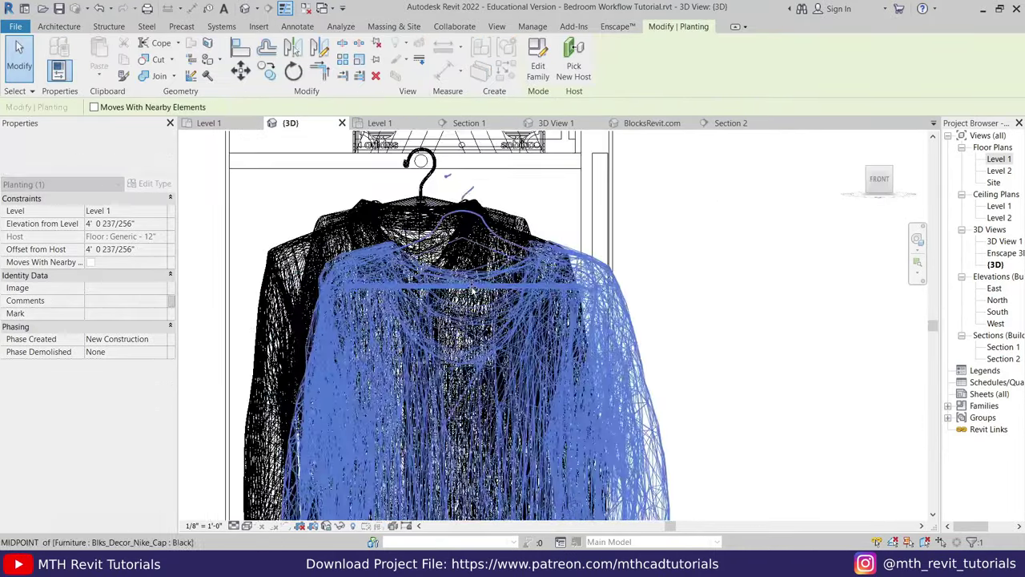
pyautogui.scroll(3, 433, 164)
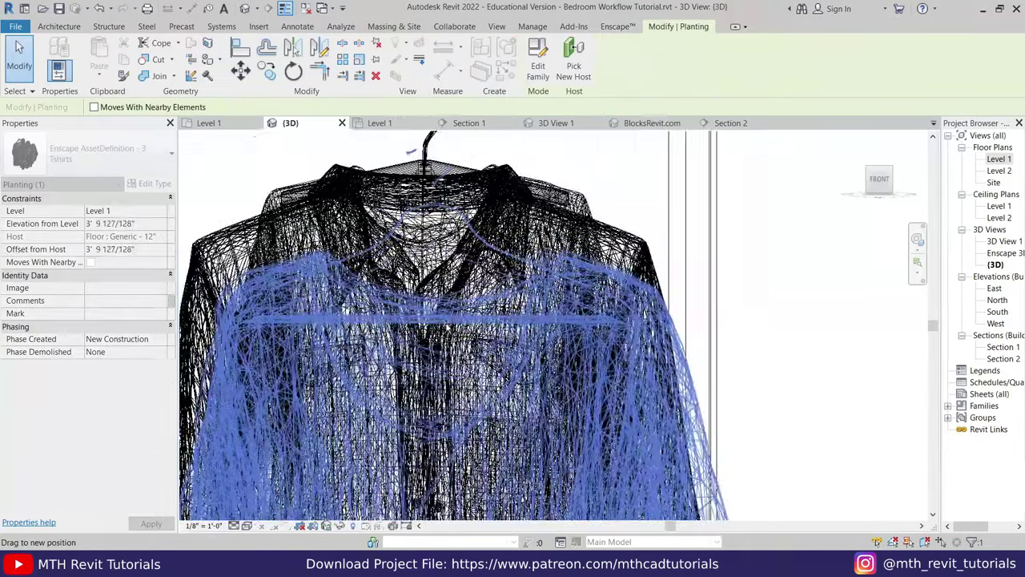
pyautogui.scroll(-3, 455, 311)
# Step: Compare the Enscape render with the model and try moving a shirt on the right rod
pyautogui.click(749, 318)
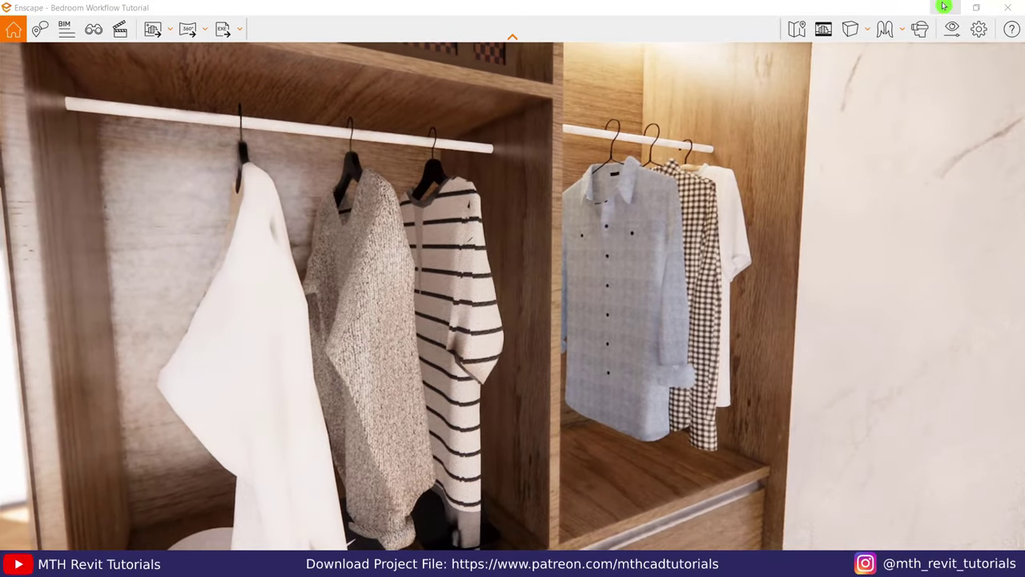
pyautogui.click(944, 7)
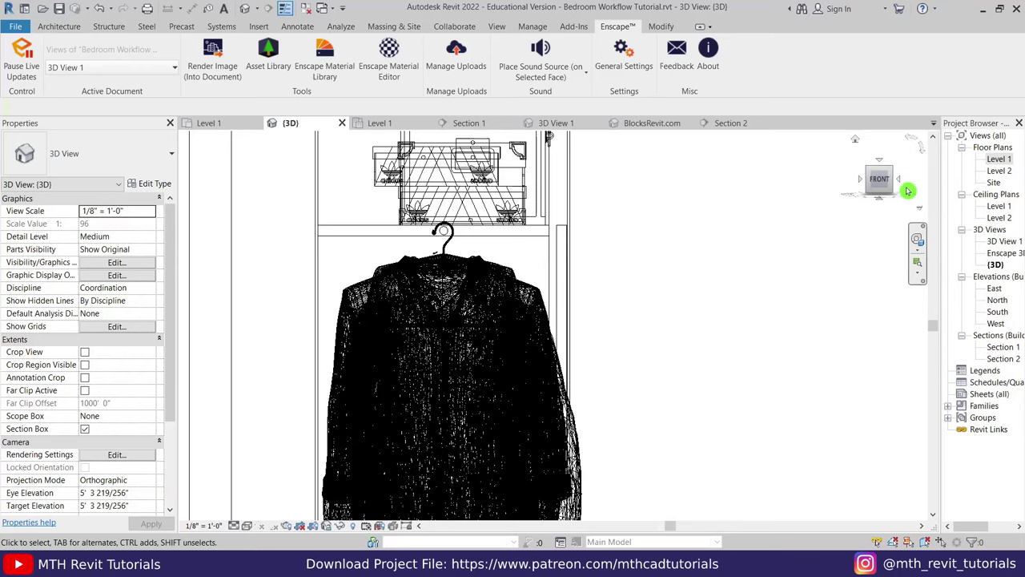
pyautogui.click(900, 181)
pyautogui.scroll(5, 615, 339)
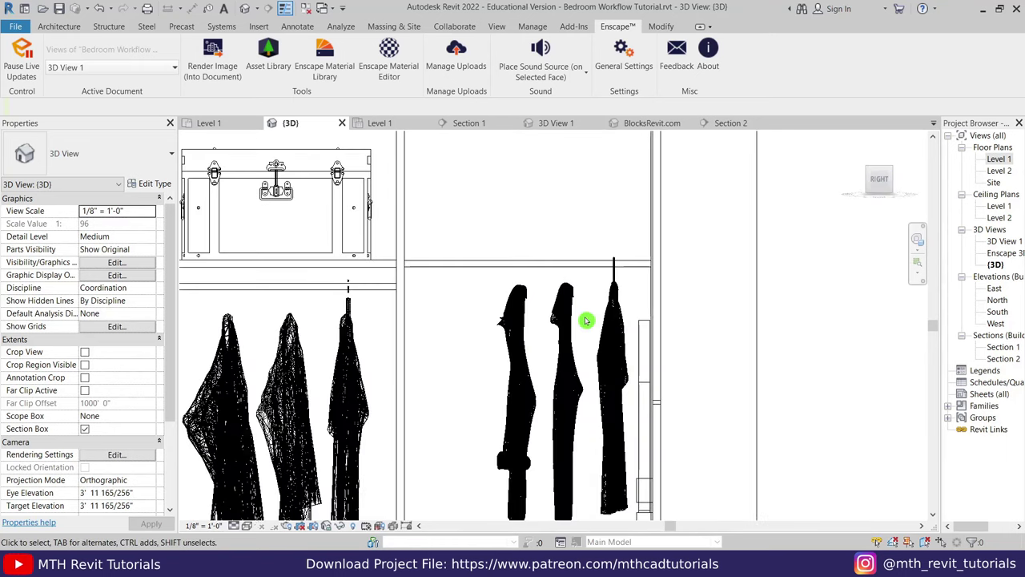
pyautogui.click(520, 319)
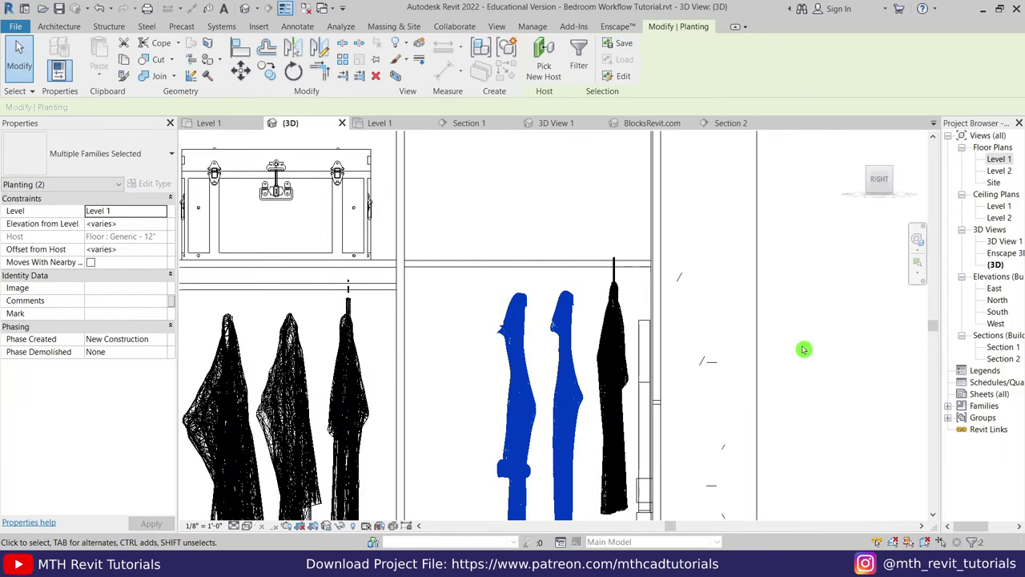
pyautogui.press('Escape')
pyautogui.click(384, 529)
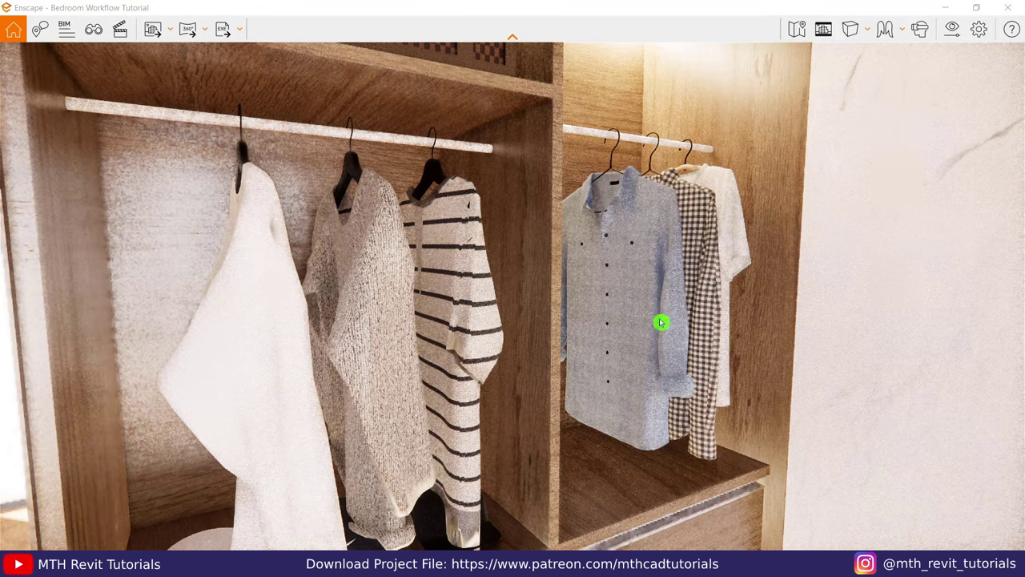
pyautogui.click(949, 5)
pyautogui.click(538, 318)
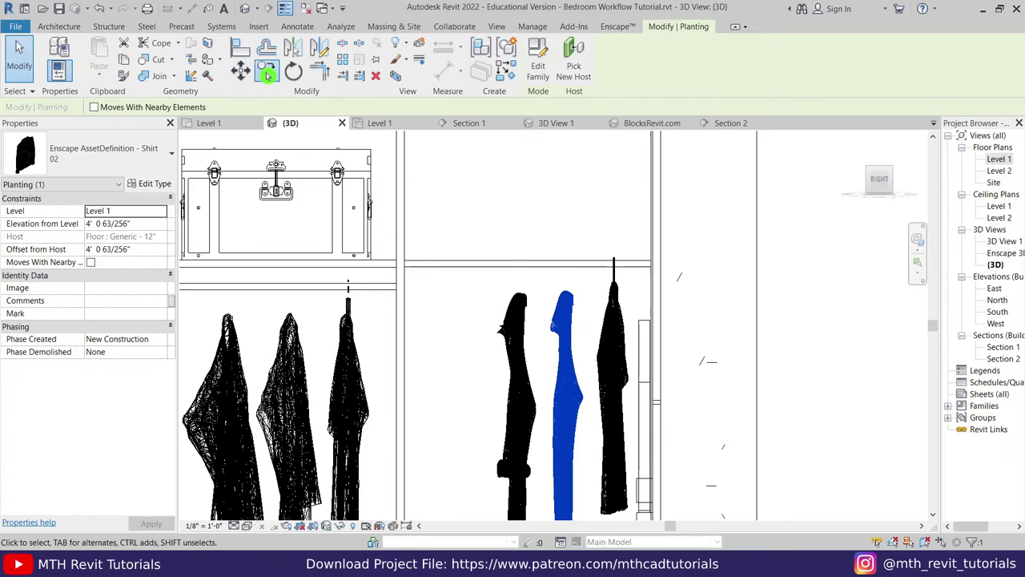
pyautogui.click(269, 73)
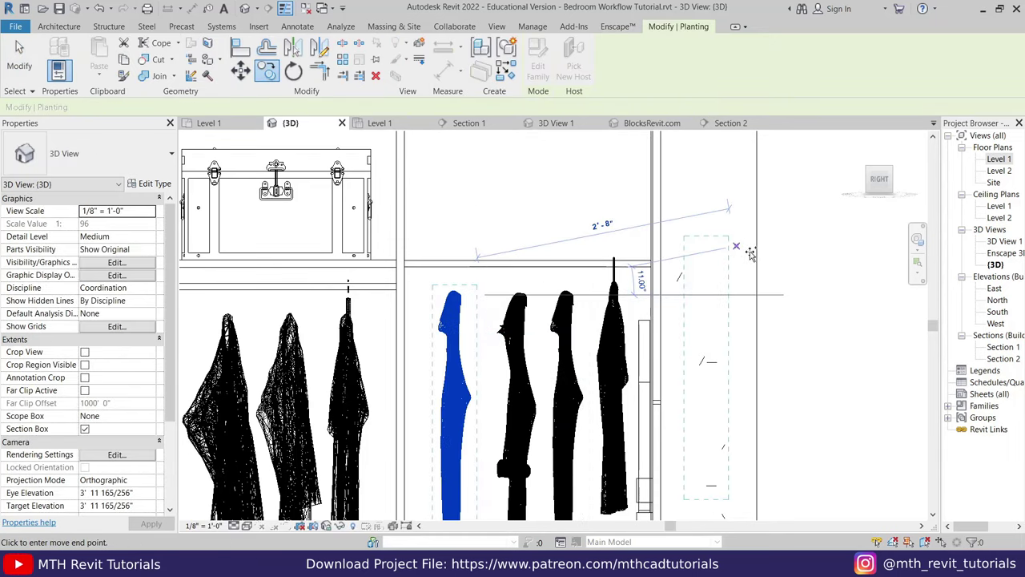
pyautogui.rightClick(469, 268)
pyautogui.click(490, 271)
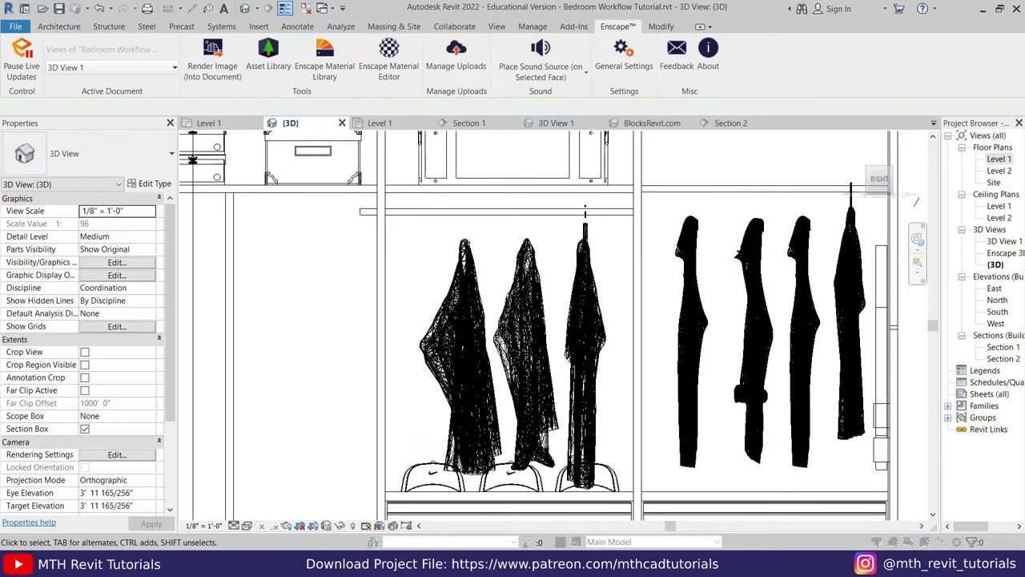
pyautogui.click(406, 505)
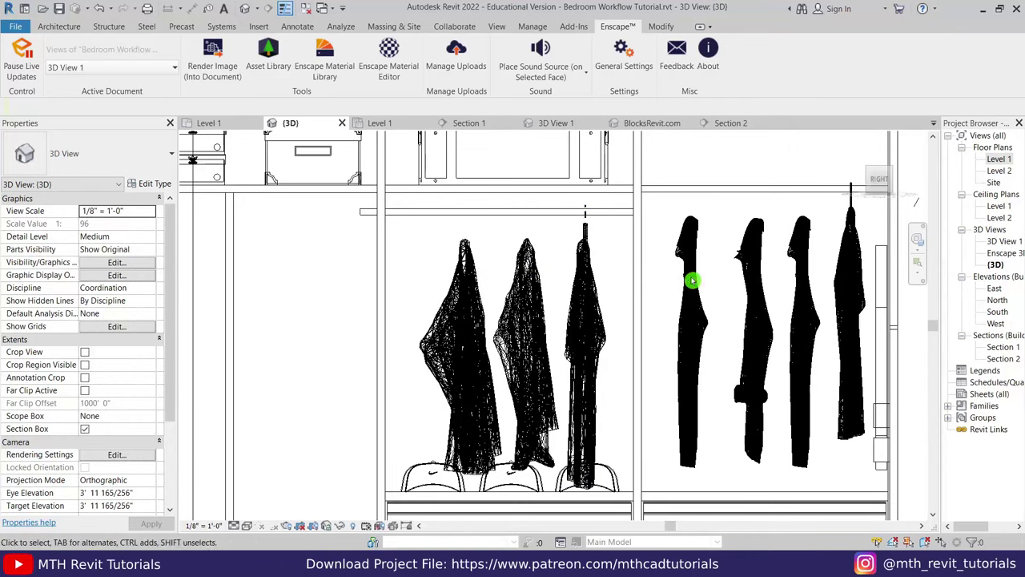
# Step: Lower the 3 Tshirts hanger slightly onto the rod and review the updated Enscape render
pyautogui.click(865, 182)
pyautogui.scroll(5, 539, 327)
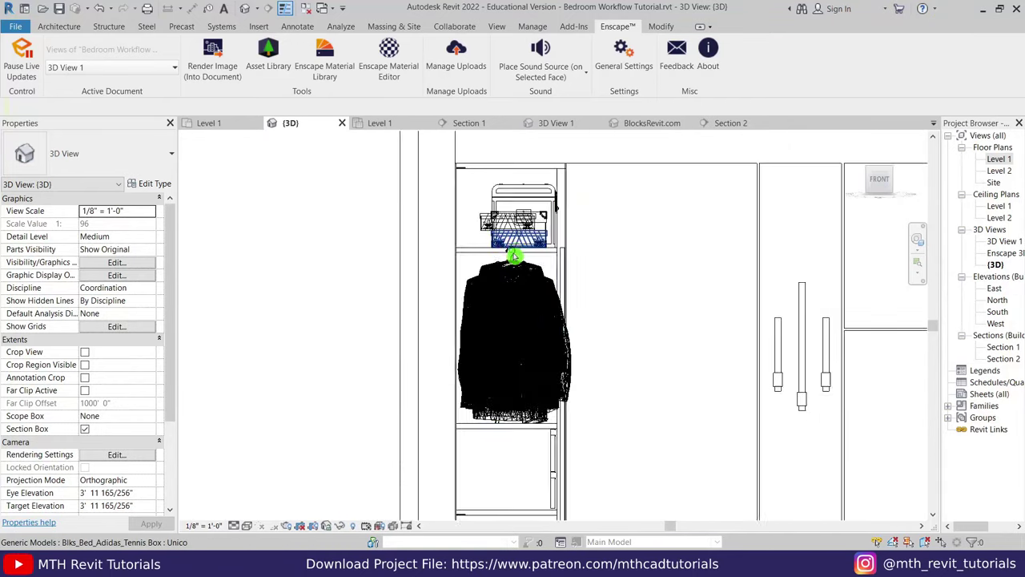
pyautogui.scroll(2, 517, 261)
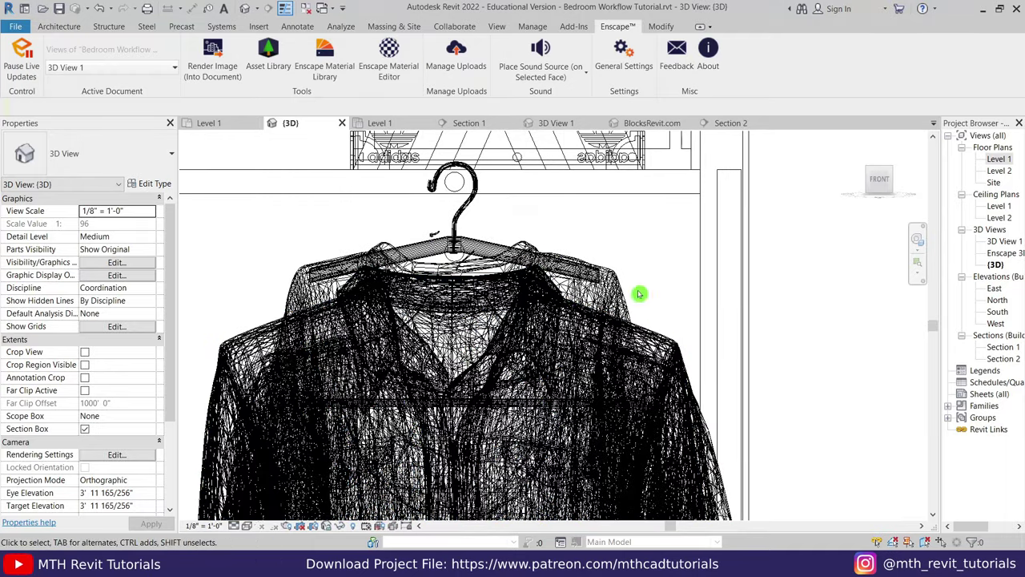
pyautogui.click(639, 294)
pyautogui.scroll(-3, 617, 164)
pyautogui.click(501, 335)
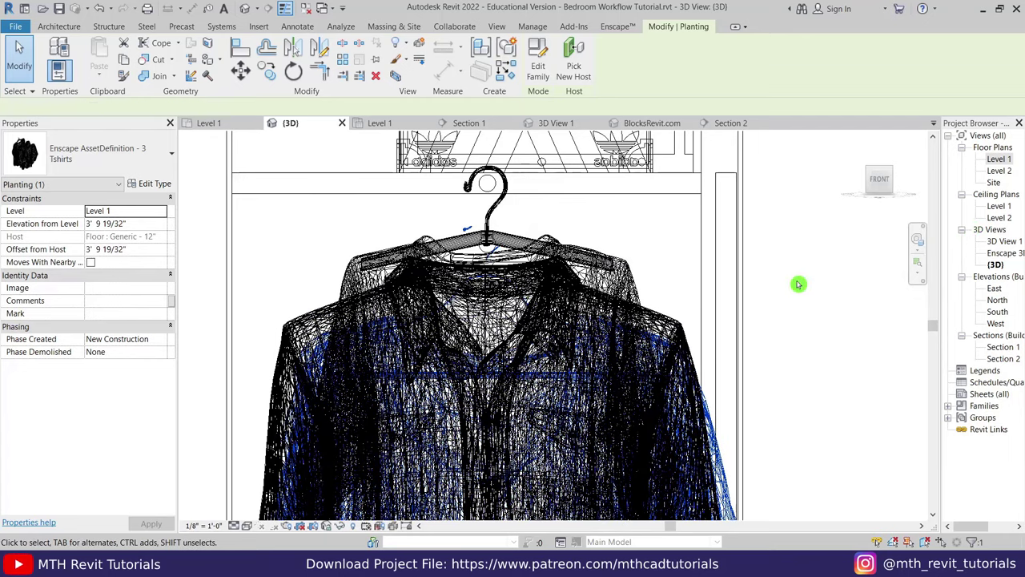
pyautogui.moveTo(327, 263); pyautogui.dragTo(342, 305)
pyautogui.click(580, 253)
pyautogui.moveTo(513, 336)
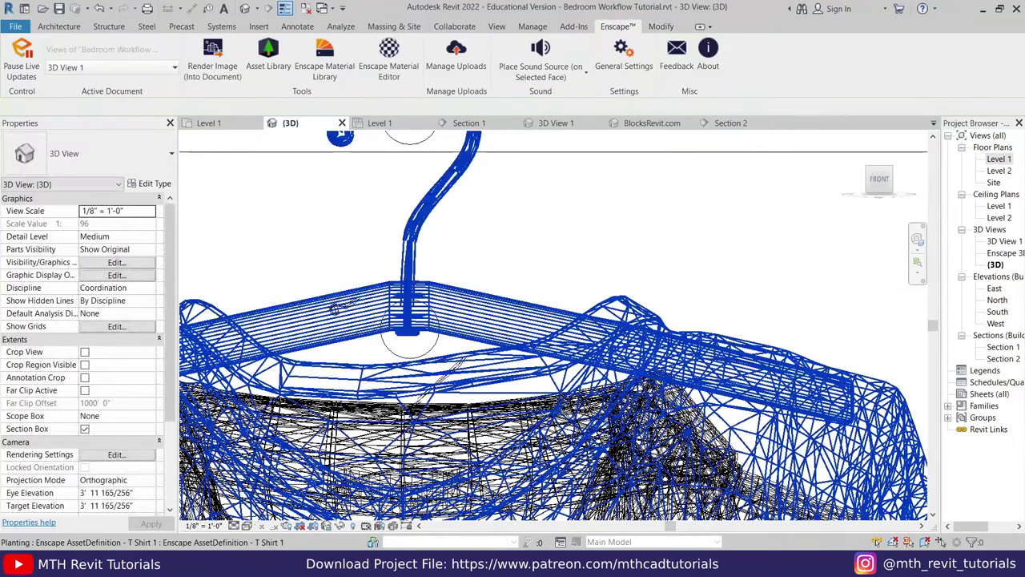
pyautogui.click(371, 512)
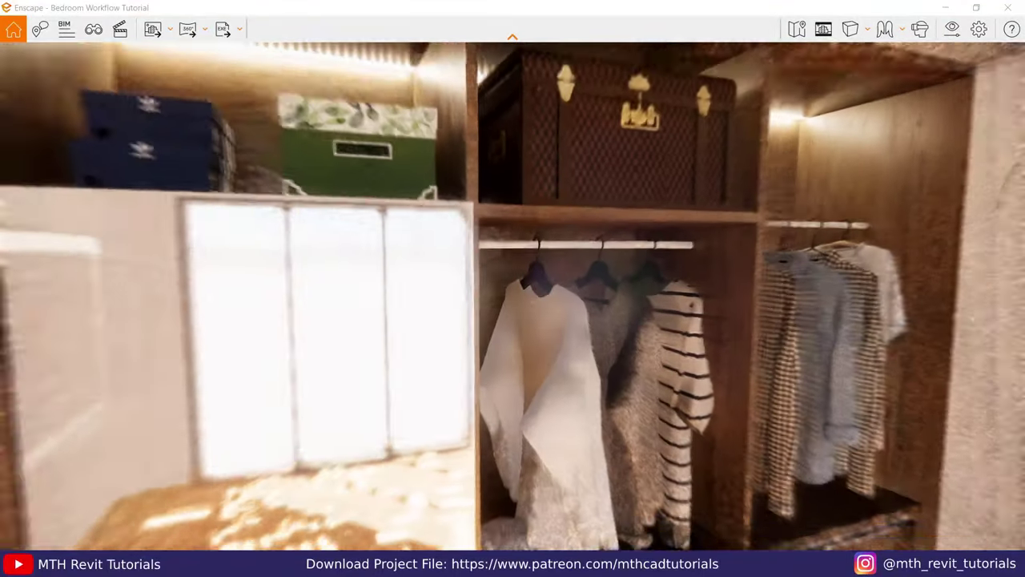
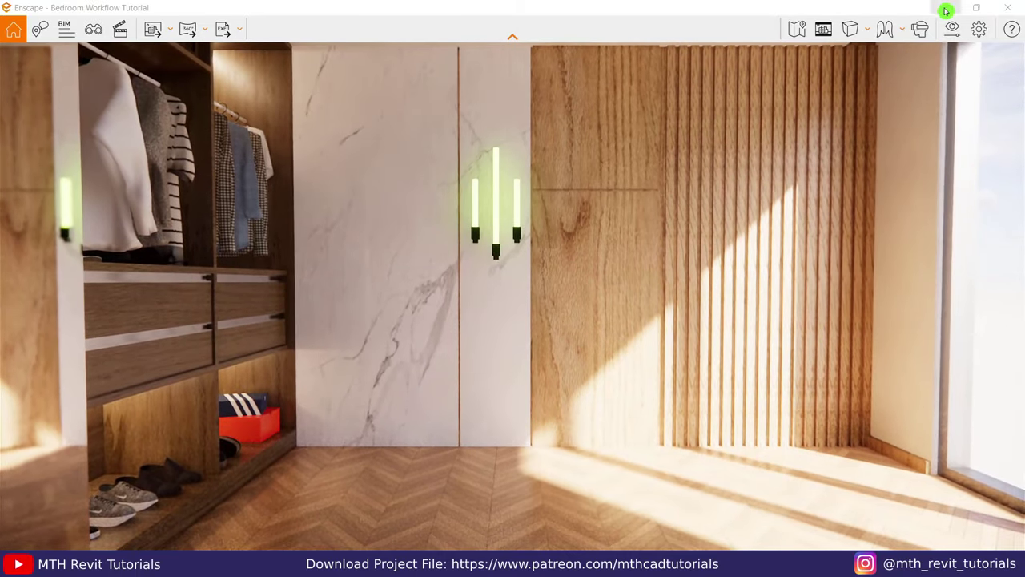
# Step: In the Level 1 plan, place the Enscape asset 'bed 2 2' found by searching 'bed'
pyautogui.click(947, 10)
pyautogui.doubleClick(1000, 159)
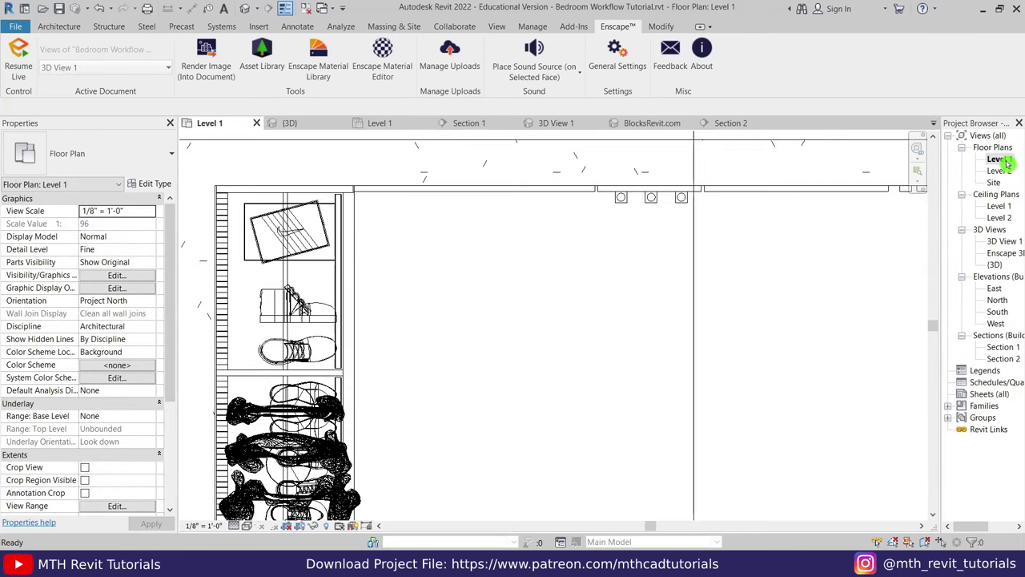
pyautogui.moveTo(483, 395); pyautogui.dragTo(501, 429, button='middle')
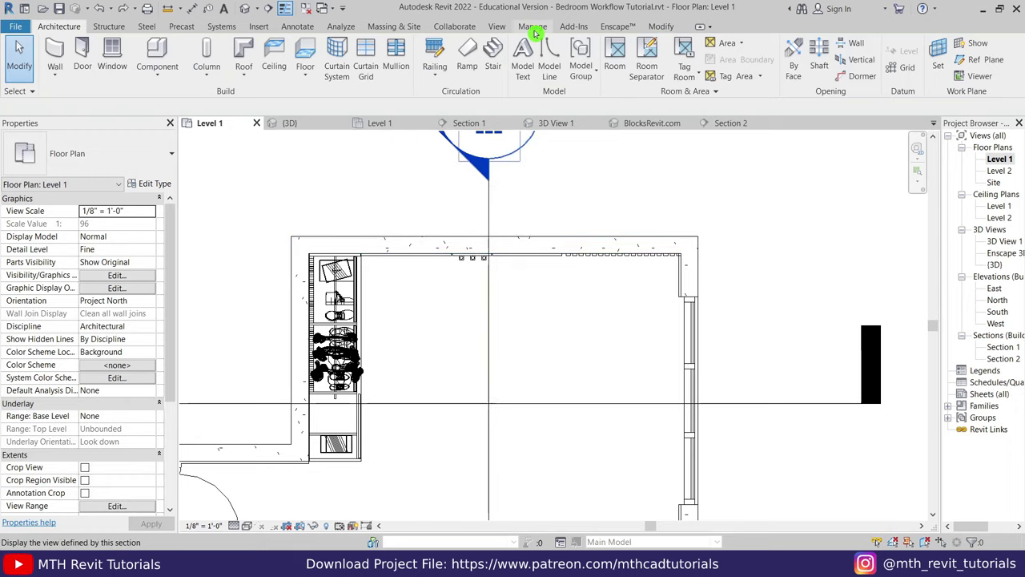
pyautogui.click(608, 31)
pyautogui.click(262, 55)
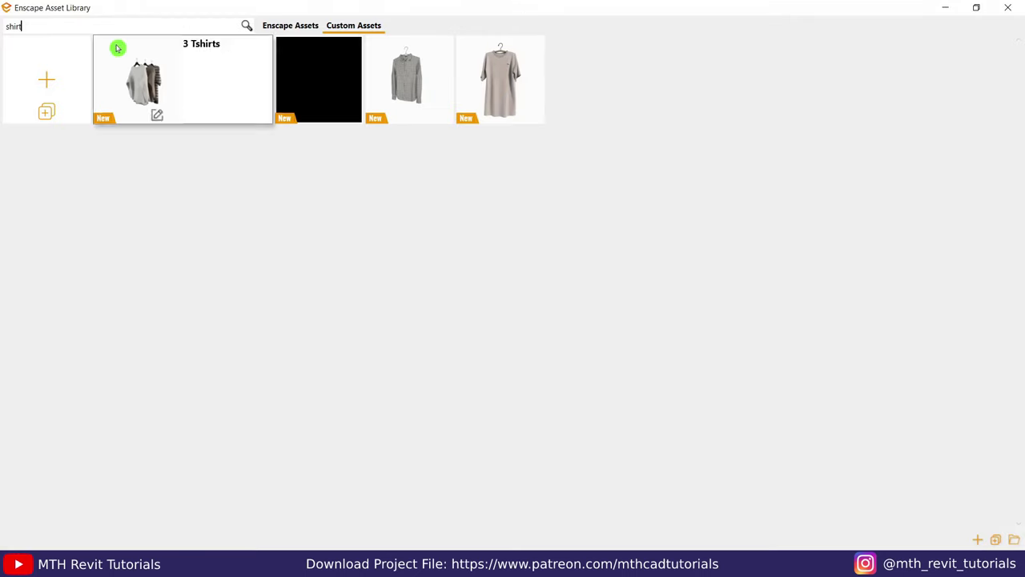
pyautogui.write('bed')
pyautogui.press('Return')
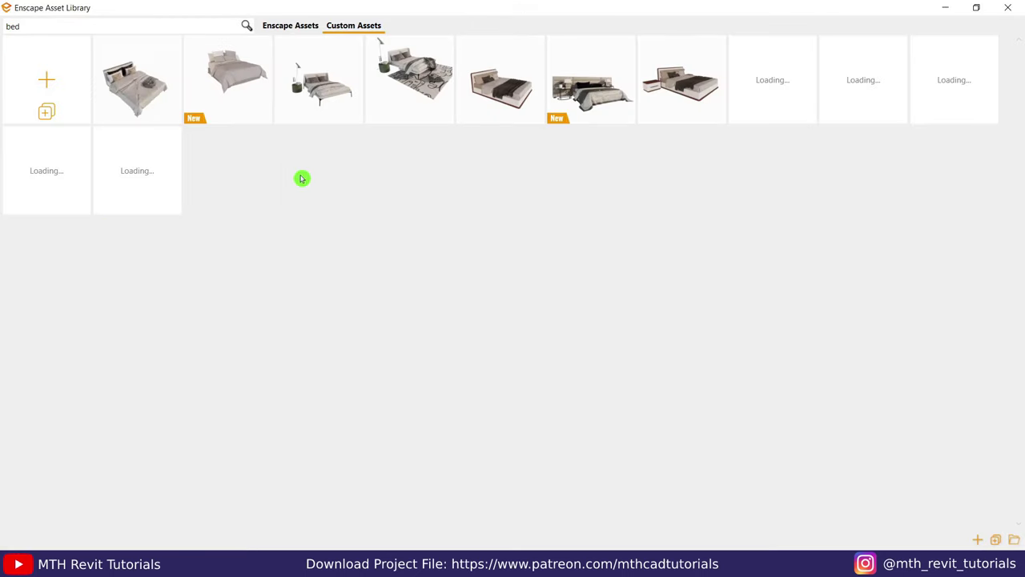
pyautogui.click(500, 82)
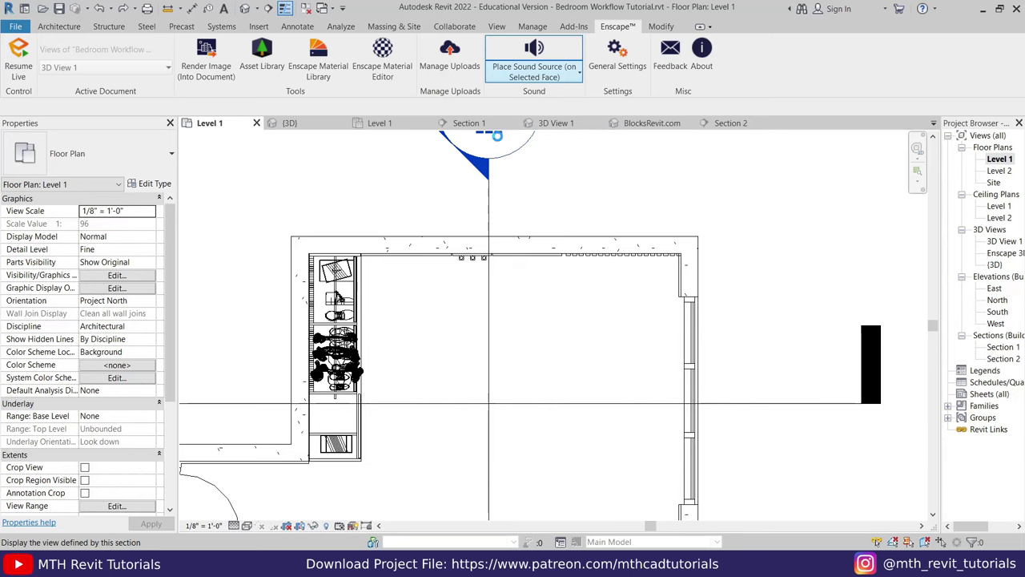
pyautogui.scroll(-3, 473, 337)
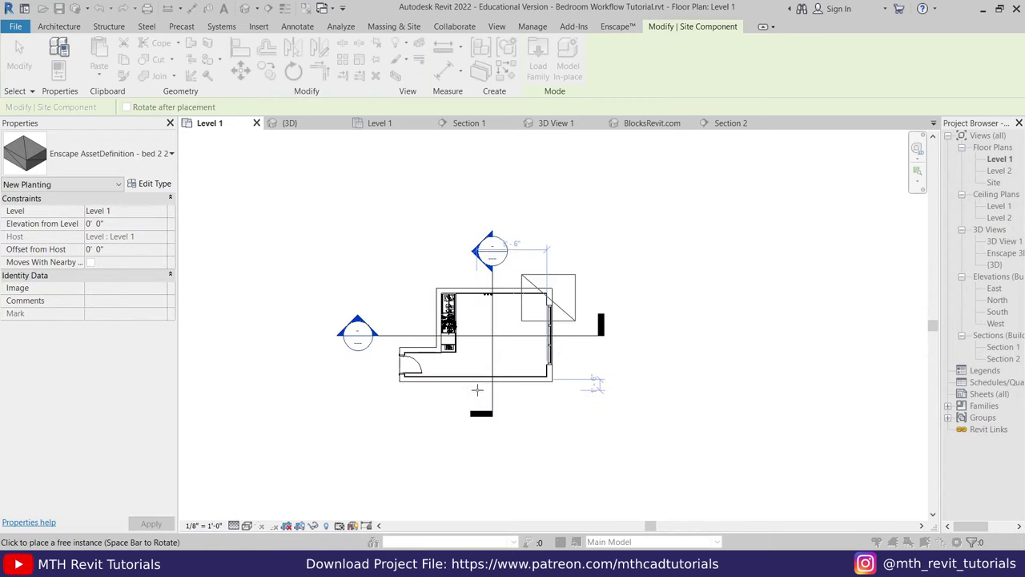
pyautogui.scroll(4, 482, 335)
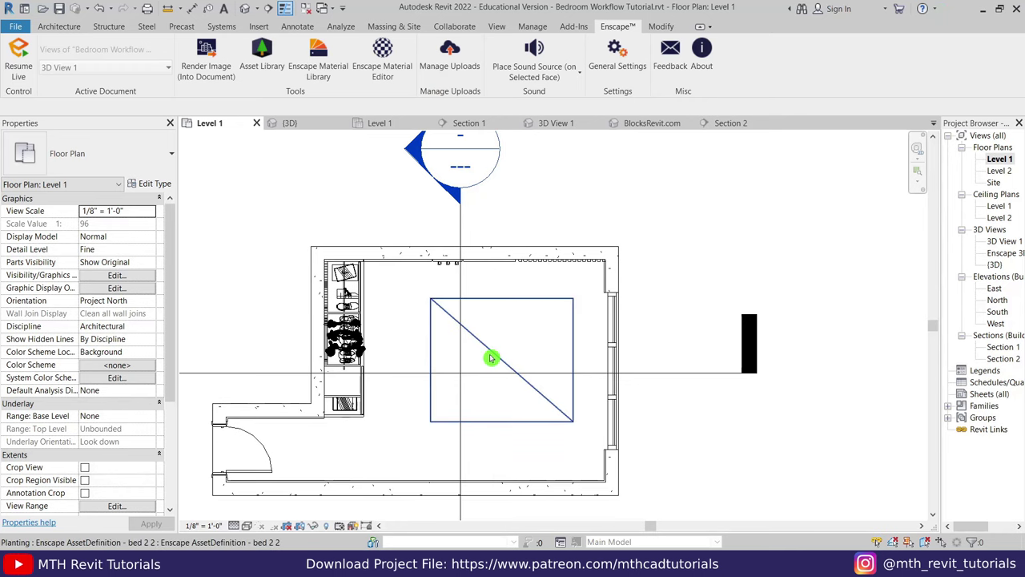
# Step: Rotate the bed 90° and move it up against the top wall
pyautogui.click(491, 358)
pyautogui.press('r')
pyautogui.press('o')
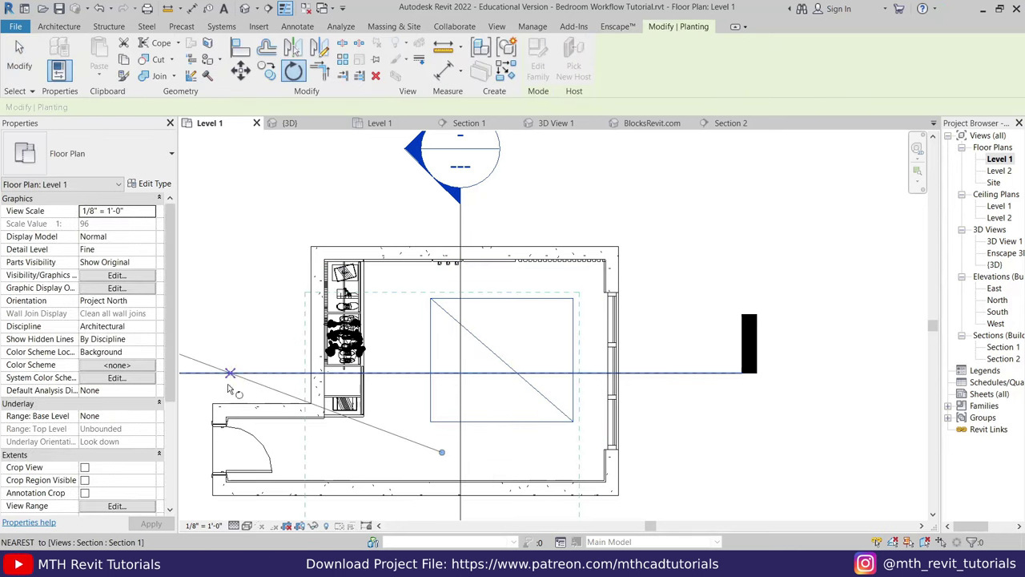
pyautogui.scroll(-2, 385, 425)
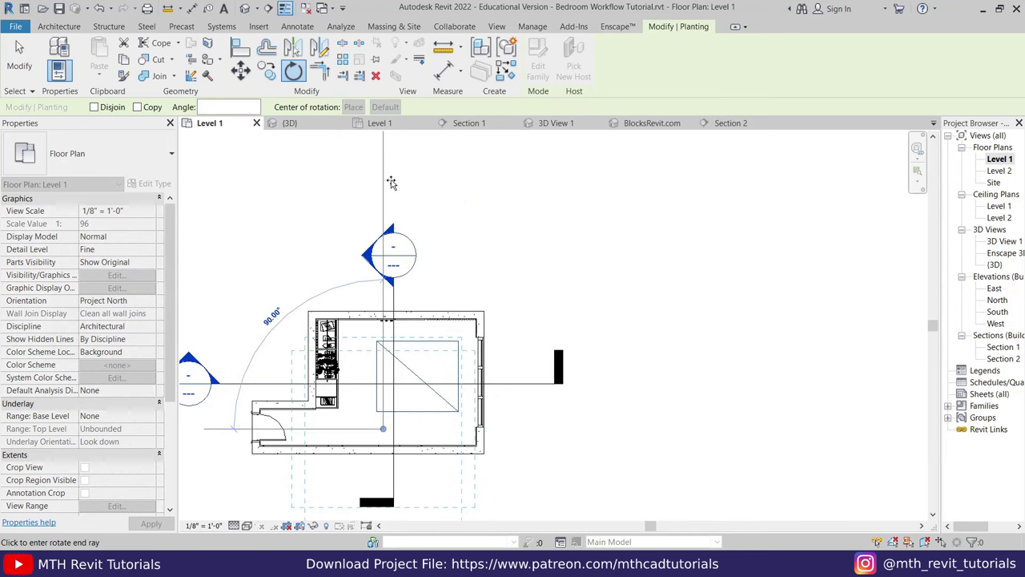
pyautogui.click(391, 183)
pyautogui.scroll(2, 391, 241)
pyautogui.click(385, 339)
pyautogui.scroll(3, 395, 333)
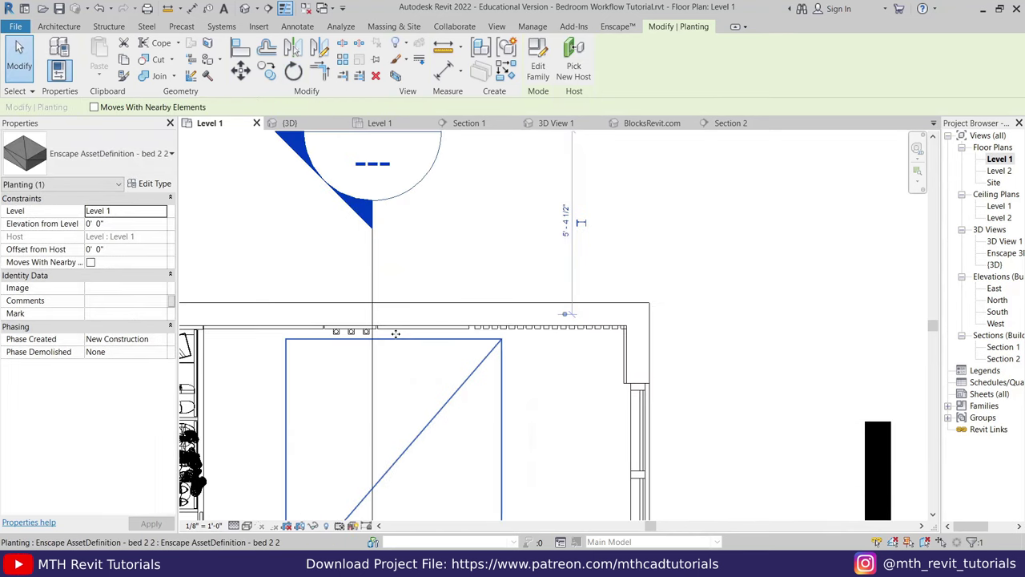
pyautogui.moveTo(416, 331); pyautogui.dragTo(416, 334)
pyautogui.press('Escape')
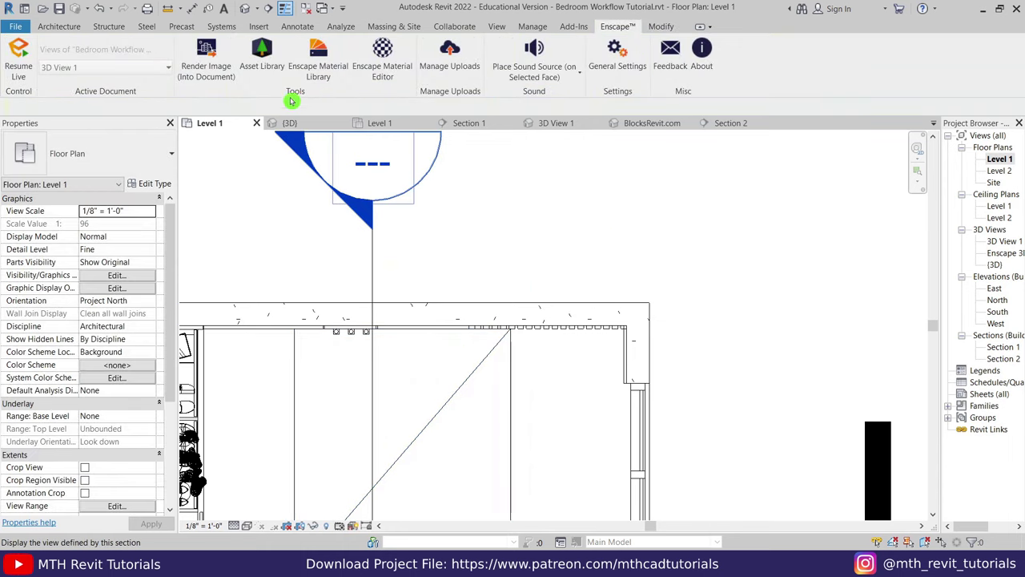
# Step: Resume Enscape live updates and check the bed in the render
pyautogui.click(18, 66)
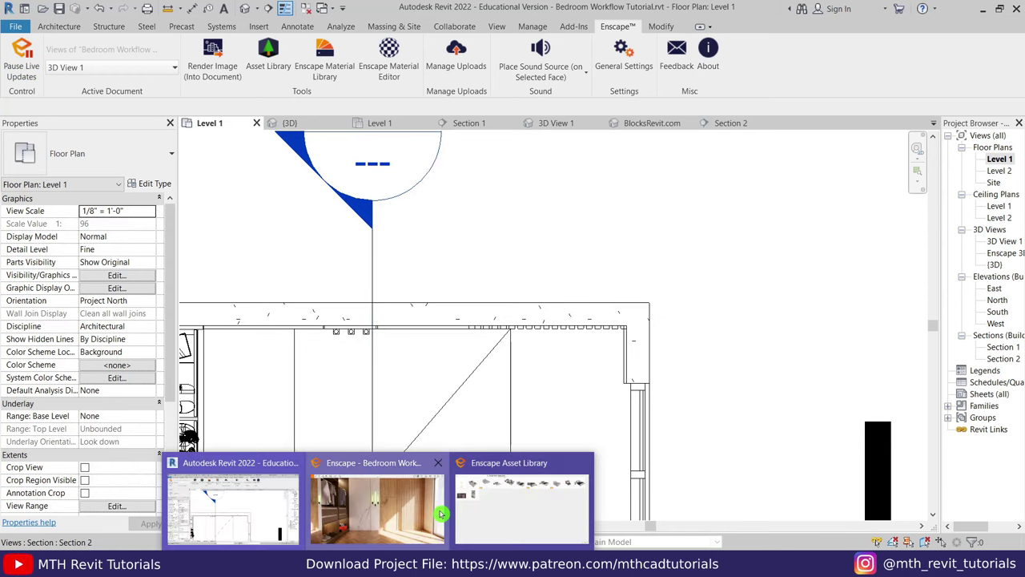
pyautogui.click(382, 545)
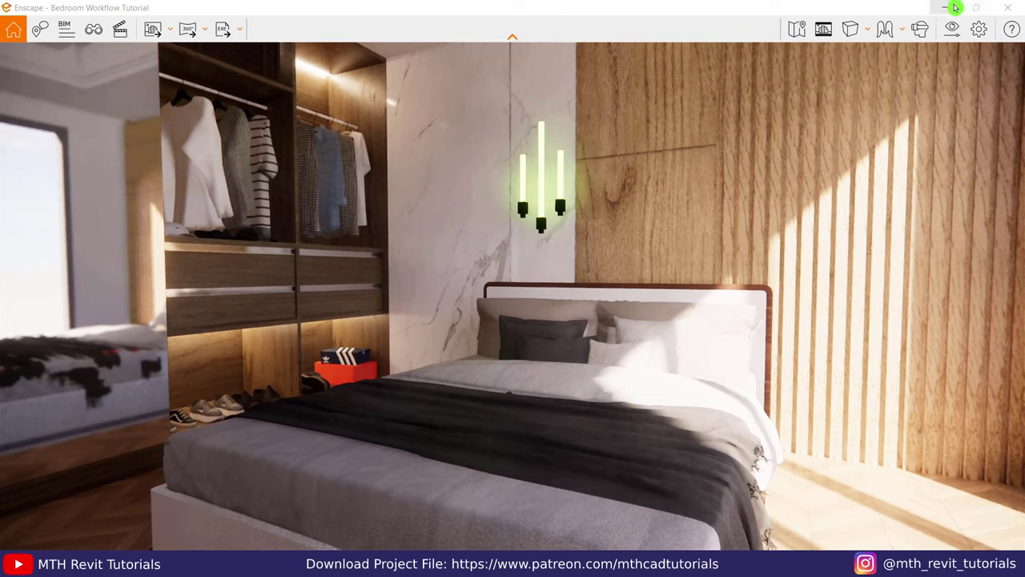
pyautogui.click(953, 7)
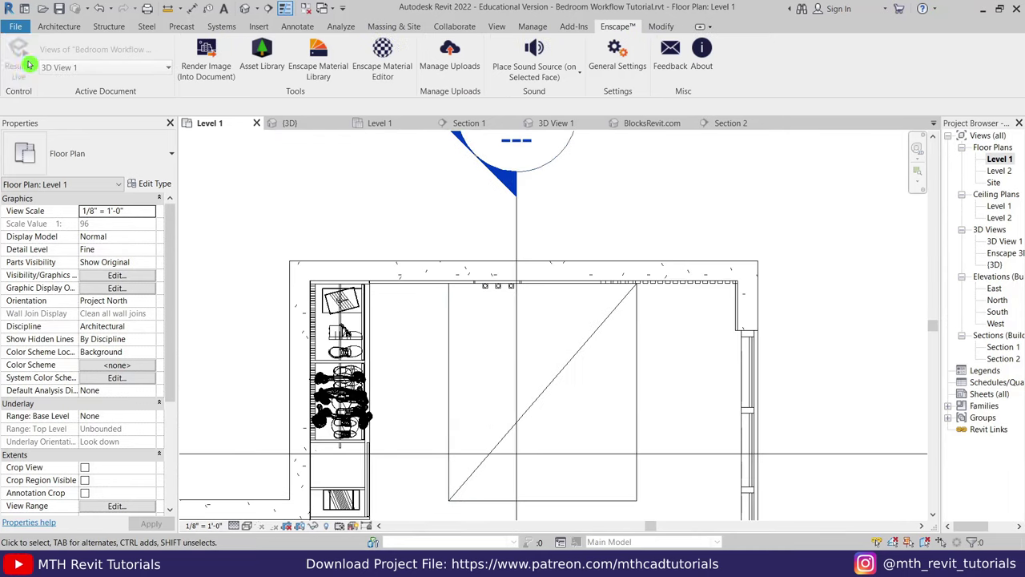
# Step: Nudge the bed slightly to the right
pyautogui.click(652, 342)
pyautogui.moveTo(582, 342); pyautogui.dragTo(588, 340)
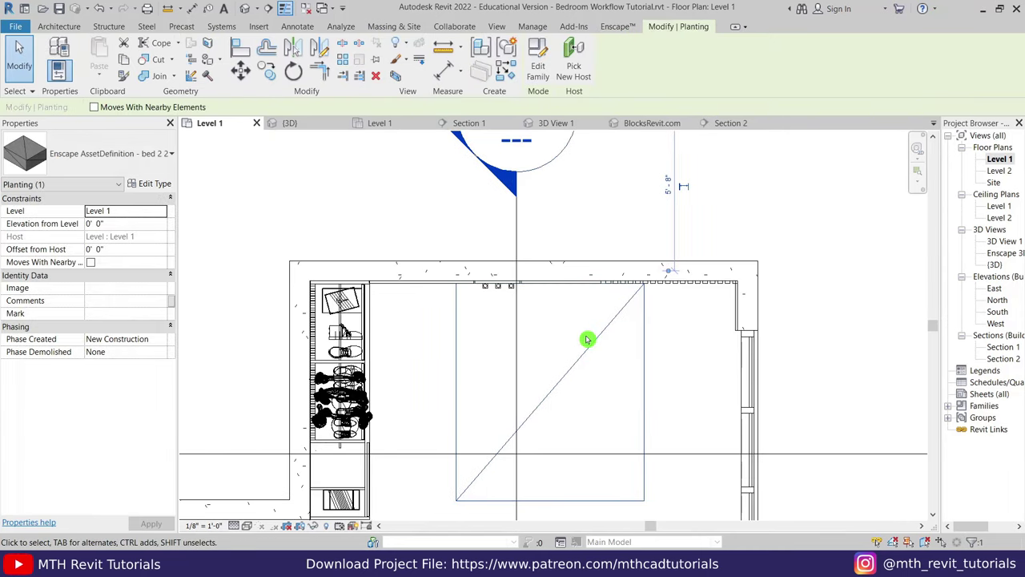
pyautogui.click(701, 368)
pyautogui.moveTo(701, 369); pyautogui.dragTo(695, 342, button='middle')
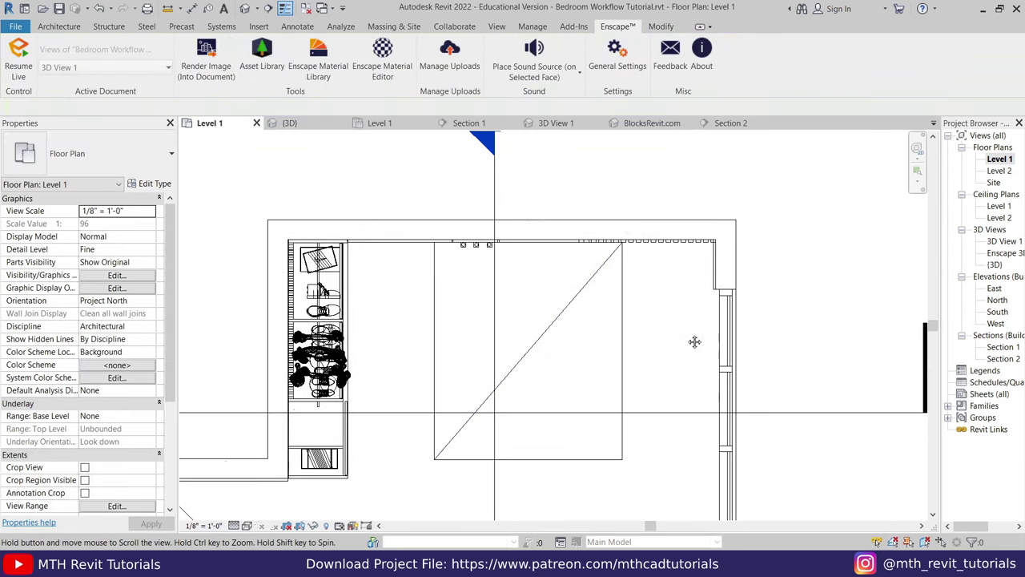
# Step: Load Modern Bedside Table.rfa and place a table on each side of the bed
pyautogui.click(35, 27)
pyautogui.click(152, 50)
pyautogui.click(537, 64)
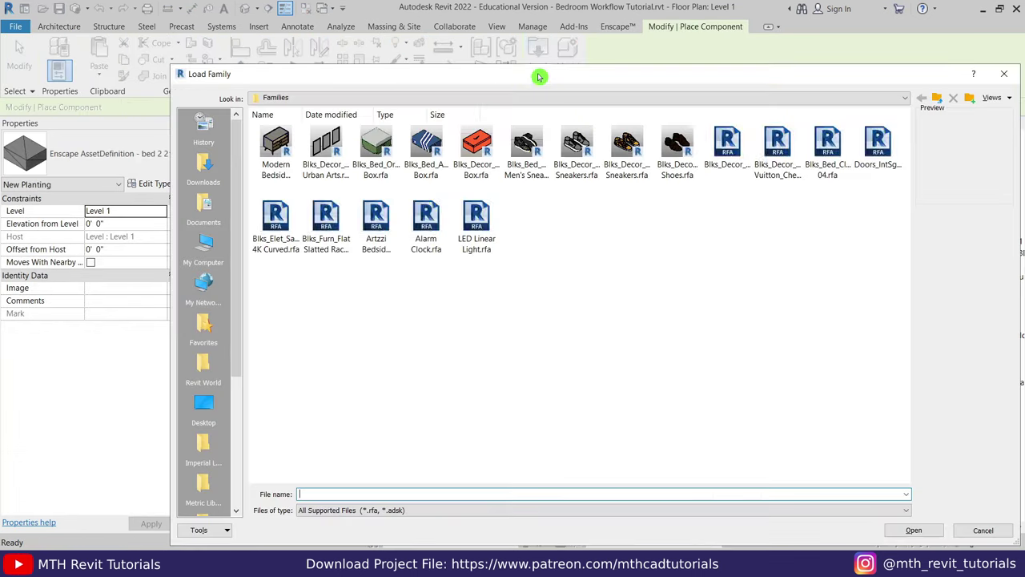
pyautogui.click(276, 152)
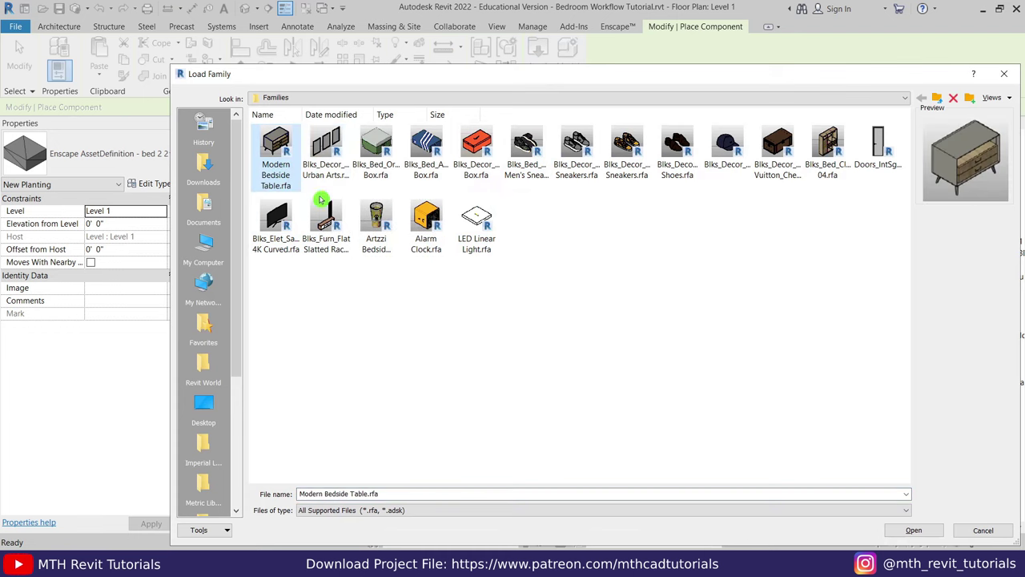
pyautogui.click(914, 530)
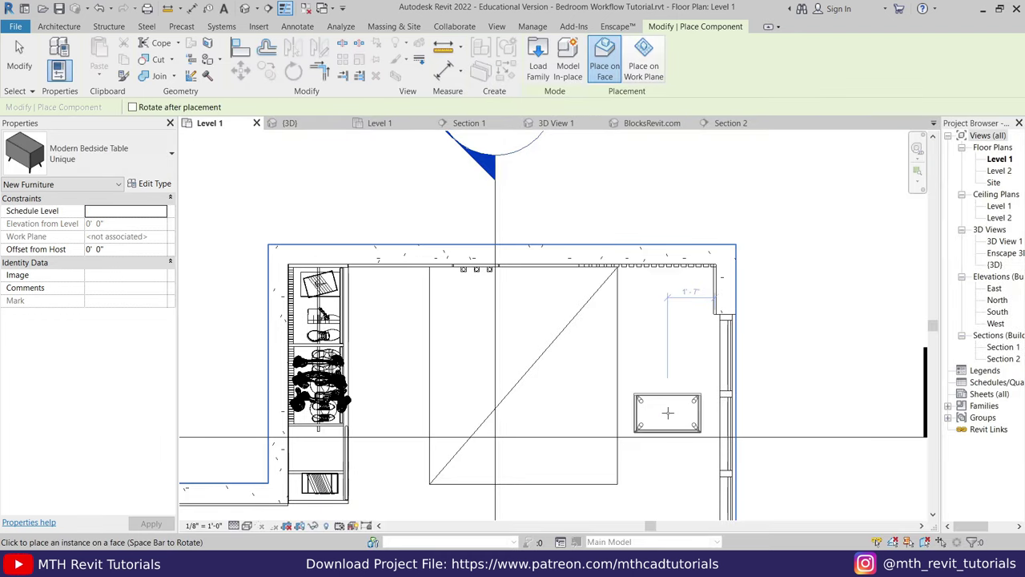
pyautogui.scroll(2, 404, 289)
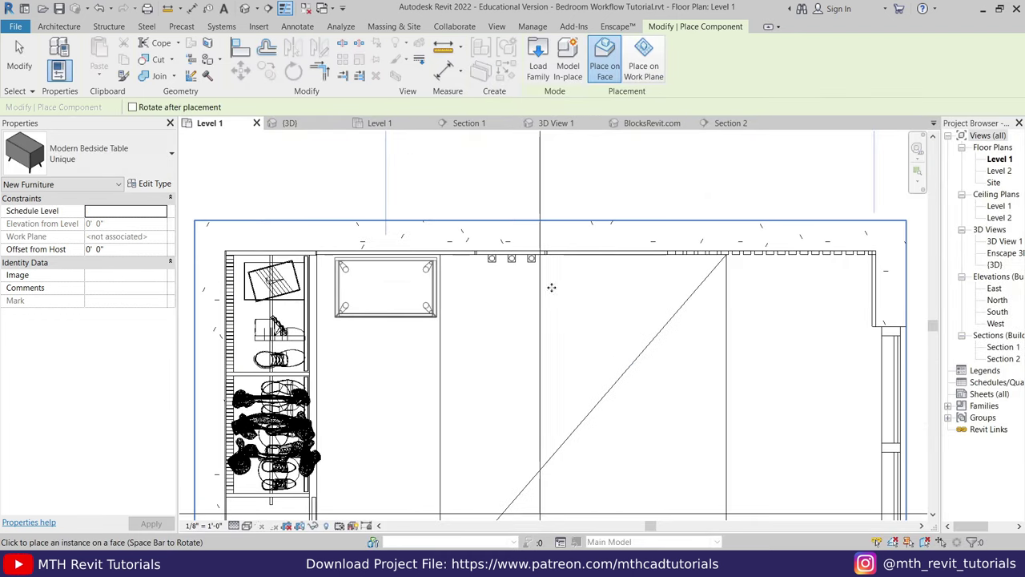
pyautogui.click(837, 352)
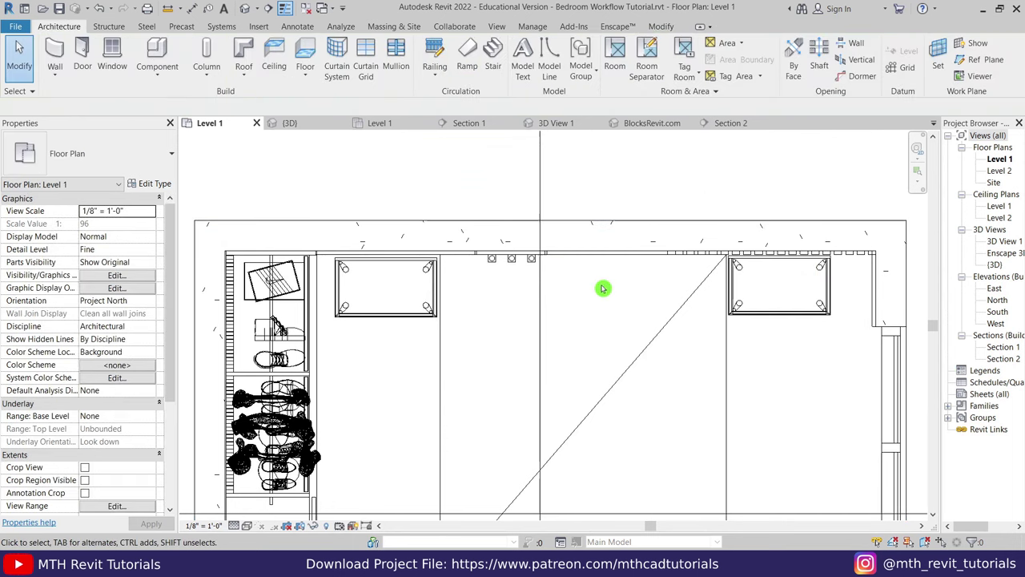
# Step: Review the left bedside table's type properties, leaving them unchanged
pyautogui.scroll(2, 371, 313)
pyautogui.click(371, 313)
pyautogui.click(153, 185)
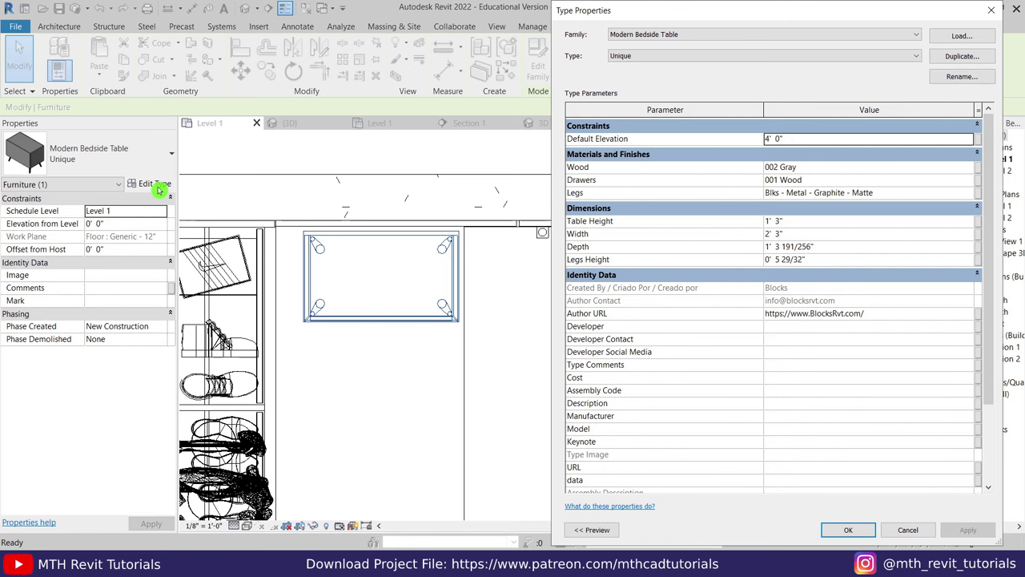
pyautogui.click(922, 533)
pyautogui.click(449, 384)
pyautogui.scroll(2, 448, 384)
pyautogui.click(588, 264)
pyautogui.scroll(1, 602, 258)
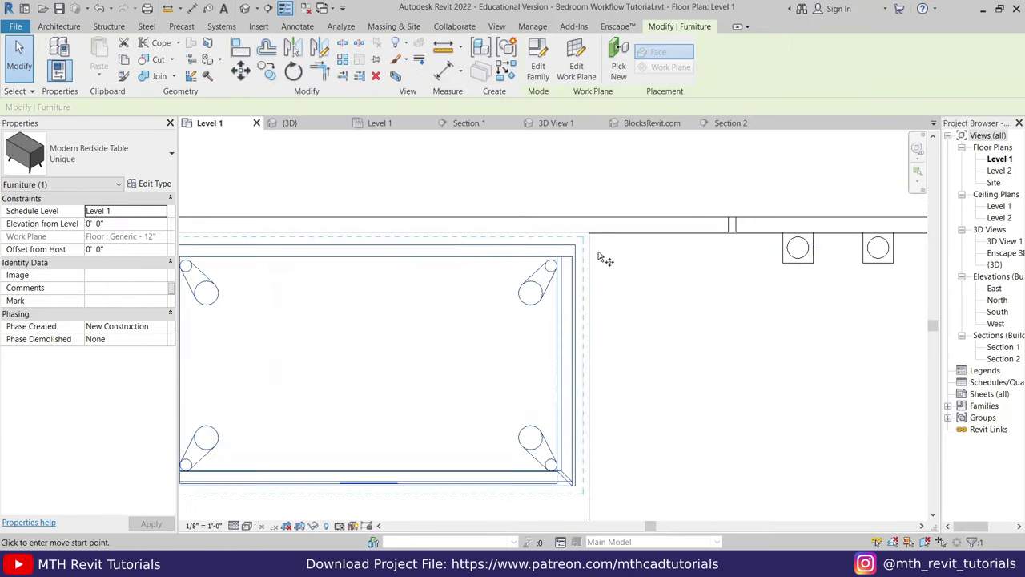
pyautogui.press('Escape')
pyautogui.scroll(1, 516, 339)
pyautogui.click(515, 339)
pyautogui.scroll(-2, 280, 343)
pyautogui.scroll(2, 407, 239)
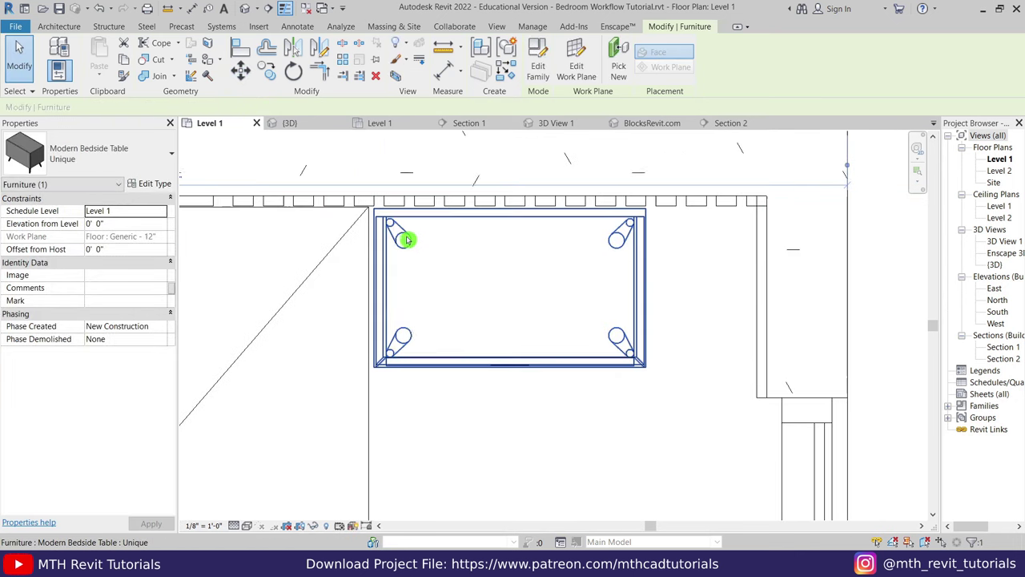
# Step: Move the left bedside table to the right, closer to the bed
pyautogui.click(241, 71)
pyautogui.scroll(1, 395, 213)
pyautogui.click(372, 211)
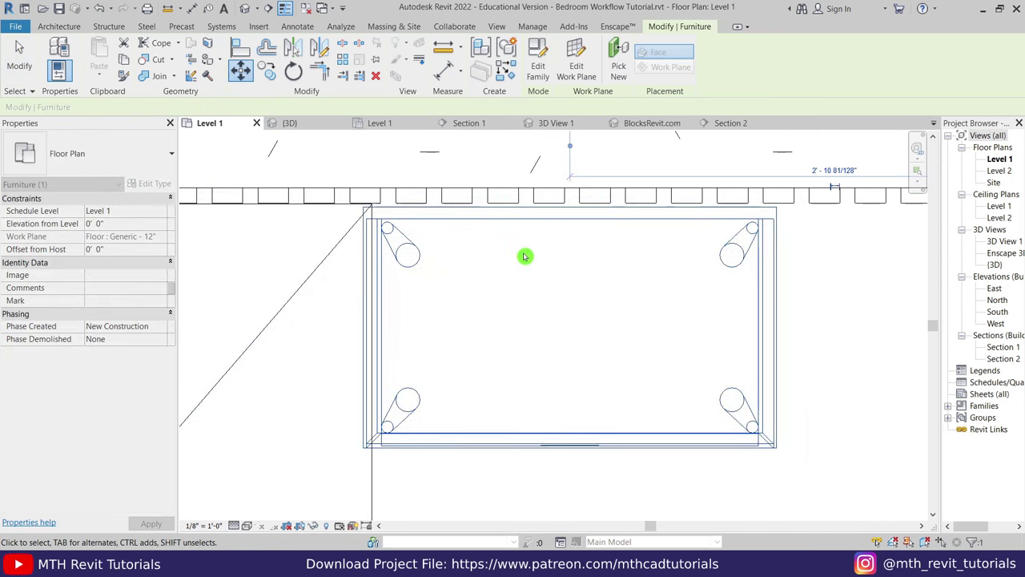
pyautogui.click(401, 211)
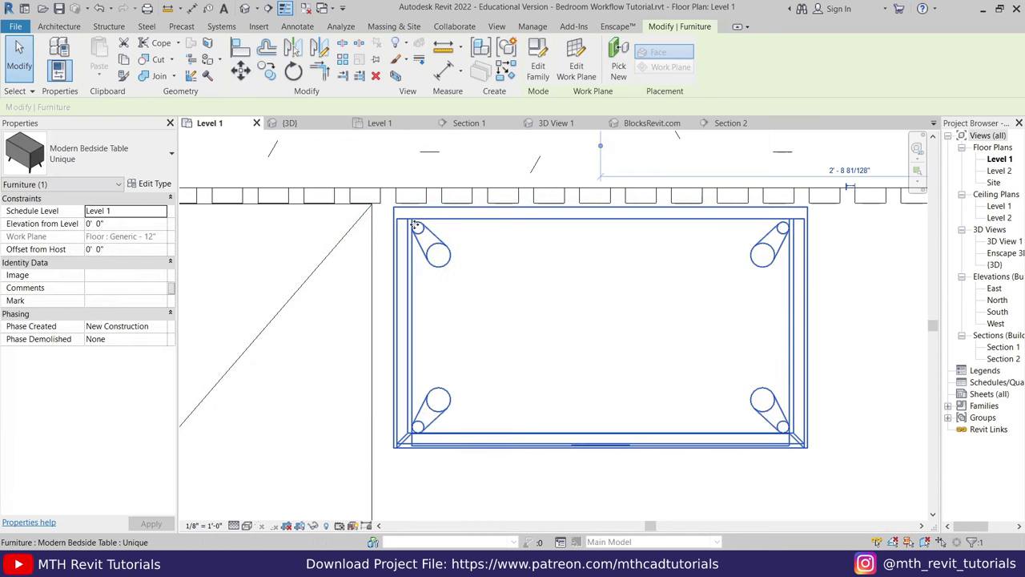
pyautogui.scroll(-3, 492, 300)
pyautogui.press('Escape')
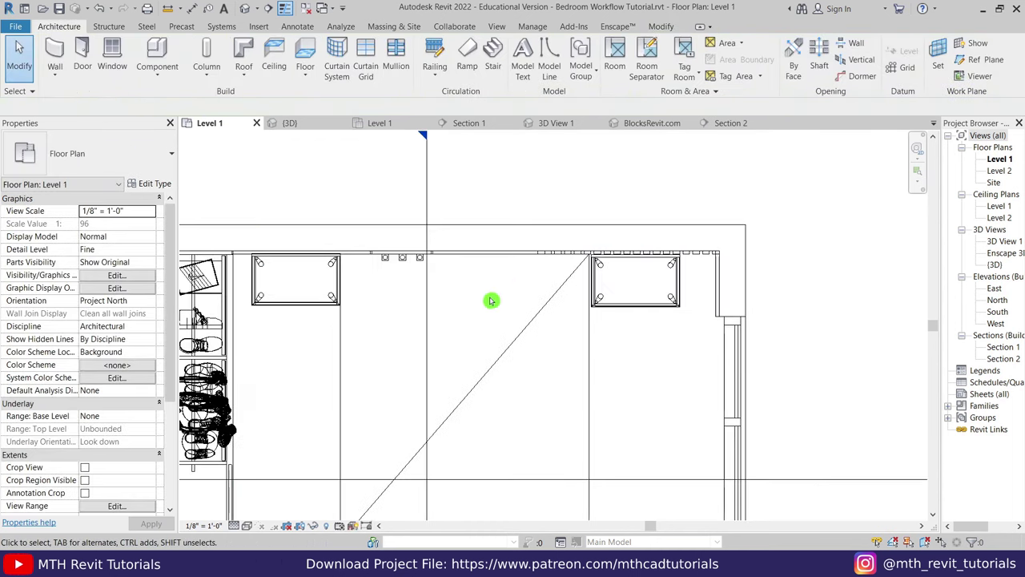
pyautogui.moveTo(492, 300); pyautogui.dragTo(518, 275, button='middle')
pyautogui.click(157, 56)
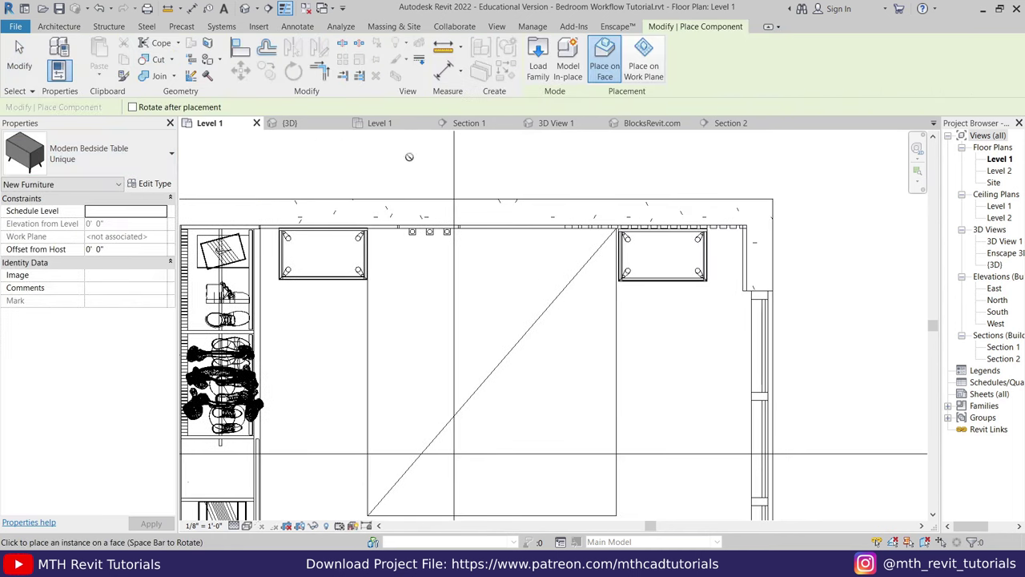
# Step: Load the Artzzi Bedside Lamp and Alarm Clock families; place the wicker cone lamp on the left nightstand
pyautogui.click(539, 71)
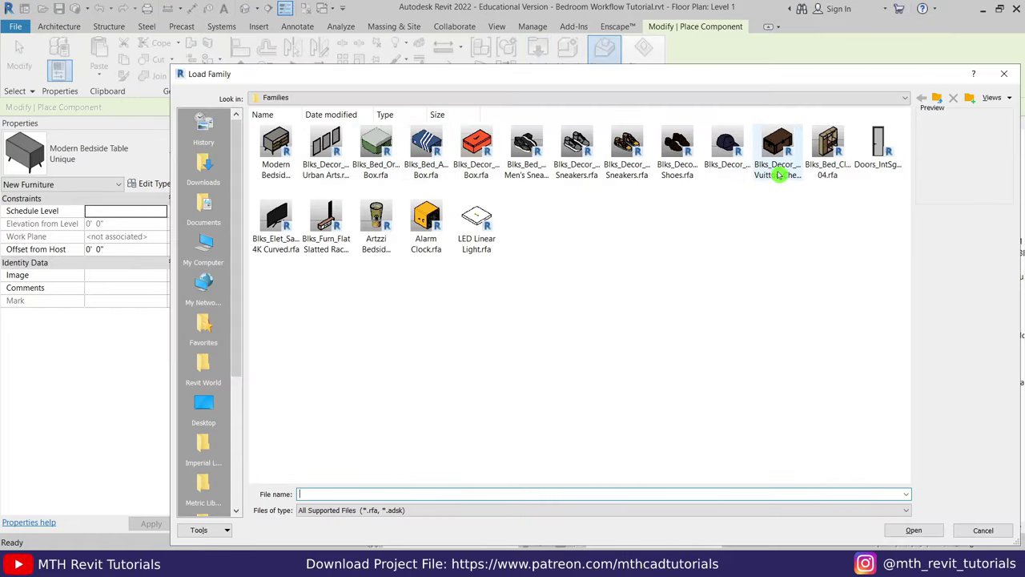
pyautogui.click(390, 234)
pyautogui.click(429, 246)
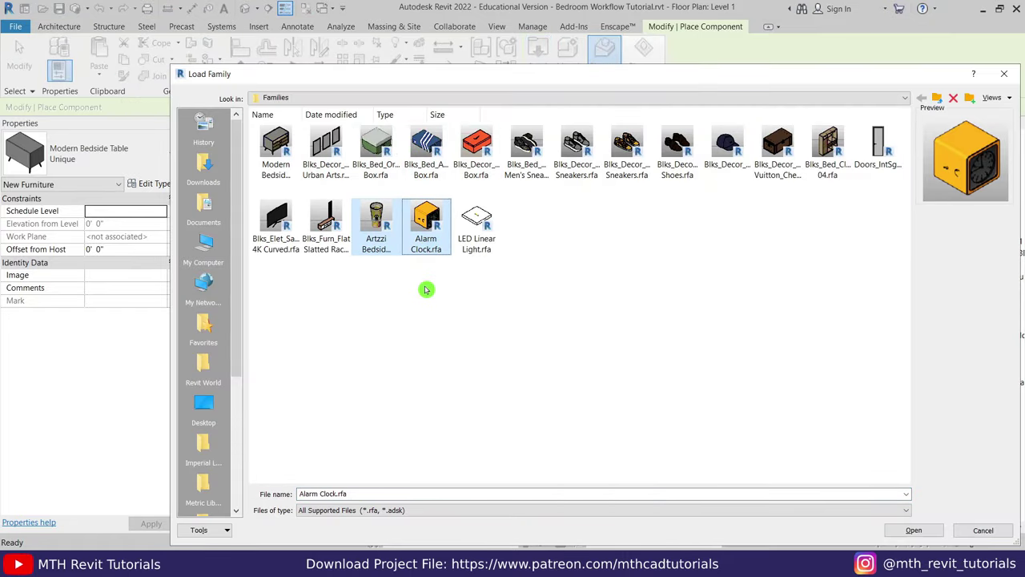
pyautogui.click(914, 531)
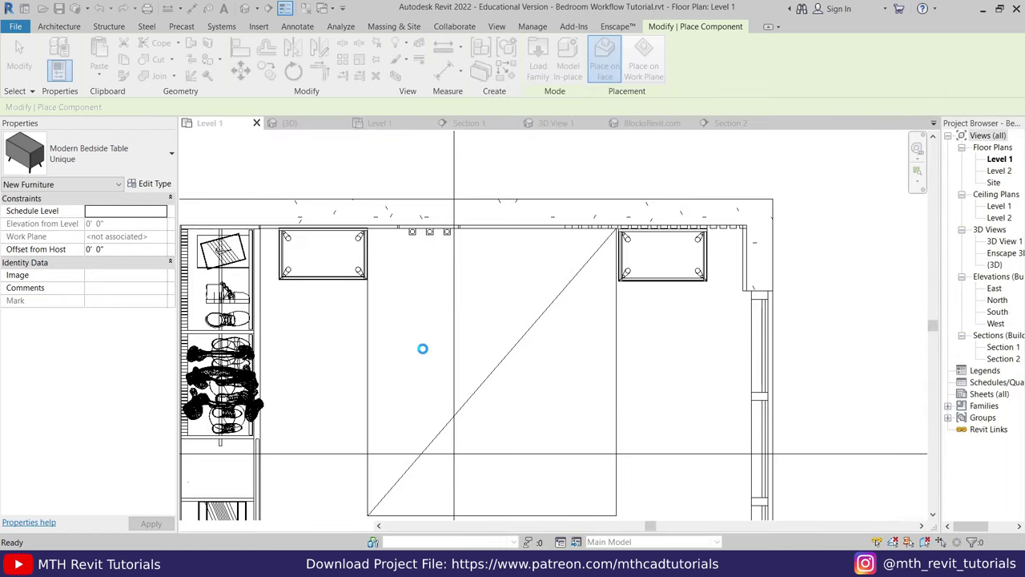
pyautogui.scroll(3, 343, 250)
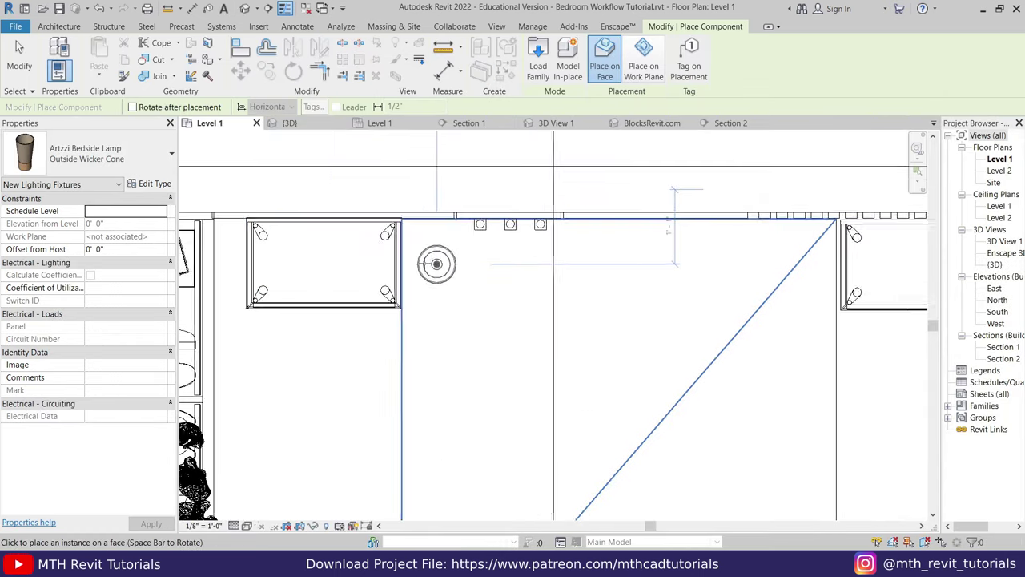
pyautogui.scroll(-2, 347, 258)
pyautogui.click(321, 256)
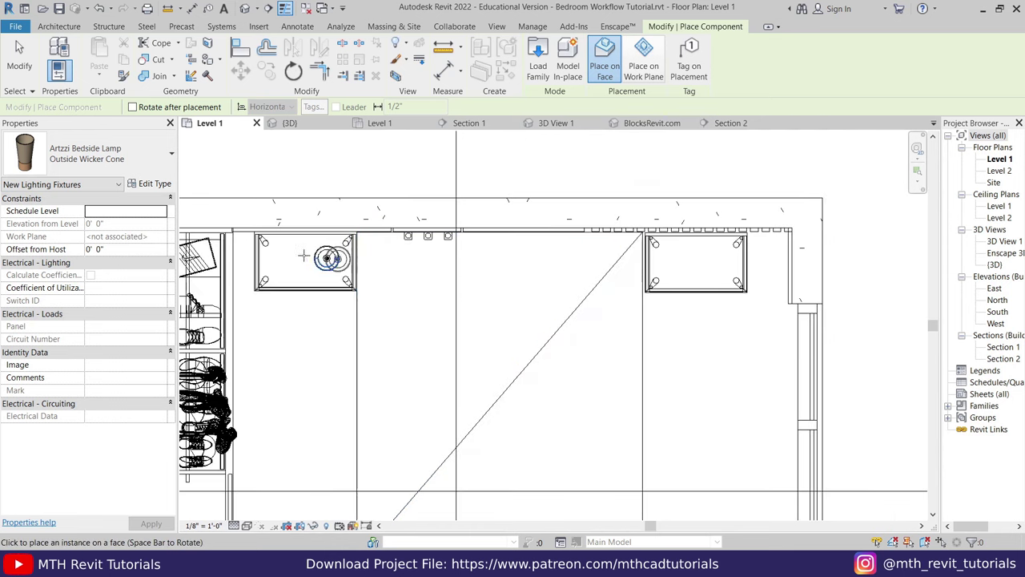
pyautogui.scroll(2, 320, 257)
pyautogui.rightClick(272, 263)
pyautogui.click(298, 267)
# Step: Place the orange Alarm Clock on the right nightstand
pyautogui.click(155, 63)
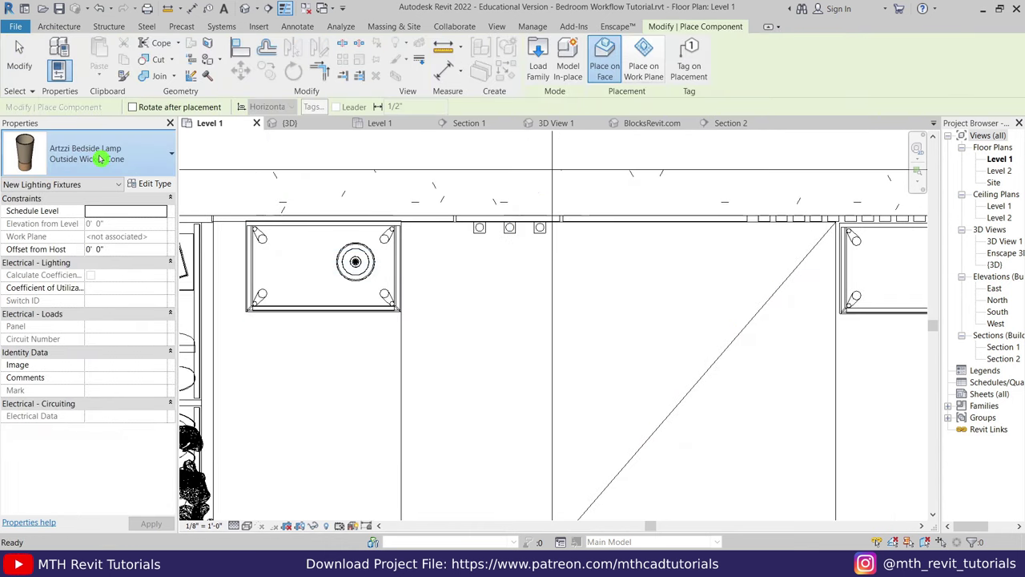
pyautogui.click(110, 157)
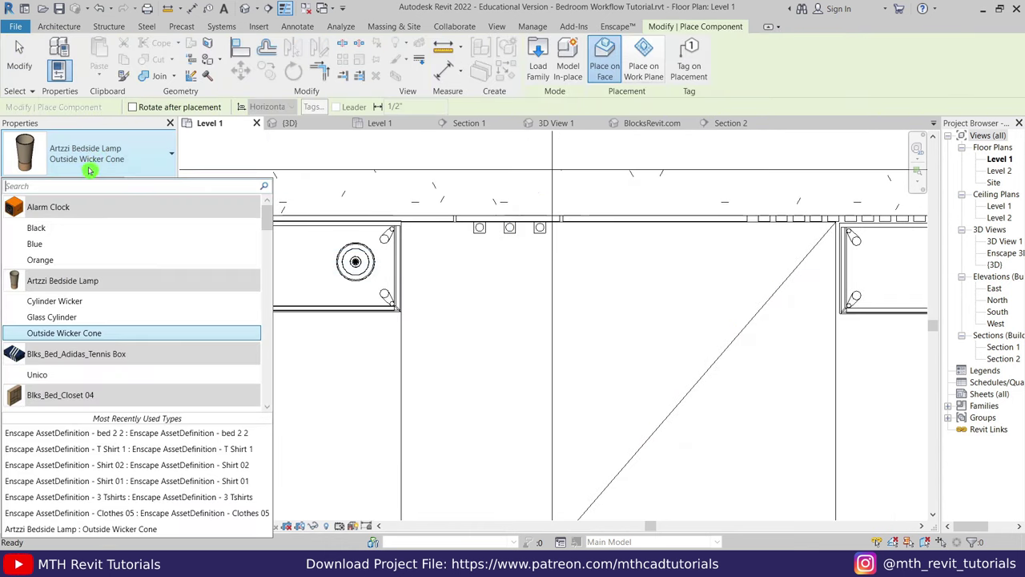
pyautogui.click(40, 259)
pyautogui.scroll(-1, 321, 280)
pyautogui.scroll(2, 657, 286)
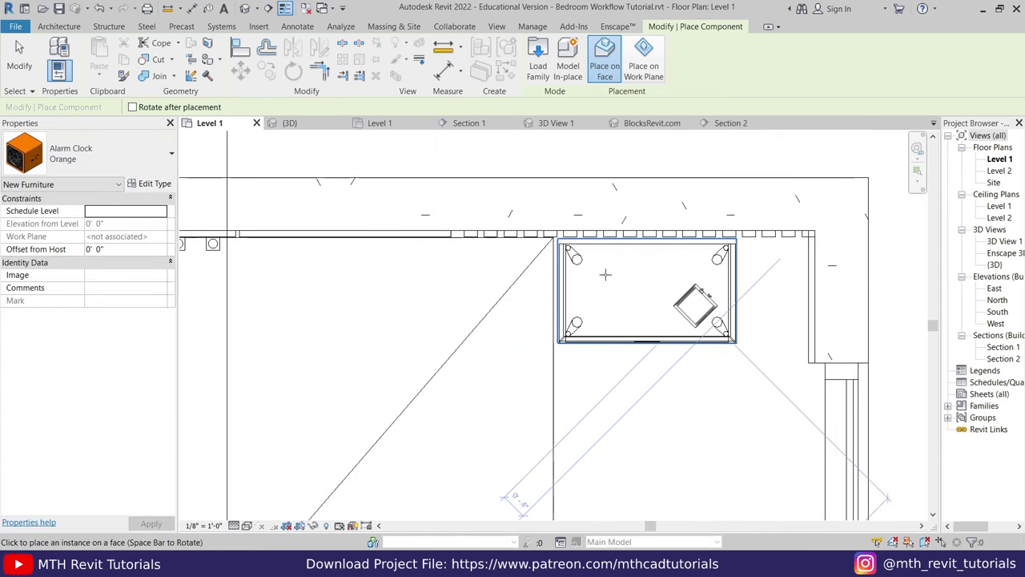
pyautogui.rightClick(648, 273)
pyautogui.click(677, 280)
# Step: Search the Enscape Asset Library for 'book' and place Books on the right nightstand
pyautogui.click(617, 27)
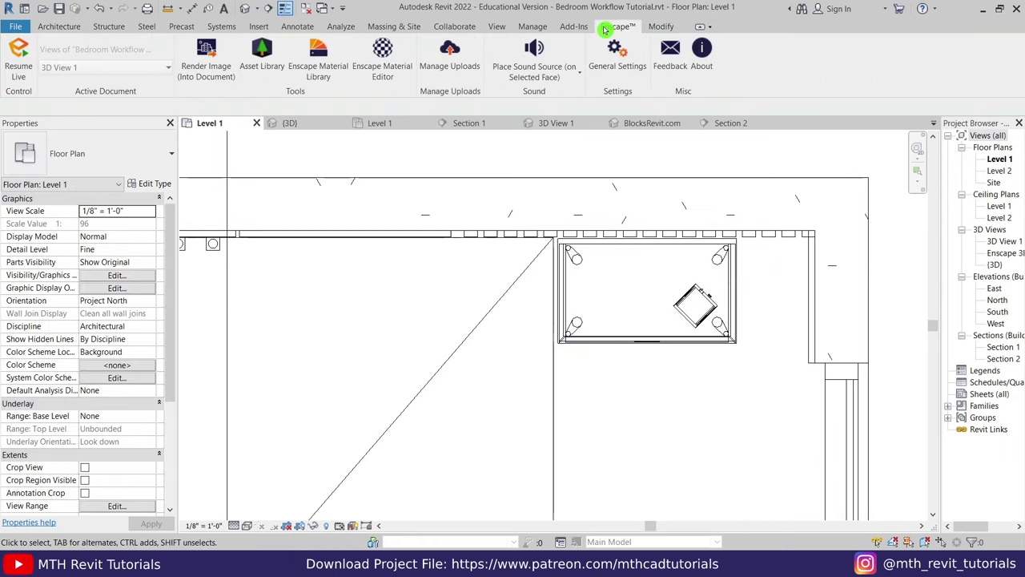
pyautogui.click(272, 76)
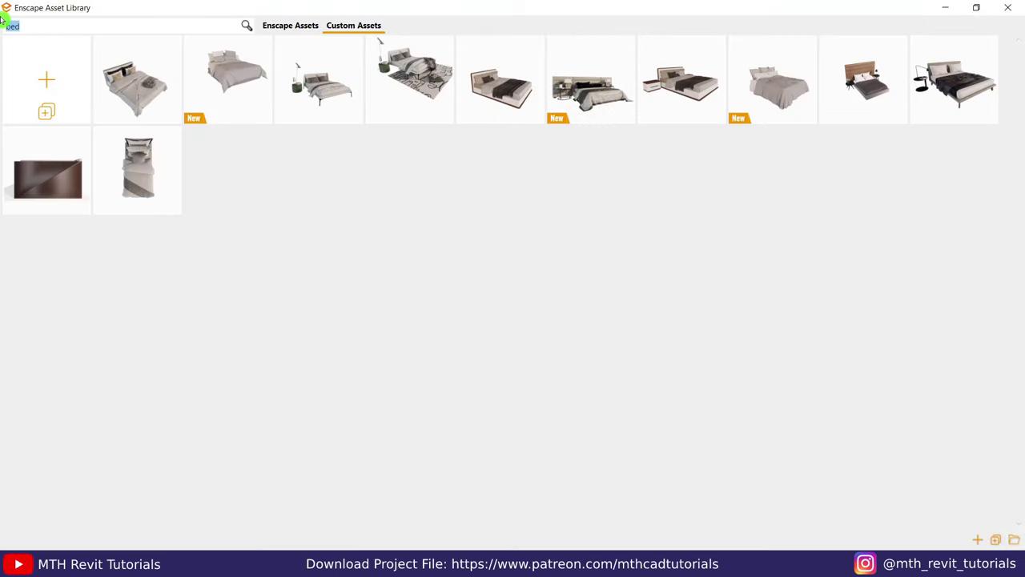
pyautogui.press('BackSpace')
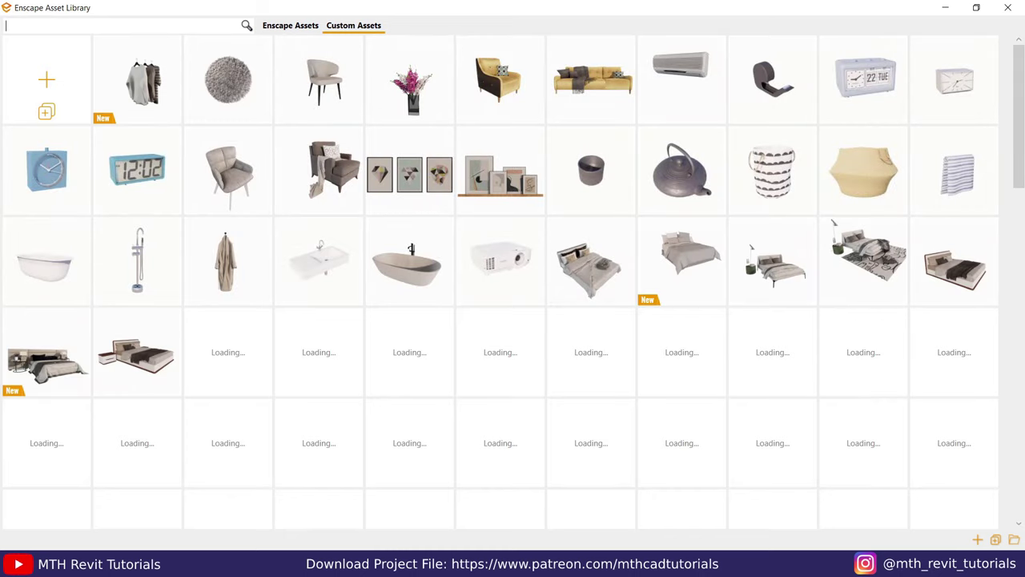
pyautogui.write('book')
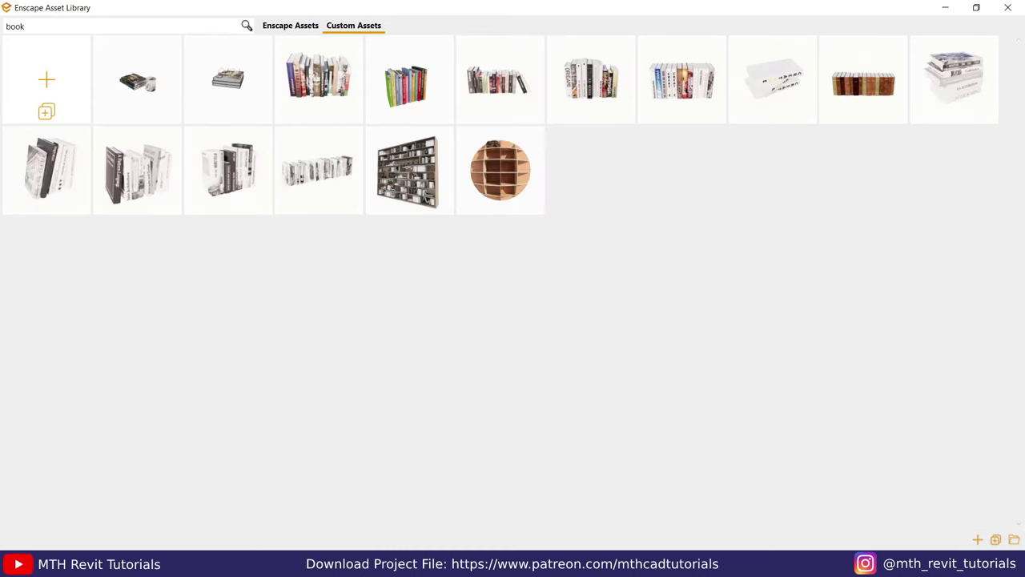
pyautogui.moveTo(229, 80)
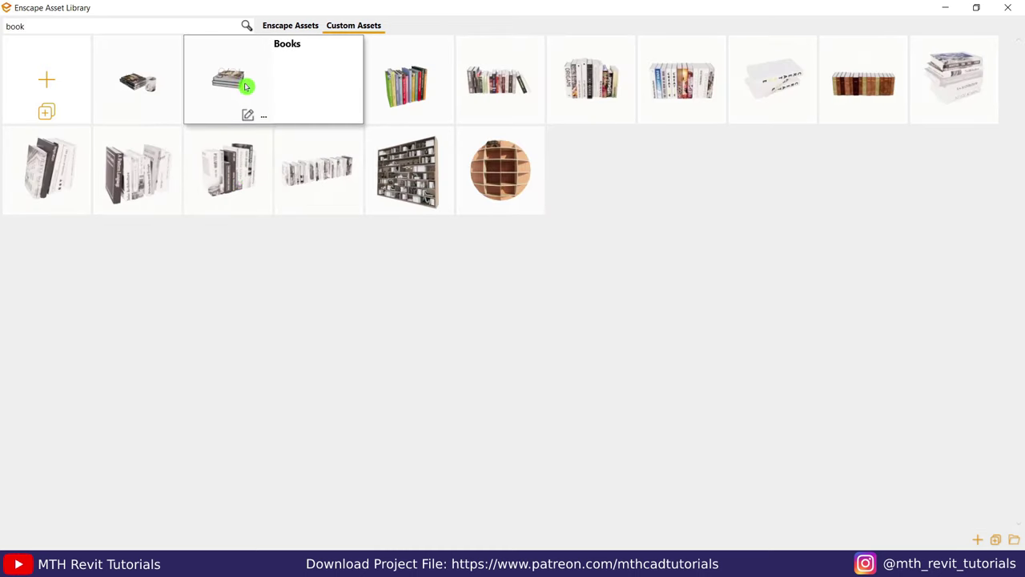
pyautogui.click(241, 85)
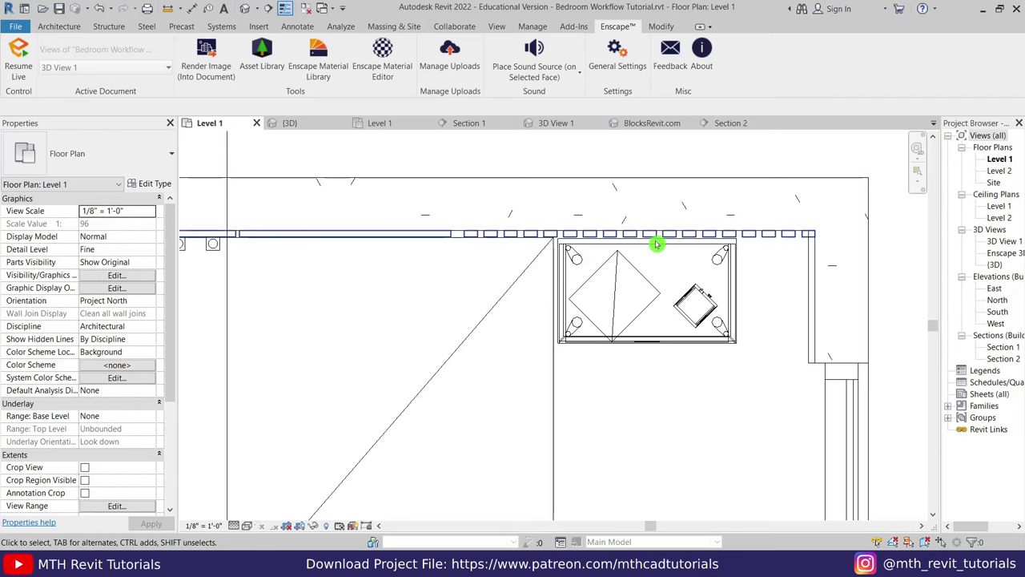
pyautogui.click(656, 236)
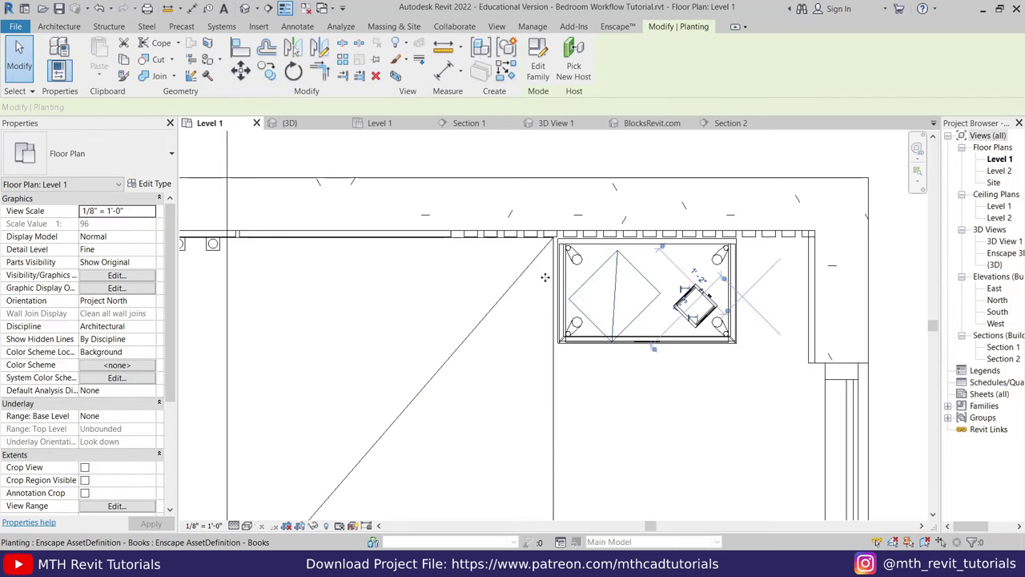
# Step: Check the Books asset's type properties without changes
pyautogui.click(155, 183)
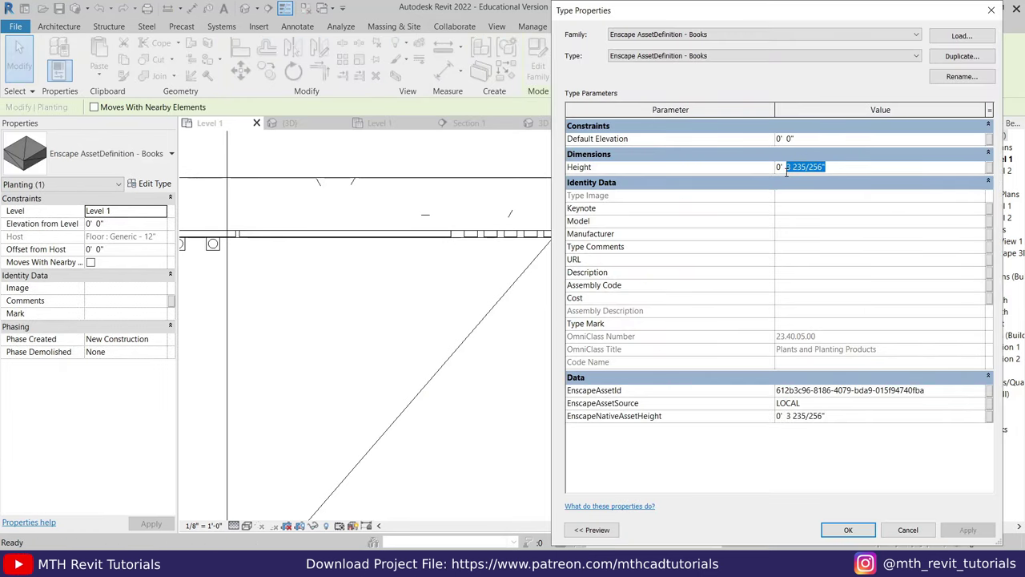
pyautogui.click(830, 532)
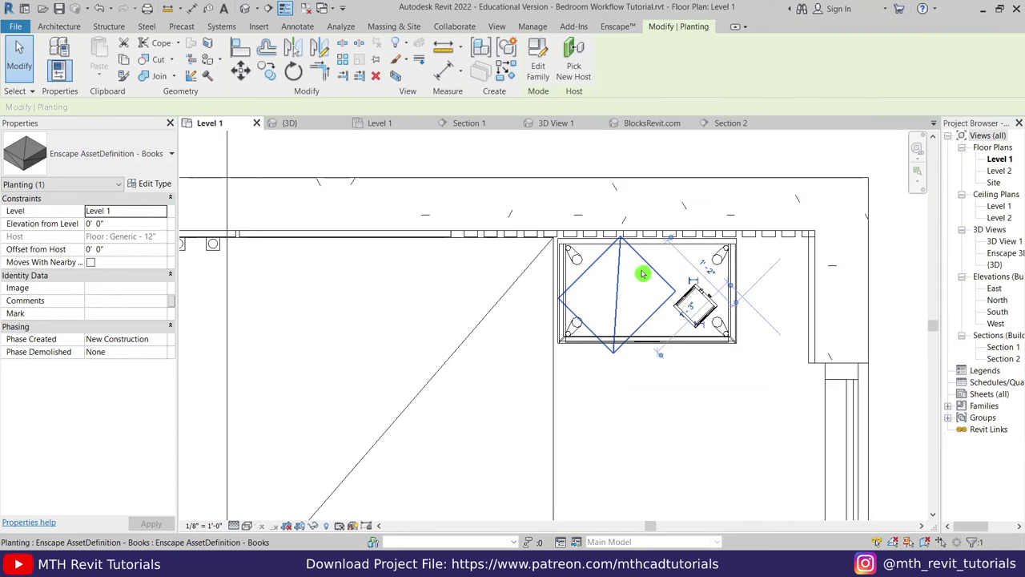
pyautogui.scroll(2, 625, 320)
pyautogui.press('Escape')
pyautogui.scroll(2, 533, 414)
pyautogui.moveTo(747, 340); pyautogui.dragTo(521, 284, button='middle')
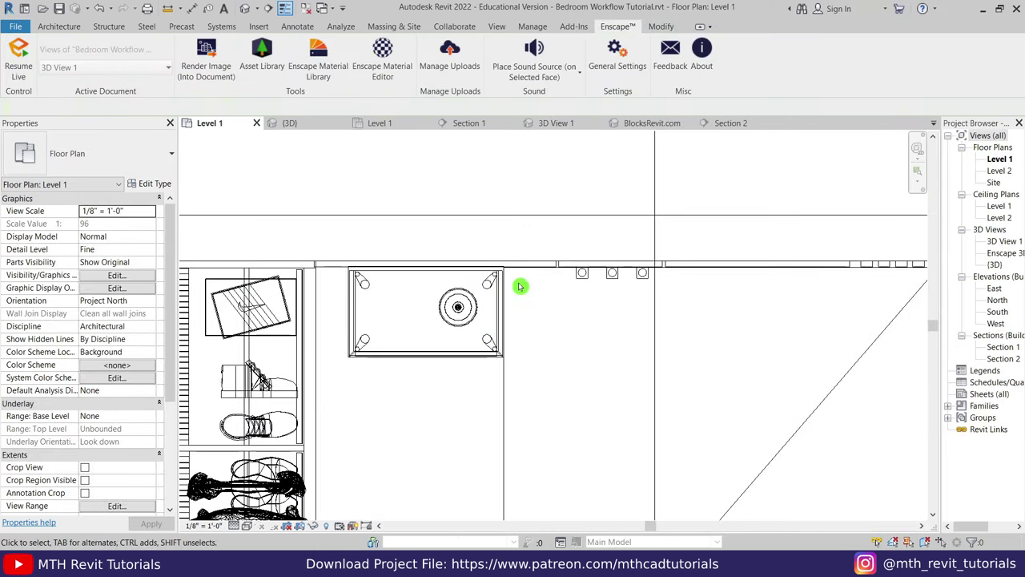
# Step: Search Enscape Assets for 'vase' and place Origami Vase 03 on the left nightstand
pyautogui.click(265, 60)
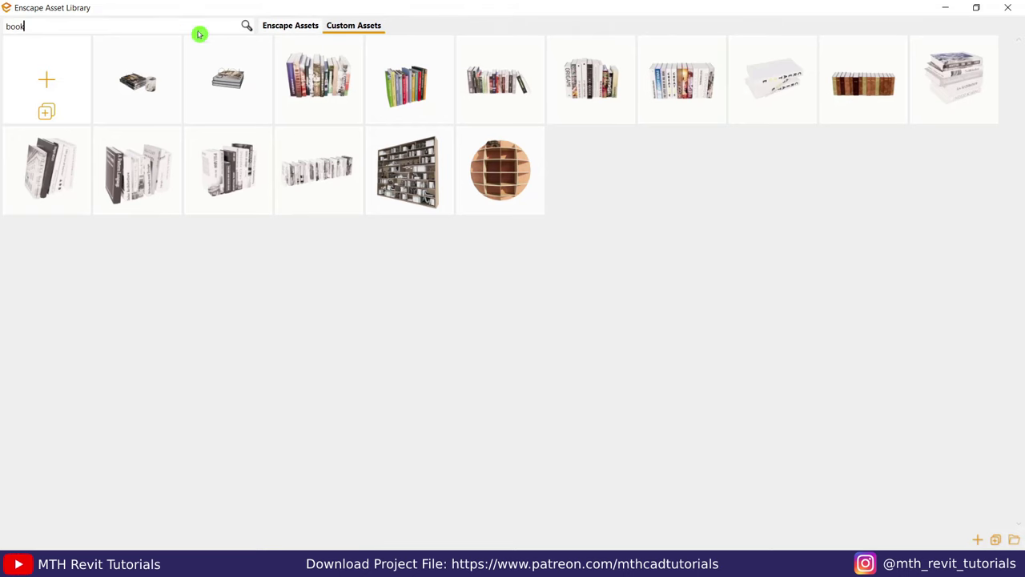
pyautogui.click(295, 29)
pyautogui.write('vase')
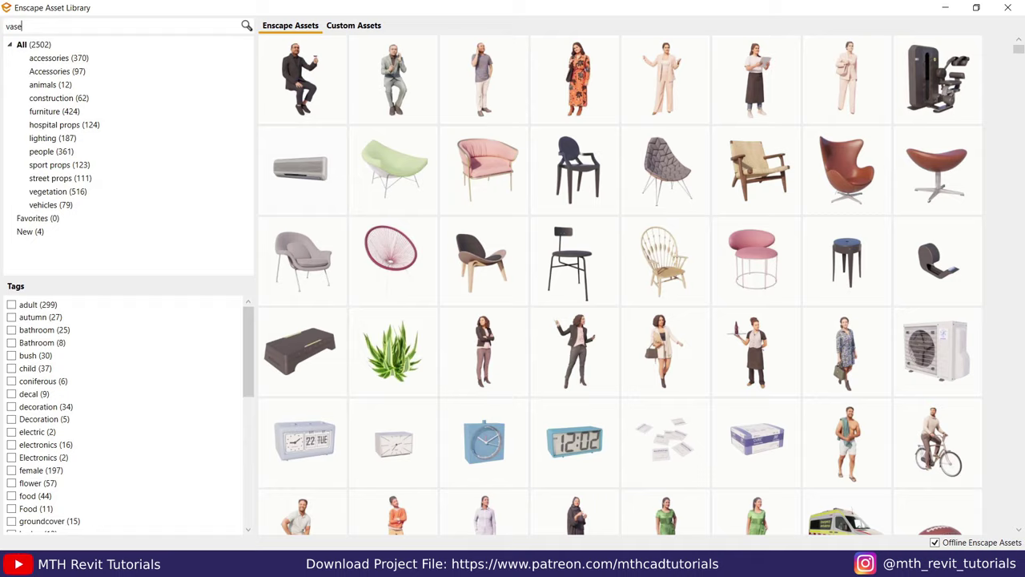
pyautogui.press('Return')
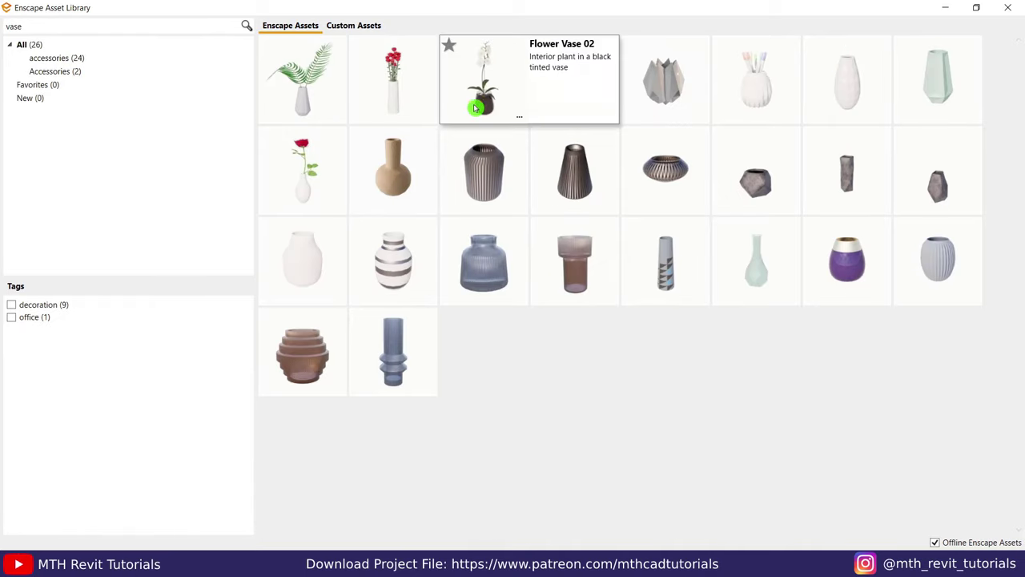
pyautogui.click(850, 97)
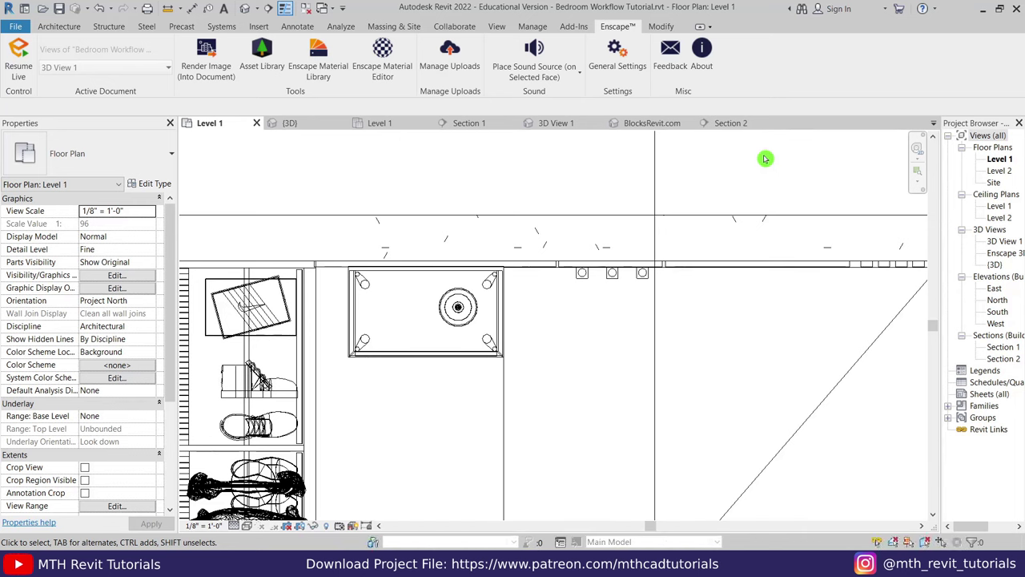
pyautogui.click(407, 294)
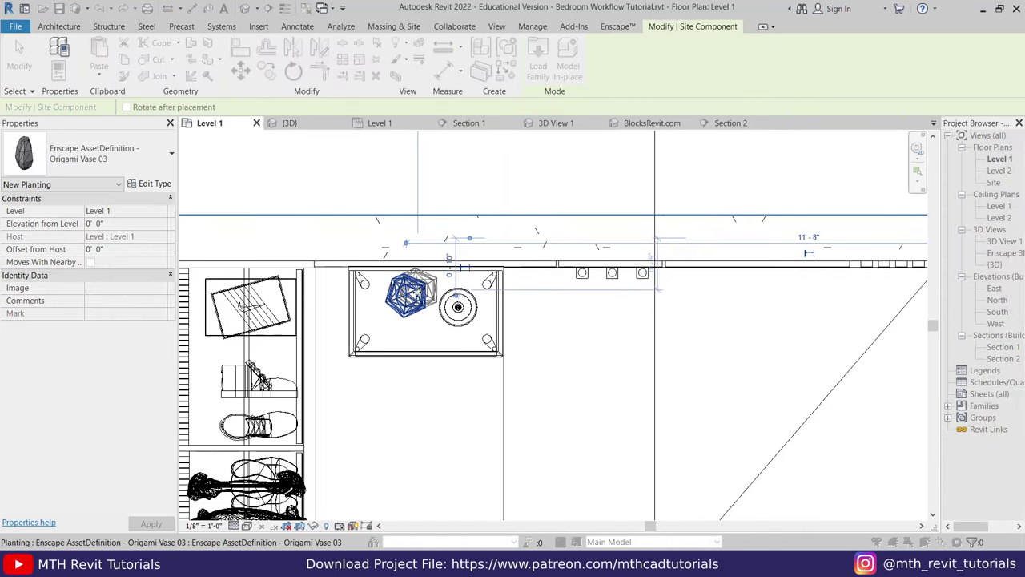
pyautogui.rightClick(415, 289)
pyautogui.click(453, 301)
pyautogui.rightClick(418, 296)
pyautogui.click(458, 306)
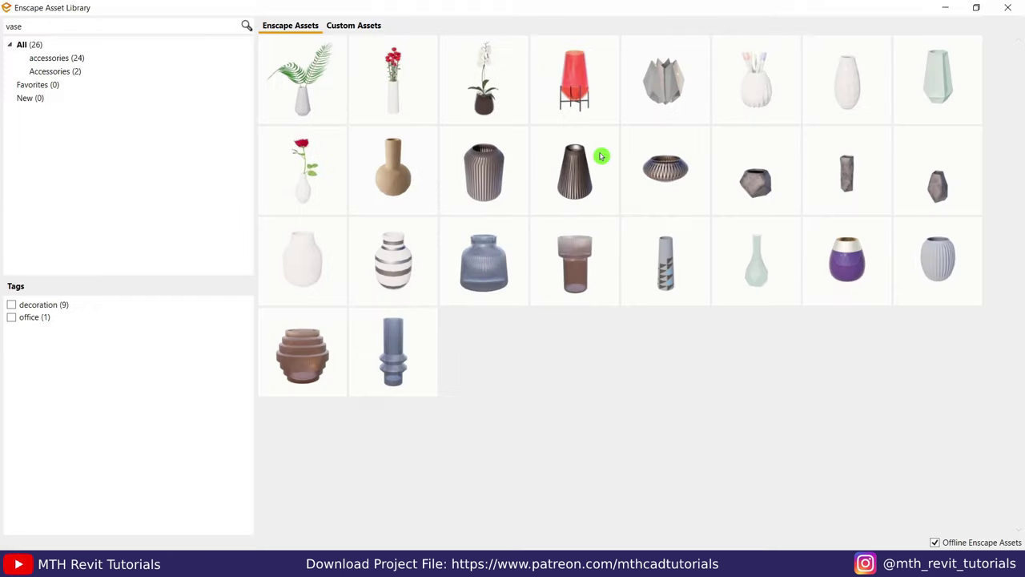
# Step: Place Vase 13 beside it on the left nightstand
pyautogui.click(755, 269)
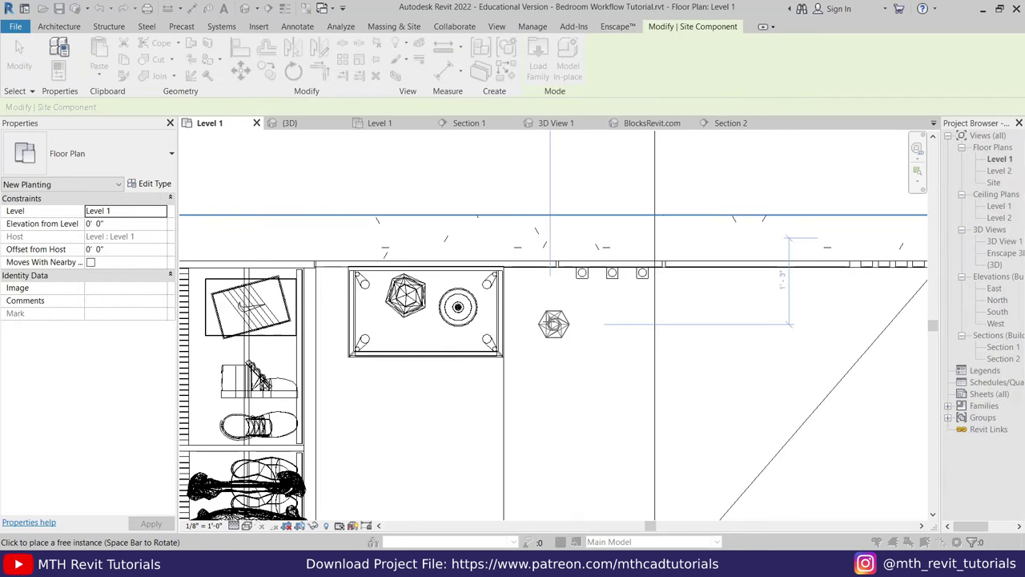
pyautogui.scroll(2, 406, 336)
pyautogui.rightClick(632, 282)
pyautogui.click(656, 291)
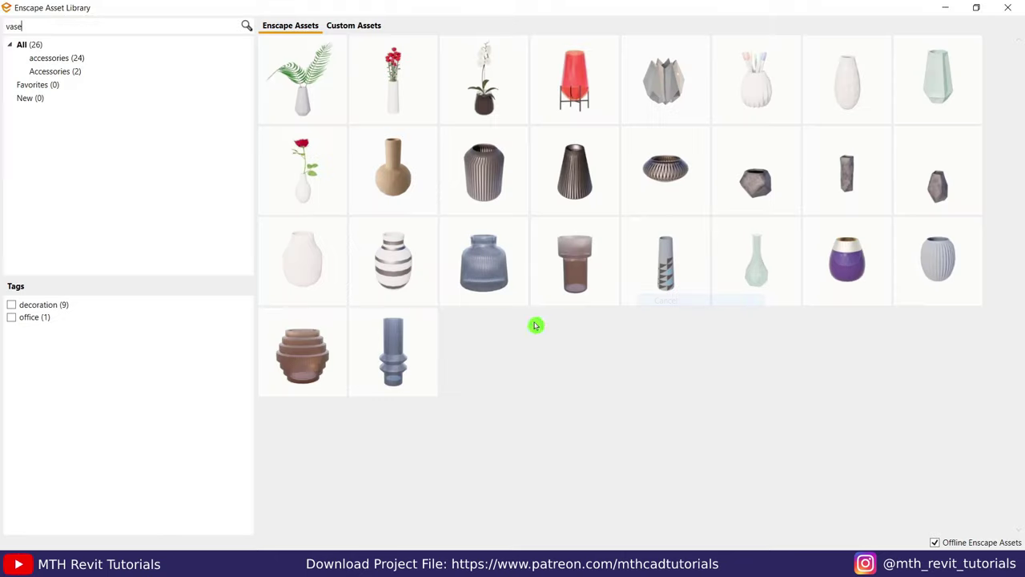
pyautogui.click(942, 6)
pyautogui.scroll(-2, 692, 280)
# Step: Place an Enscape rug asset found by searching 'rug' in the bedroom
pyautogui.scroll(-2, 652, 305)
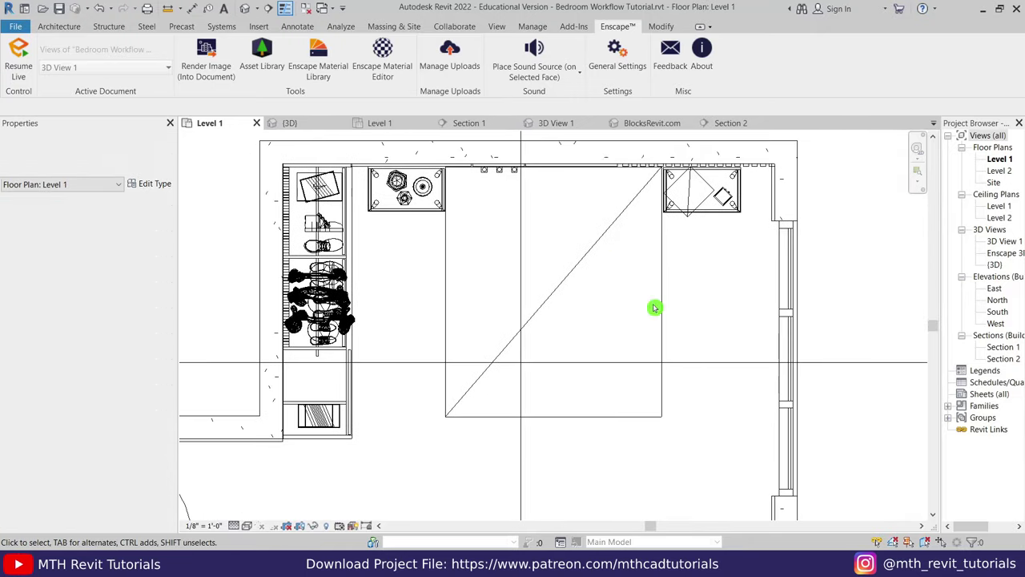
pyautogui.click(528, 500)
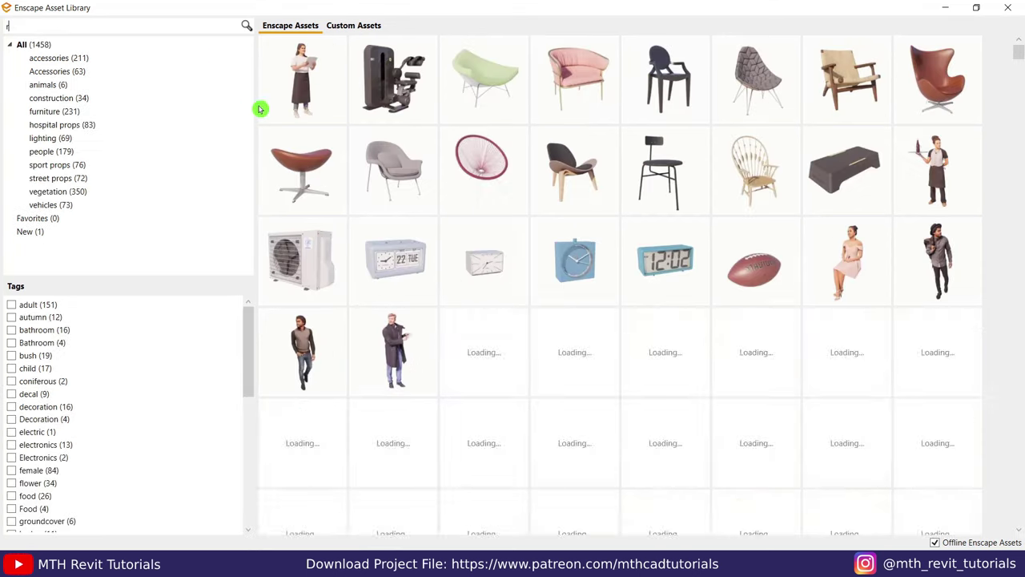
pyautogui.write('ug')
pyautogui.click(681, 139)
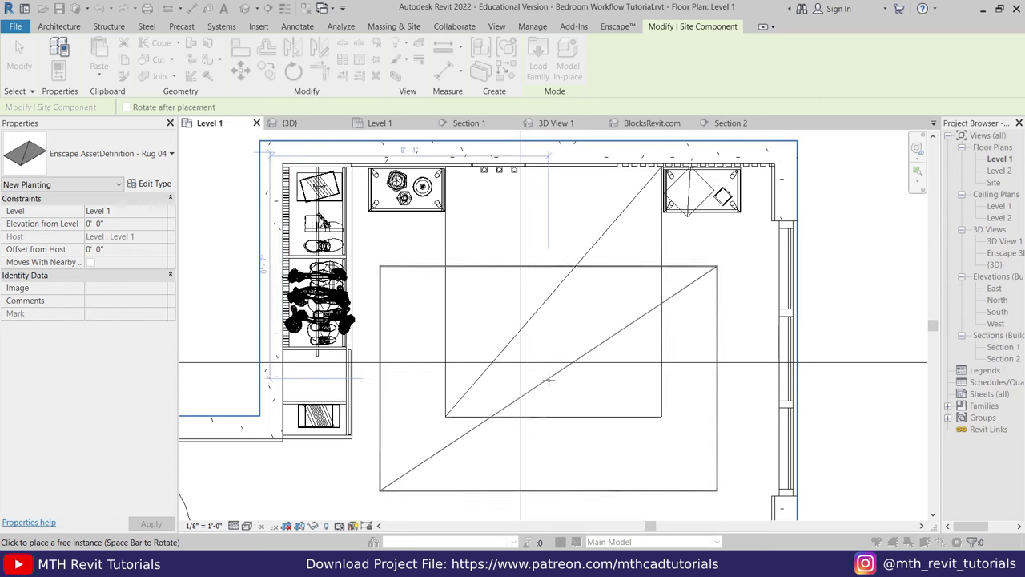
pyautogui.rightClick(590, 287)
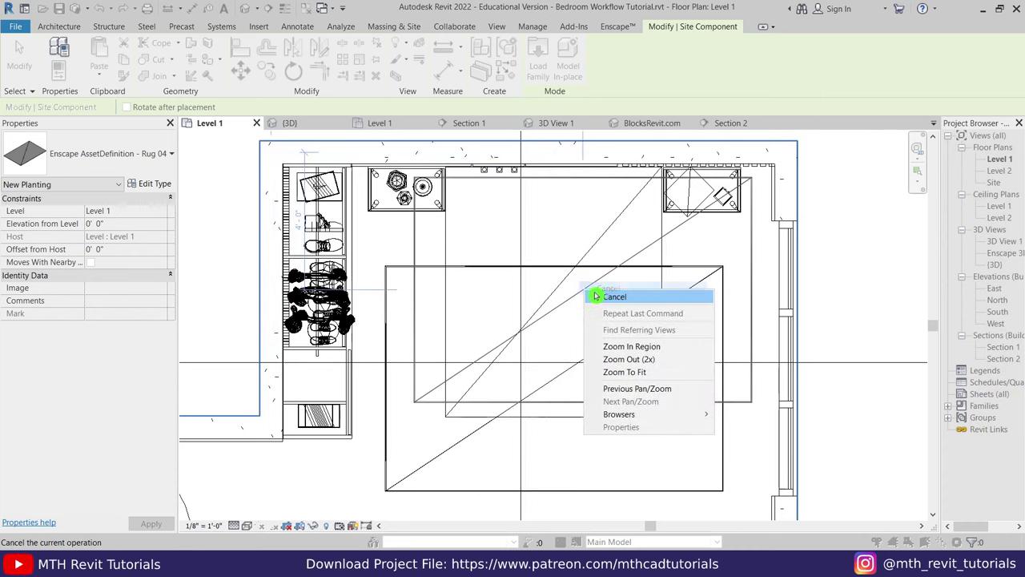
pyautogui.click(609, 294)
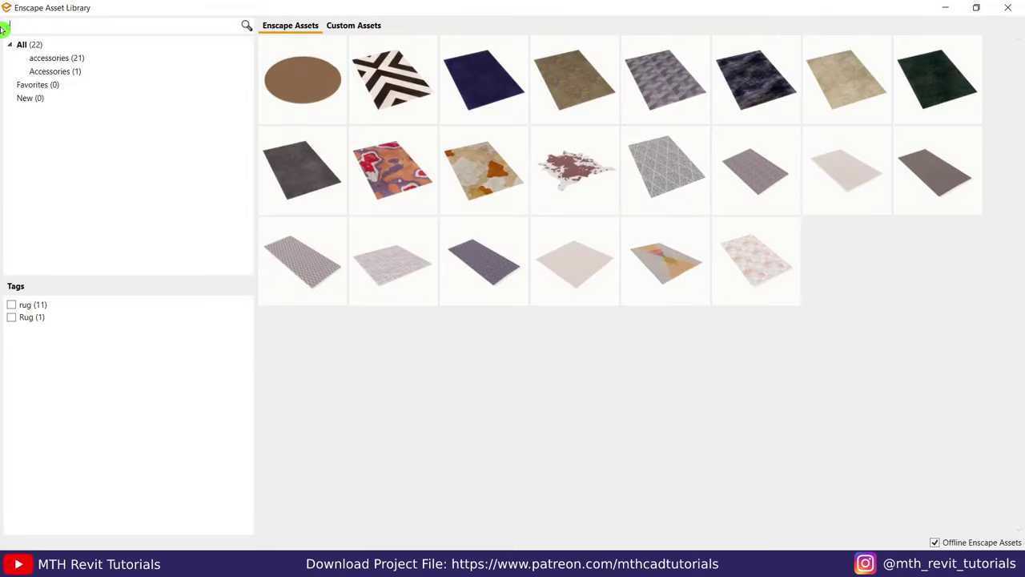
# Step: Place an Enscape curtain along the right window wall and resume Enscape live updates
pyautogui.write('curtai')
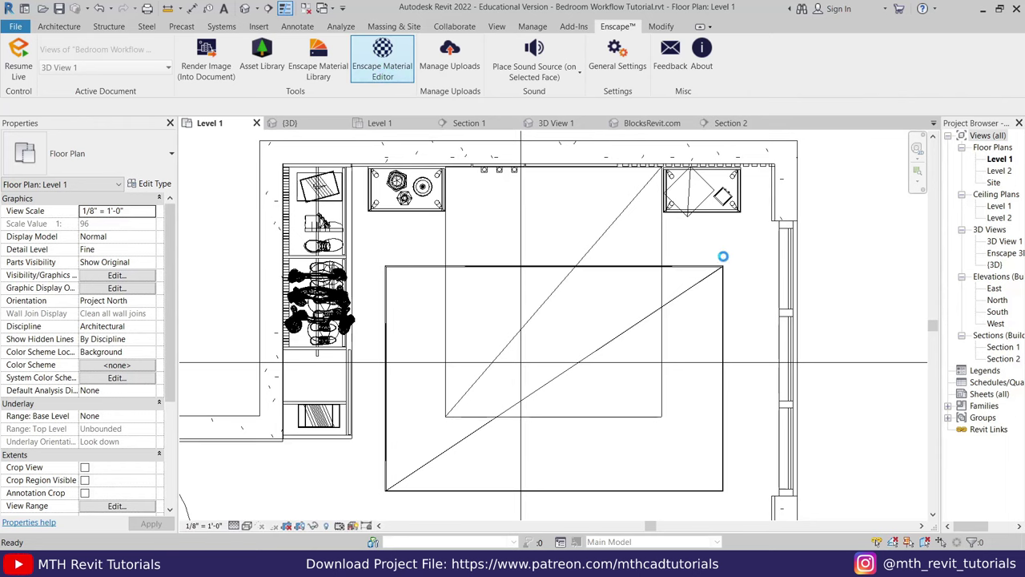
pyautogui.scroll(1, 757, 264)
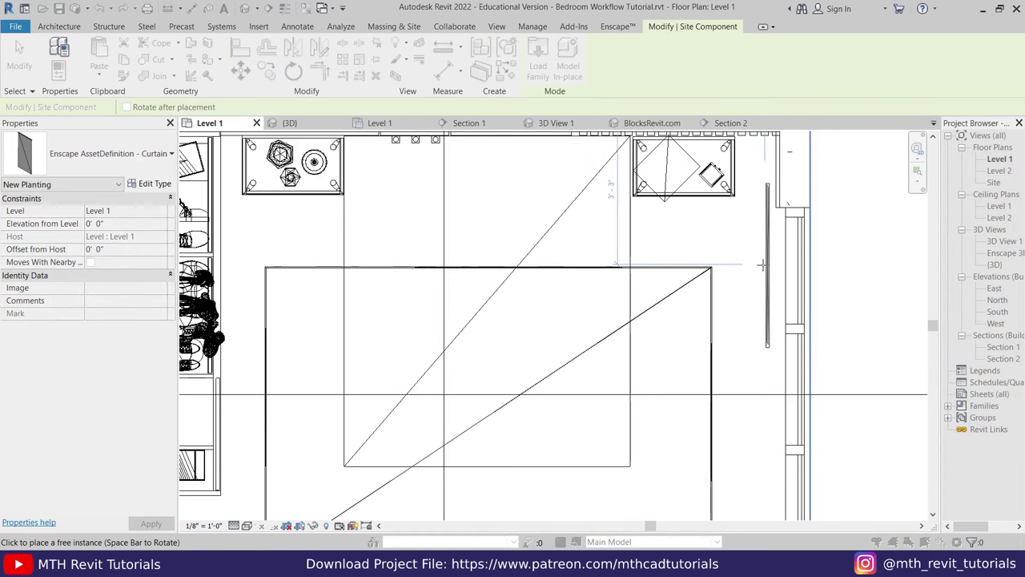
pyautogui.keyDown('ctrl'); pyautogui.scroll(-3, 762, 264); pyautogui.keyUp('ctrl')
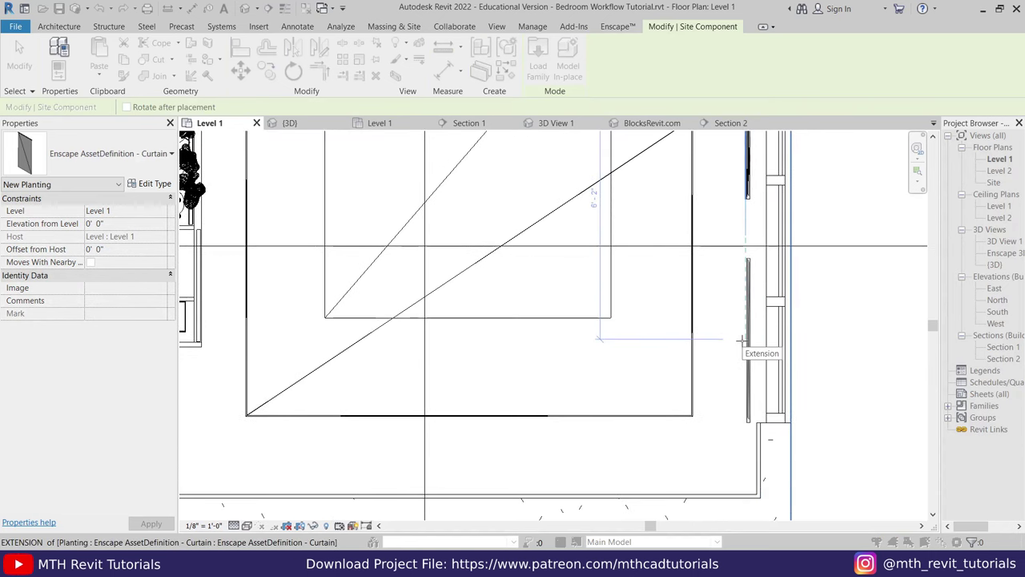
pyautogui.click(741, 340)
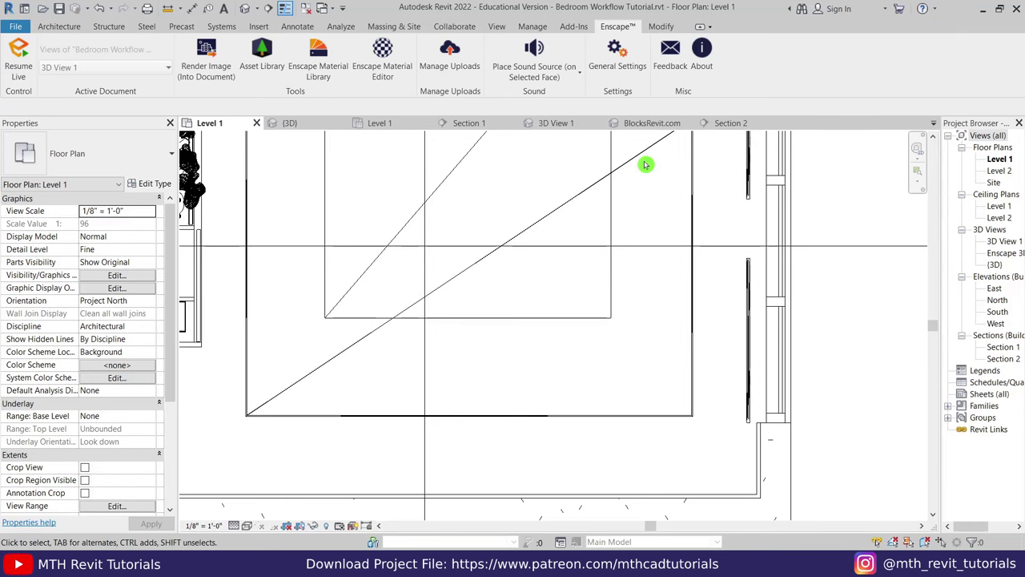
pyautogui.click(21, 66)
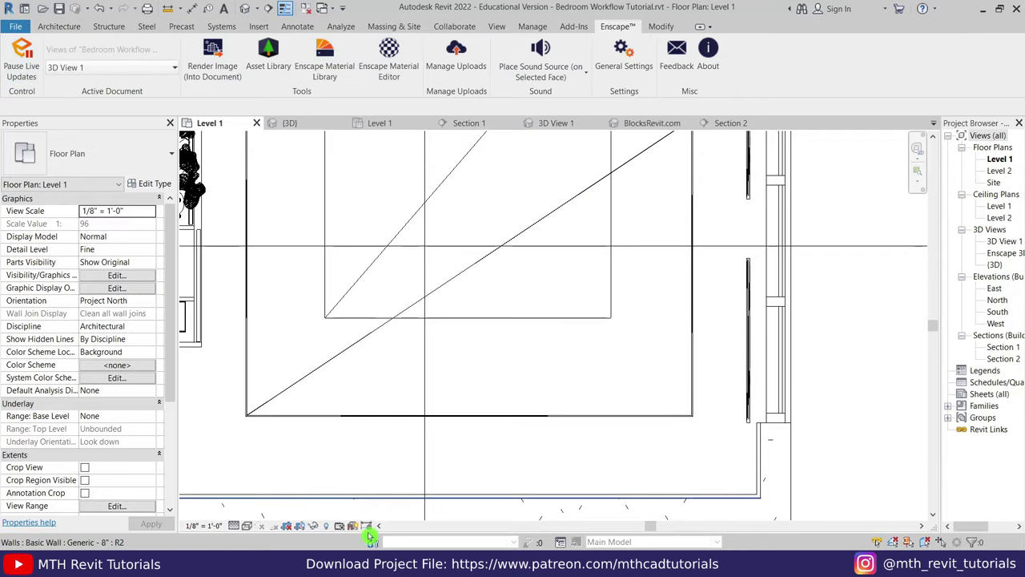
# Step: Preview the render, then in Section 1 reposition the vases and the right-nightstand decor
pyautogui.click(379, 501)
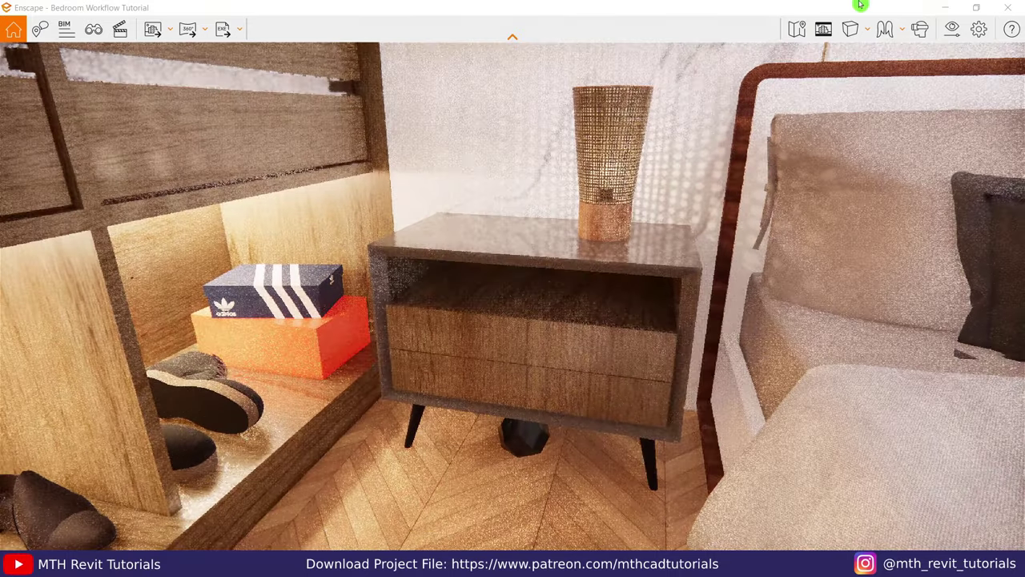
pyautogui.click(946, 7)
pyautogui.doubleClick(306, 275)
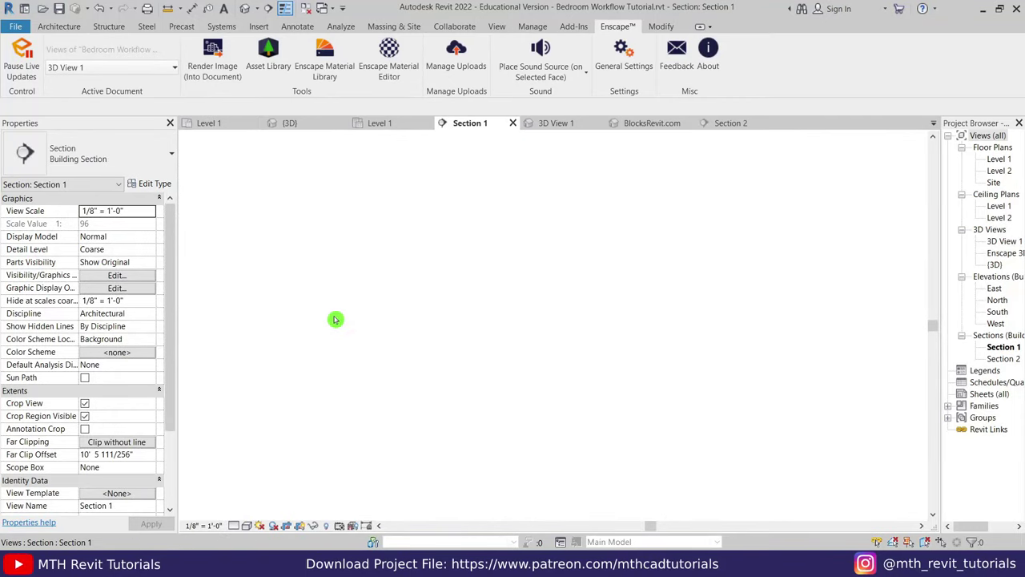
pyautogui.scroll(4, 455, 440)
pyautogui.moveTo(516, 429); pyautogui.dragTo(449, 361)
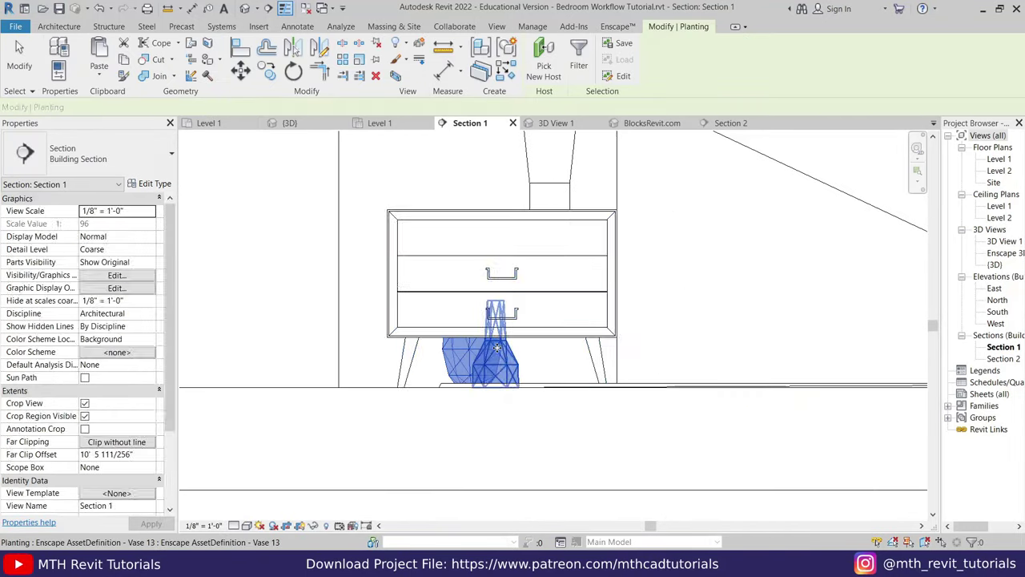
pyautogui.scroll(-2, 628, 328)
pyautogui.scroll(-2, 628, 328)
pyautogui.scroll(3, 628, 329)
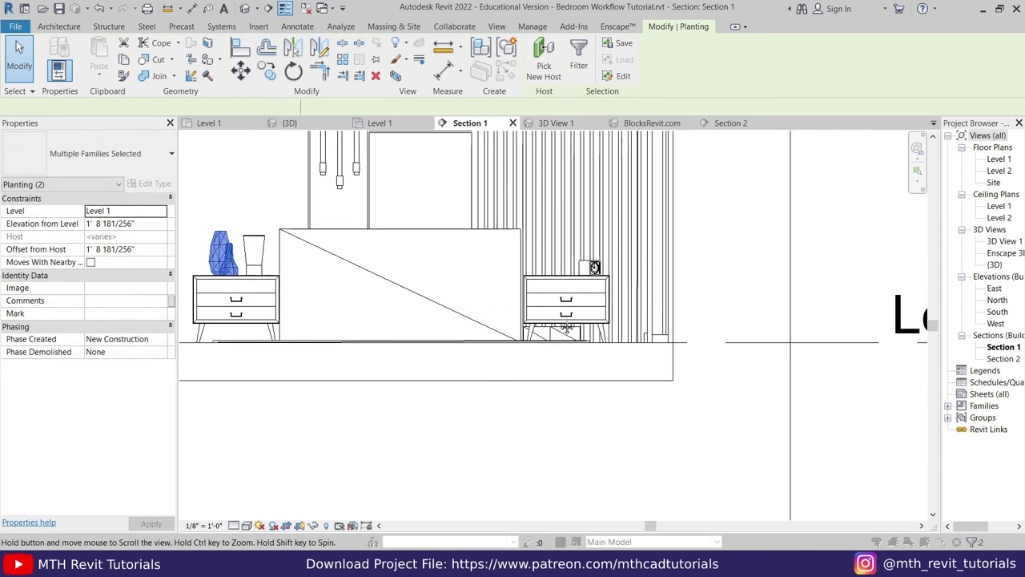
pyautogui.moveTo(561, 204); pyautogui.dragTo(553, 208)
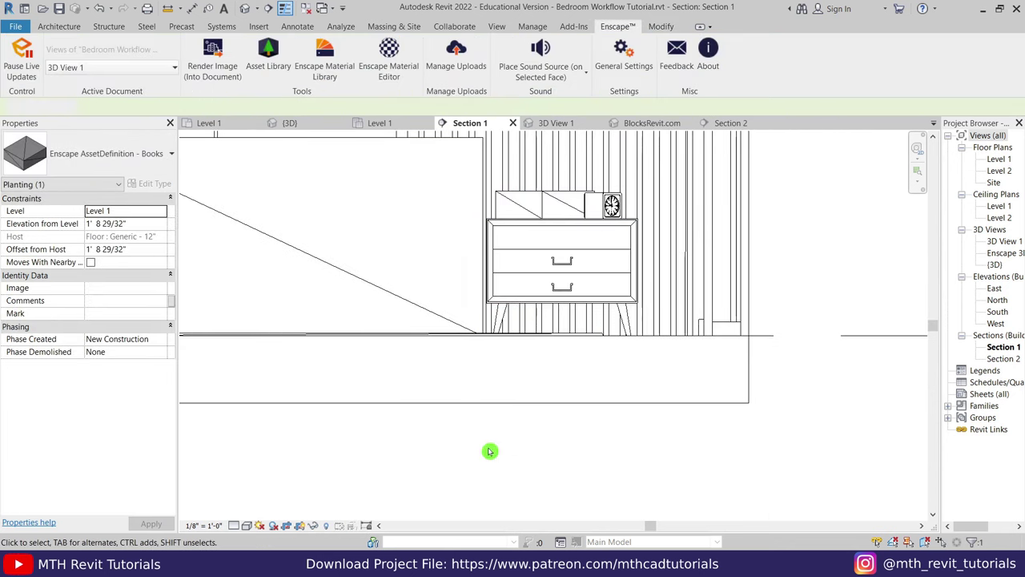
# Step: In the Level 1 plan, shift the larger vase left and the smaller vase toward the nightstand centre
pyautogui.click(377, 544)
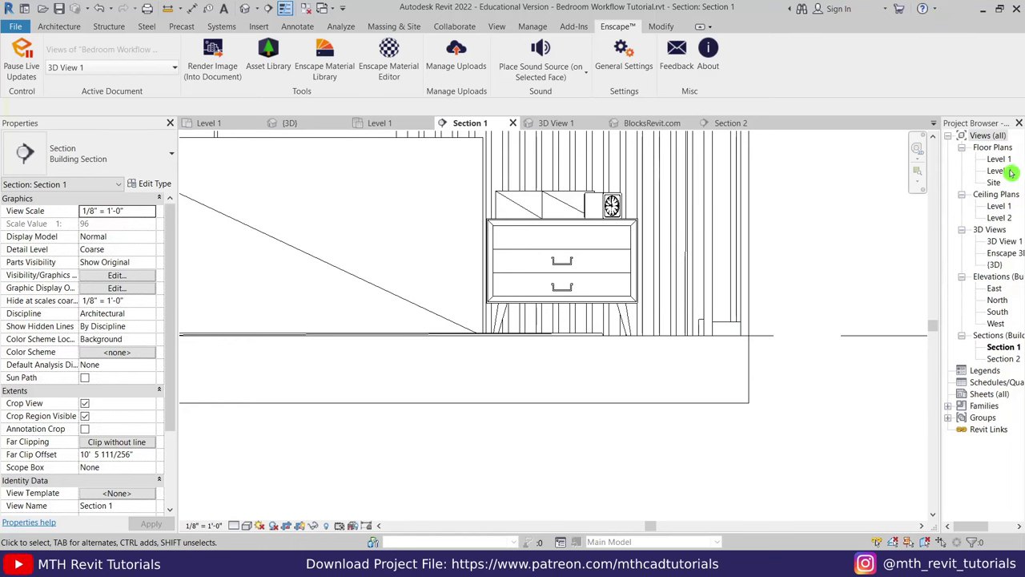
pyautogui.doubleClick(1000, 159)
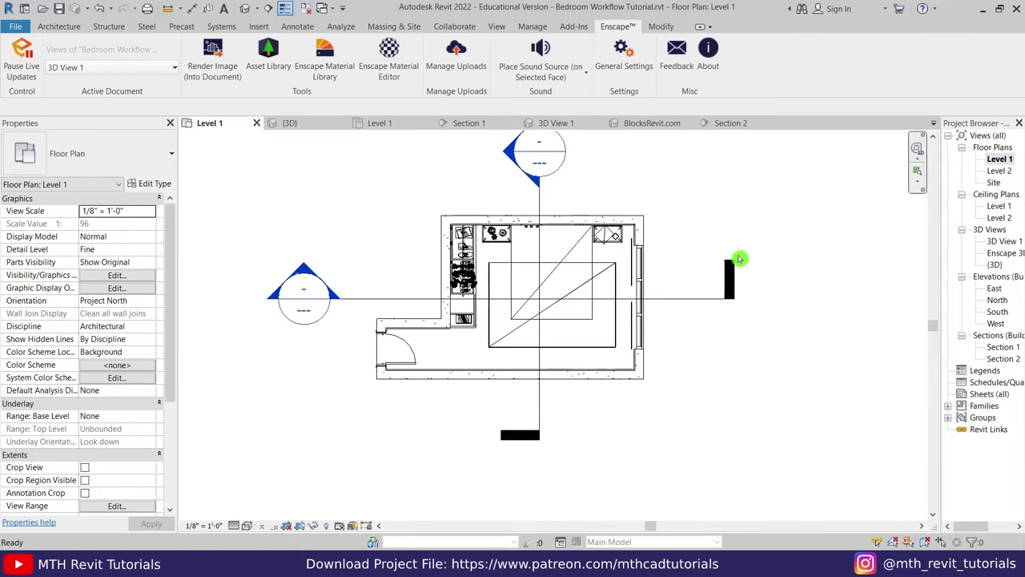
pyautogui.scroll(3, 470, 213)
pyautogui.scroll(2, 526, 301)
pyautogui.moveTo(559, 294); pyautogui.dragTo(554, 301)
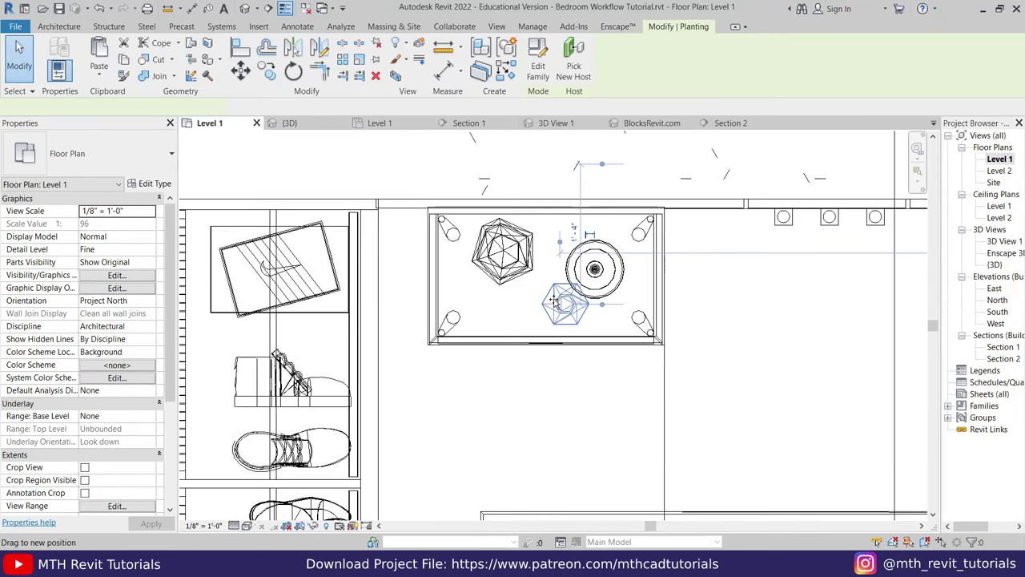
pyautogui.scroll(2, 513, 258)
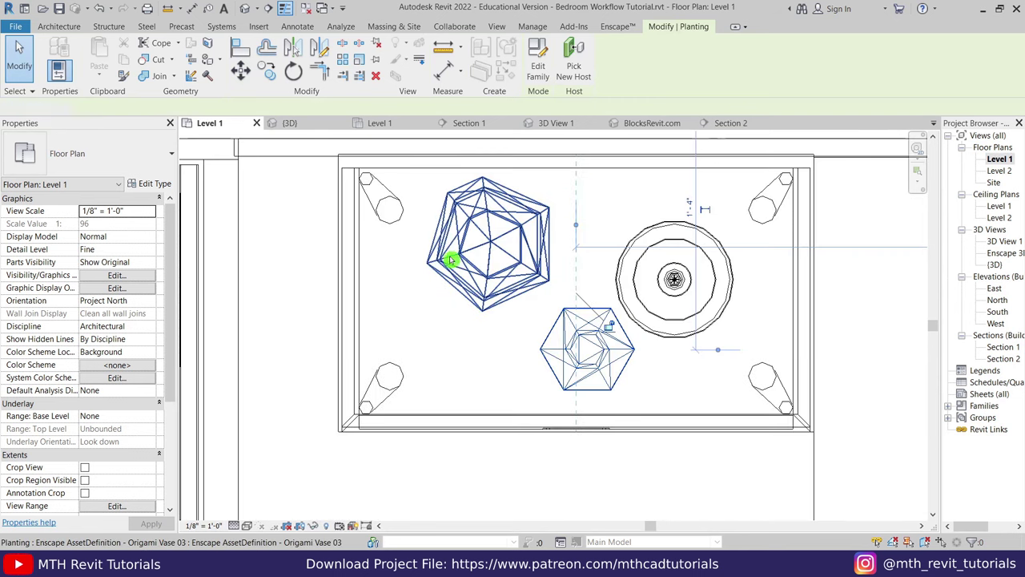
pyautogui.moveTo(451, 260); pyautogui.dragTo(395, 270)
pyautogui.moveTo(607, 342); pyautogui.dragTo(567, 308)
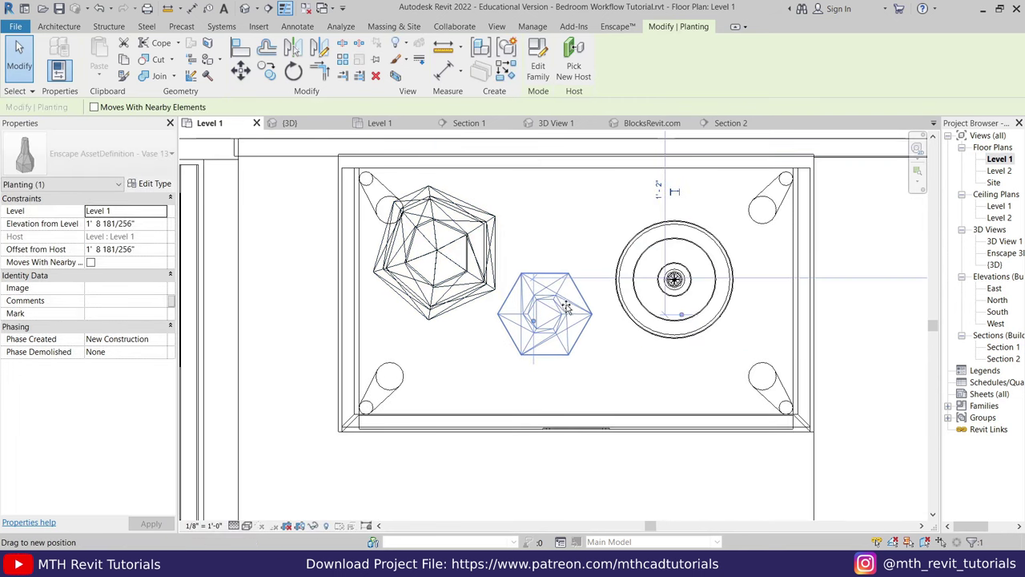
pyautogui.press('Escape')
pyautogui.click(313, 496)
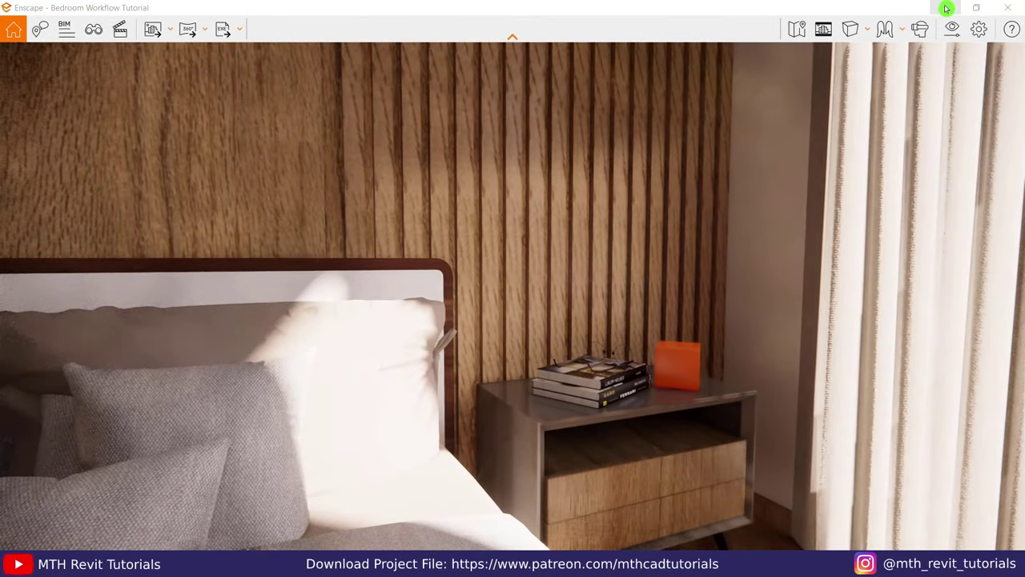
# Step: Set the Books asset's type Height to 0' 5" and review the result in Enscape
pyautogui.click(947, 7)
pyautogui.scroll(-5, 755, 259)
pyautogui.scroll(-3, 732, 371)
pyautogui.click(758, 314)
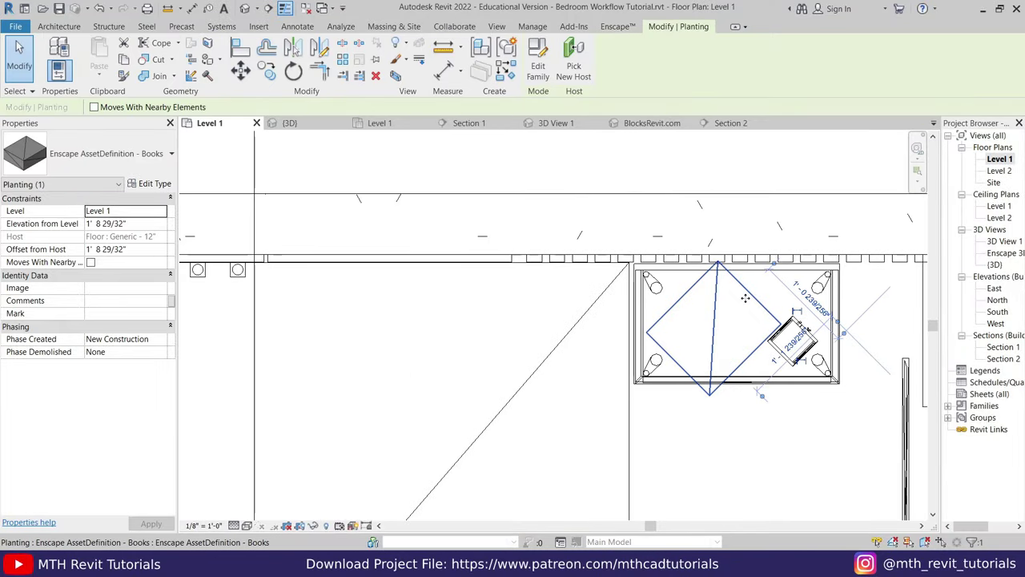
pyautogui.click(153, 184)
pyautogui.write('0\' 5 1/2"')
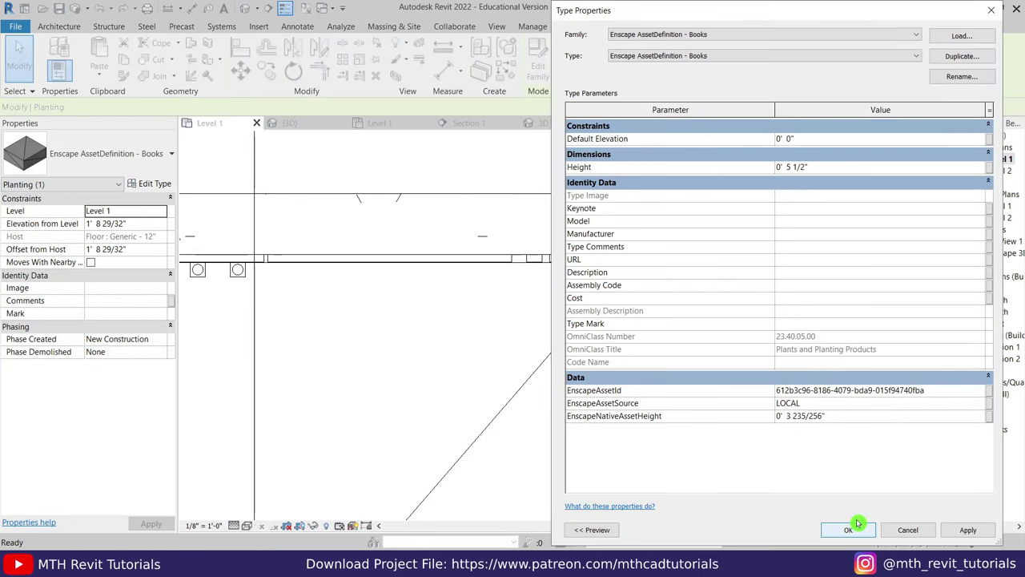
pyautogui.click(855, 527)
pyautogui.click(676, 412)
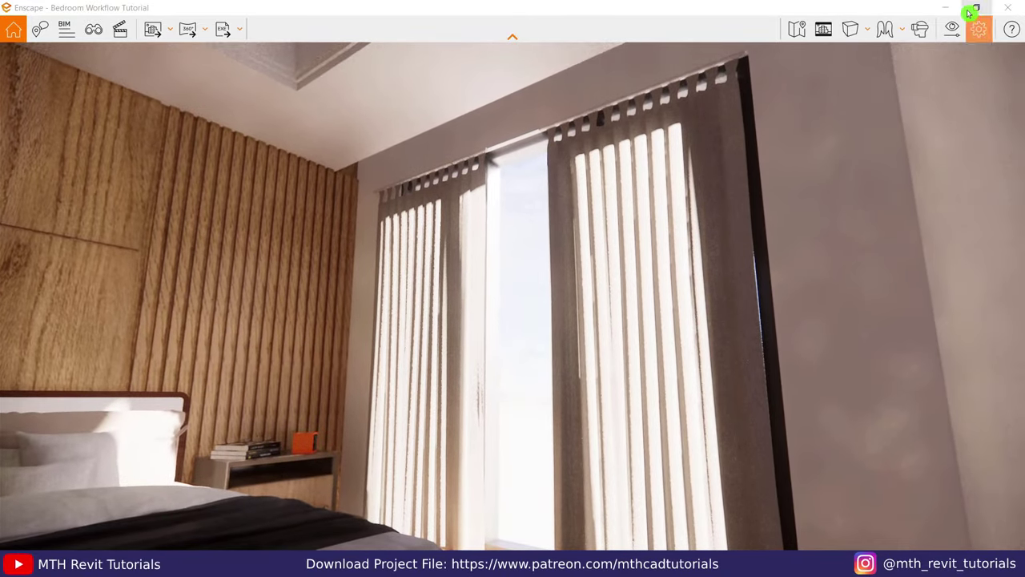
pyautogui.click(970, 12)
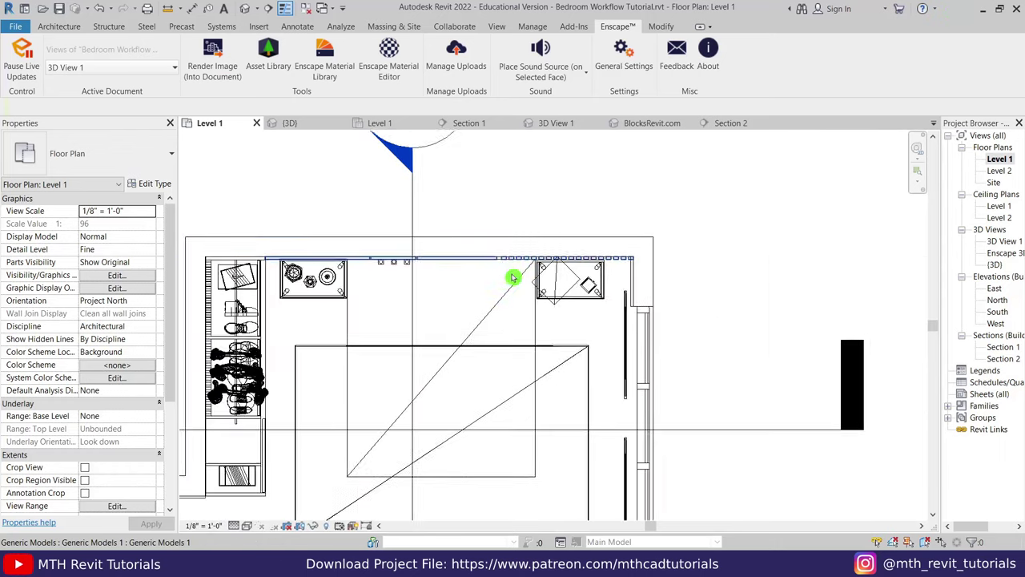
# Step: Open the Section 2 view and set the right curtain's type height to 9' 3"
pyautogui.click(515, 236)
pyautogui.click(452, 240)
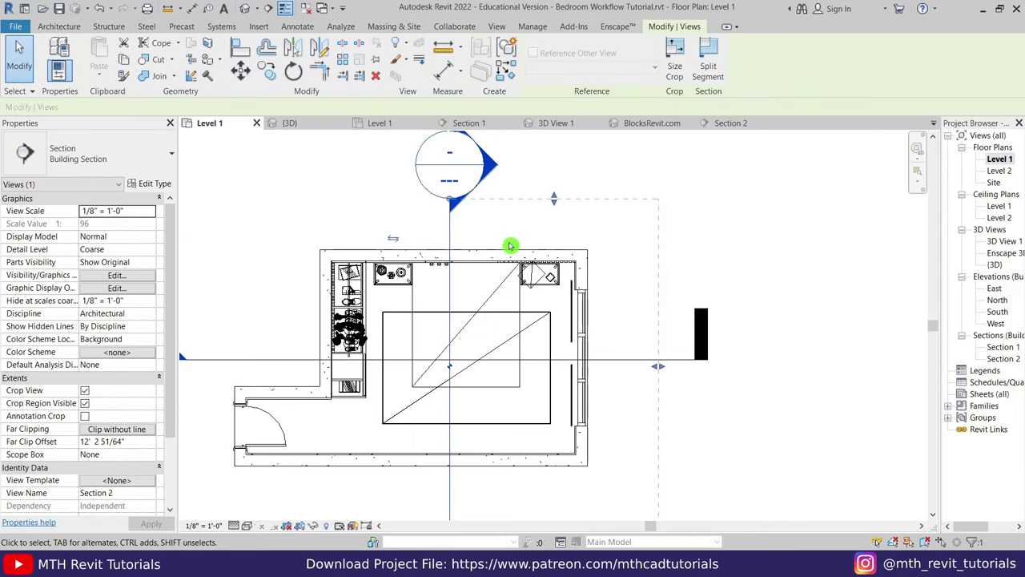
pyautogui.click(577, 196)
pyautogui.doubleClick(488, 169)
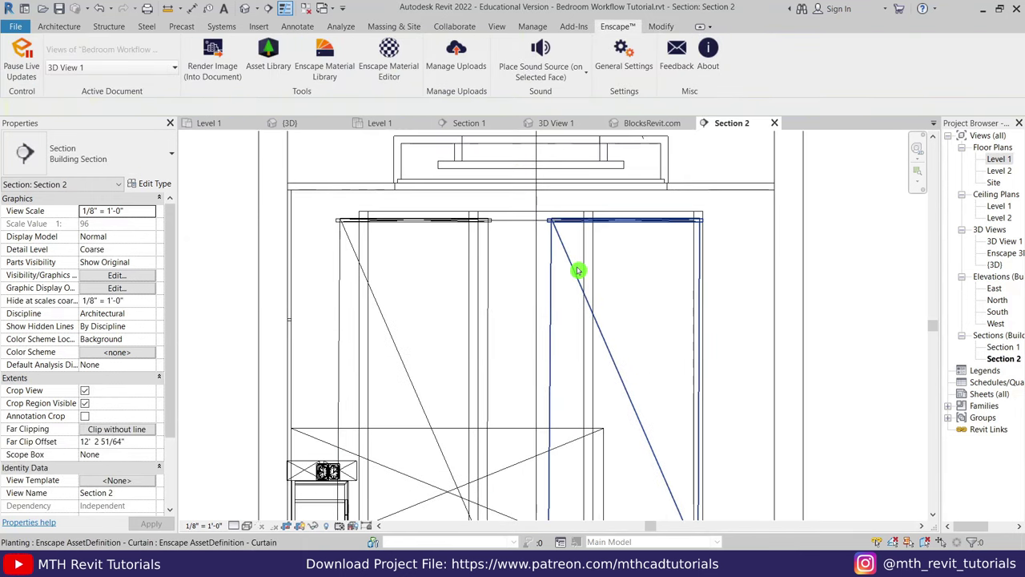
pyautogui.click(579, 270)
pyautogui.click(152, 184)
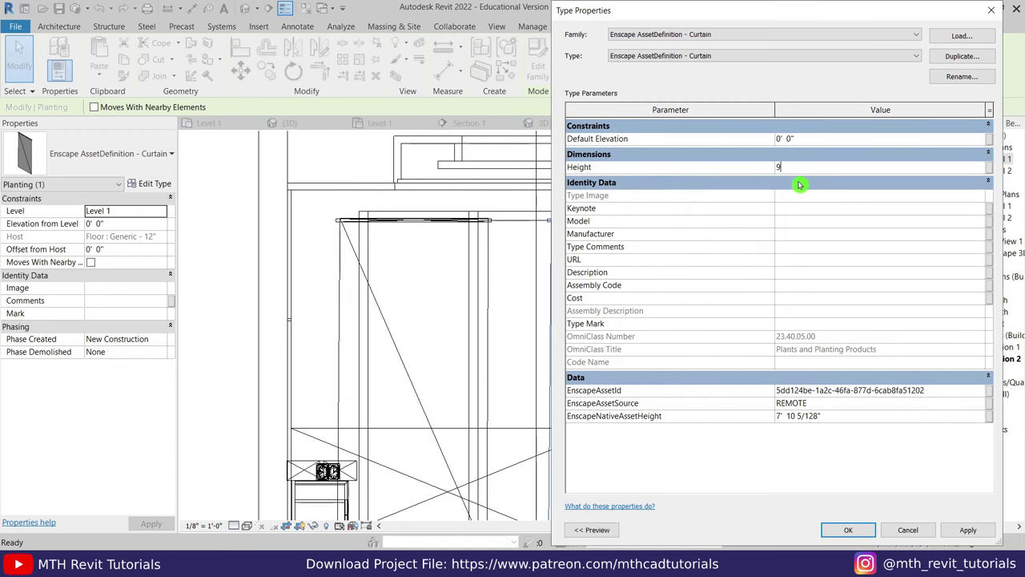
pyautogui.click(961, 529)
pyautogui.click(848, 529)
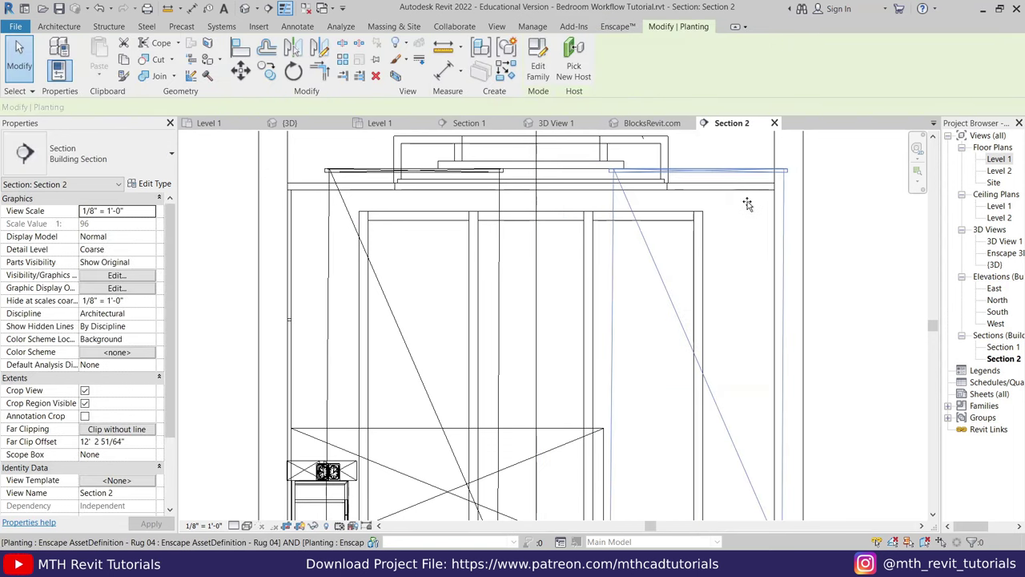
# Step: Nudge the selected curtain right and move it to its new height, checking in Enscape
pyautogui.scroll(-2, 745, 216)
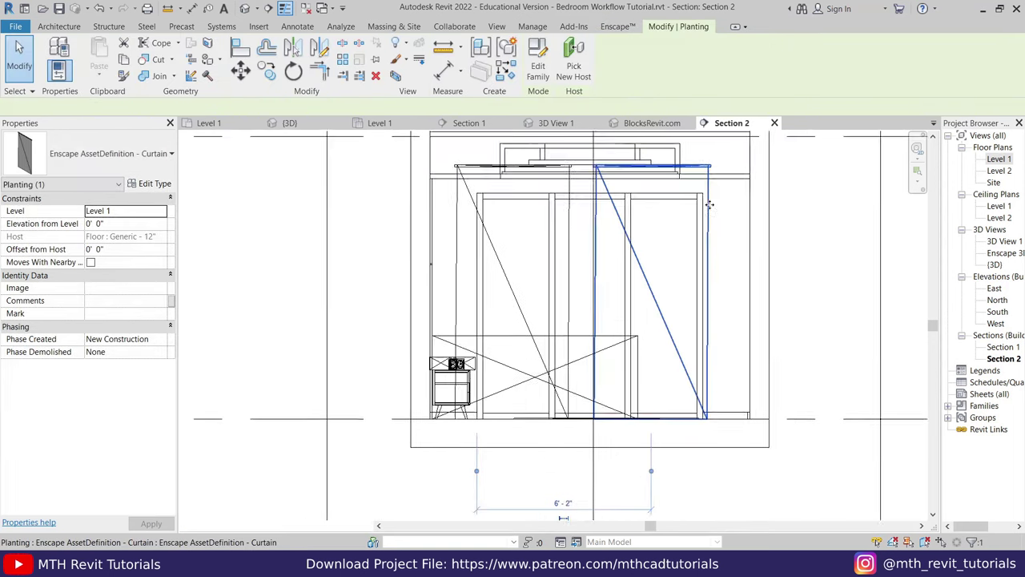
pyautogui.scroll(2, 733, 188)
pyautogui.press('Right')
pyautogui.press('Right')
pyautogui.press('Right')
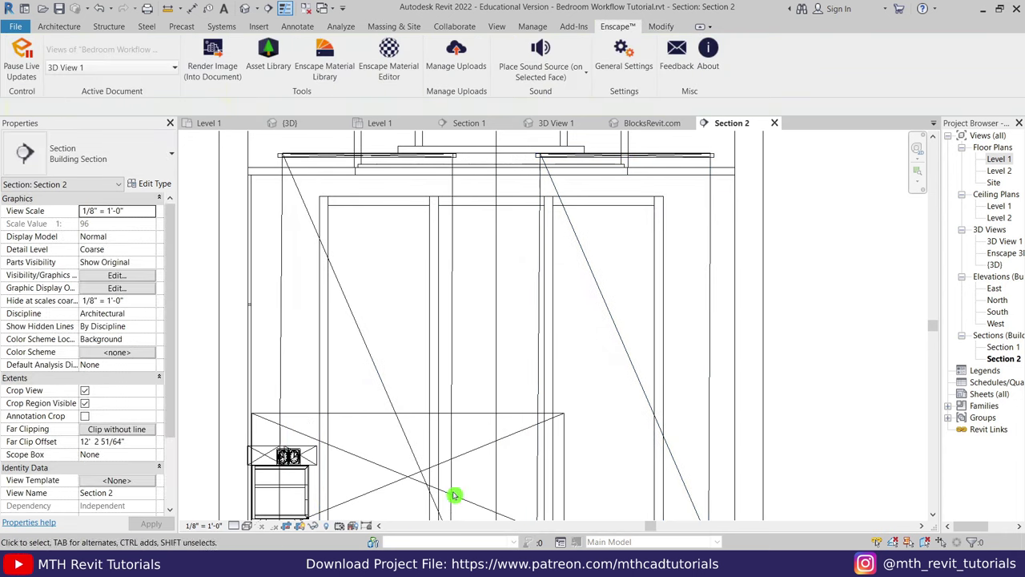
pyautogui.click(377, 500)
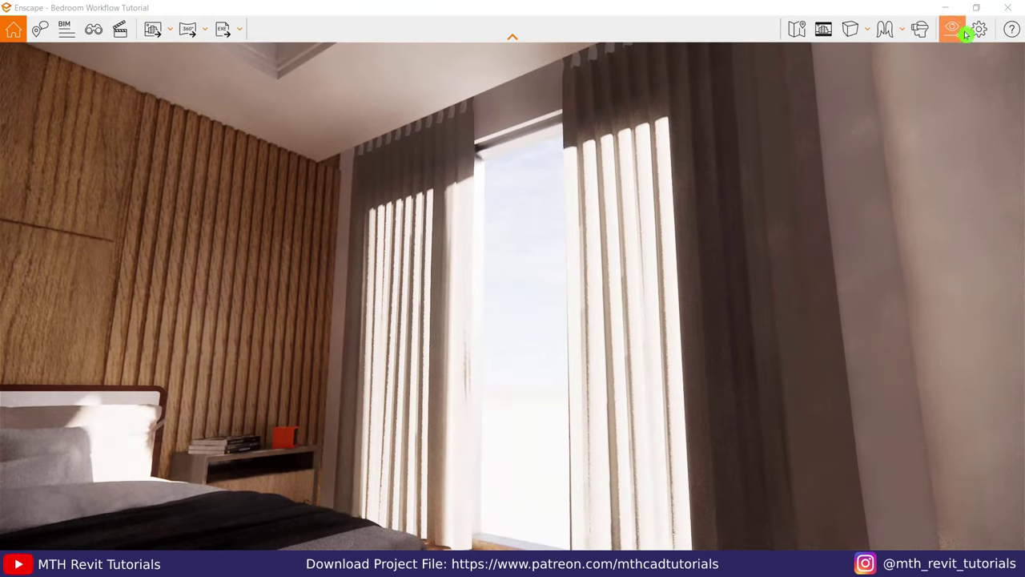
pyautogui.click(945, 8)
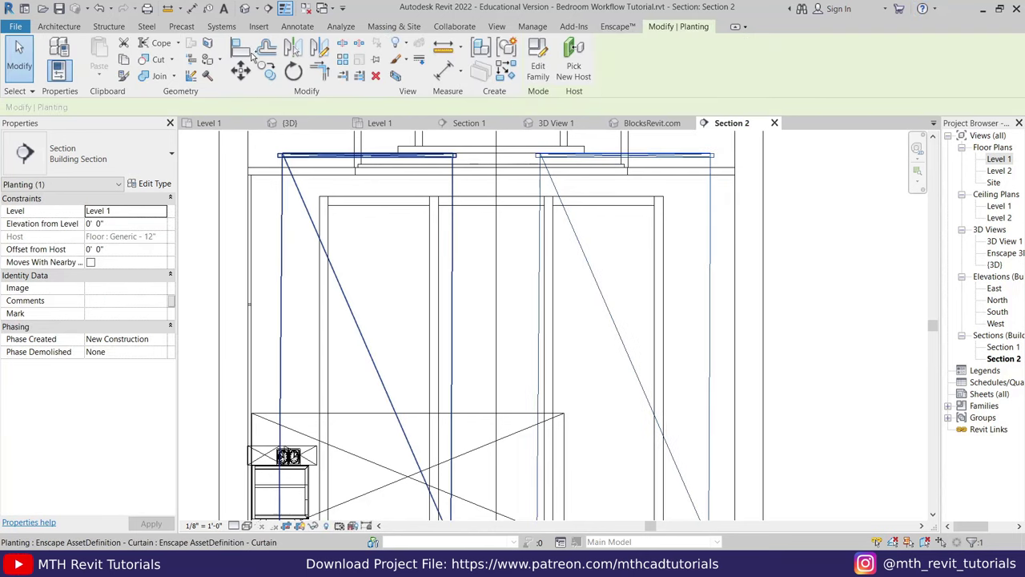
pyautogui.click(436, 155)
pyautogui.scroll(3, 675, 304)
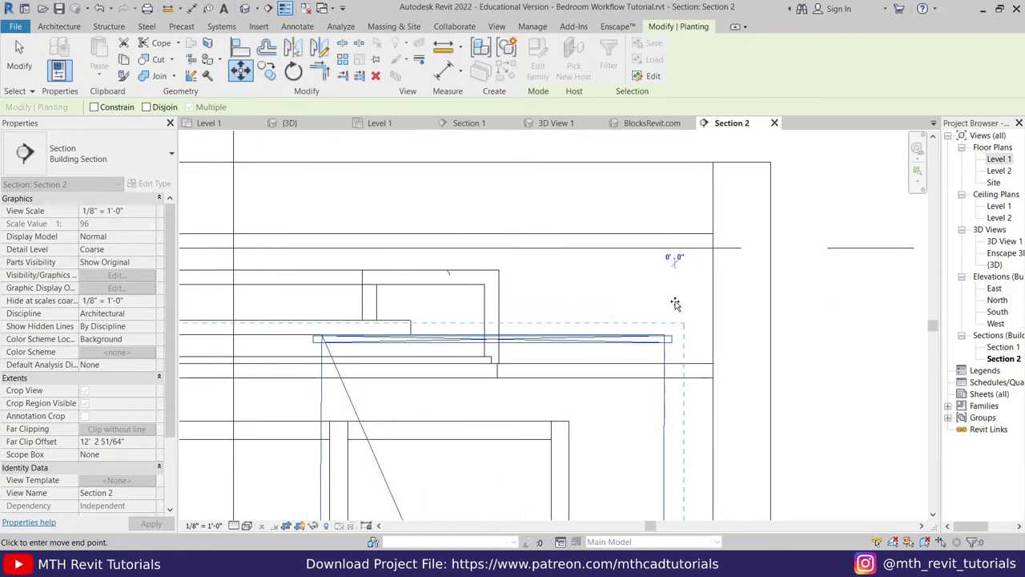
pyautogui.click(677, 285)
pyautogui.hotkey('alt', 'Tab')
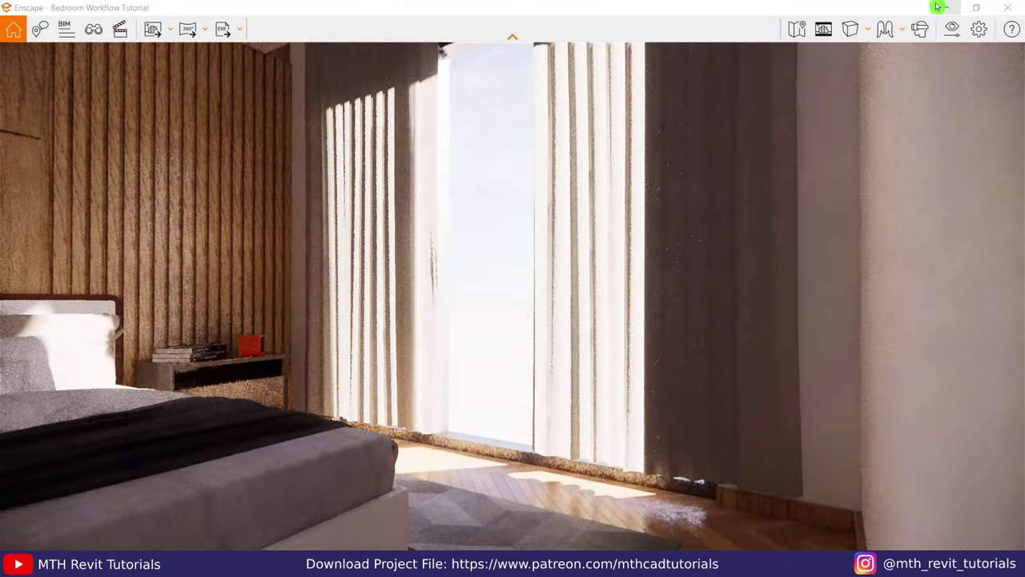
pyautogui.hotkey('alt', 'Tab')
# Step: Move both curtains to the new height and check them in the render toward the bed wall
pyautogui.click(664, 321)
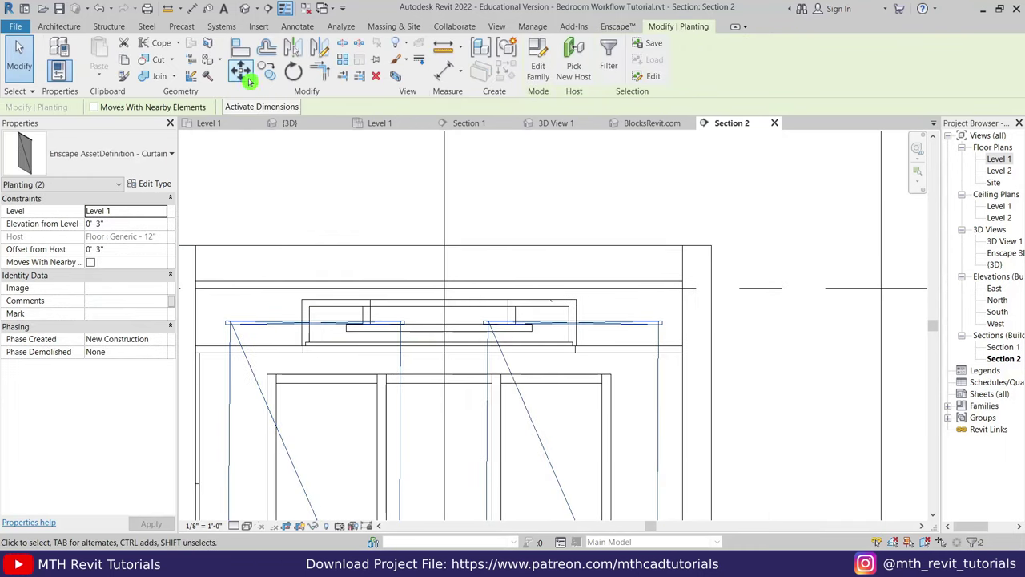
pyautogui.press('m')
pyautogui.press('v')
pyautogui.scroll(2, 634, 281)
pyautogui.click(633, 298)
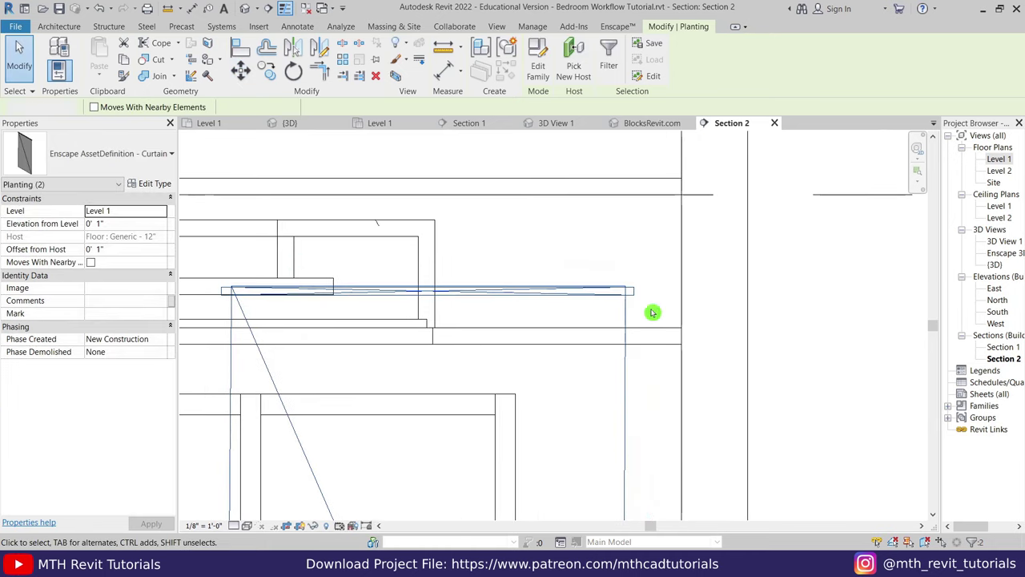
pyautogui.hotkey('alt', 'Tab')
pyautogui.moveTo(721, 289); pyautogui.dragTo(614, 286)
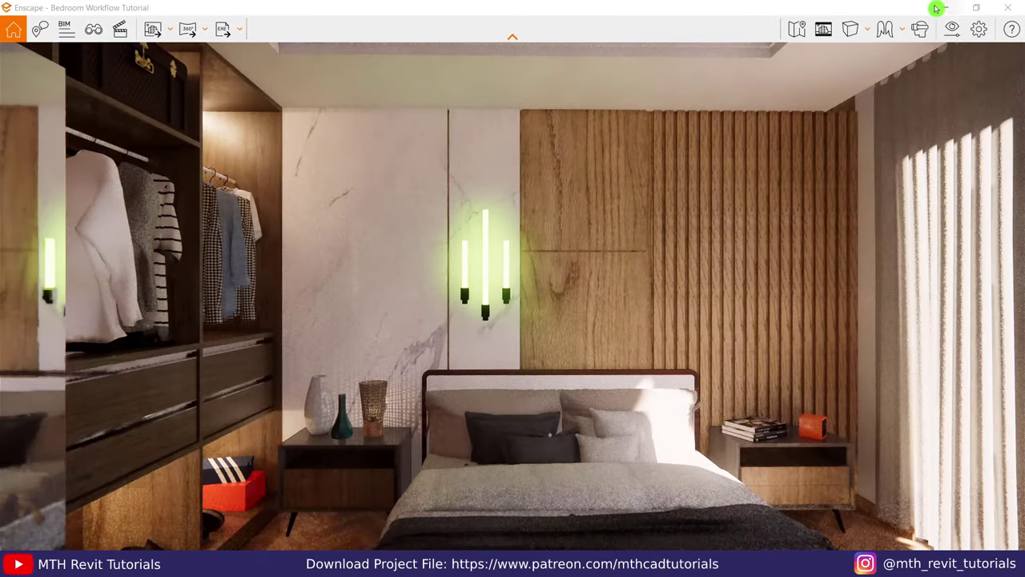
pyautogui.click(945, 8)
# Step: Confirm the curtain's 9' 3" type height again in Type Properties
pyautogui.click(402, 282)
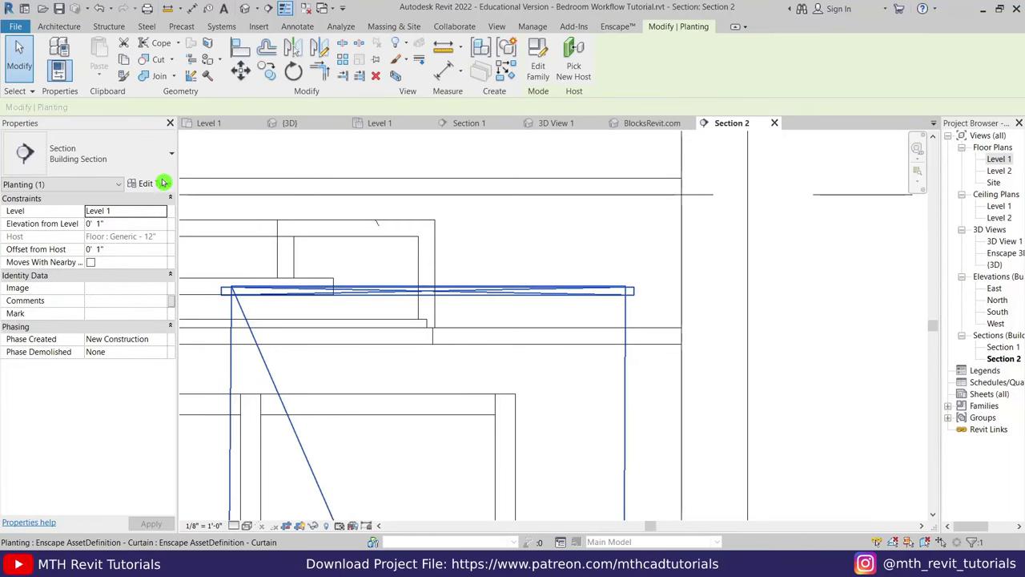
pyautogui.click(152, 184)
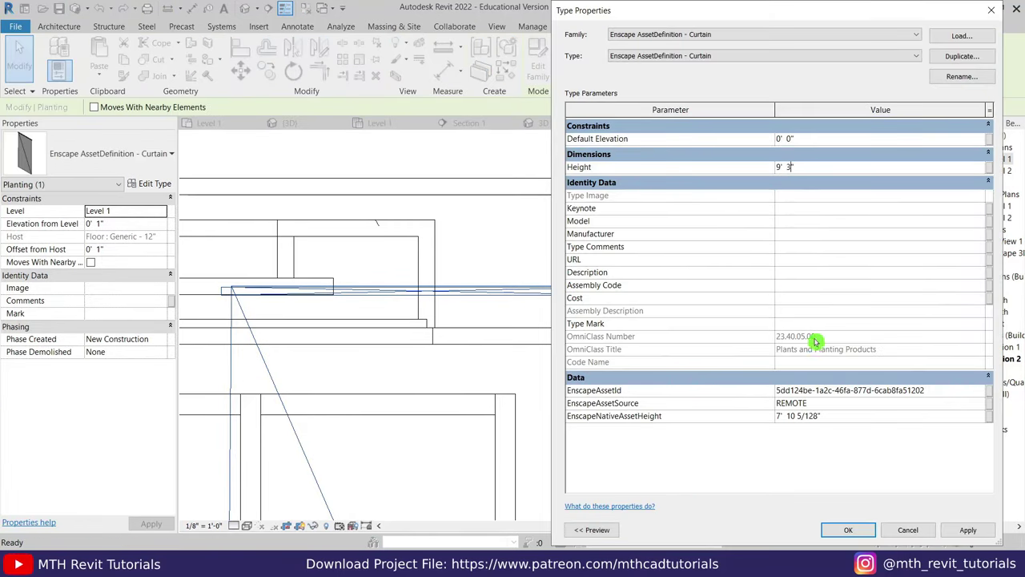
pyautogui.click(853, 529)
pyautogui.scroll(-2, 678, 206)
pyautogui.scroll(-3, 620, 366)
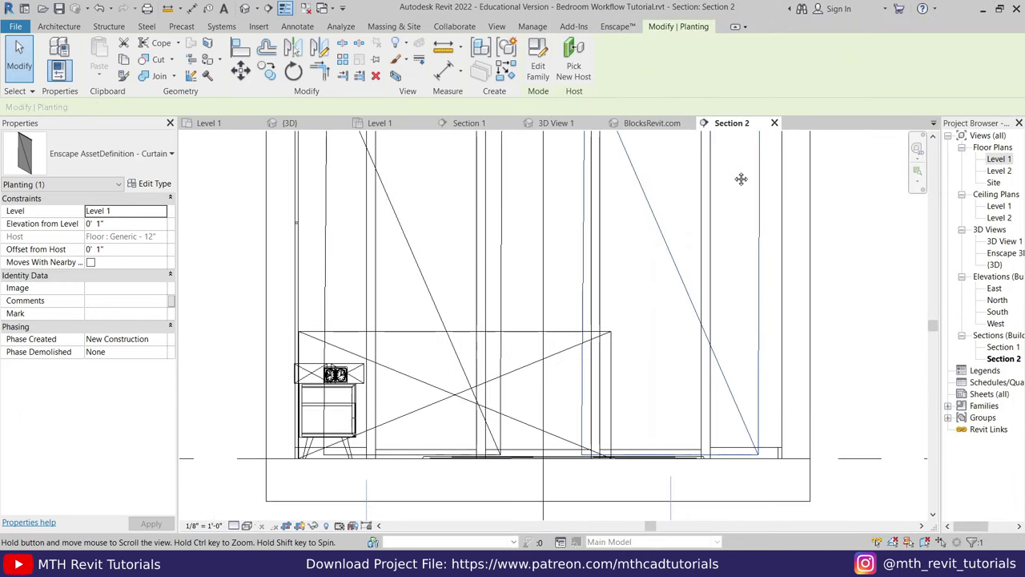
pyautogui.moveTo(740, 176); pyautogui.dragTo(664, 406, button='middle')
# Step: Review the taller curtains and window in the live Enscape render
pyautogui.click(617, 27)
pyautogui.click(336, 536)
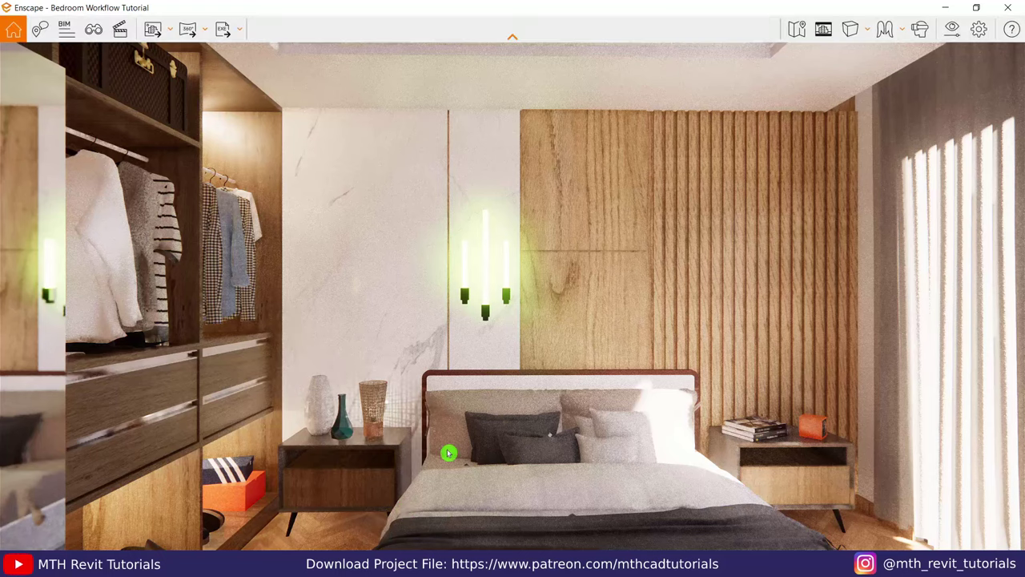
pyautogui.moveTo(550, 434); pyautogui.dragTo(366, 382)
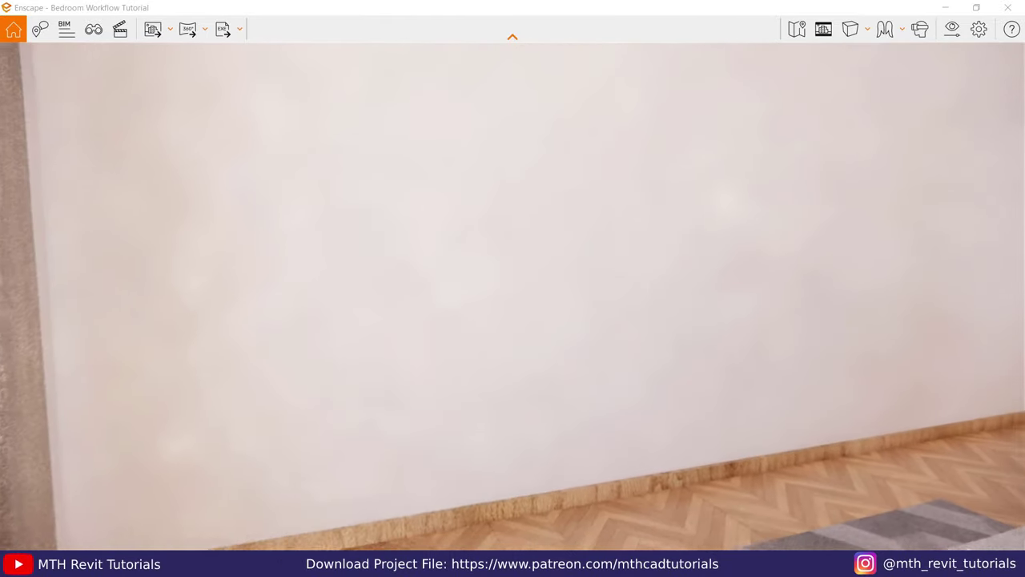
pyautogui.moveTo(561, 280); pyautogui.dragTo(888, 278)
pyautogui.click(947, 8)
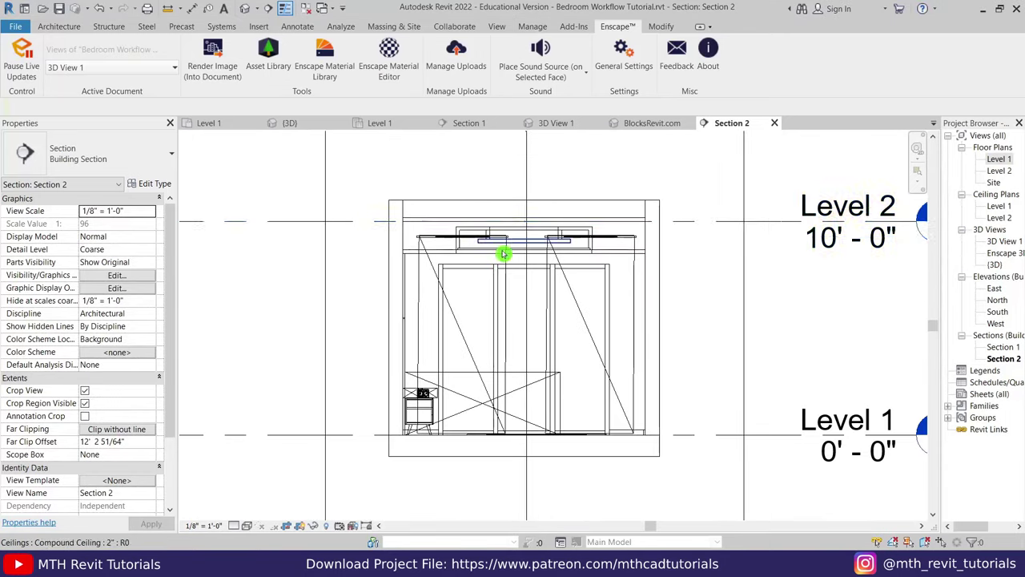
# Step: On Level 1, load the Slatted Rack family and place one rack against the wall at the bed's foot
pyautogui.doubleClick(997, 161)
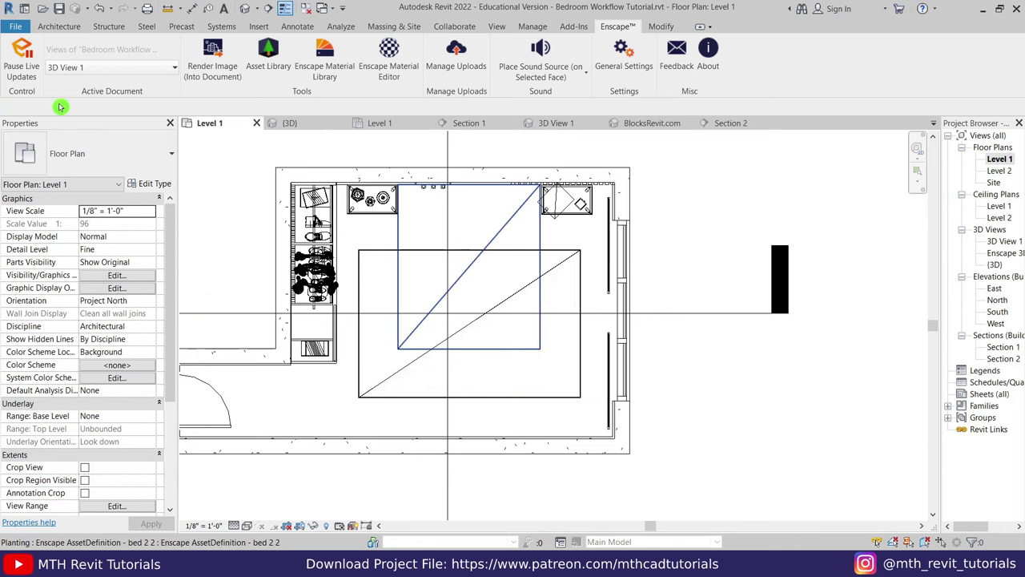
pyautogui.click(58, 26)
pyautogui.click(168, 60)
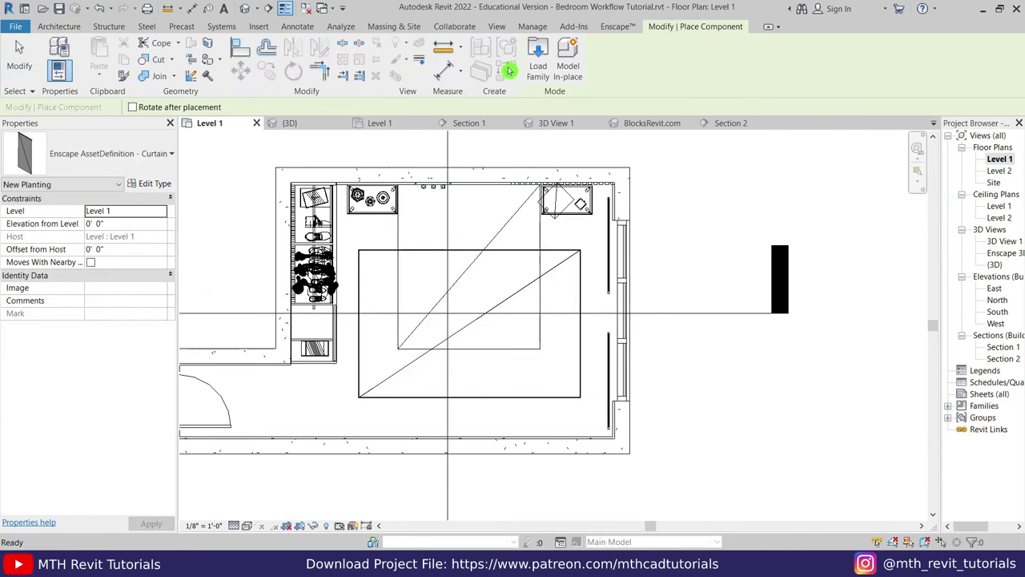
pyautogui.click(538, 56)
pyautogui.doubleClick(320, 232)
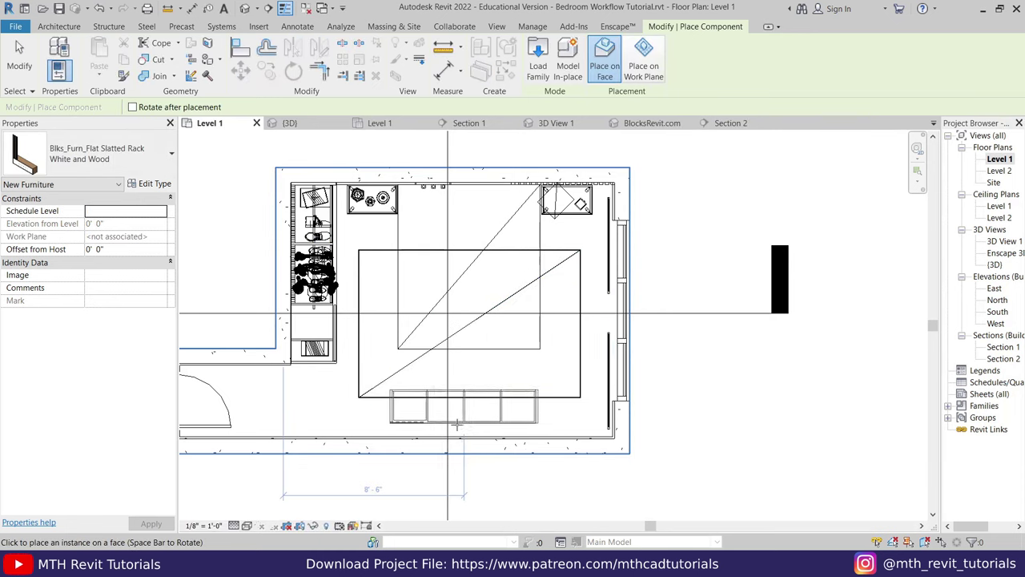
pyautogui.scroll(2, 458, 424)
pyautogui.scroll(-2, 469, 451)
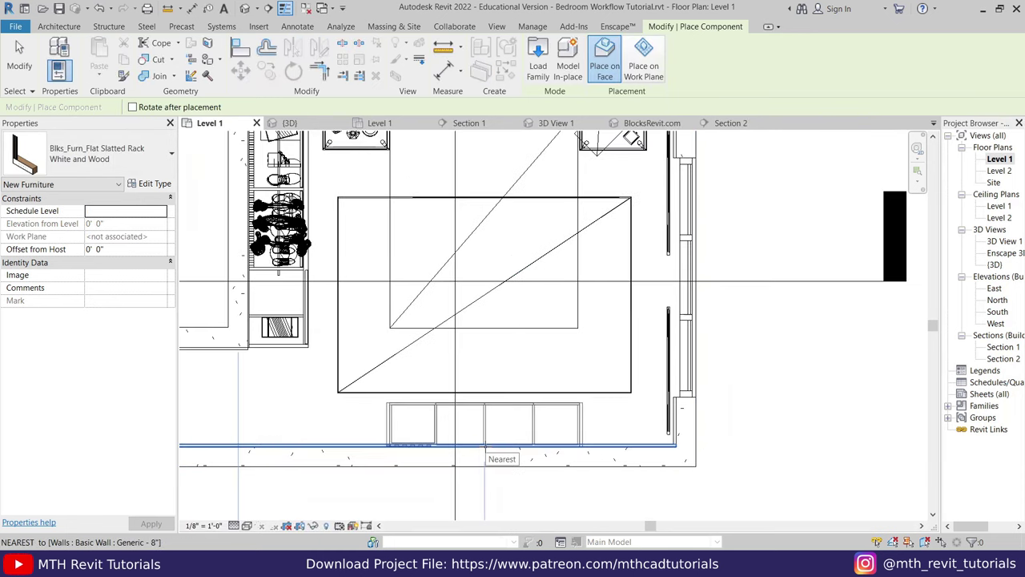
pyautogui.rightClick(517, 375)
pyautogui.click(545, 381)
# Step: Stretch the base molding wall's end to meet the rack's corner
pyautogui.scroll(3, 419, 460)
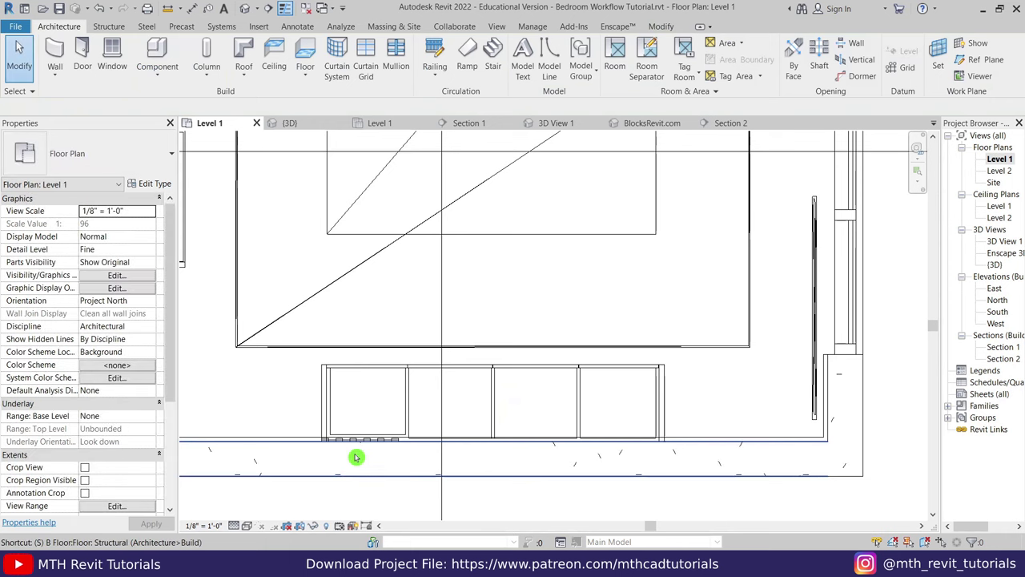
pyautogui.scroll(2, 781, 422)
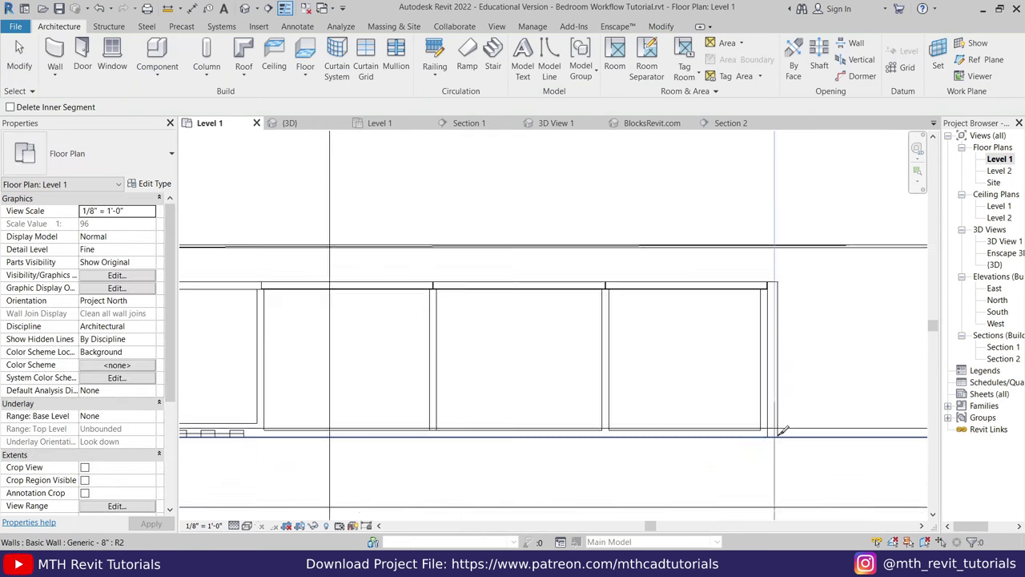
pyautogui.scroll(2, 785, 422)
pyautogui.click(796, 422)
pyautogui.scroll(-3, 796, 421)
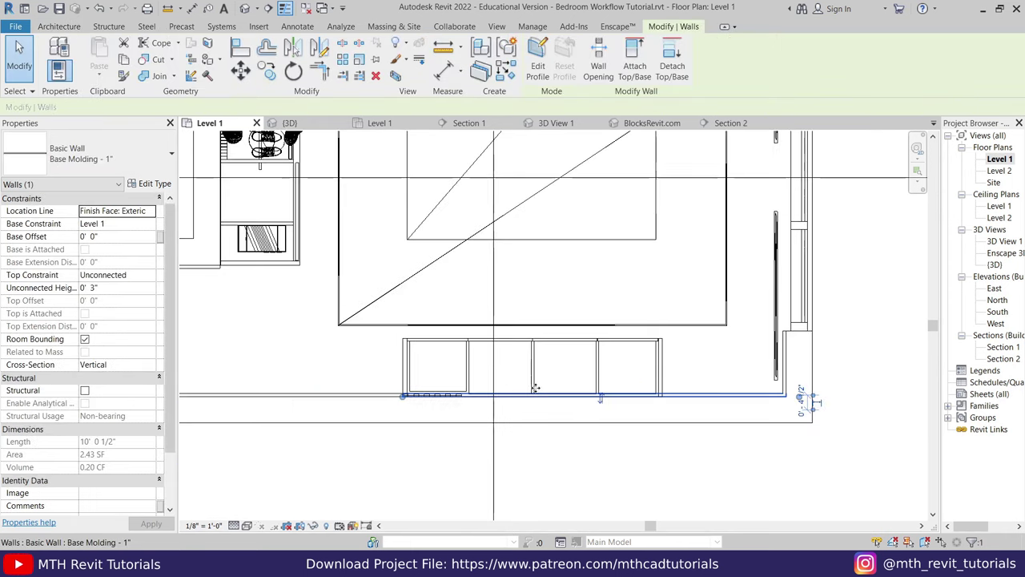
pyautogui.moveTo(690, 375); pyautogui.dragTo(766, 400)
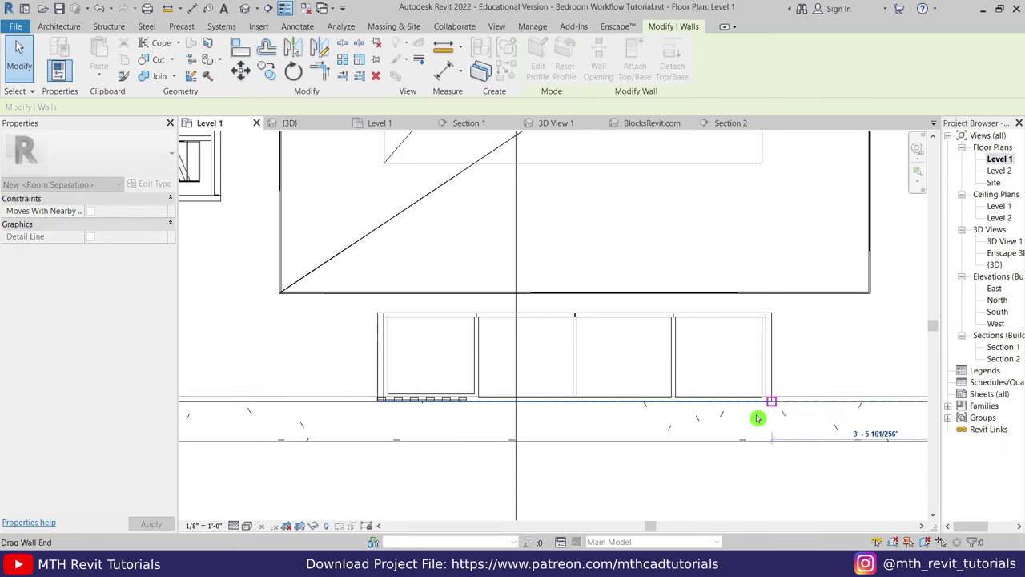
pyautogui.press('Escape')
# Step: Inspect the rack's placement and recentre the plan on it
pyautogui.scroll(2, 408, 357)
pyautogui.click(374, 440)
pyautogui.press('Escape')
pyautogui.scroll(-1, 445, 319)
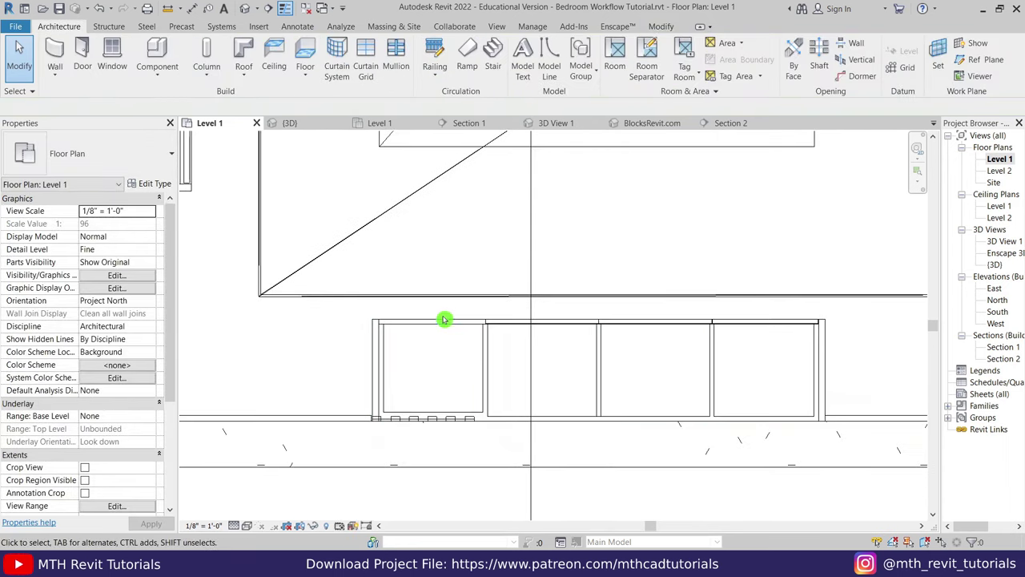
pyautogui.moveTo(444, 320); pyautogui.dragTo(431, 365, button='middle')
# Step: Check the slatted rack in the default 3D view with the section box turned off
pyautogui.click(243, 10)
pyautogui.scroll(-5, 420, 272)
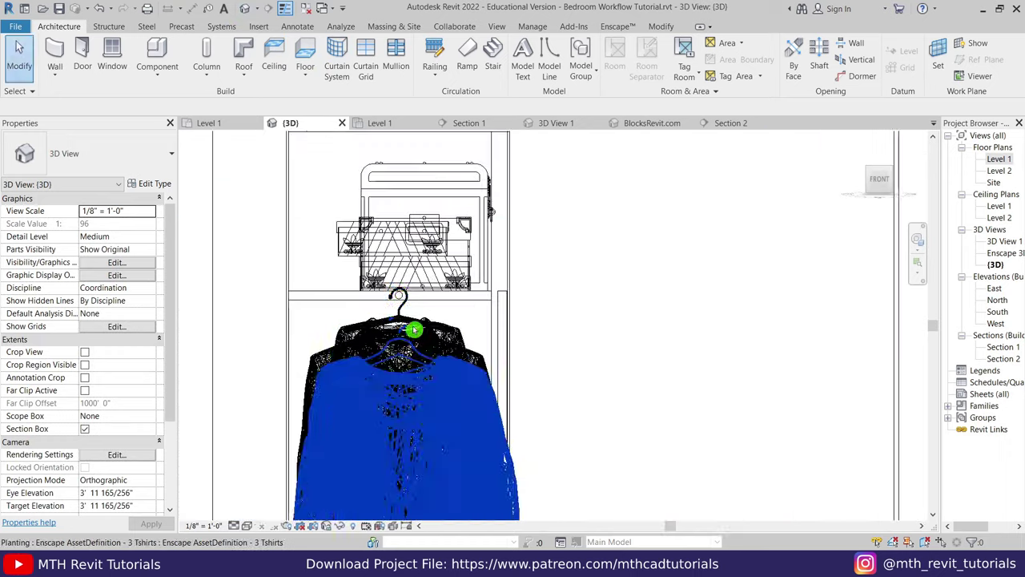
pyautogui.keyDown('shift'); pyautogui.moveTo(411, 327); pyautogui.dragTo(34, 369, button='middle'); pyautogui.keyUp('shift')
pyautogui.click(85, 428)
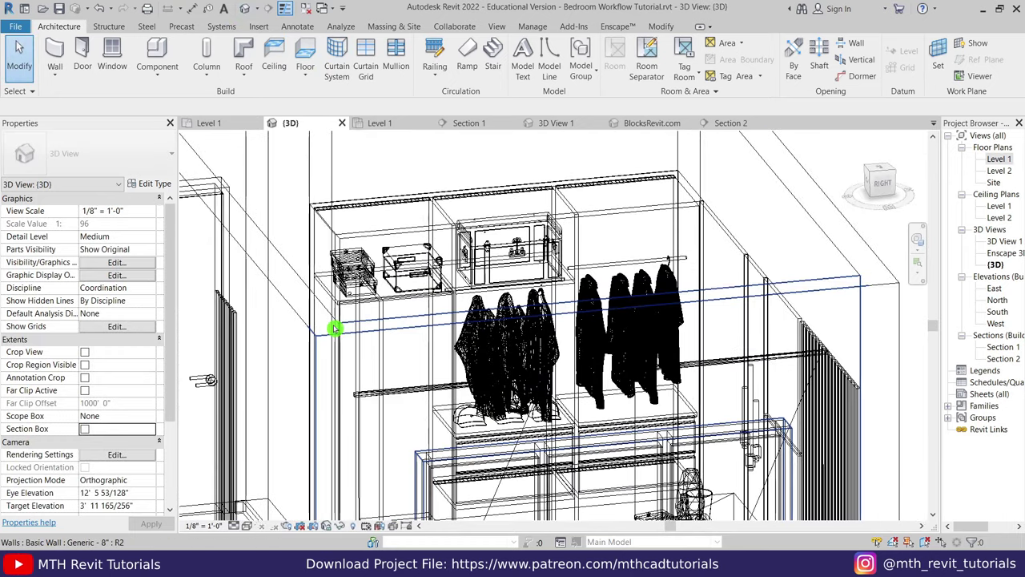
pyautogui.scroll(-3, 332, 327)
pyautogui.keyDown('shift'); pyautogui.moveTo(414, 334); pyautogui.dragTo(297, 481, button='middle'); pyautogui.keyUp('shift')
pyautogui.scroll(5, 274, 319)
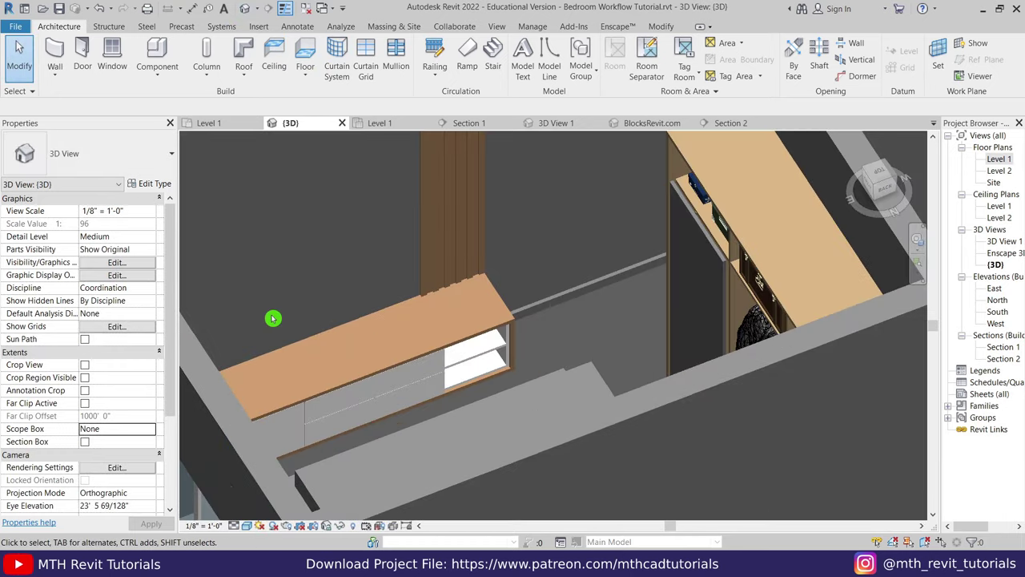
pyautogui.moveTo(273, 319)
pyautogui.keyDown('shift'); pyautogui.mouseDown(button='middle')
pyautogui.moveTo(419, 441)
pyautogui.moveTo(469, 350)
pyautogui.moveTo(393, 374)
pyautogui.mouseUp(button='middle'); pyautogui.keyUp('shift')
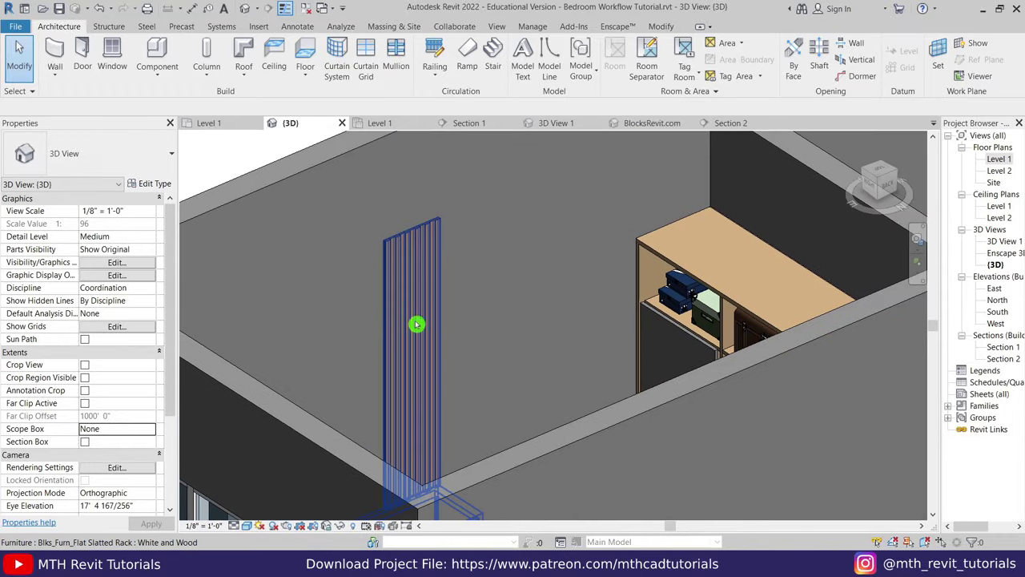
pyautogui.hotkey('ctrl', 'Tab')
# Step: Place a 60" curved Samsung TV at the slatted rack's midpoint
pyautogui.click(156, 56)
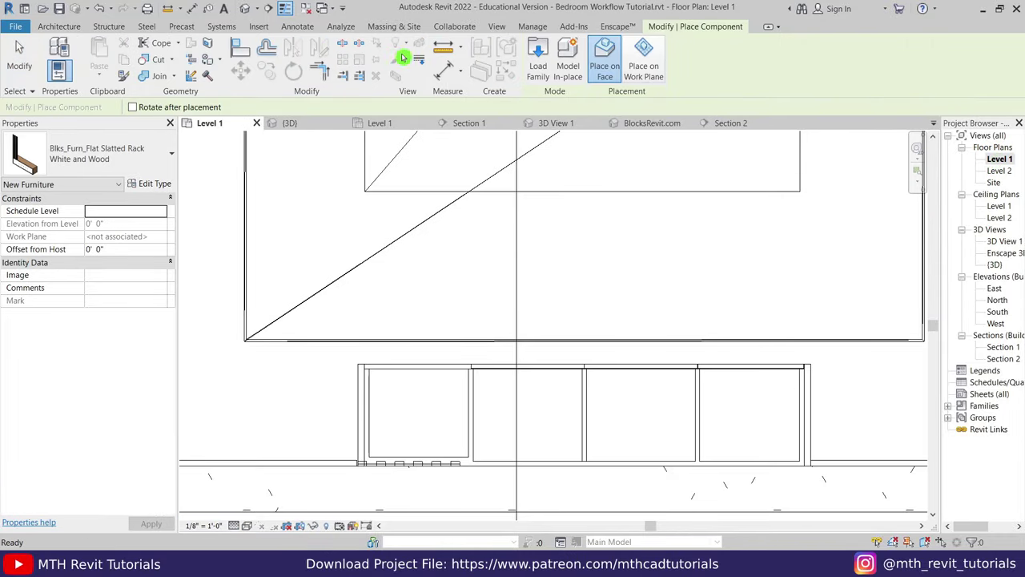
pyautogui.click(539, 66)
pyautogui.doubleClick(320, 227)
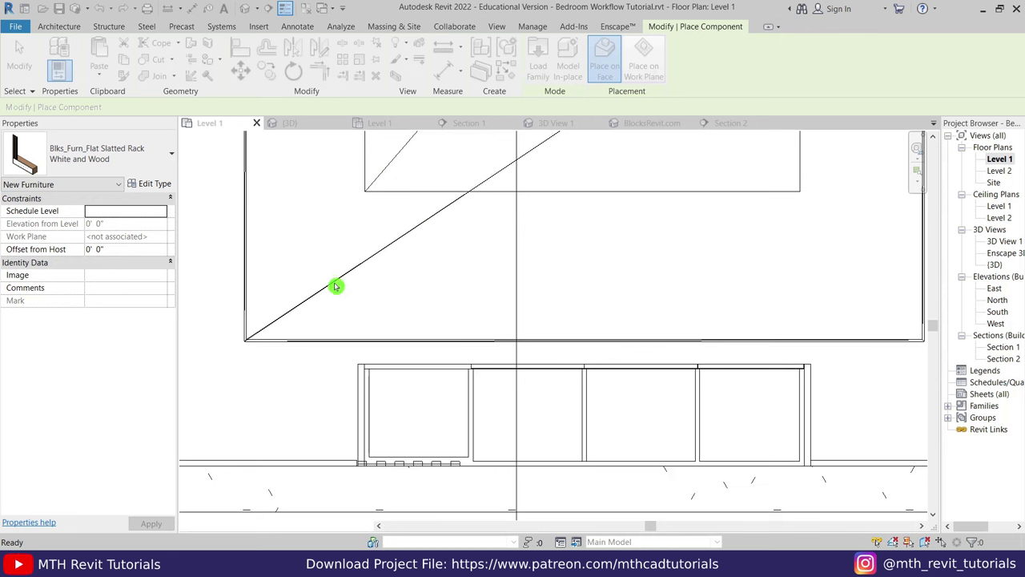
pyautogui.click(149, 166)
pyautogui.click(56, 348)
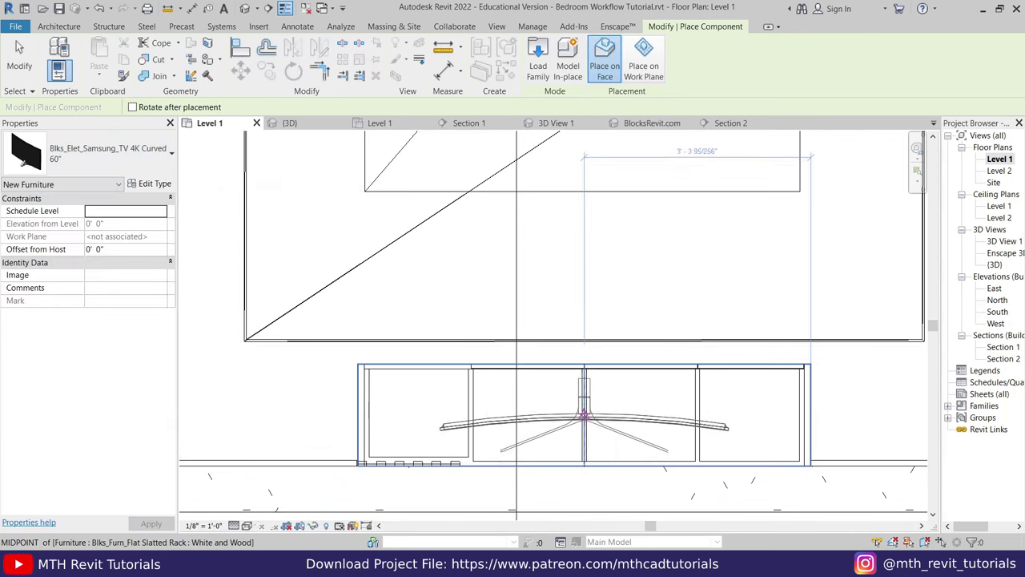
pyautogui.scroll(-3, 584, 414)
pyautogui.click(641, 432)
pyautogui.press('Escape')
pyautogui.press('Escape')
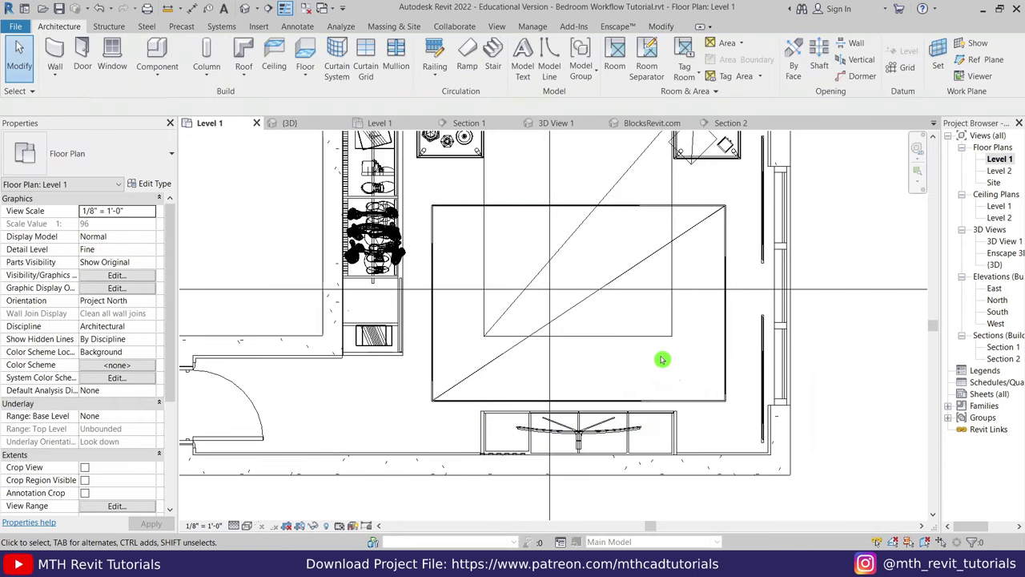
pyautogui.scroll(-3, 496, 366)
pyautogui.scroll(1, 358, 347)
# Step: Load the Cold Urban Arts family and hang the black panels on the wall beside the TV
pyautogui.click(166, 58)
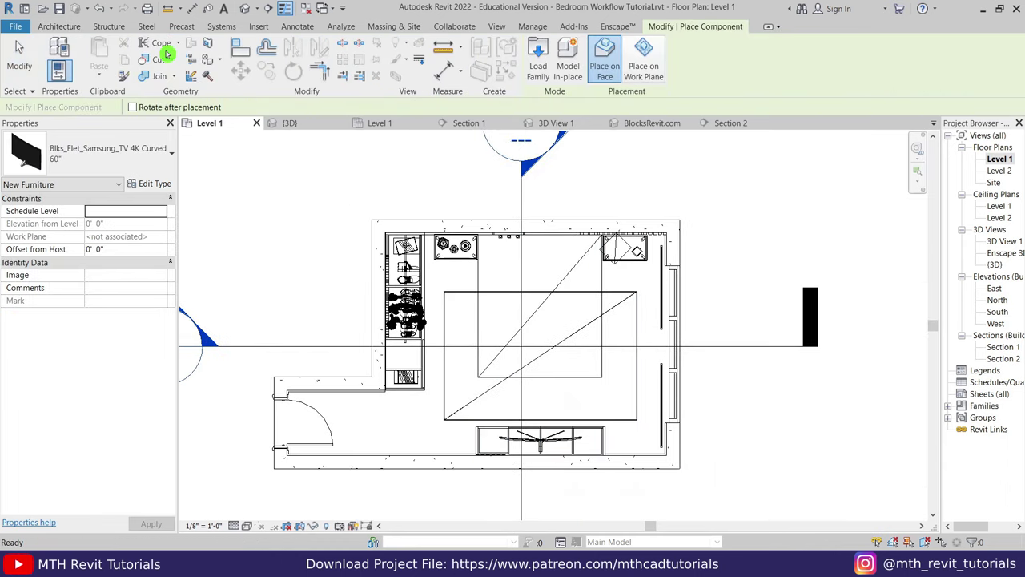
pyautogui.click(535, 67)
pyautogui.doubleClick(324, 150)
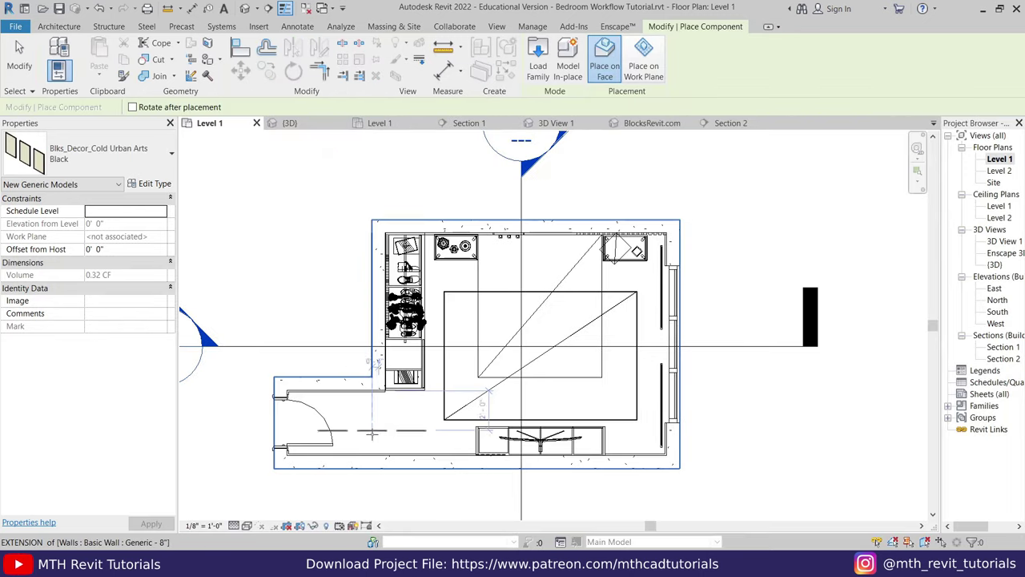
pyautogui.scroll(3, 371, 433)
pyautogui.scroll(1, 361, 450)
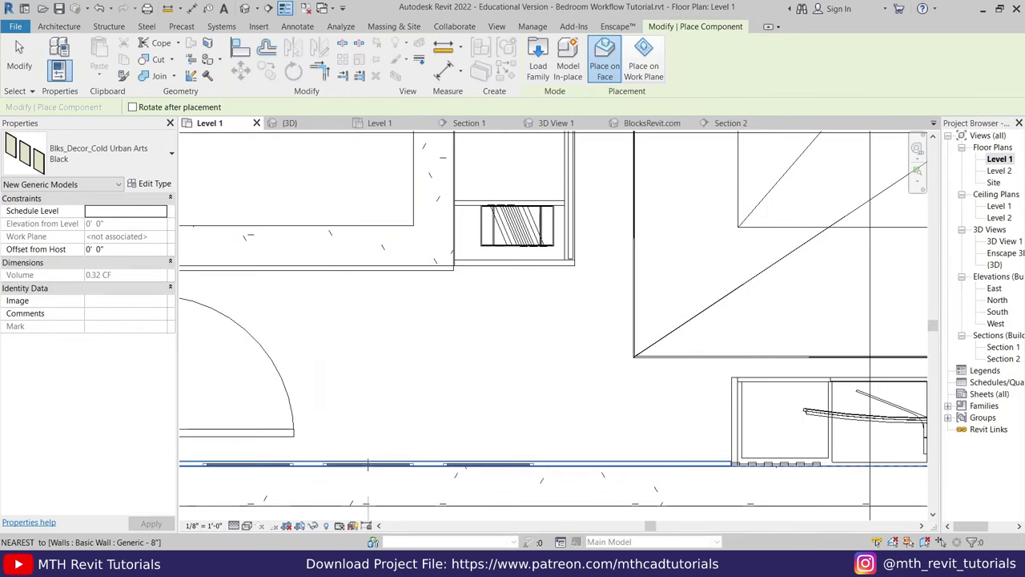
pyautogui.scroll(-2, 447, 355)
pyautogui.press('Escape')
pyautogui.scroll(-3, 341, 289)
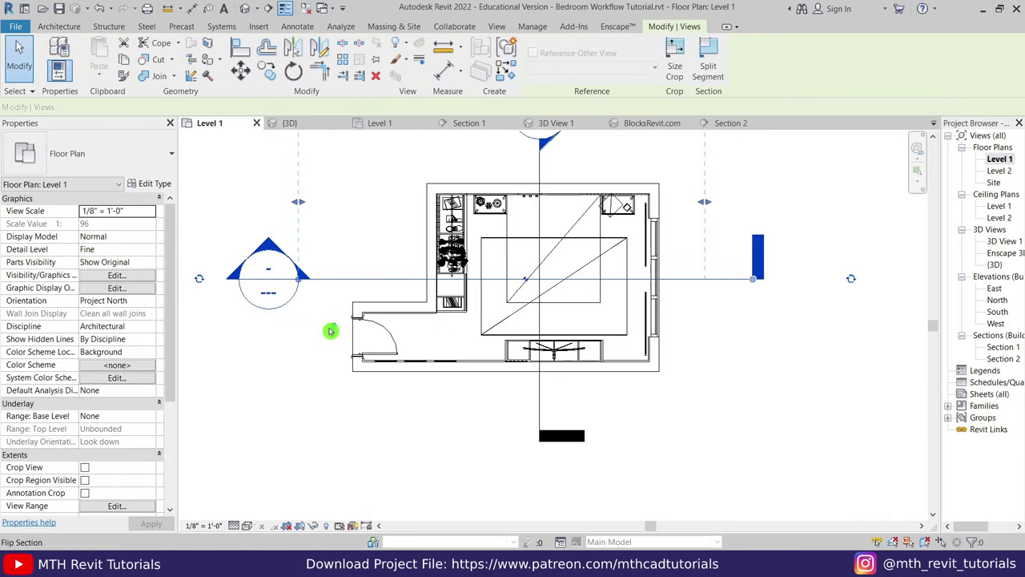
# Step: Shift the Section 1 cut line lower in the plan so the section shows the TV wall
pyautogui.doubleClick(269, 311)
pyautogui.scroll(-2, 361, 329)
pyautogui.scroll(1, 451, 394)
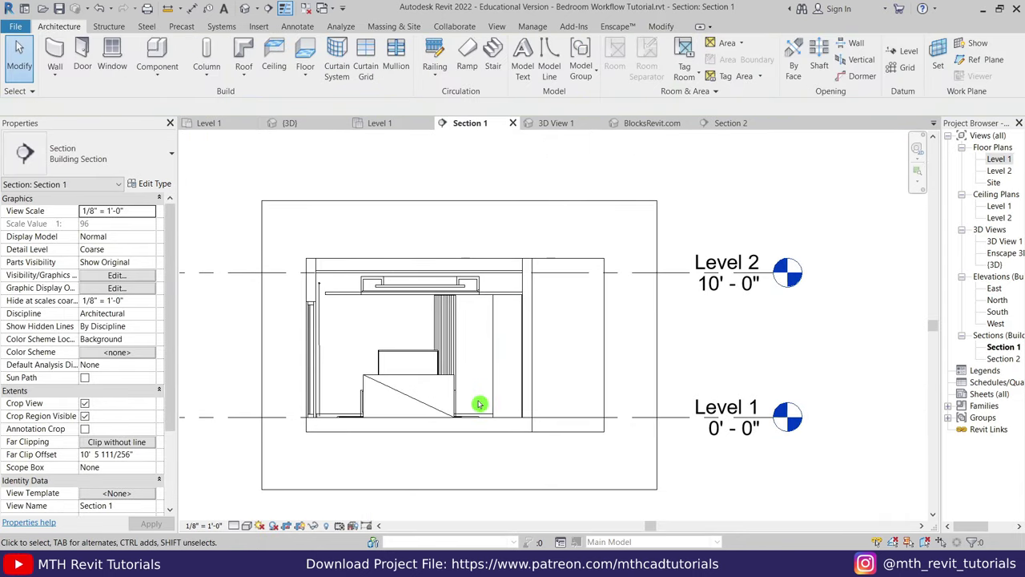
pyautogui.scroll(2, 480, 405)
pyautogui.doubleClick(974, 156)
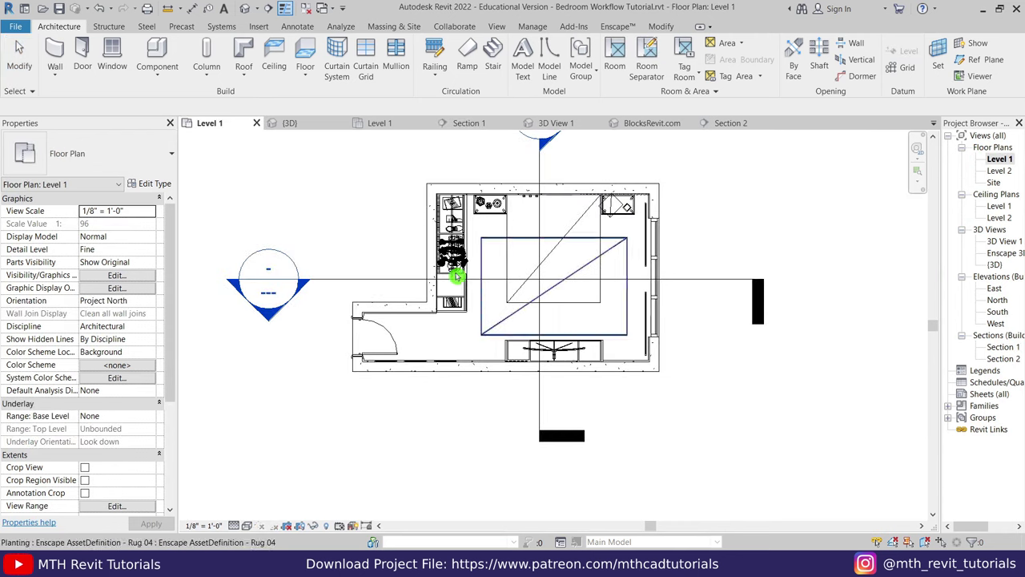
pyautogui.click(372, 286)
pyautogui.press('Escape')
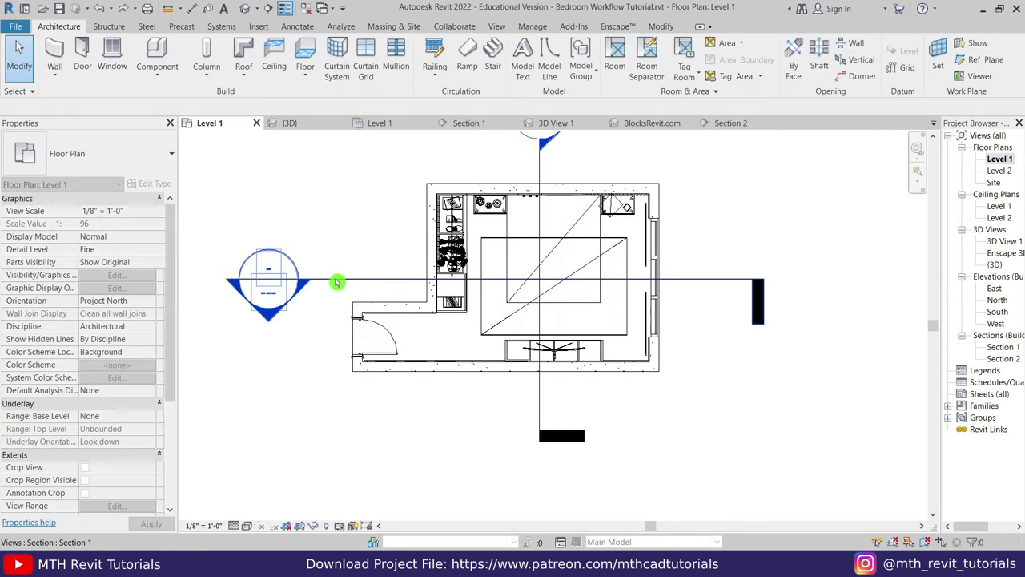
pyautogui.moveTo(339, 281); pyautogui.dragTo(331, 323)
pyautogui.doubleClick(264, 356)
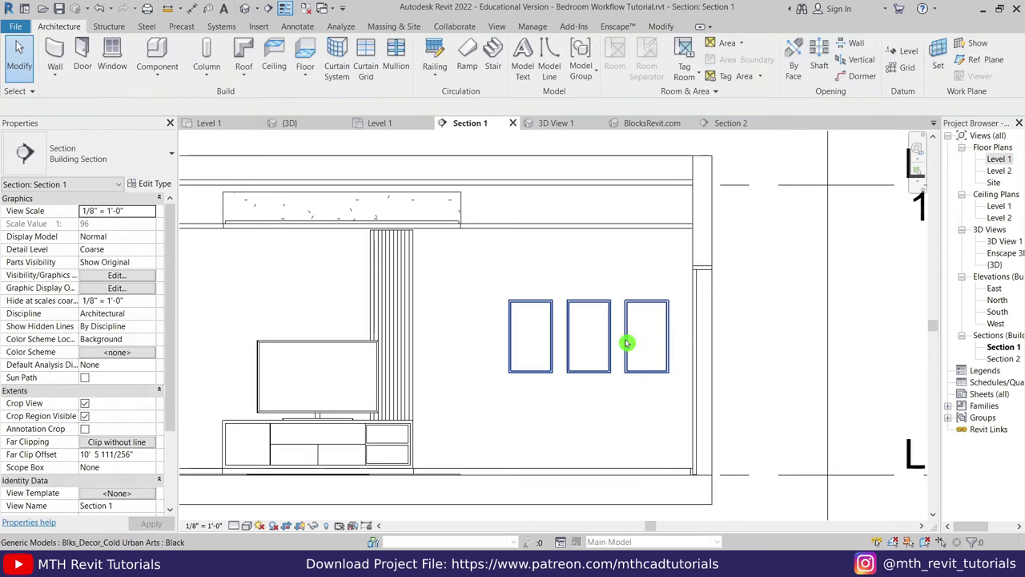
# Step: Nudge the wall-art panels down slightly and resume Enscape live syncing
pyautogui.click(572, 330)
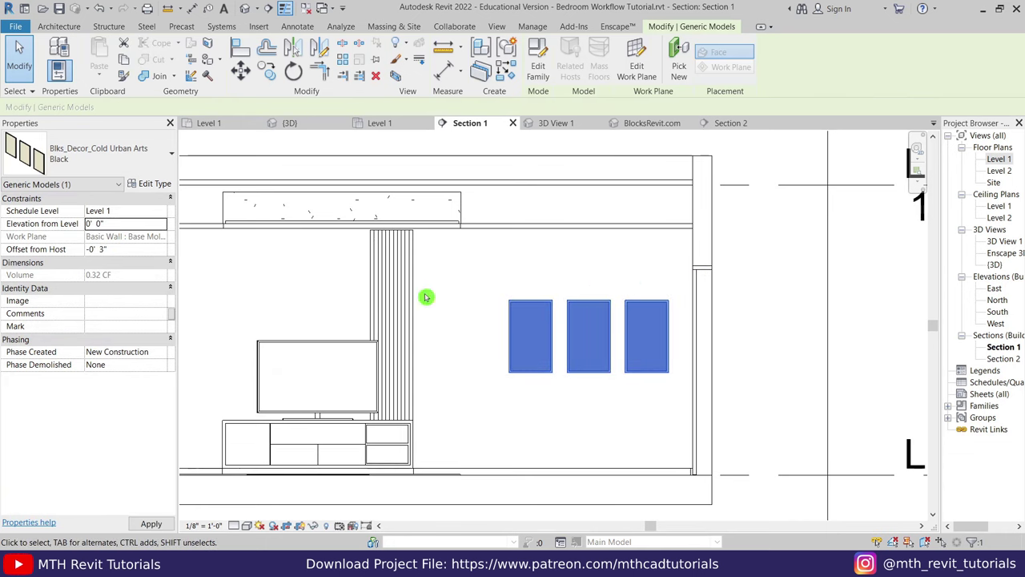
pyautogui.press('Down')
pyautogui.press('Escape')
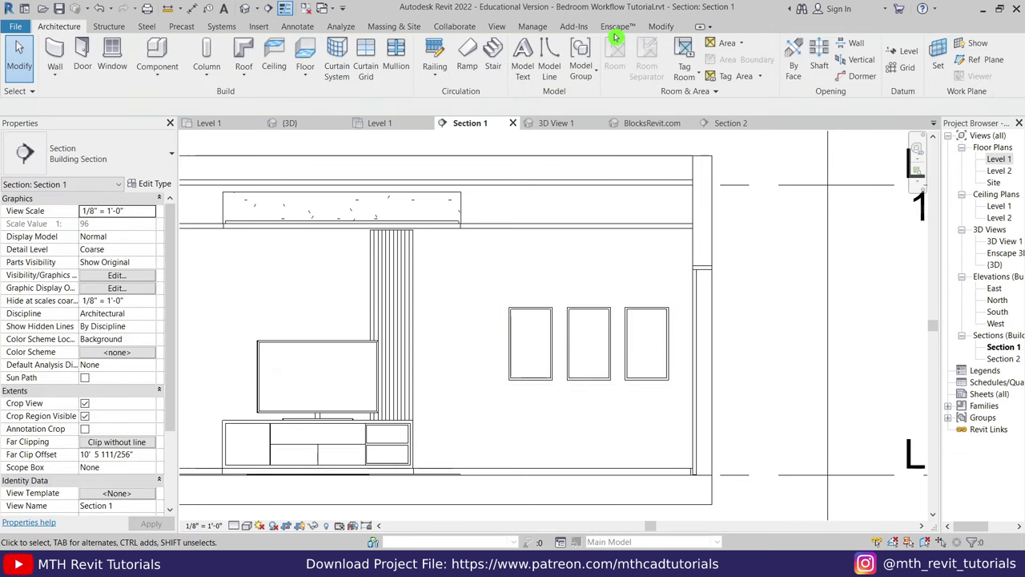
pyautogui.click(616, 32)
pyautogui.click(26, 71)
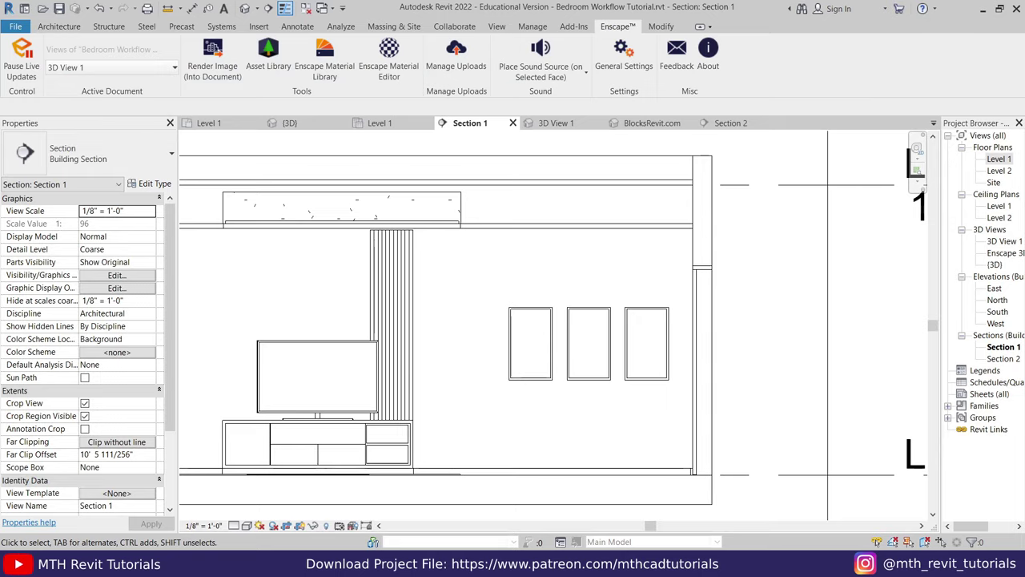
# Step: View the TV unit in the live Enscape render
pyautogui.click(456, 501)
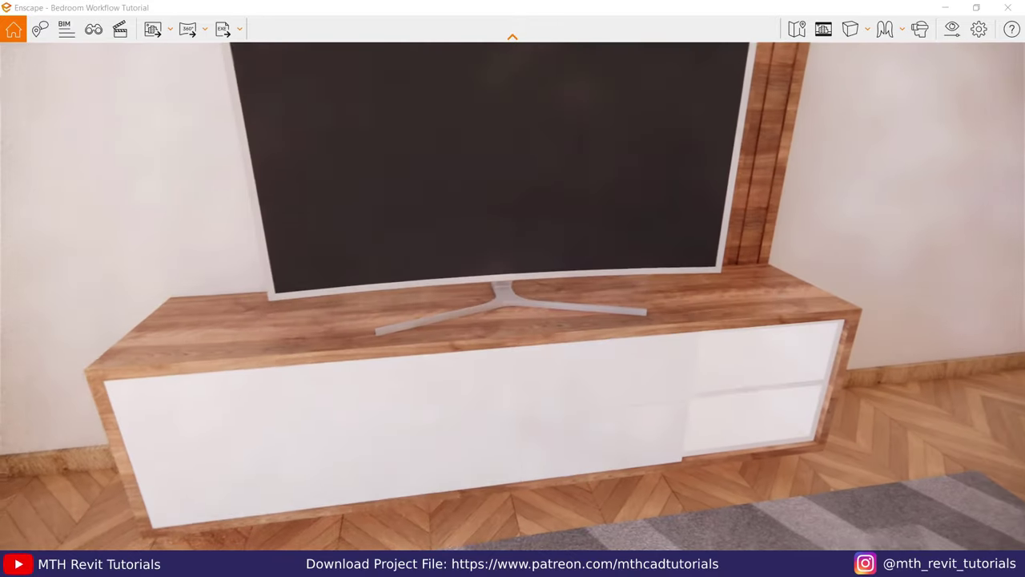
pyautogui.moveTo(513, 288); pyautogui.dragTo(885, 188)
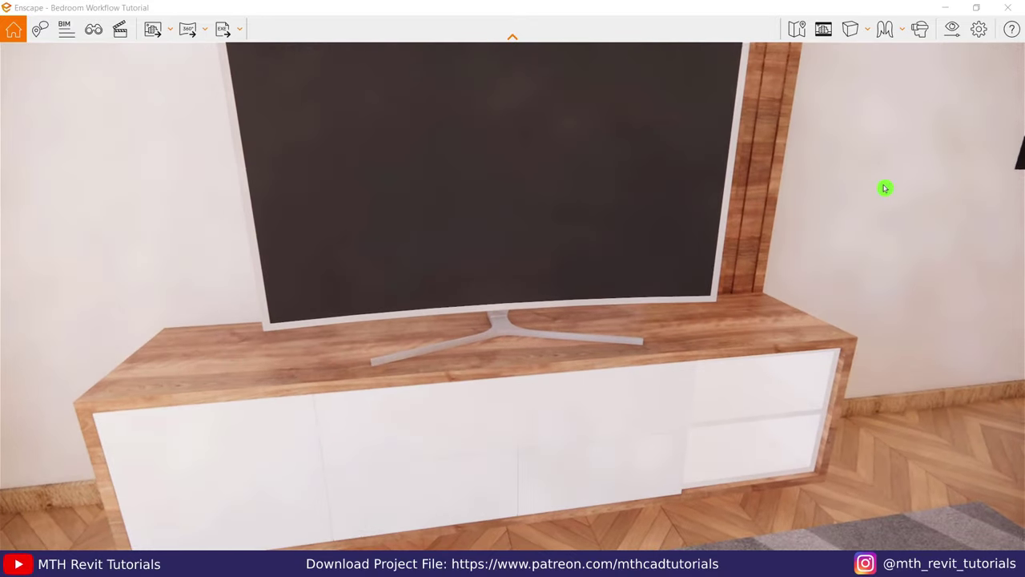
pyautogui.click(941, 10)
# Step: Change the TV cabinet's Details material from birch to 001 Wood
pyautogui.click(373, 401)
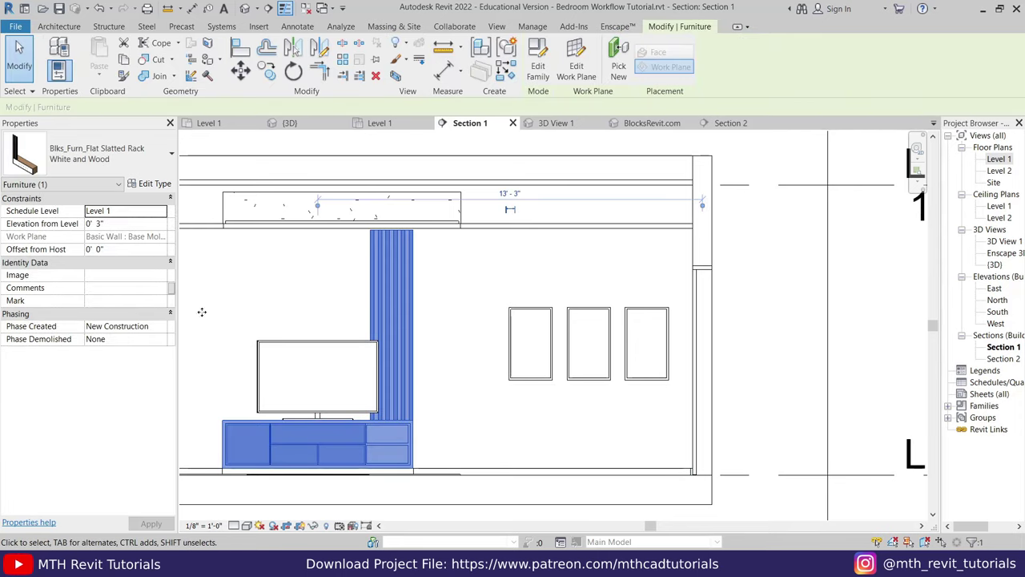
pyautogui.click(163, 182)
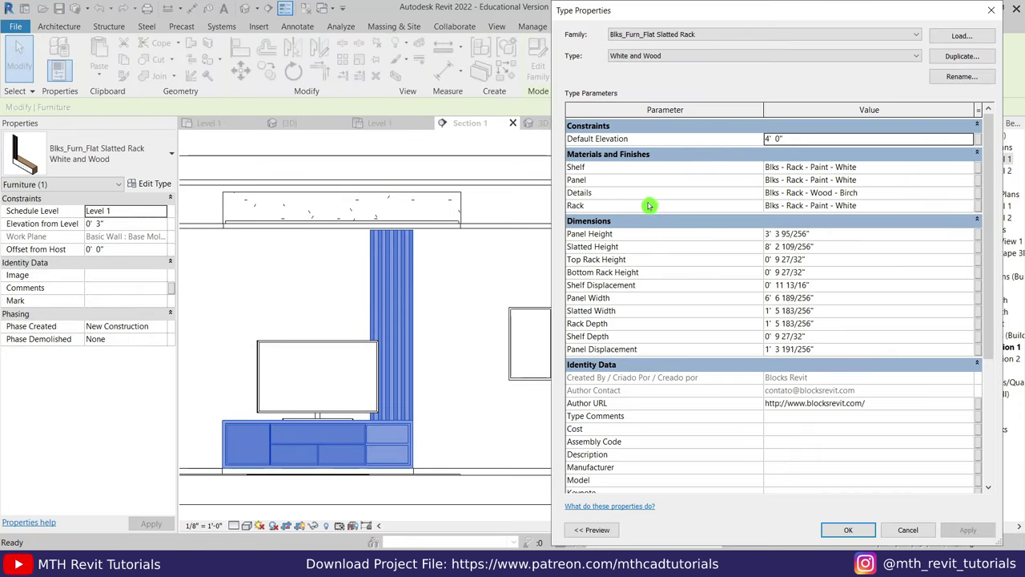
pyautogui.click(967, 193)
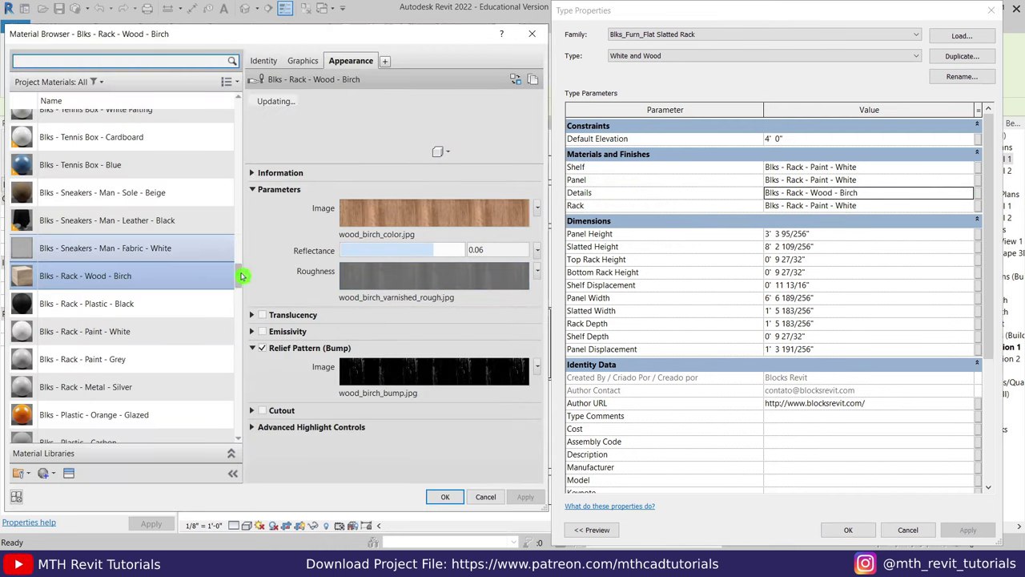
pyautogui.moveTo(242, 276); pyautogui.dragTo(245, 412)
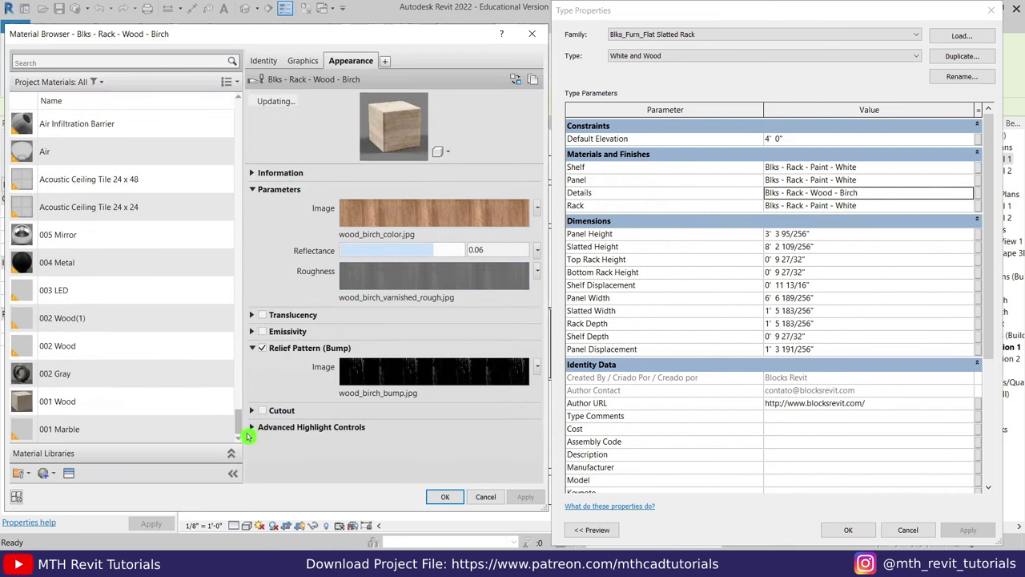
pyautogui.click(454, 497)
pyautogui.press('Return')
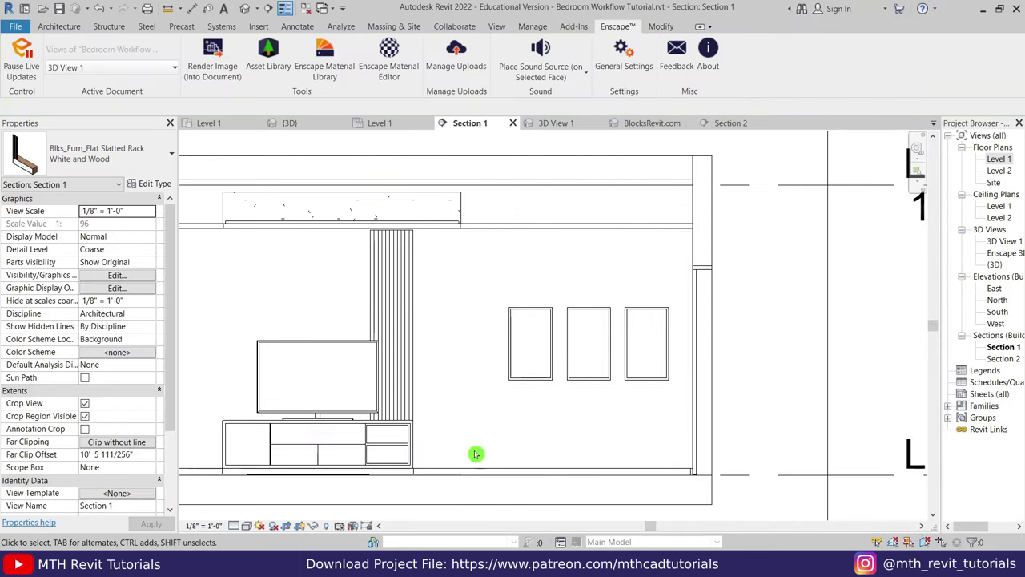
pyautogui.click(476, 451)
# Step: Review the darker wood finish in Enscape and reselect the cabinet
pyautogui.click(364, 499)
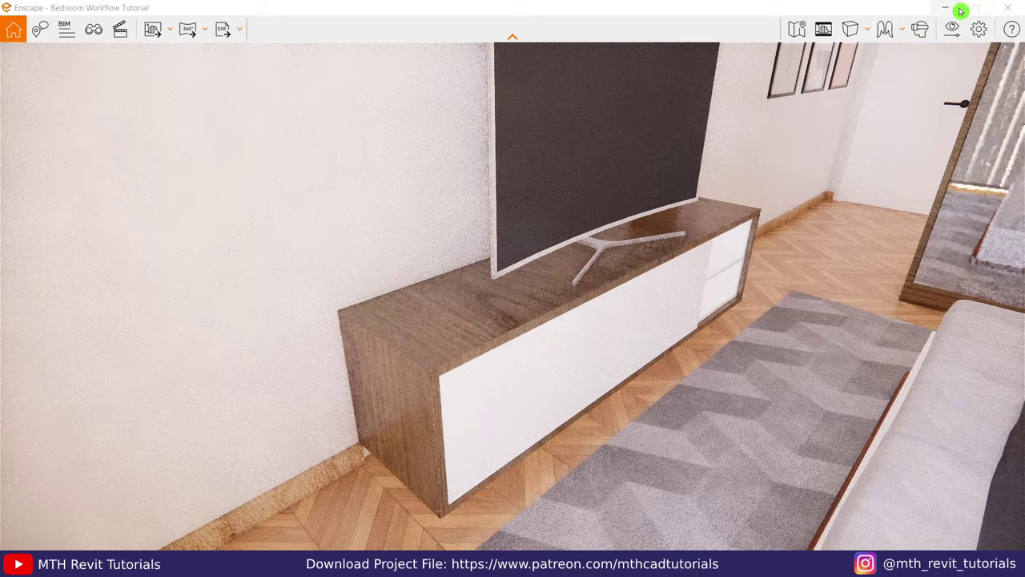
pyautogui.click(960, 10)
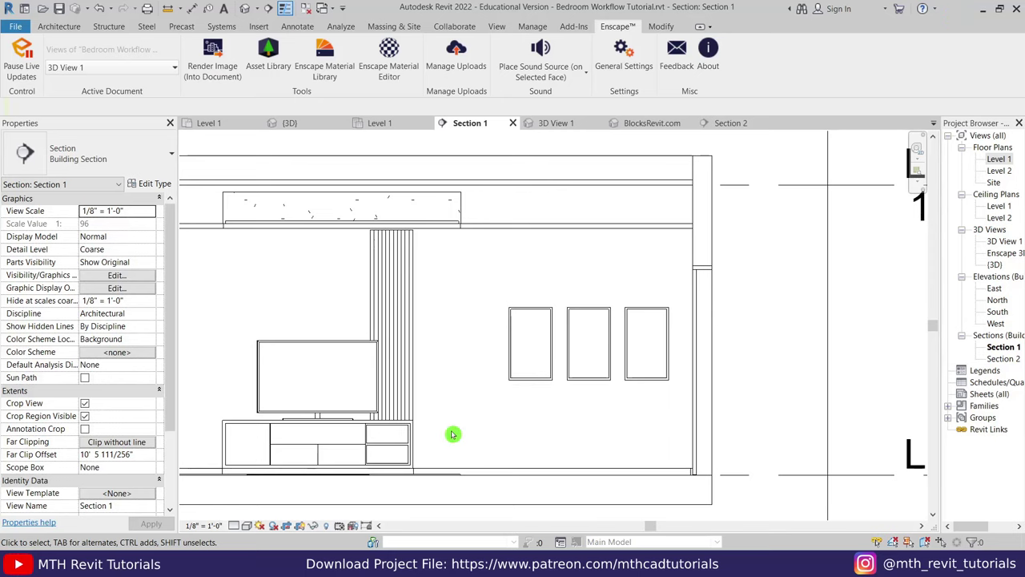
pyautogui.click(344, 439)
# Step: Duplicate the 001 Wood material as 001 Wood 90 from the cabinet's Details parameter
pyautogui.click(154, 185)
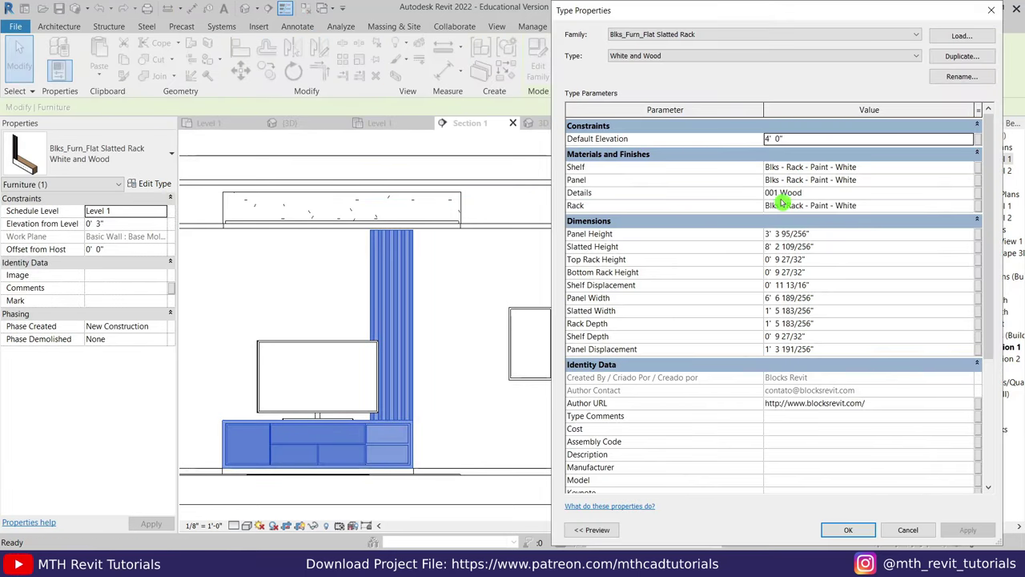
pyautogui.click(967, 193)
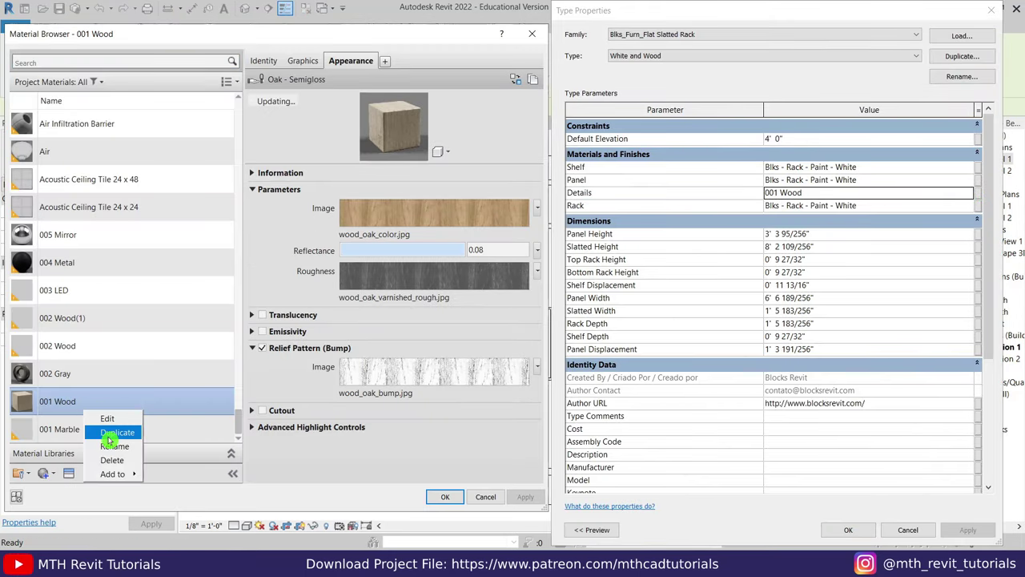
pyautogui.rightClick(91, 411)
pyautogui.click(76, 384)
pyautogui.write('001 Wood 90')
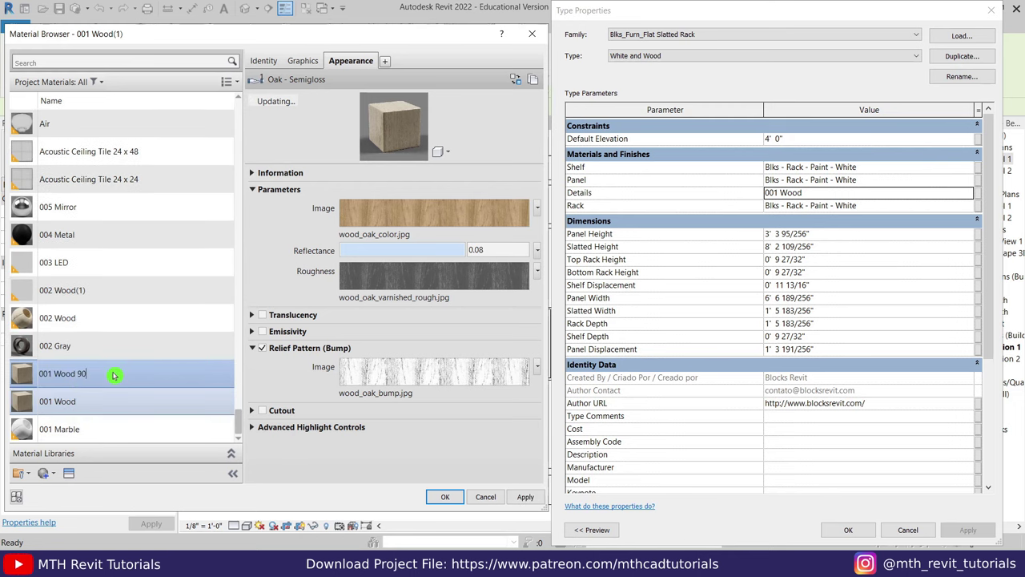
pyautogui.click(385, 217)
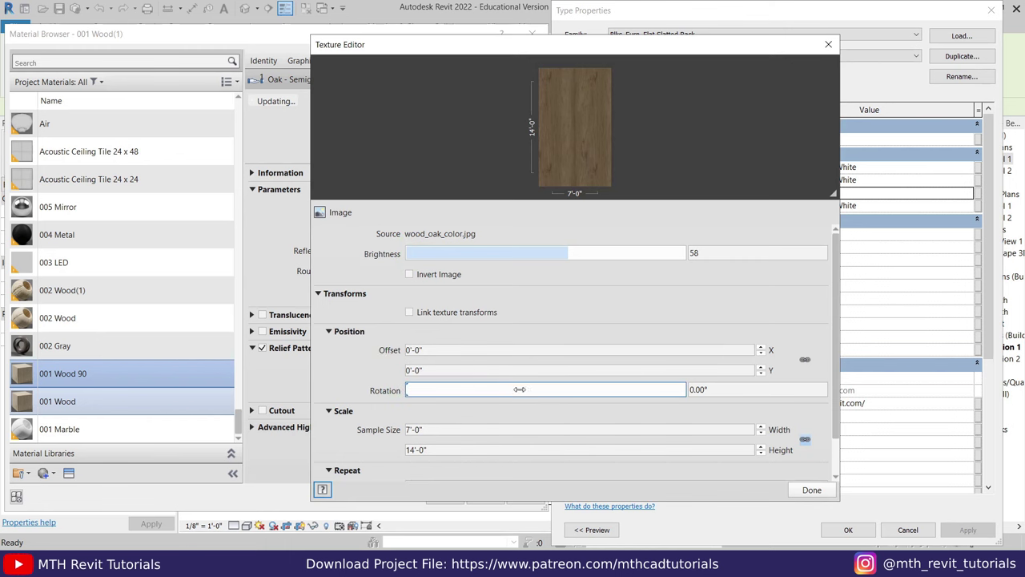
pyautogui.press('Return')
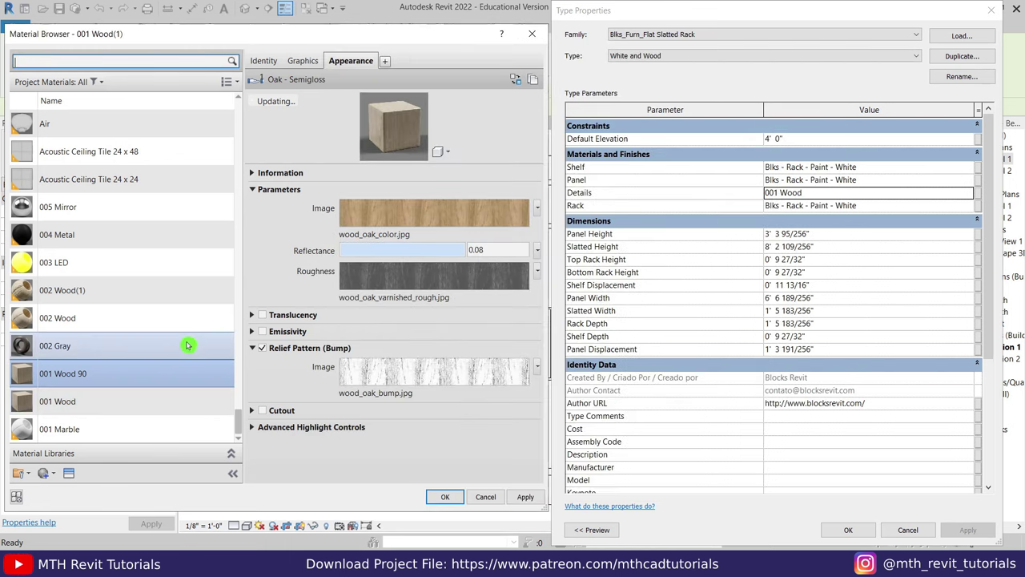
# Step: Rotate the colour, roughness and bump textures 90° and apply 001 Wood 90 to the cabinet
pyautogui.click(486, 211)
pyautogui.write('90')
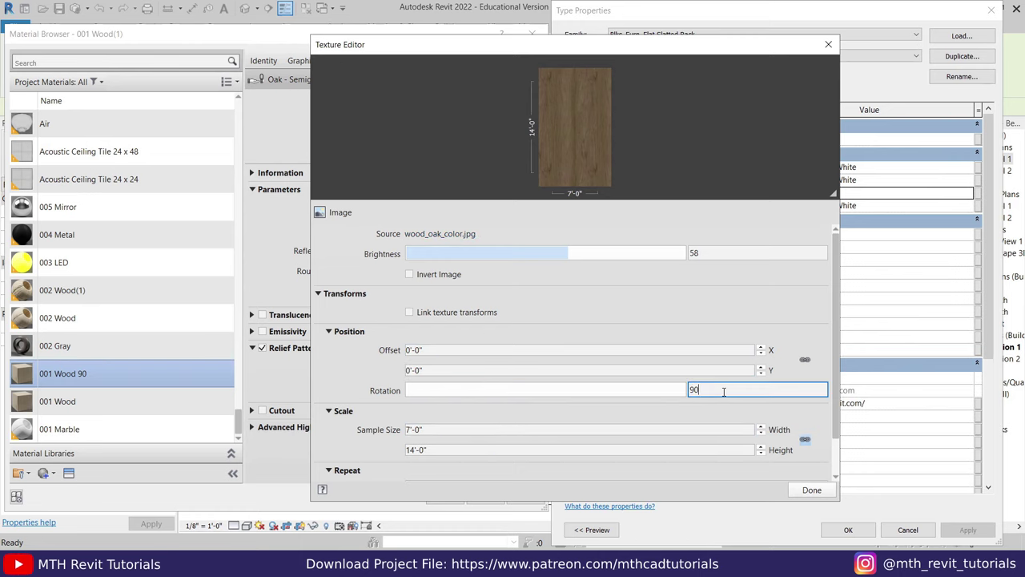
pyautogui.click(812, 489)
pyautogui.click(404, 288)
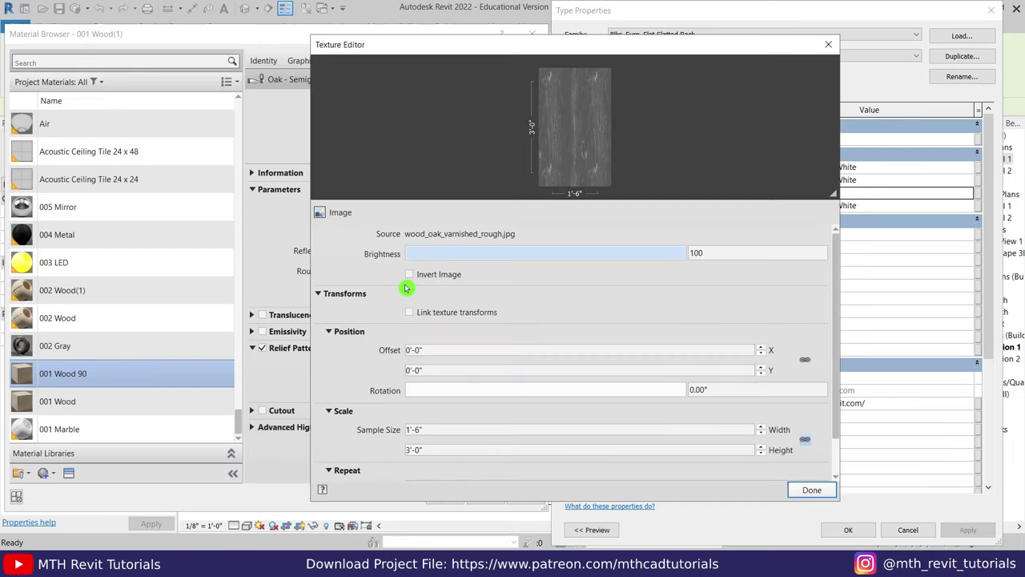
pyautogui.click(809, 491)
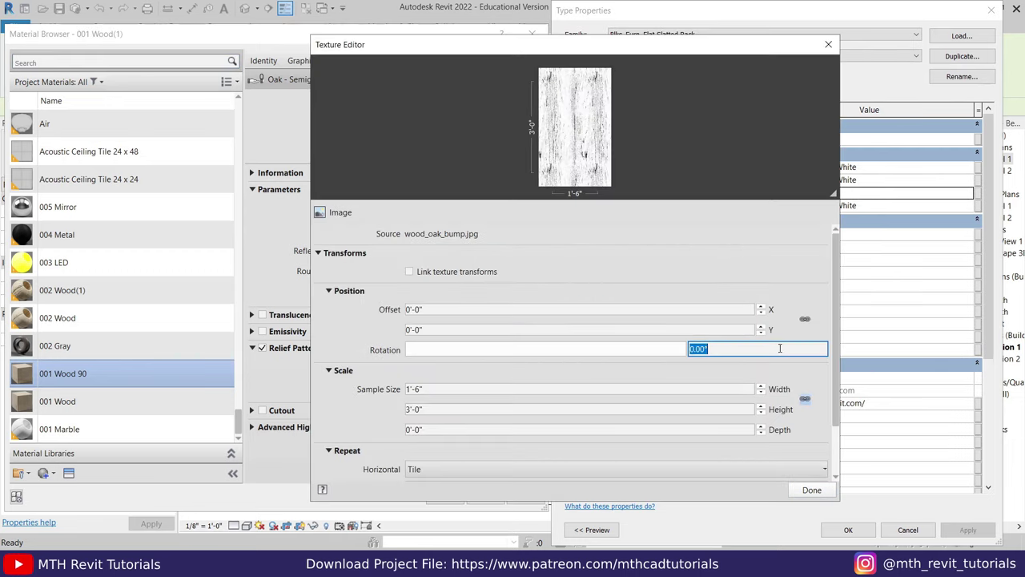
pyautogui.click(811, 490)
pyautogui.click(449, 501)
pyautogui.click(843, 530)
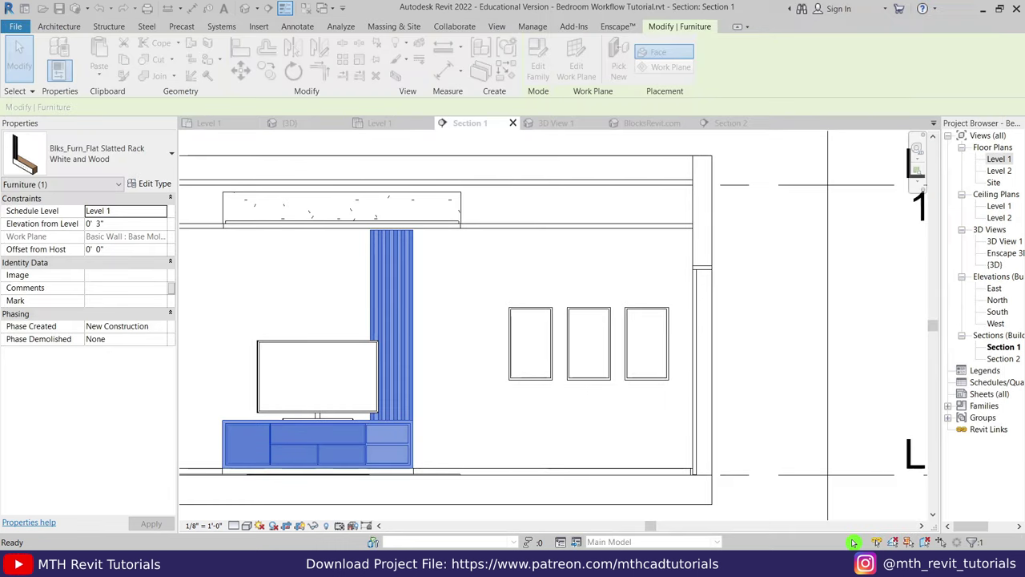
pyautogui.press('Escape')
# Step: Turn the Enscape camera from the bed toward the curtained window, then return to Revit
pyautogui.click(375, 527)
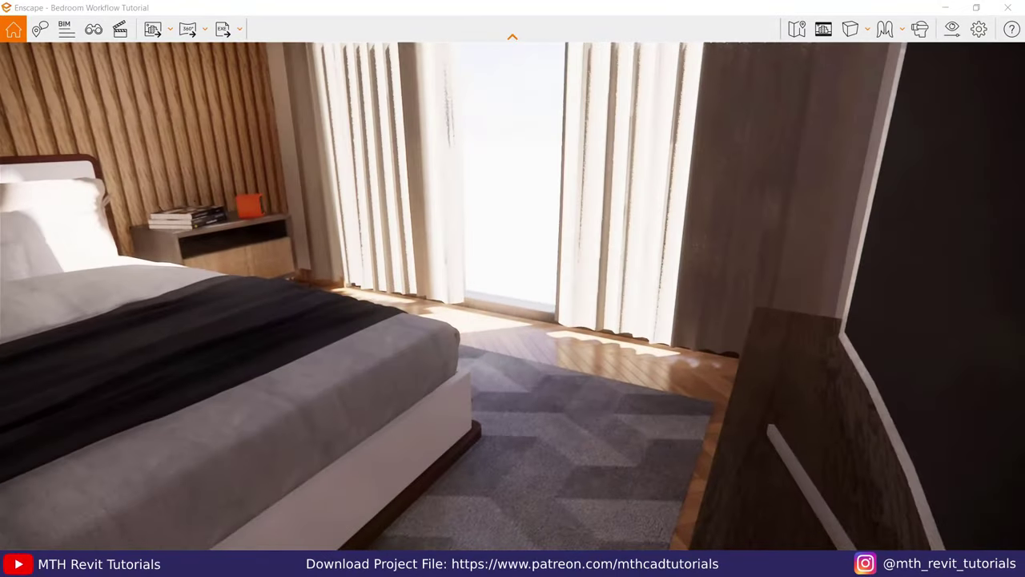
pyautogui.moveTo(337, 309); pyautogui.dragTo(400, 337)
pyautogui.click(945, 8)
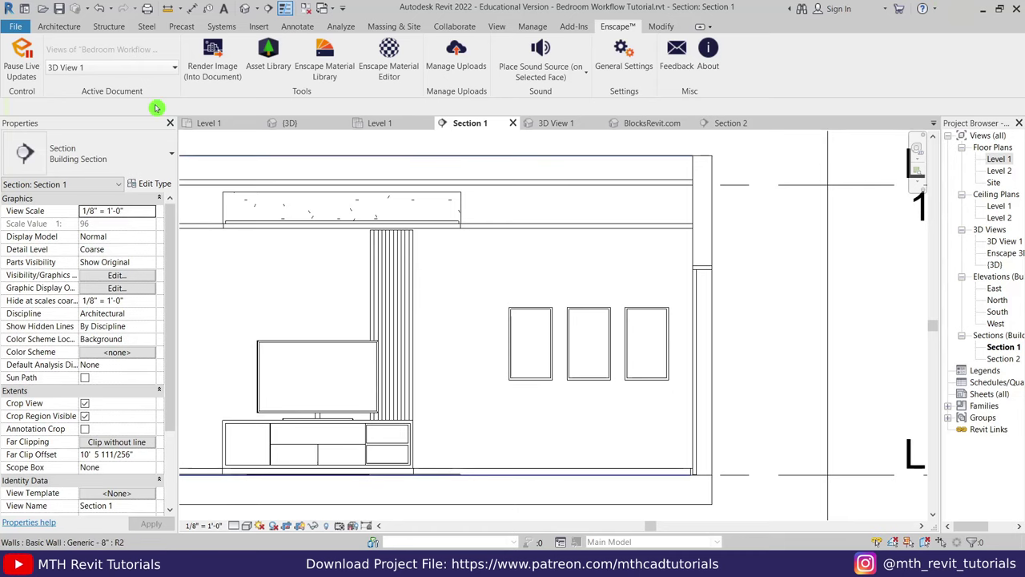
# Step: Move the floor's right boundary edge outward so the floor extends into a balcony
pyautogui.click(245, 8)
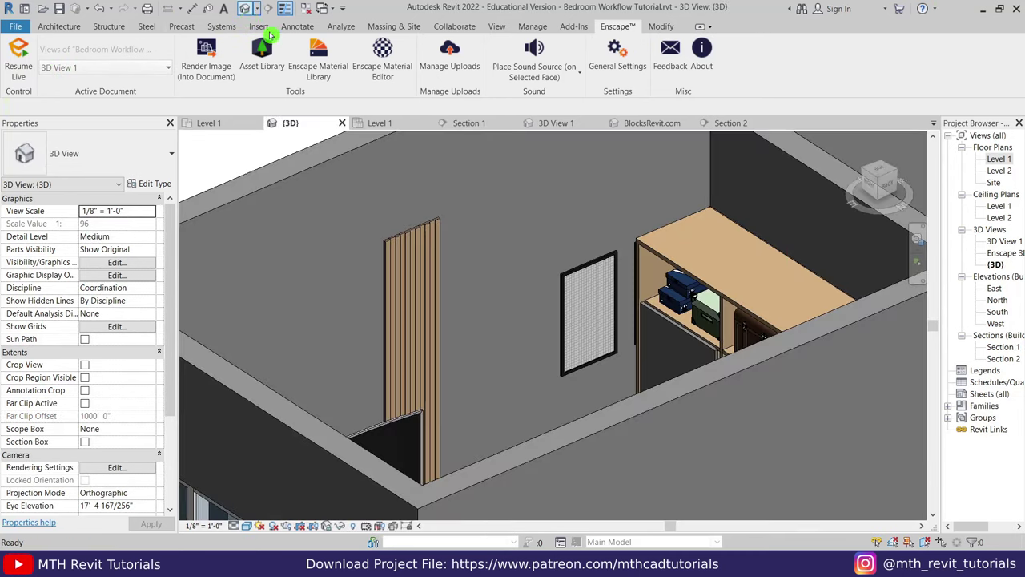
pyautogui.moveTo(417, 417)
pyautogui.keyDown('shift'); pyautogui.mouseDown(button='middle')
pyautogui.moveTo(449, 436)
pyautogui.moveTo(684, 458)
pyautogui.mouseUp(button='middle'); pyautogui.keyUp('shift')
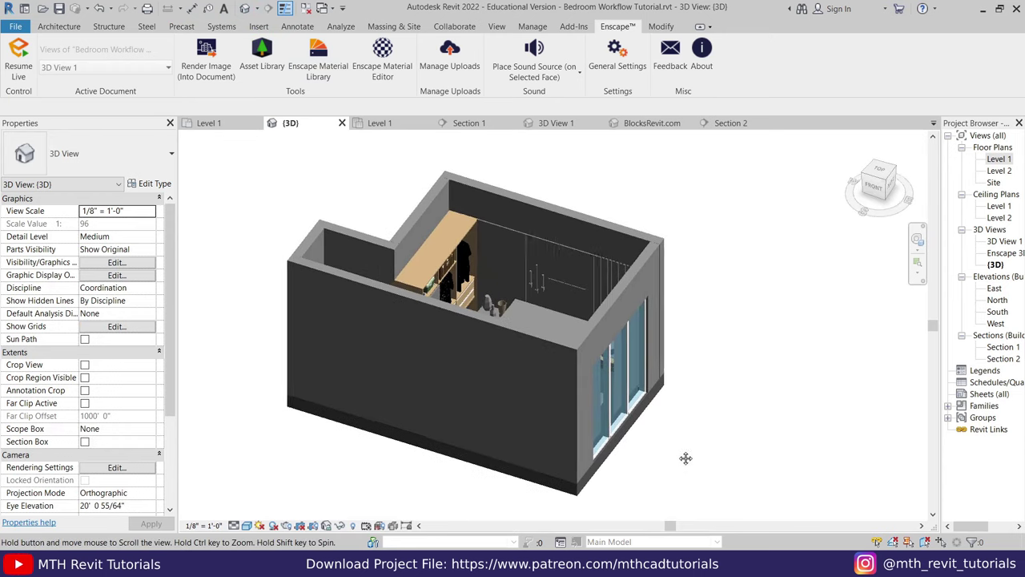
pyautogui.click(583, 382)
pyautogui.click(542, 72)
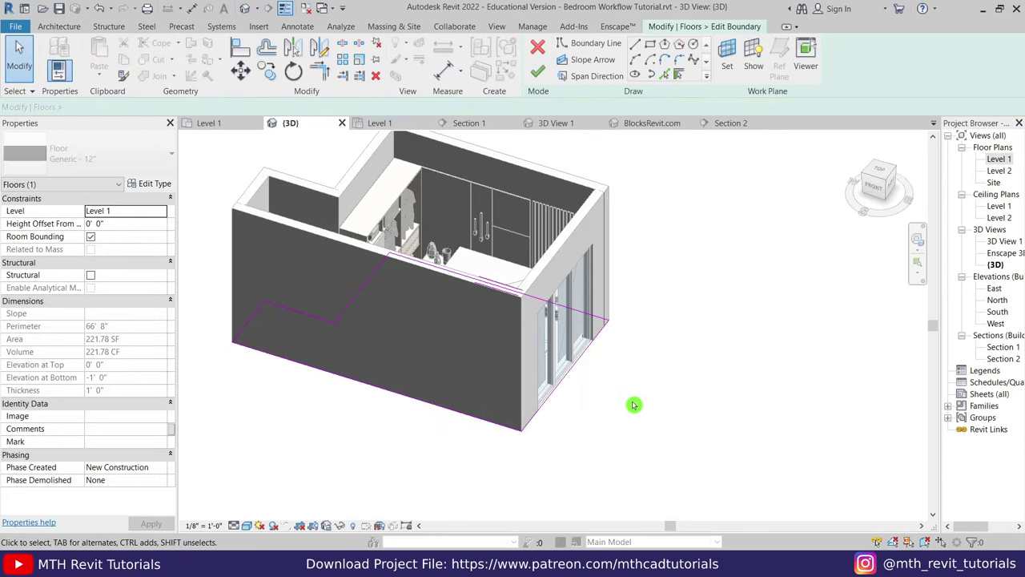
pyautogui.click(216, 123)
pyautogui.moveTo(657, 201); pyautogui.dragTo(387, 287, button='middle')
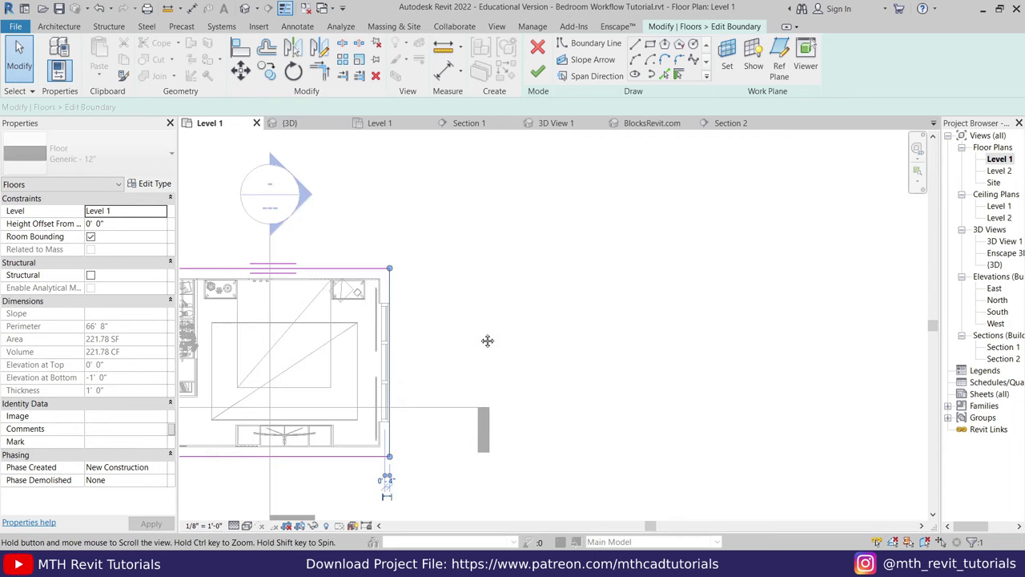
pyautogui.click(389, 360)
pyautogui.press('m')
pyautogui.press('v')
pyautogui.click(389, 271)
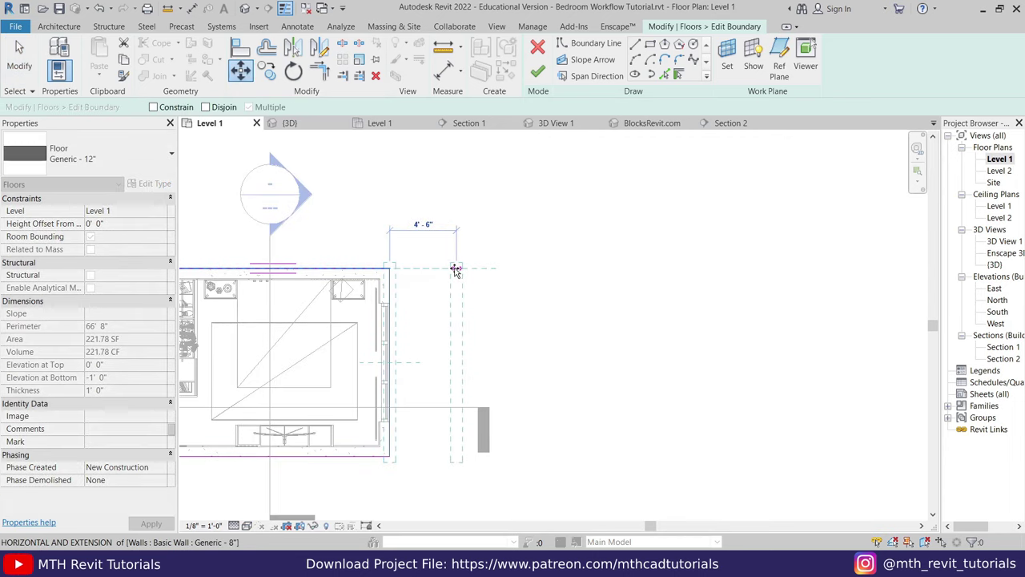
pyautogui.click(449, 271)
pyautogui.click(536, 74)
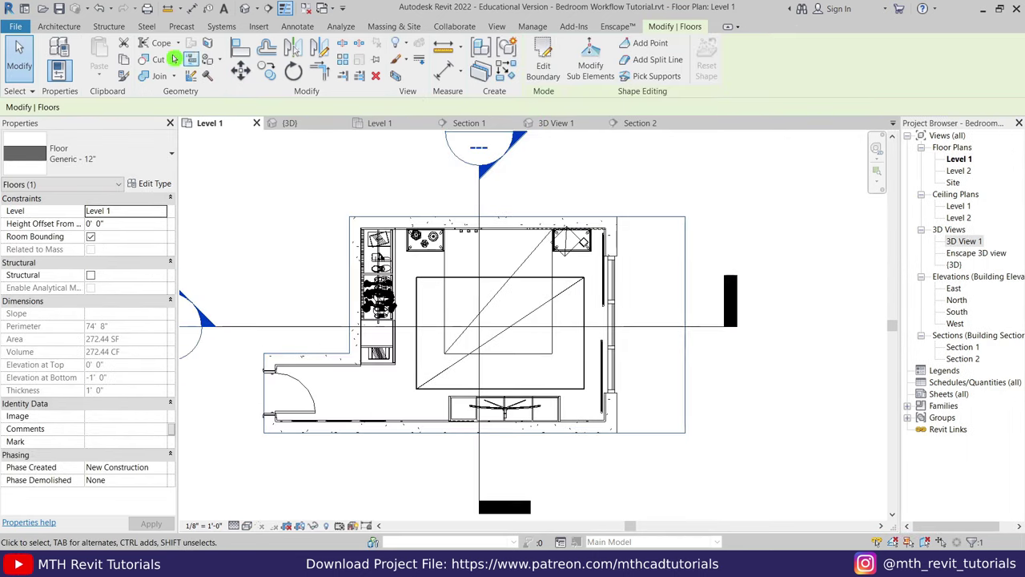
# Step: Sketch a railing path along the balcony's top floor edge
pyautogui.click(431, 58)
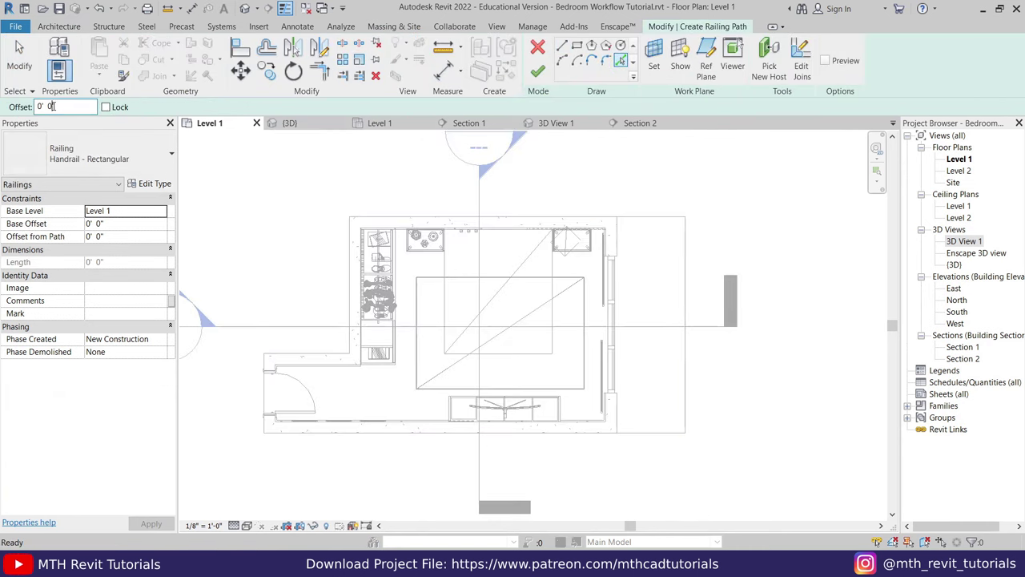
pyautogui.scroll(2, 609, 221)
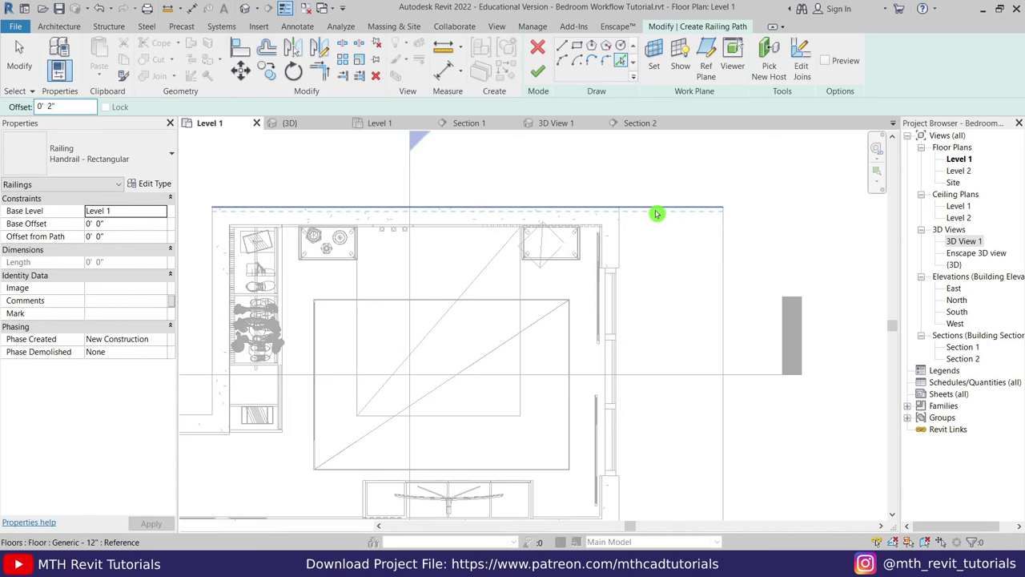
pyautogui.click(657, 213)
pyautogui.moveTo(726, 264); pyautogui.dragTo(646, 192, button='middle')
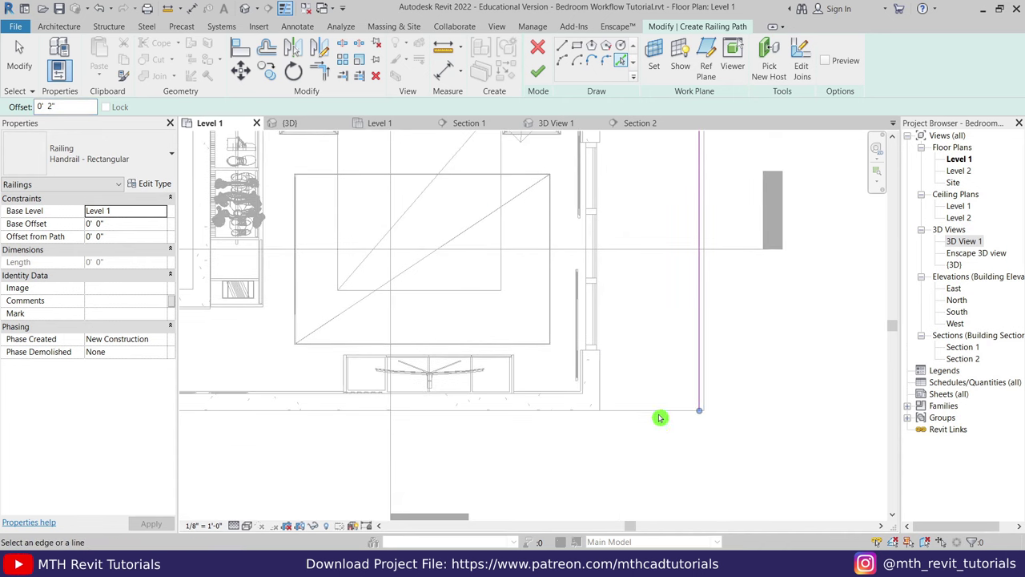
pyautogui.rightClick(657, 286)
pyautogui.click(677, 295)
# Step: Shorten the bottom railing sketch line to 4'0" and trim the top line from its left end
pyautogui.scroll(-1, 644, 414)
pyautogui.scroll(-2, 644, 414)
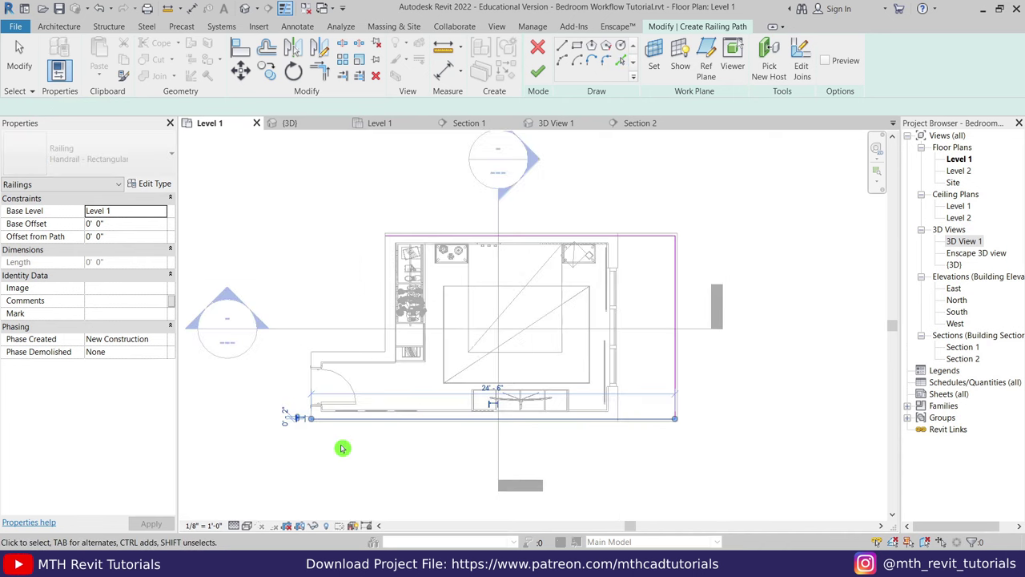
pyautogui.click(314, 418)
pyautogui.moveTo(312, 424); pyautogui.dragTo(614, 418)
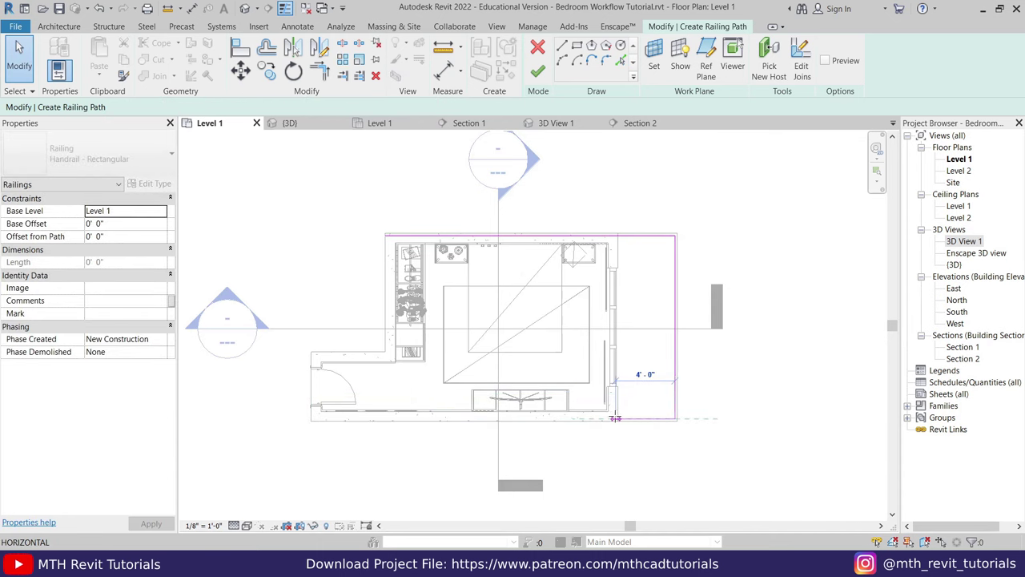
pyautogui.scroll(1, 616, 238)
pyautogui.click(615, 238)
pyautogui.moveTo(311, 239)
pyautogui.mouseDown()
pyautogui.moveTo(623, 239)
pyautogui.moveTo(582, 212)
pyautogui.mouseUp()
pyautogui.scroll(2, 617, 236)
# Step: Finish the railing and change its type to Handrail - Pipe, checking it in 3D
pyautogui.click(537, 78)
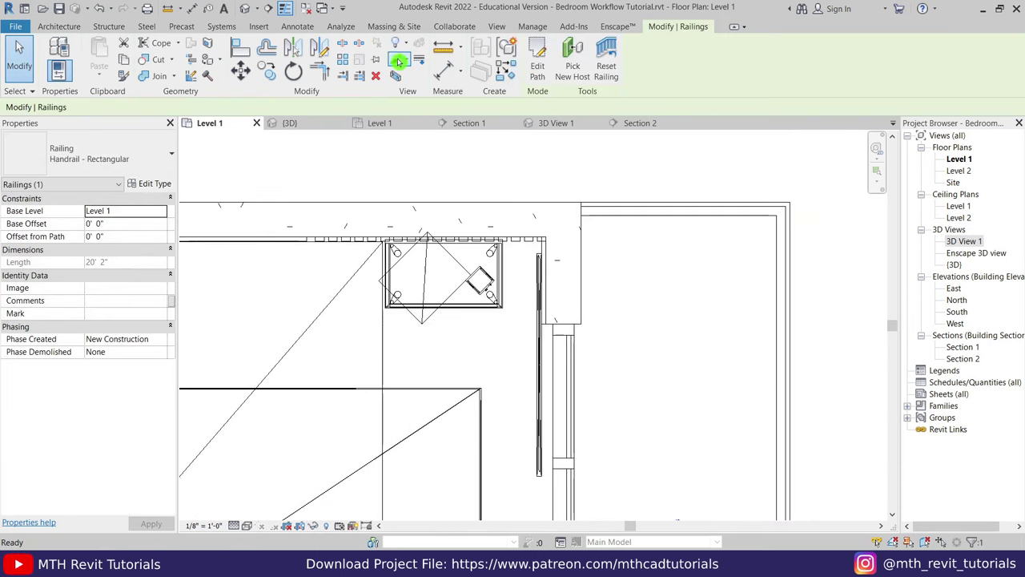
pyautogui.click(246, 10)
pyautogui.moveTo(609, 433)
pyautogui.keyDown('shift'); pyautogui.mouseDown(button='middle')
pyautogui.moveTo(680, 465)
pyautogui.moveTo(681, 423)
pyautogui.mouseUp(button='middle'); pyautogui.keyUp('shift')
pyautogui.click(708, 261)
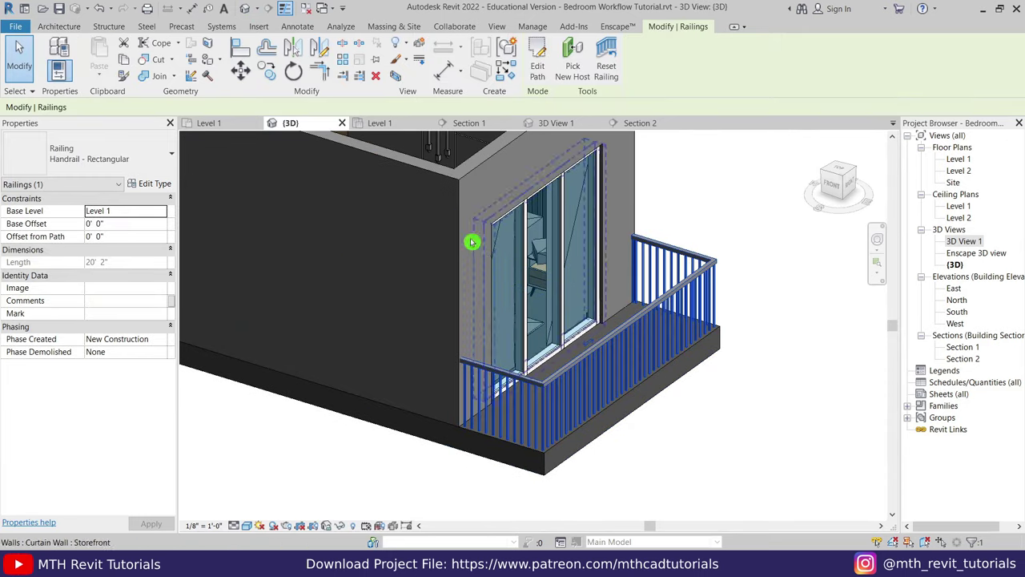
pyautogui.click(121, 161)
pyautogui.click(80, 265)
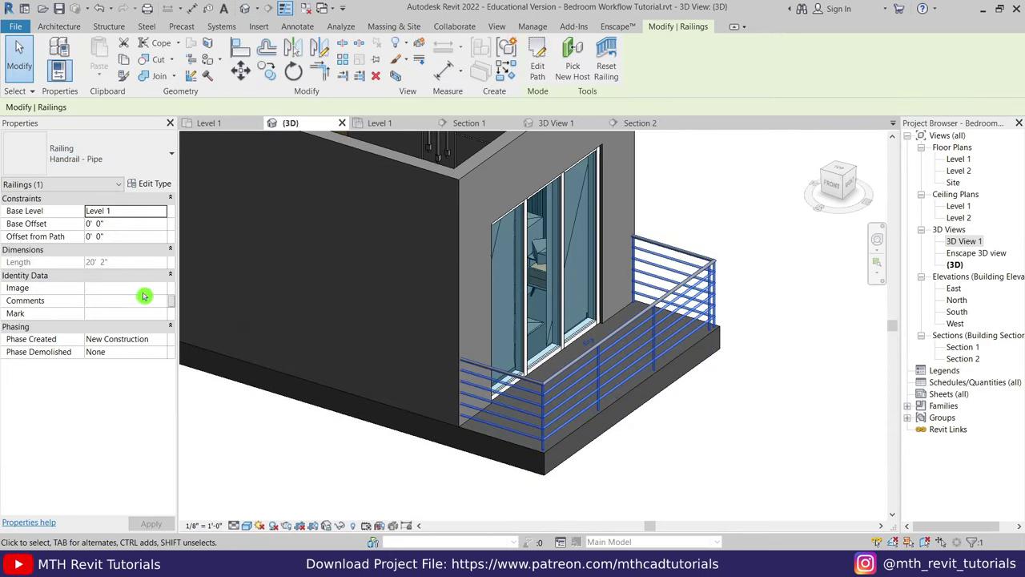
pyautogui.scroll(2, 645, 332)
pyautogui.keyDown('shift'); pyautogui.moveTo(645, 332); pyautogui.dragTo(395, 313, button='middle'); pyautogui.keyUp('shift')
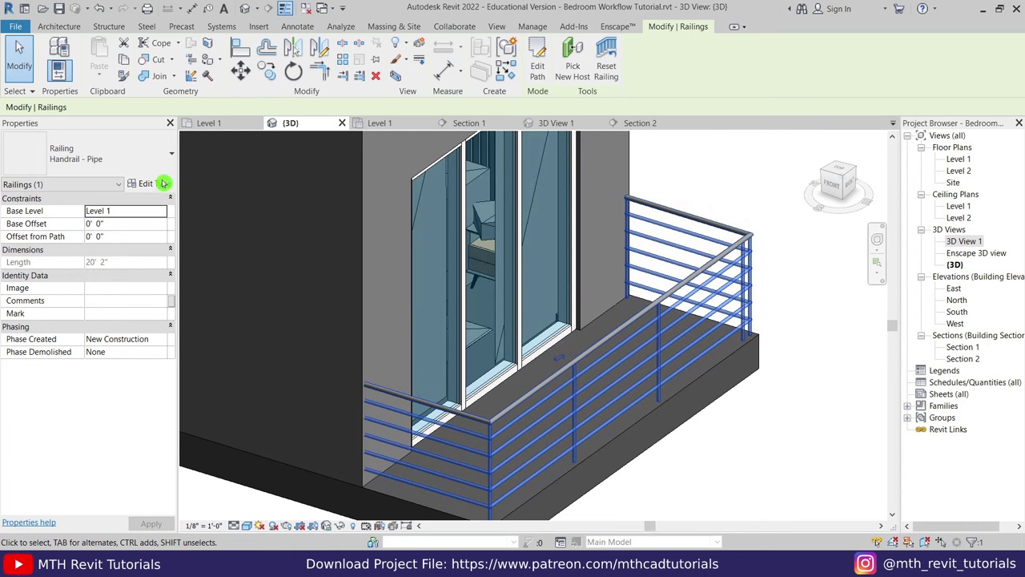
pyautogui.click(61, 8)
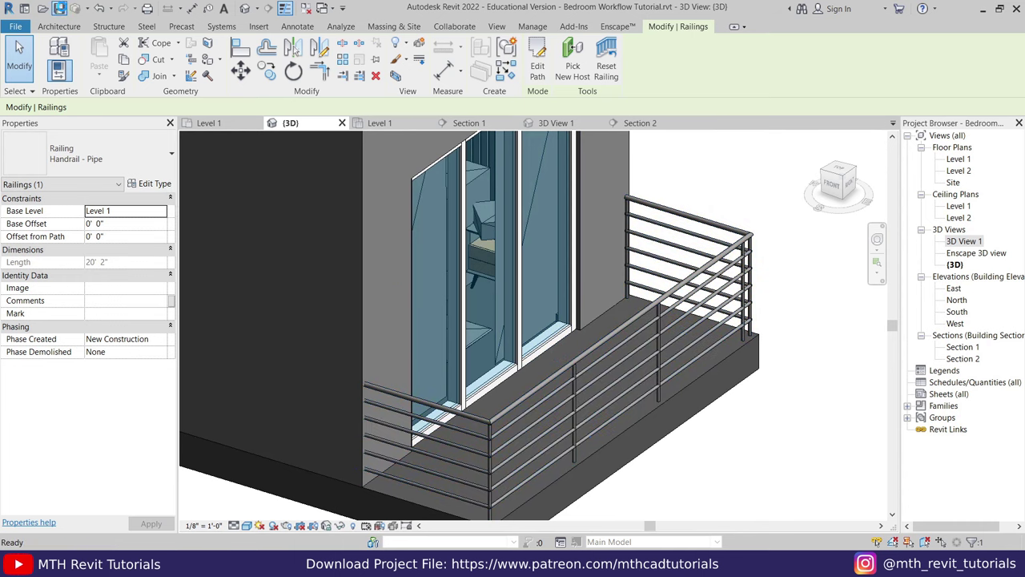
pyautogui.click(602, 363)
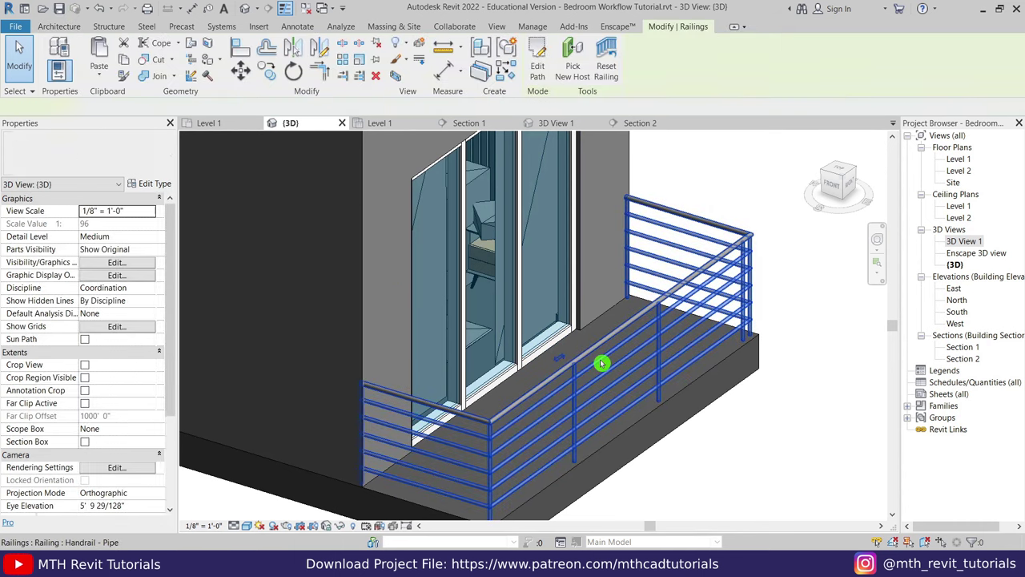
# Step: Duplicate 004 Metal into 004 Metal(1) for the rails, with shading using the render appearance
pyautogui.click(149, 184)
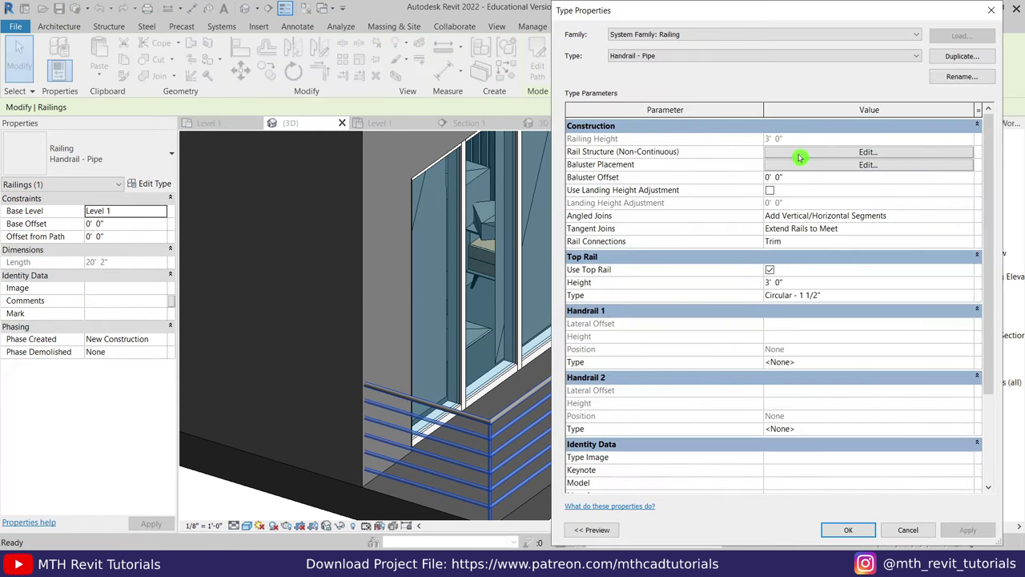
pyautogui.click(867, 151)
pyautogui.click(969, 100)
pyautogui.click(967, 99)
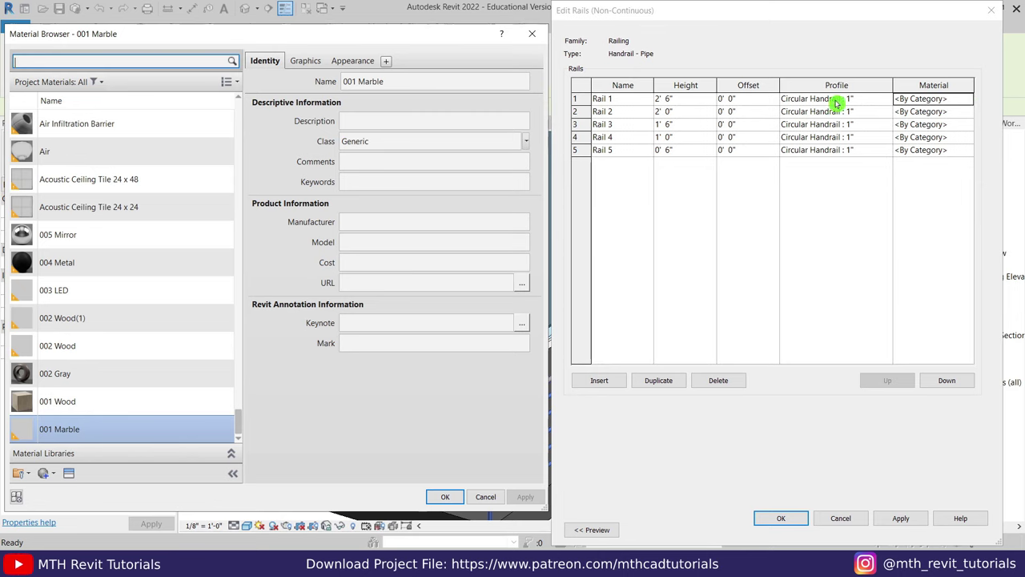
pyautogui.click(72, 262)
pyautogui.rightClick(65, 257)
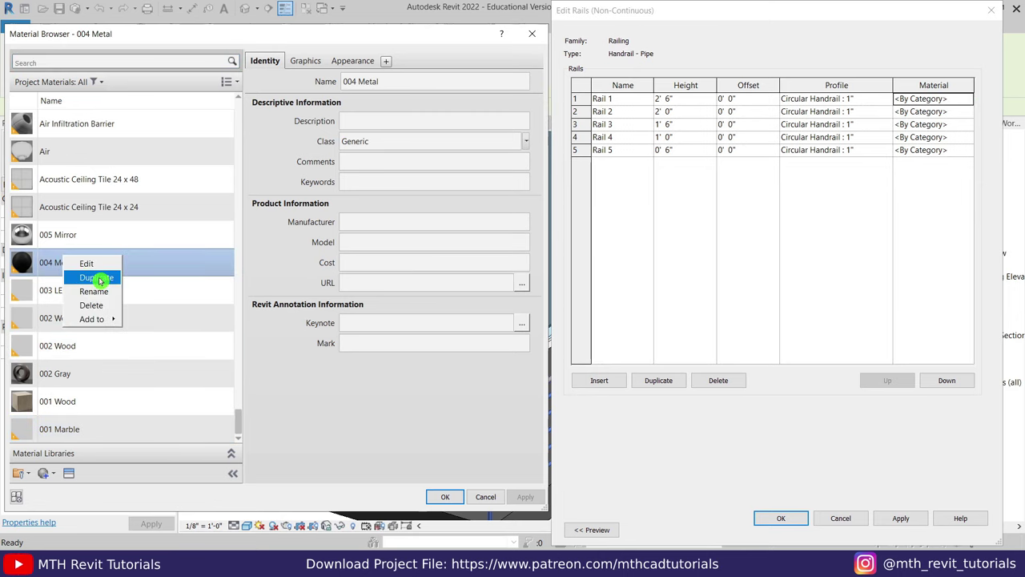
pyautogui.click(100, 276)
pyautogui.click(311, 66)
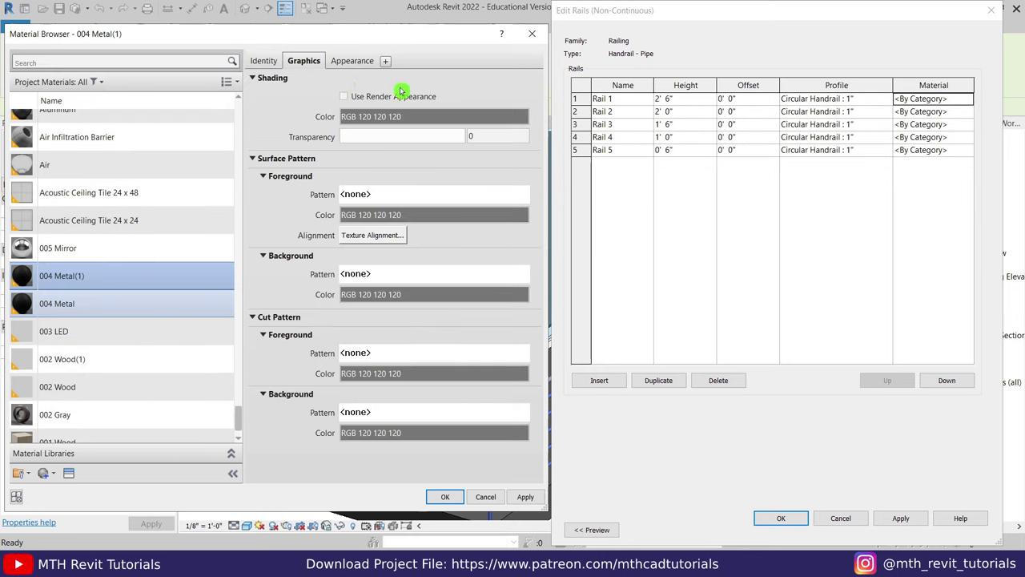
pyautogui.click(393, 96)
pyautogui.click(364, 64)
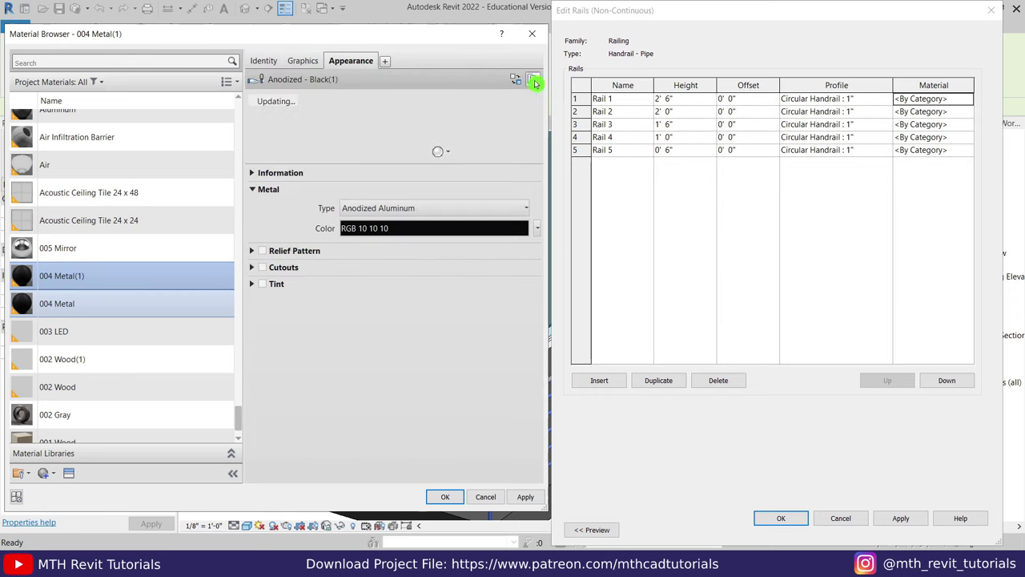
# Step: Make 004 Metal(1) grey RGB 129 Chrome and assign it to the rails
pyautogui.click(441, 230)
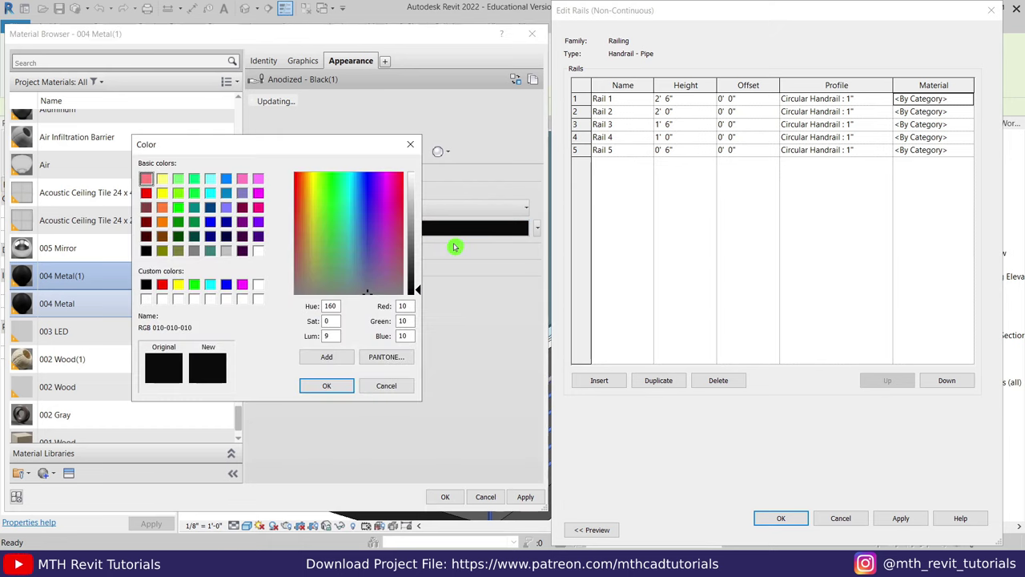
pyautogui.click(327, 388)
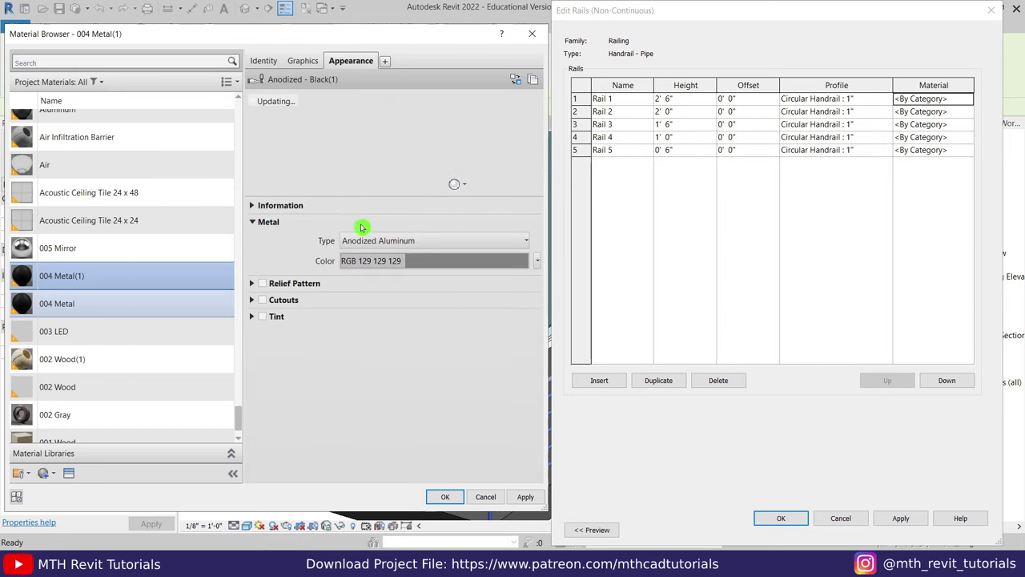
pyautogui.click(379, 240)
pyautogui.click(452, 290)
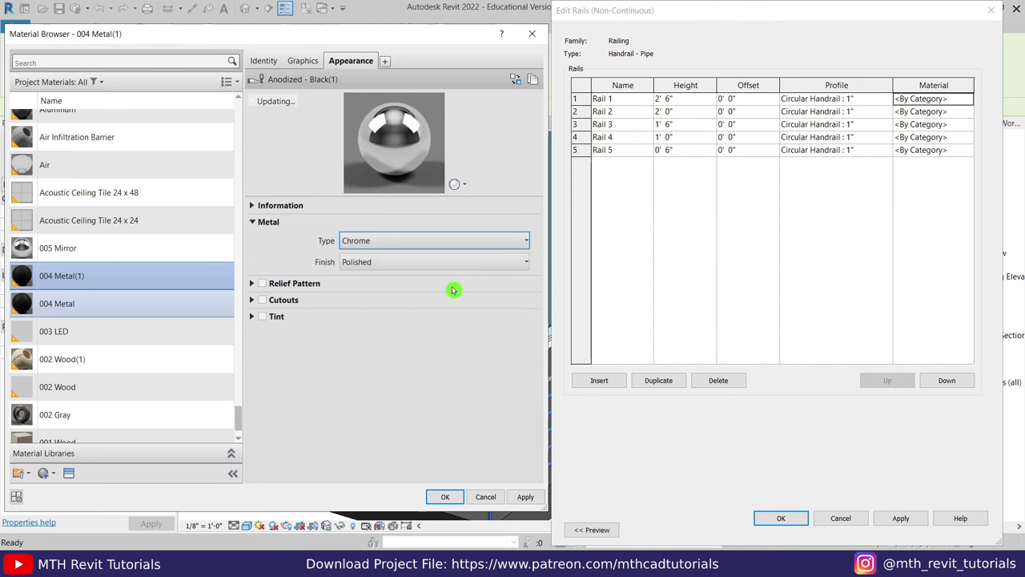
pyautogui.click(442, 498)
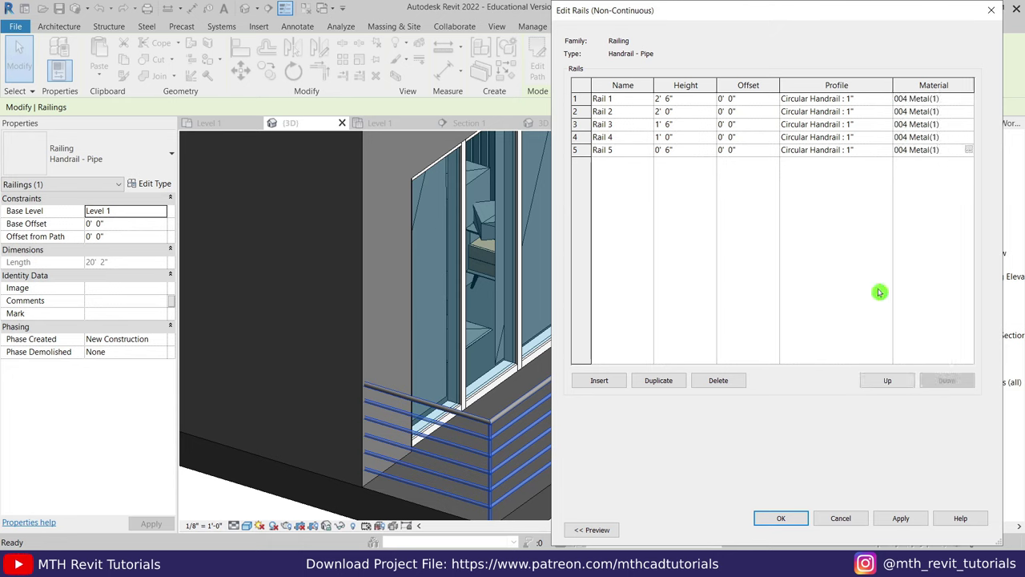
pyautogui.click(782, 521)
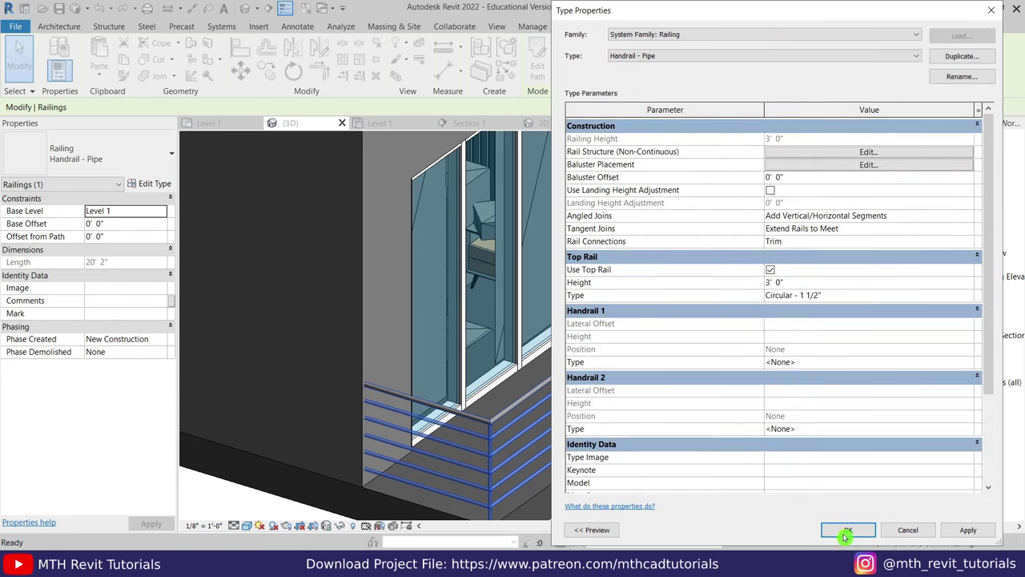
pyautogui.click(848, 531)
# Step: Set the top rail's material to 004 Metal(1)
pyautogui.press('Escape')
pyautogui.scroll(3, 675, 366)
pyautogui.scroll(2, 591, 362)
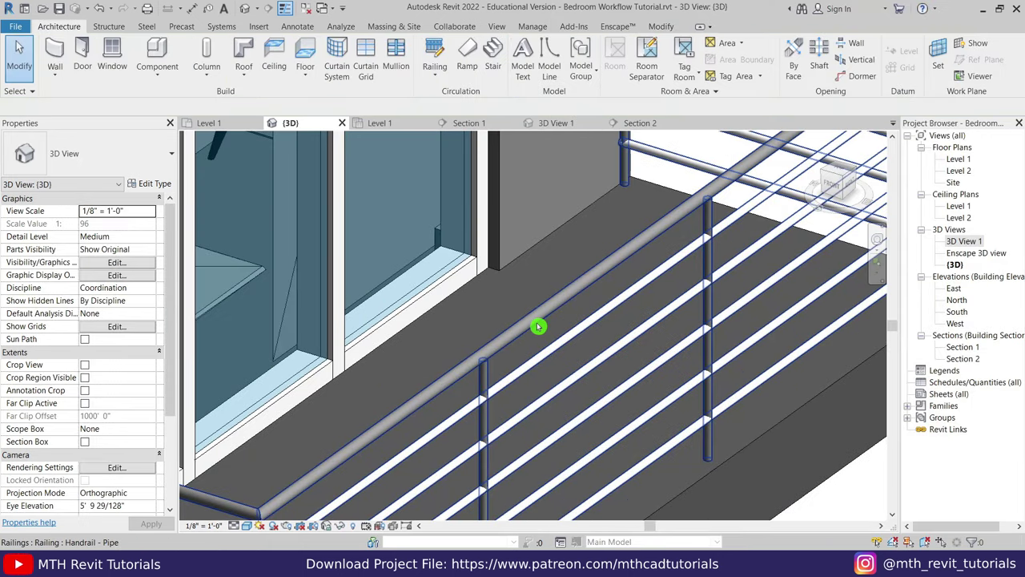
pyautogui.press('Tab')
pyautogui.click(537, 327)
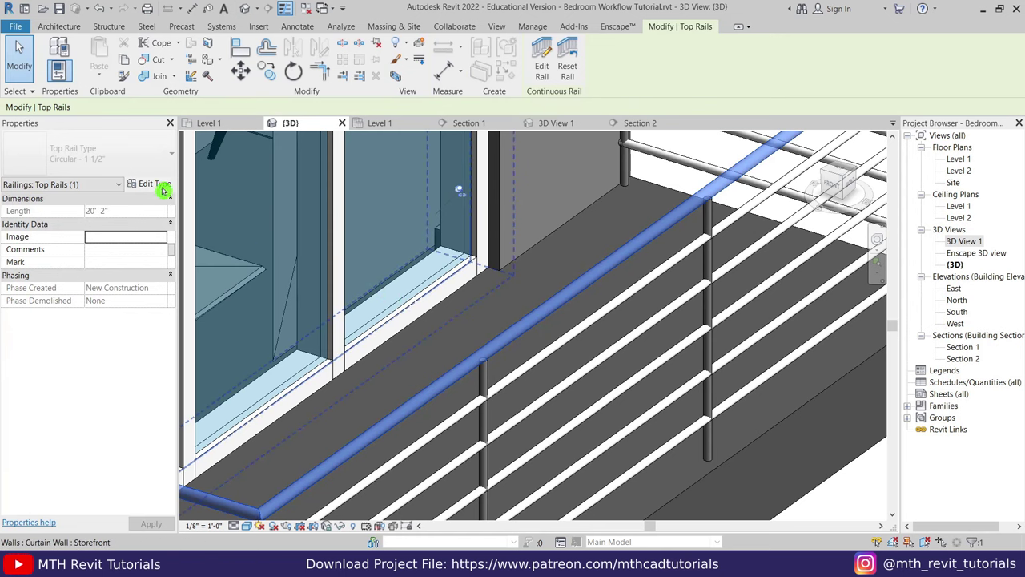
pyautogui.click(153, 185)
pyautogui.click(877, 232)
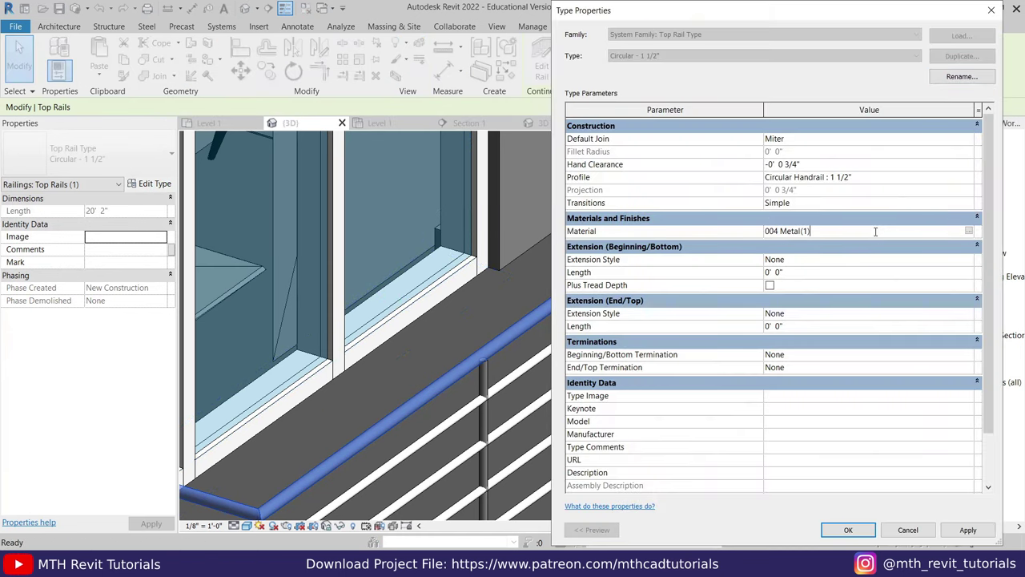
pyautogui.click(848, 529)
pyautogui.press('Escape')
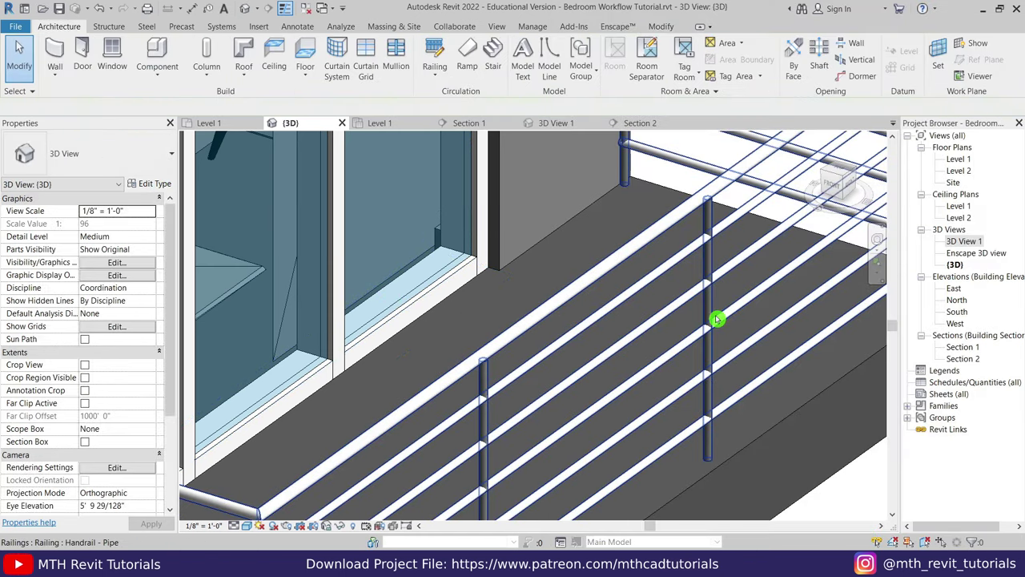
# Step: Find the Baluster - Round 1" type and give it the 004 Metal(1) material
pyautogui.rightClick(950, 407)
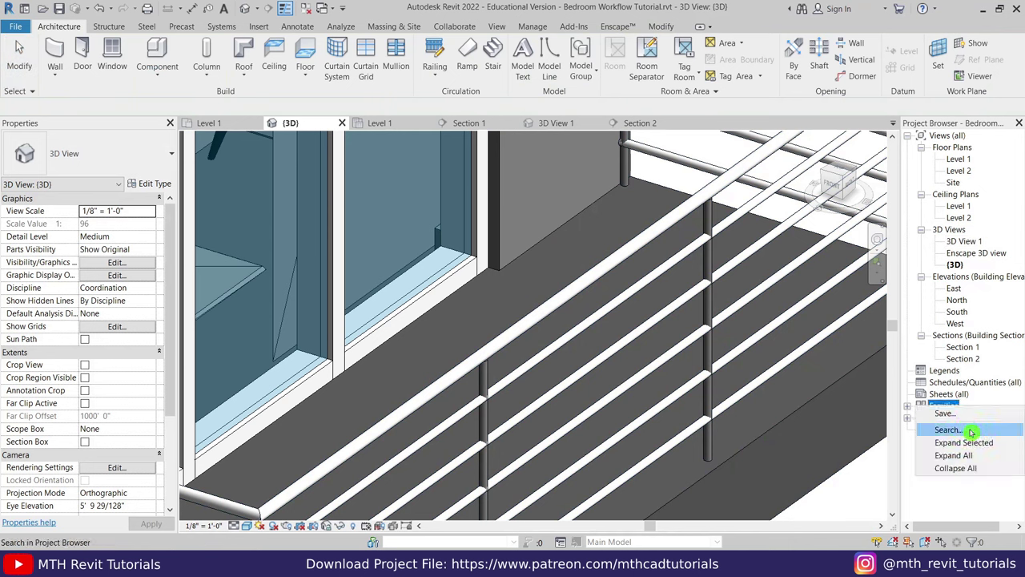
pyautogui.click(948, 431)
pyautogui.write('Baluster')
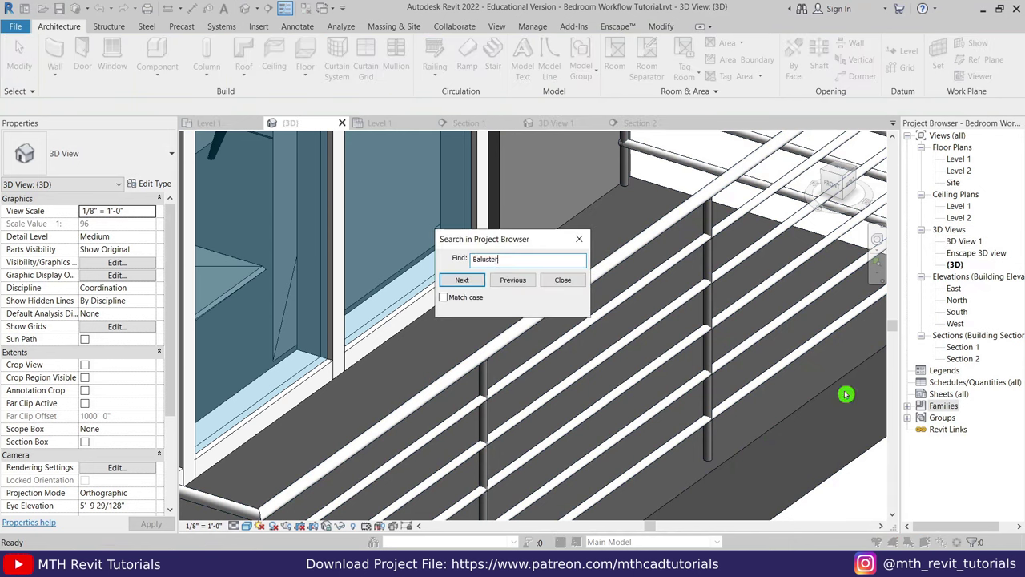
pyautogui.click(475, 286)
pyautogui.press('Escape')
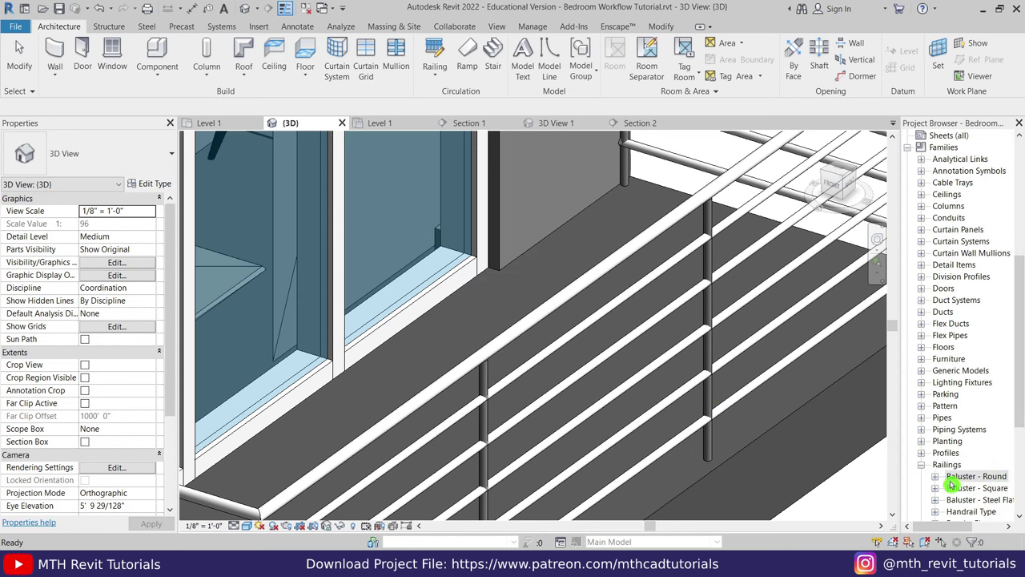
pyautogui.rightClick(942, 479)
pyautogui.click(972, 471)
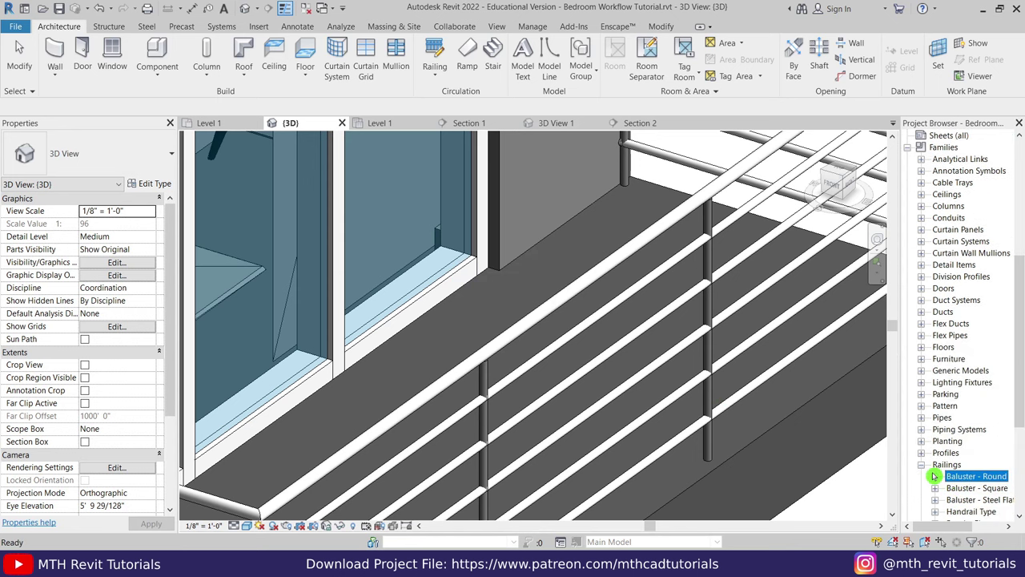
pyautogui.scroll(-1, 942, 479)
pyautogui.click(965, 442)
pyautogui.rightClick(965, 442)
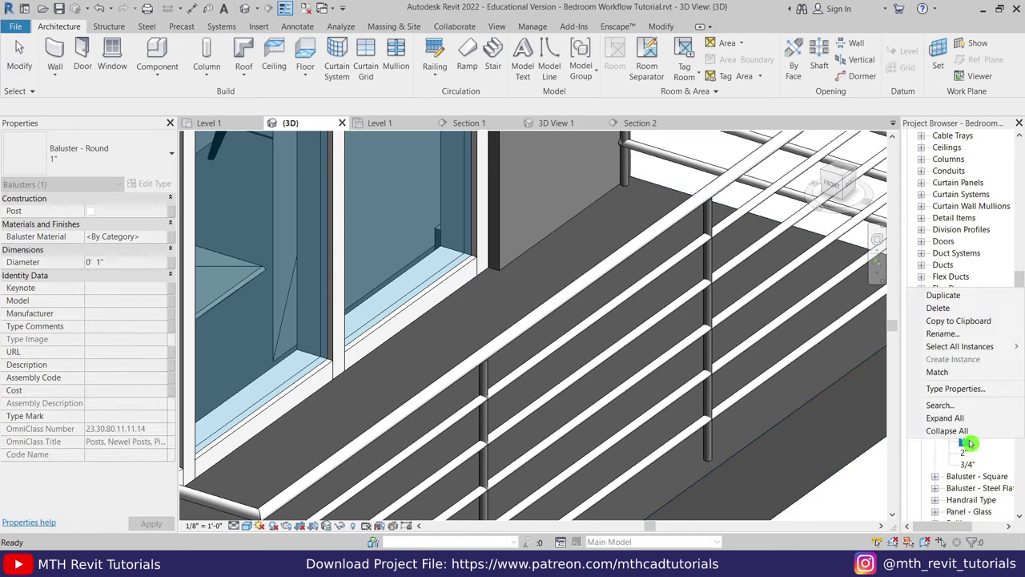
pyautogui.click(985, 417)
pyautogui.doubleClick(967, 442)
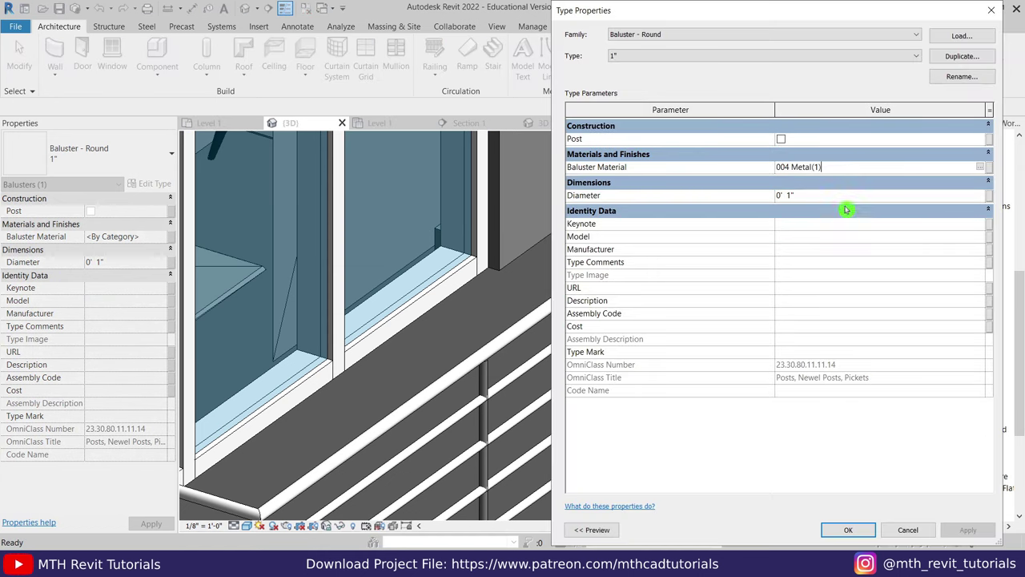
pyautogui.click(849, 532)
# Step: Collapse the Families list and orbit to view the whole room and balcony
pyautogui.scroll(-3, 689, 392)
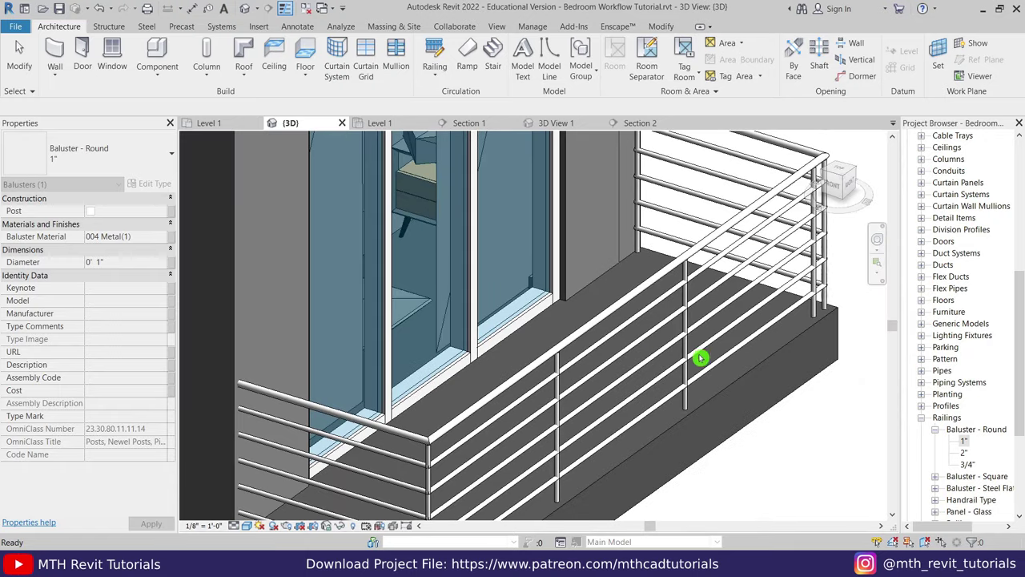
pyautogui.scroll(2, 959, 359)
pyautogui.click(909, 231)
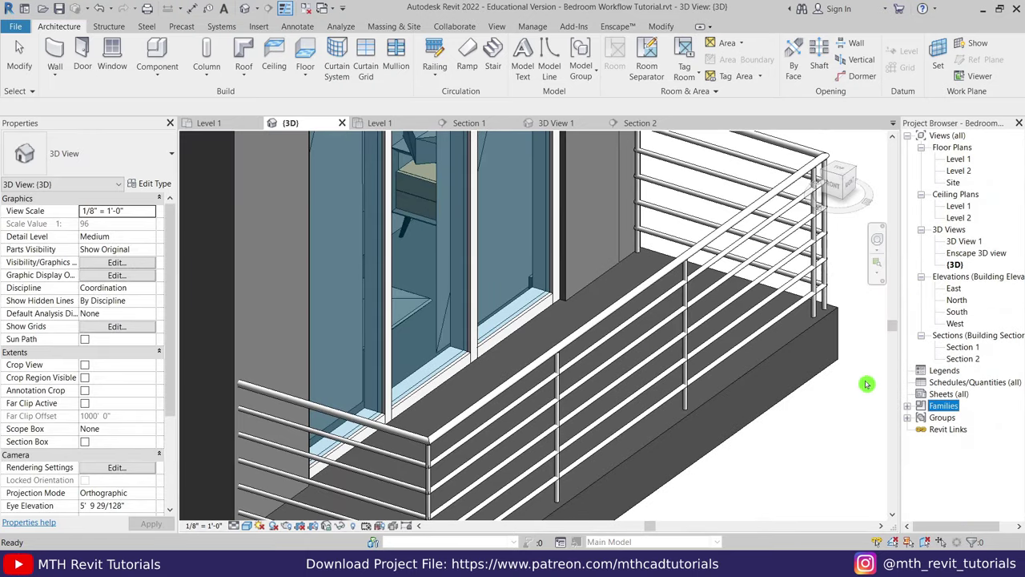
pyautogui.scroll(-3, 687, 438)
pyautogui.scroll(-2, 636, 408)
pyautogui.moveTo(637, 408)
pyautogui.keyDown('shift'); pyautogui.mouseDown(button='middle')
pyautogui.moveTo(630, 394)
pyautogui.moveTo(641, 377)
pyautogui.mouseUp(button='middle'); pyautogui.keyUp('shift')
# Step: In the Level 1 plan, search the Enscape library for 'ior' and place several potted plants on the balcony
pyautogui.doubleClick(958, 158)
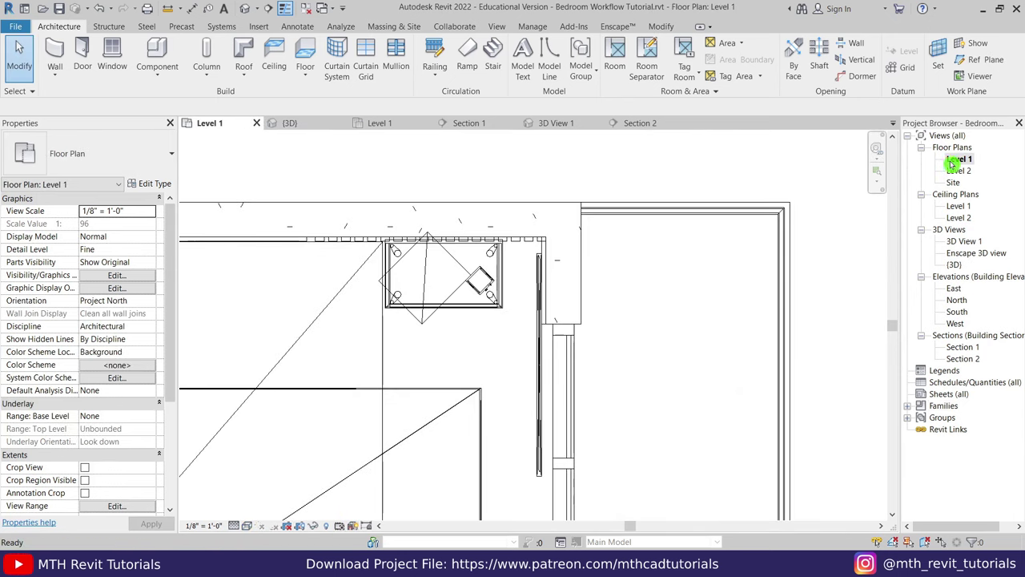
pyautogui.scroll(-3, 574, 227)
pyautogui.scroll(1, 574, 322)
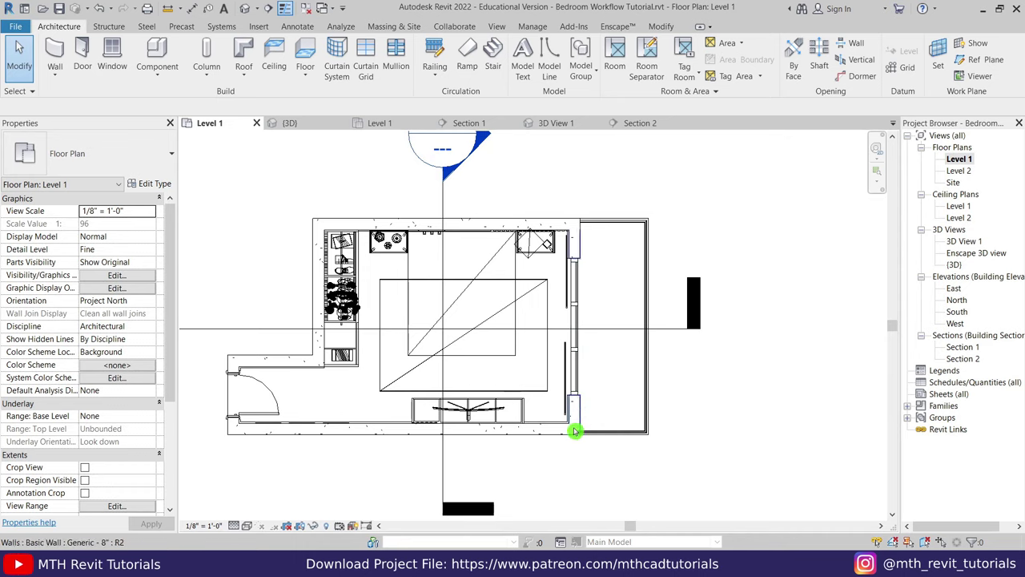
pyautogui.click(411, 525)
pyautogui.write('inter')
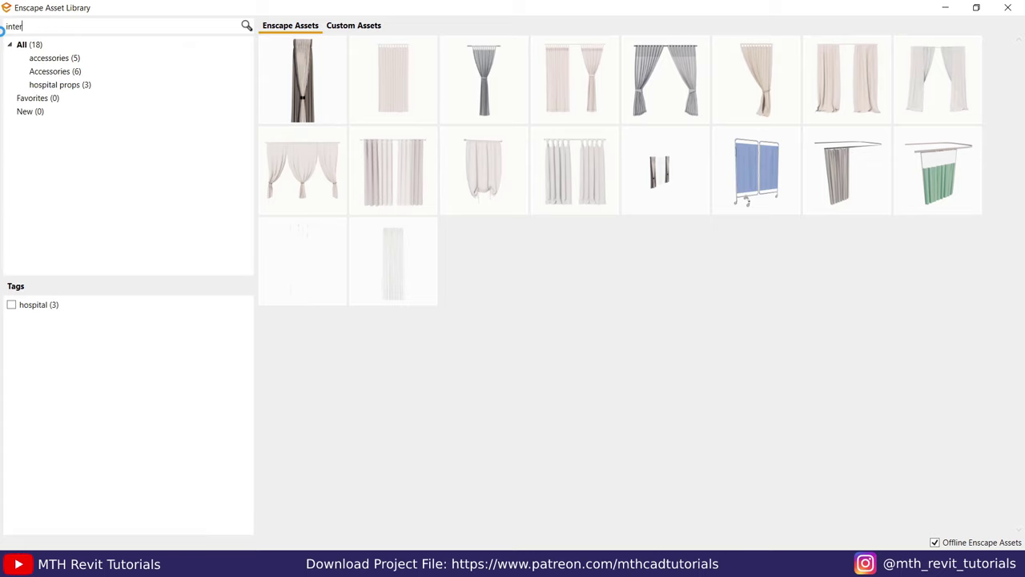
pyautogui.write('ior')
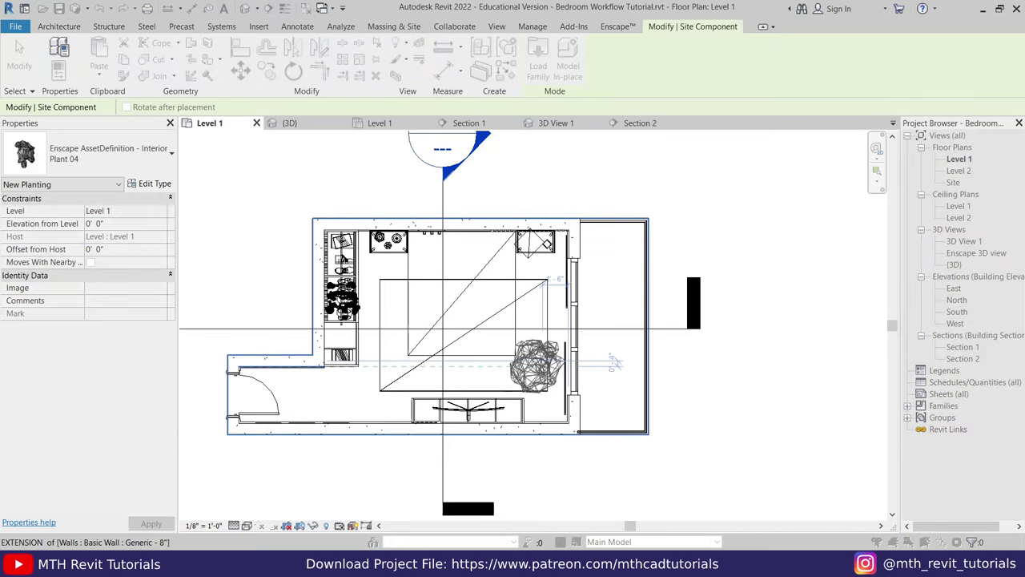
pyautogui.scroll(5, 542, 390)
pyautogui.click(537, 402)
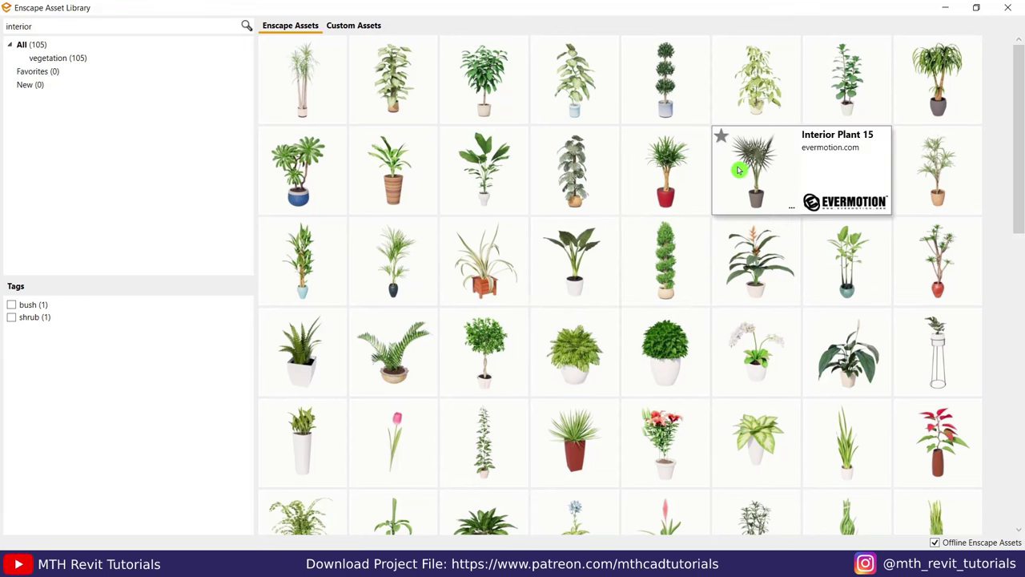
pyautogui.click(852, 204)
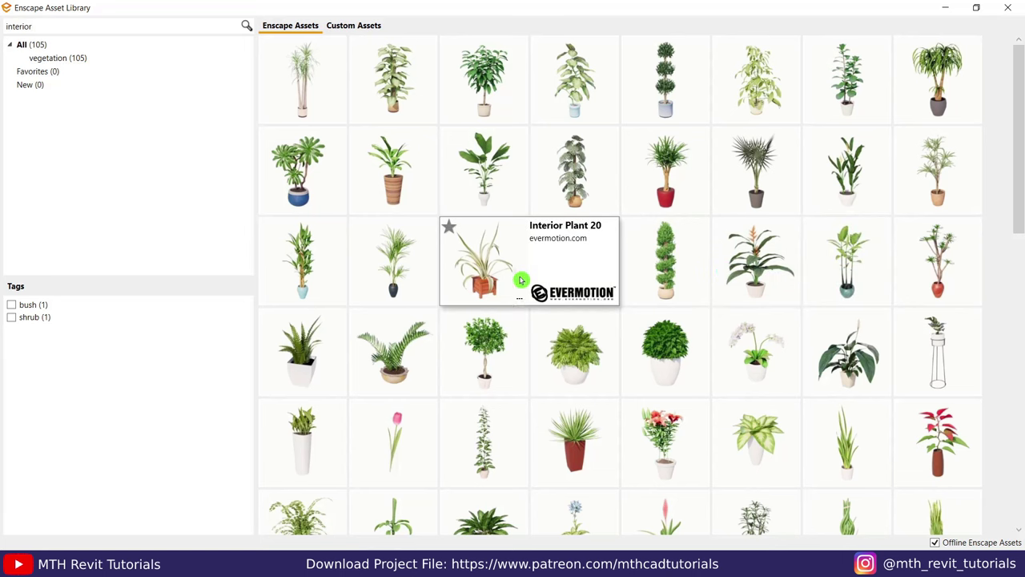
pyautogui.click(571, 164)
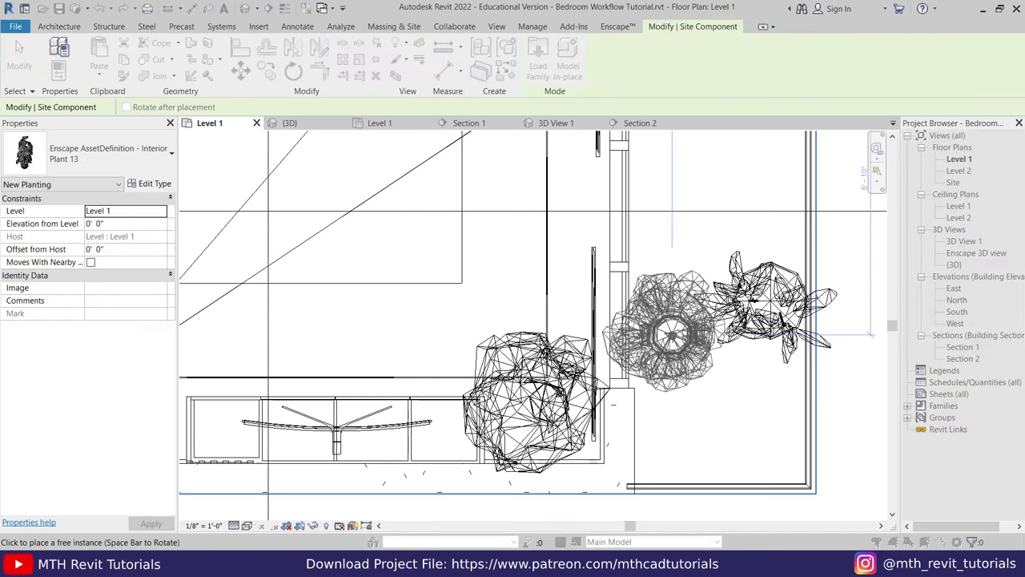
pyautogui.rightClick(707, 335)
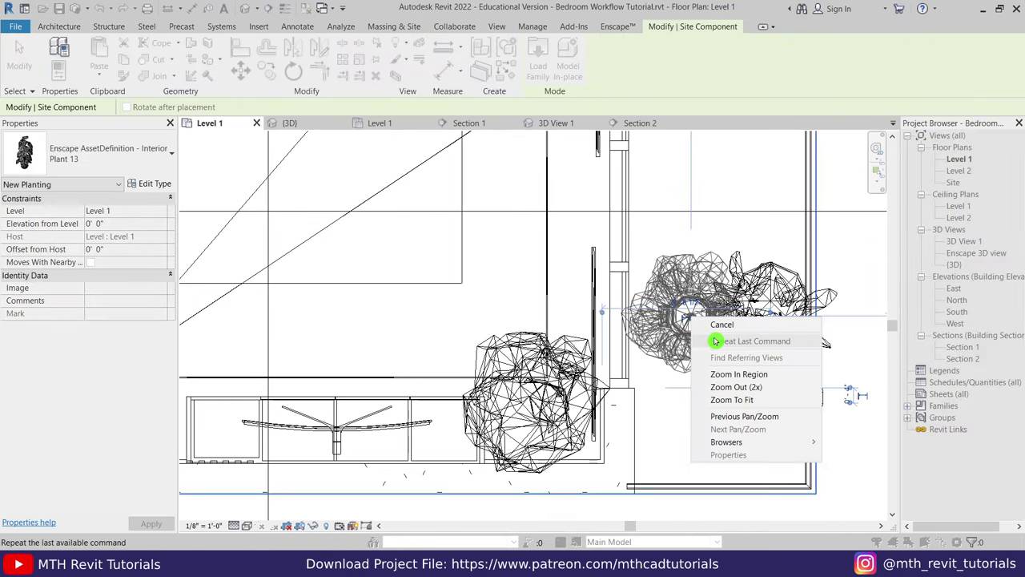
pyautogui.click(705, 327)
# Step: Place Interior Plant 75 on the balcony and review its type properties
pyautogui.scroll(-2, 673, 341)
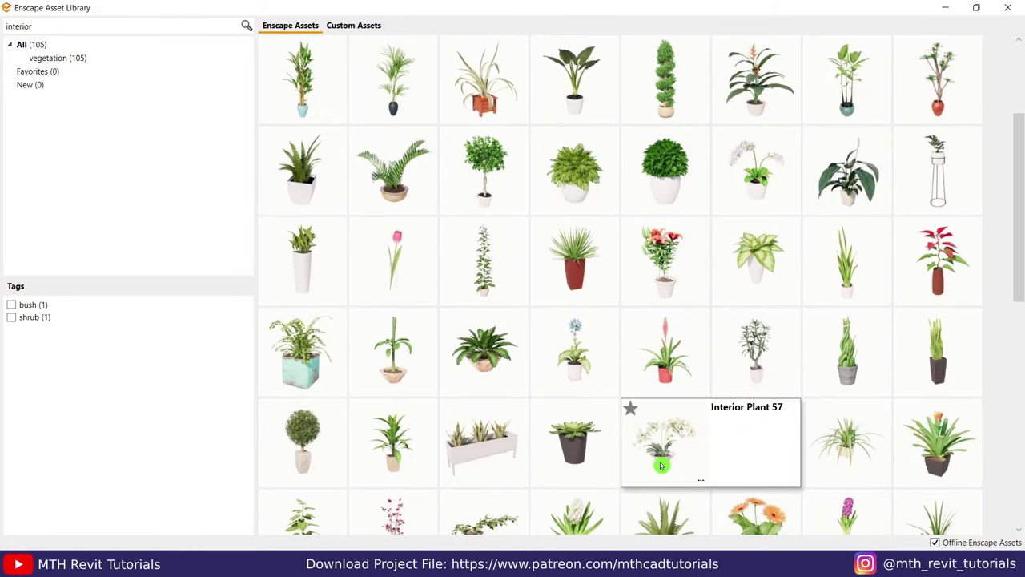
pyautogui.scroll(-2, 661, 465)
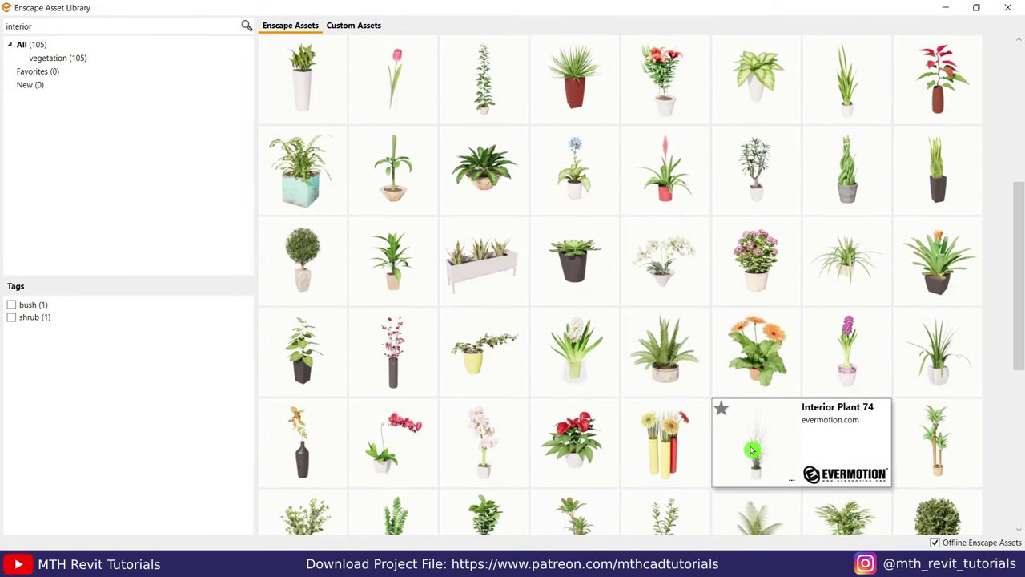
pyautogui.click(840, 452)
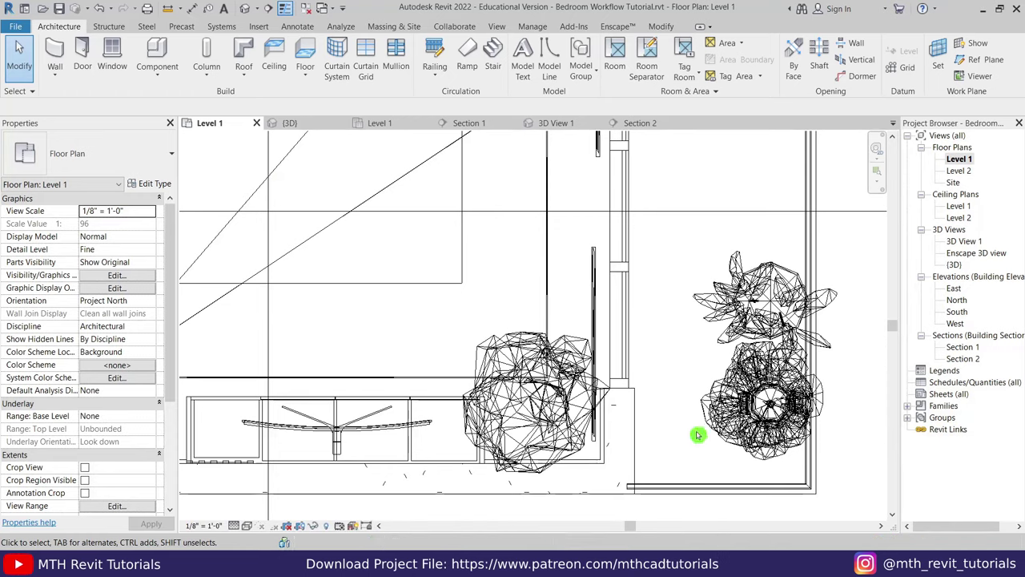
pyautogui.rightClick(670, 350)
pyautogui.click(689, 360)
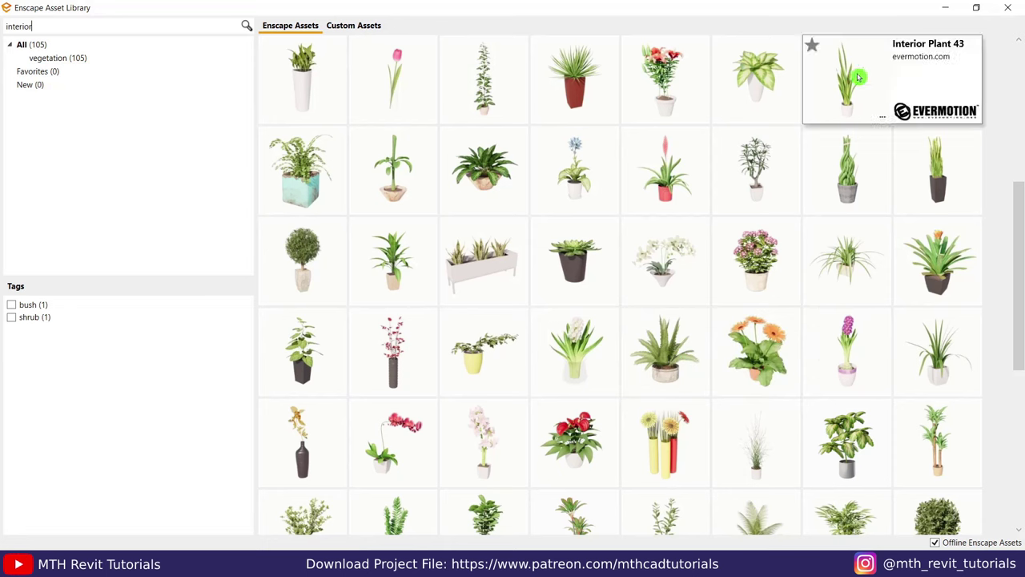
pyautogui.click(663, 455)
pyautogui.click(155, 183)
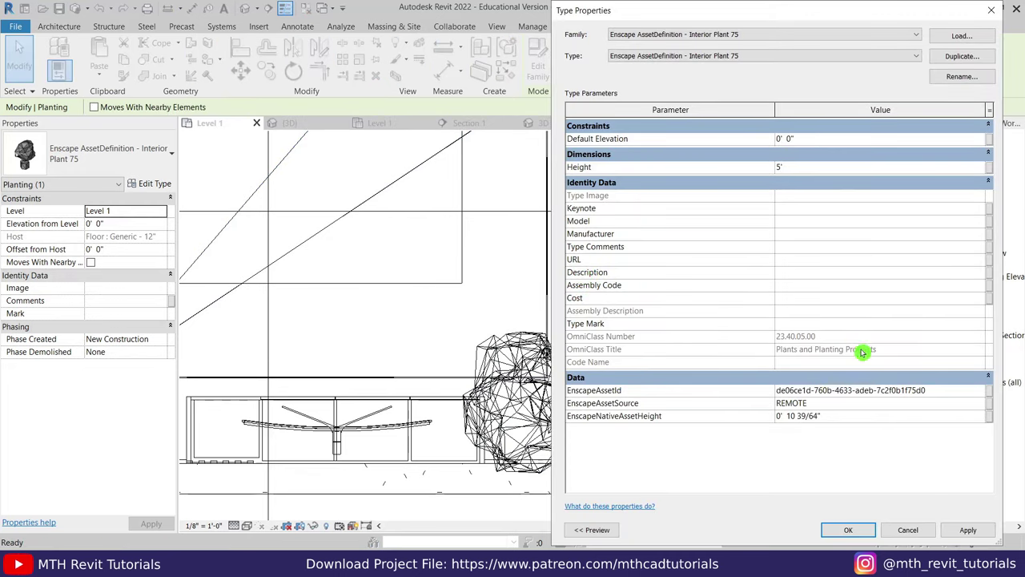
pyautogui.click(846, 533)
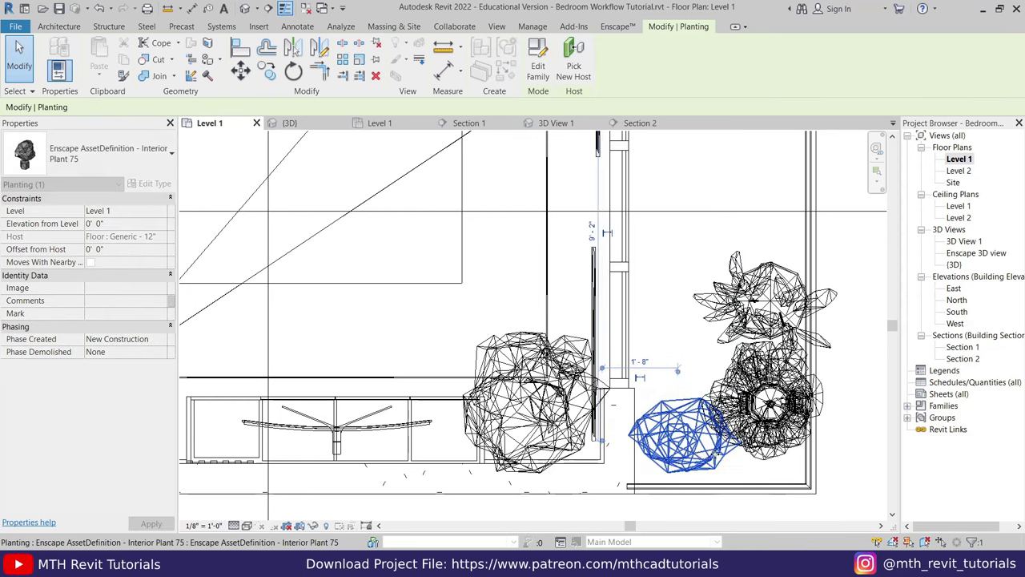
# Step: Add another large plant from the Enscape library to the balcony
pyautogui.scroll(-3, 673, 449)
pyautogui.click(713, 323)
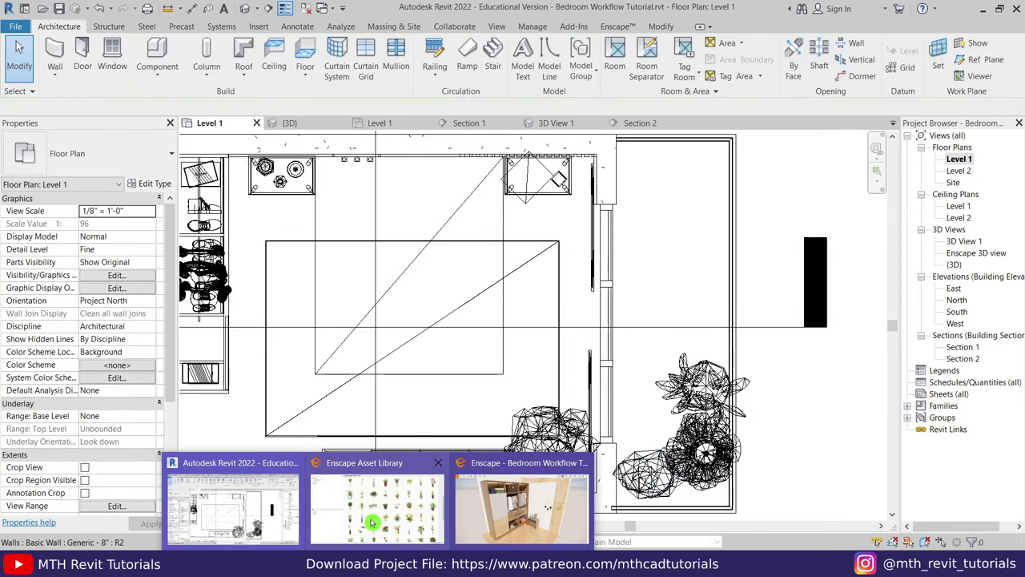
pyautogui.click(372, 522)
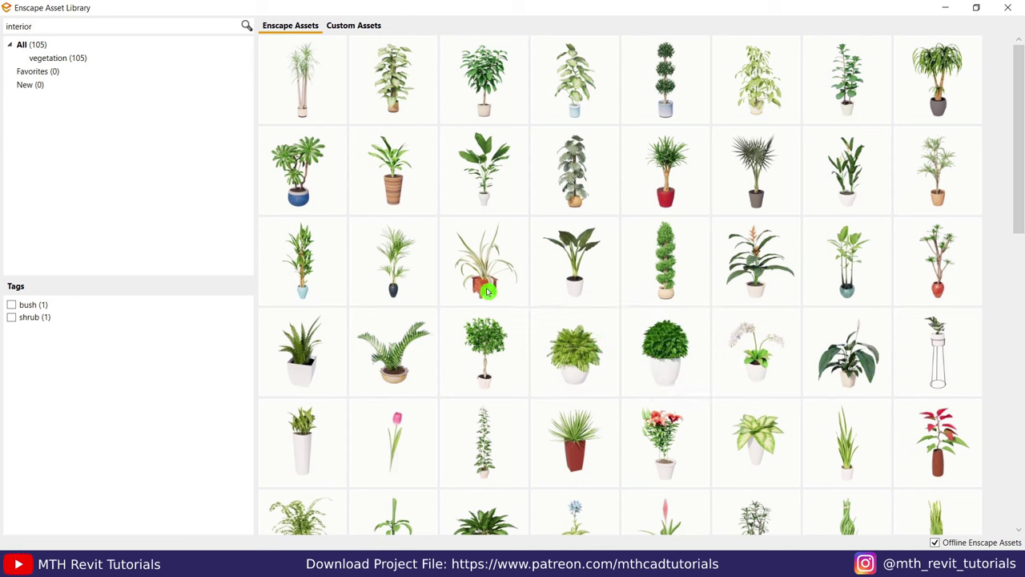
pyautogui.click(828, 270)
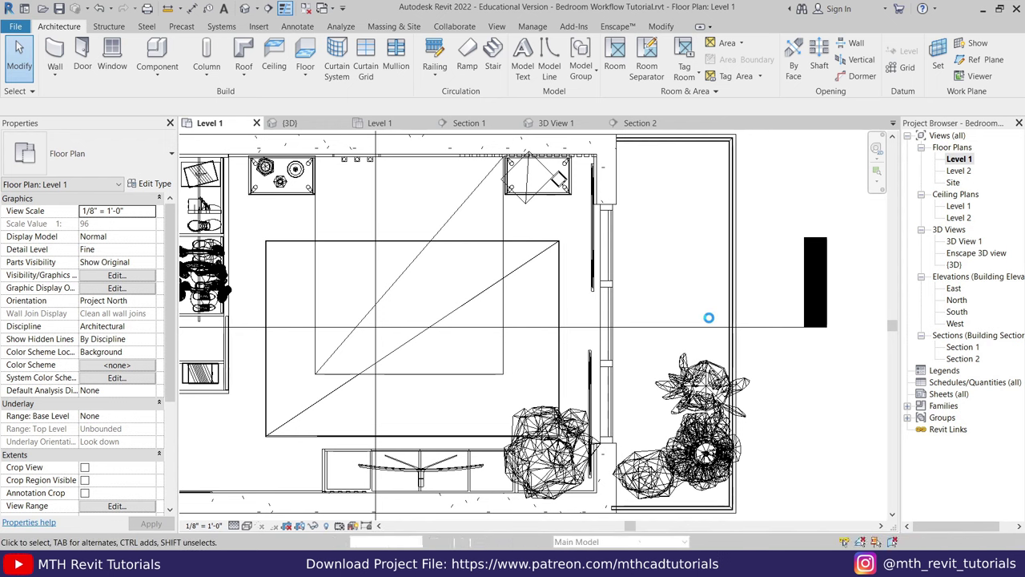
pyautogui.rightClick(717, 281)
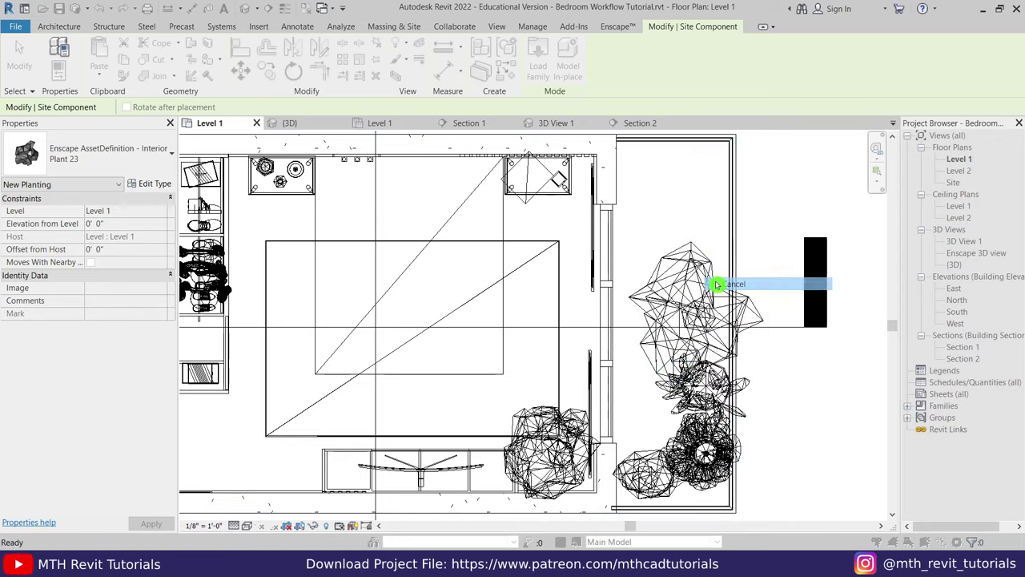
pyautogui.click(729, 284)
pyautogui.write('a')
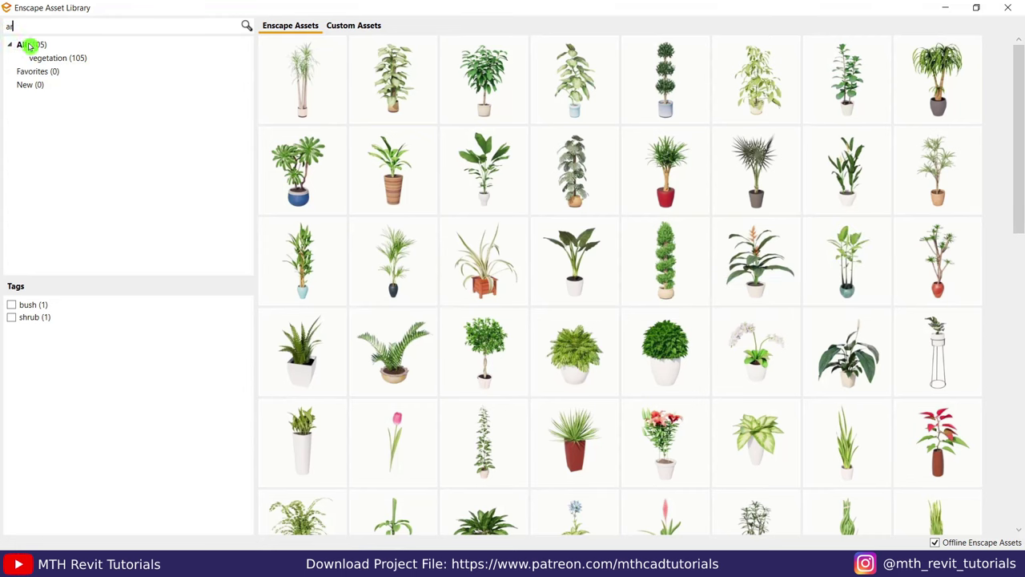
# Step: Search 'rm' and place Outdoor Armchair 02 in the balcony's upper corner
pyautogui.write('rm')
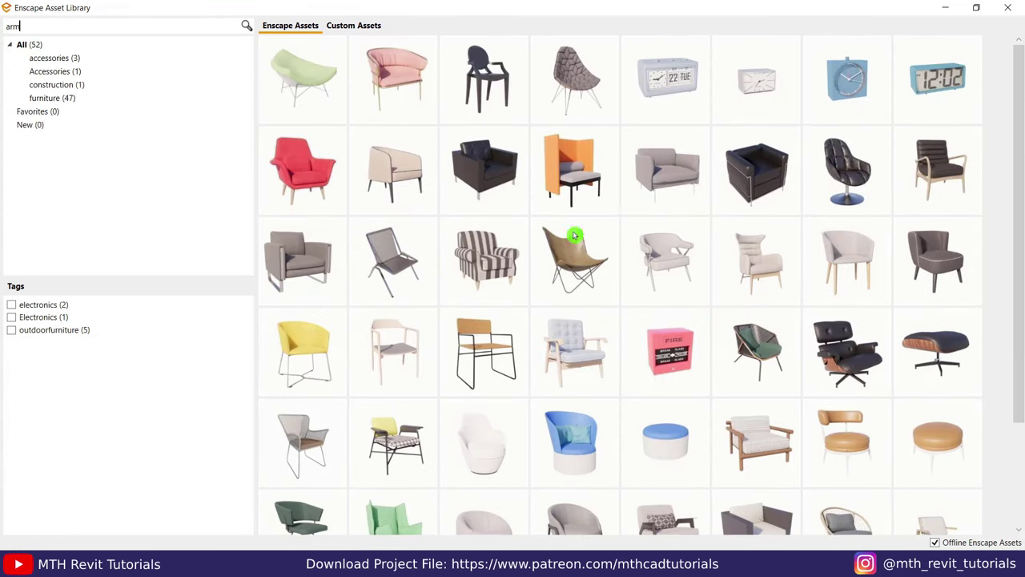
pyautogui.scroll(-3, 767, 346)
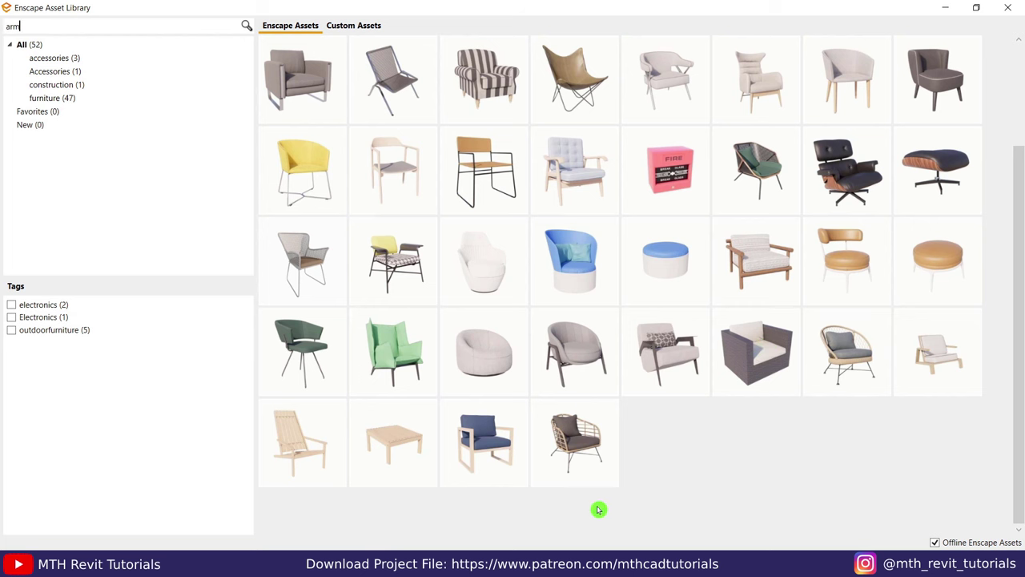
pyautogui.click(838, 375)
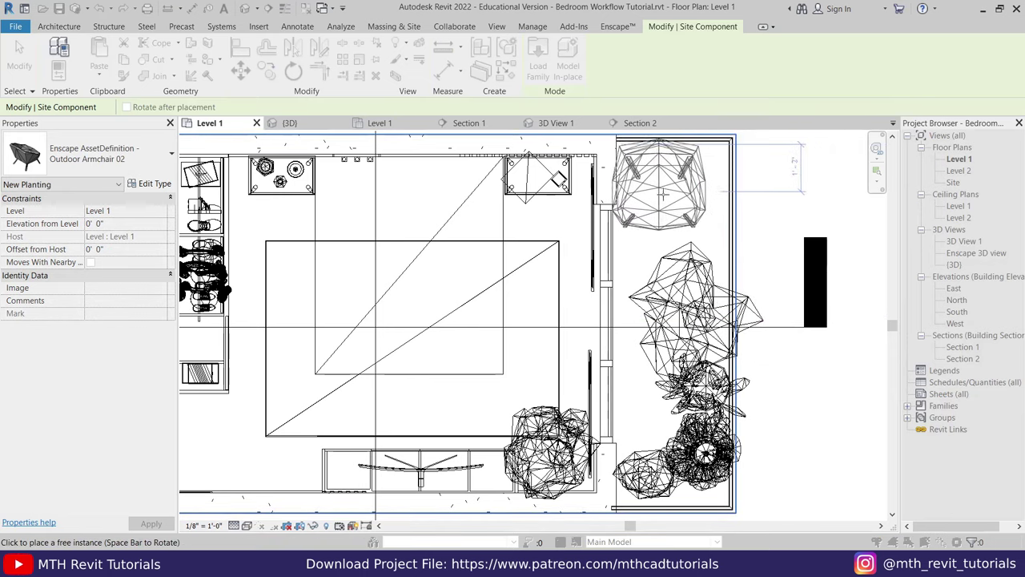
pyautogui.click(687, 259)
pyautogui.click(1008, 8)
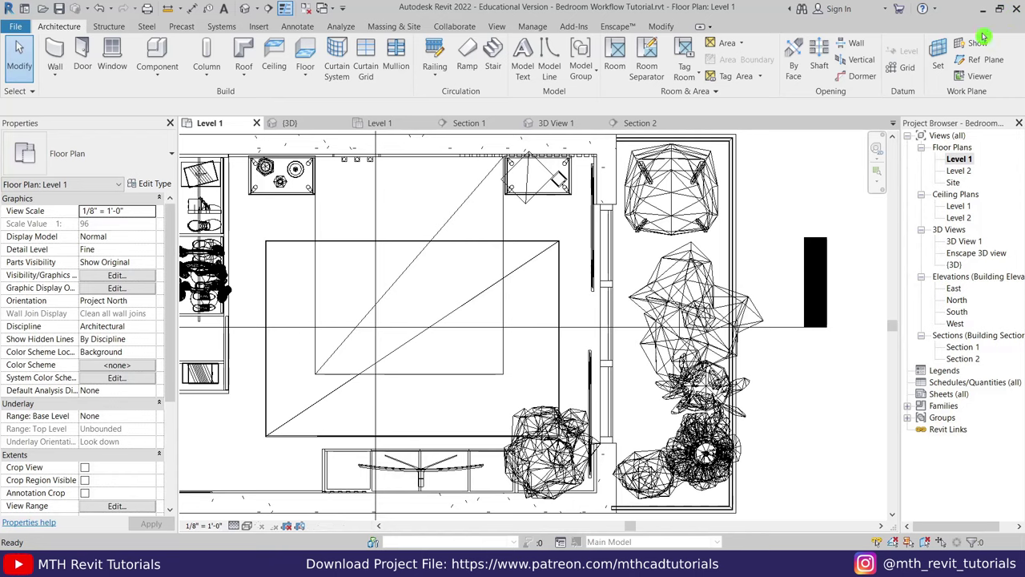
pyautogui.click(616, 27)
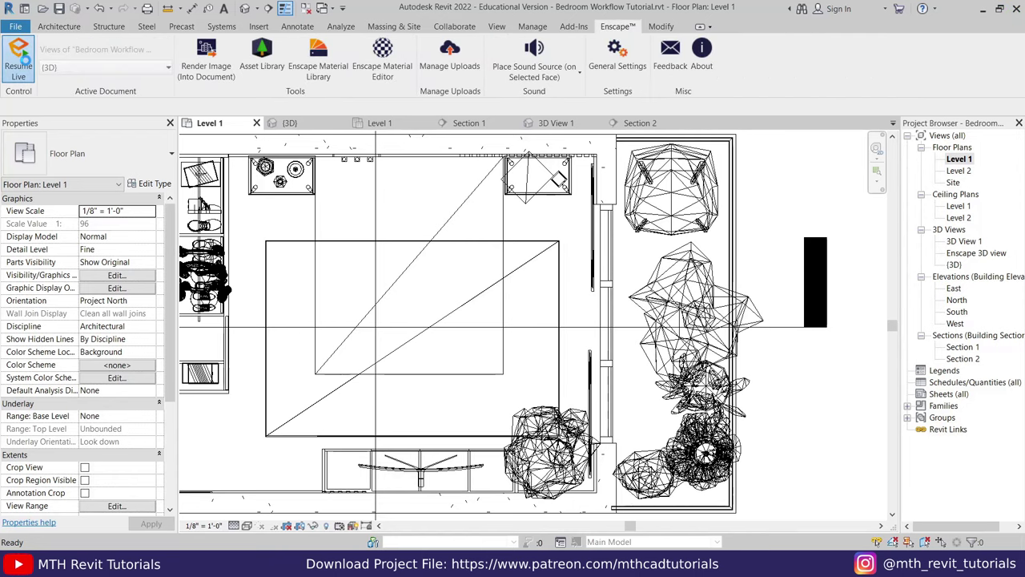
# Step: Resume Enscape live sync and orbit the render to inspect the balcony's railing, plants and armchair
pyautogui.click(24, 58)
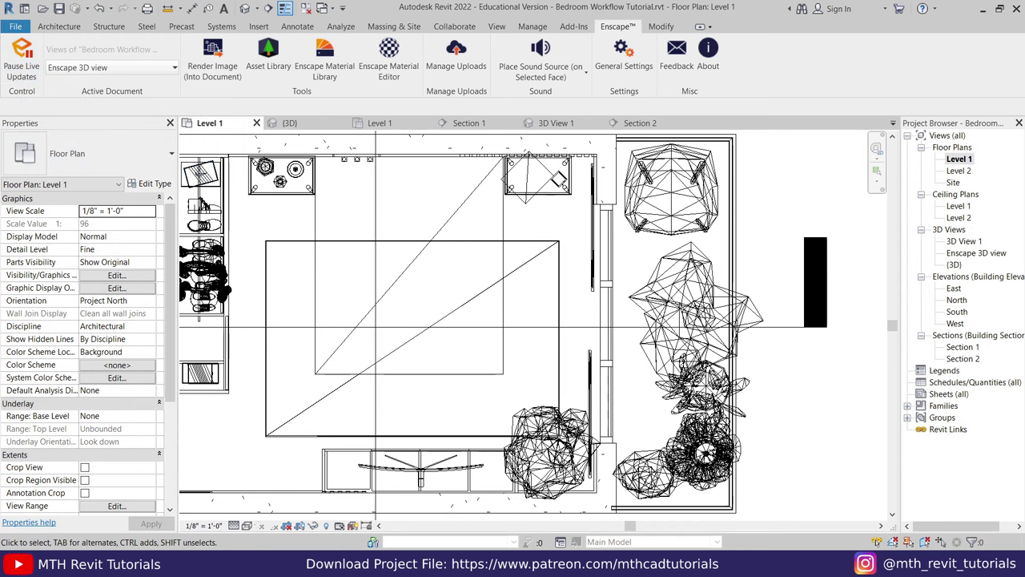
pyautogui.click(395, 505)
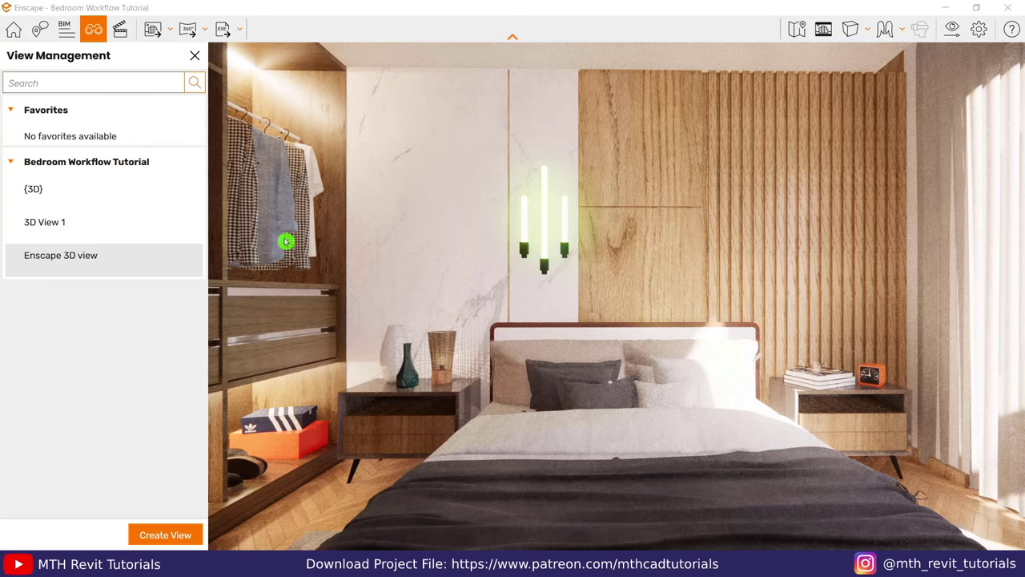
pyautogui.click(199, 60)
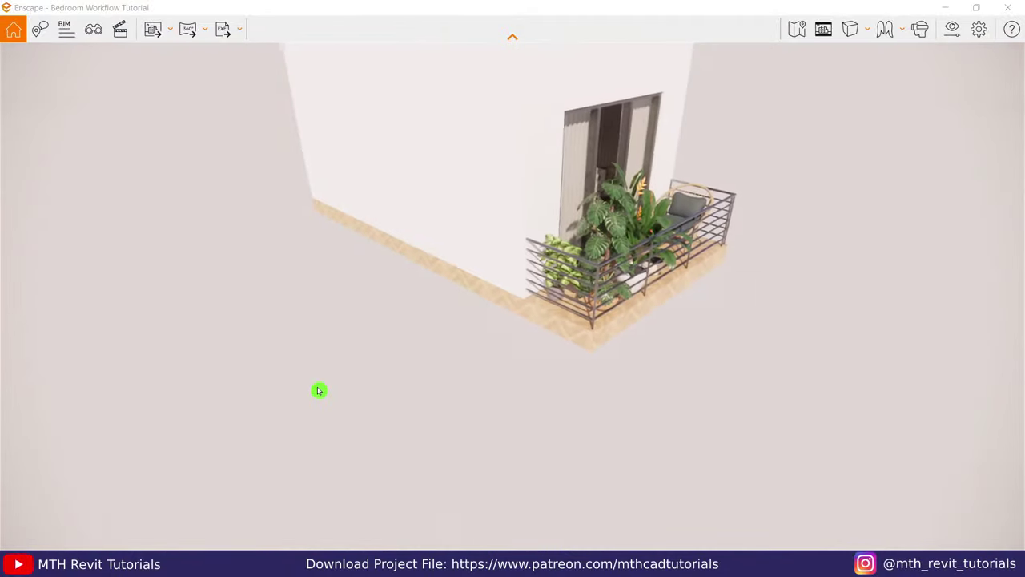
pyautogui.moveTo(318, 390); pyautogui.dragTo(302, 392)
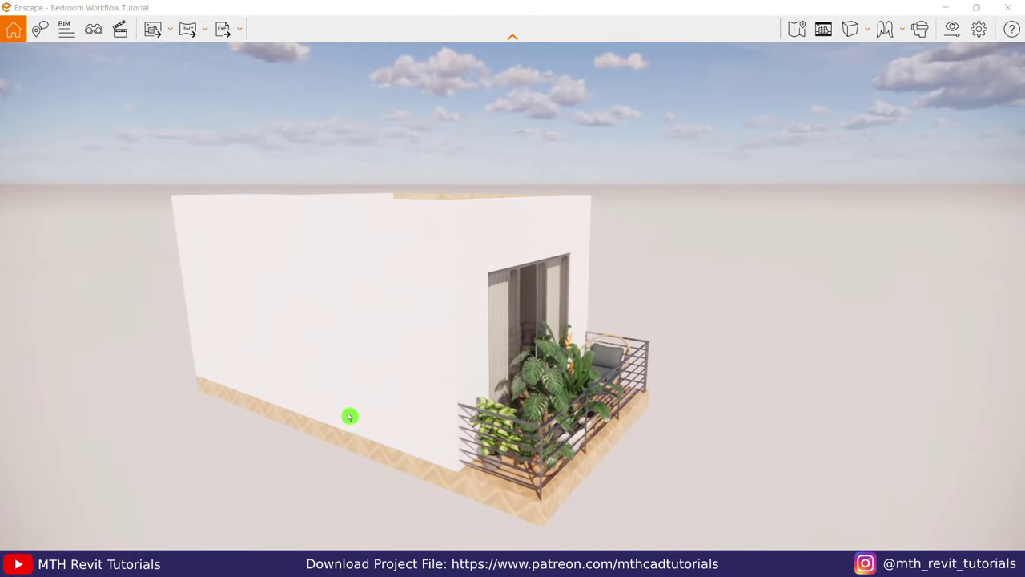
pyautogui.moveTo(349, 415); pyautogui.dragTo(350, 437)
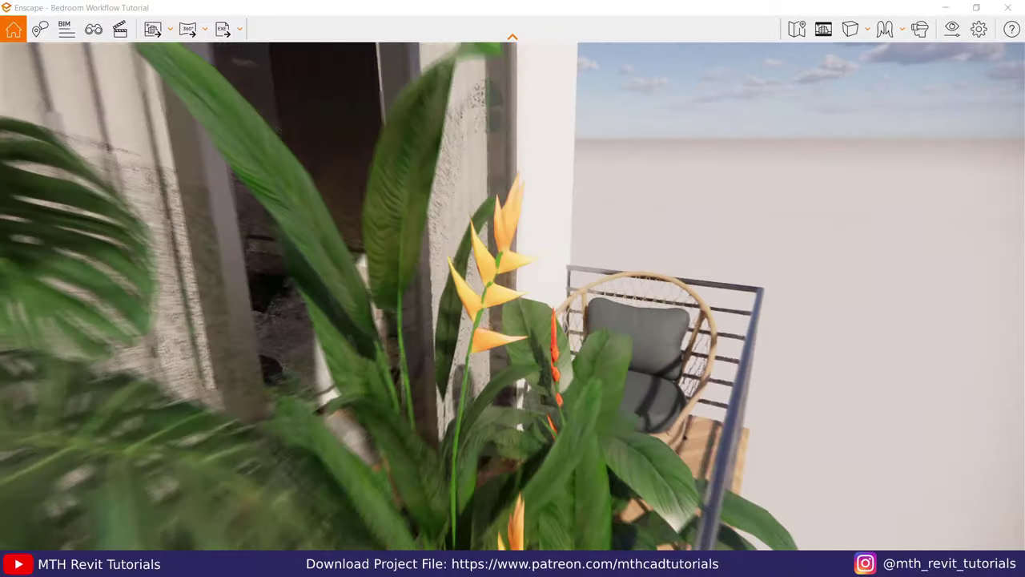